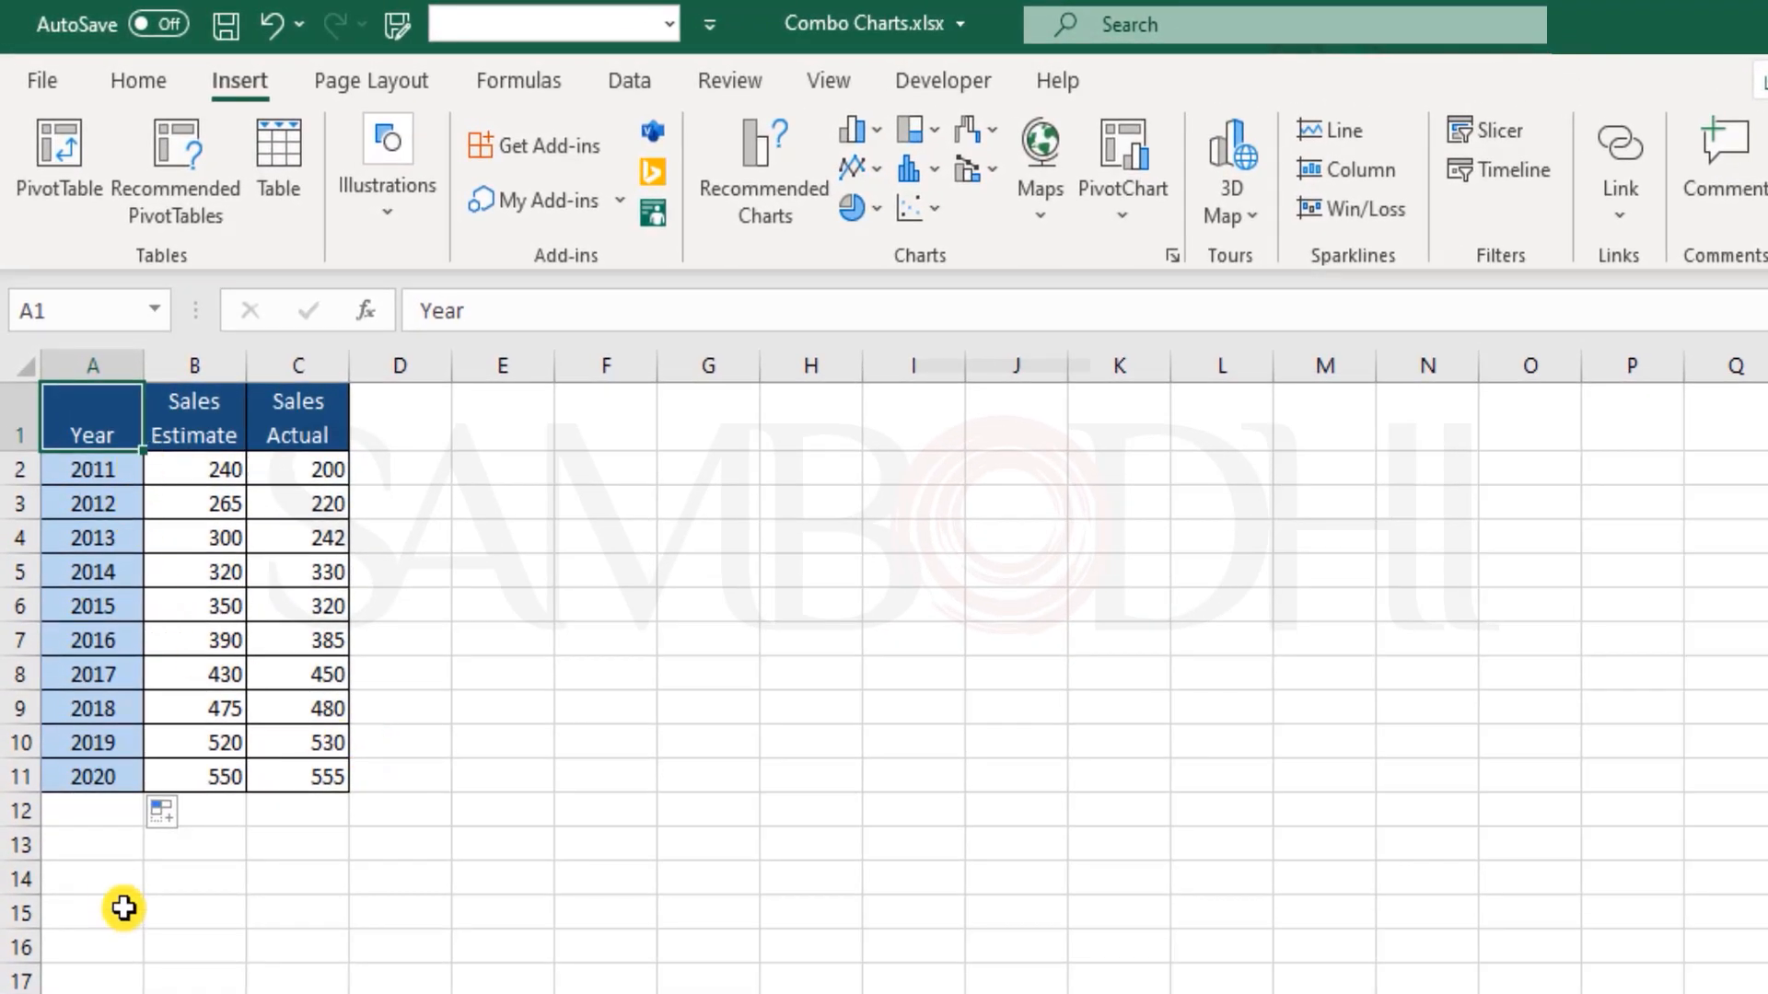
Step: Insert a 2-D clustered column chart from the data in A1:C11 and place it beside the table
drag(204, 469, 230, 780)
drag(323, 478, 331, 775)
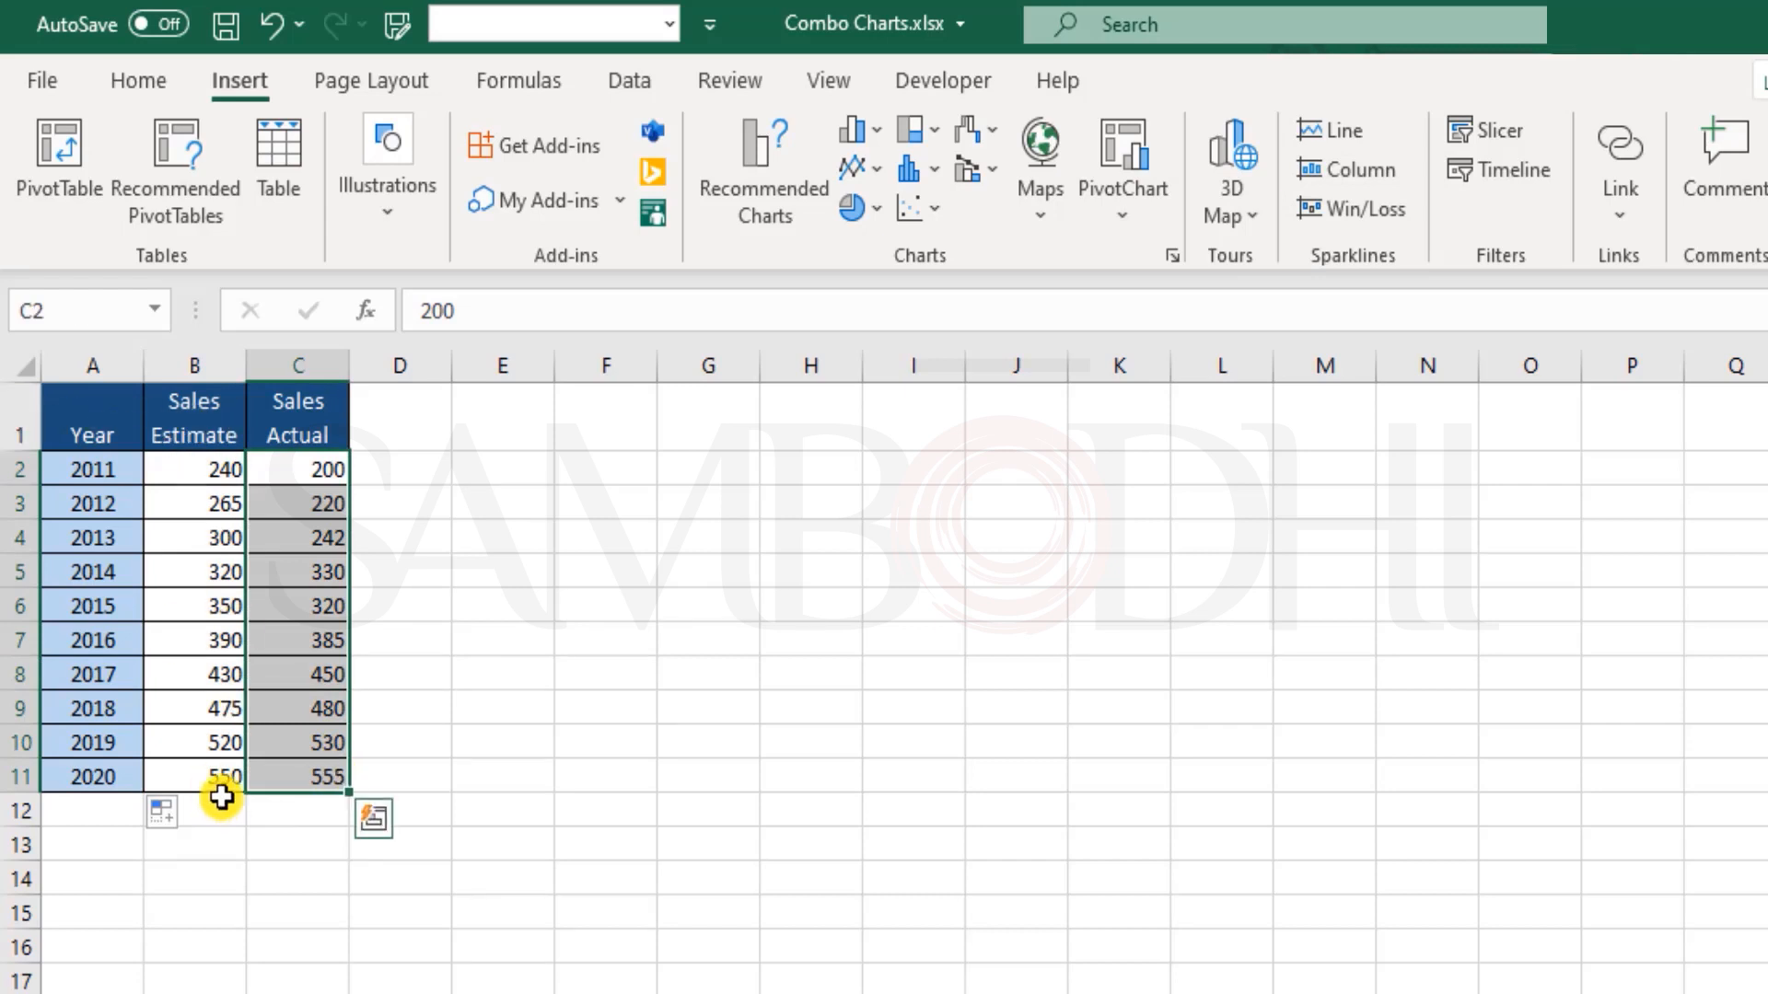
drag(92, 421, 300, 779)
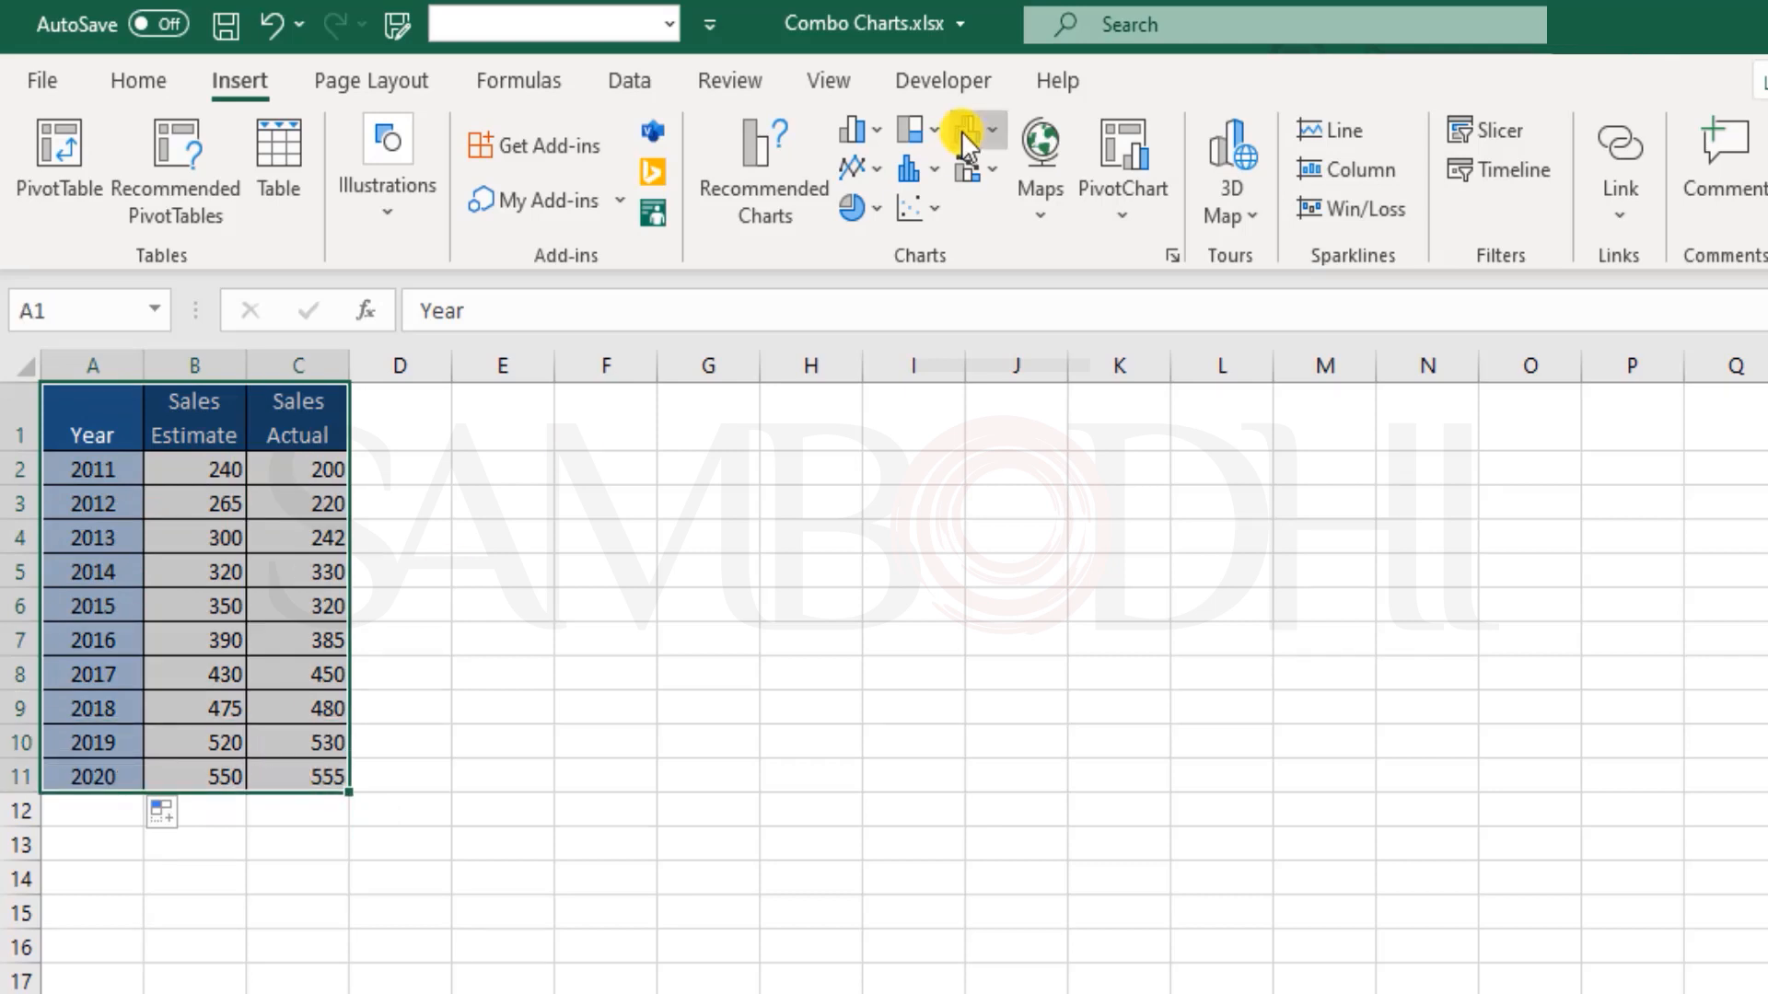
click(871, 130)
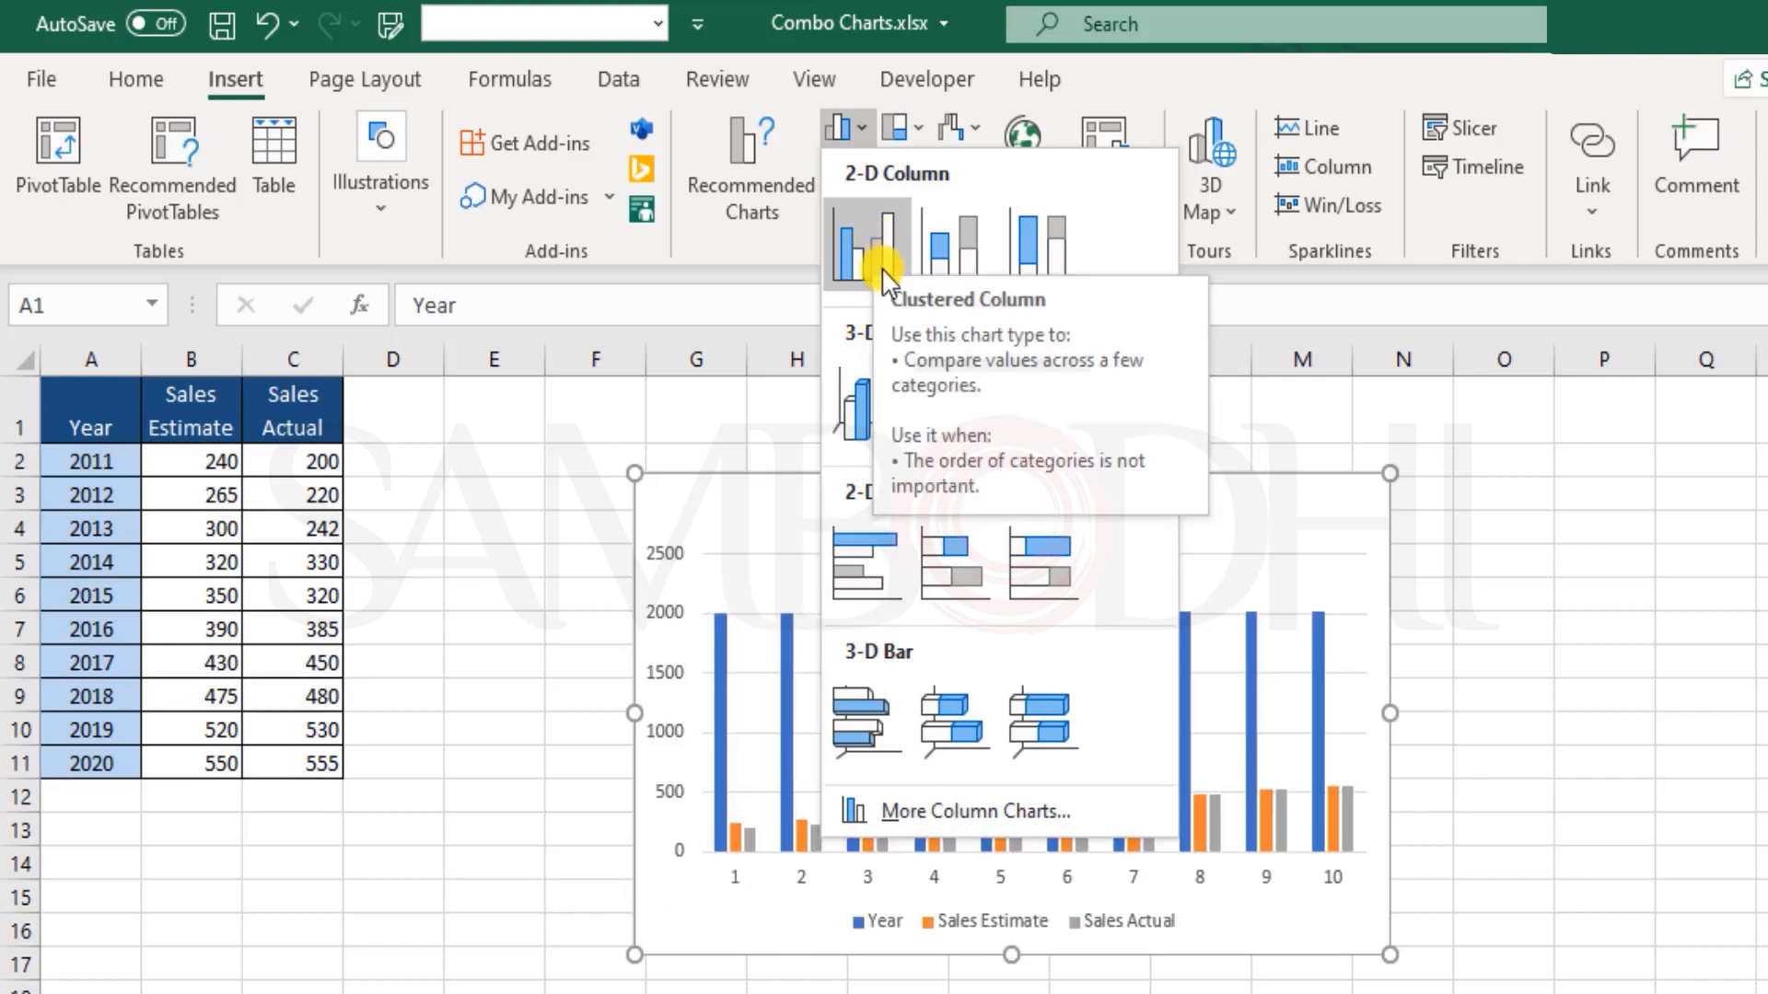
click(878, 241)
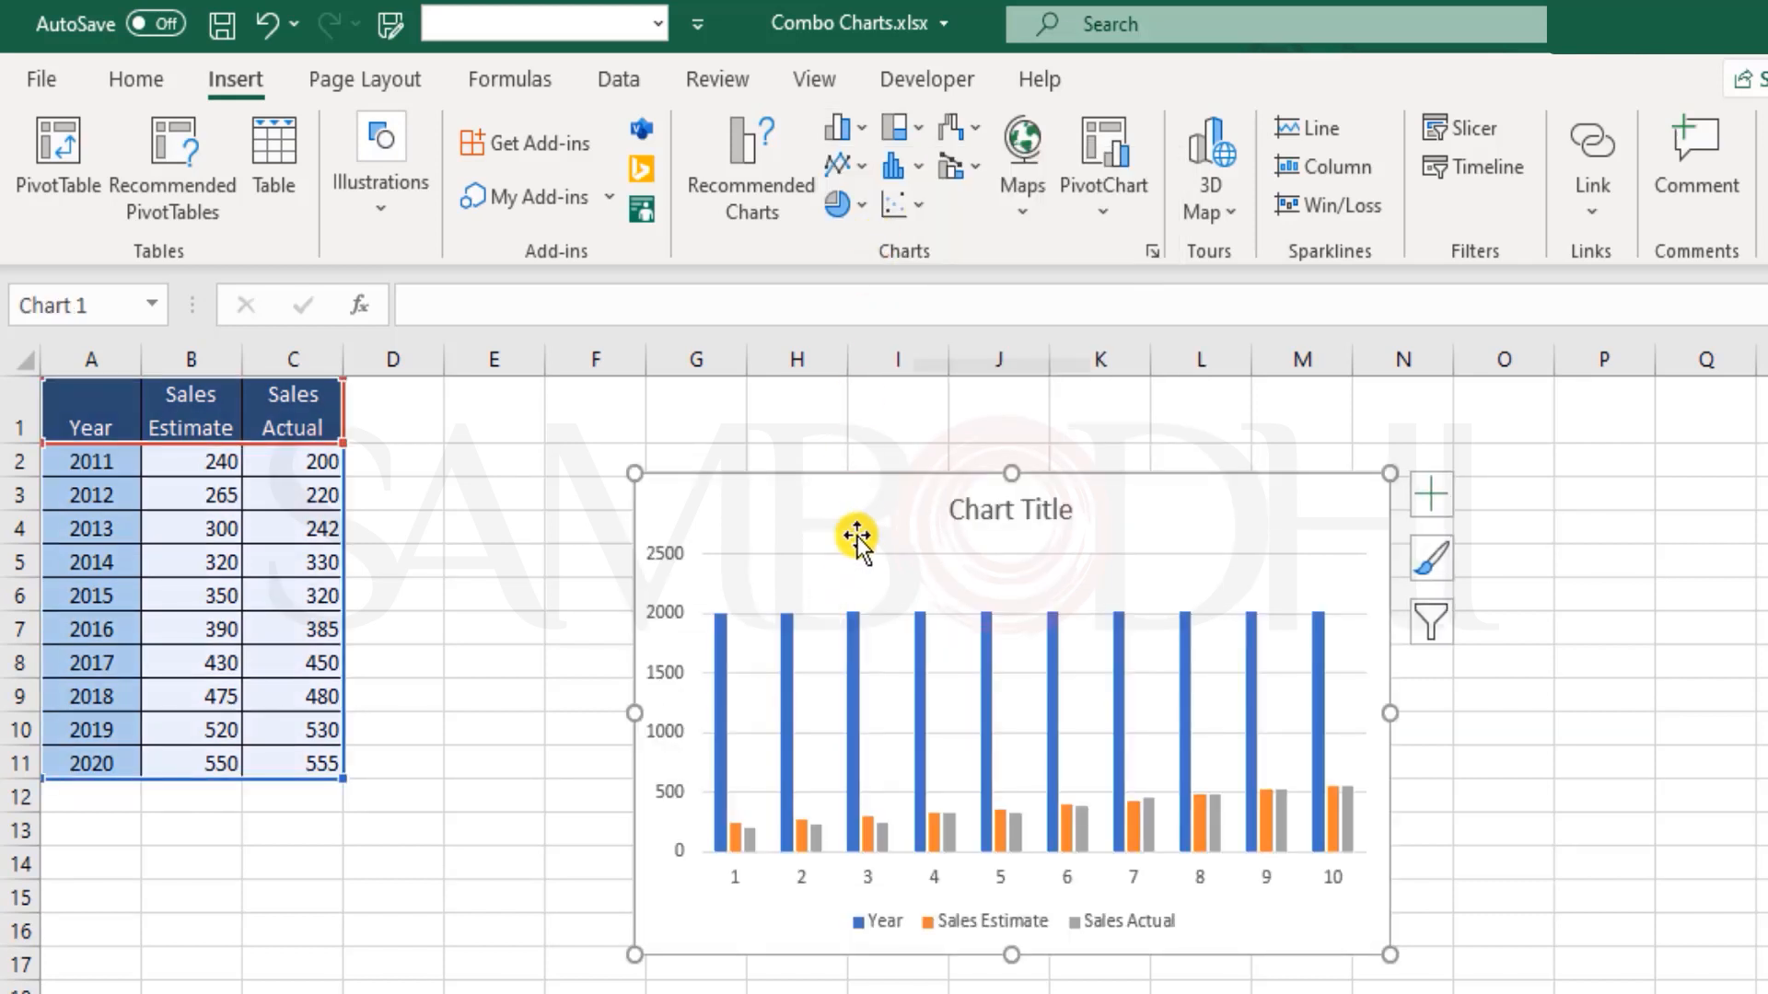
drag(826, 492, 675, 444)
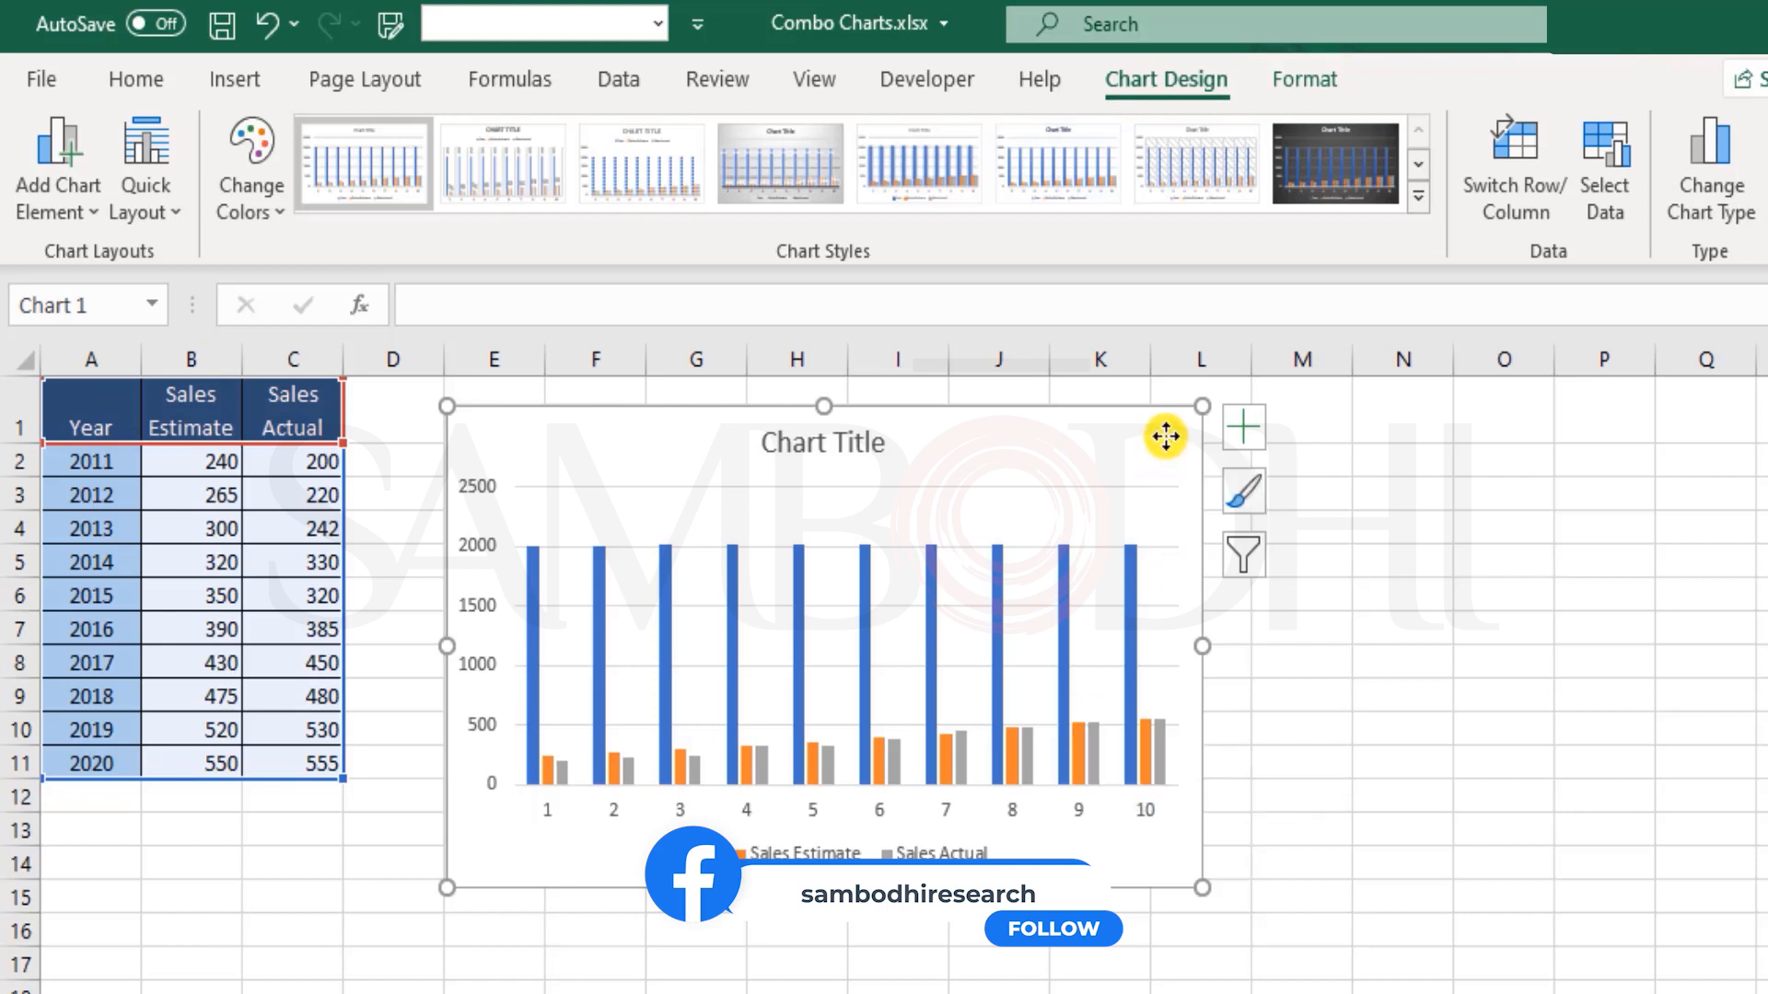
Step: Set the chart's horizontal axis labels to the years in A2:A11
click(1580, 163)
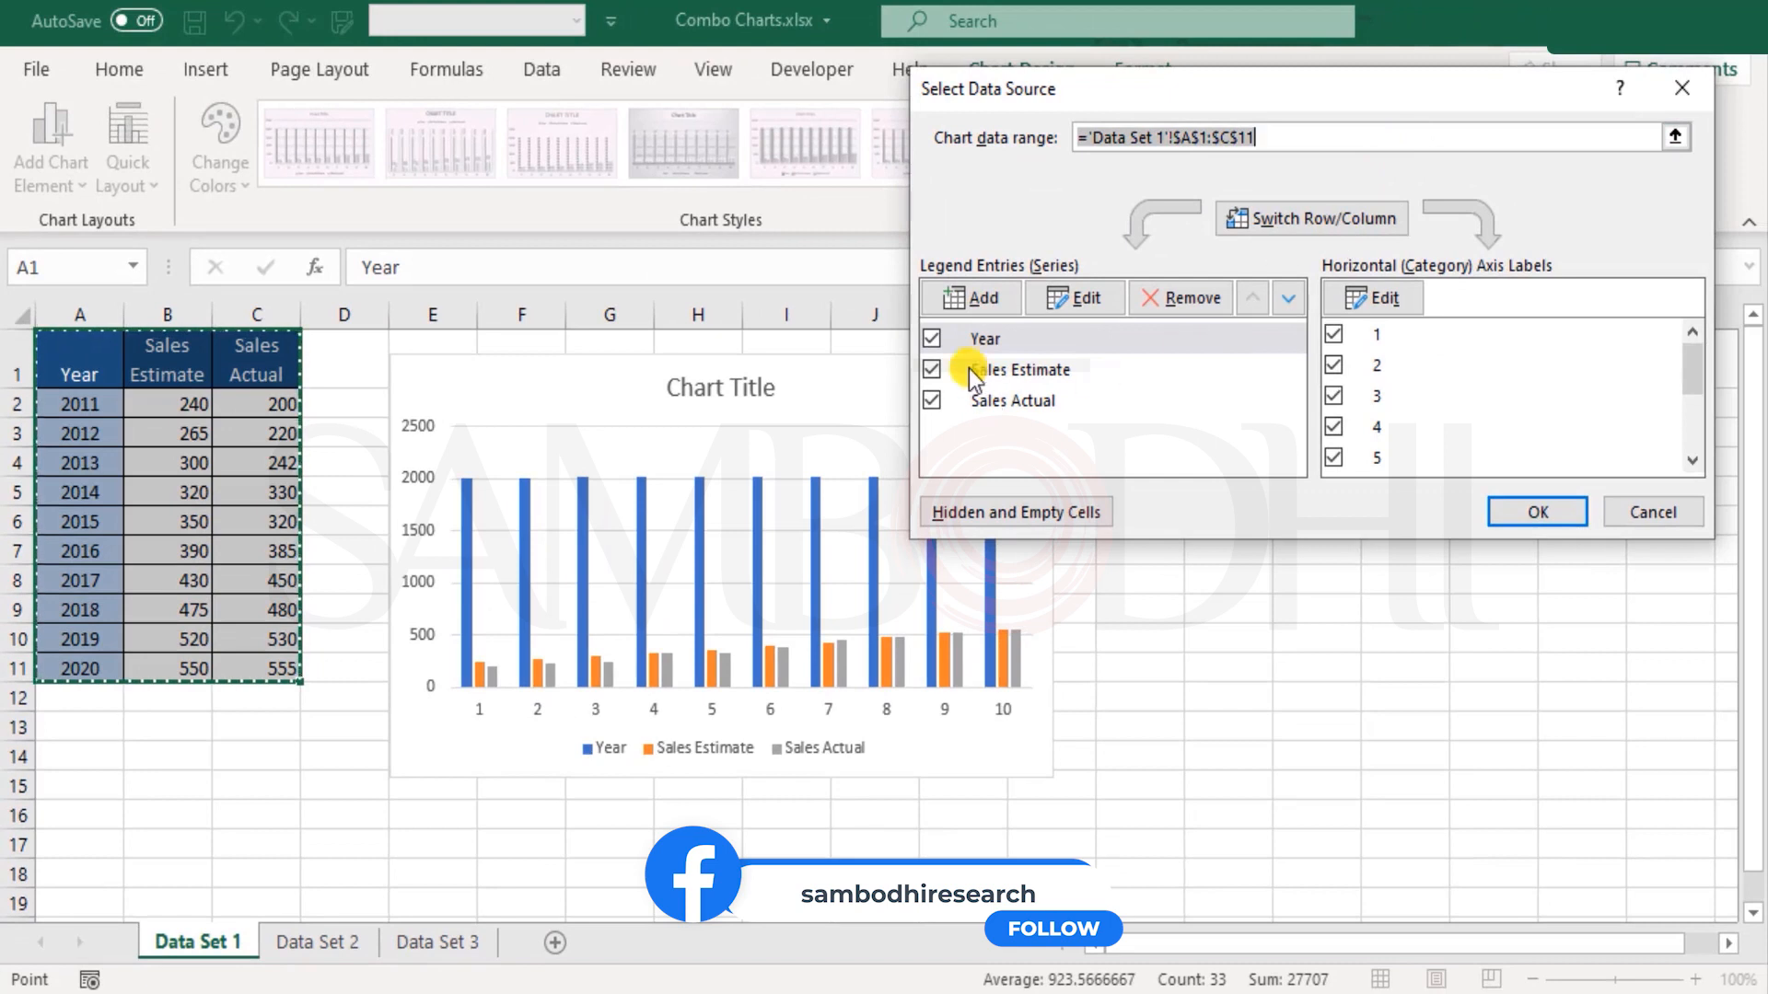
click(1124, 379)
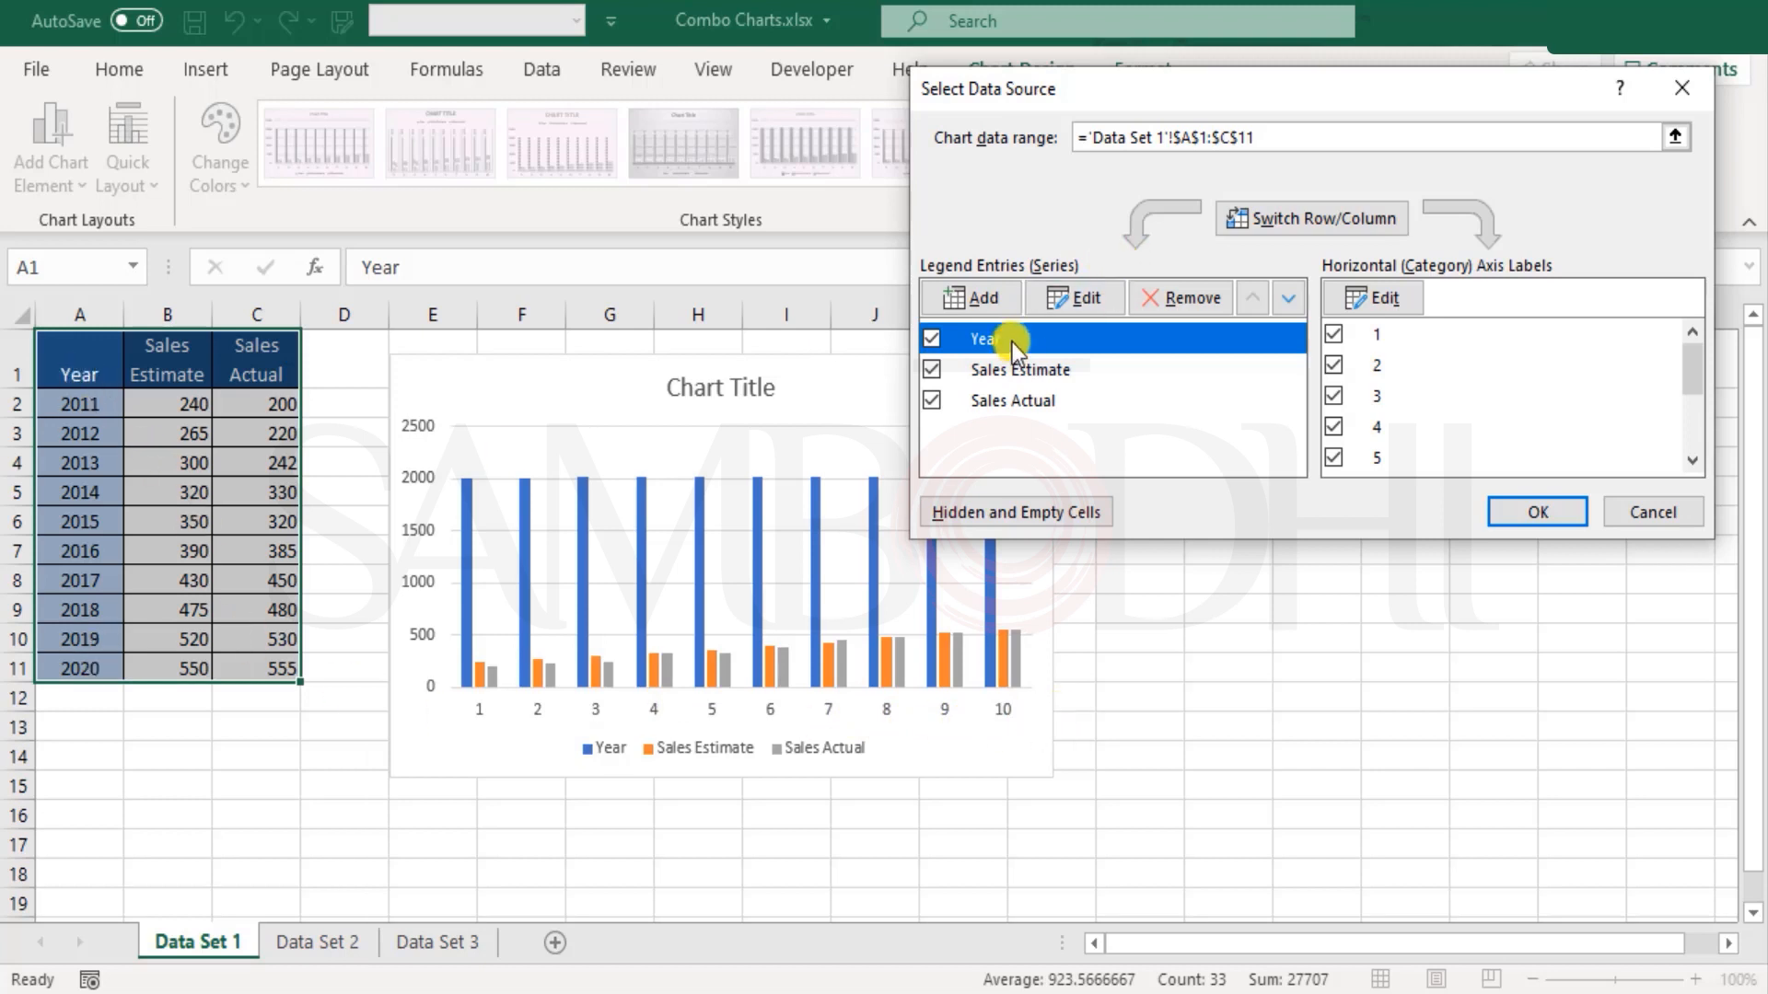
click(1381, 298)
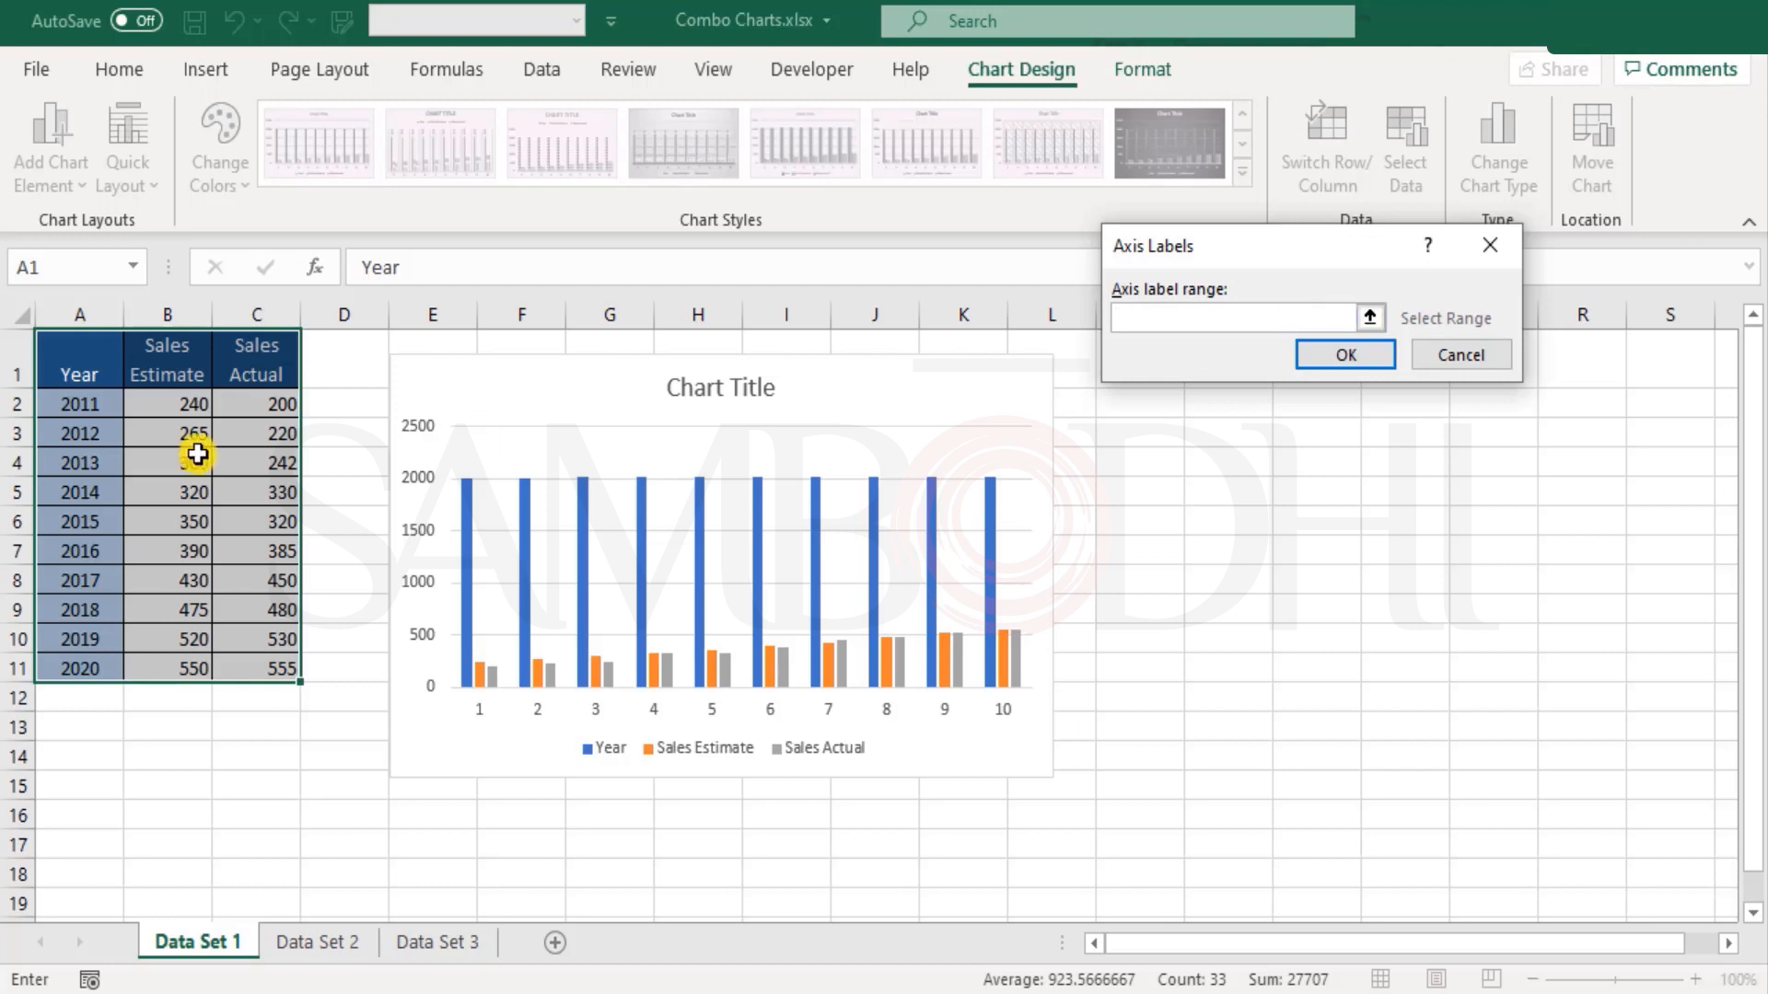
drag(56, 403, 63, 671)
click(1346, 355)
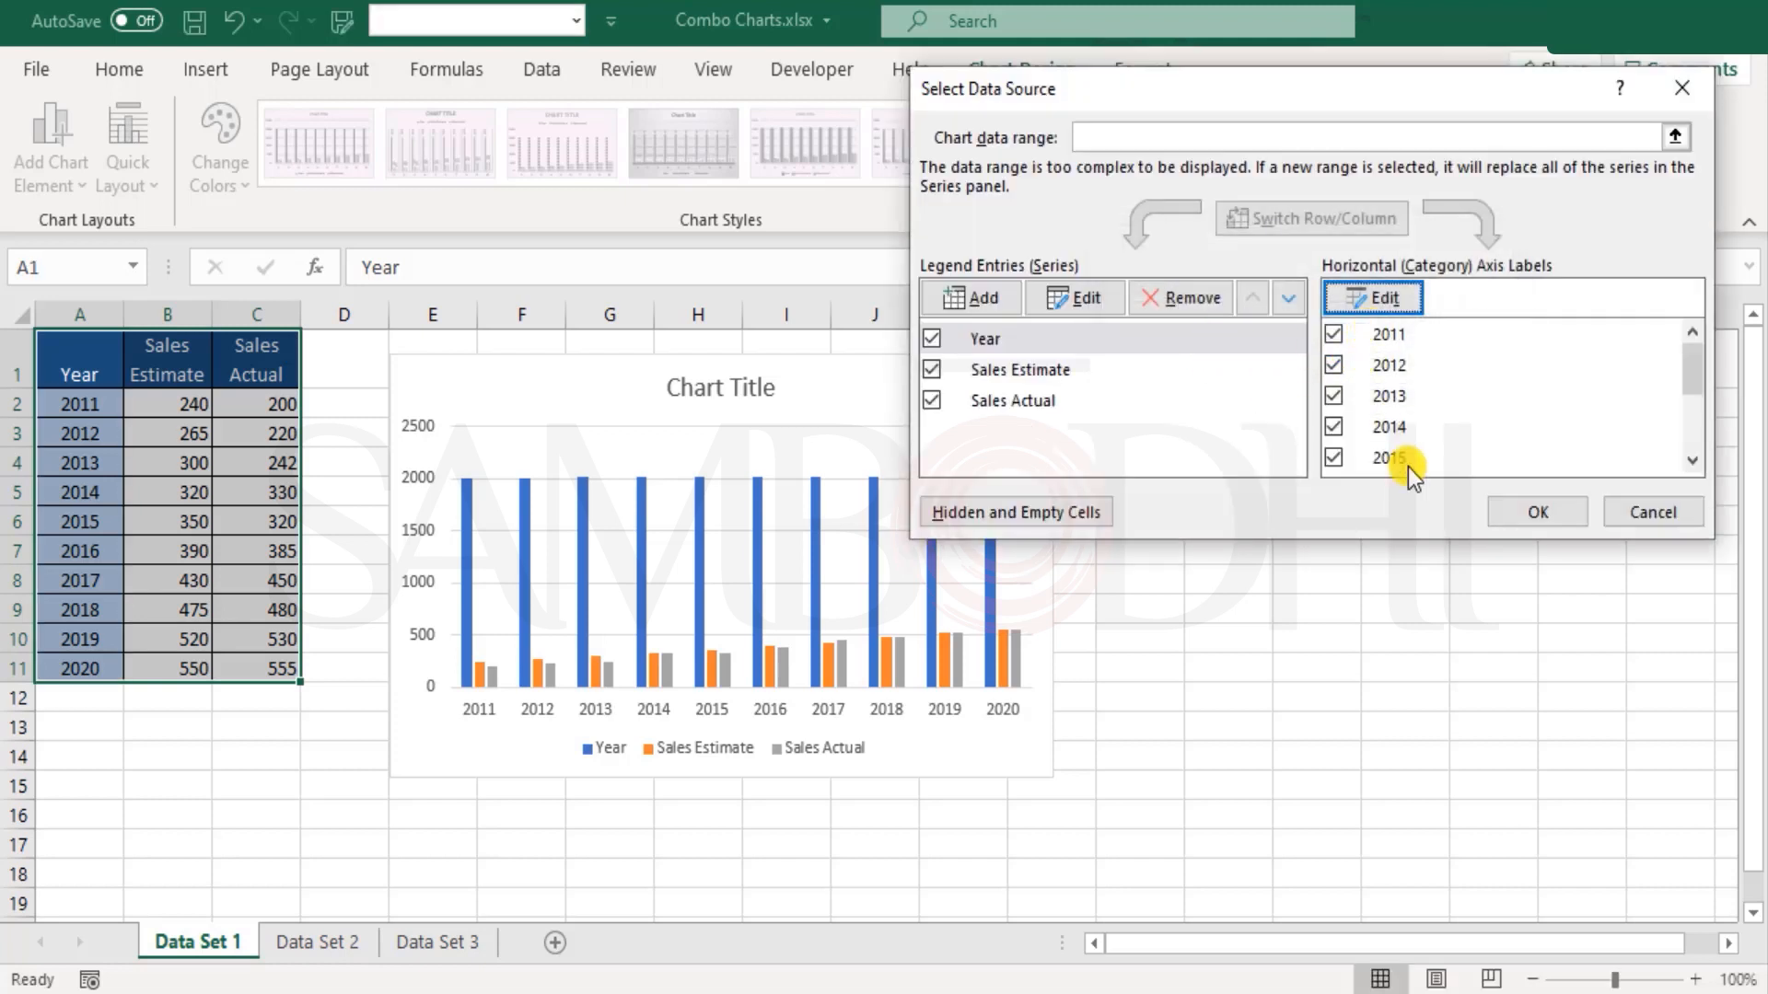
click(1029, 369)
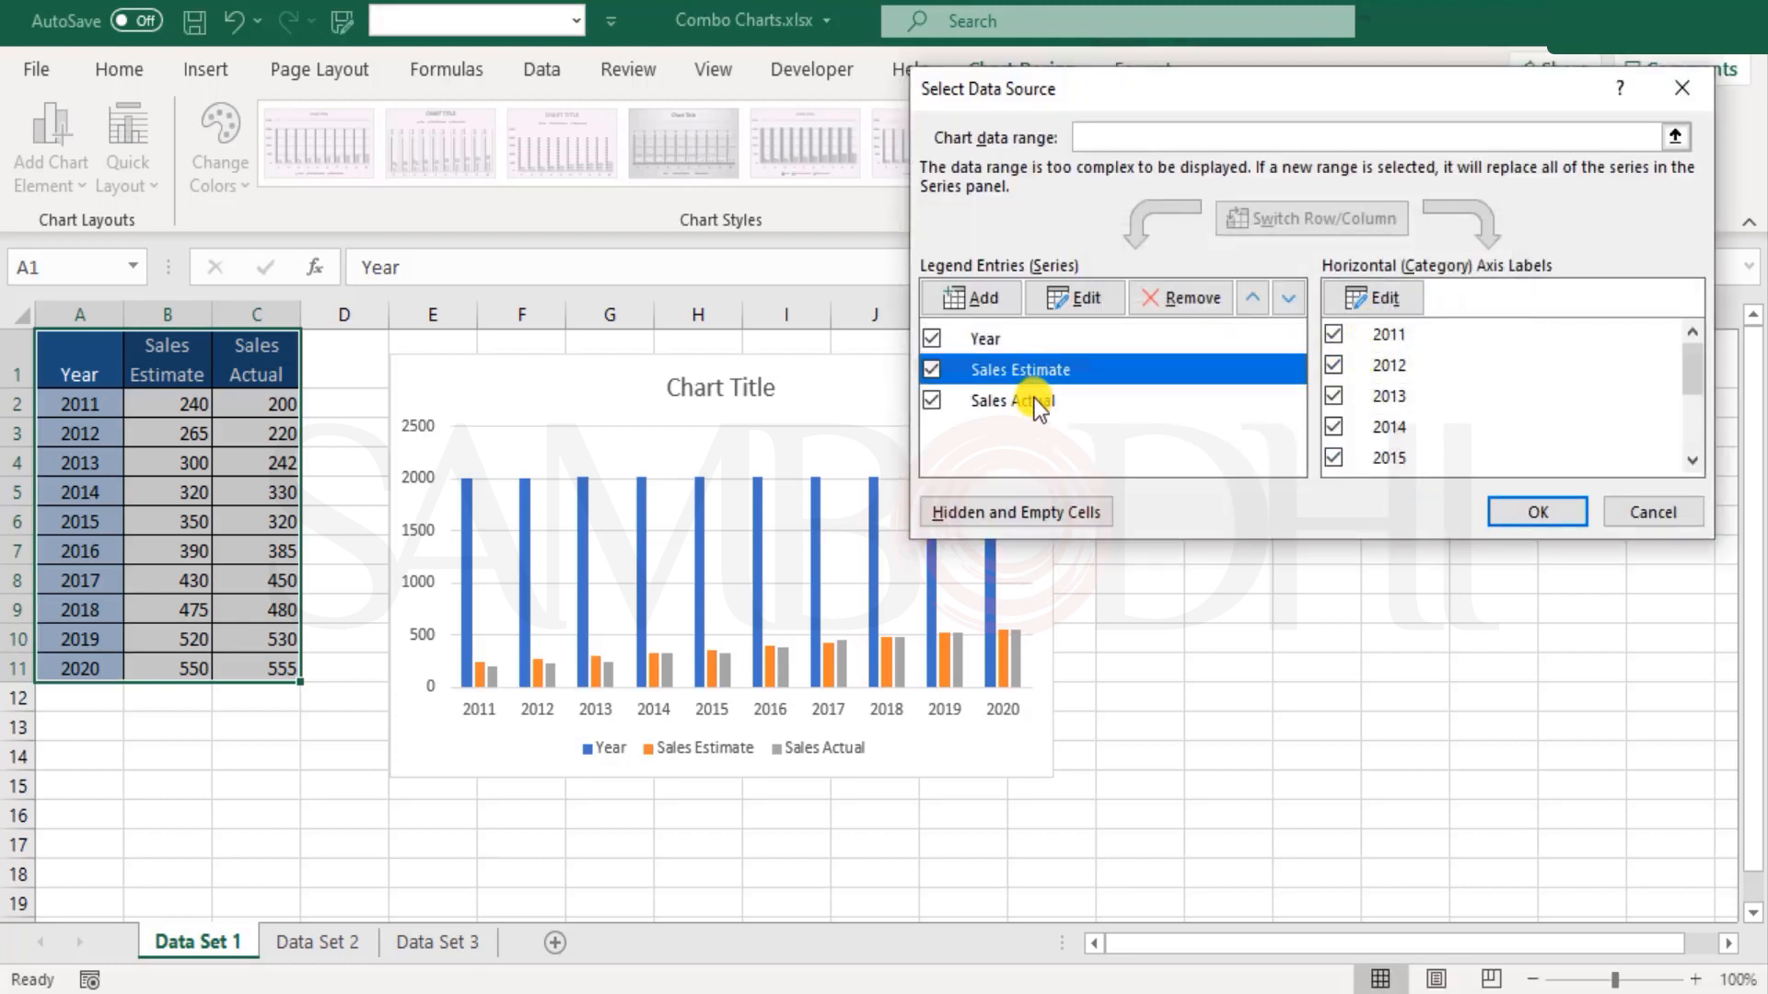
click(1035, 402)
click(1037, 370)
click(1042, 399)
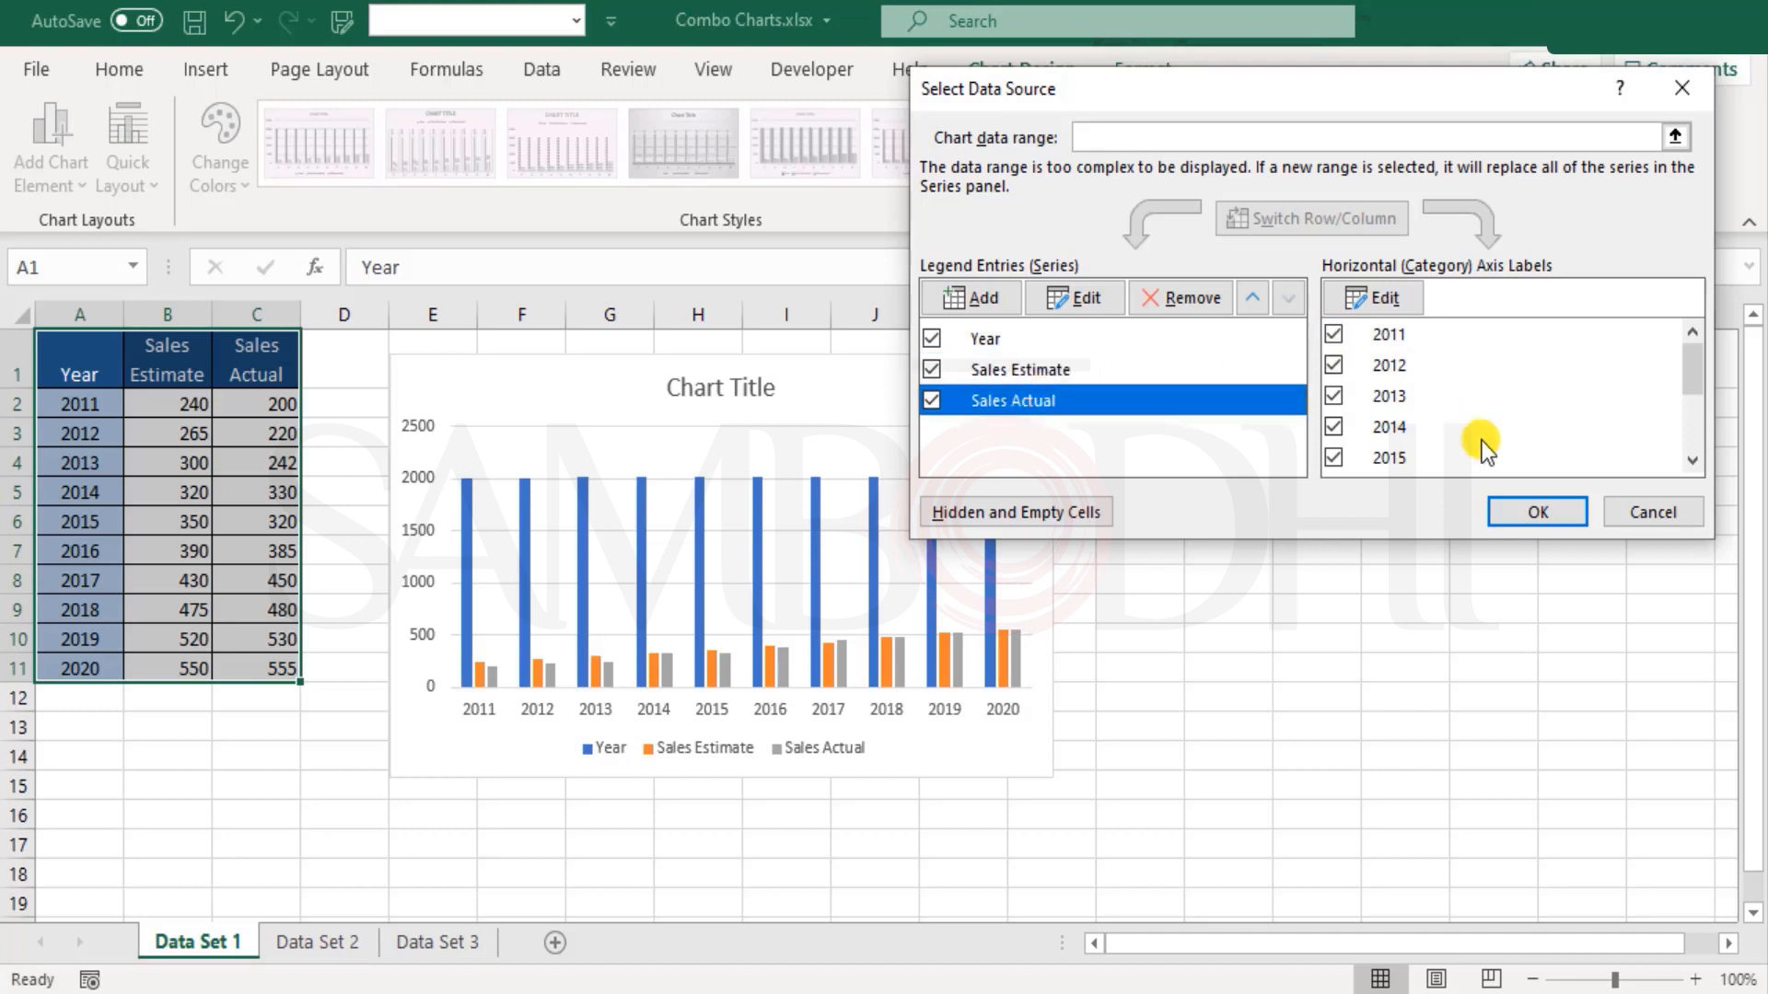
click(1543, 512)
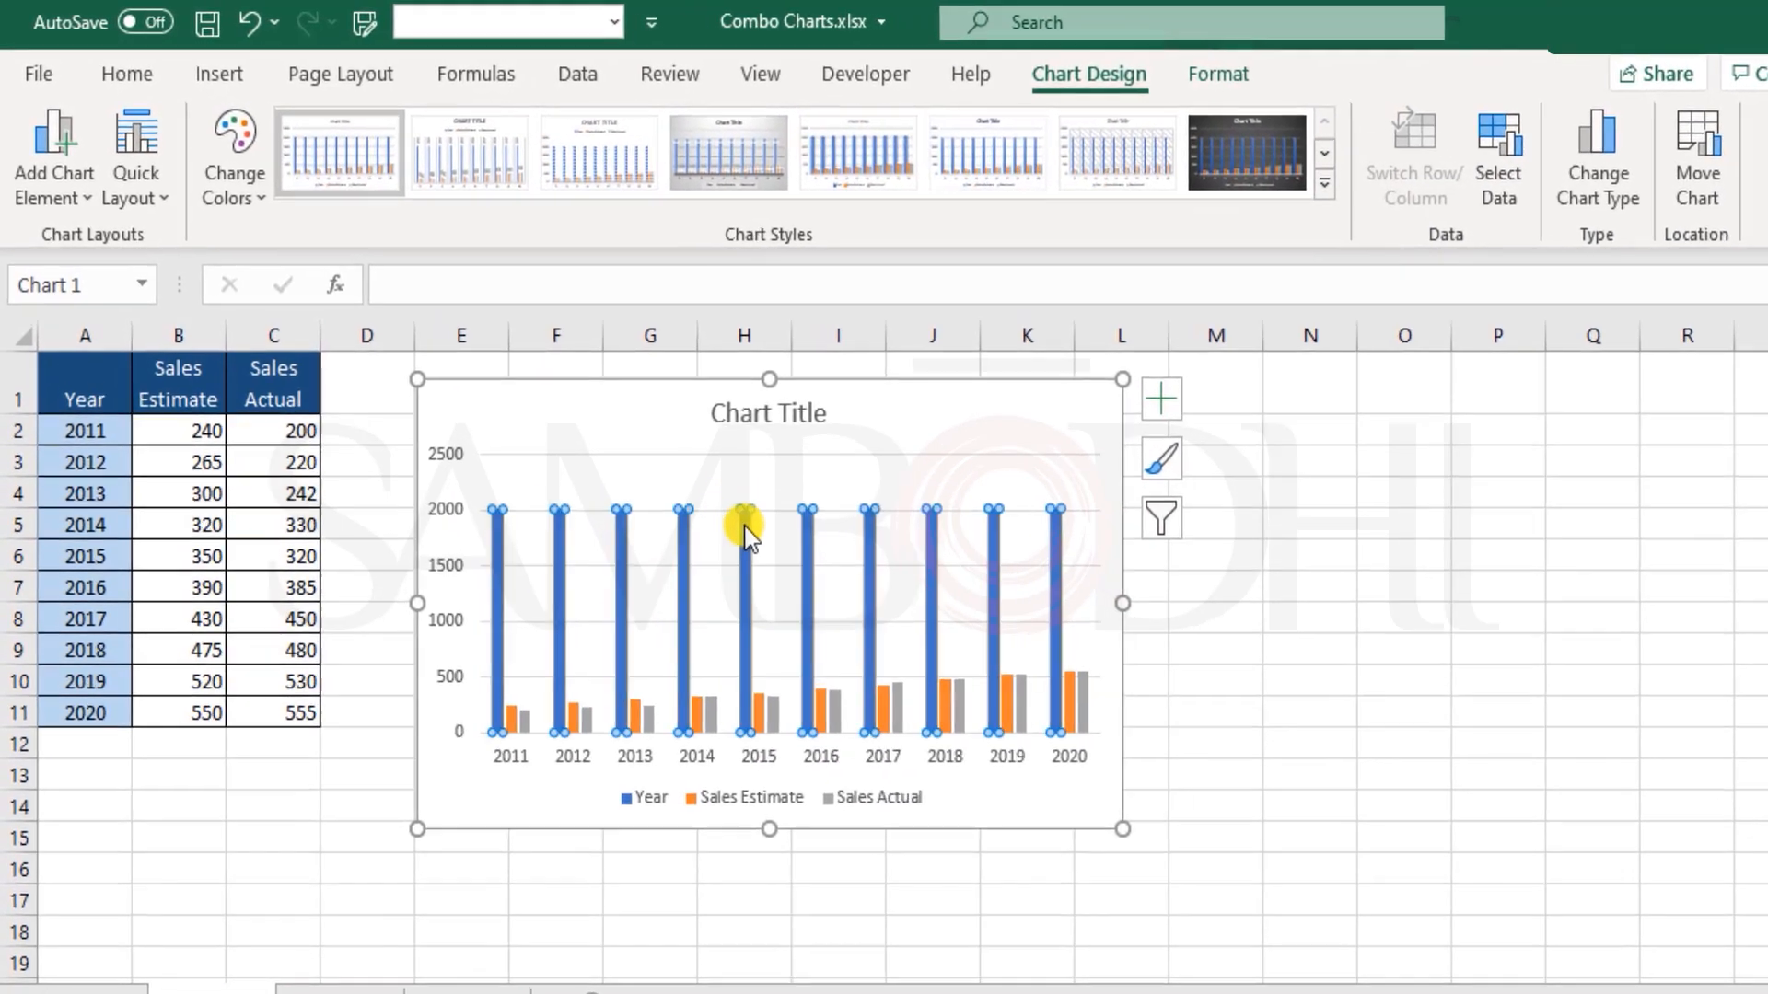
Step: Delete the Year series and the title from the chart
click(700, 534)
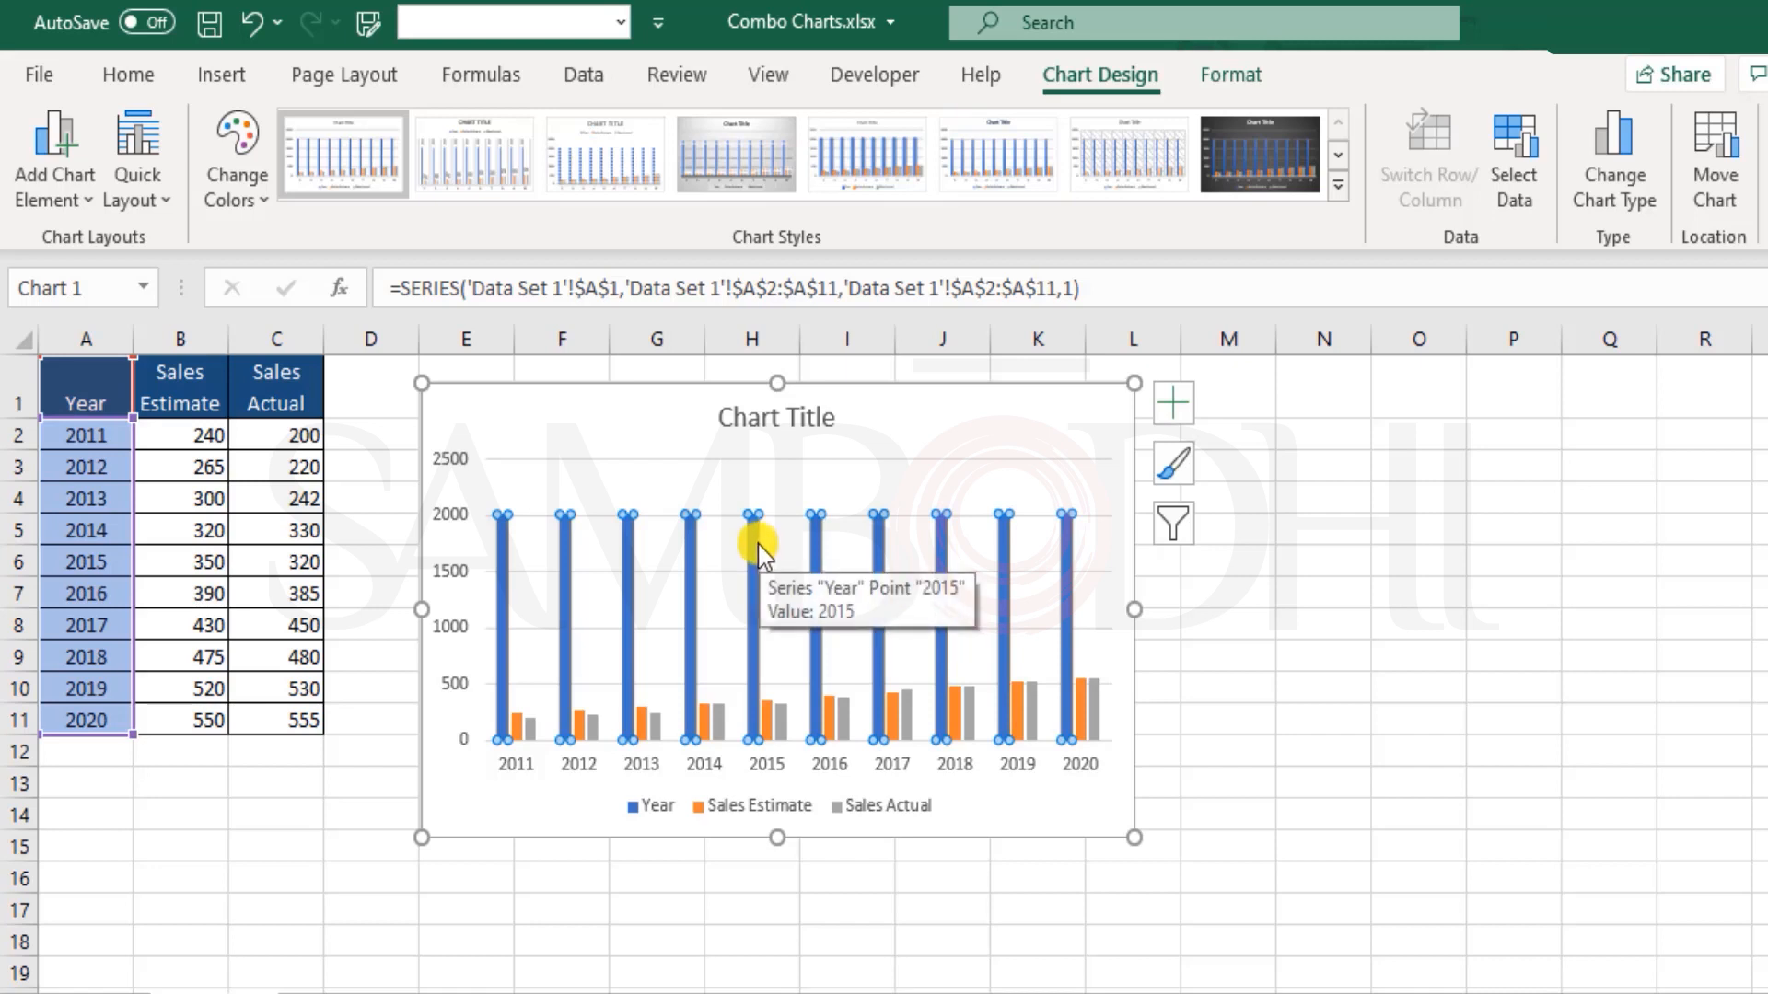
key(Delete)
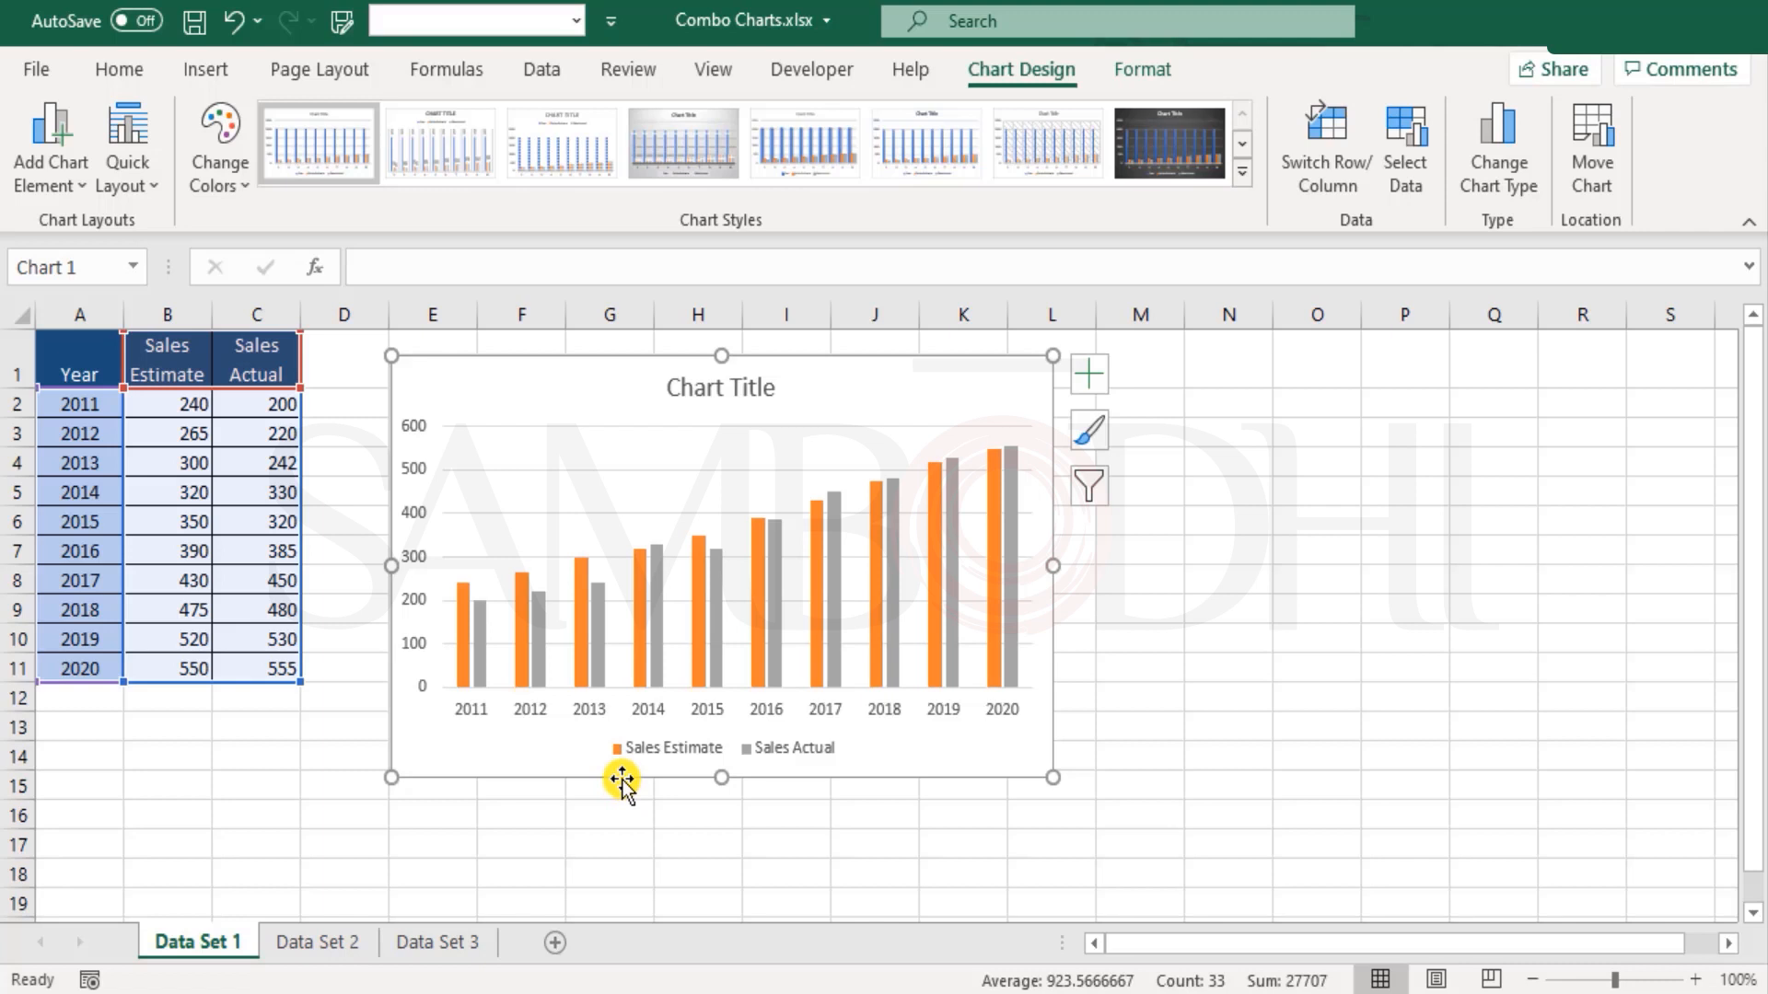
click(732, 394)
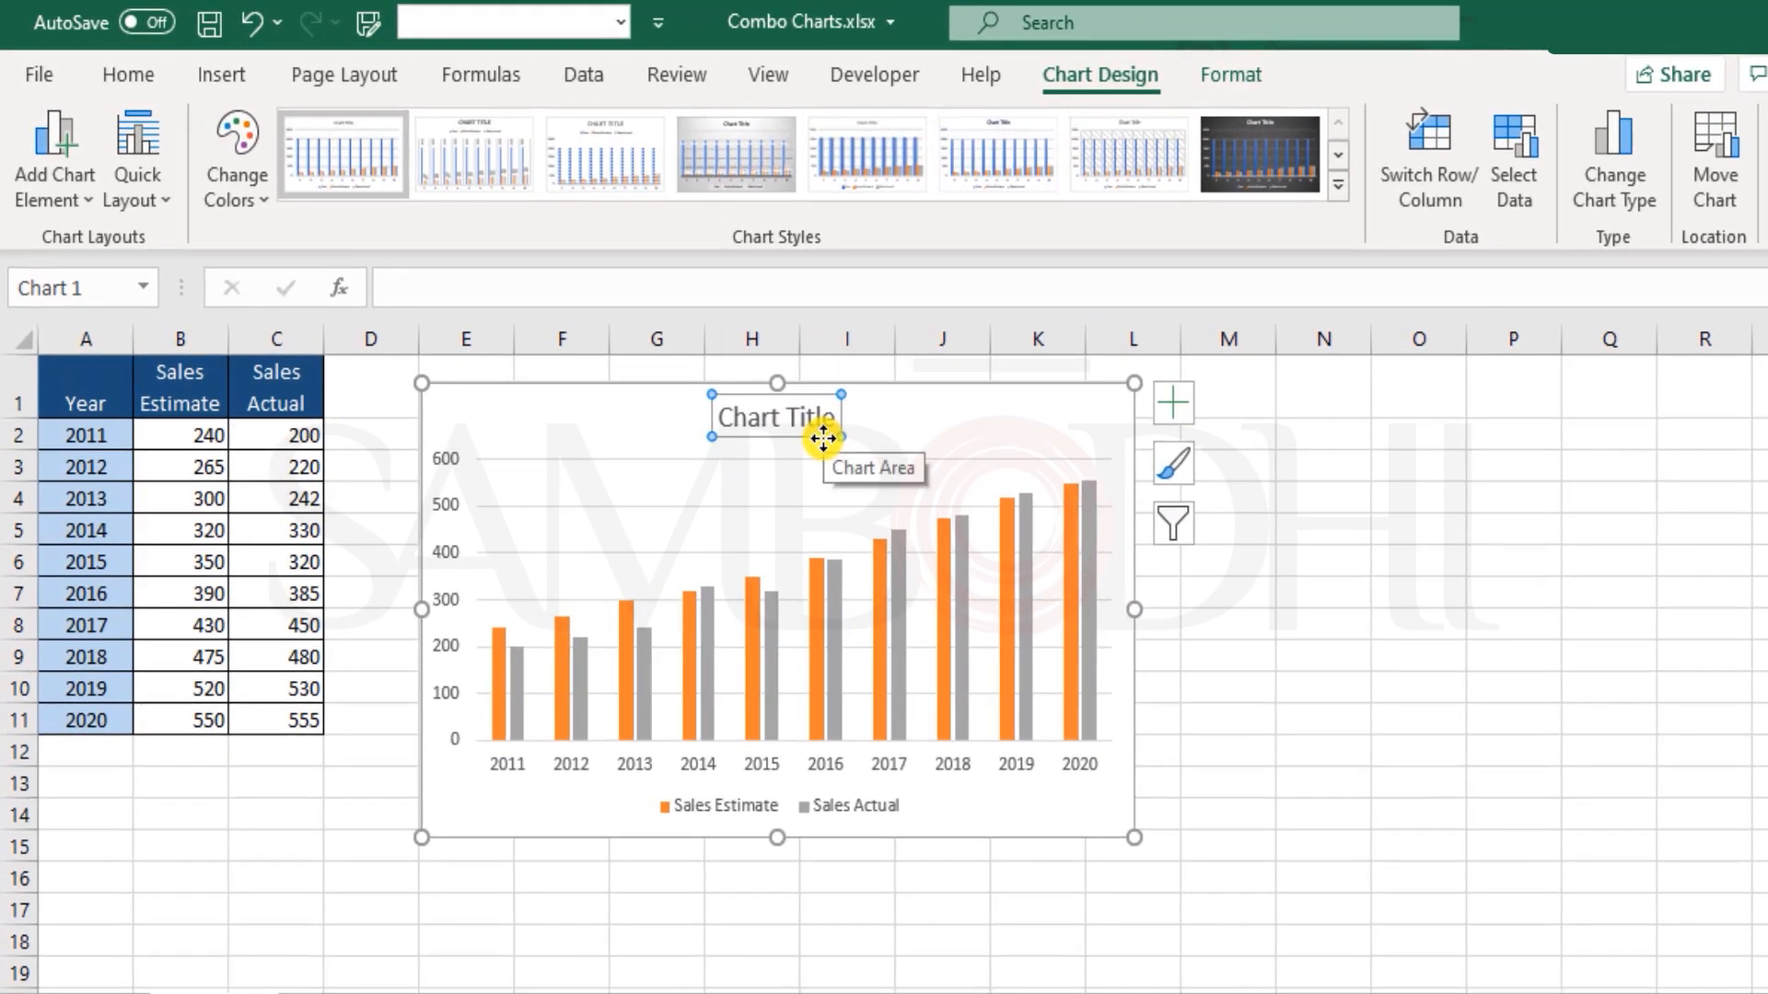
key(Delete)
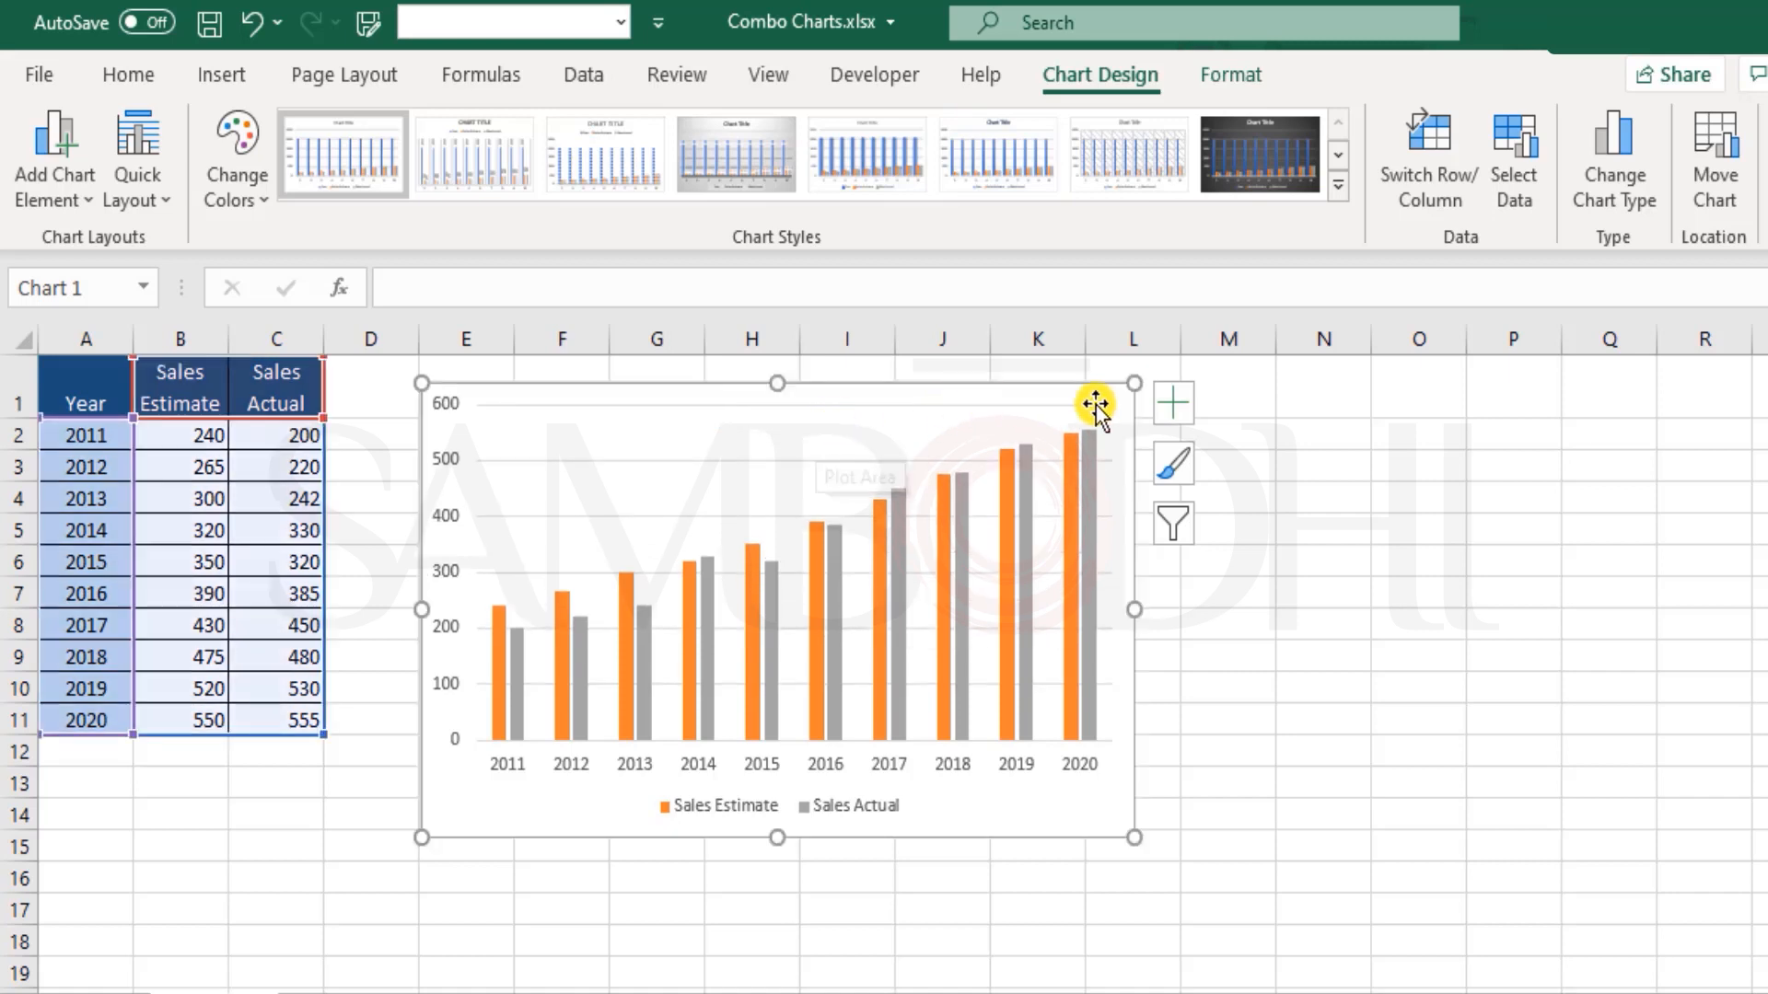
Step: Toggle the chart title on and off, and remove and re-add the legend so it sits right of the plot
click(1175, 407)
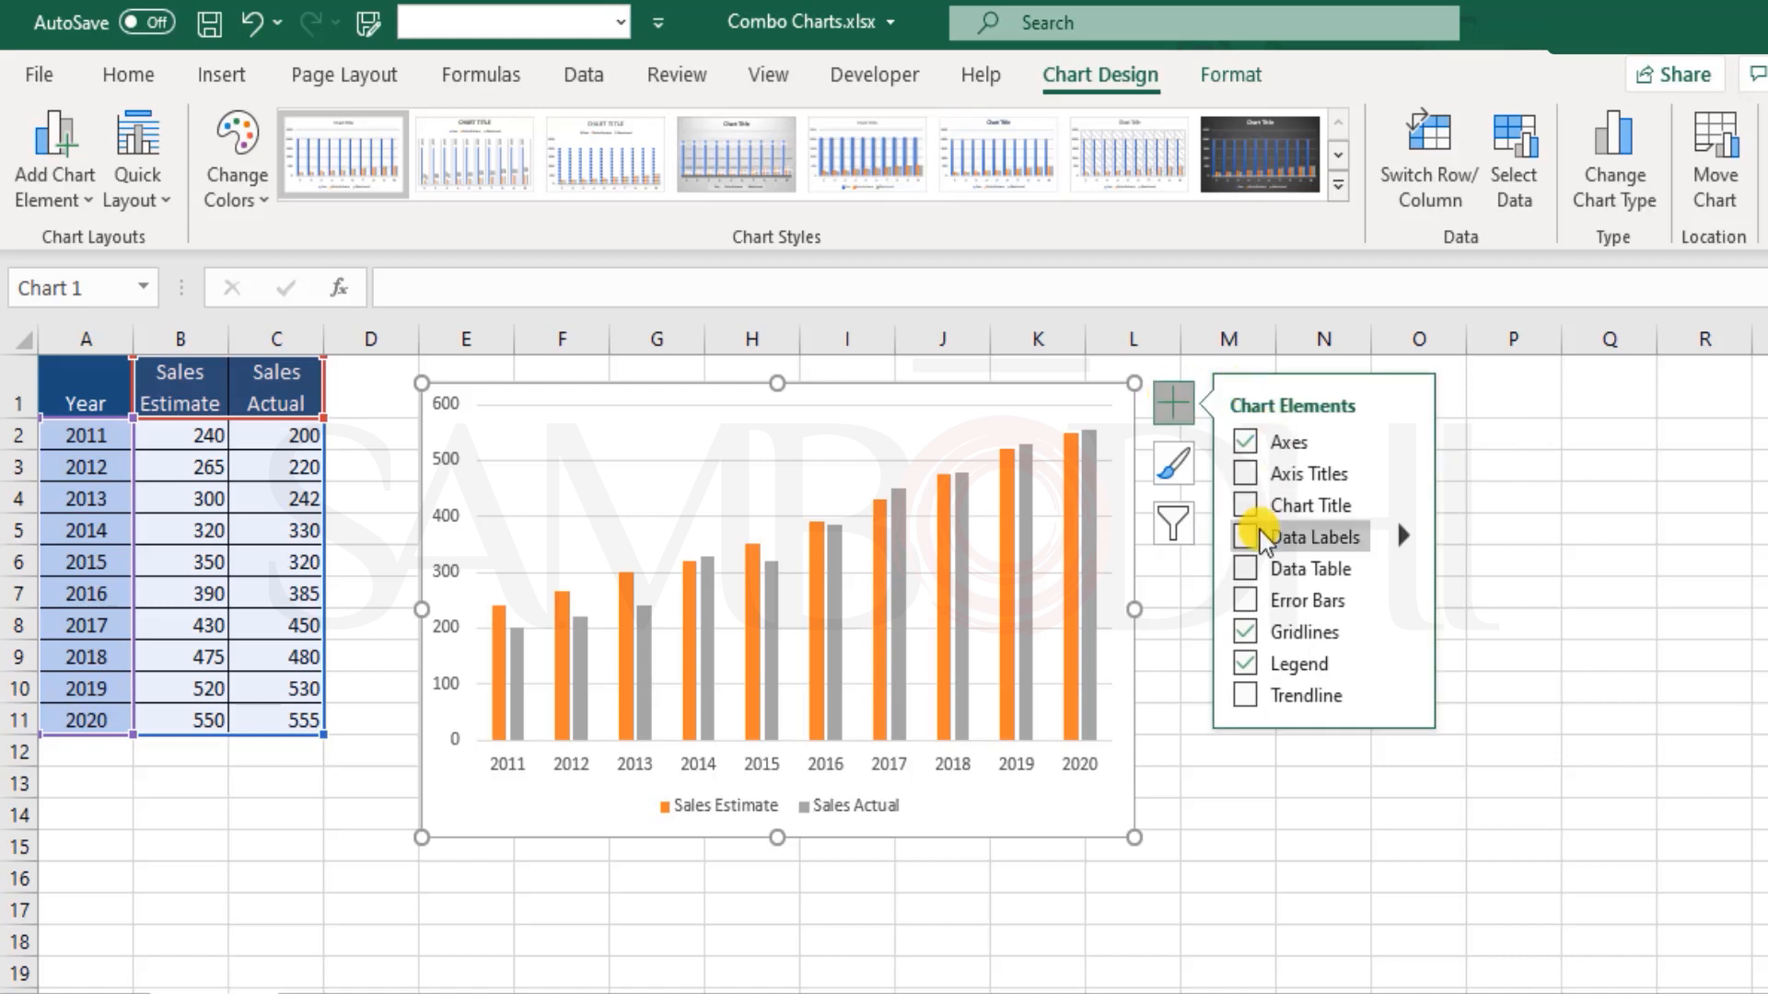
click(1244, 506)
click(1245, 507)
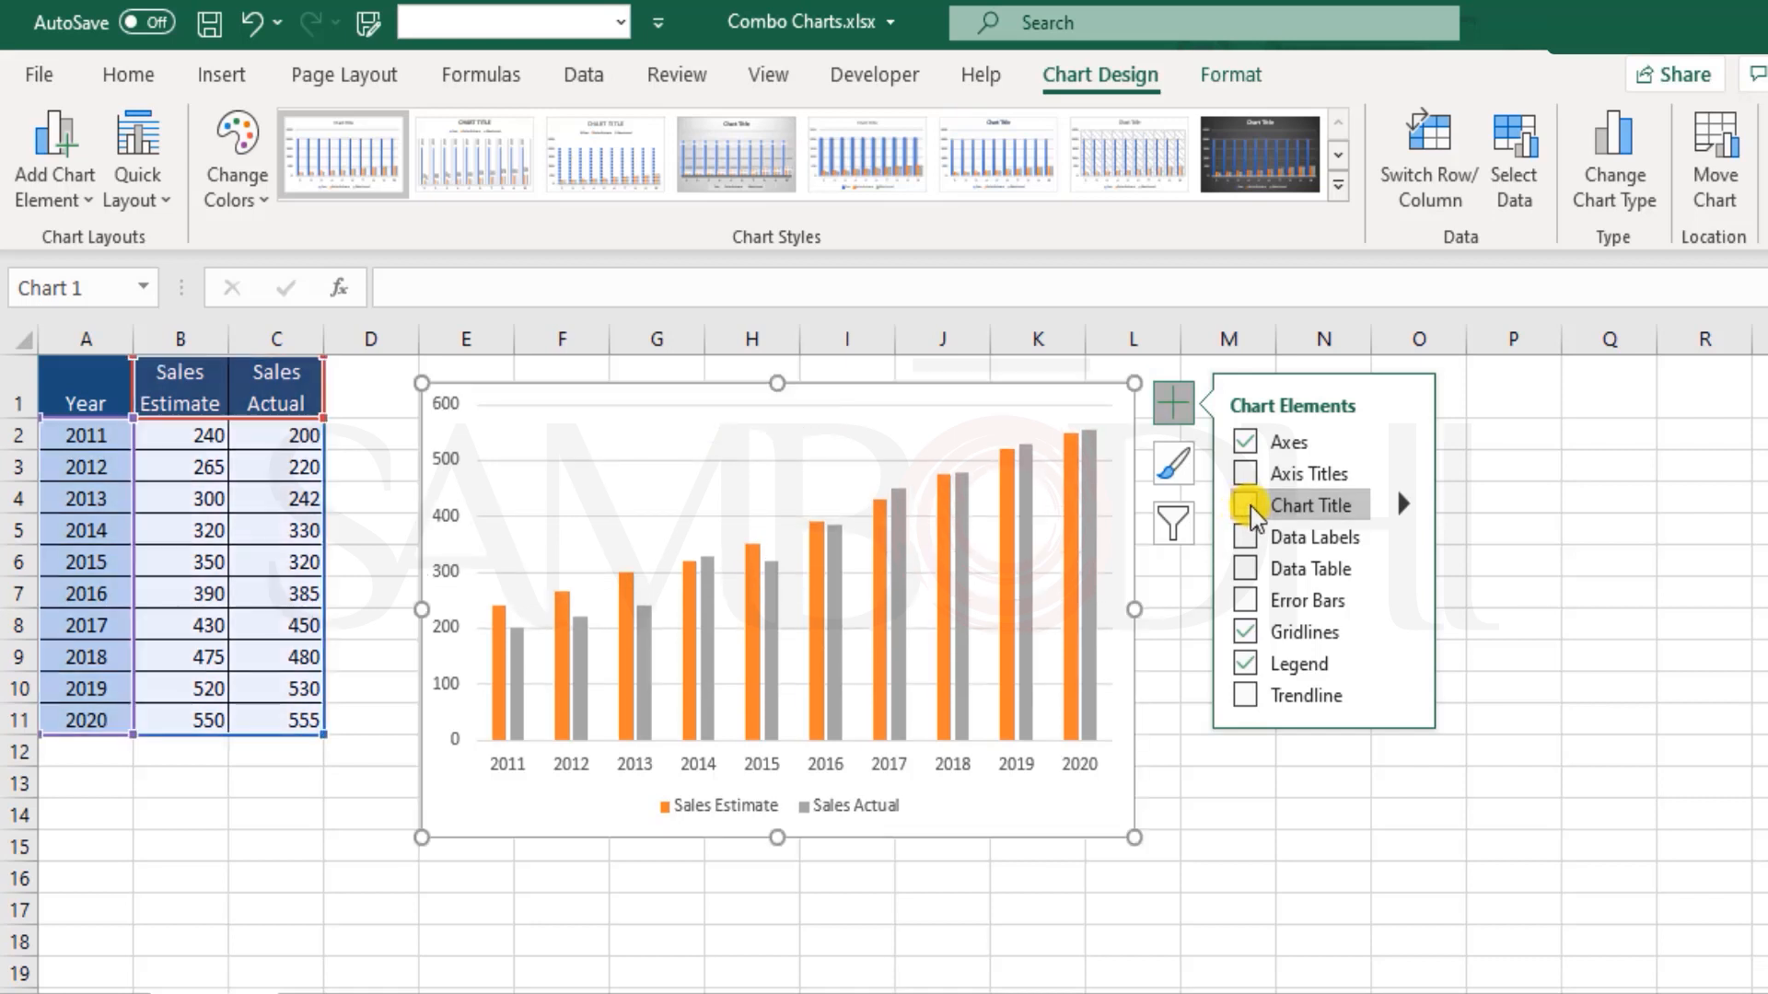
click(1246, 663)
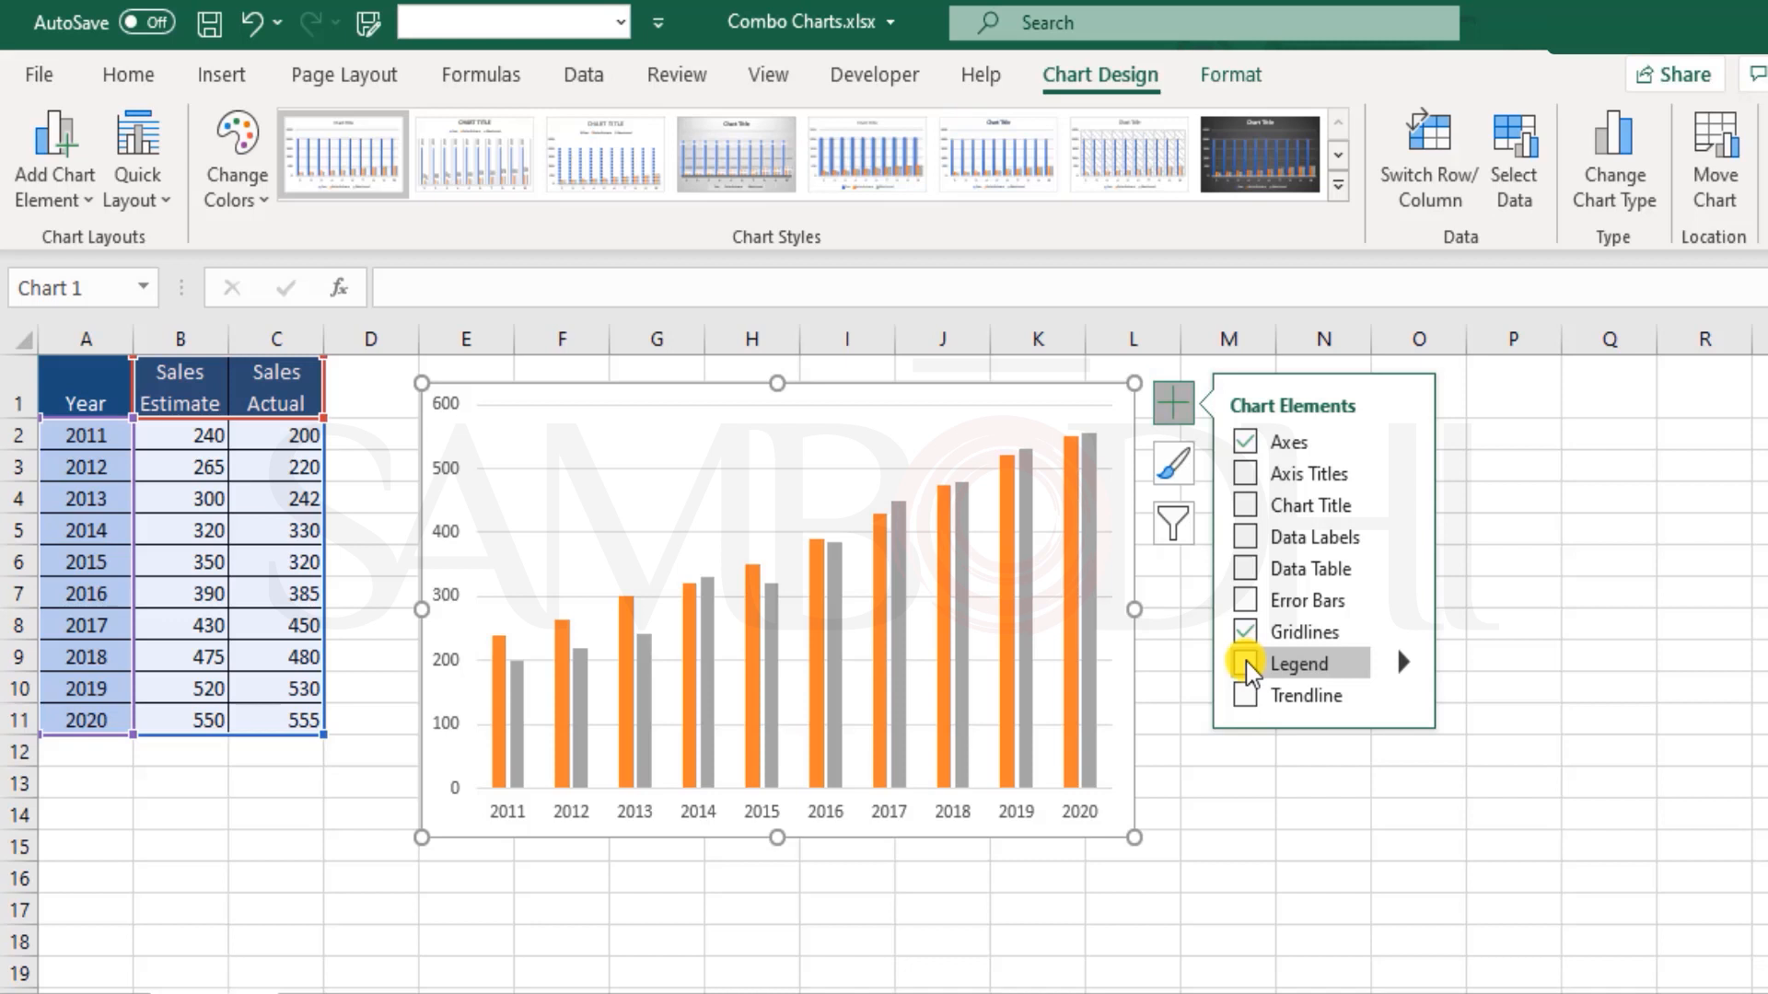
click(1247, 664)
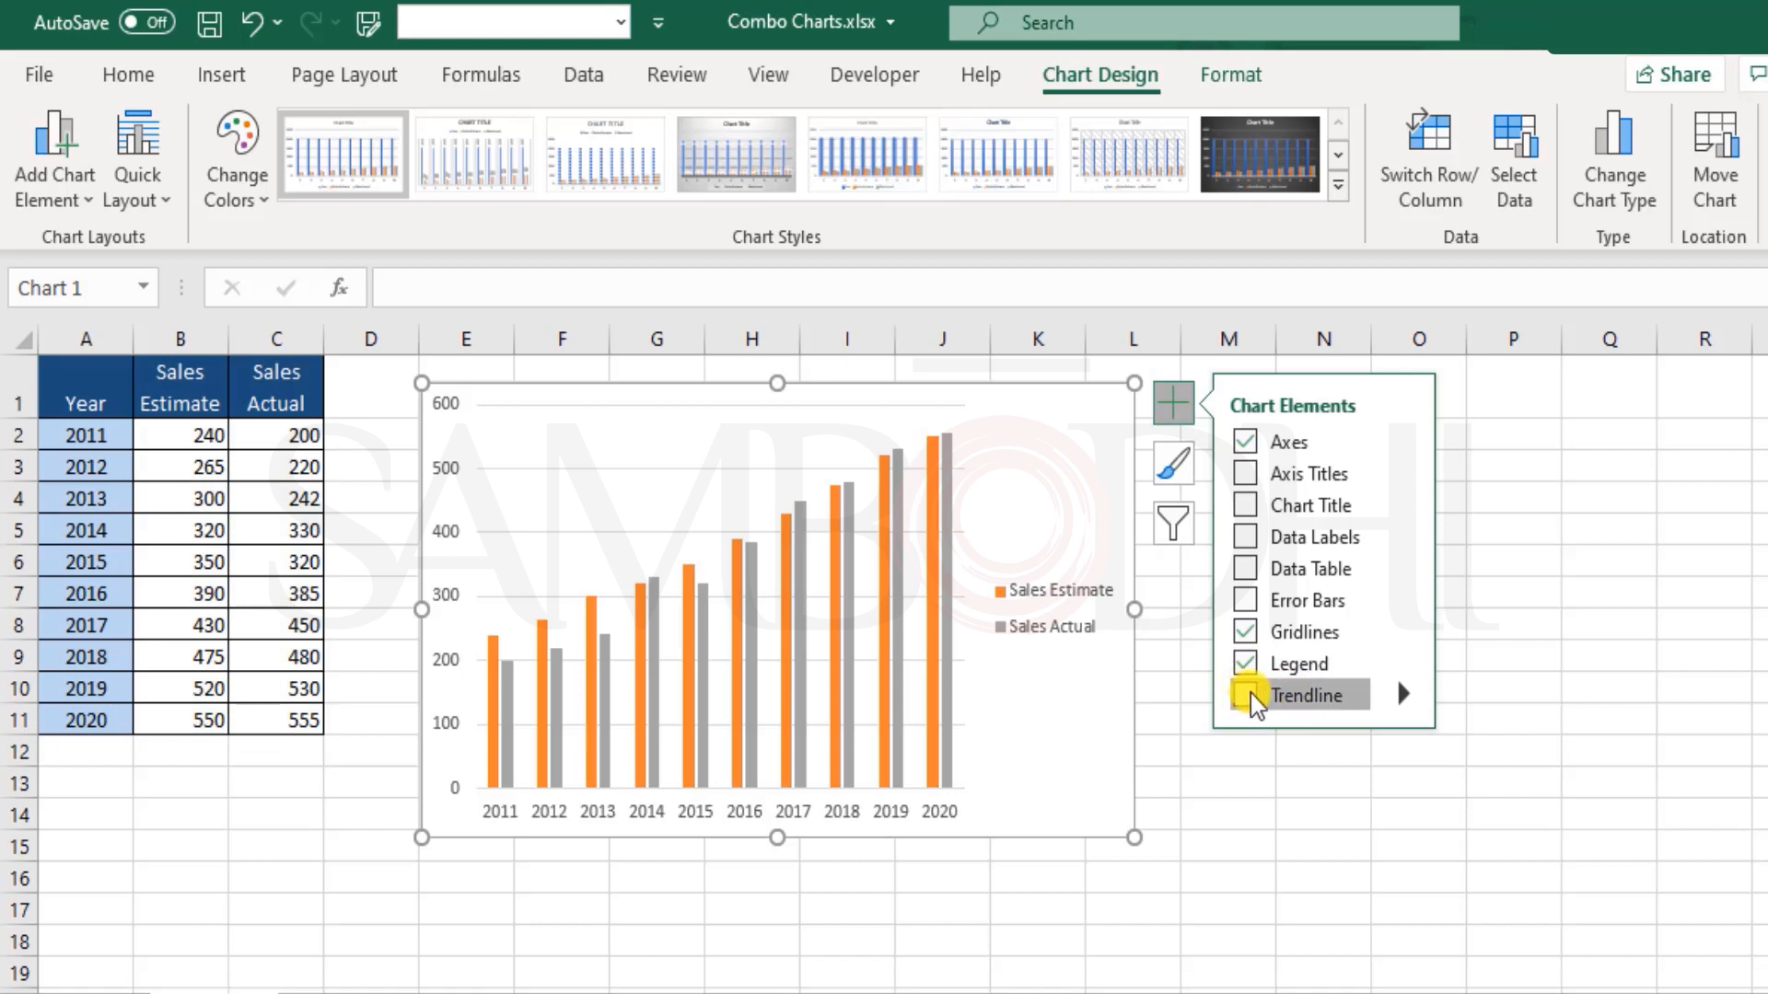
Step: Try a linear trendline based on the Sales Estimate series and remove it from the chart
click(1251, 697)
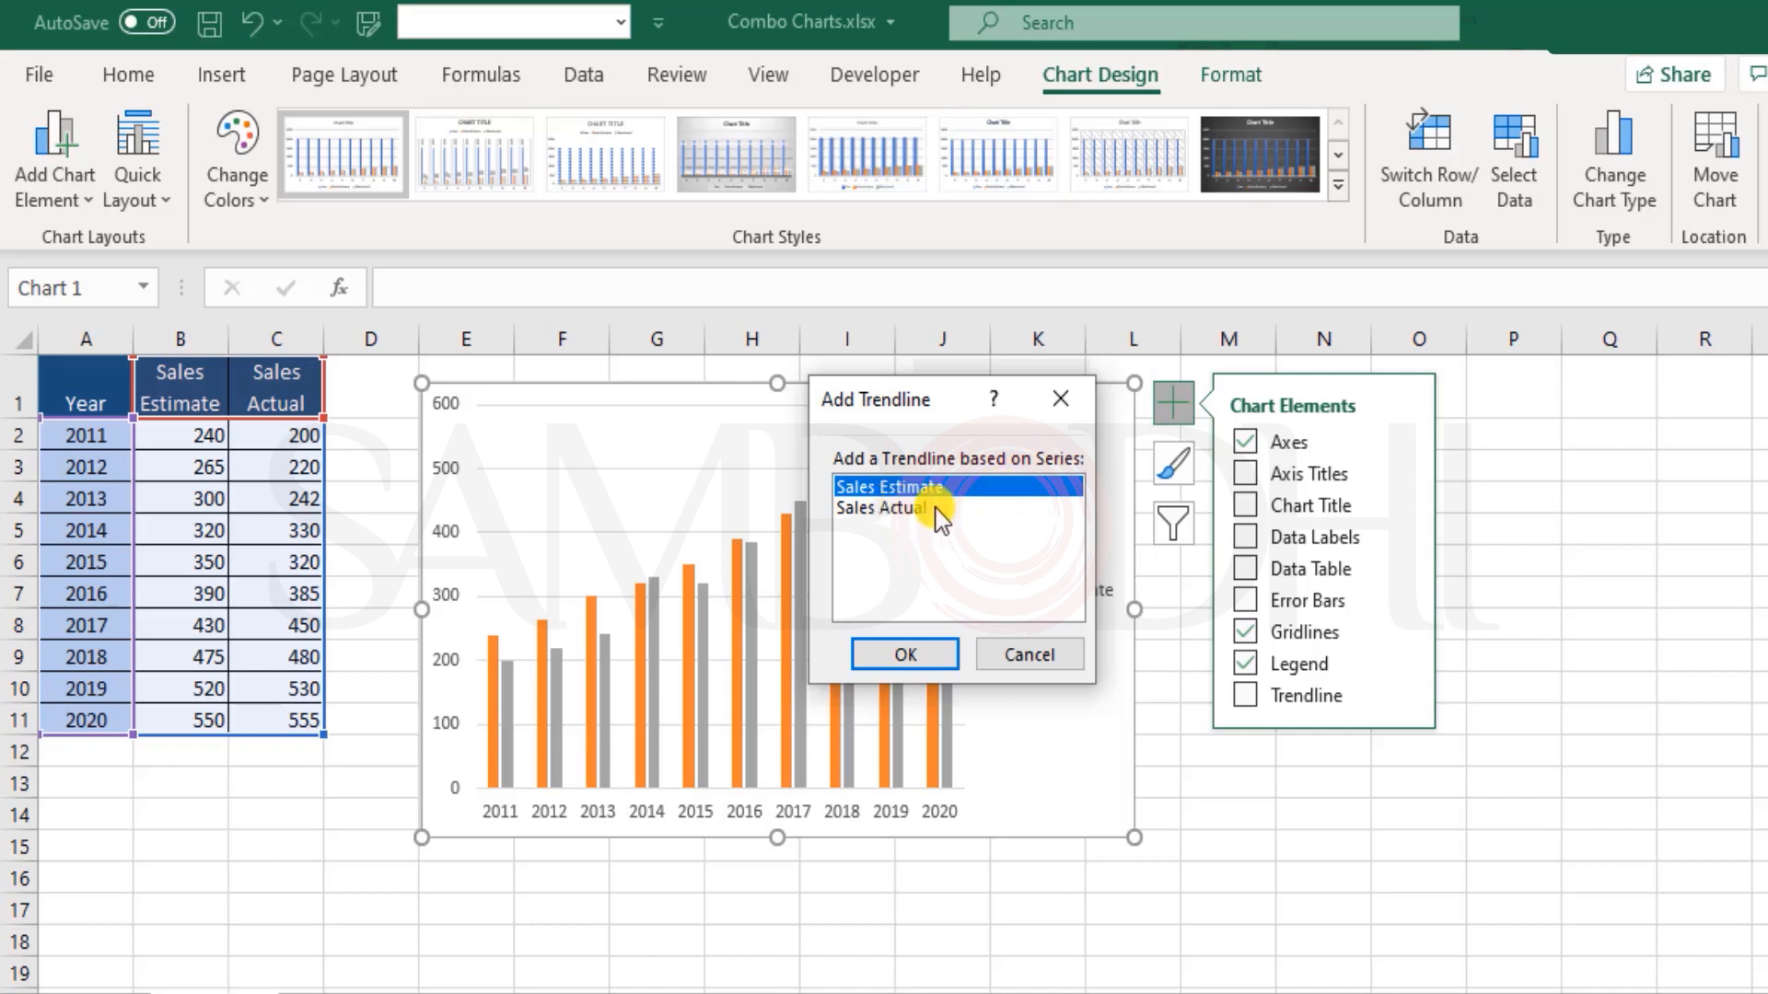
click(917, 654)
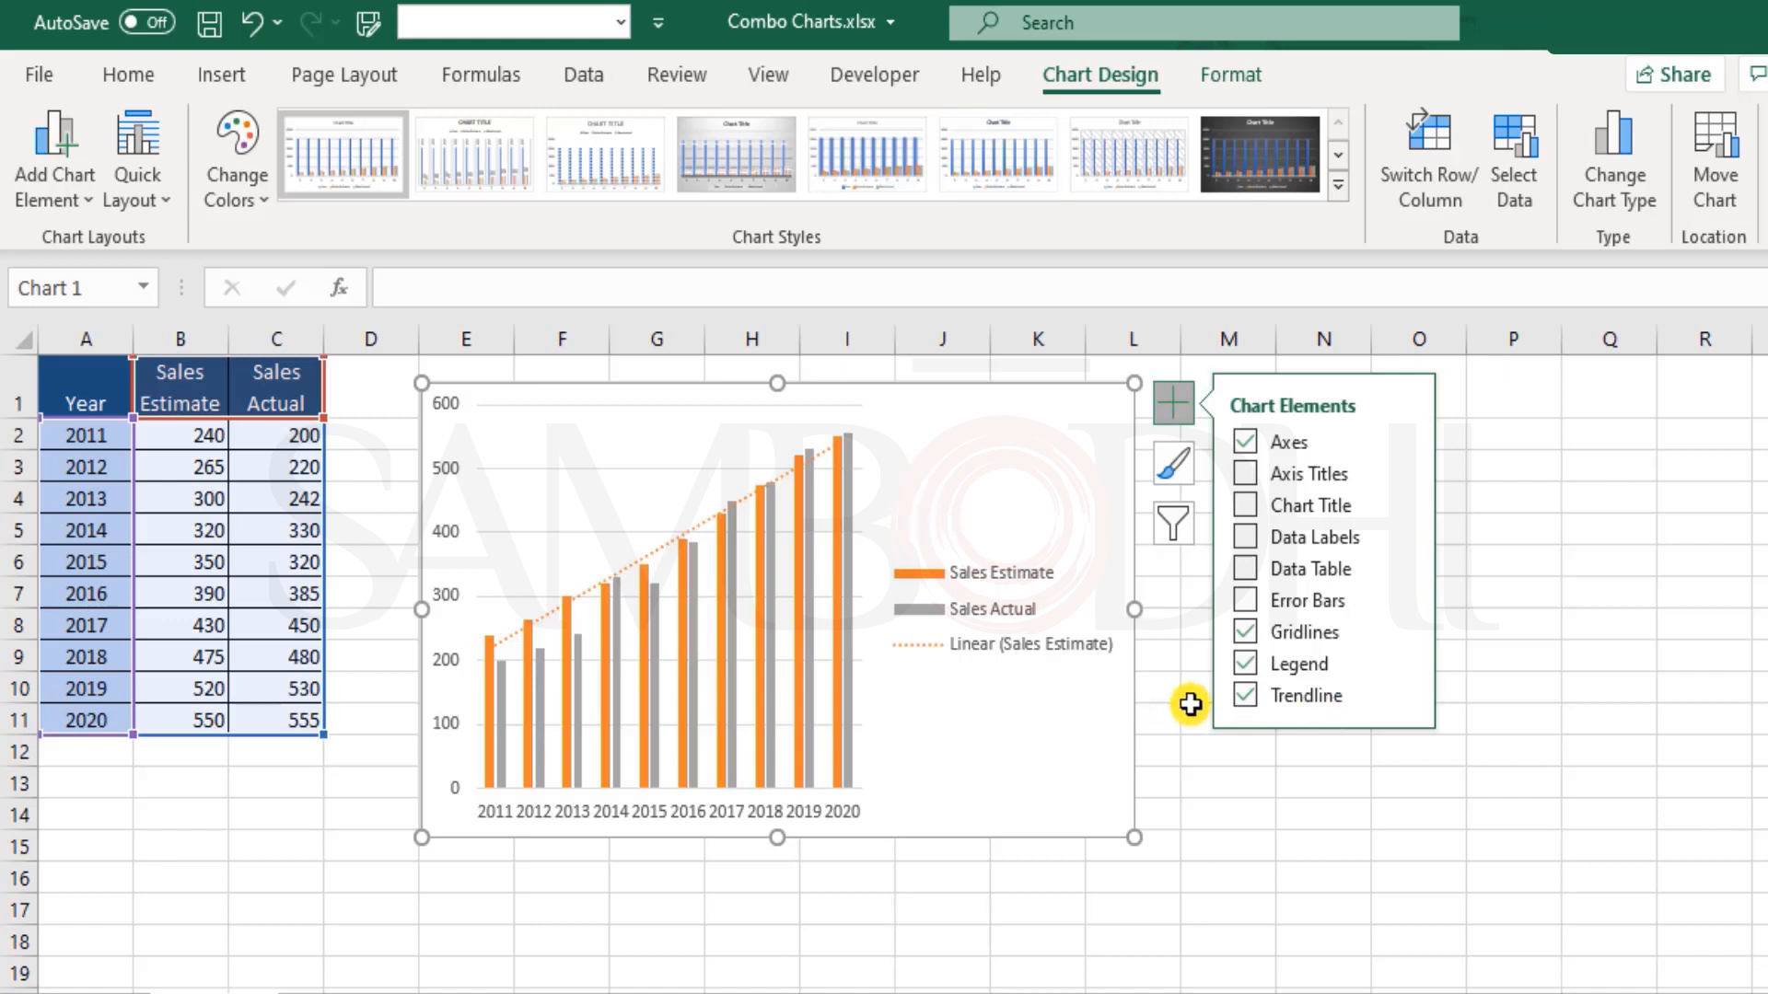
click(1247, 697)
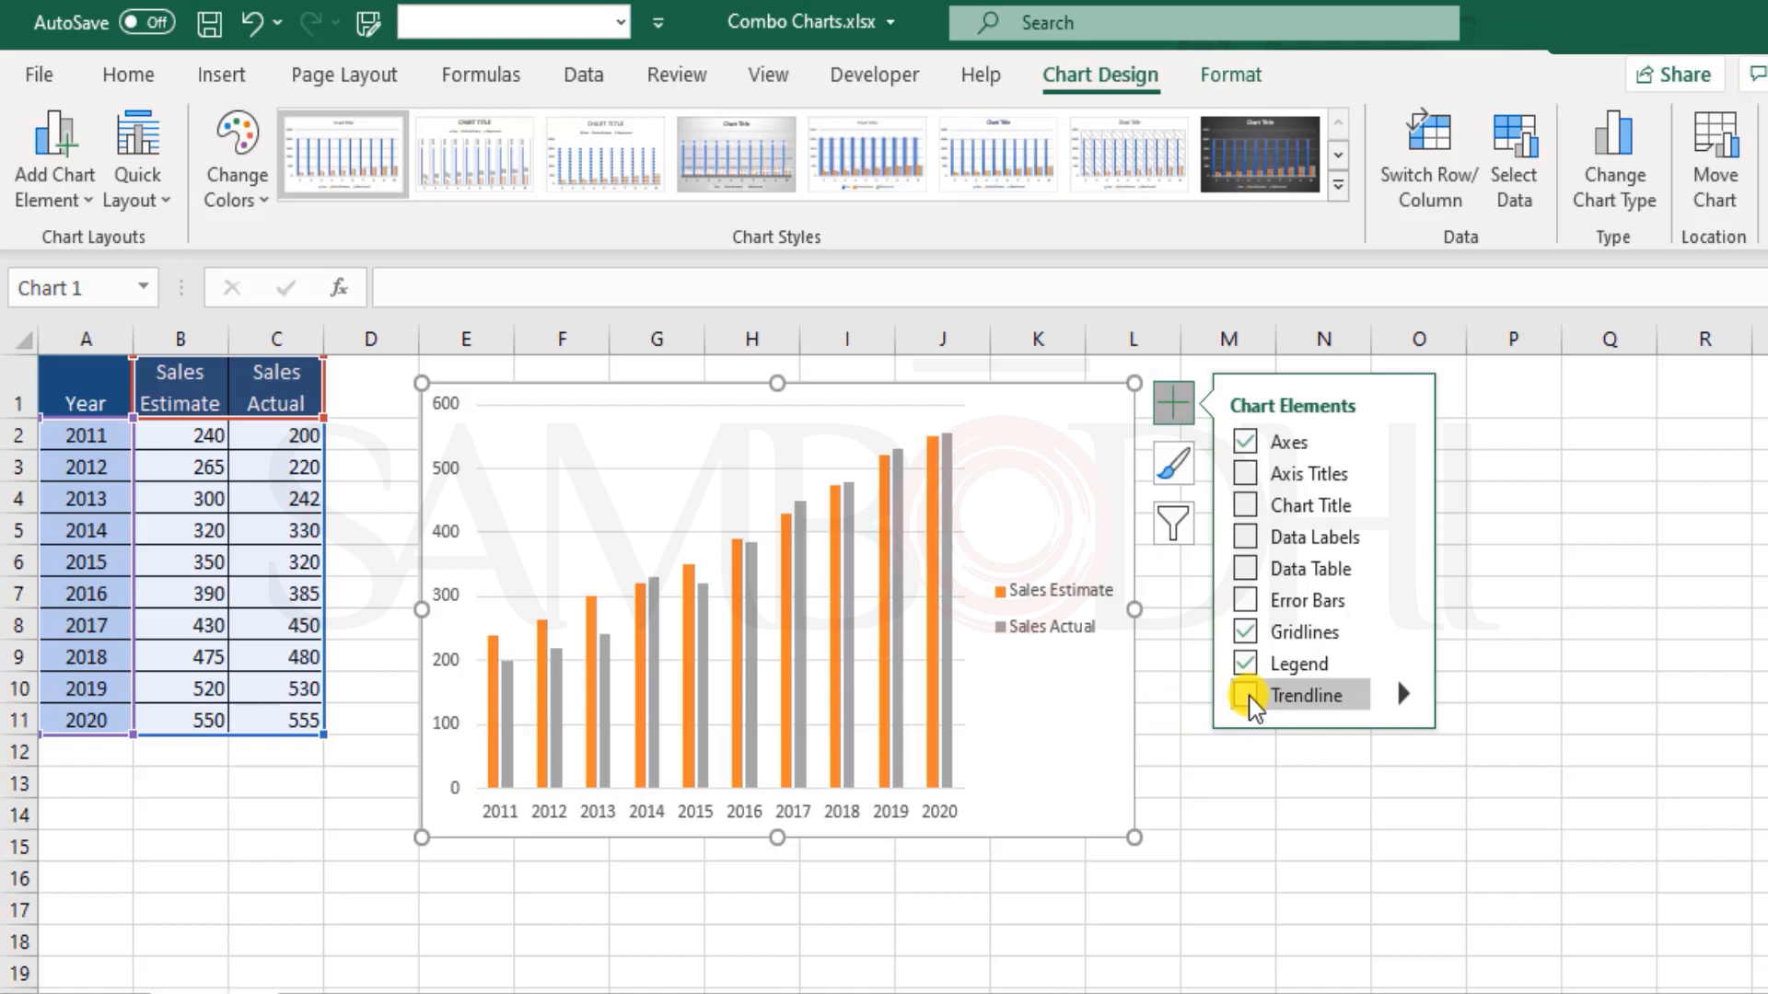
click(1247, 697)
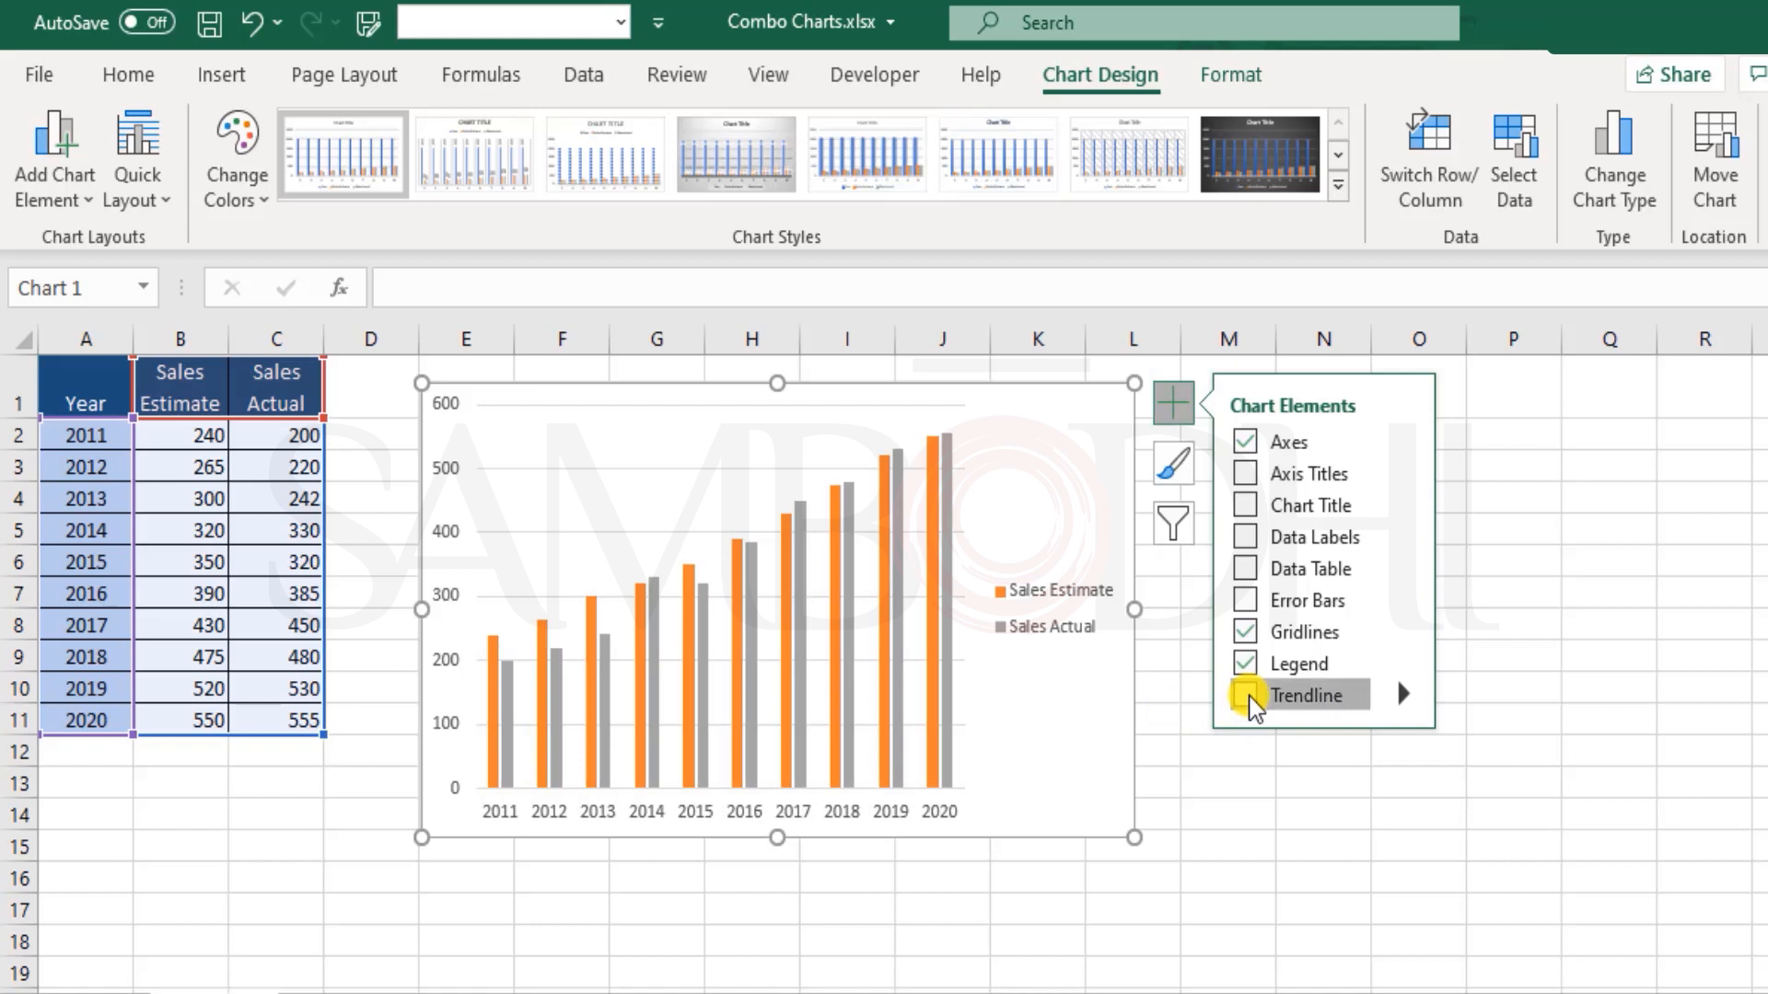
click(930, 654)
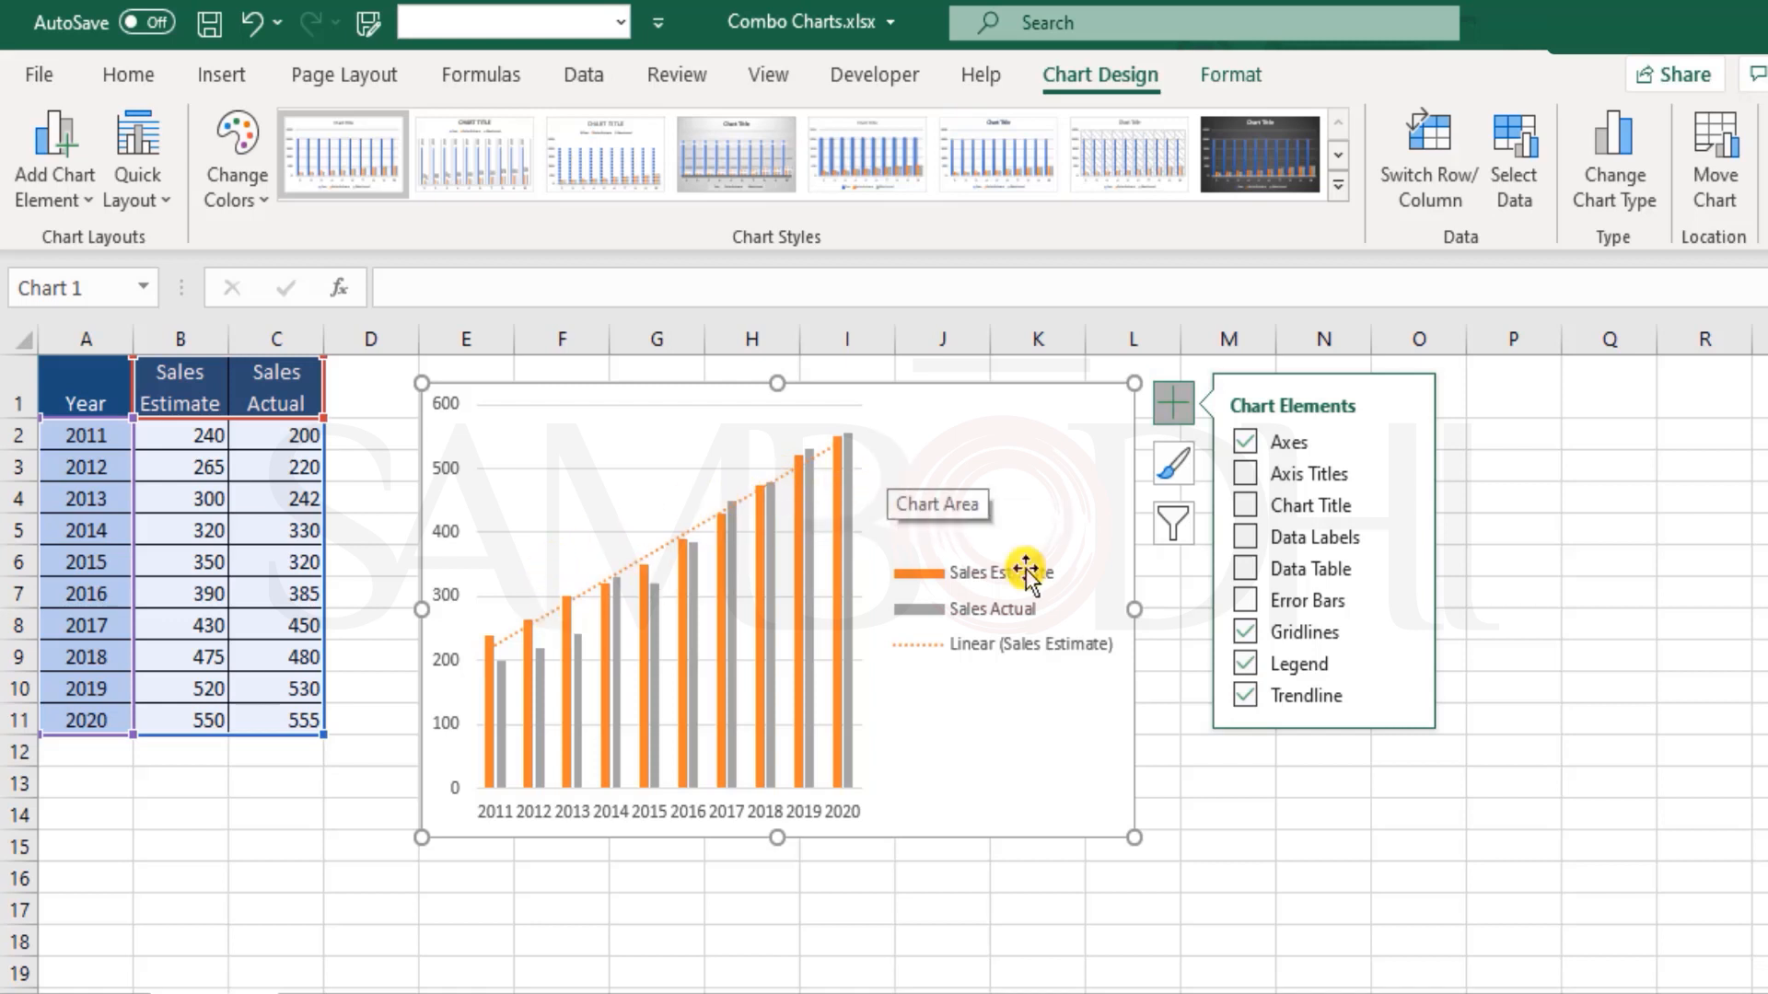
click(1244, 701)
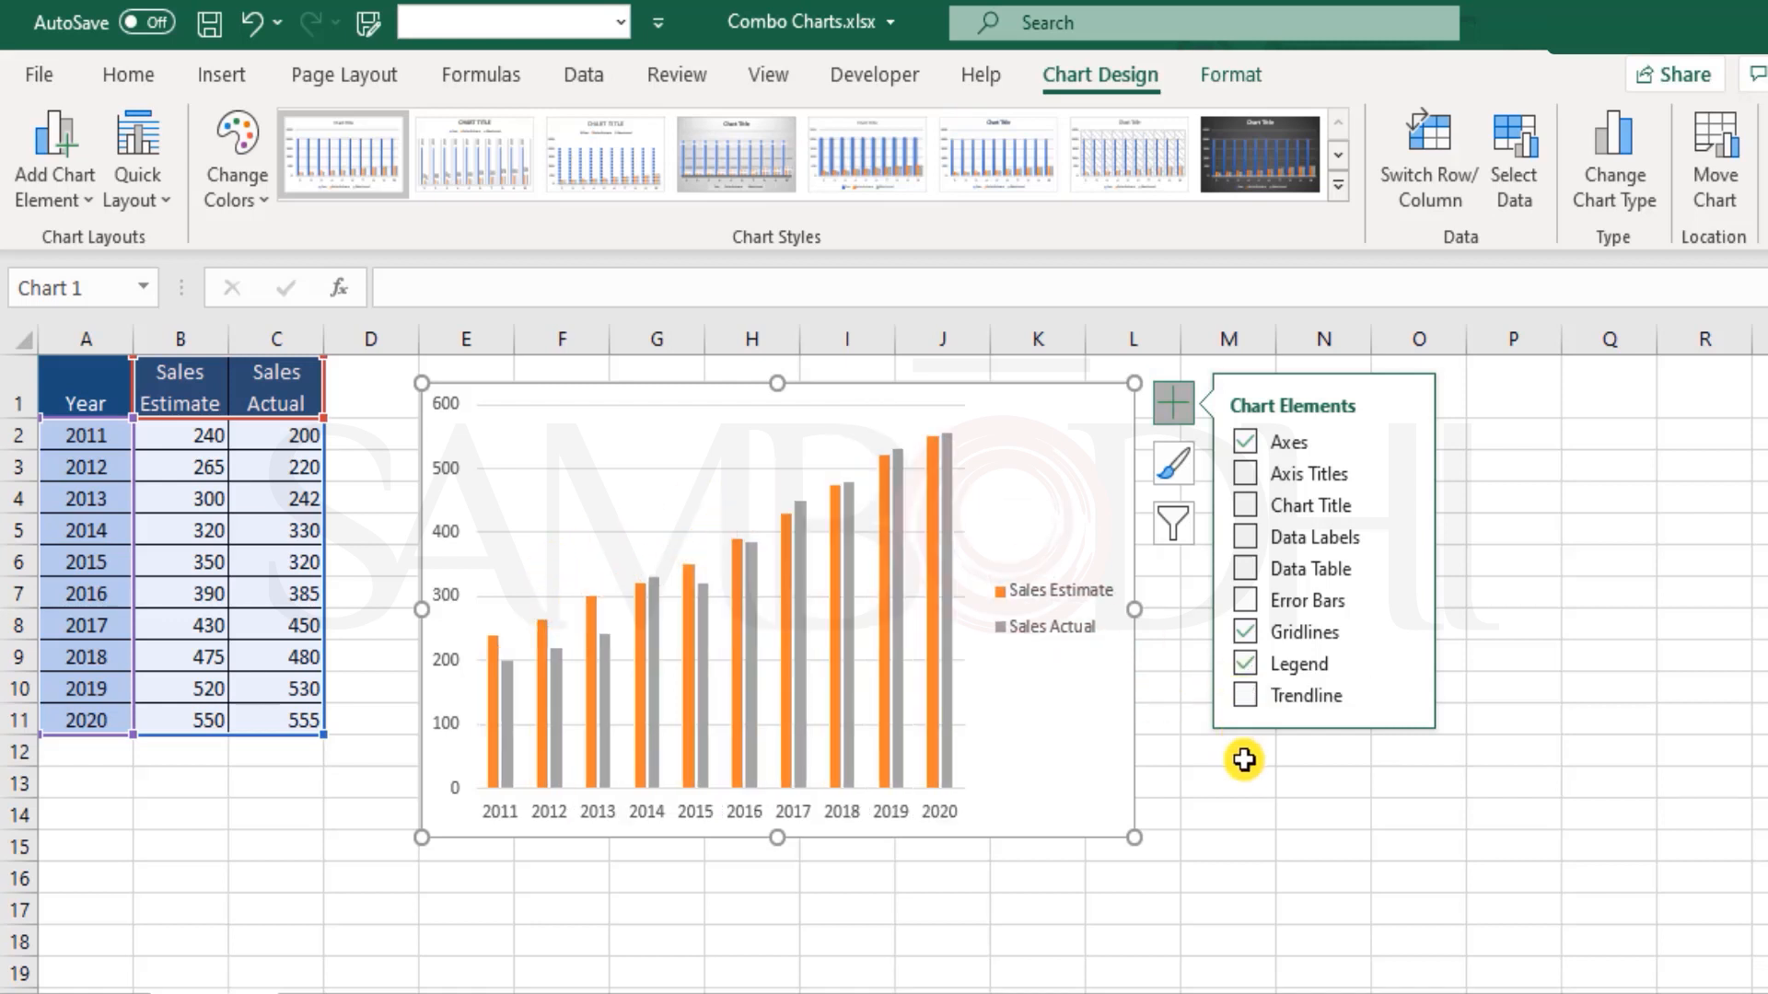
click(1584, 601)
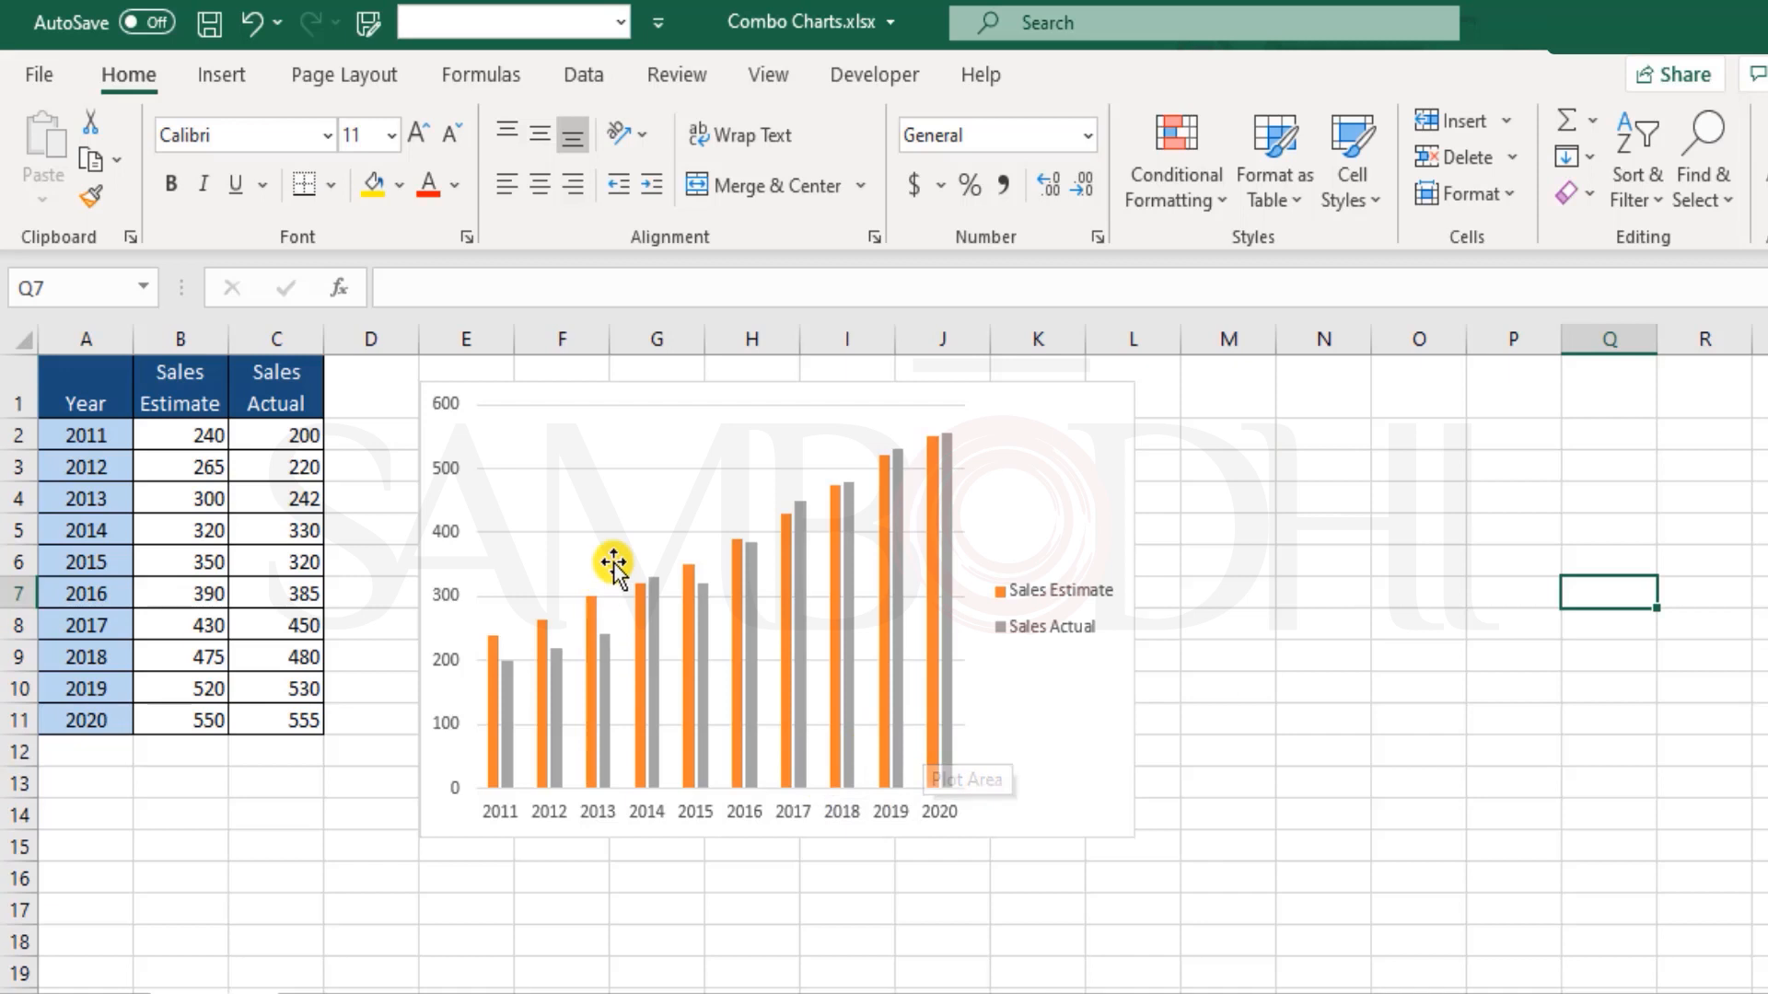
mouse_move(613, 737)
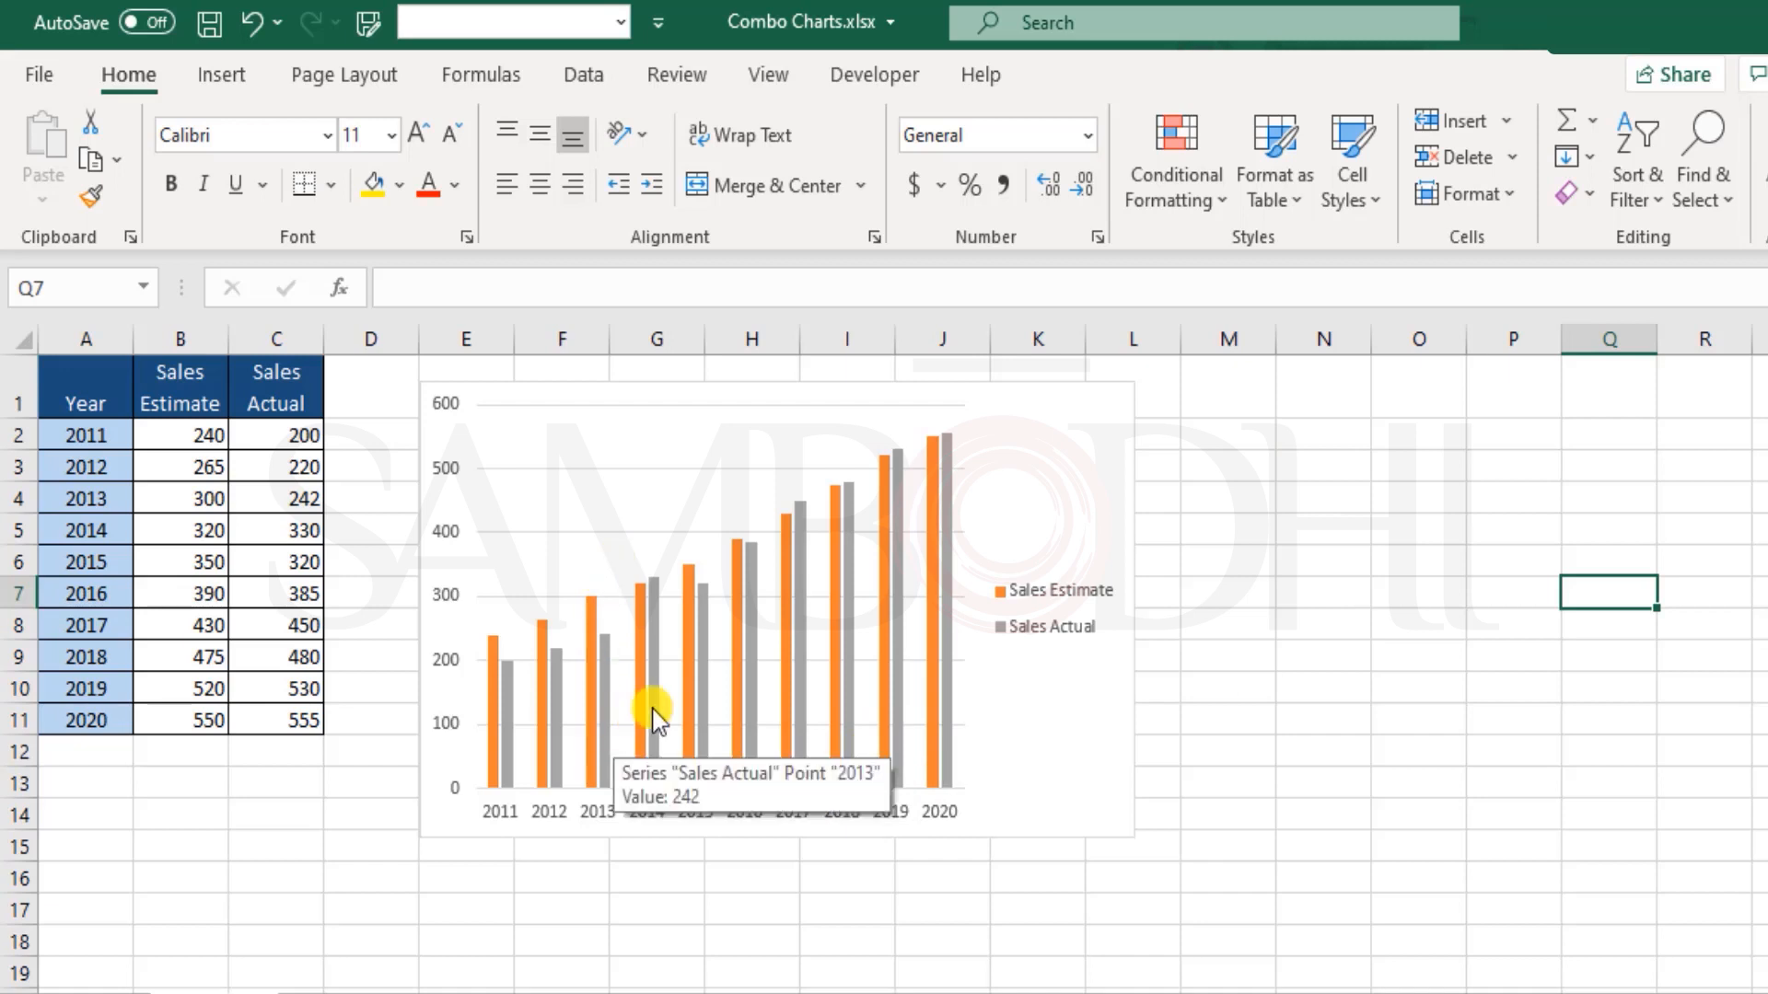
click(1083, 724)
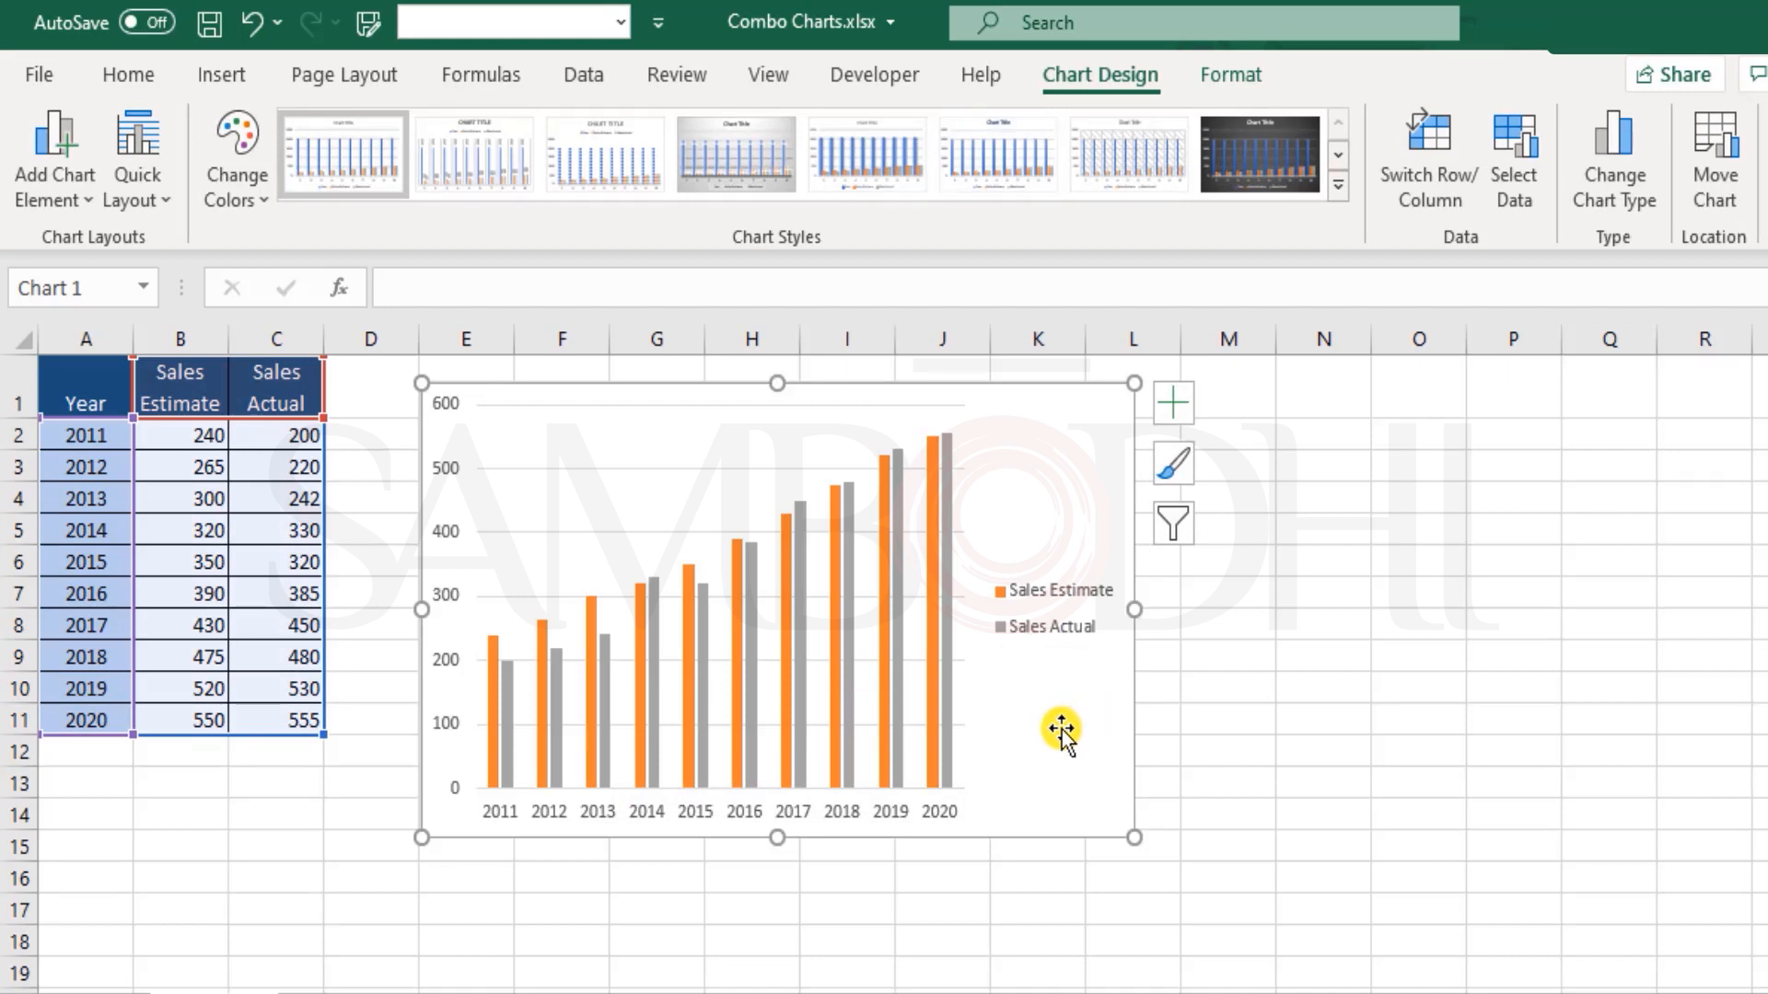
scroll(1057, 710, down, 1)
scroll(1040, 718, up, 1)
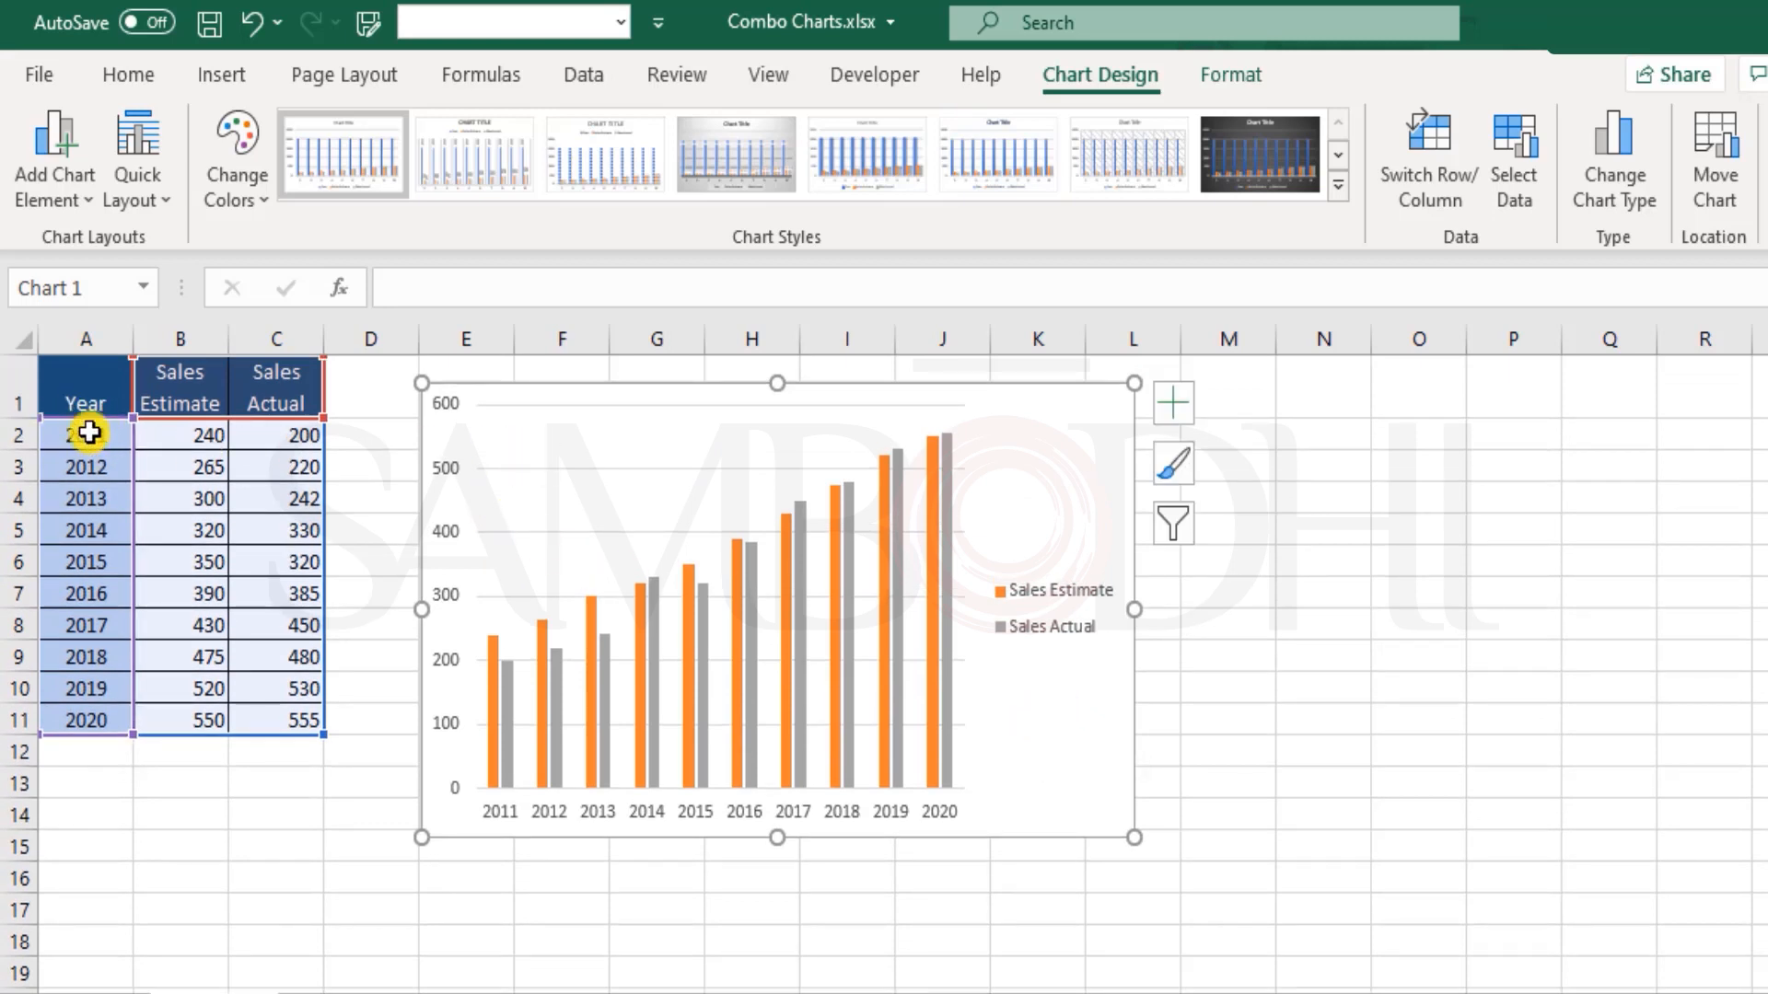
drag(87, 394, 299, 721)
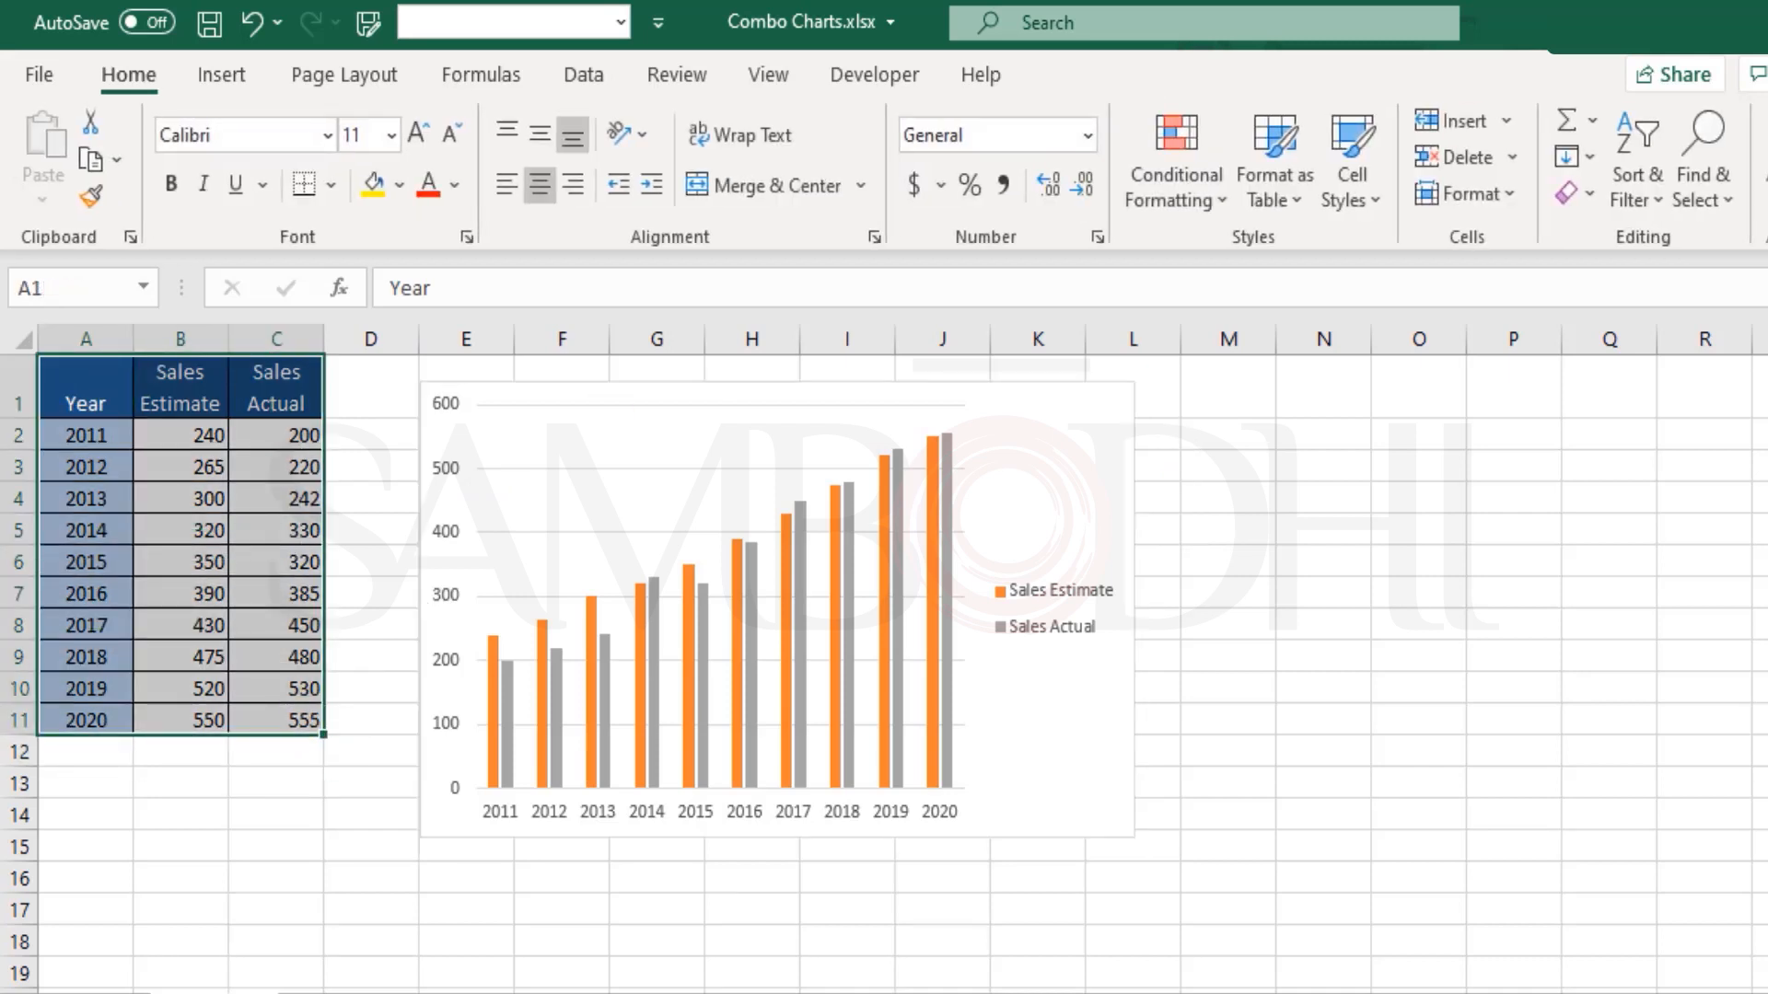
click(234, 71)
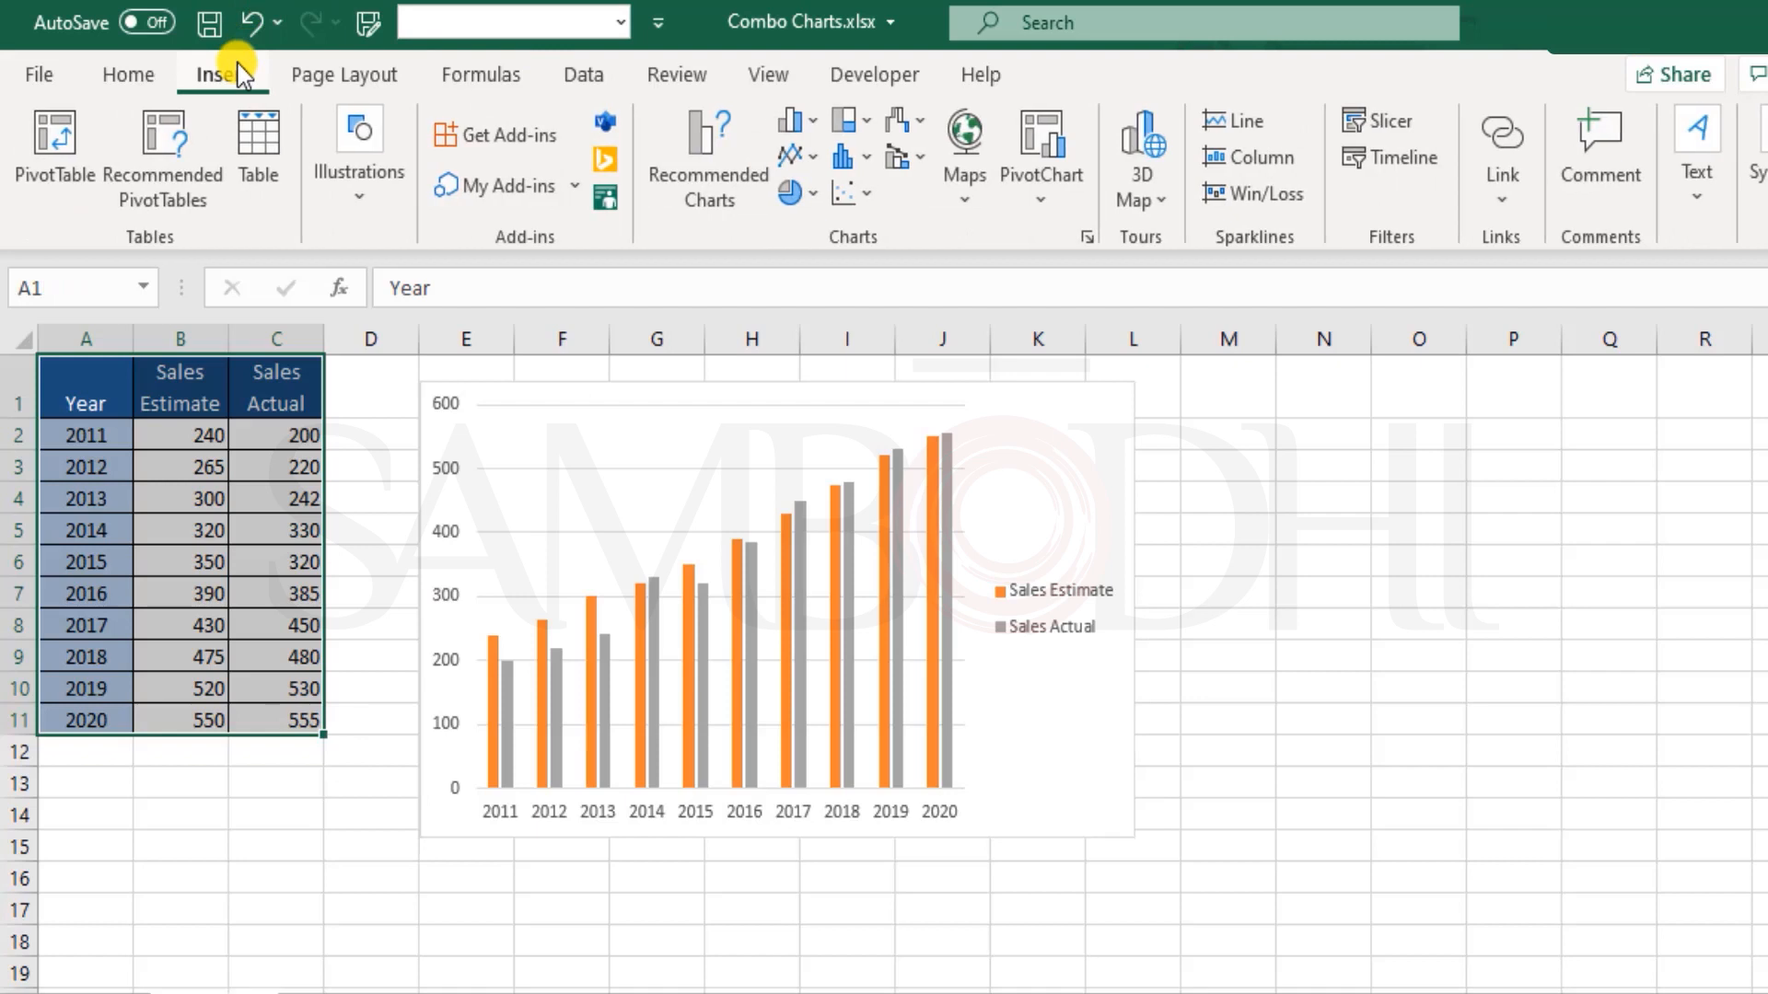
click(801, 159)
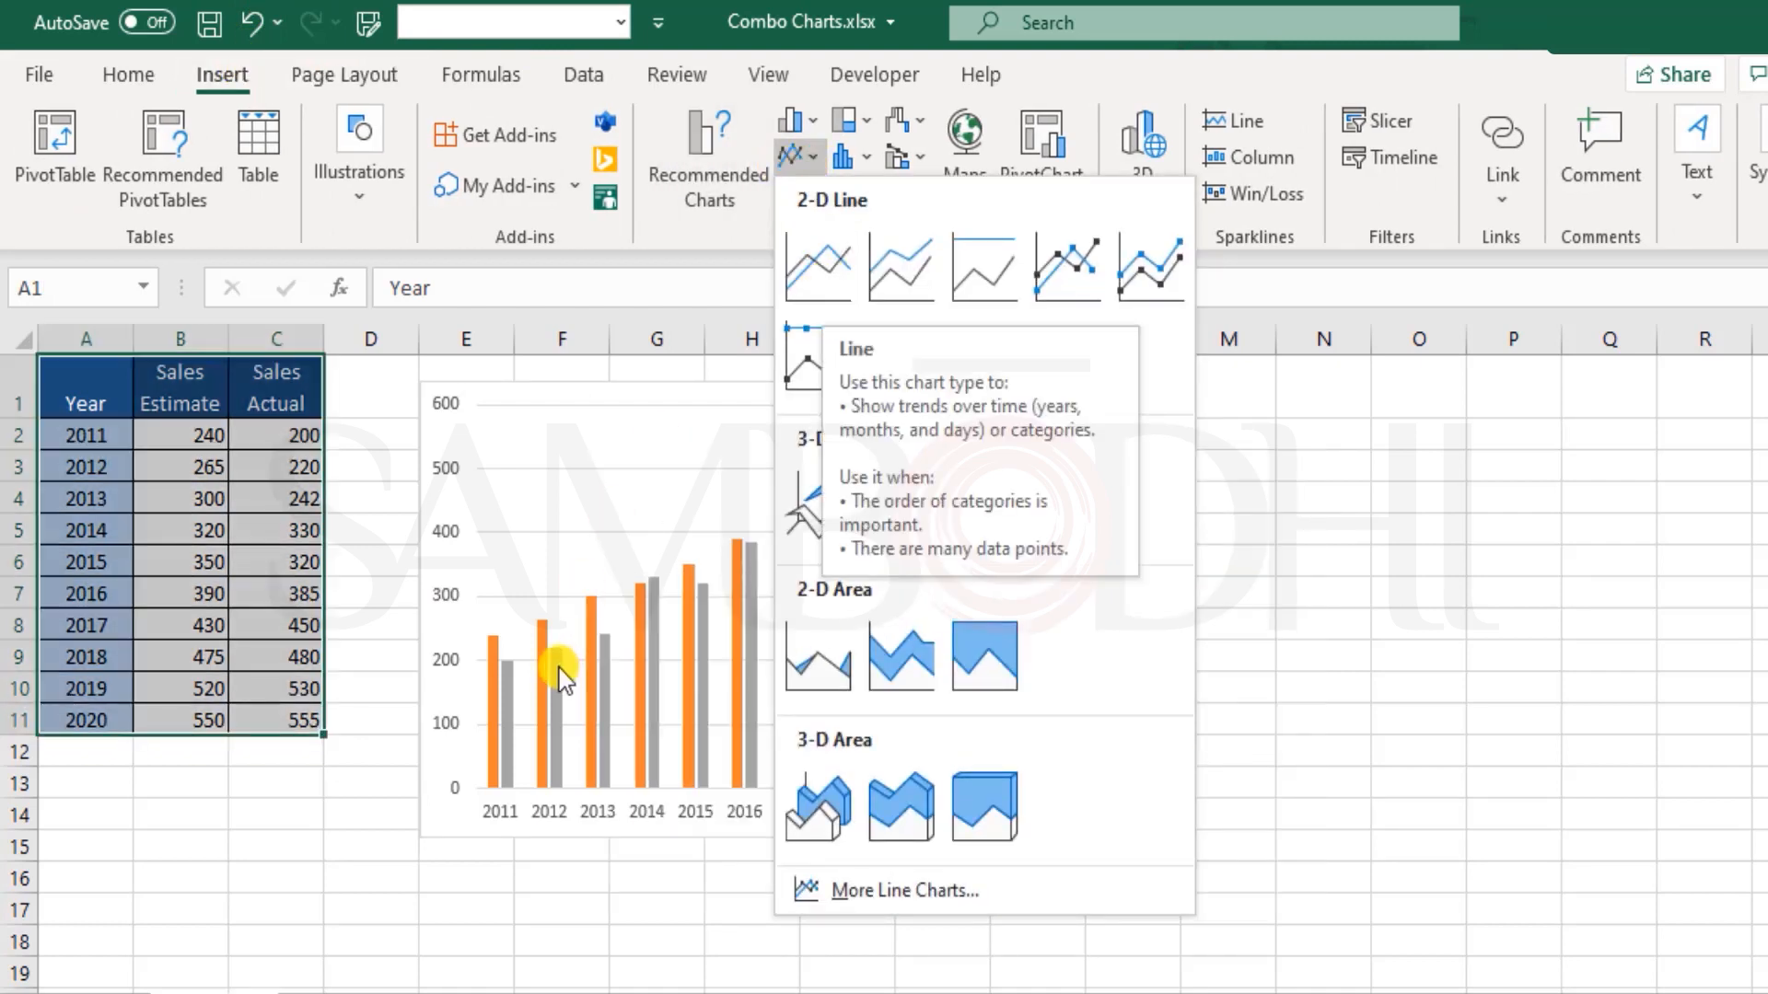
click(579, 552)
click(1033, 426)
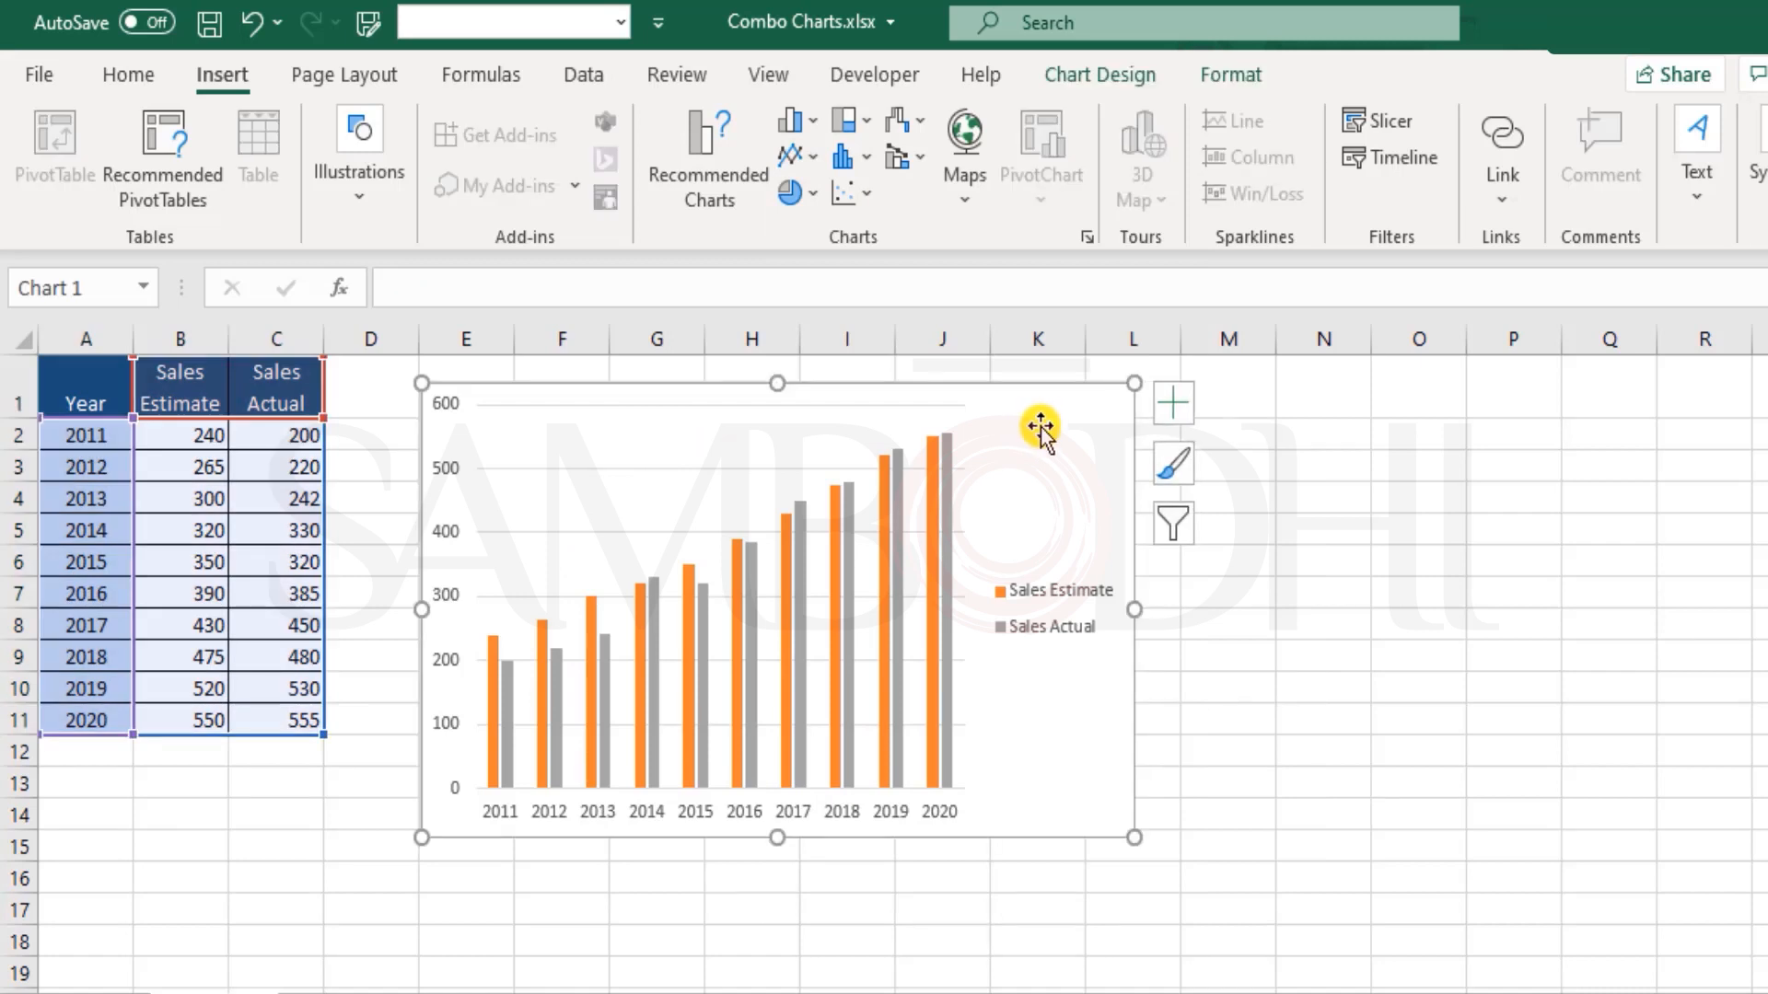
click(1246, 384)
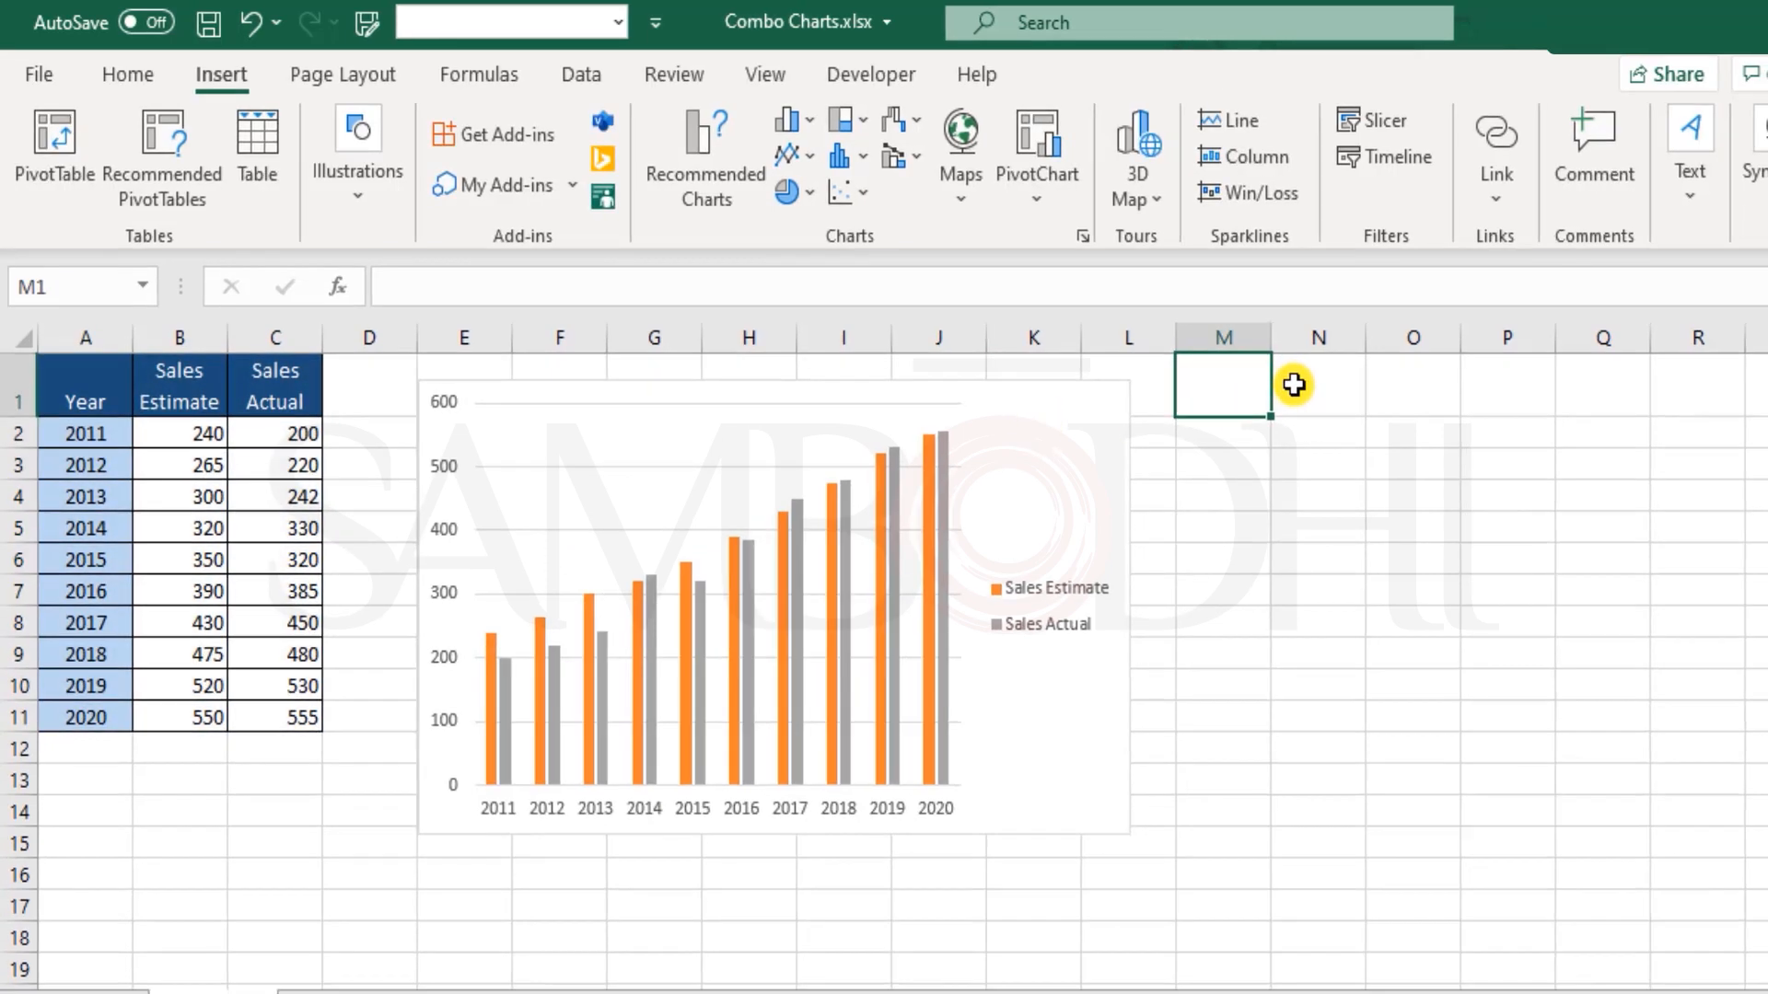
Step: Paste a copy of the column chart beside the original, level with it from column M, and change the copy to a Line chart
key(ctrl+v)
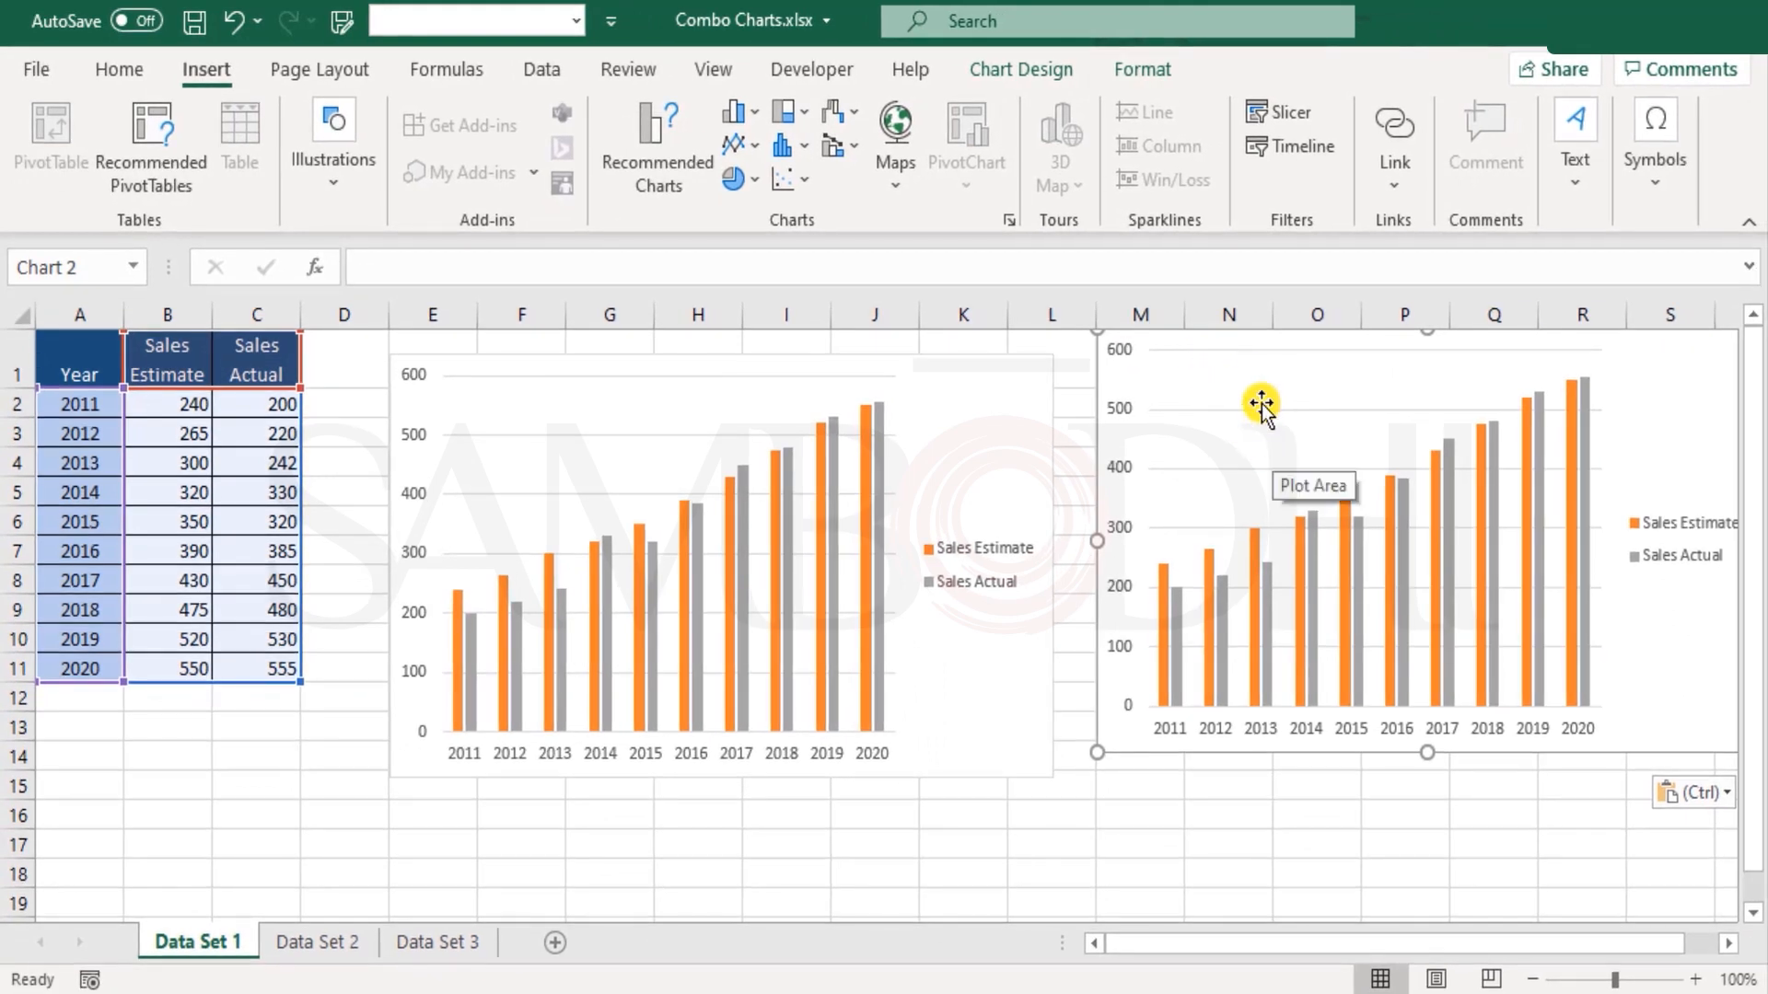
mouse_move(1257, 345)
mouse_down()
mouse_move(1257, 372)
mouse_move(1240, 360)
mouse_up()
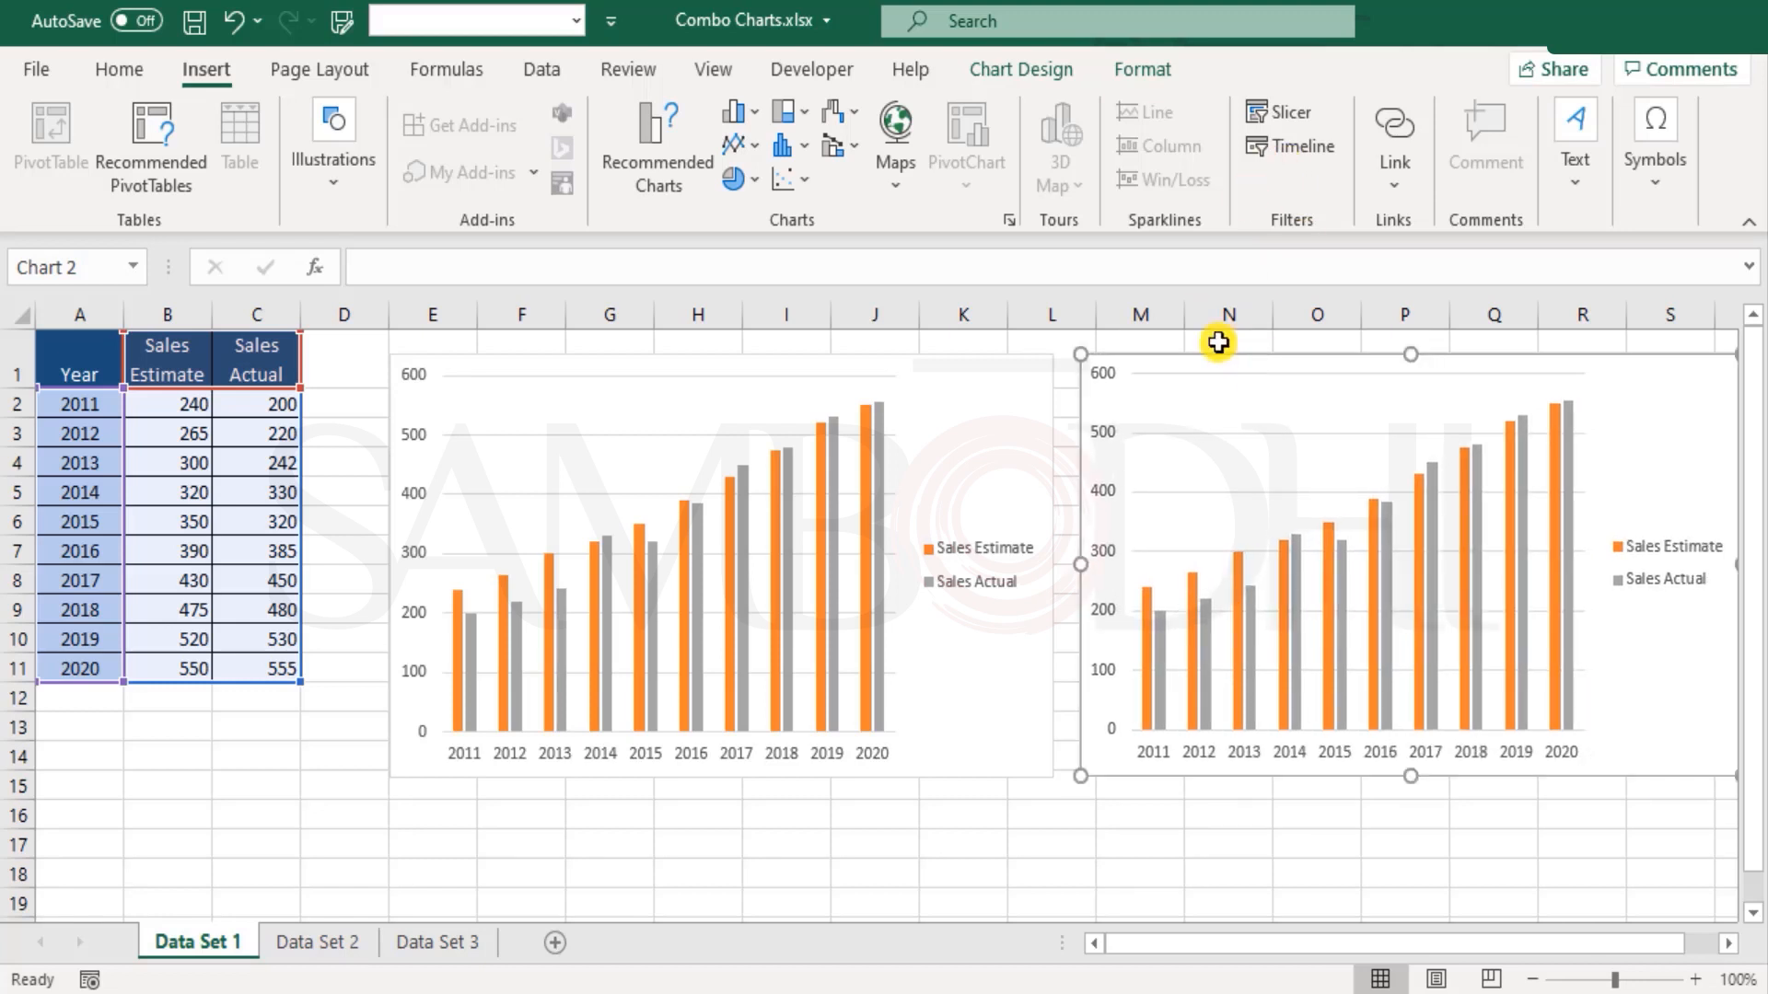
click(1034, 64)
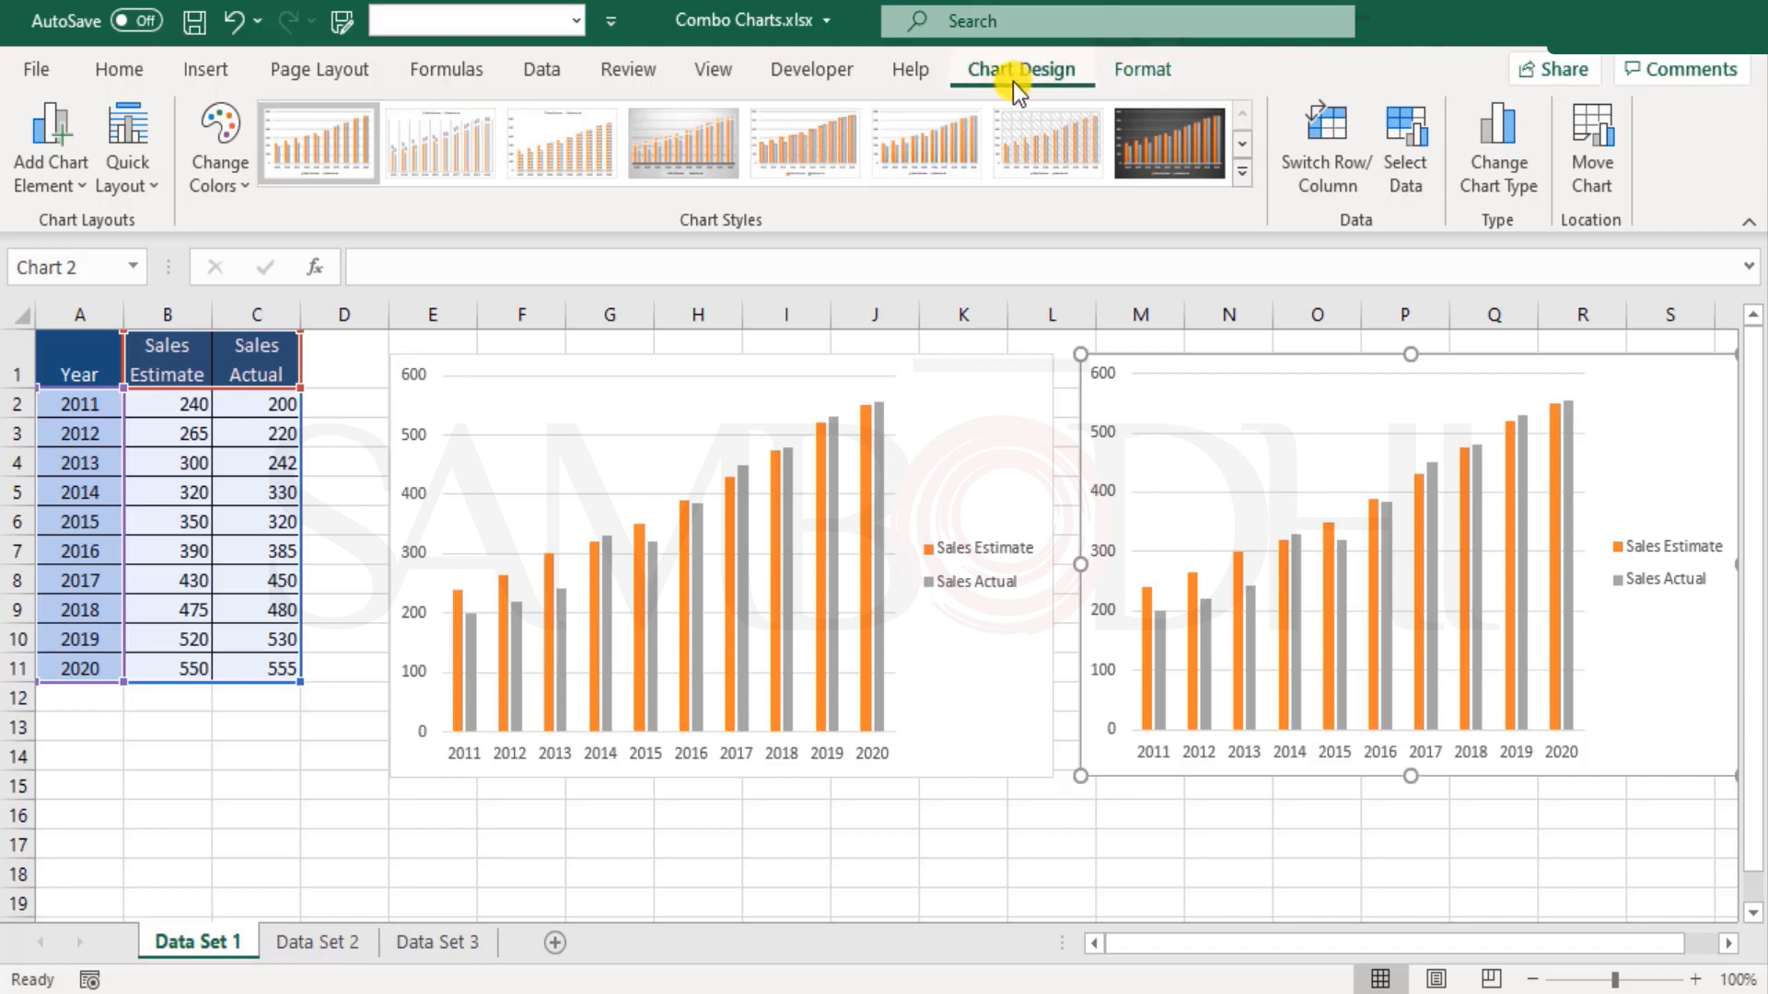
click(1524, 188)
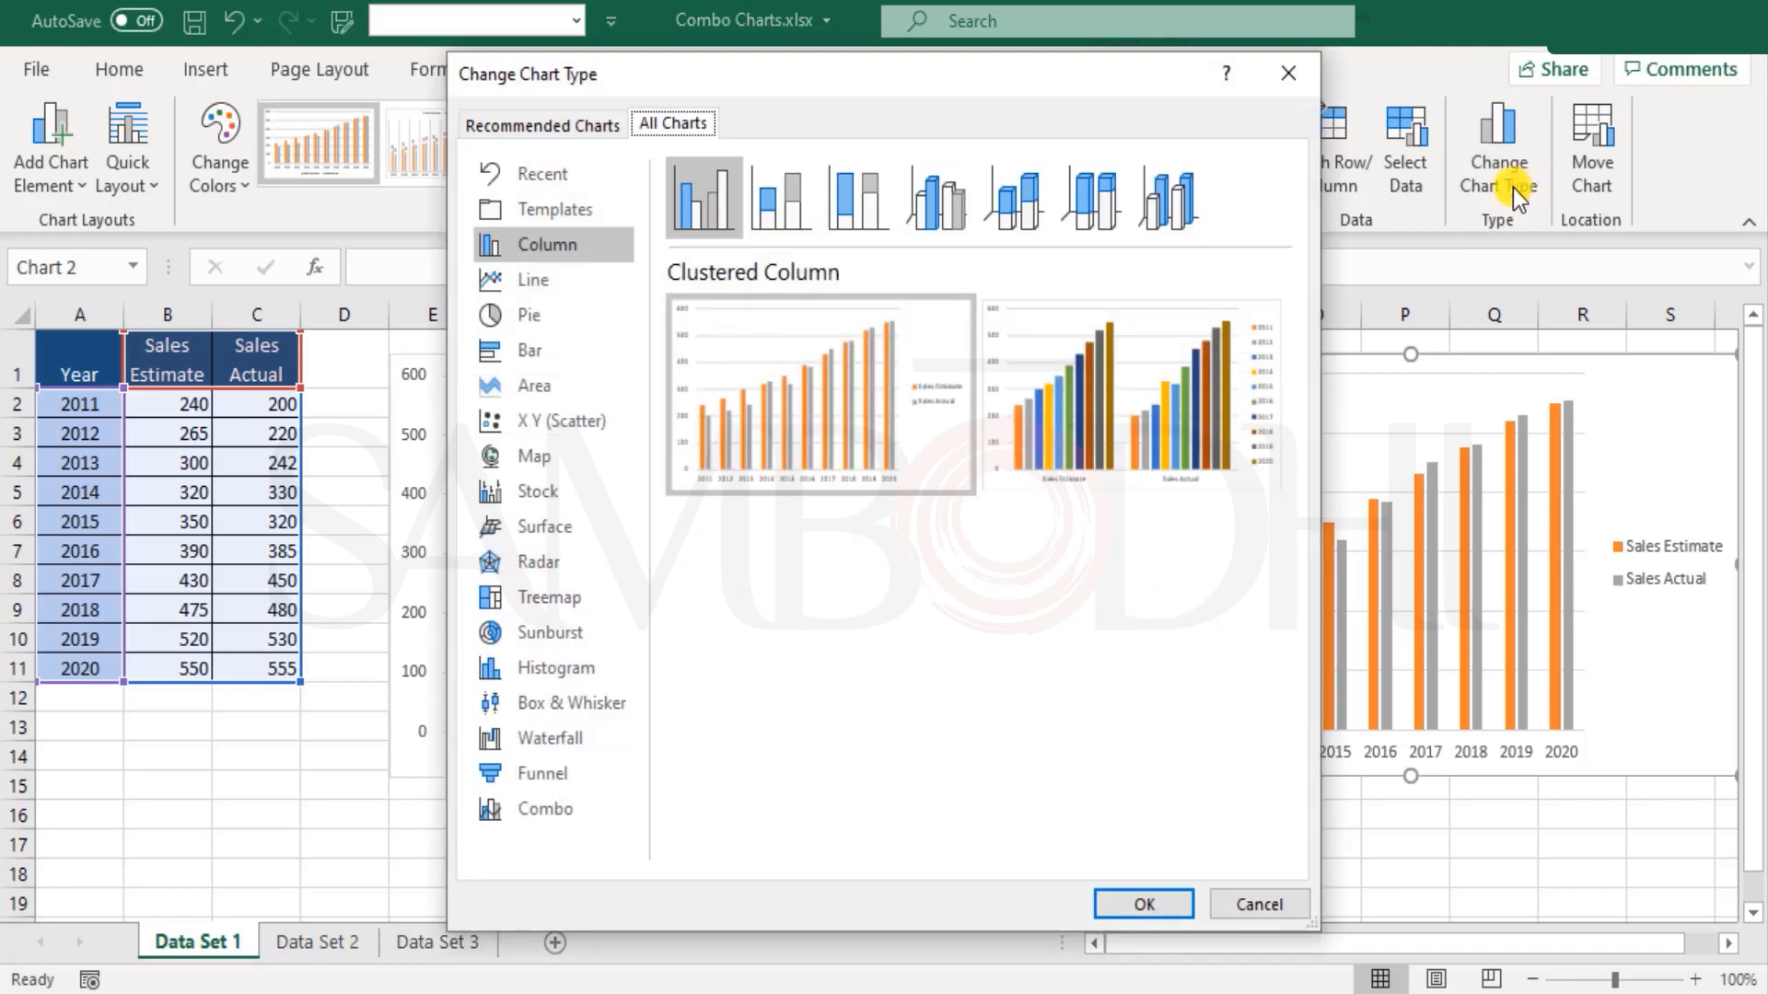
click(544, 277)
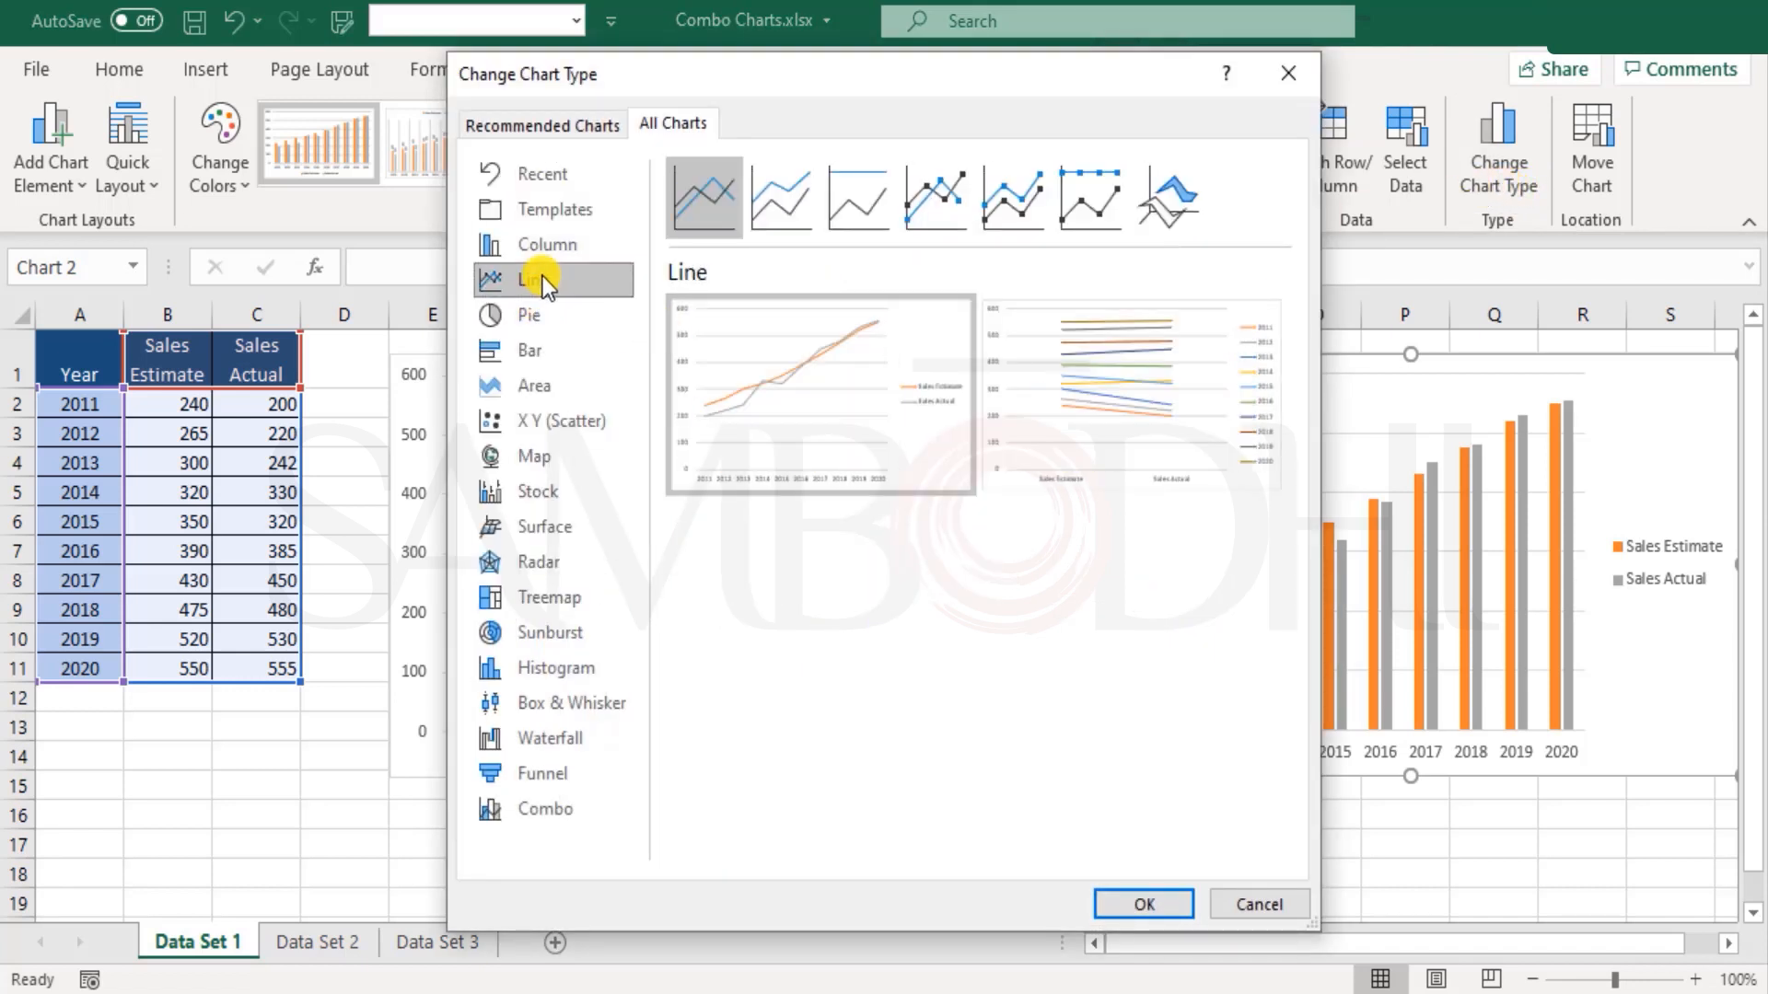
mouse_move(711, 385)
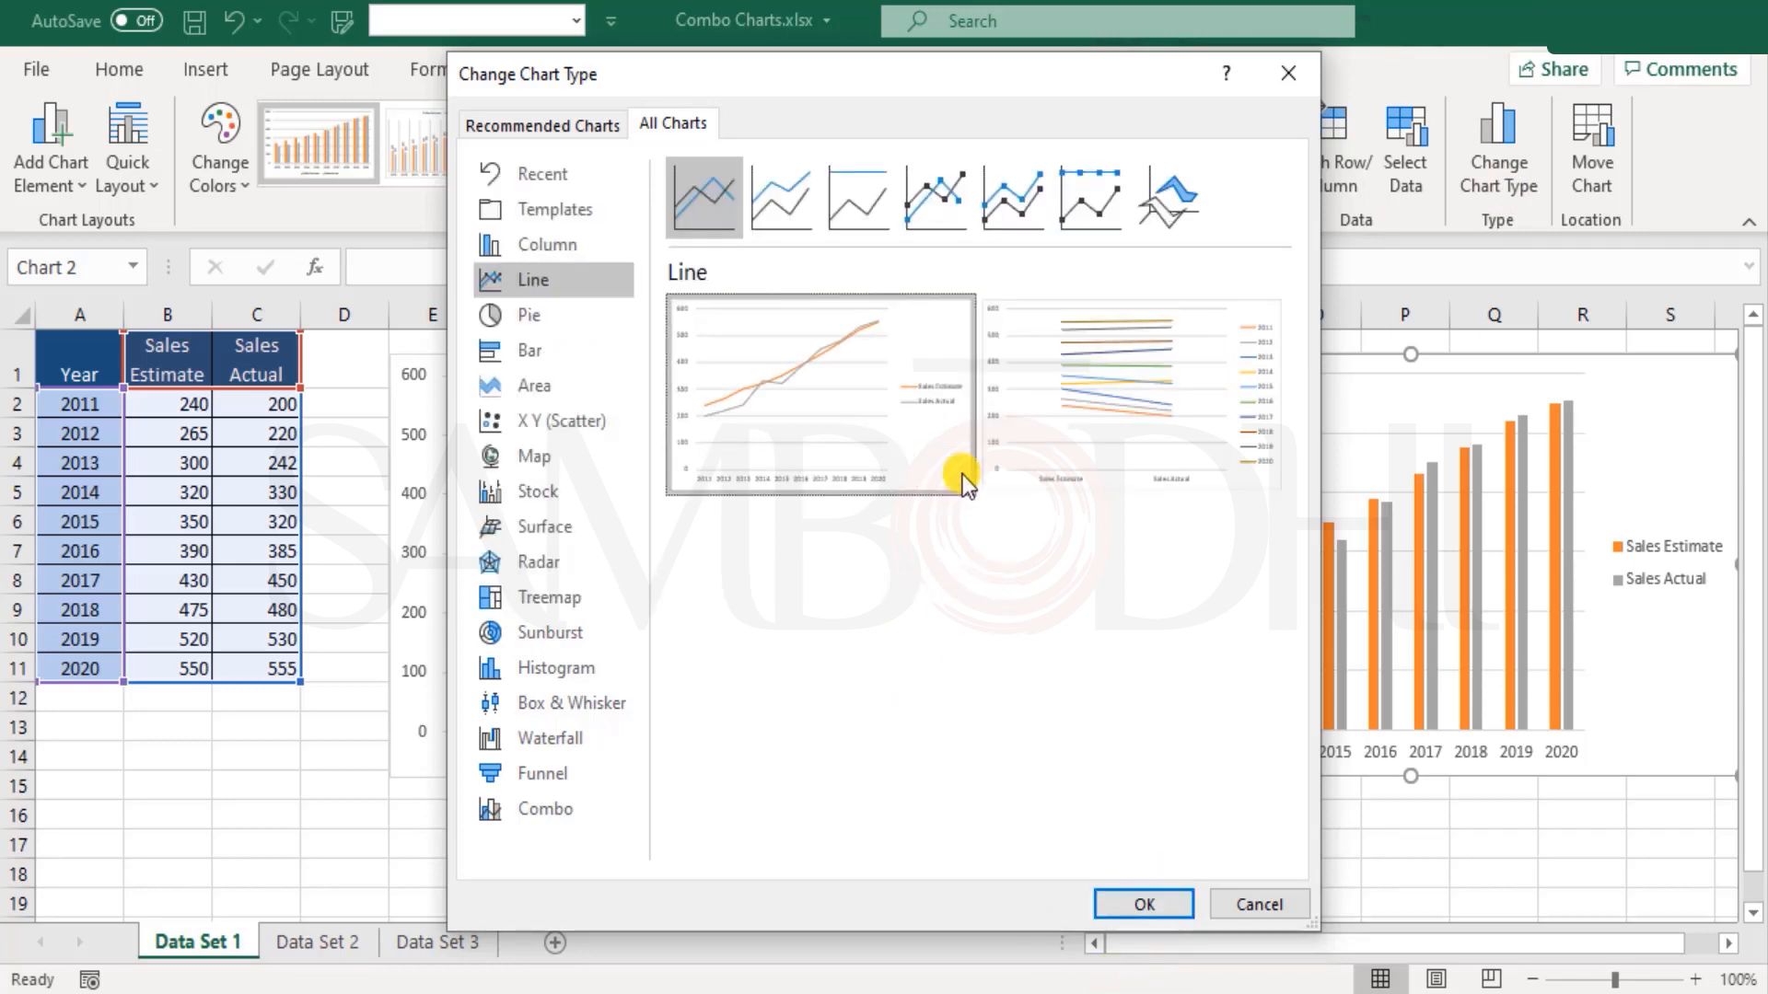
mouse_move(1128, 397)
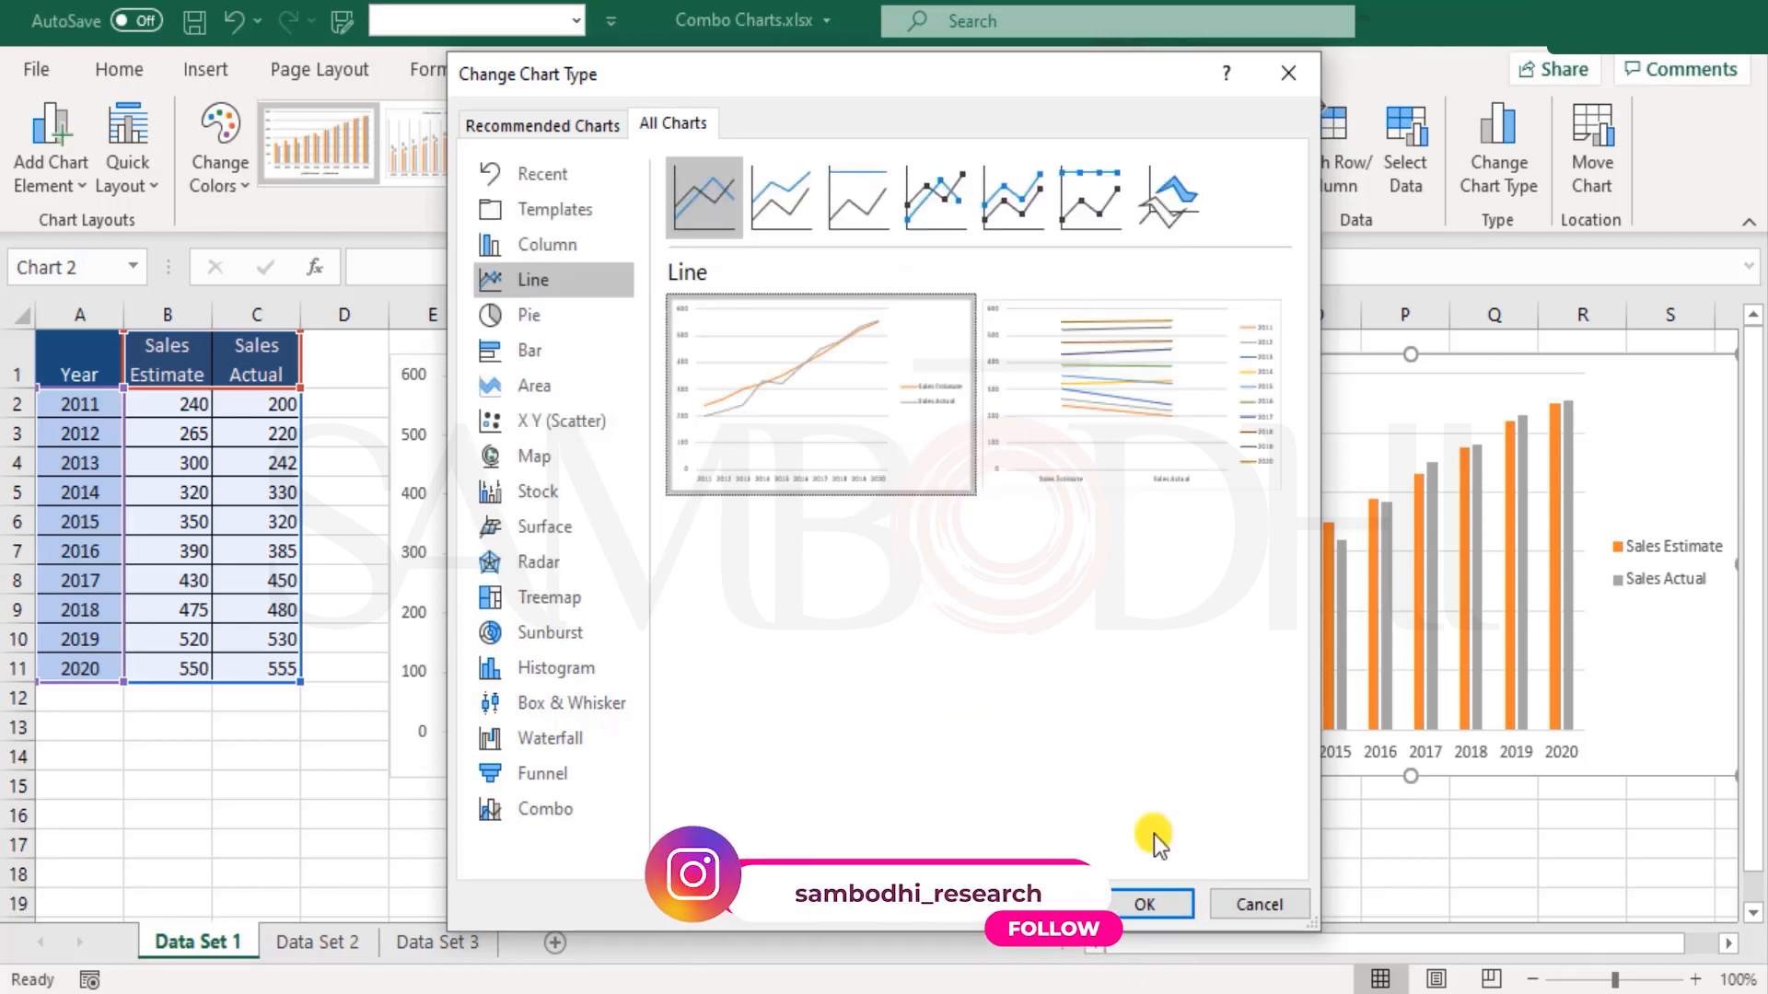
click(1142, 904)
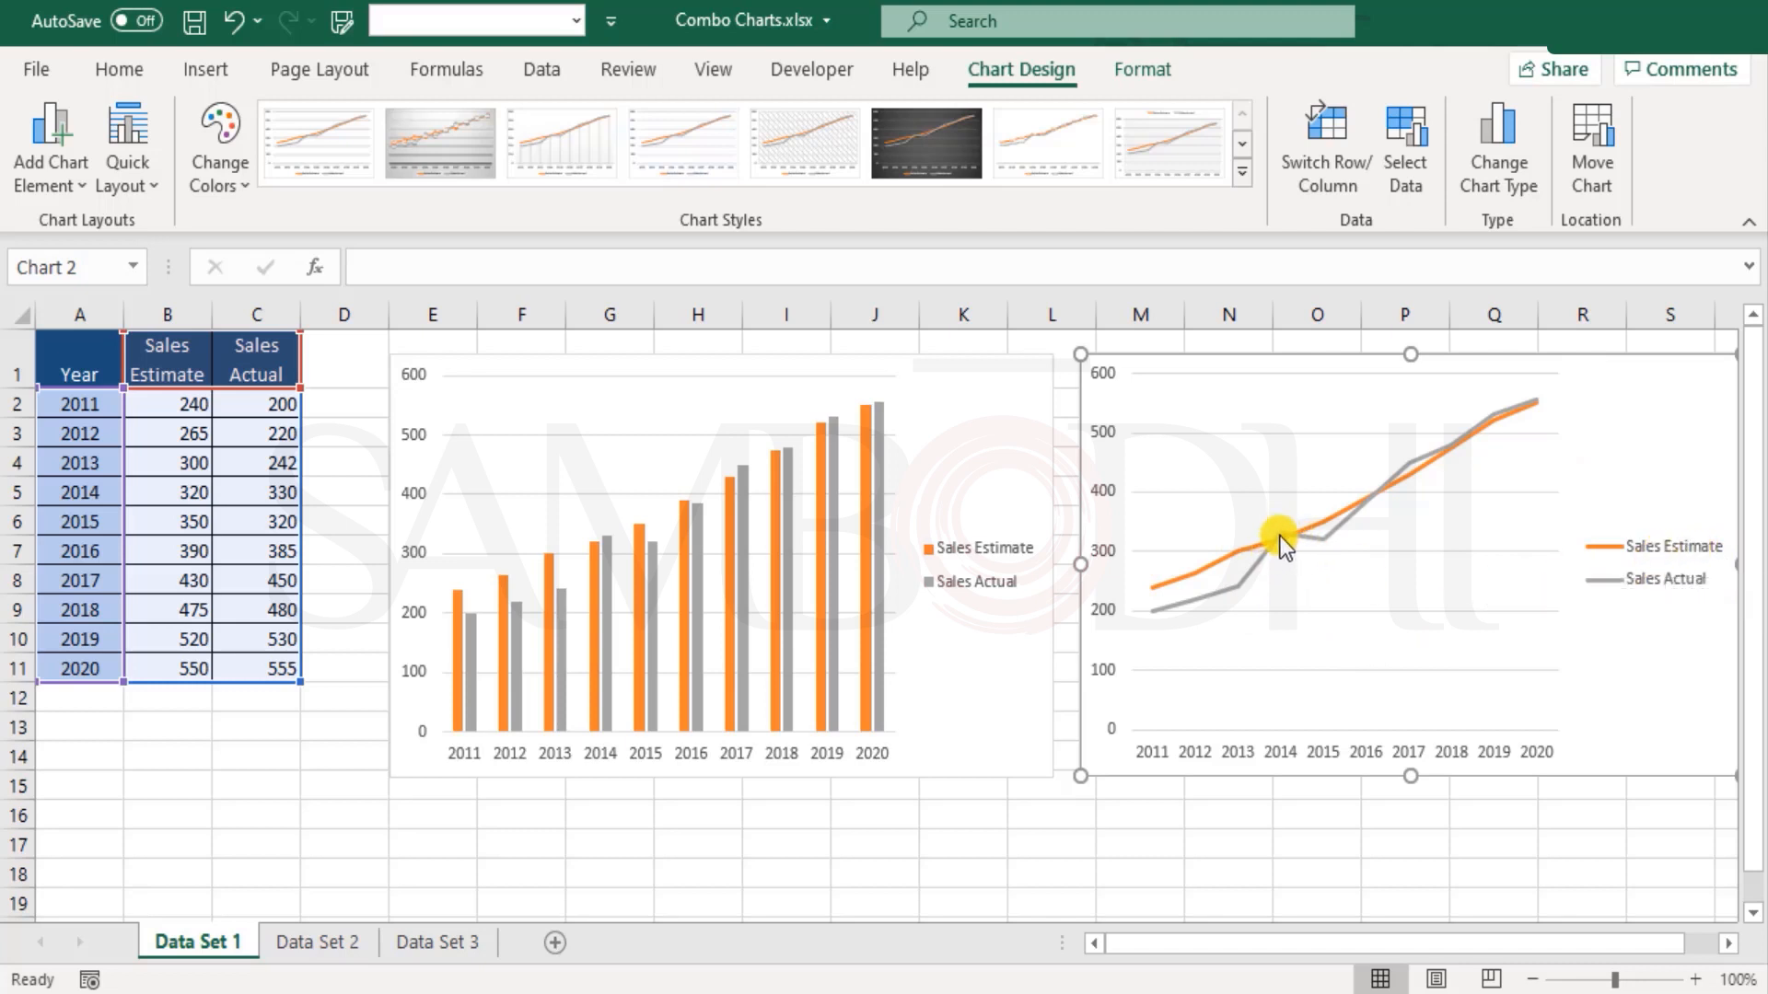
Step: Examine how the Sales Estimate and Sales Actual lines compare across 2011 to 2020 in the line chart
mouse_move(1289, 540)
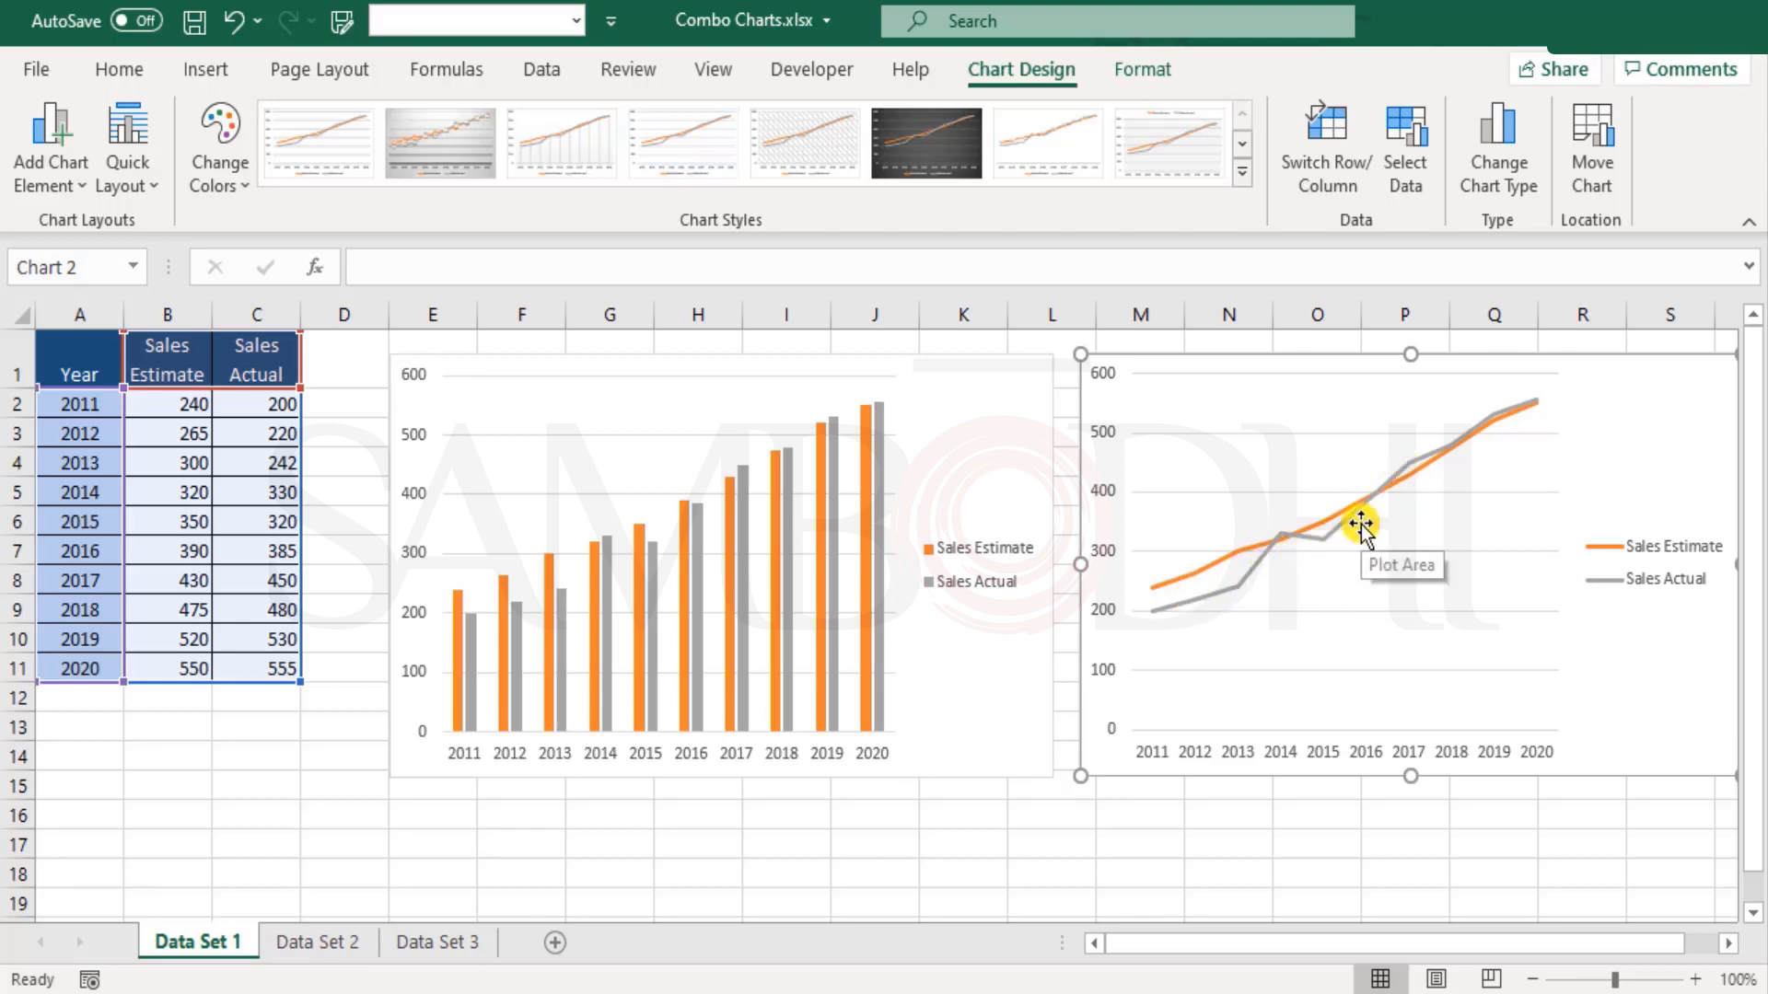
mouse_move(1356, 525)
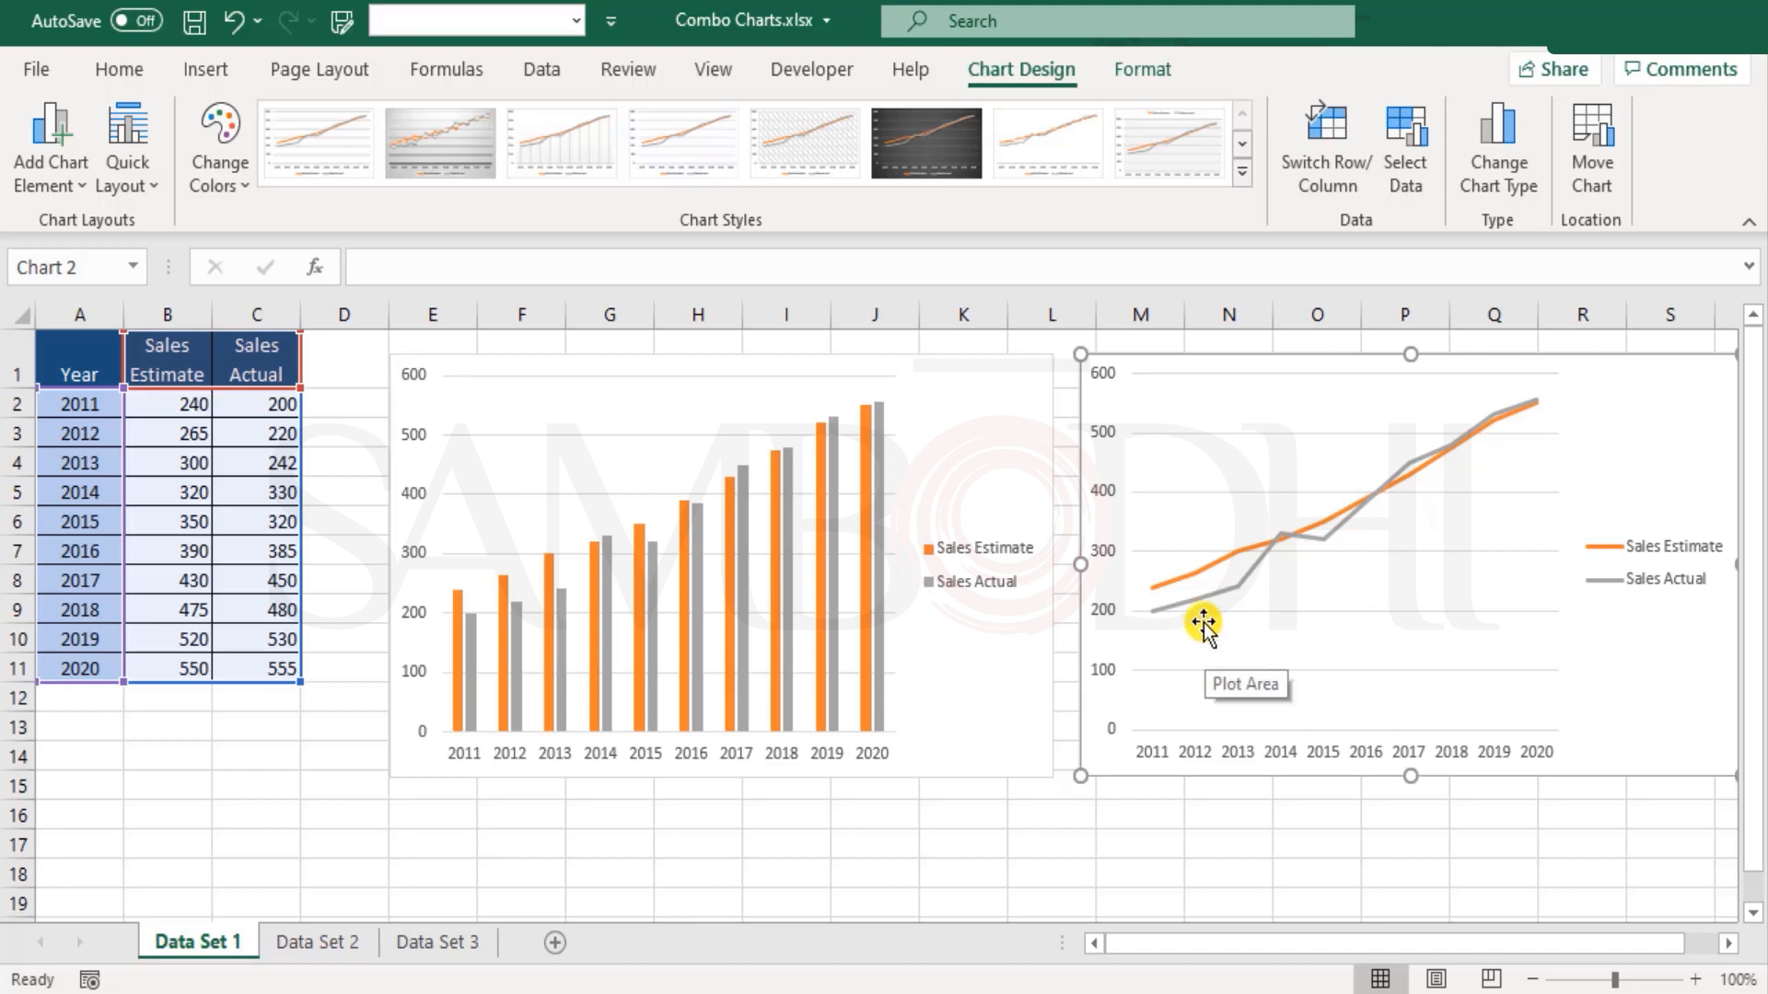
mouse_move(1158, 612)
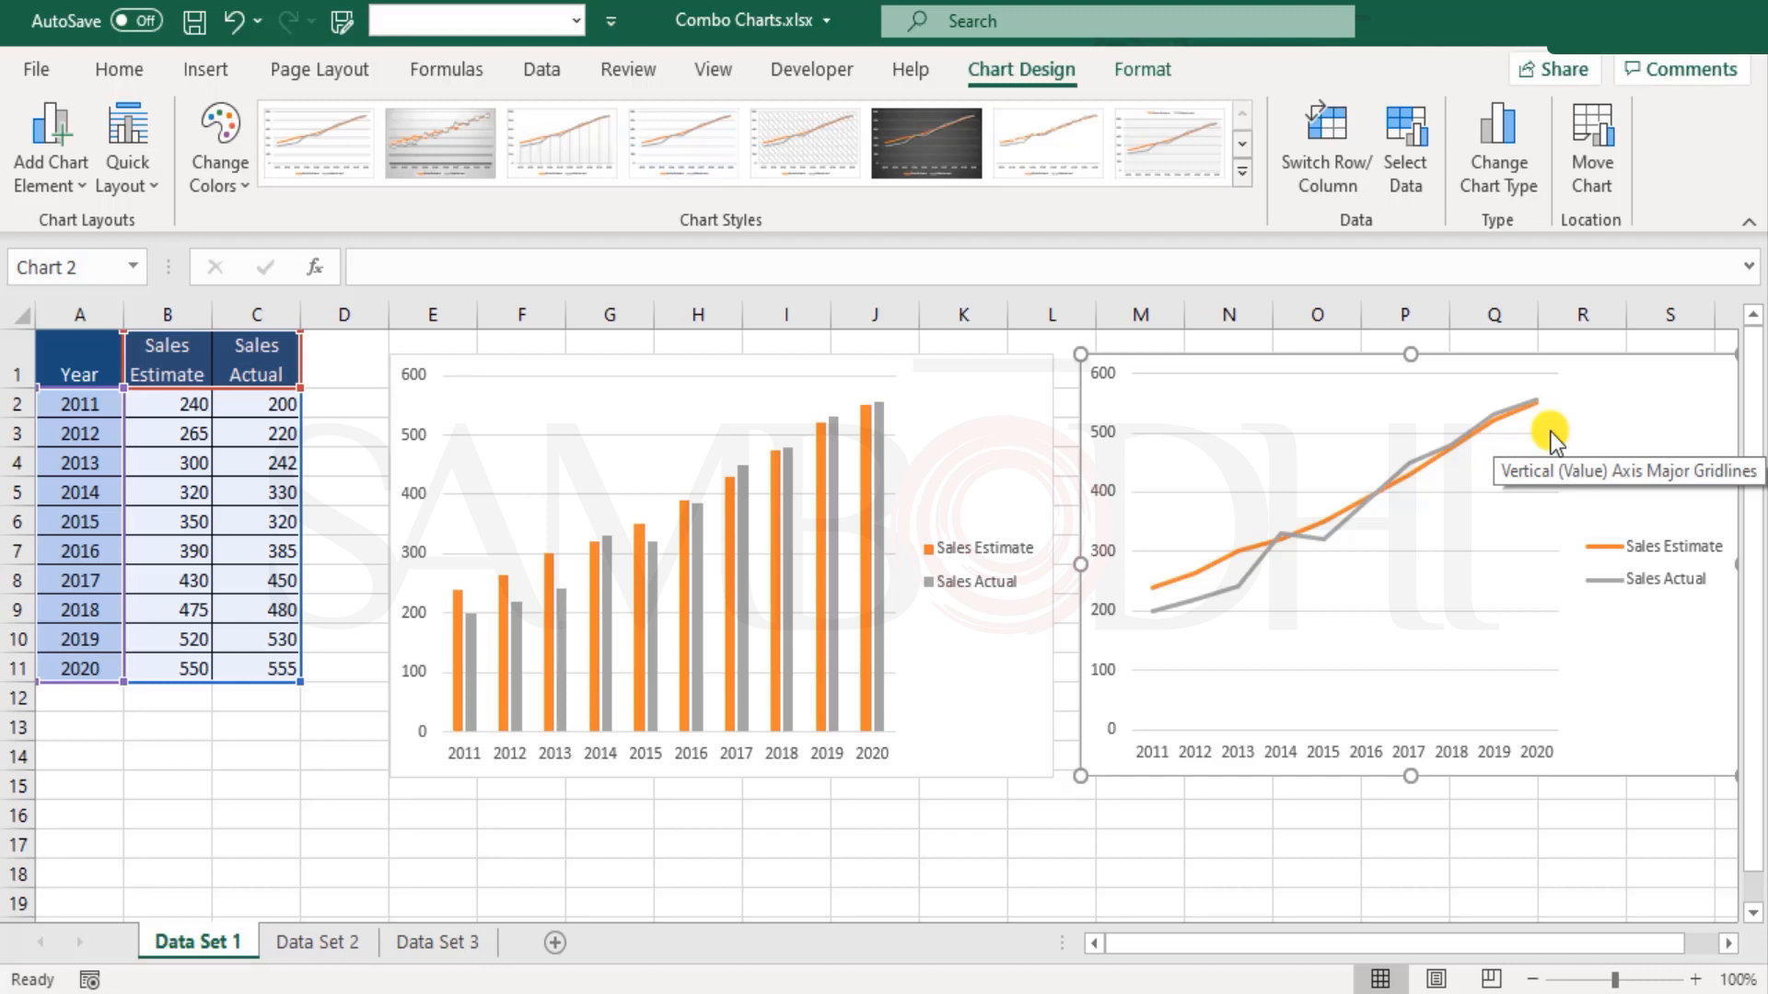
mouse_move(1538, 413)
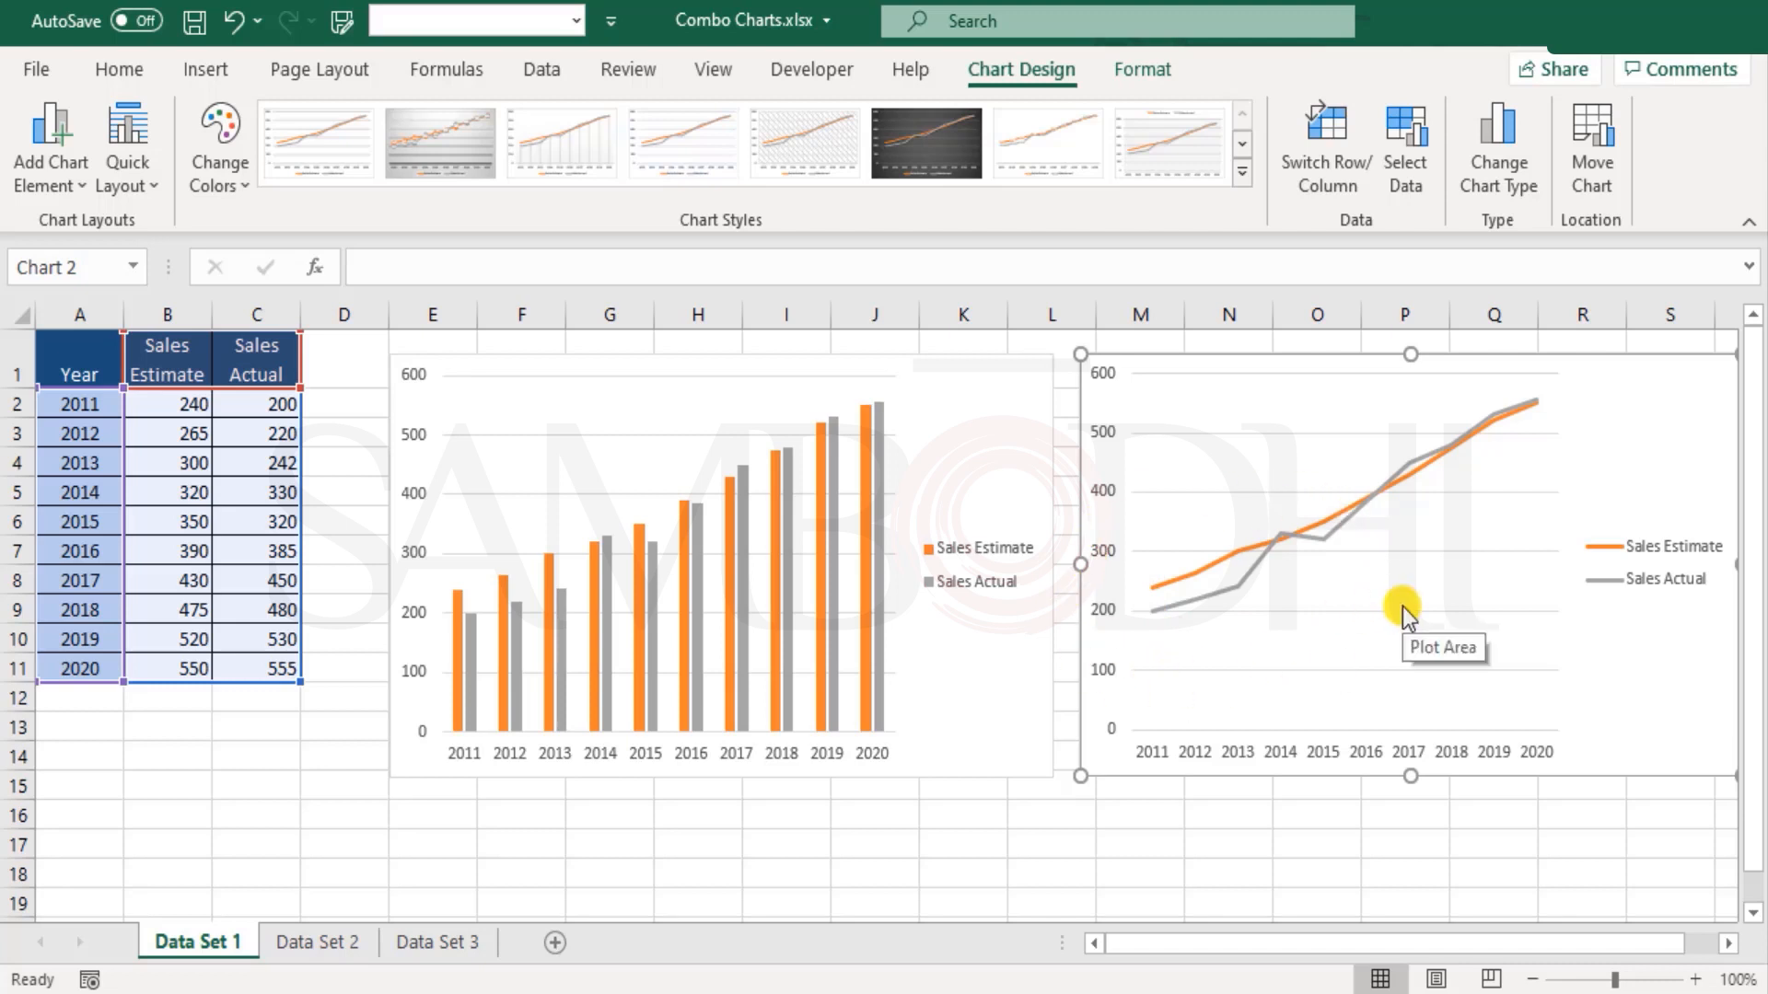
scroll(1017, 785, down, 1)
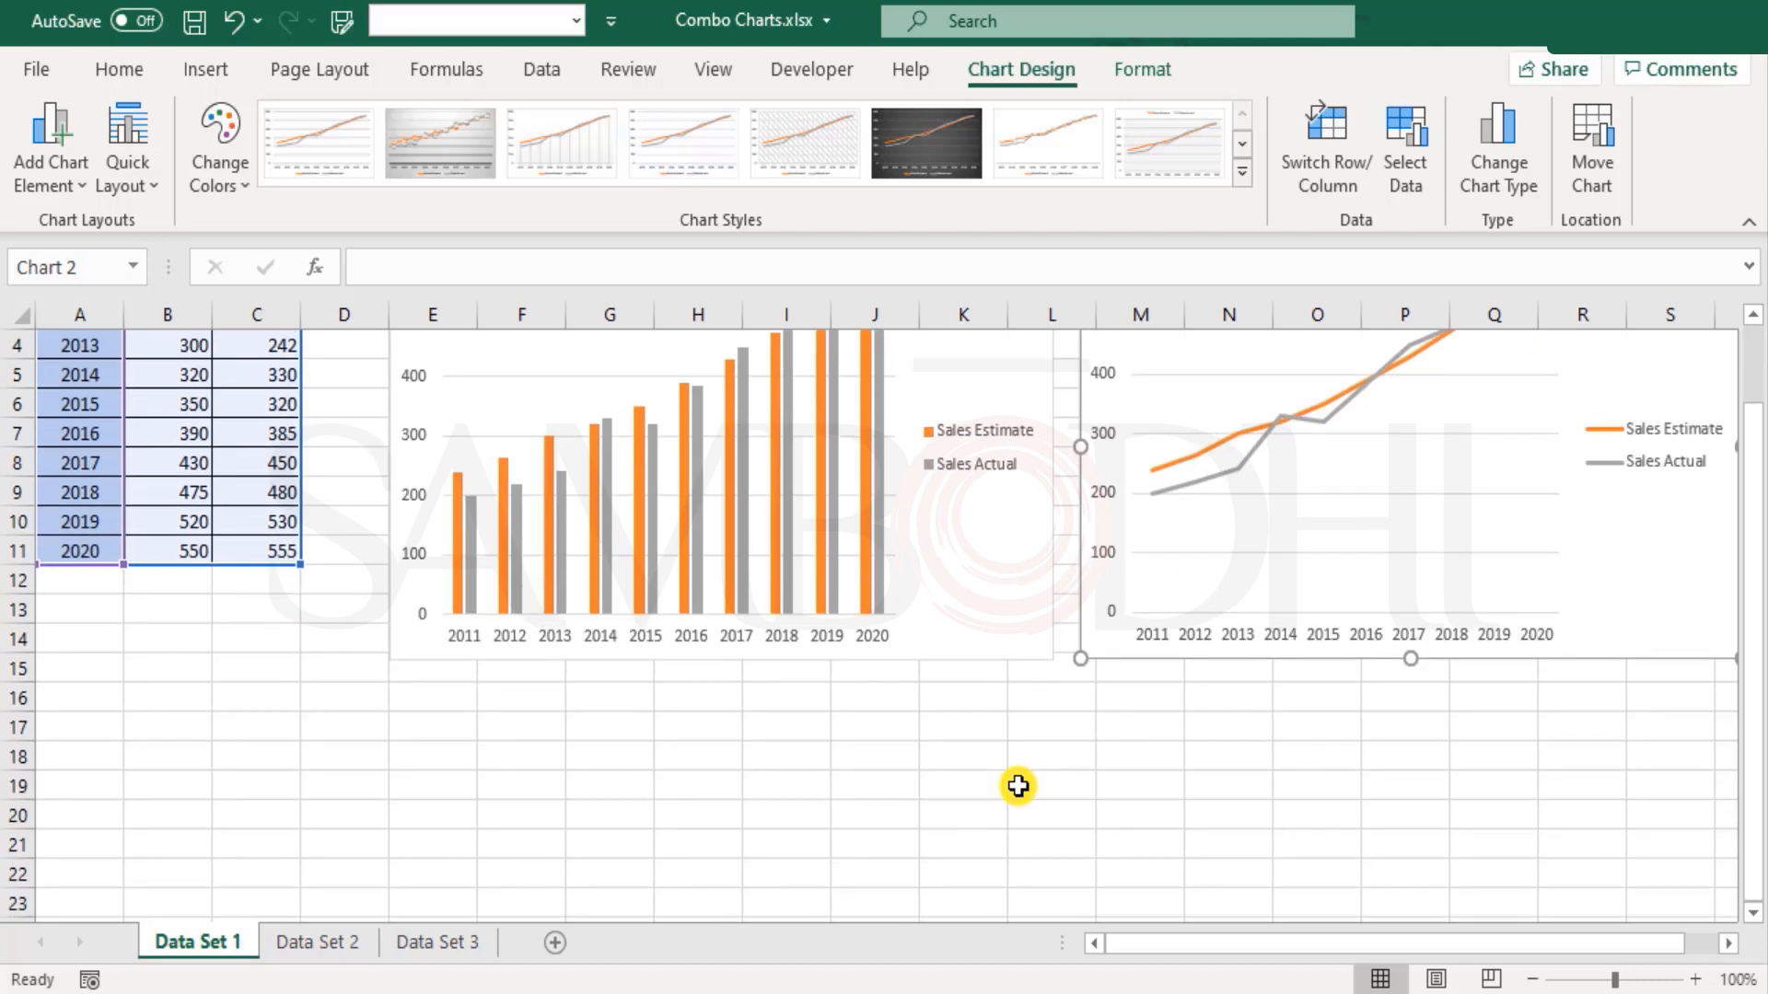
scroll(1017, 785, up, 1)
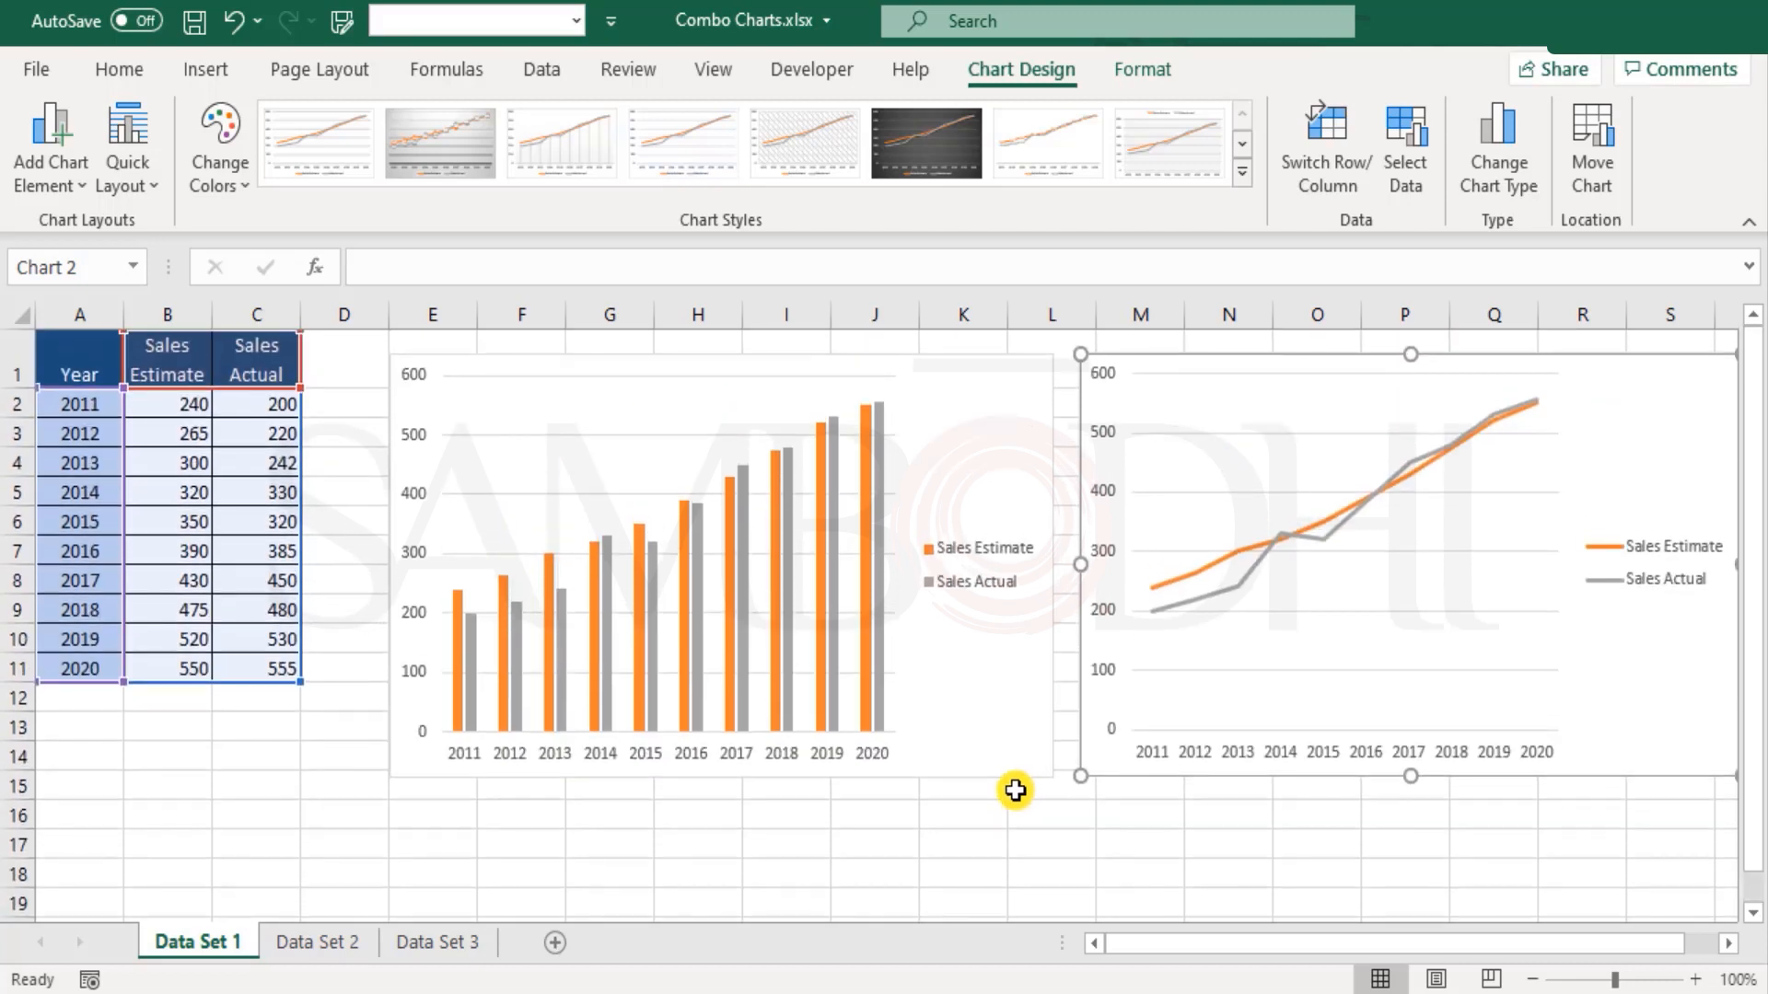
click(451, 870)
scroll(527, 833, down, 1)
scroll(526, 834, up, 1)
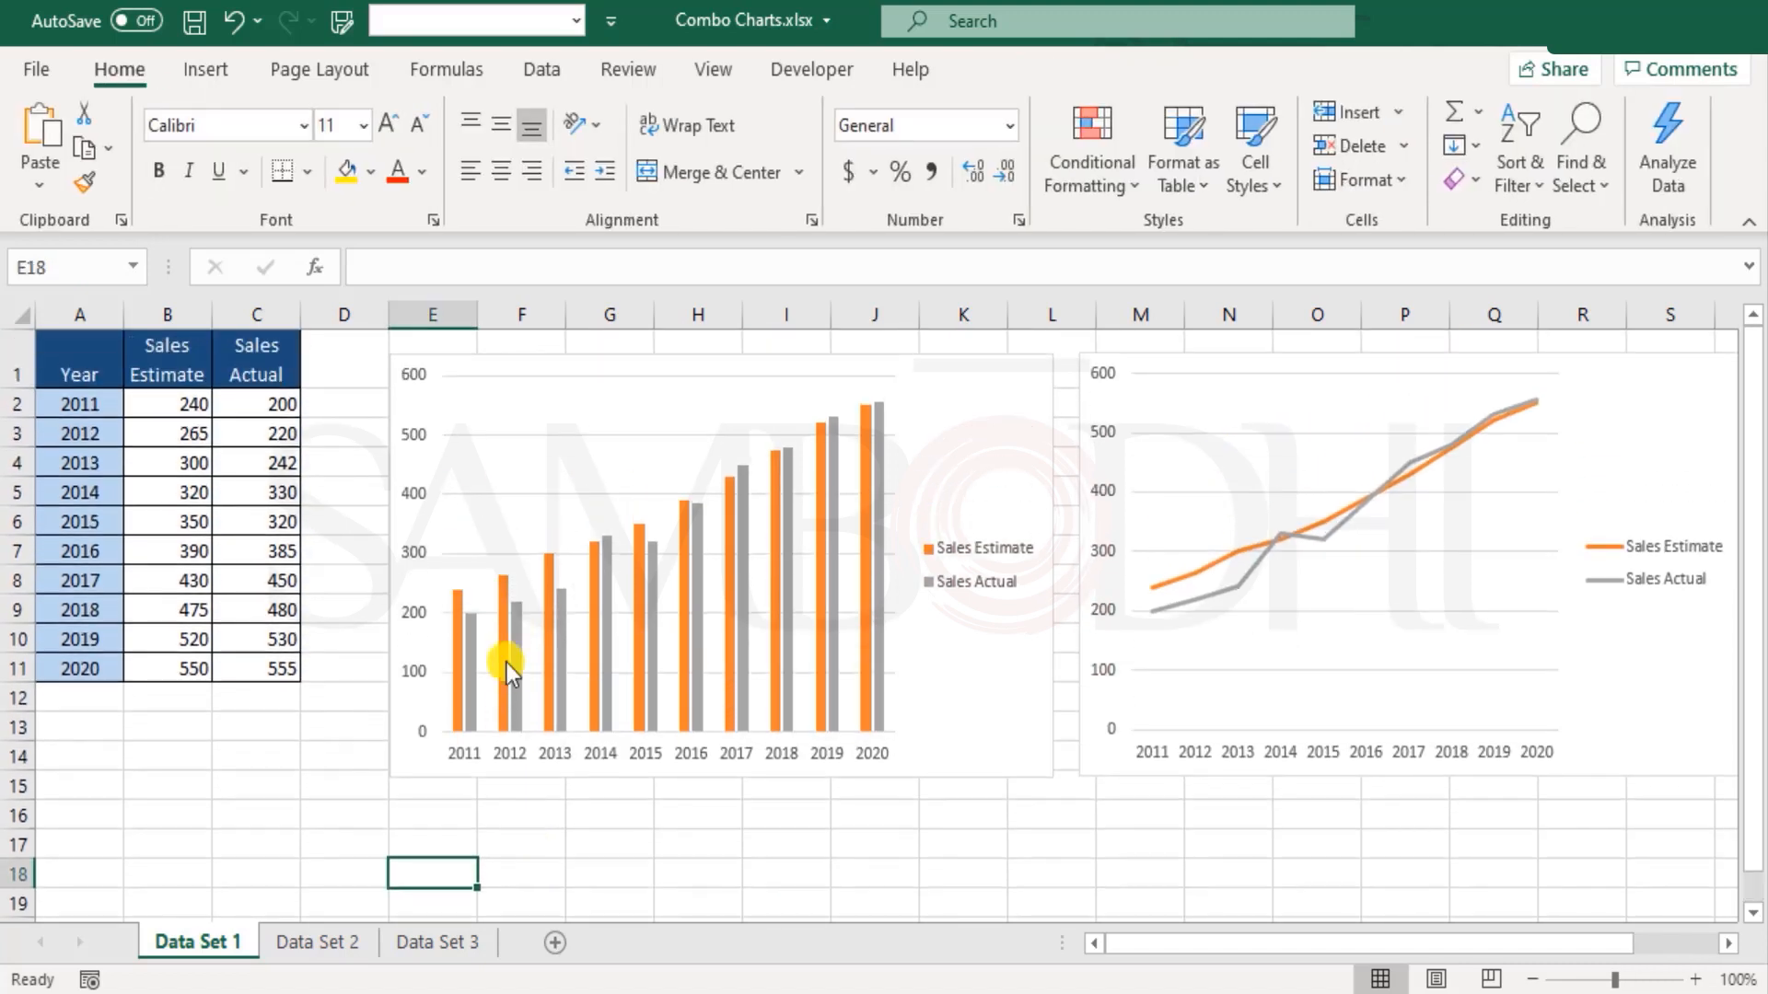
Step: Insert a clustered column and line combo chart from A1:C11 and delete its Year series
drag(115, 359, 261, 670)
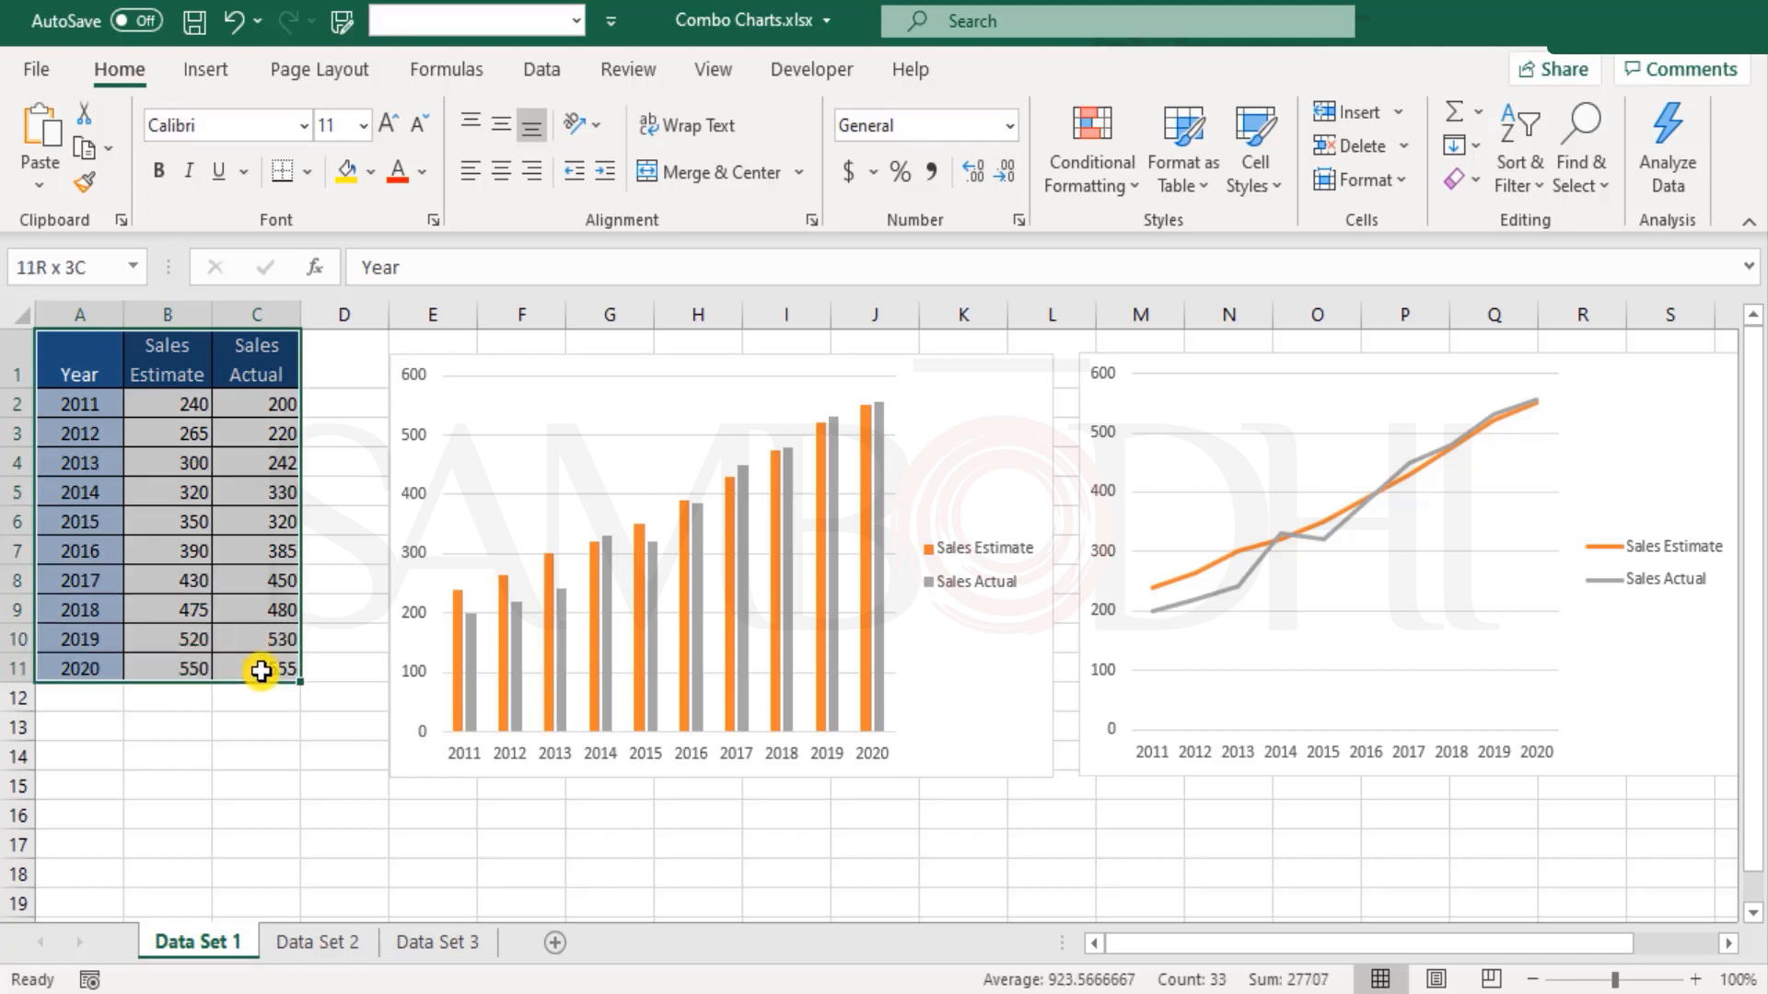
click(199, 69)
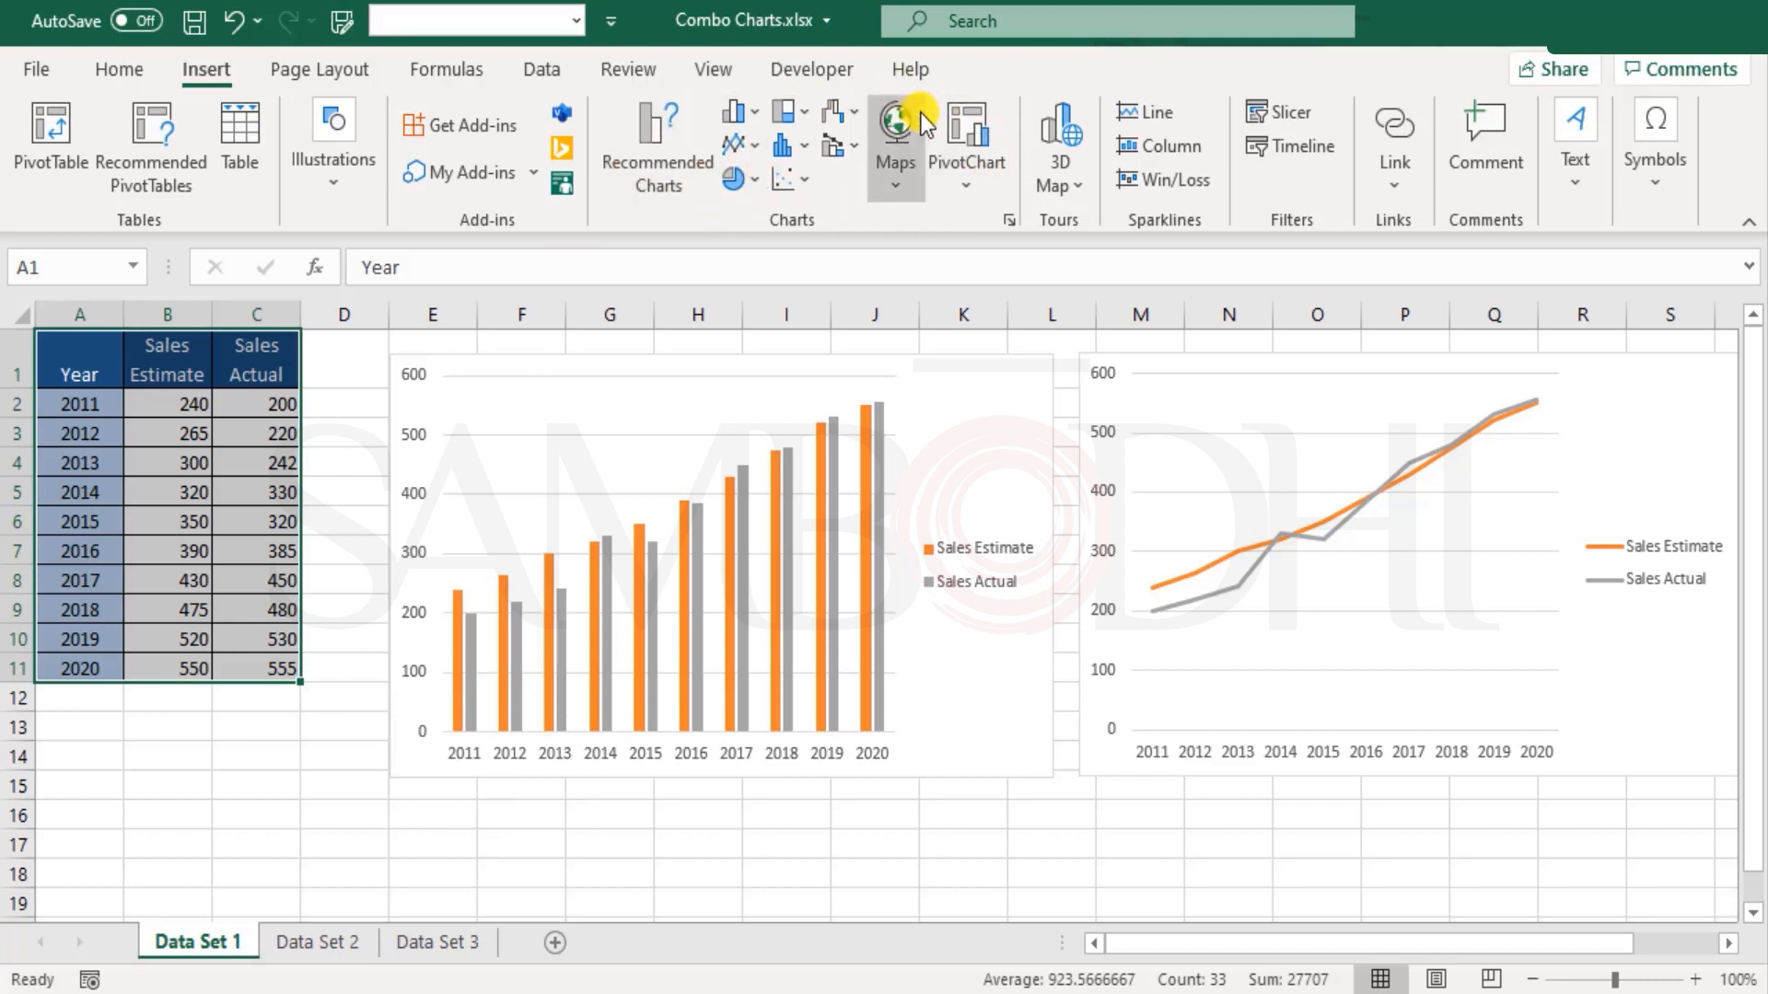
click(843, 160)
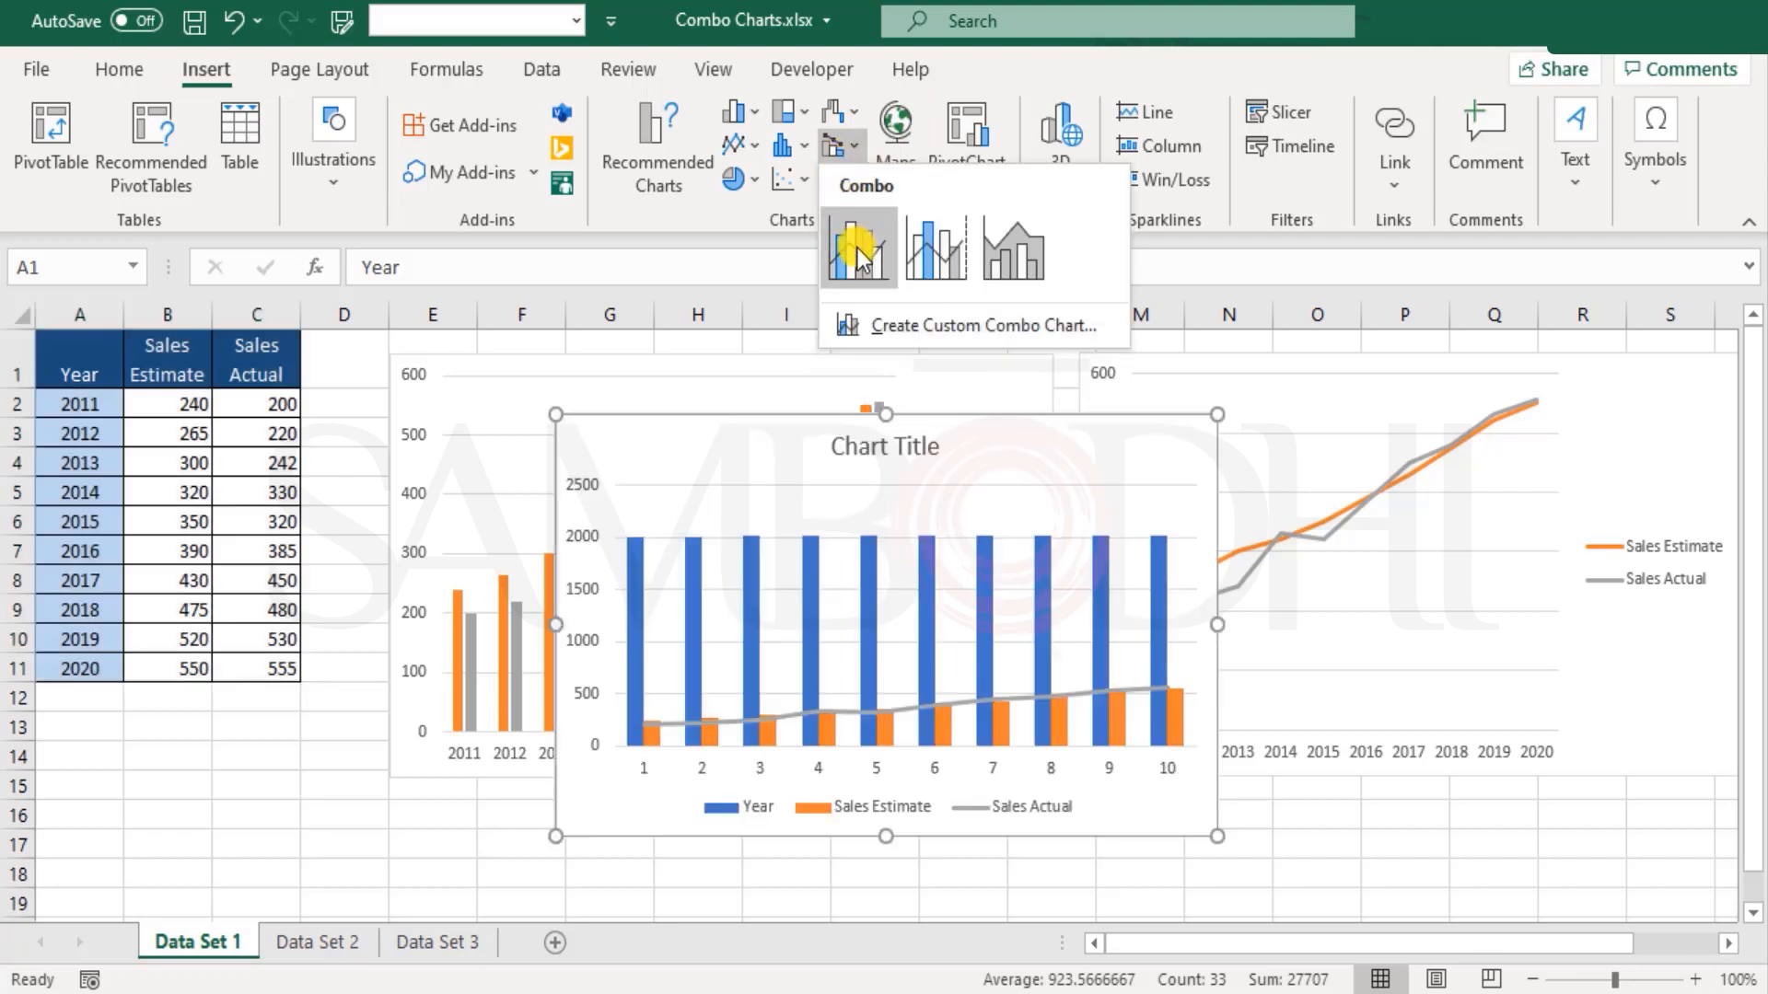
click(858, 250)
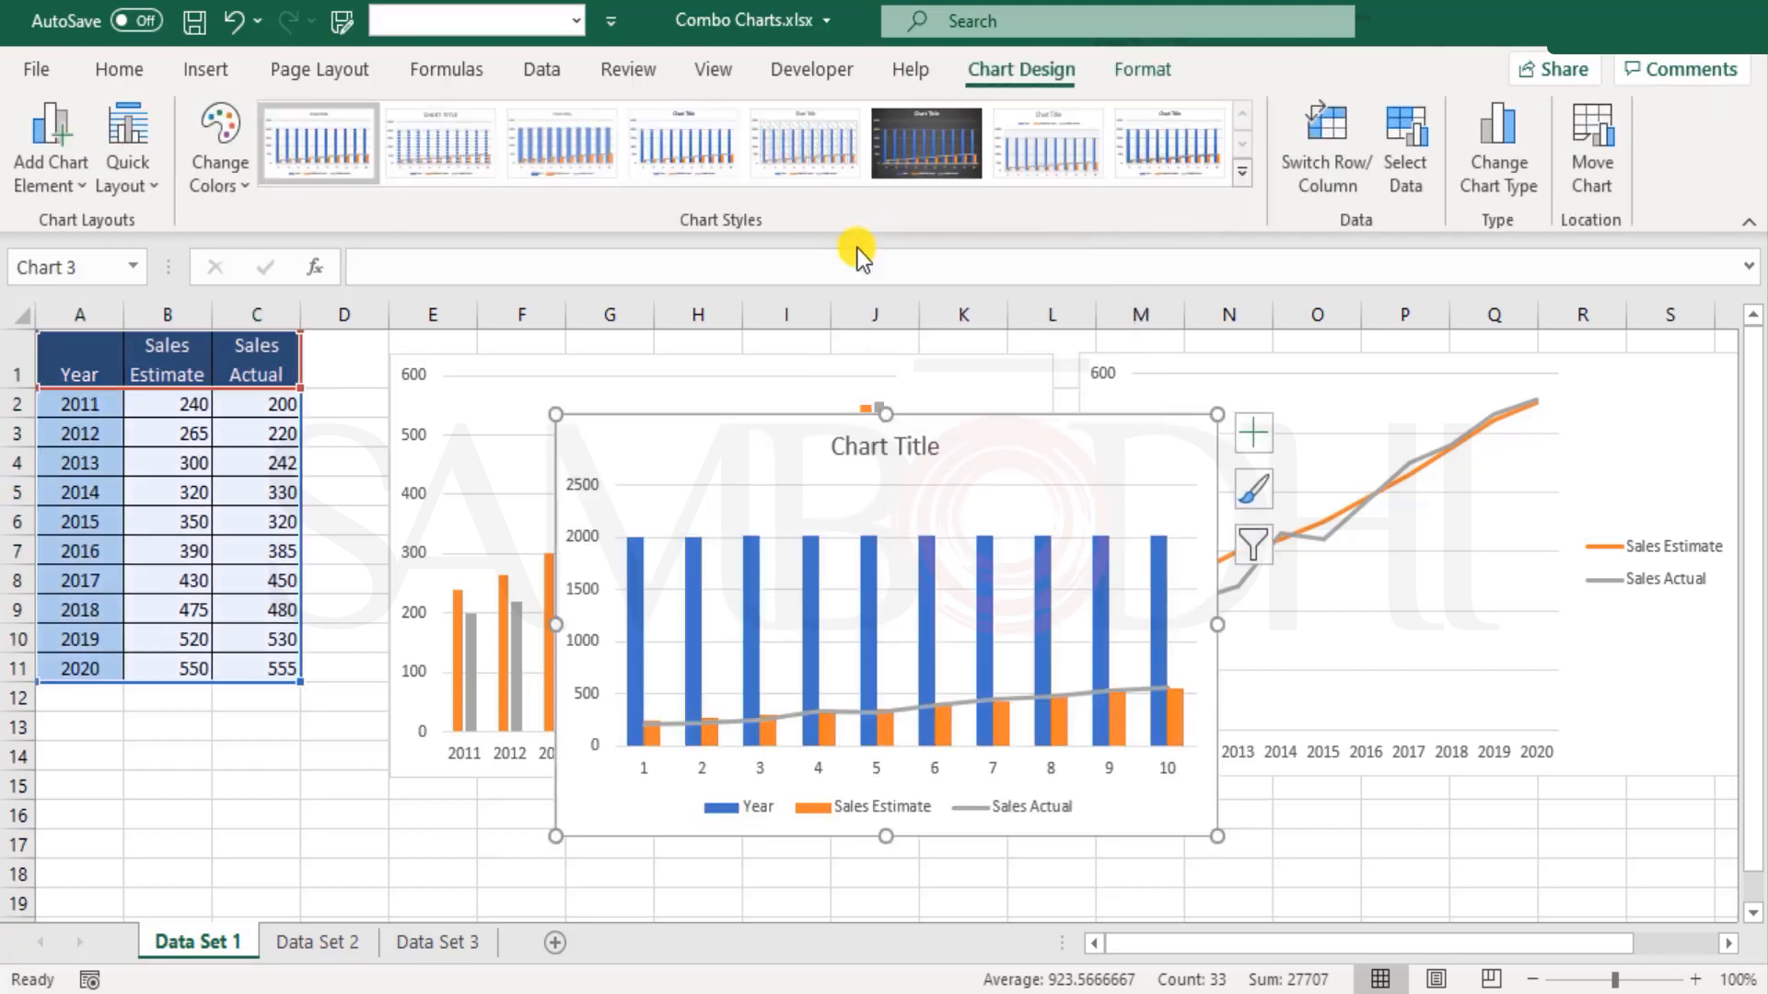
click(755, 572)
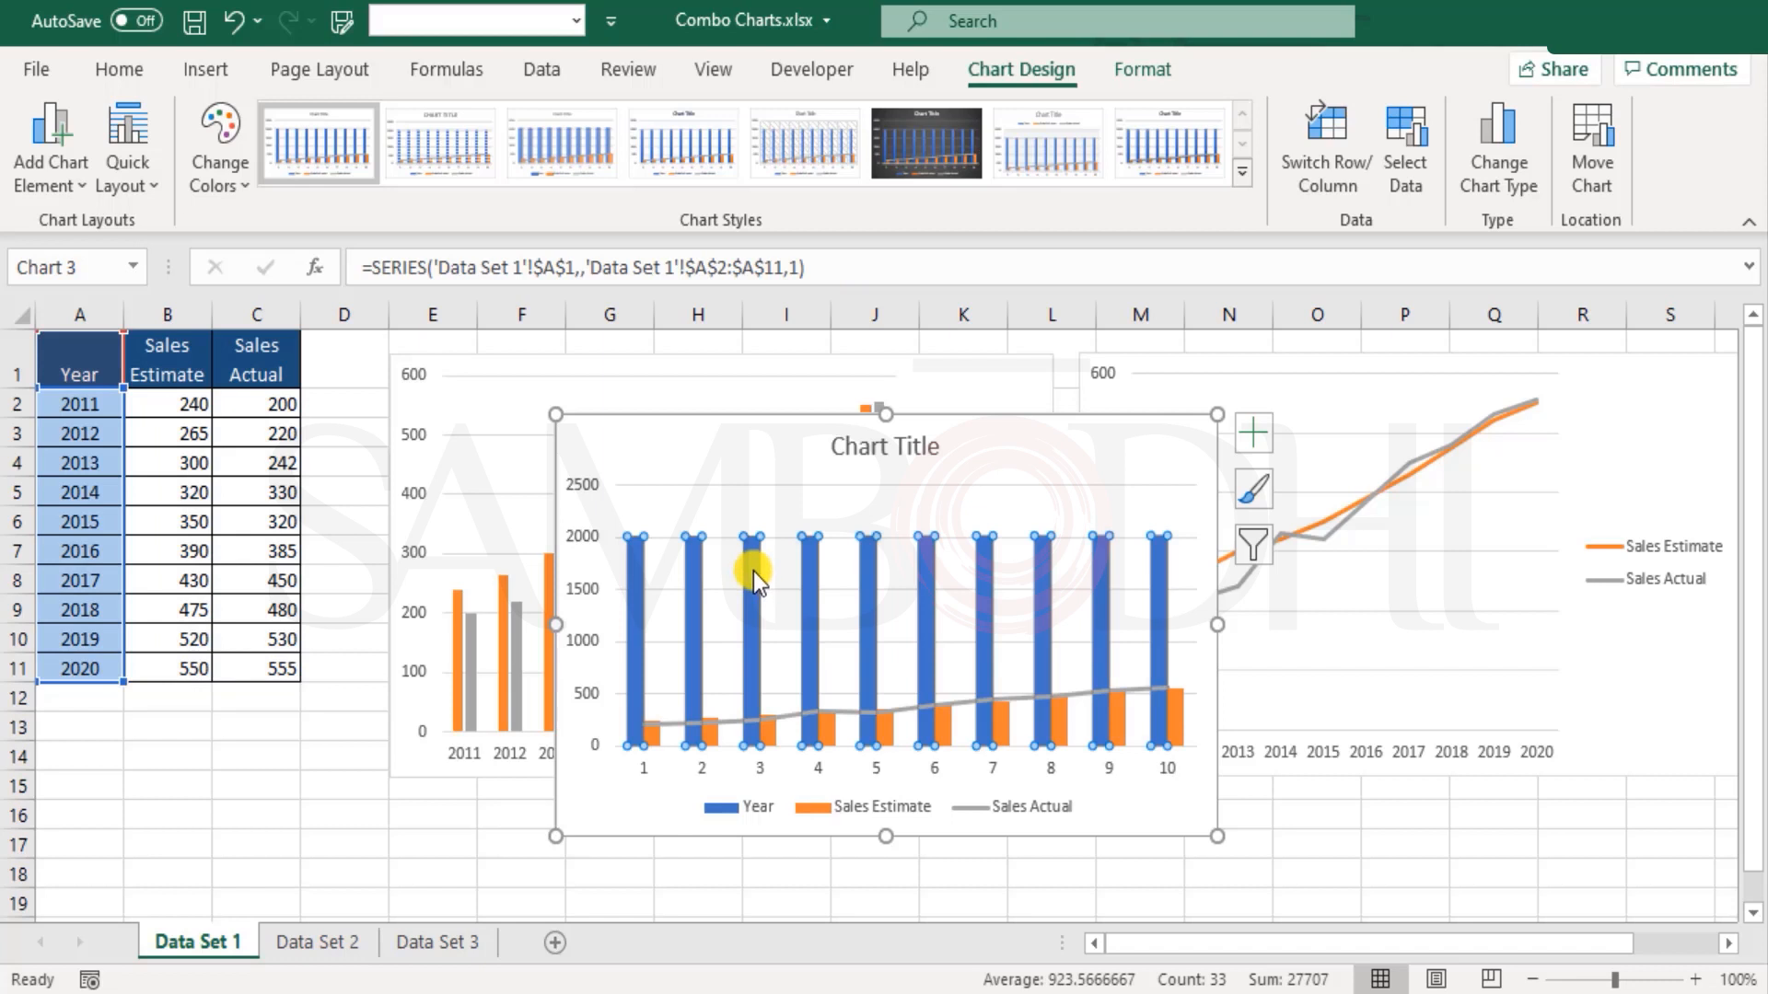
key(Delete)
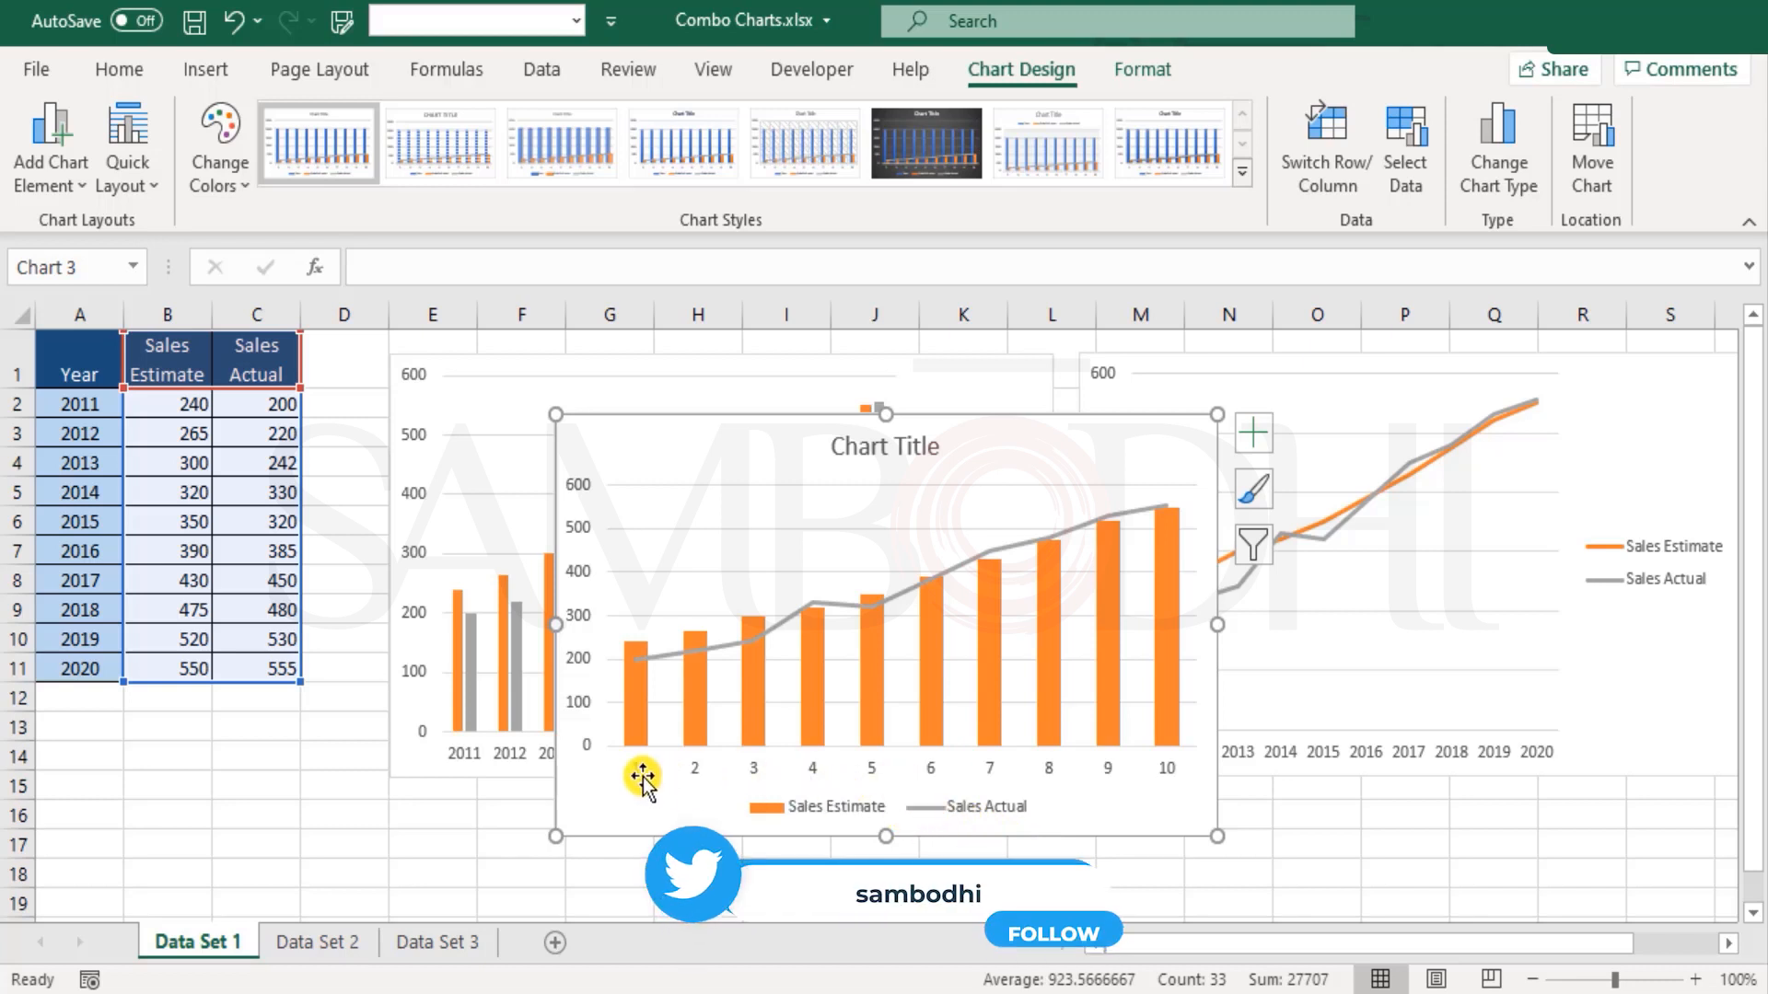
Step: Set the horizontal axis labels of the combo chart's Sales Estimate series to the years in A2:A11
click(1112, 766)
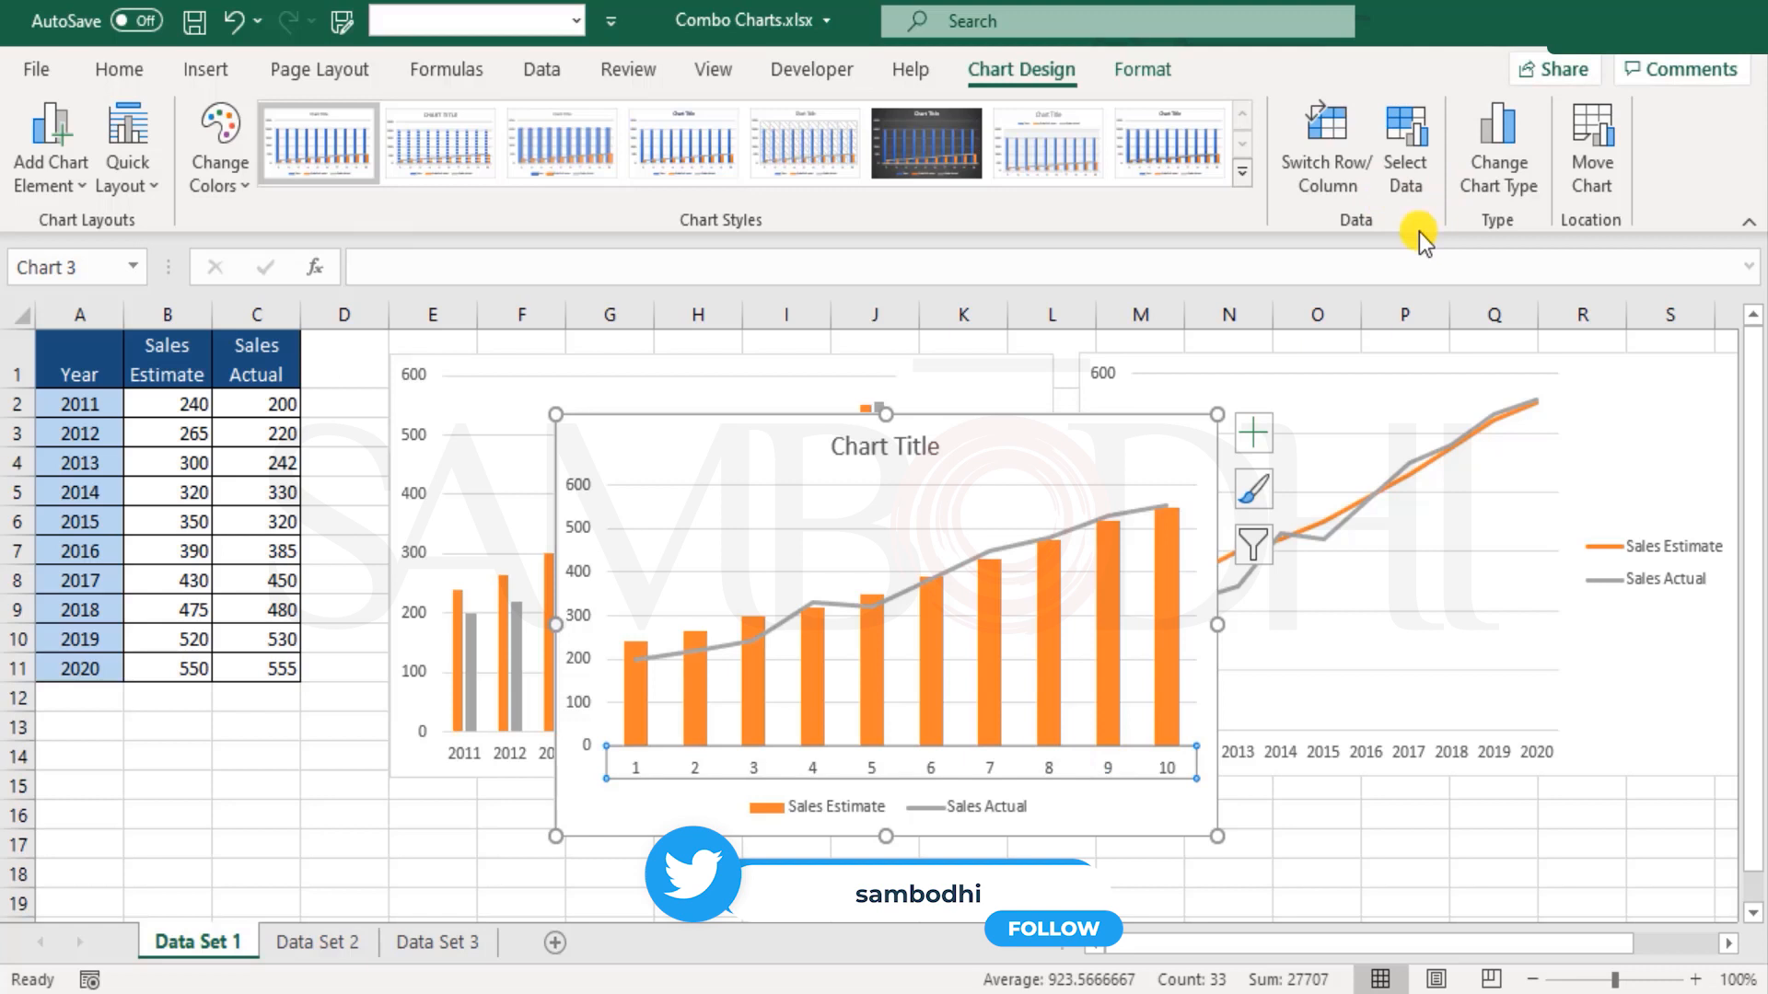
click(1401, 166)
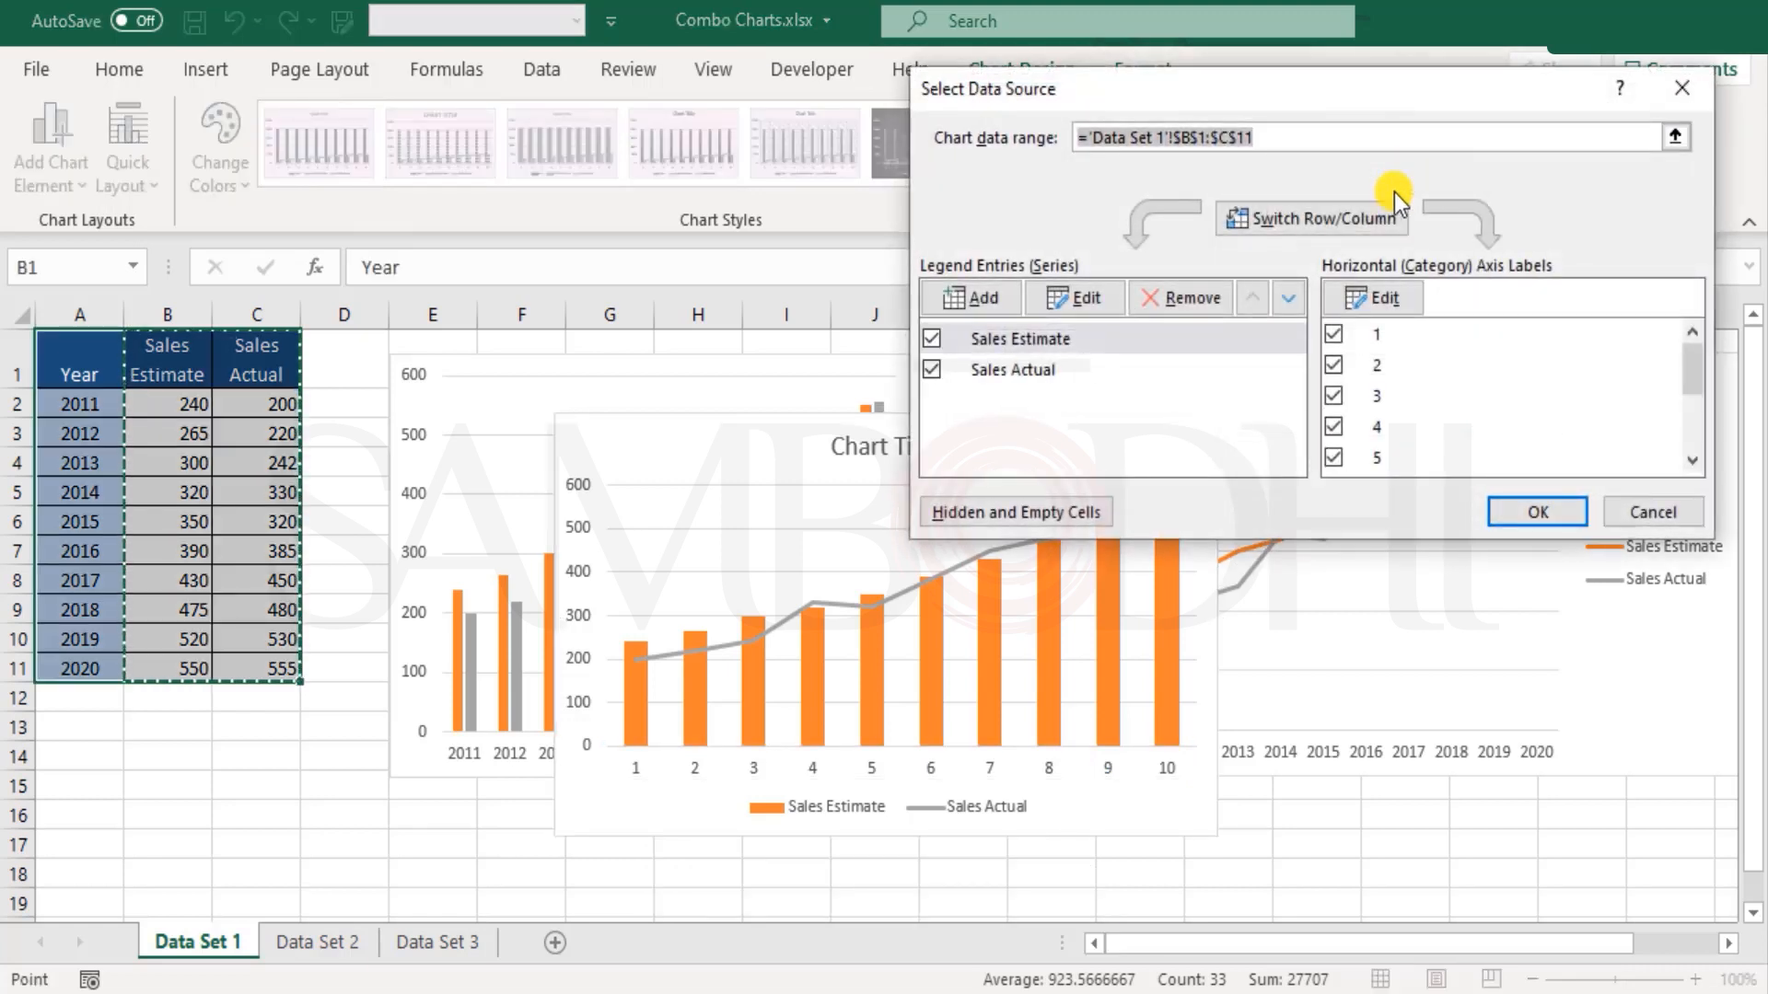
click(1055, 339)
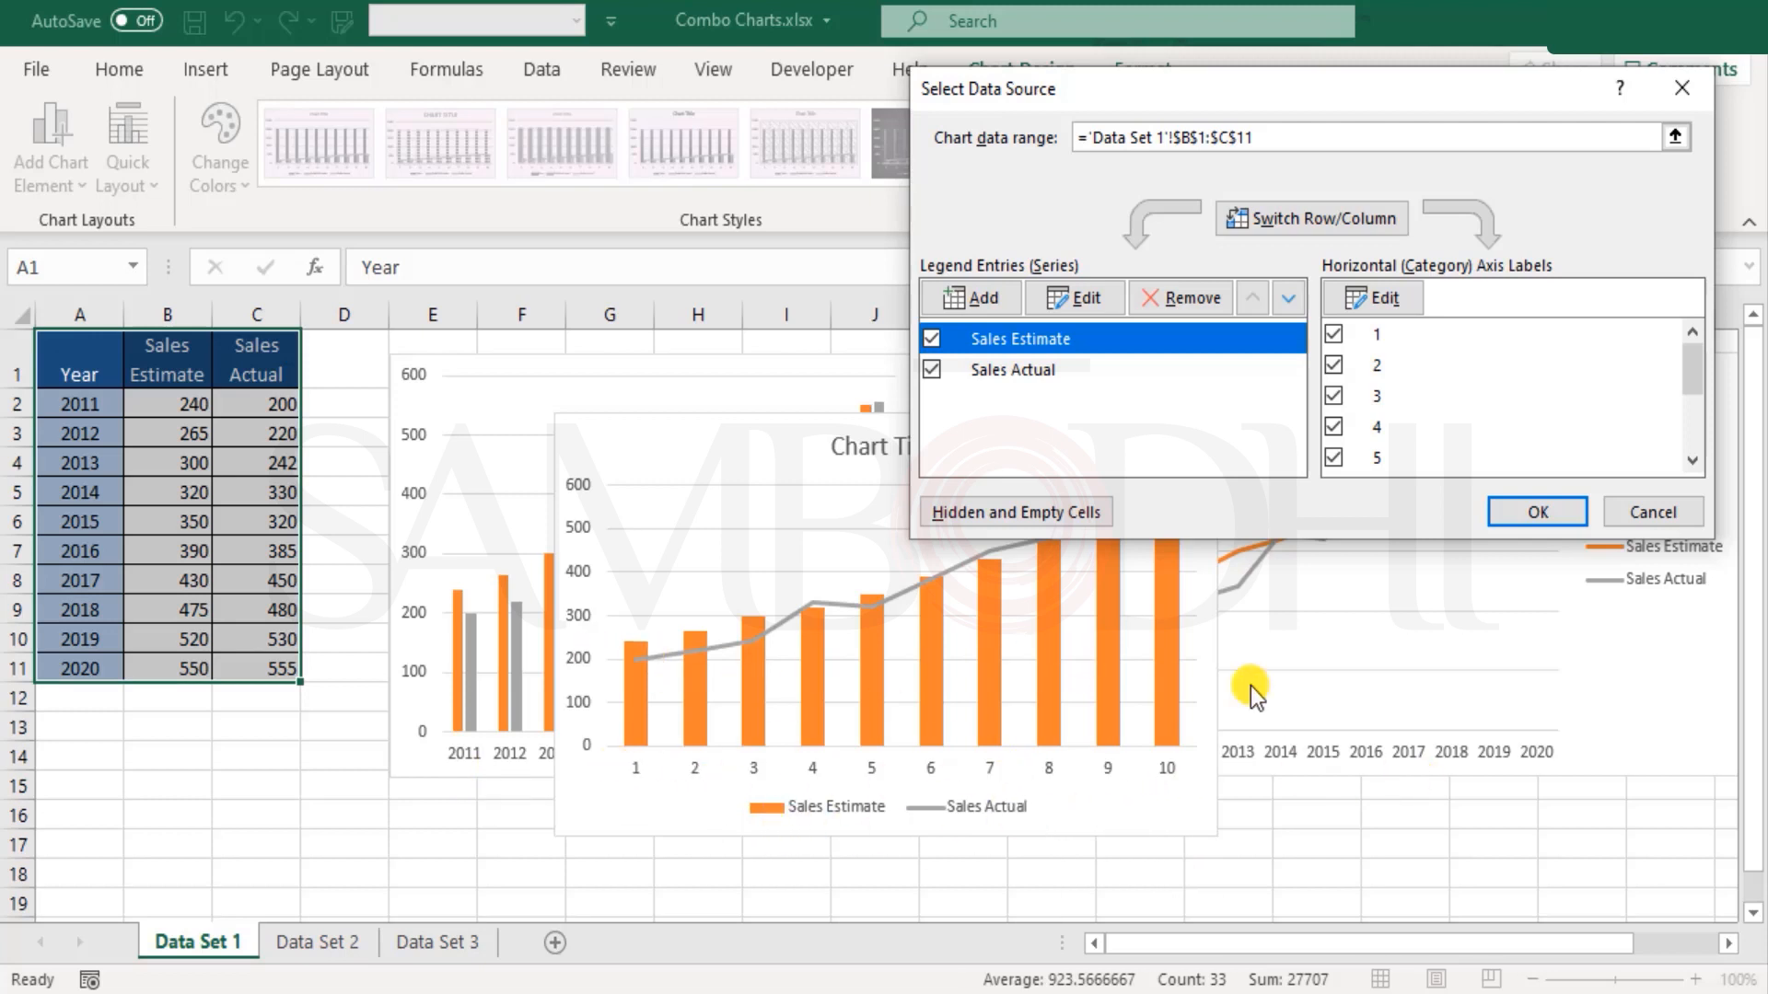
click(1372, 293)
drag(44, 405, 81, 668)
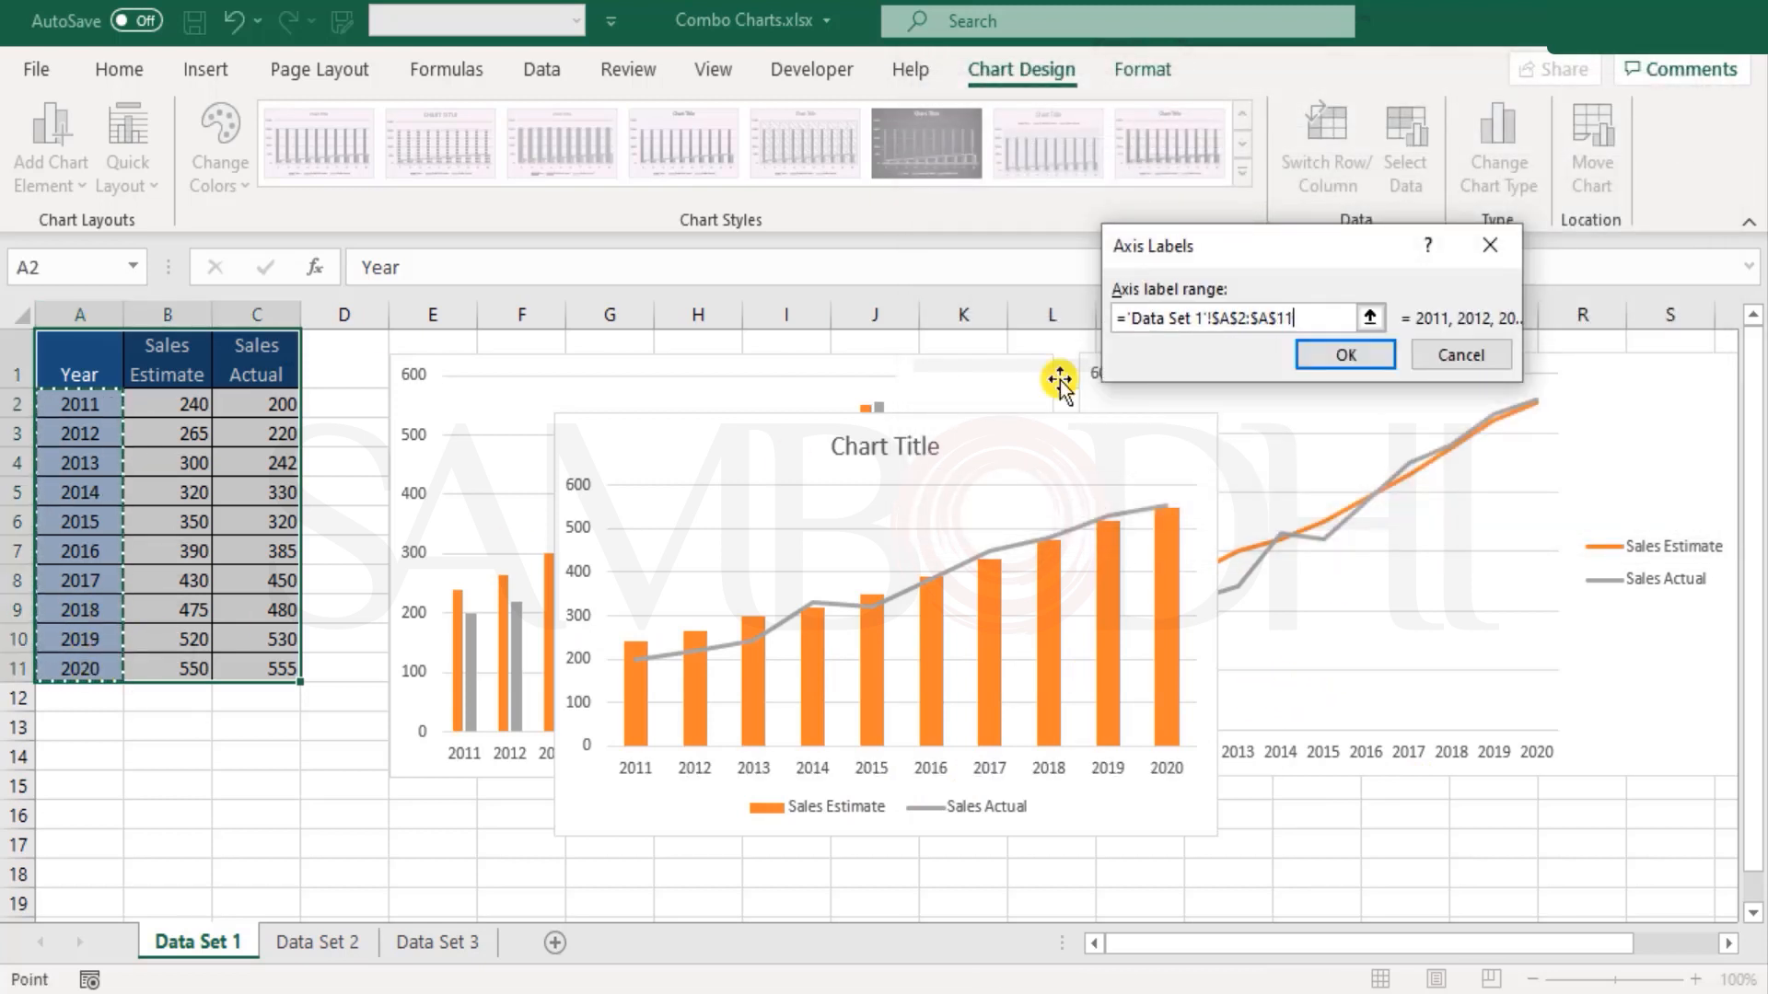
click(1354, 356)
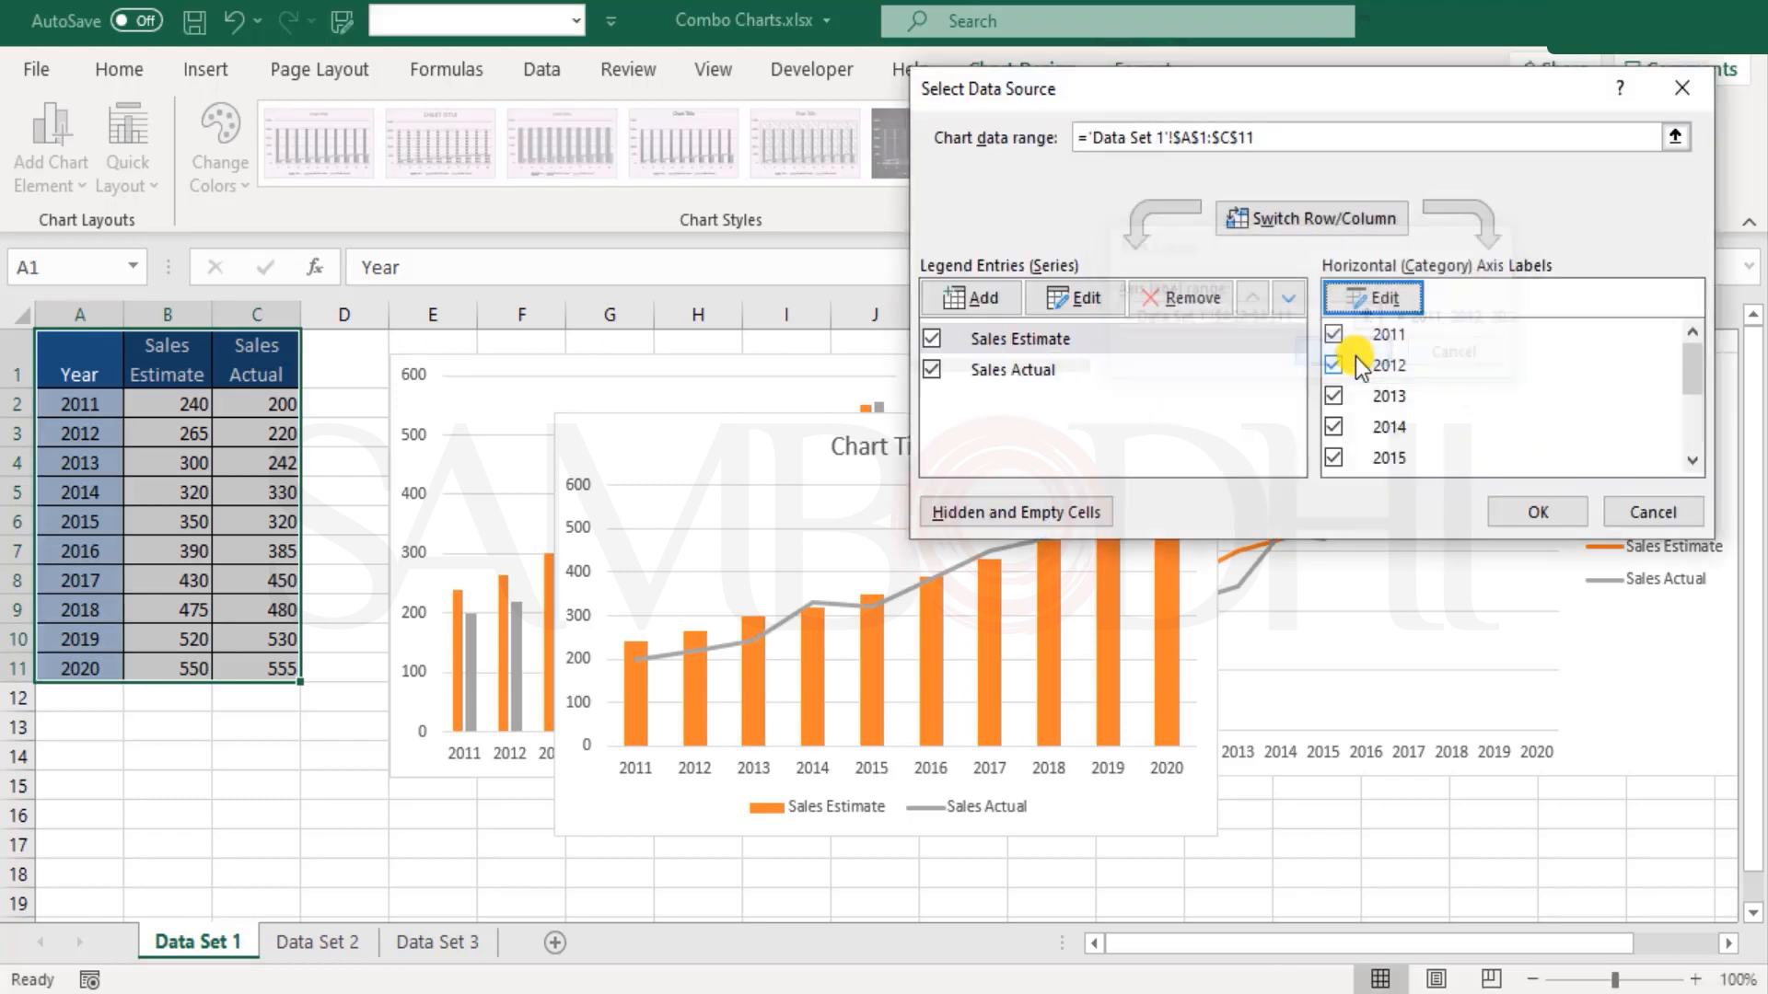
Step: Set the axis labels of the combo chart's Sales Actual series to A2:A11 and apply the data source changes
click(1046, 368)
click(1041, 340)
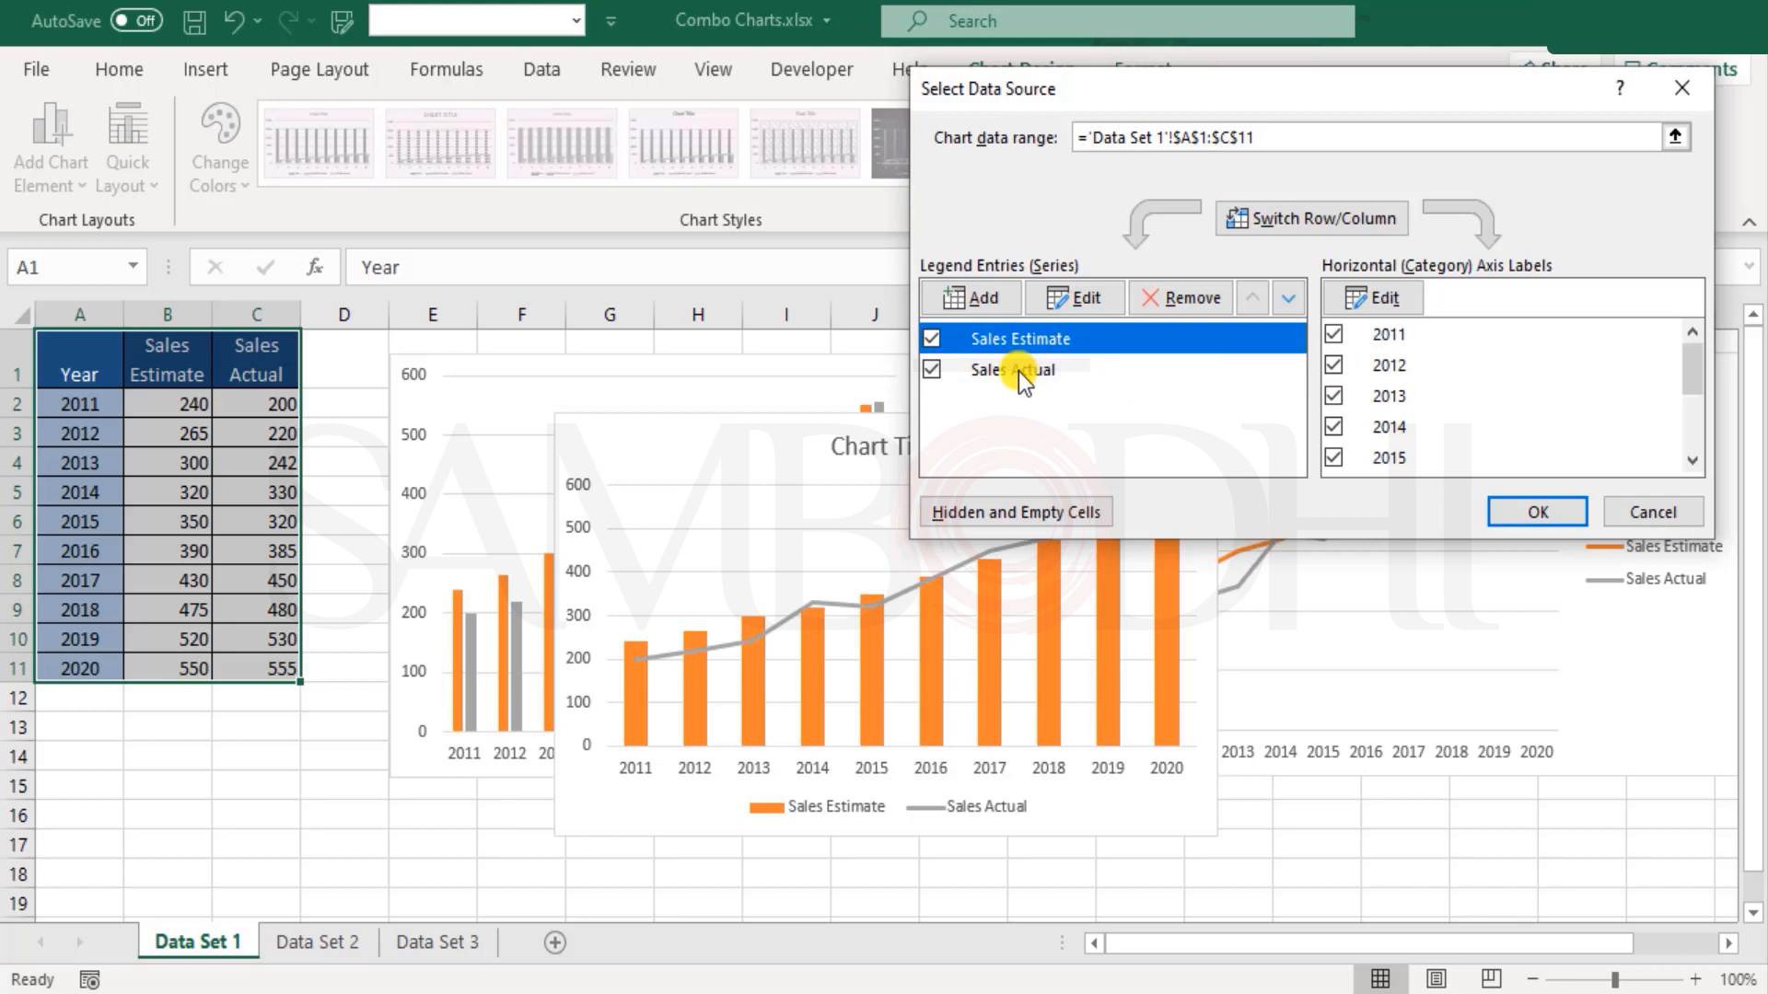
click(1015, 370)
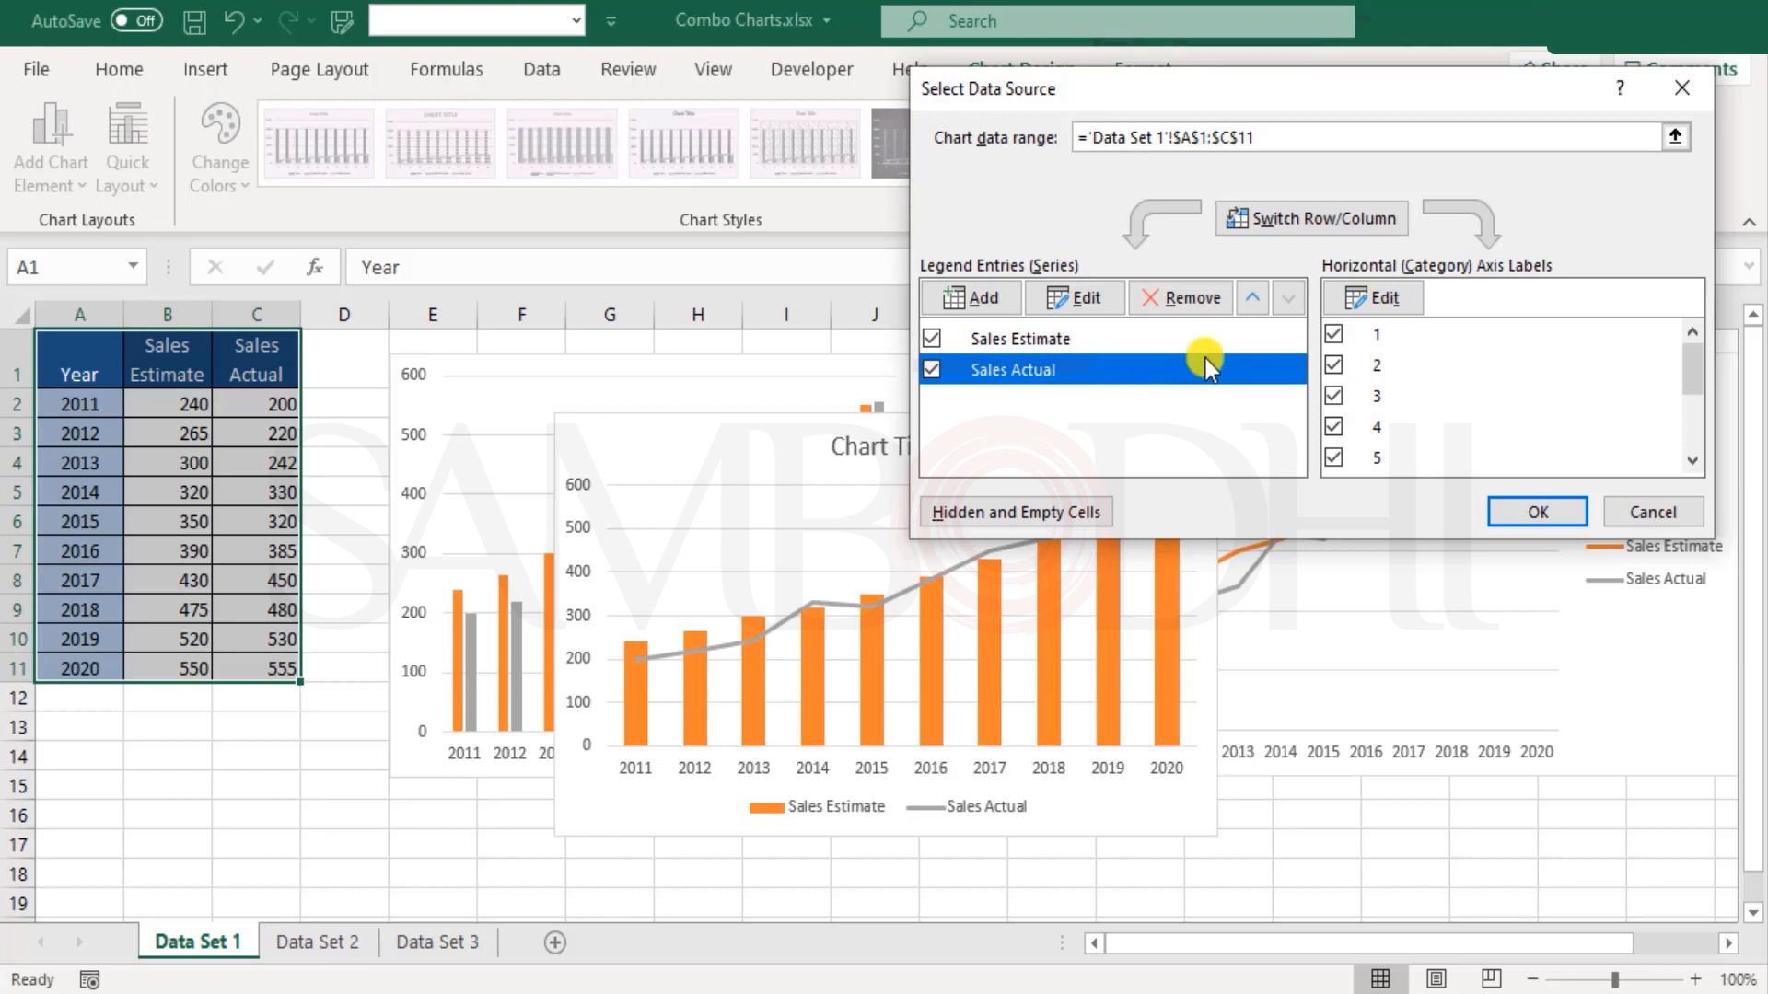
click(1374, 297)
drag(80, 403, 83, 670)
click(1357, 357)
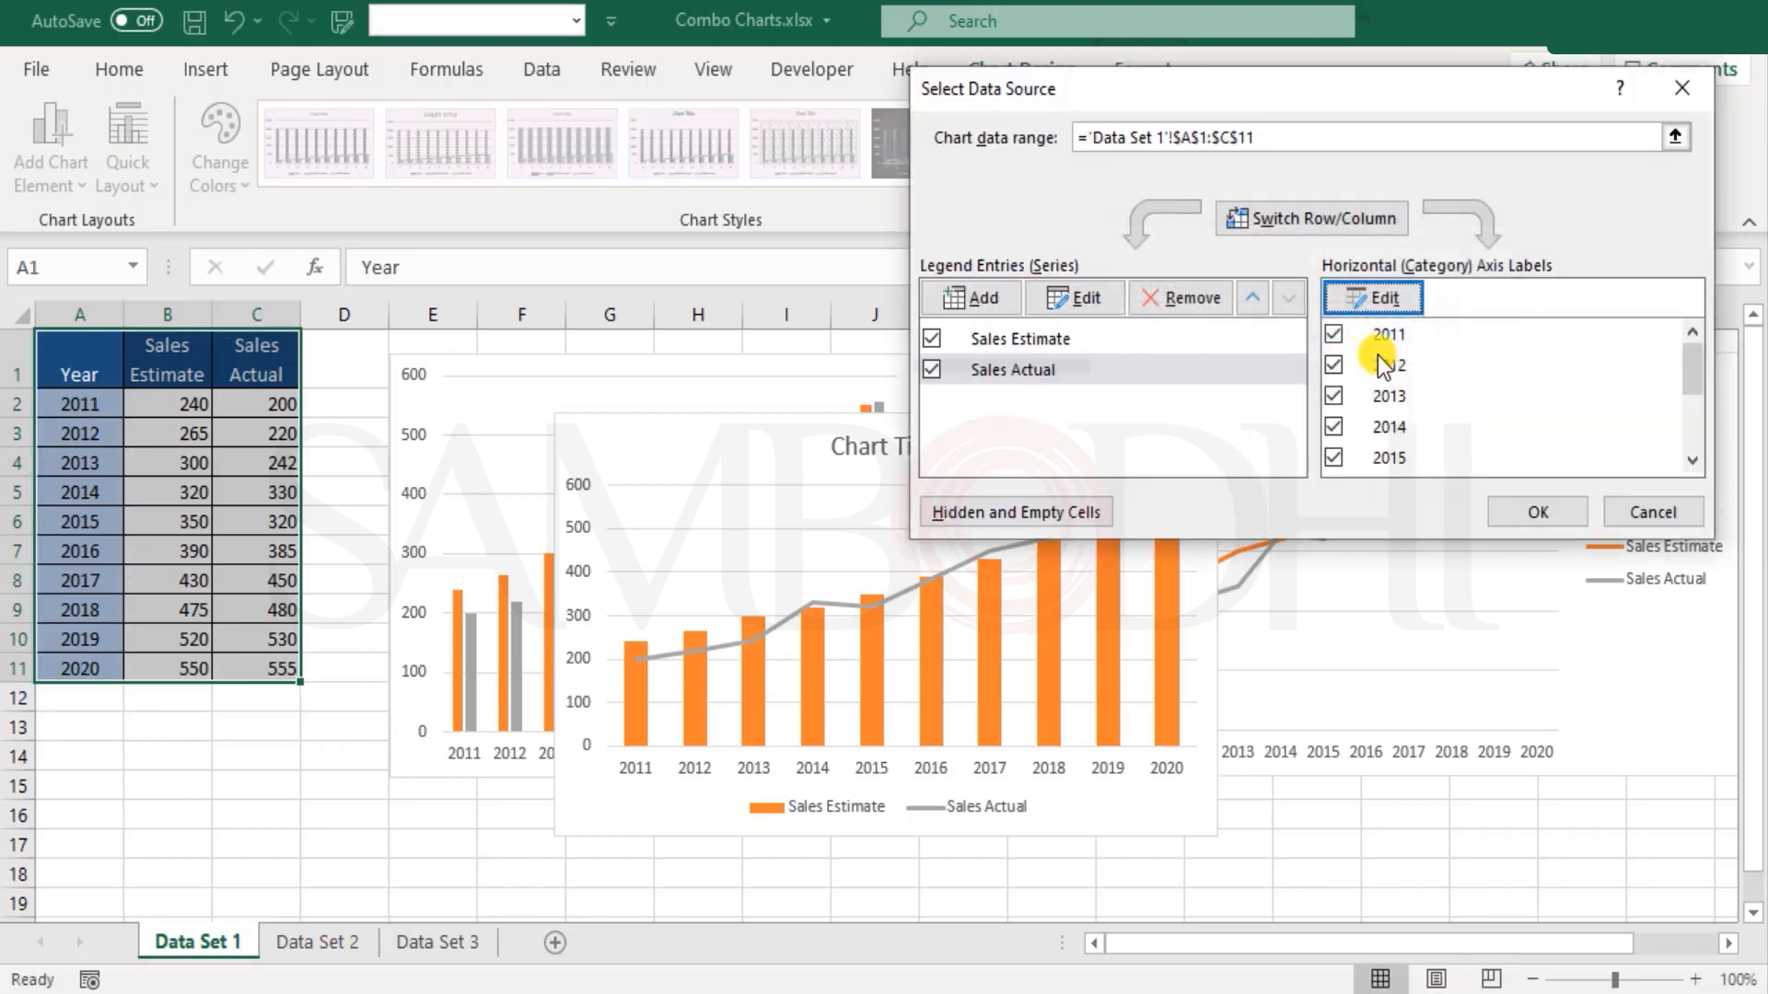
click(1539, 511)
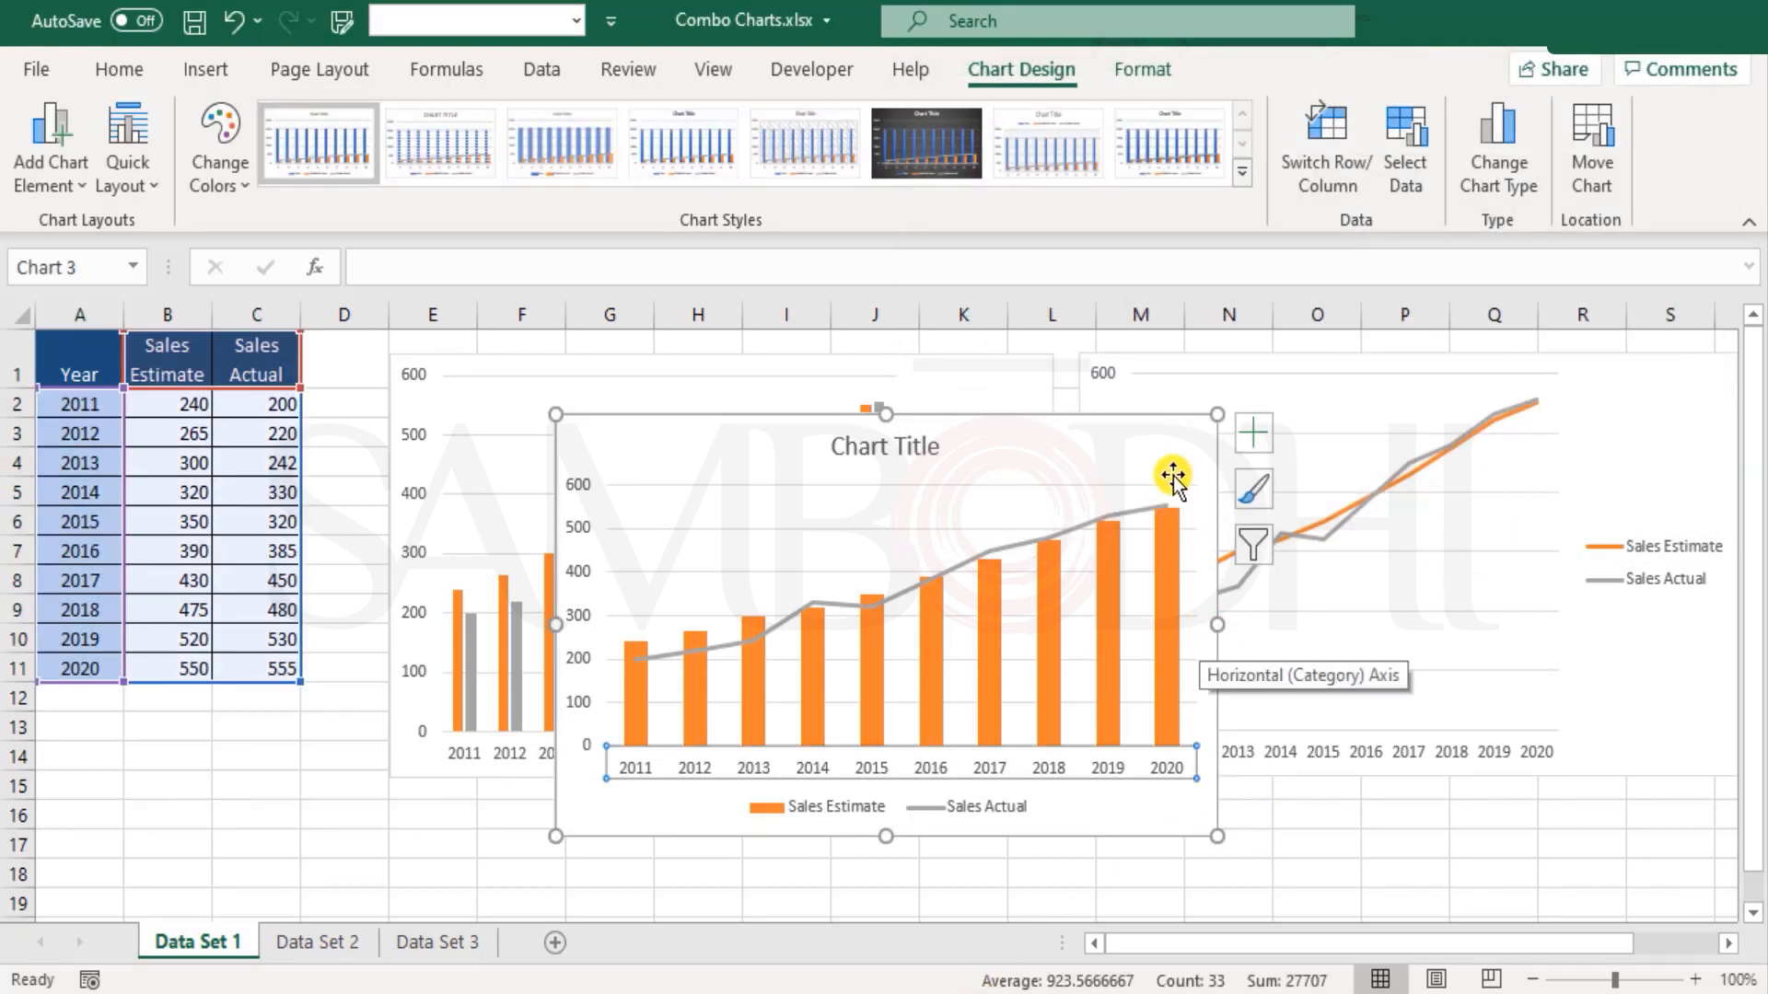
Step: Delete the combo chart's title and move the chart directly below the clustered column chart, starting at row 16
click(1166, 440)
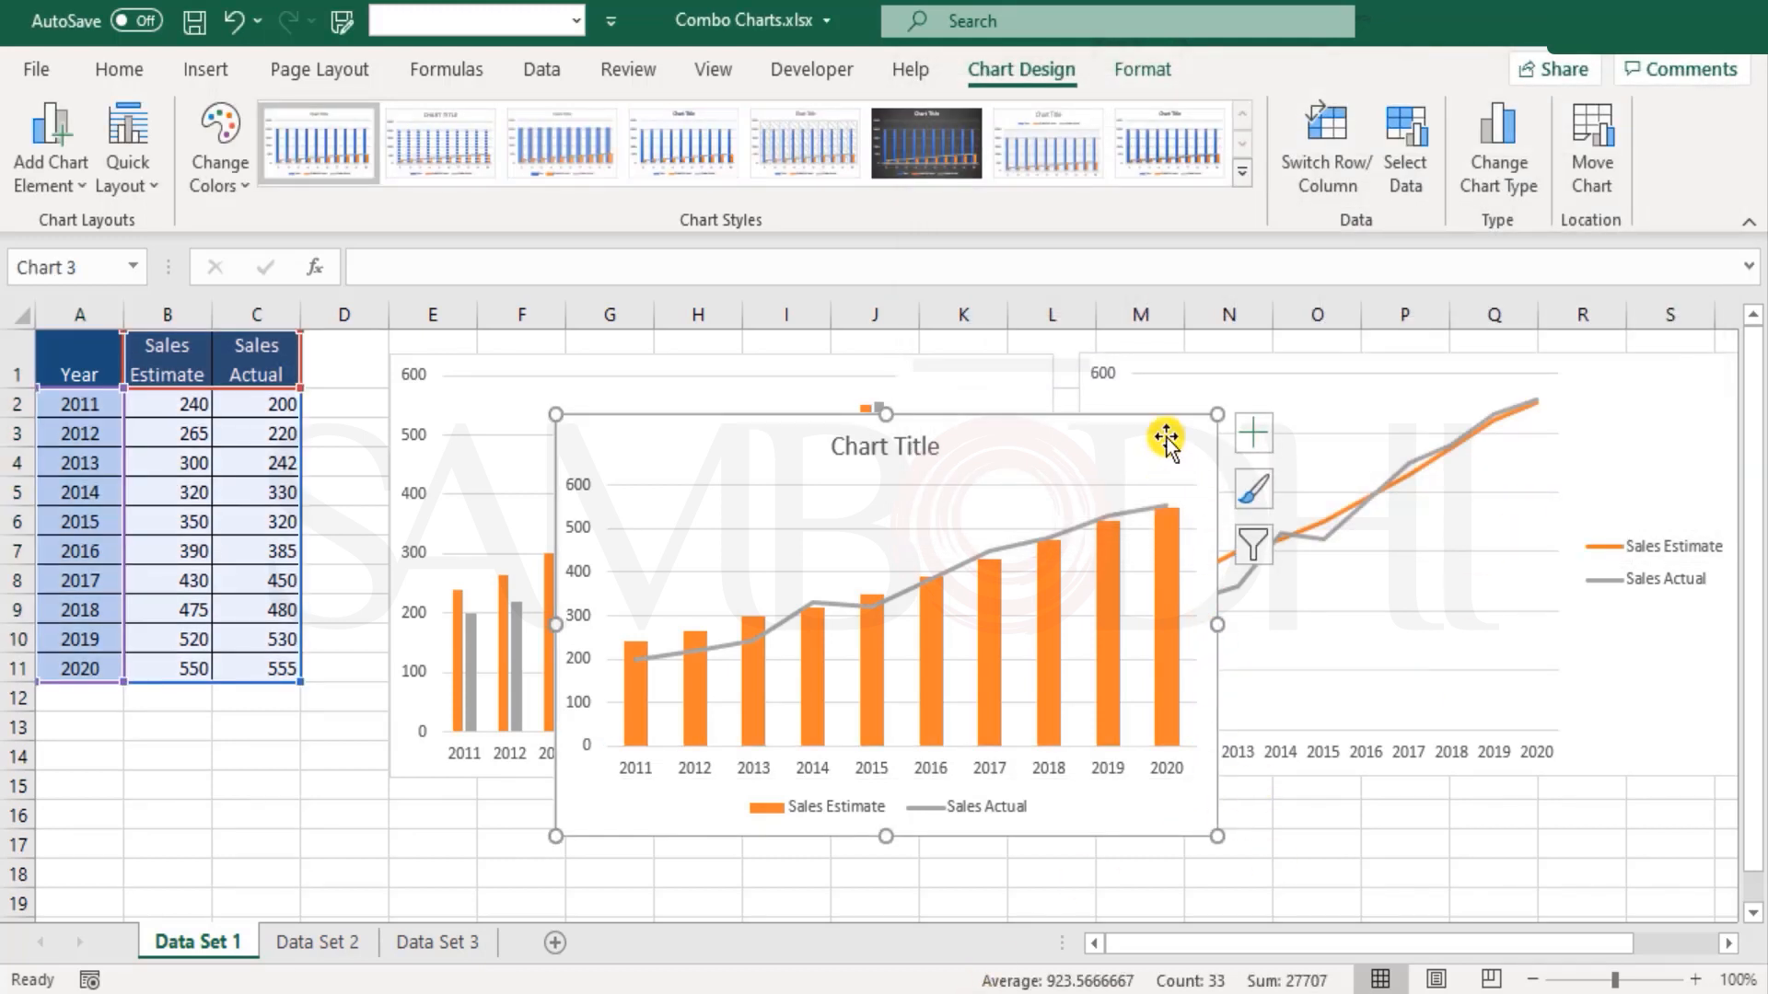
click(907, 442)
key(Delete)
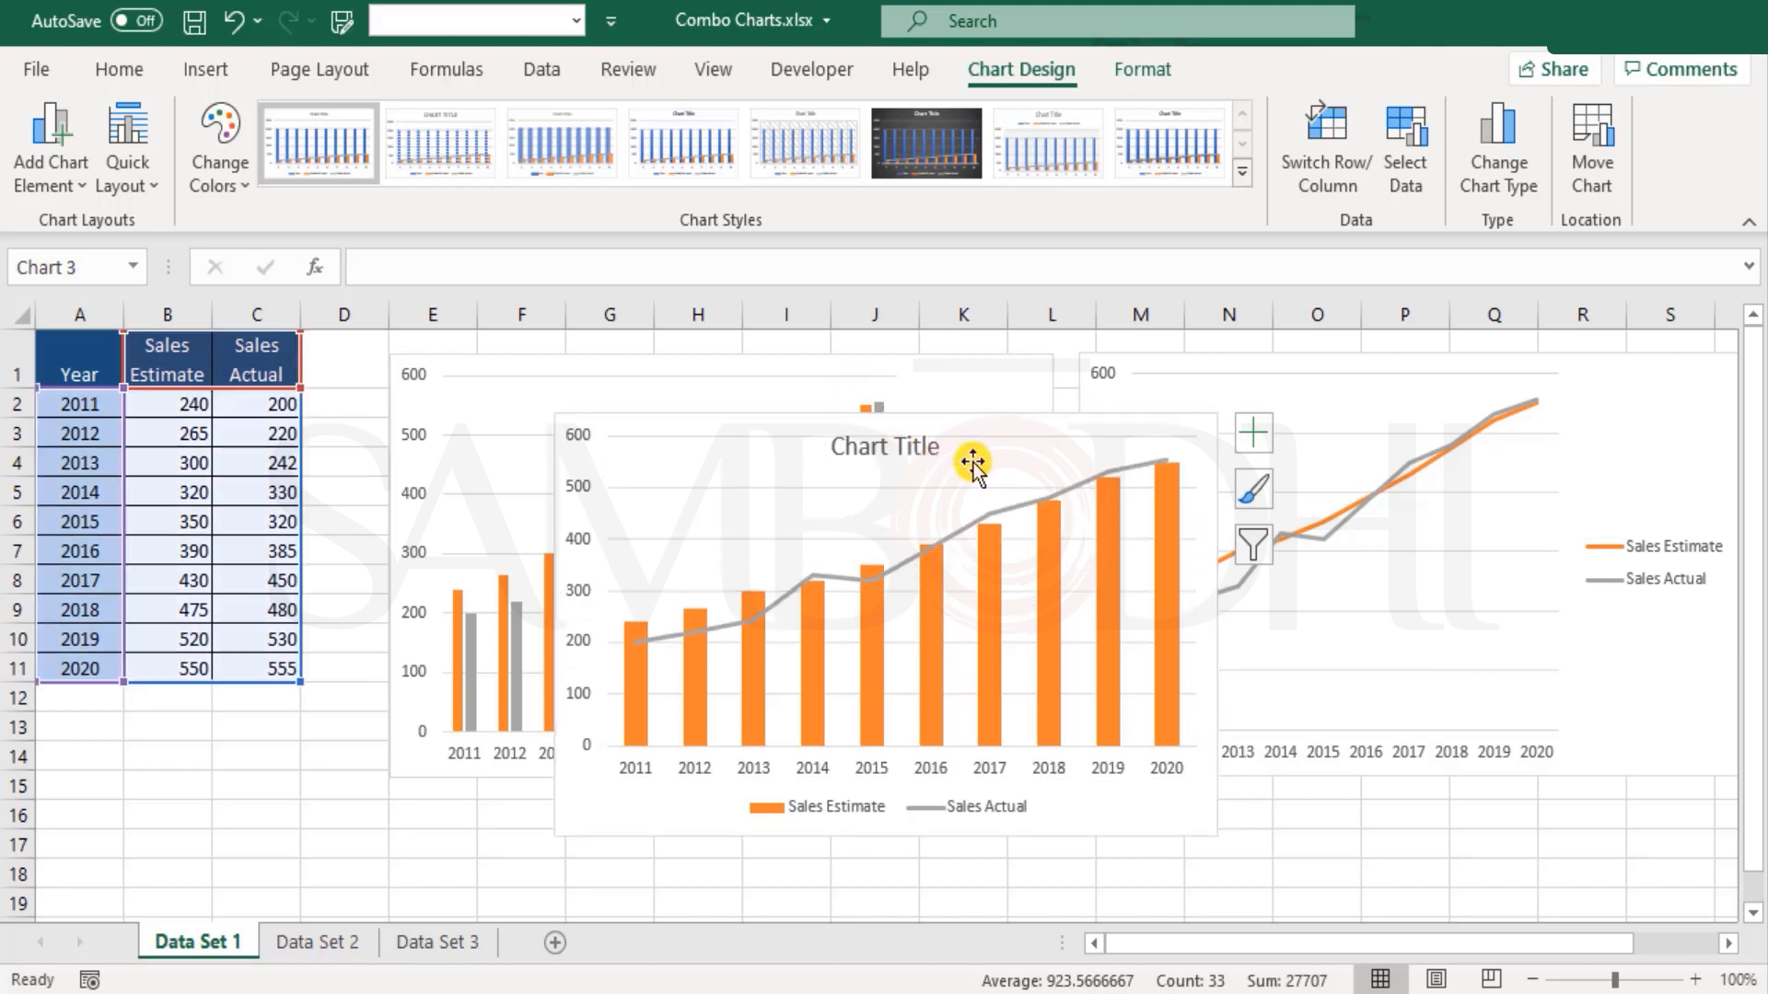
drag(974, 425, 810, 810)
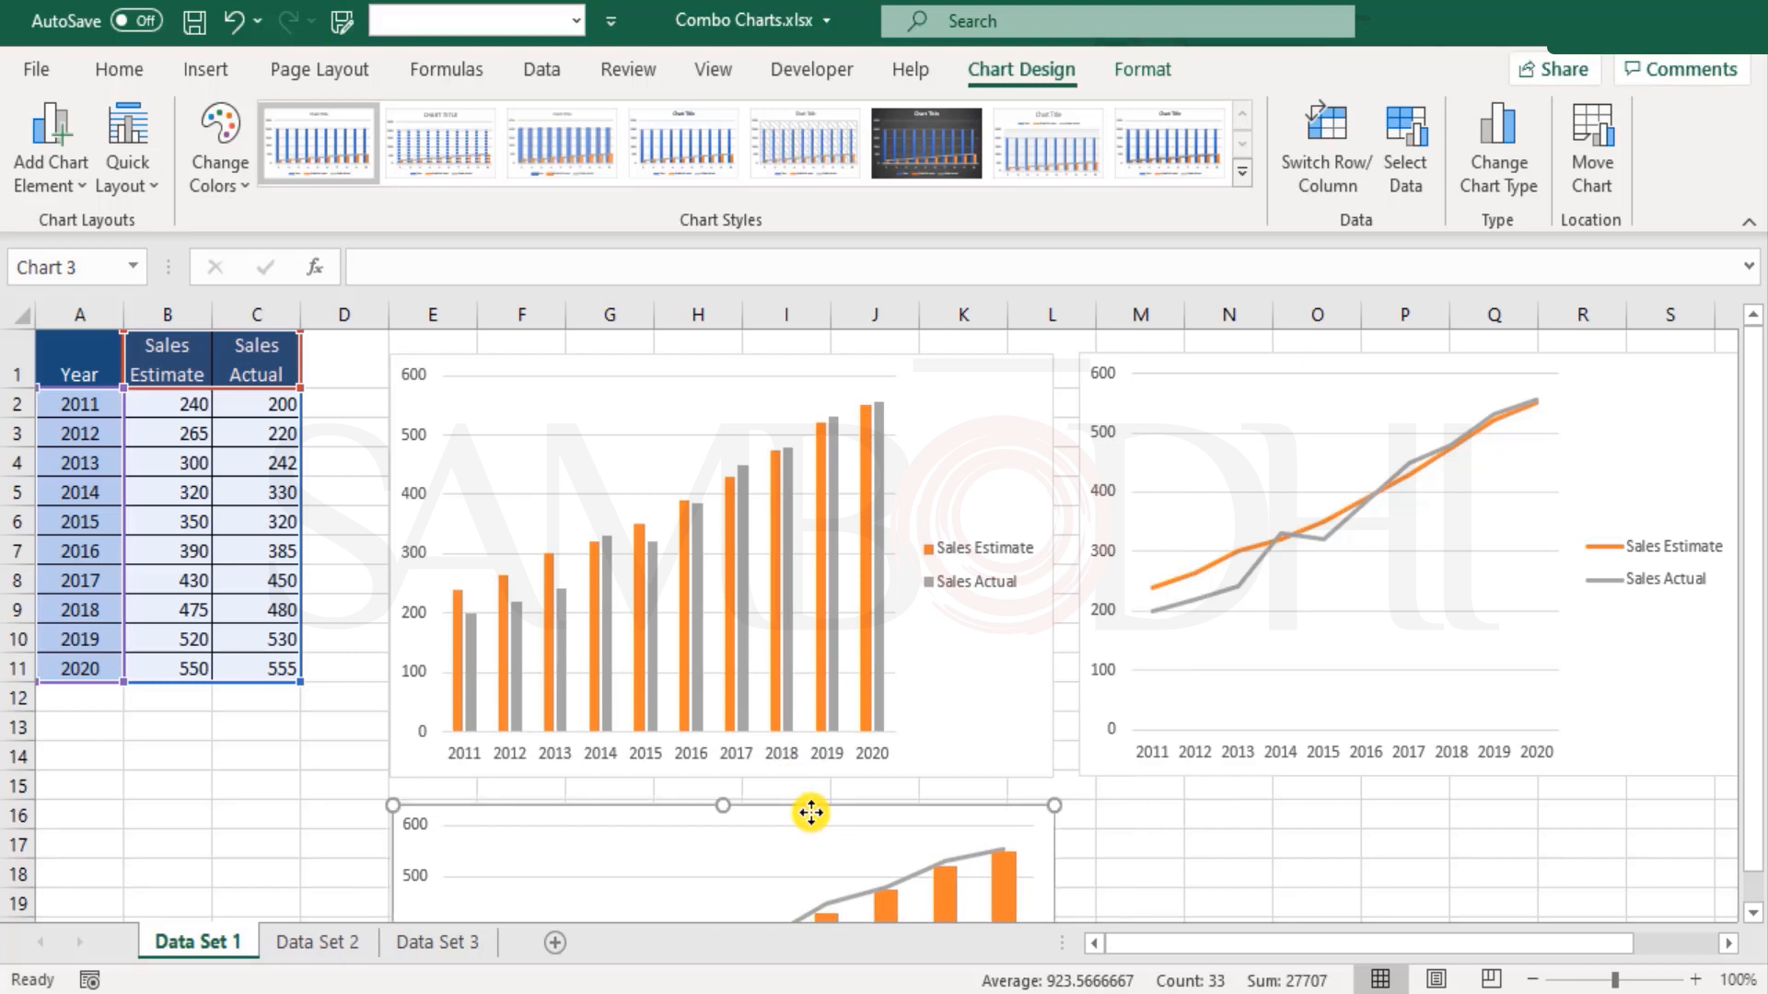
scroll(828, 806, down, 4)
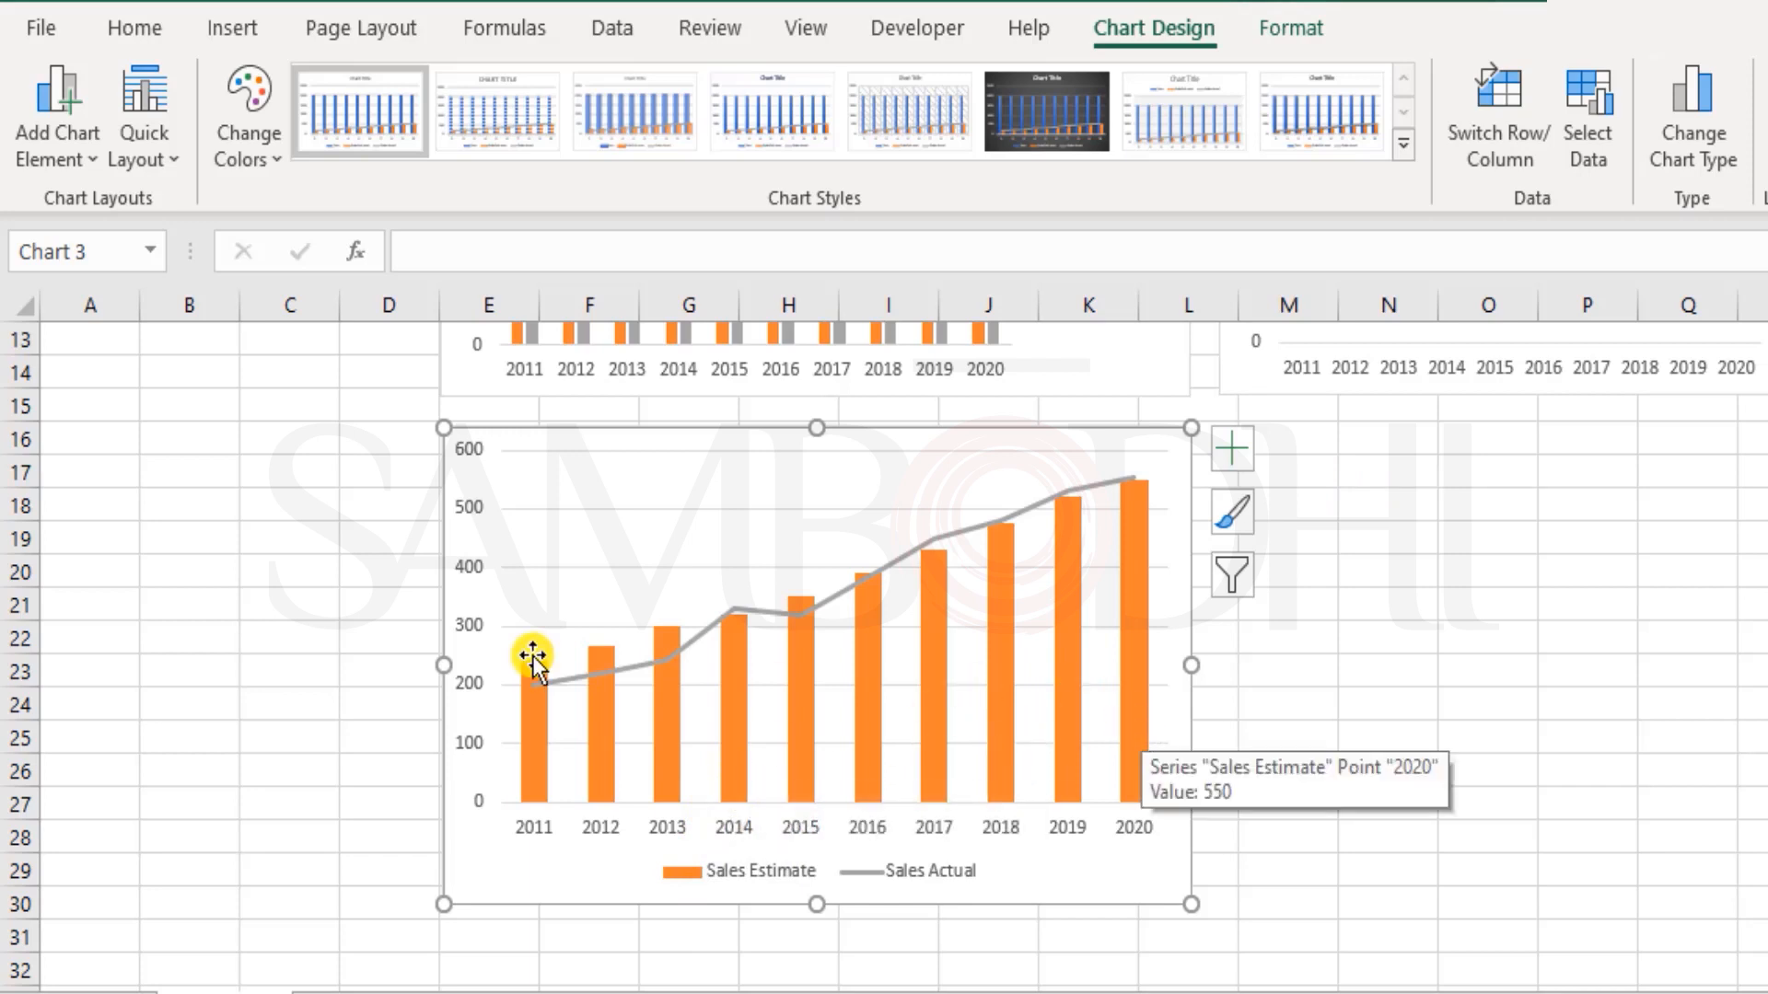
mouse_move(1121, 566)
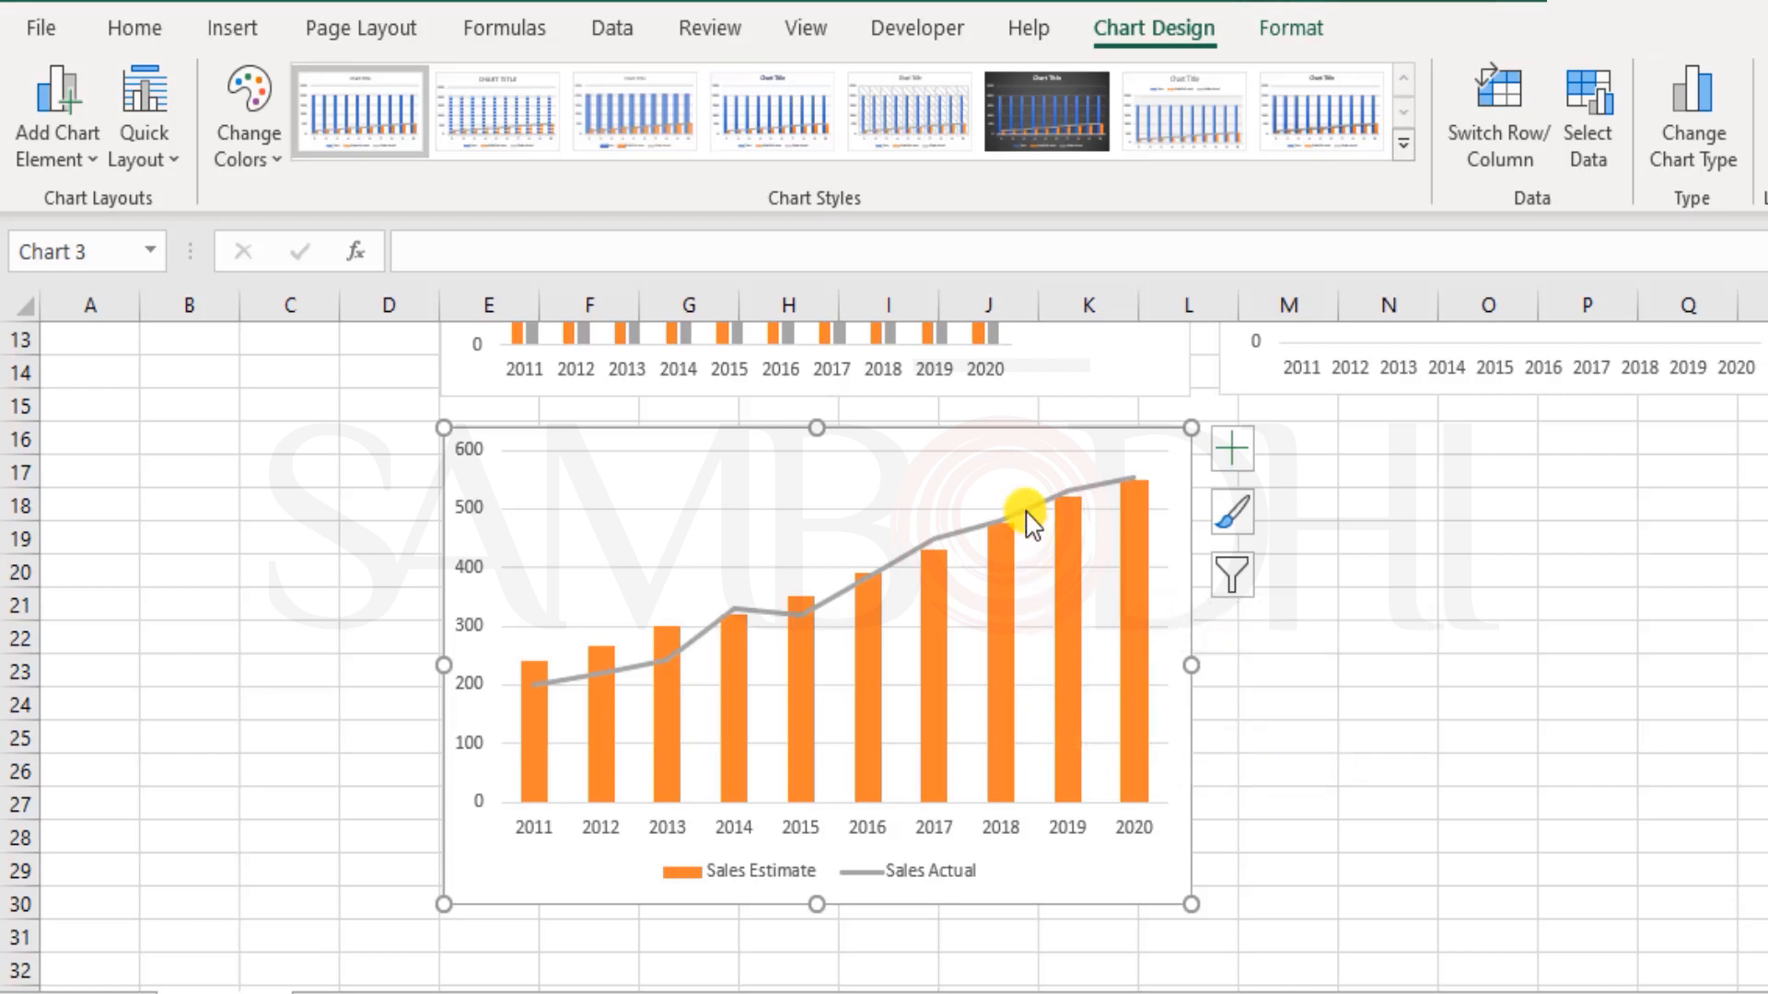
Step: Open the chart type settings of the column and line combo chart and choose the custom combination
mouse_move(1029, 520)
click(960, 882)
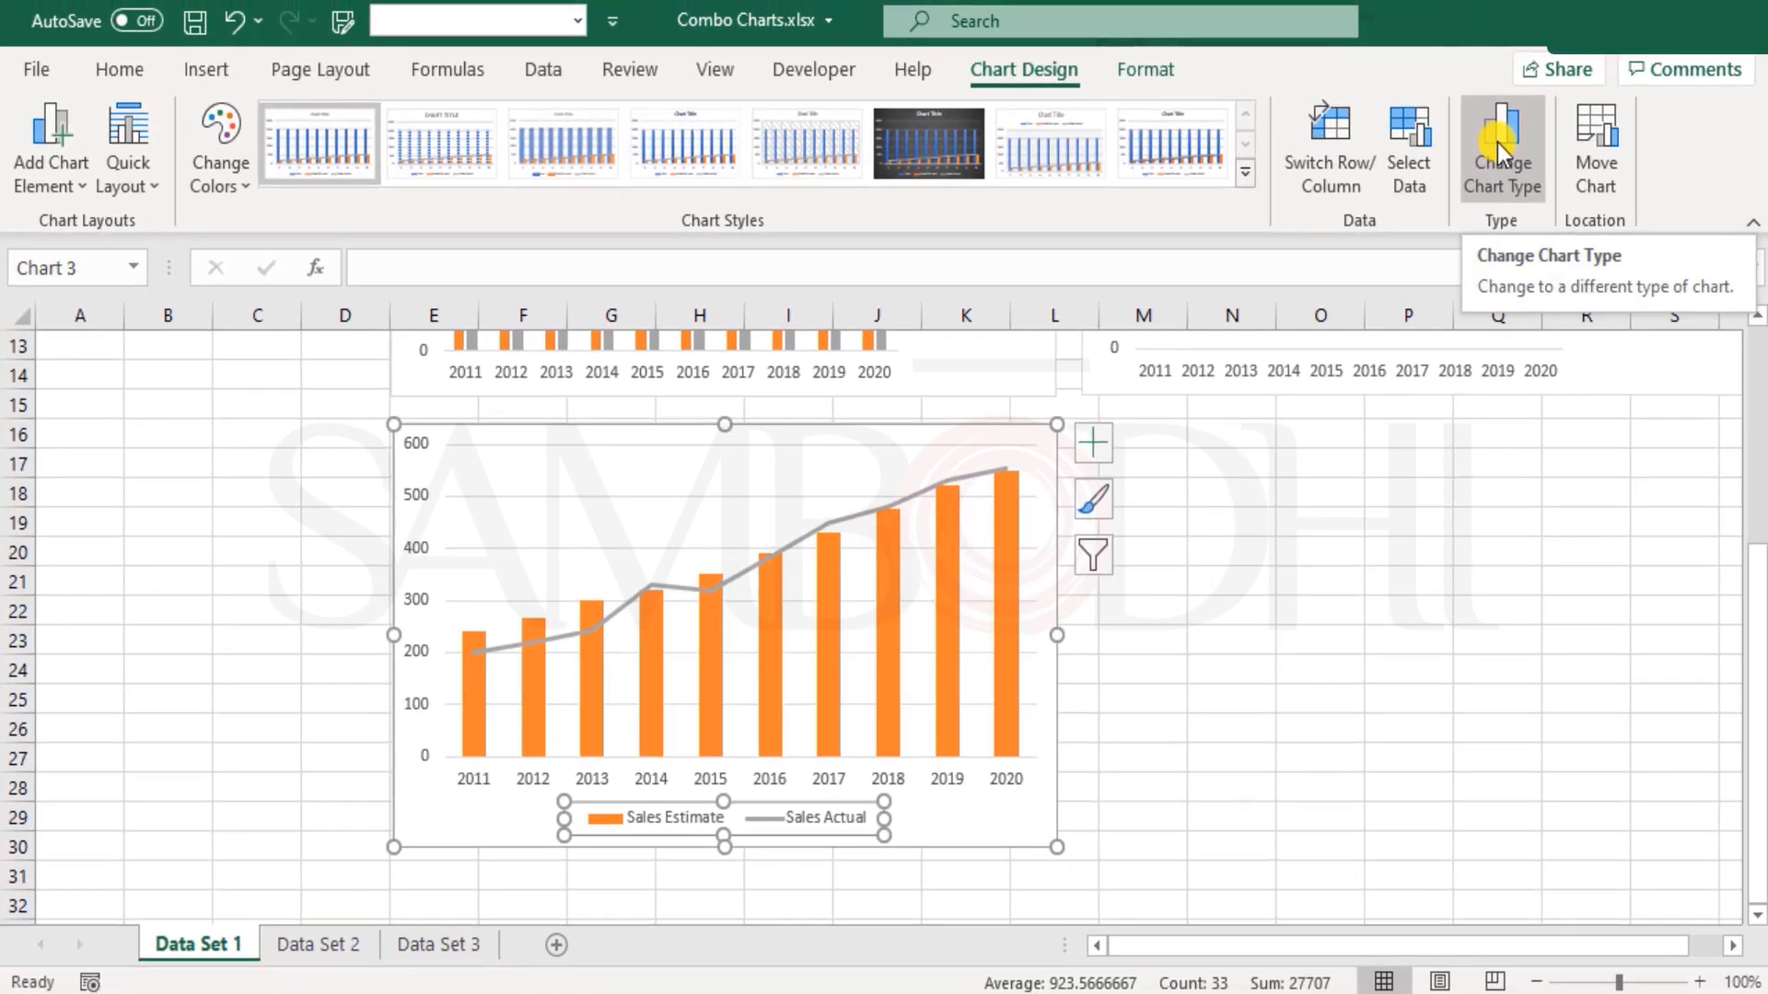
click(1497, 142)
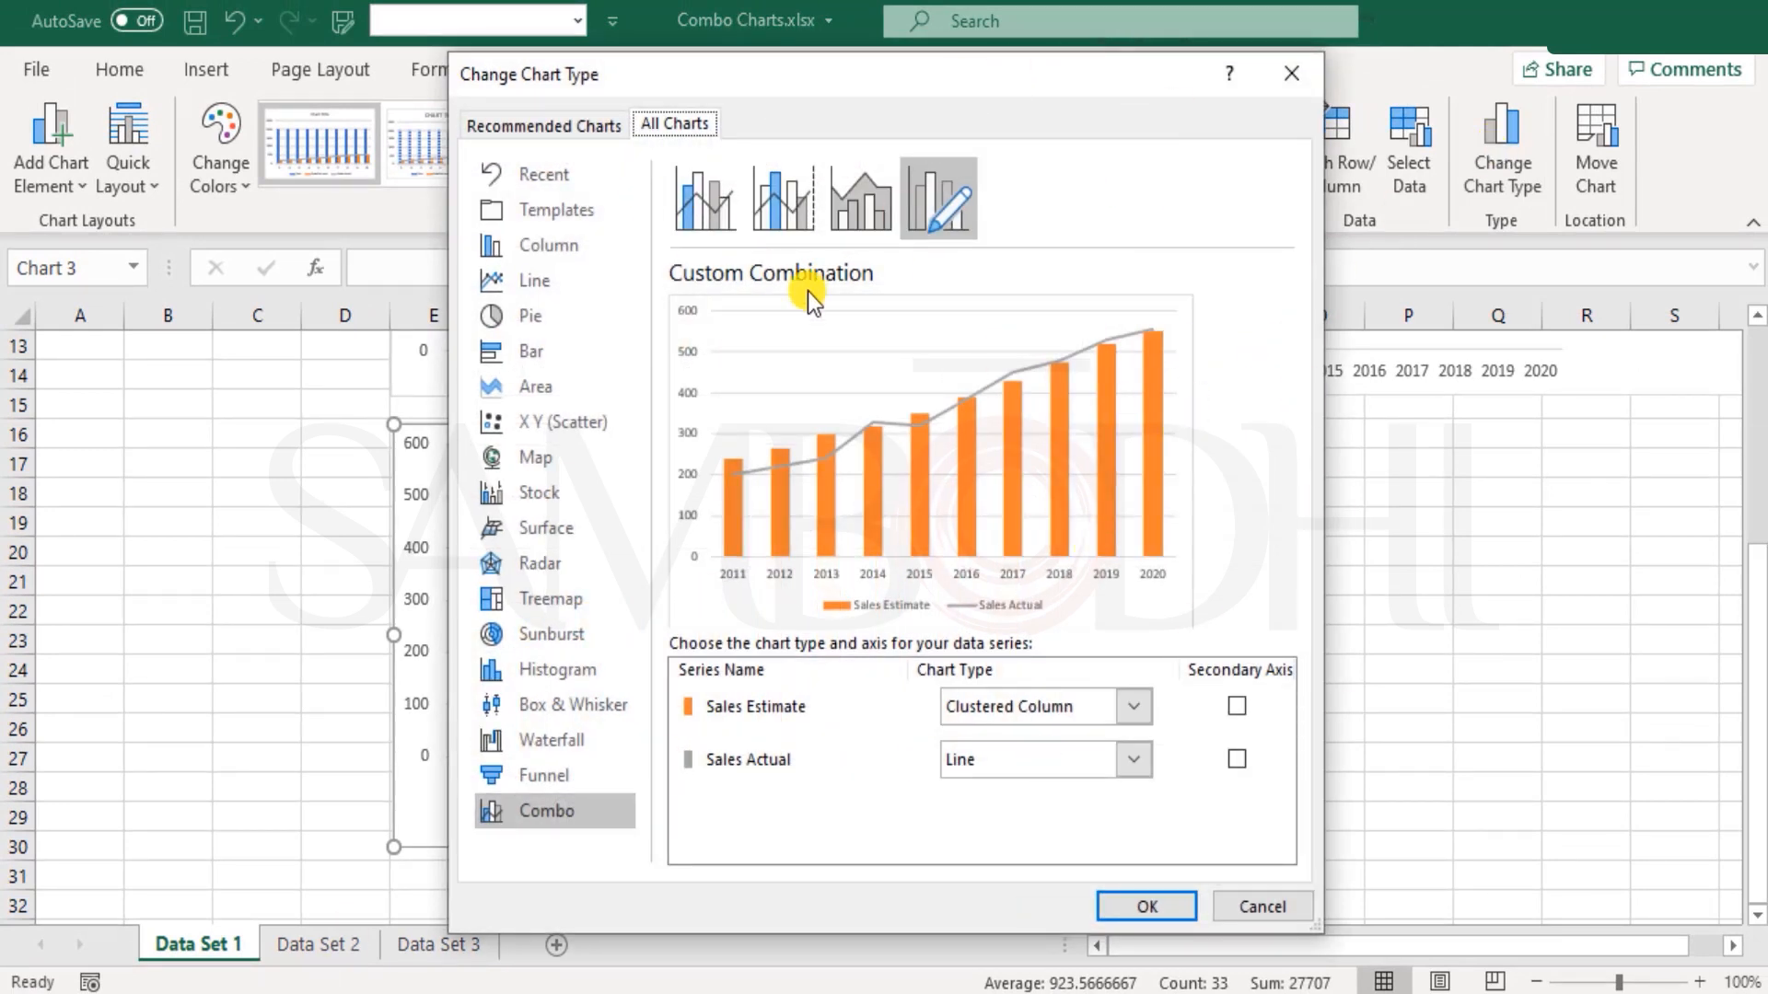
click(552, 812)
click(934, 213)
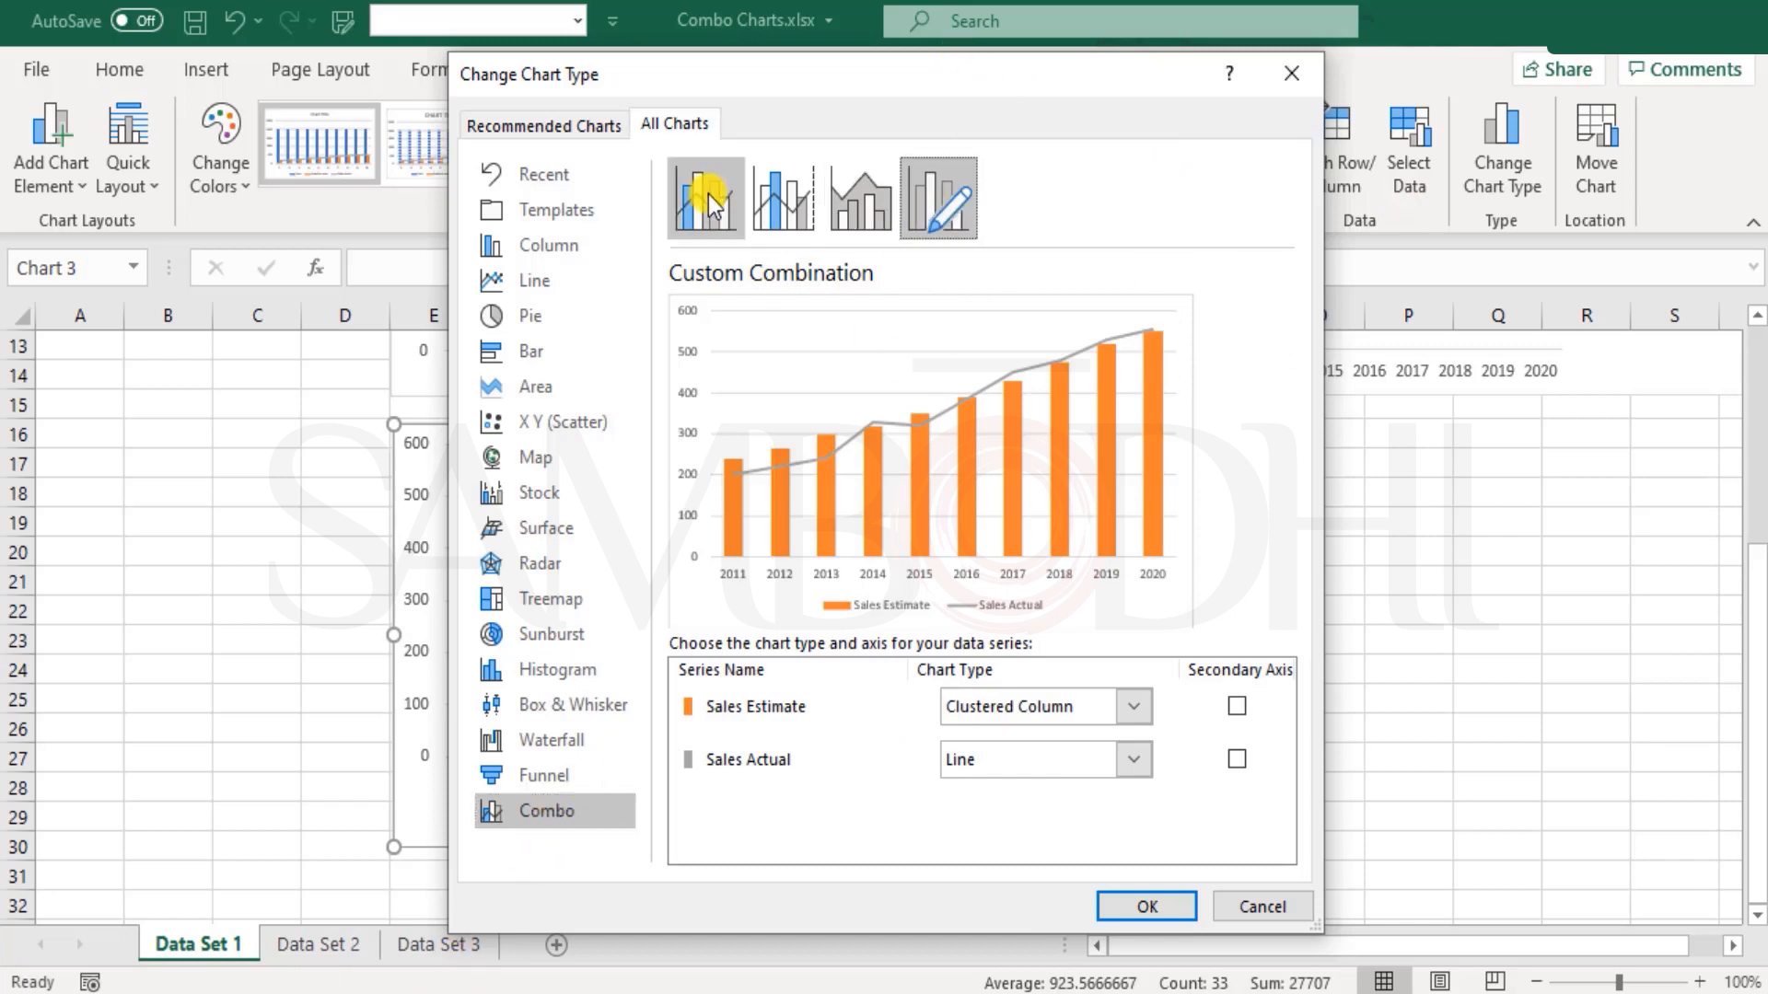
click(705, 198)
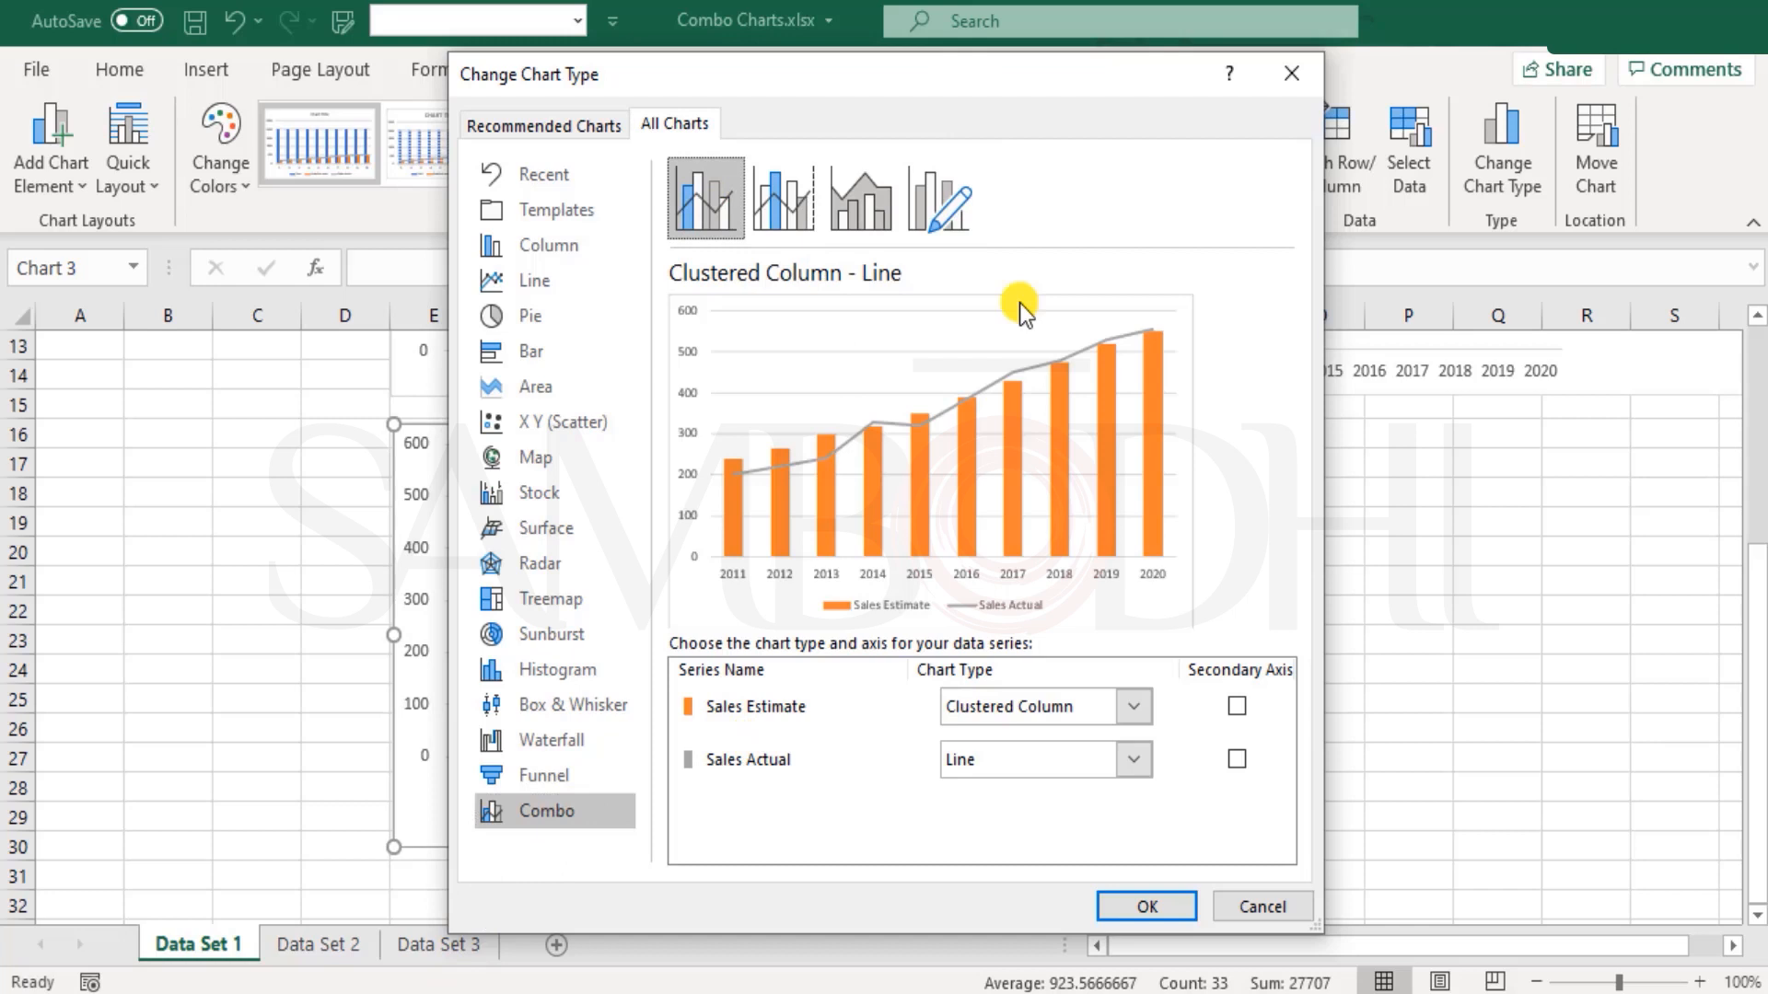
click(956, 189)
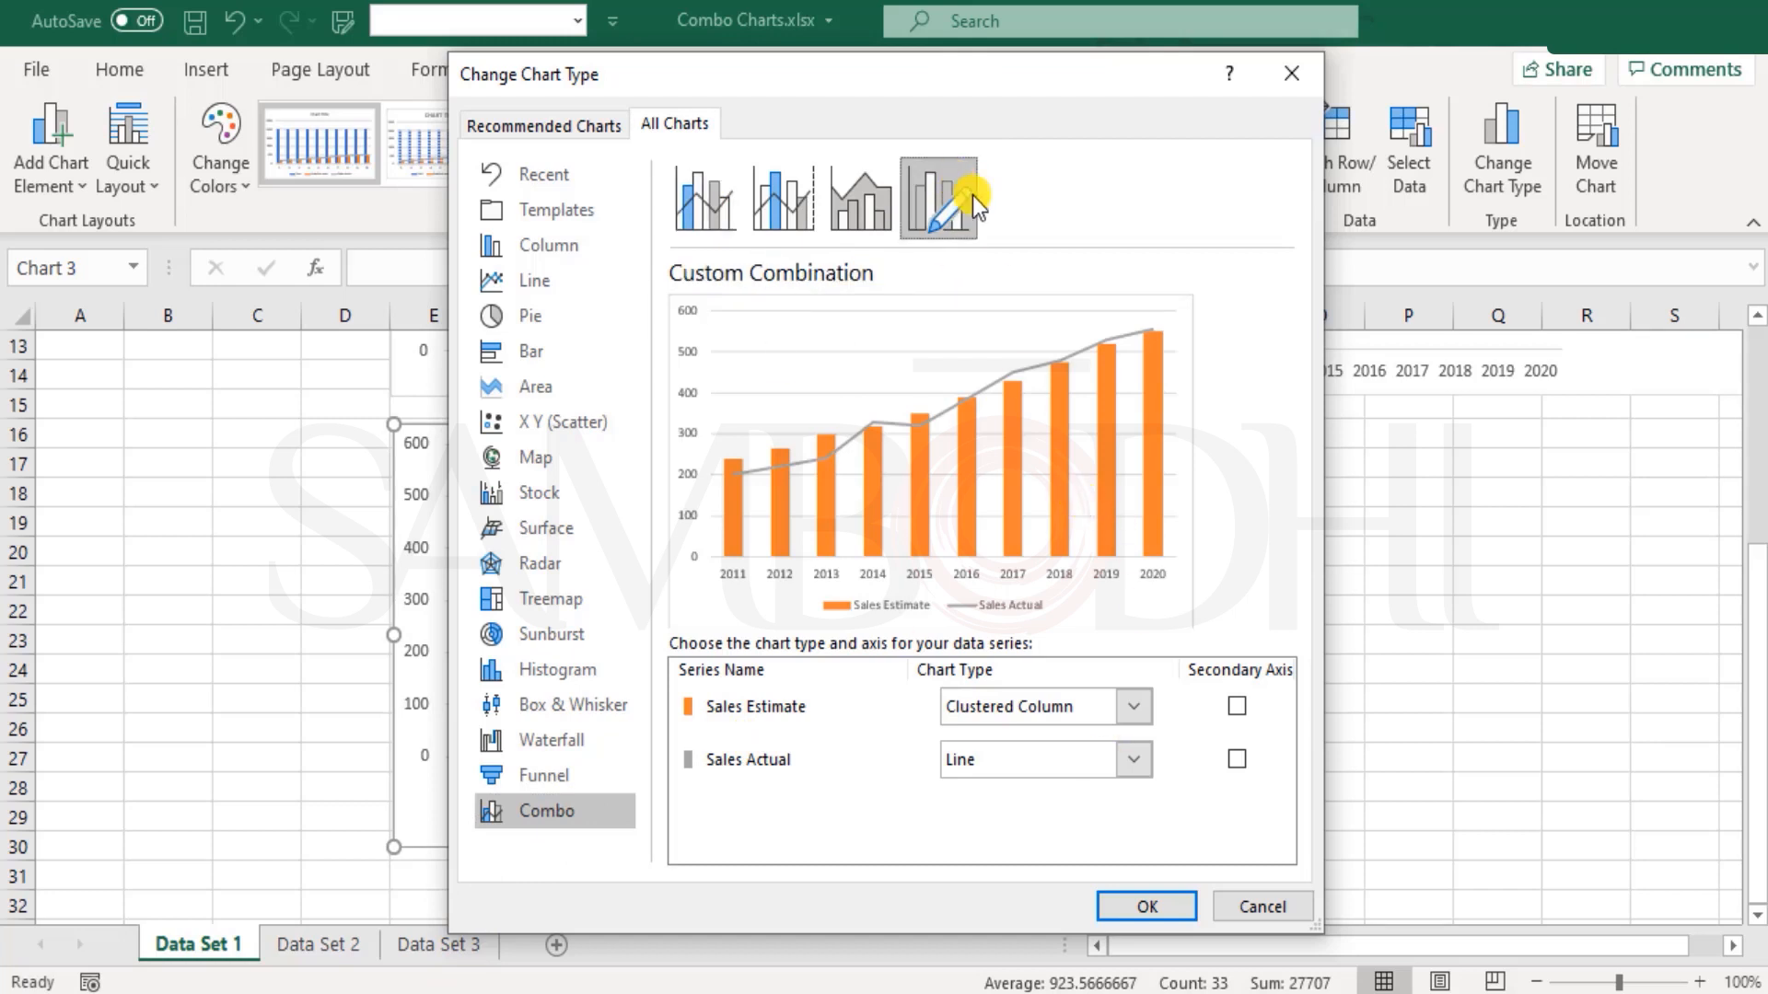
Step: Change the Sales Estimate series to Line and the Sales Actual series to Clustered Column, and apply the chart type change
click(1036, 711)
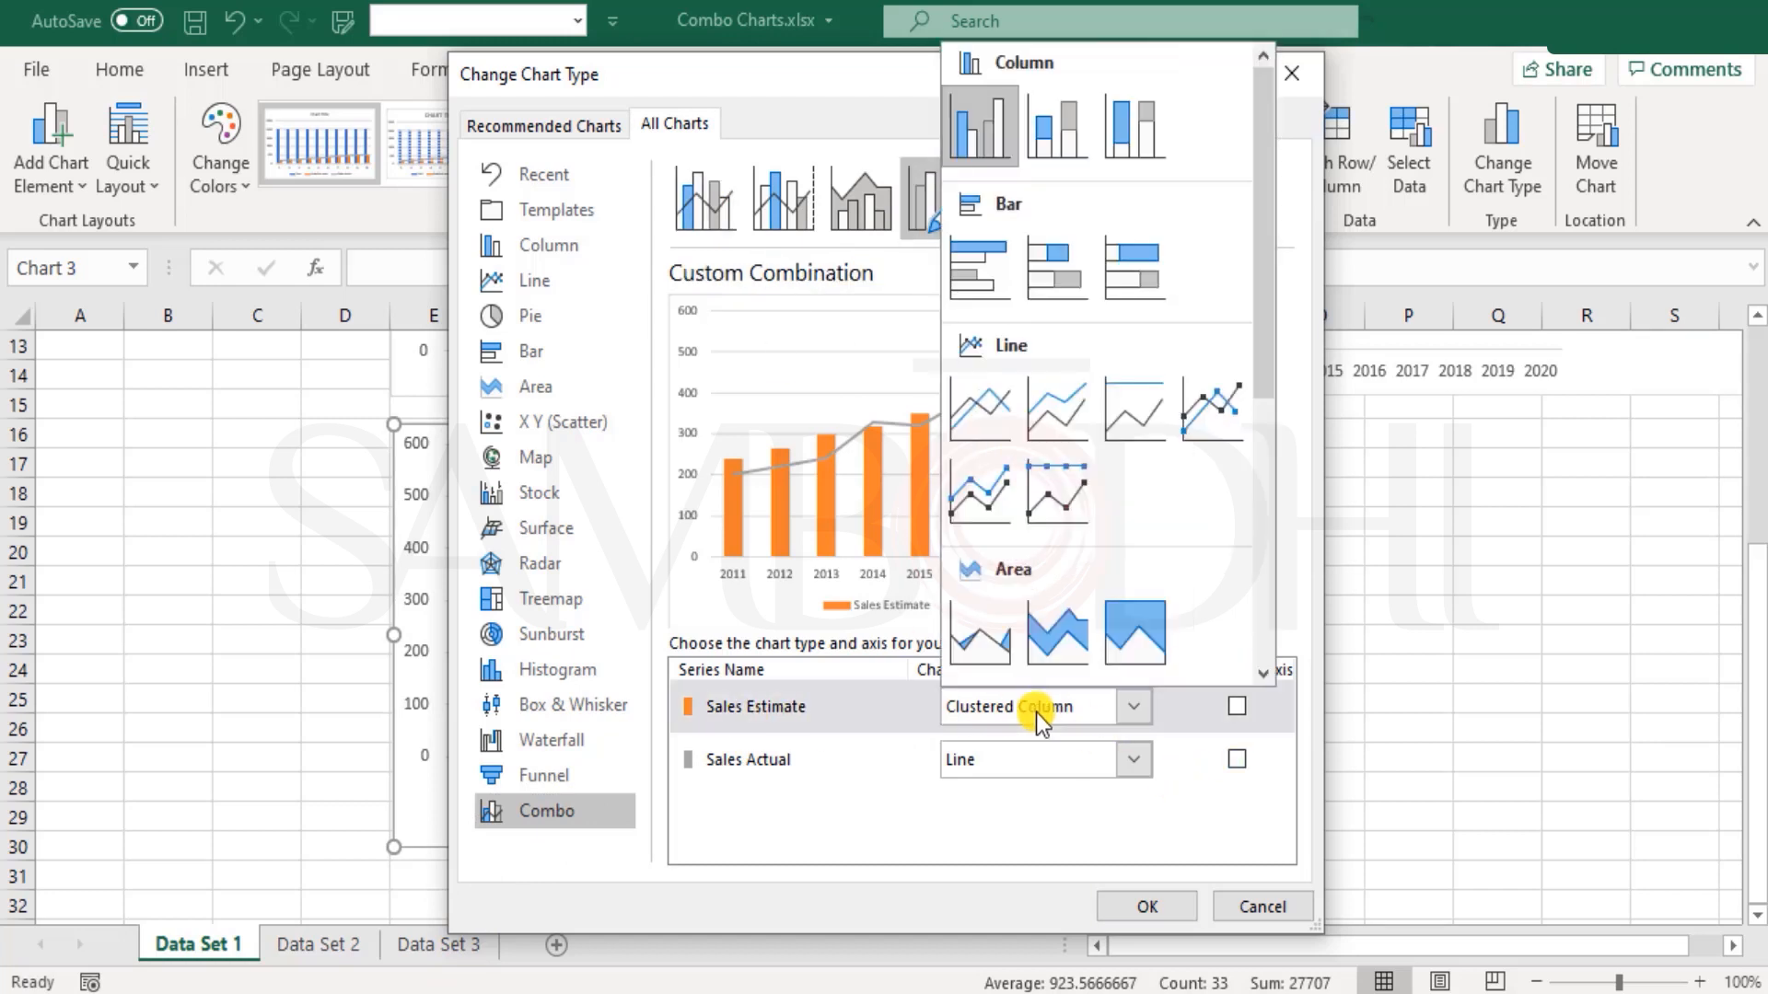
click(969, 413)
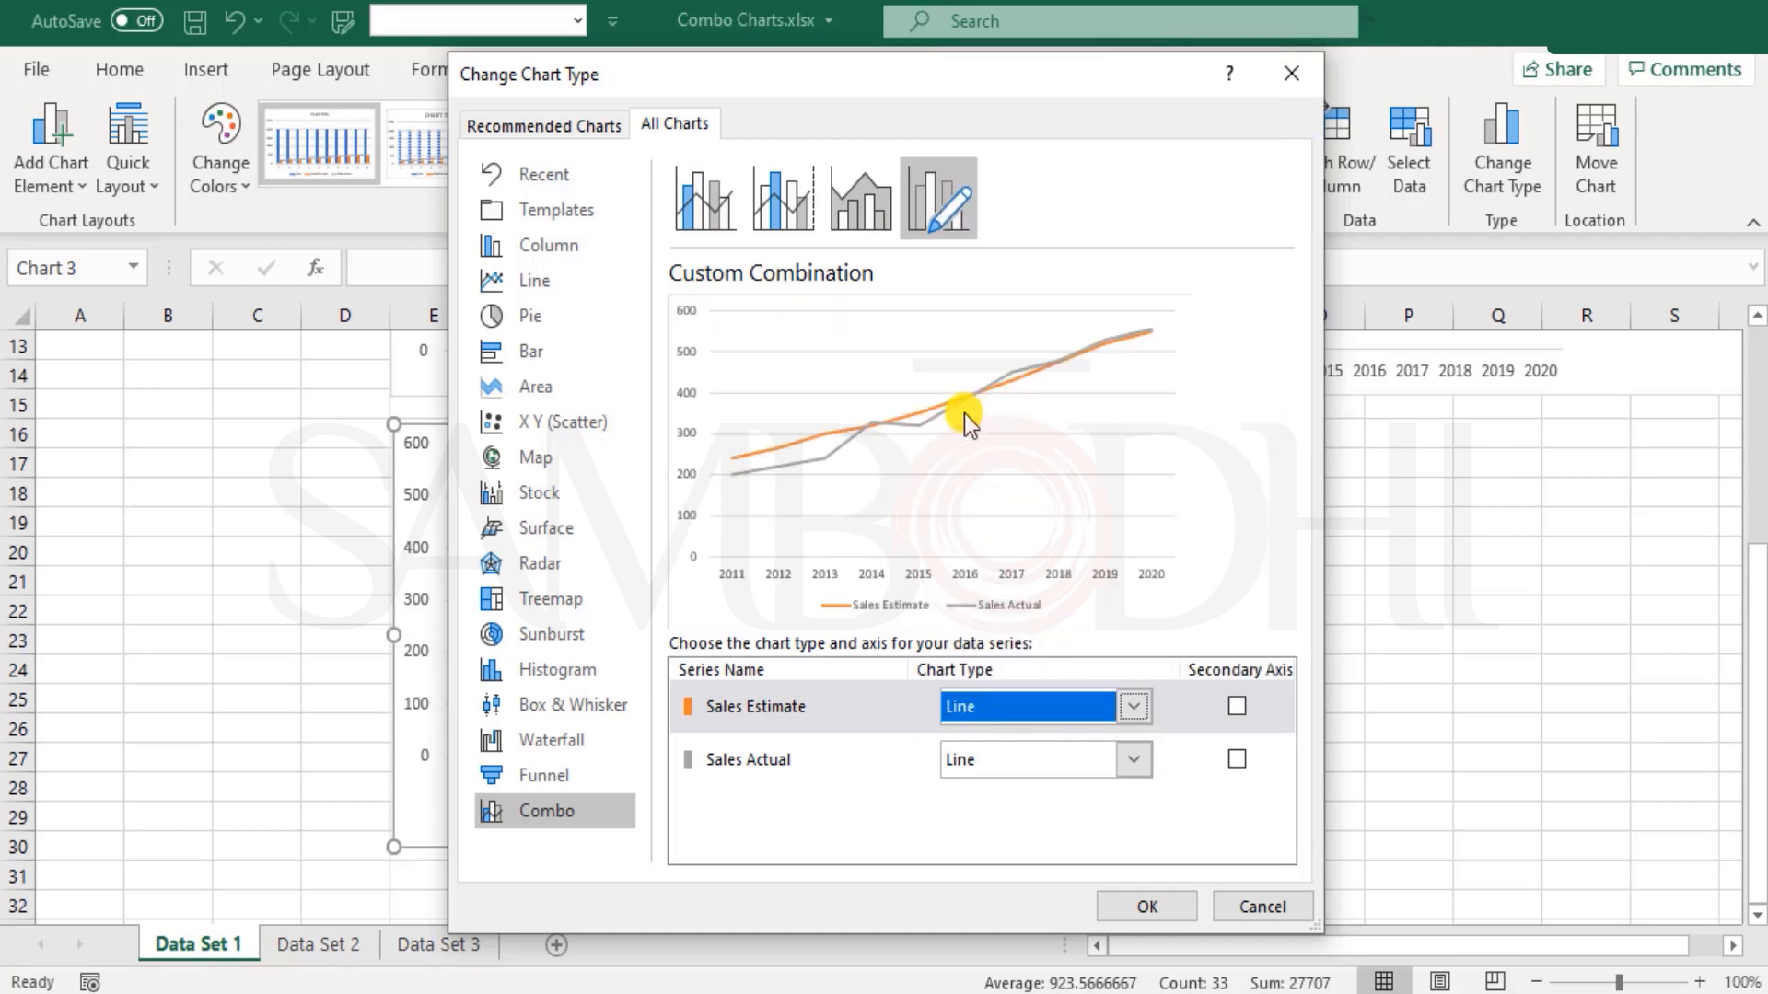
click(1040, 757)
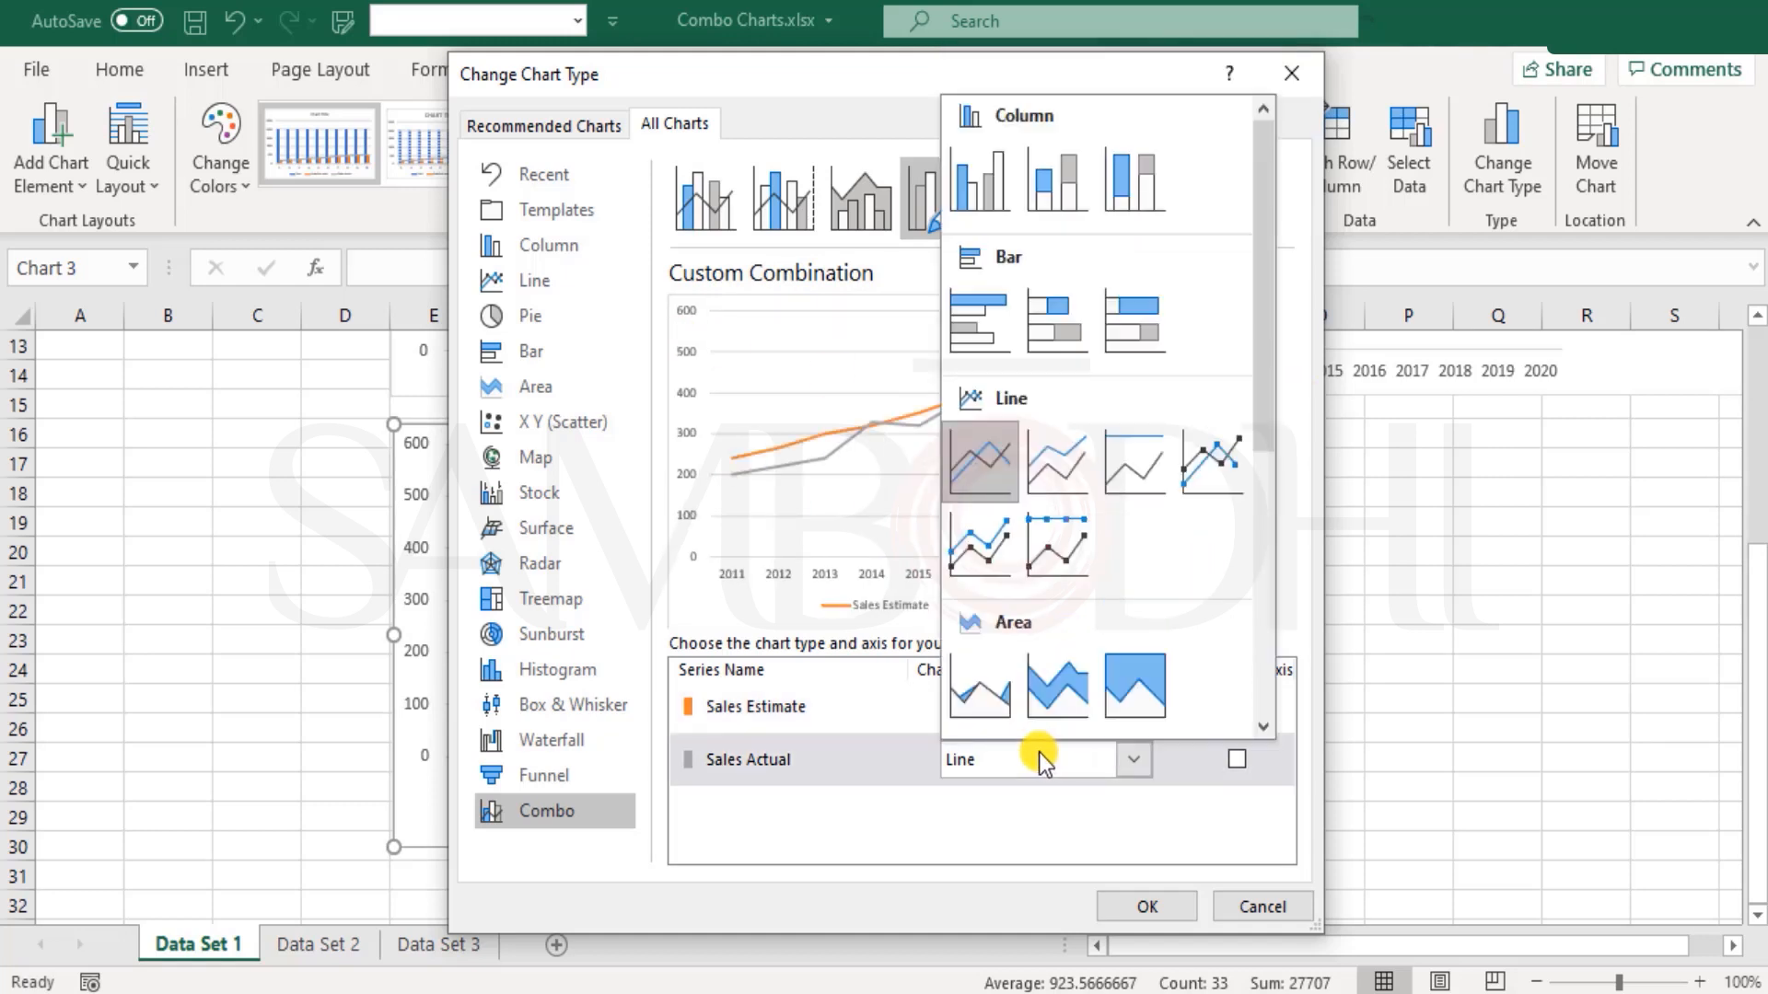
click(969, 173)
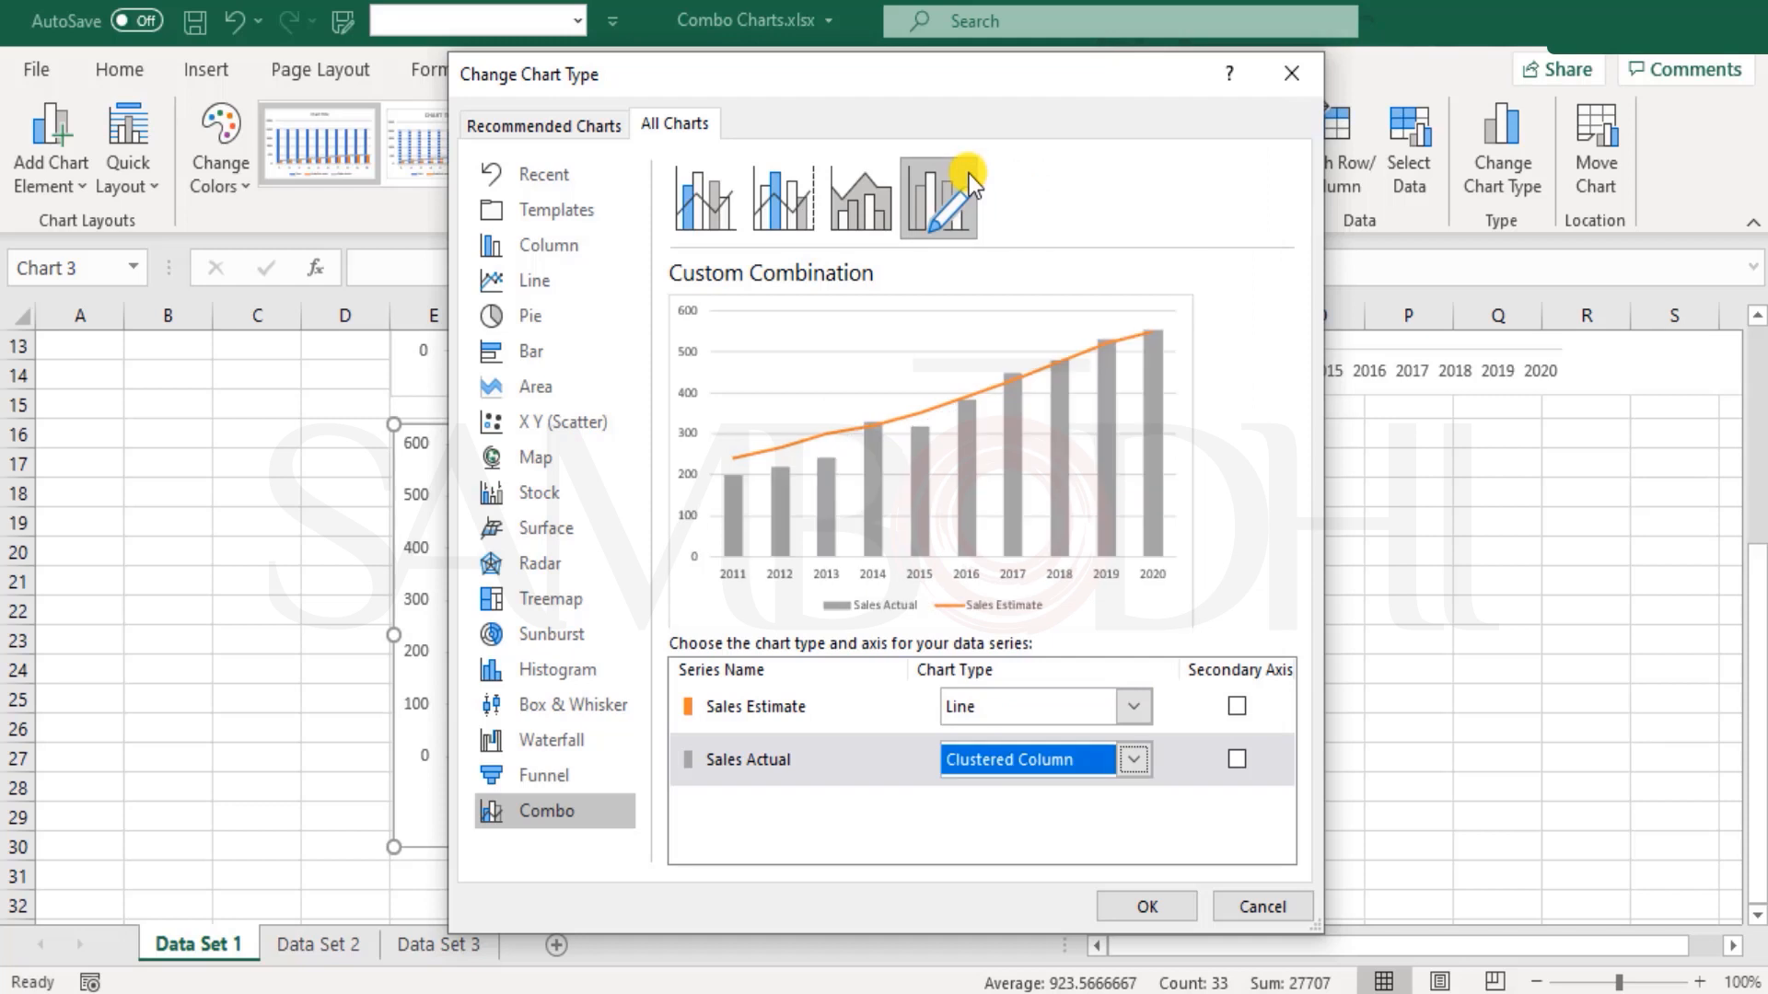
click(1147, 907)
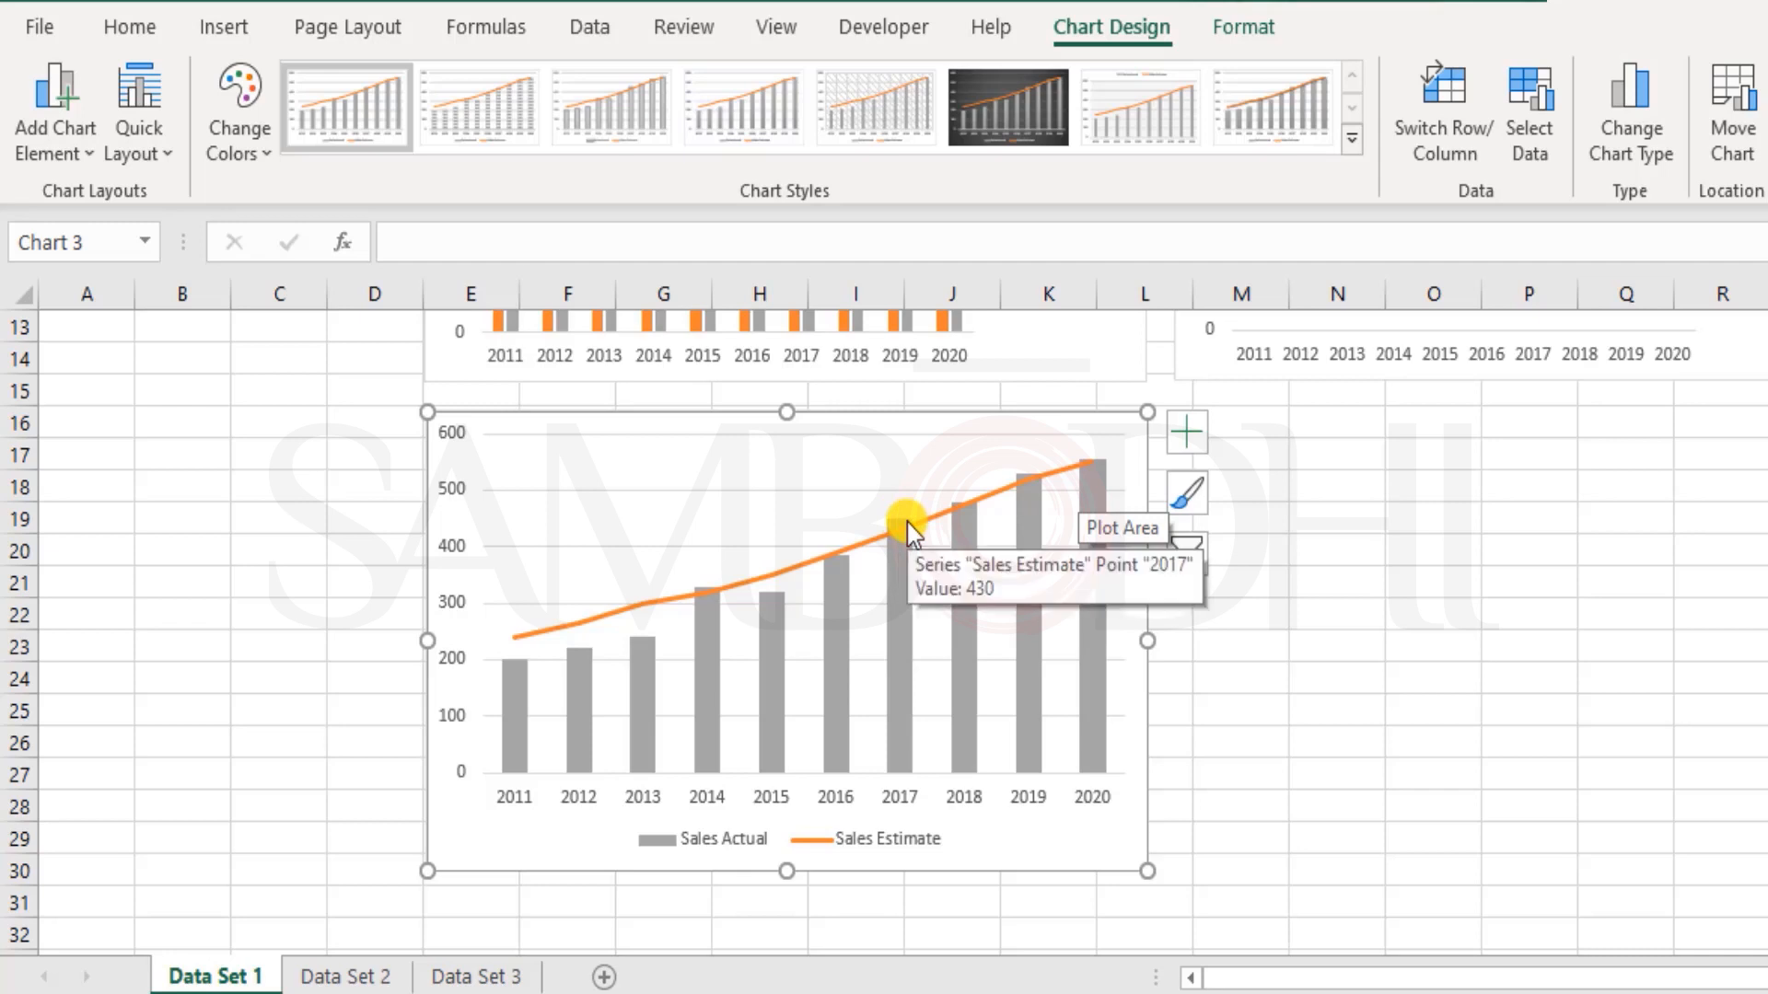
click(1443, 513)
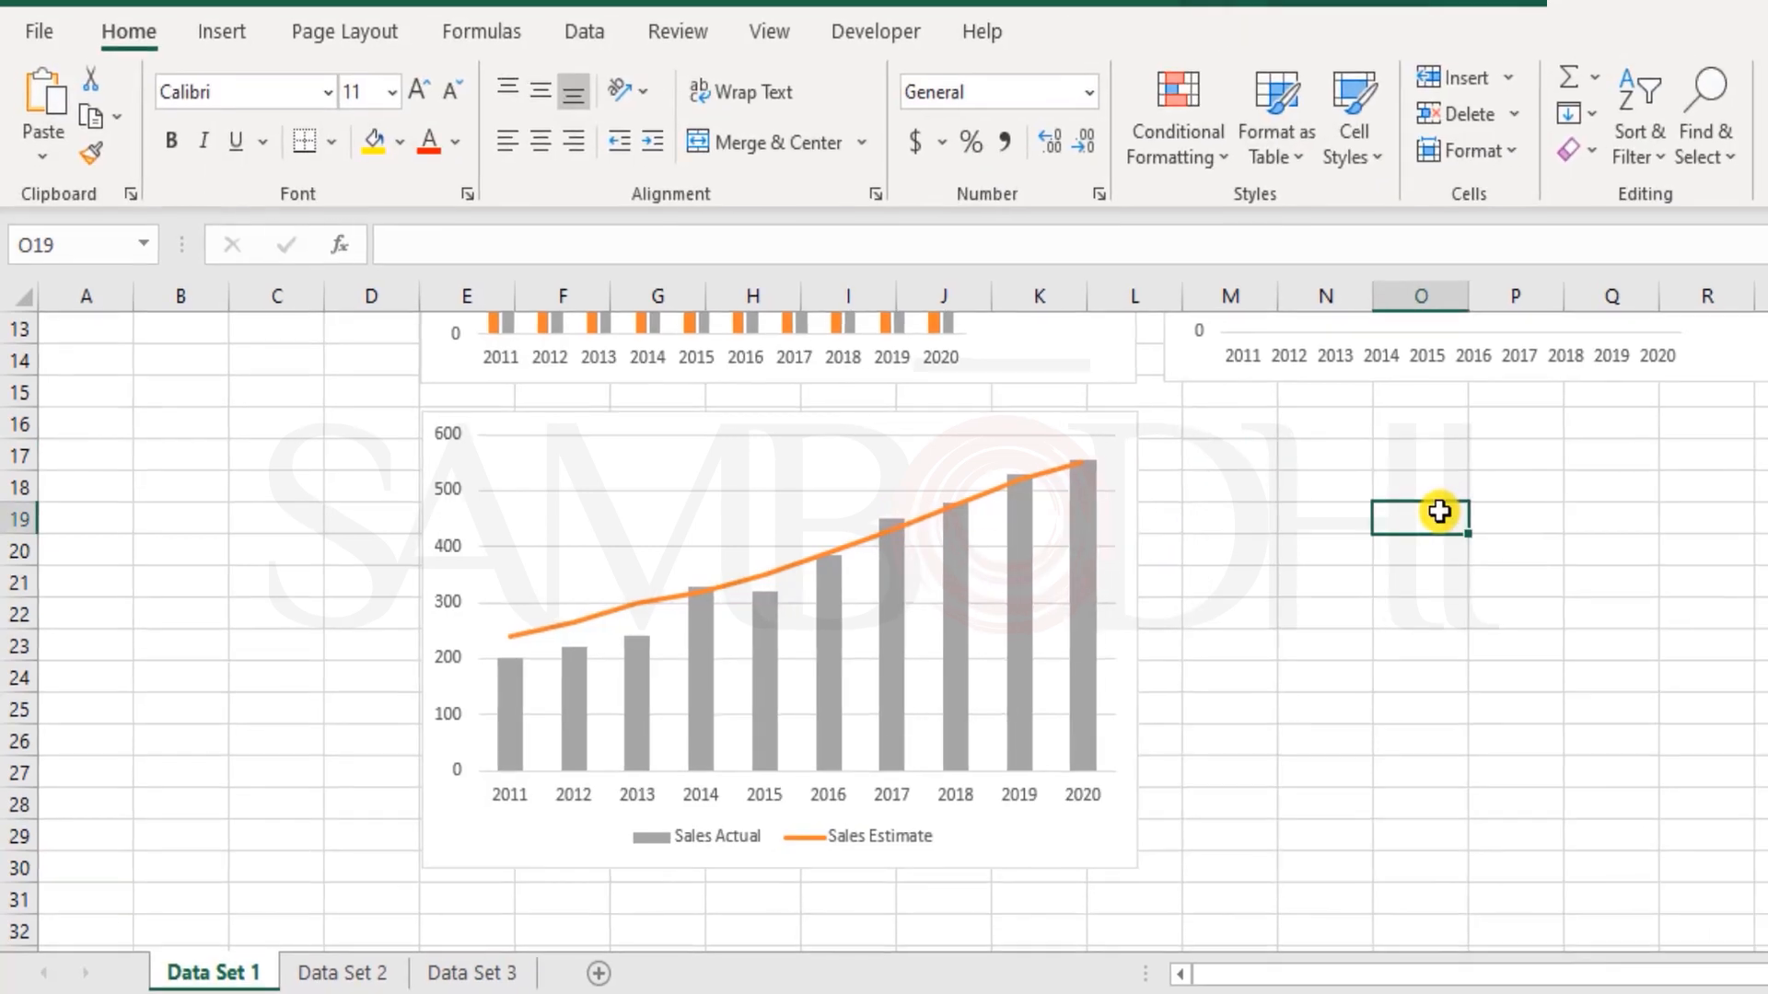
Step: Review the yearly estimate and actual figures in A1:C11 of Data Set 1 alongside the charts, down to the 2020 row
scroll(1432, 553, up, 4)
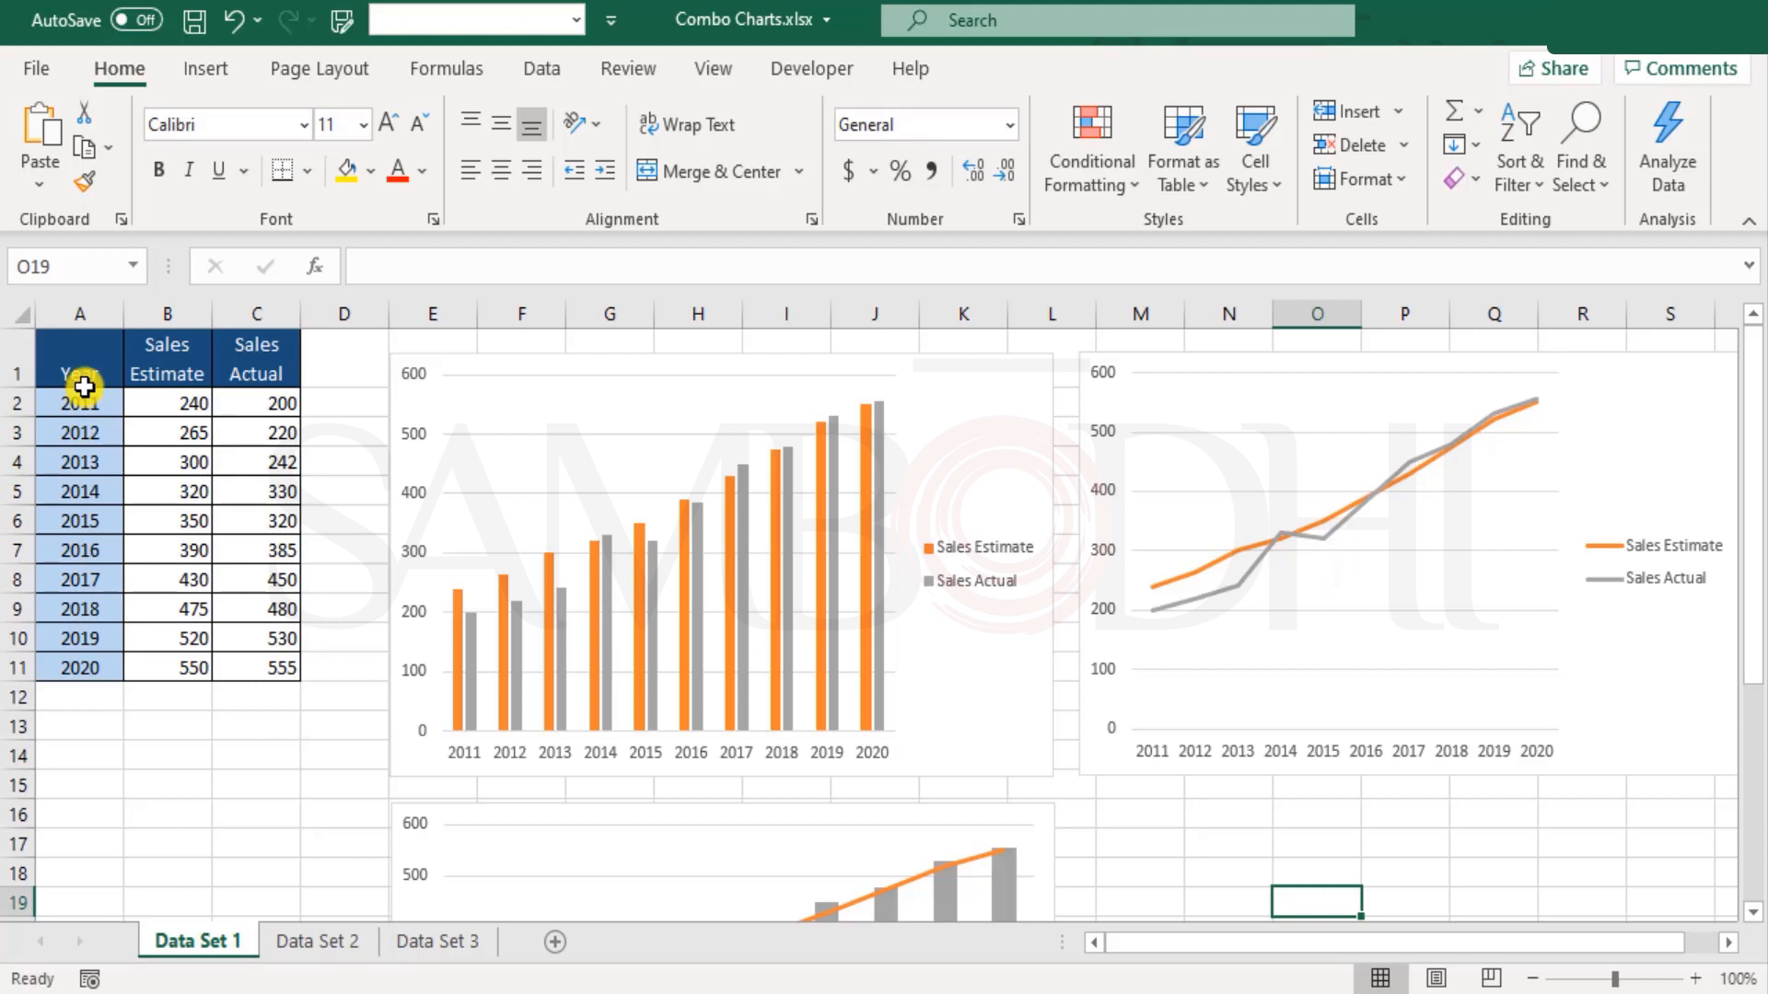
click(82, 359)
mouse_move(659, 637)
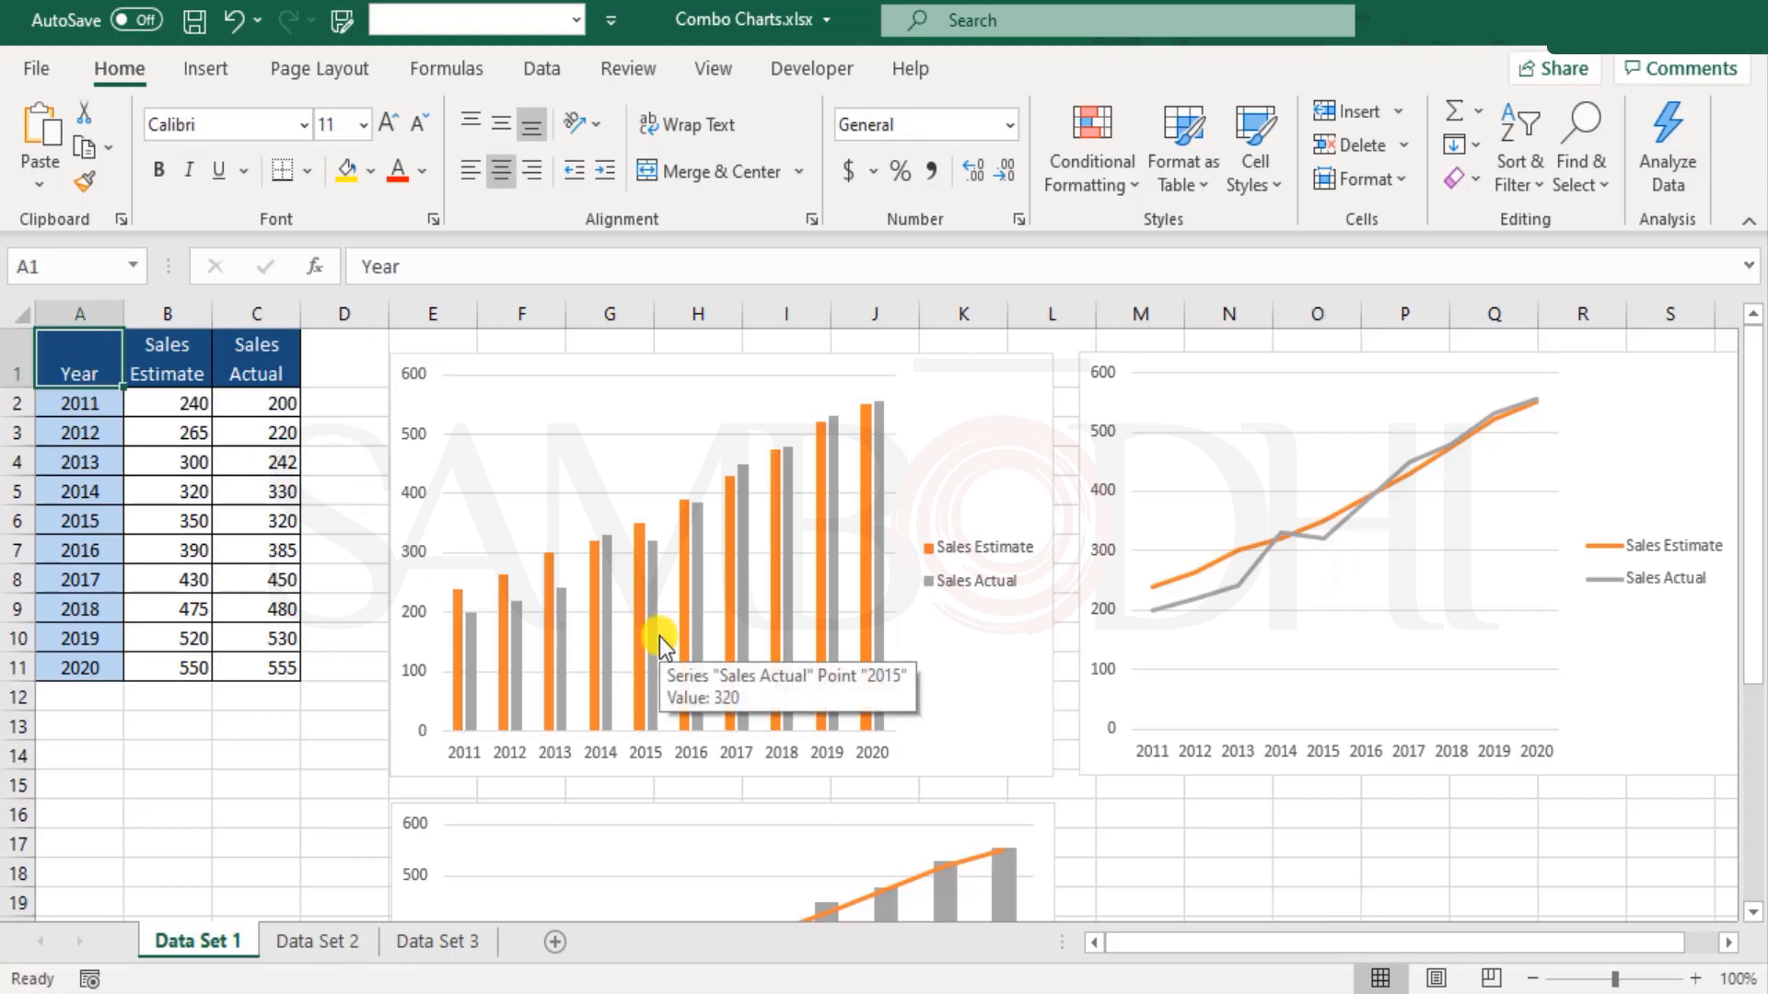
mouse_move(81, 363)
mouse_down()
mouse_move(225, 505)
mouse_move(276, 663)
mouse_up()
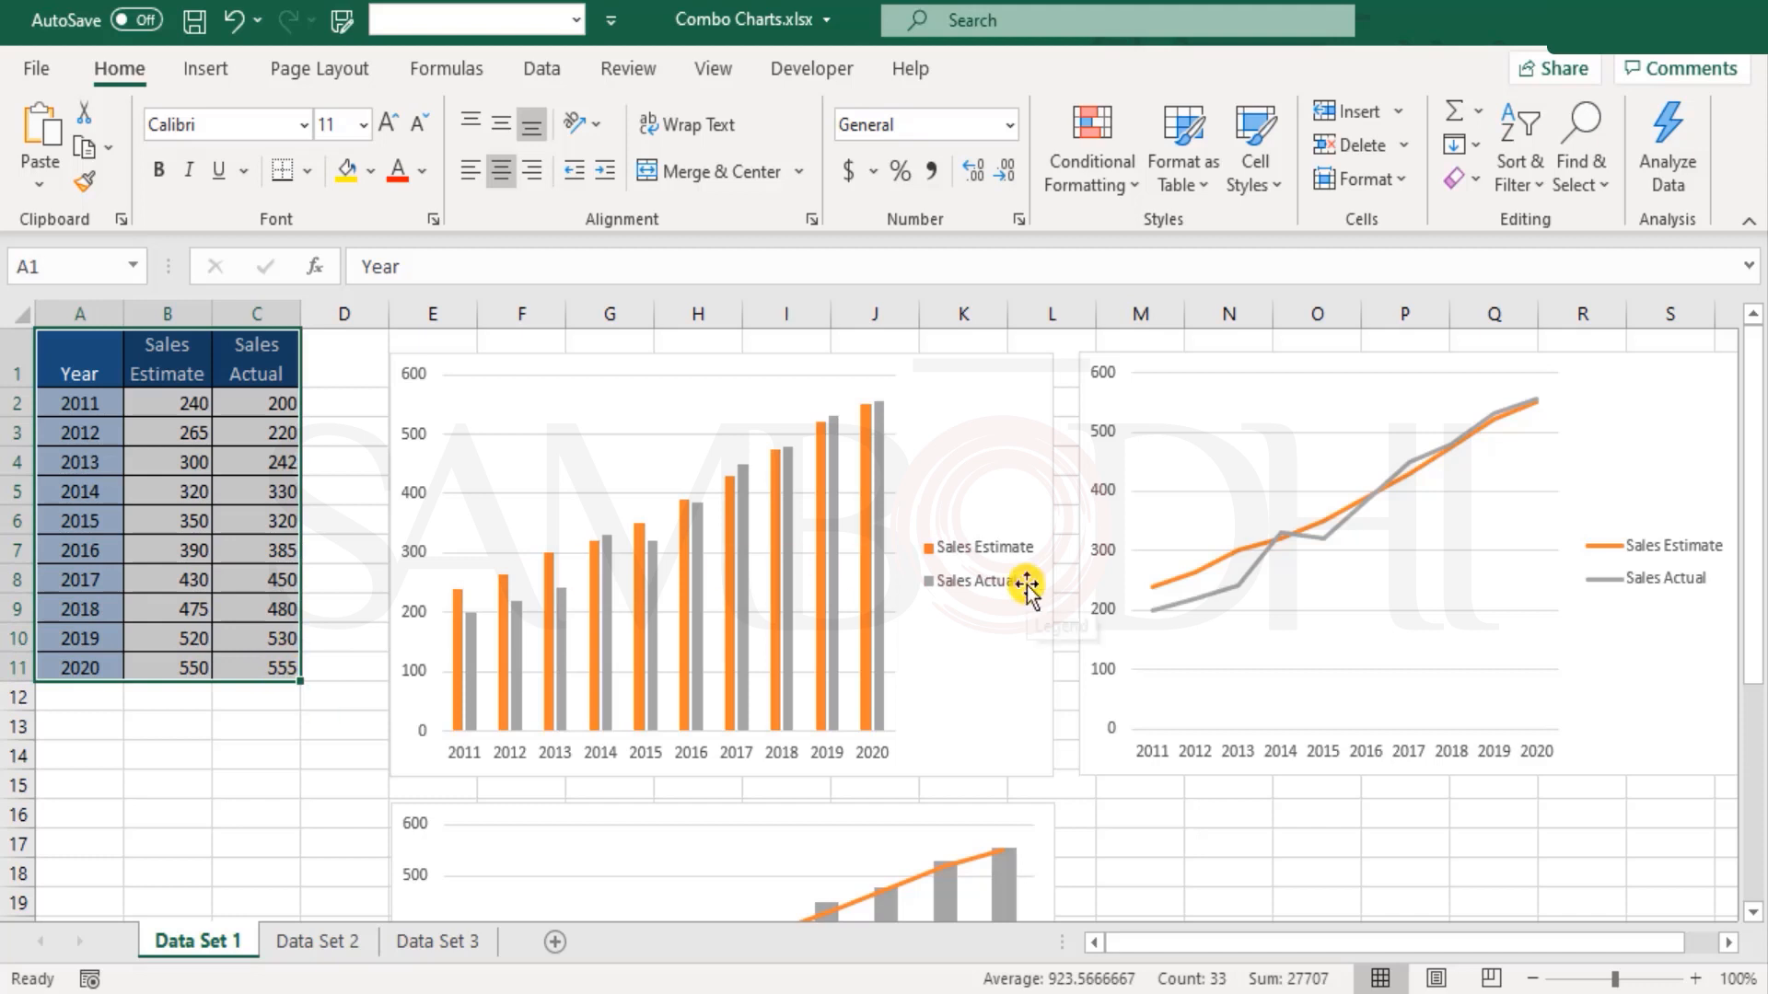
click(71, 367)
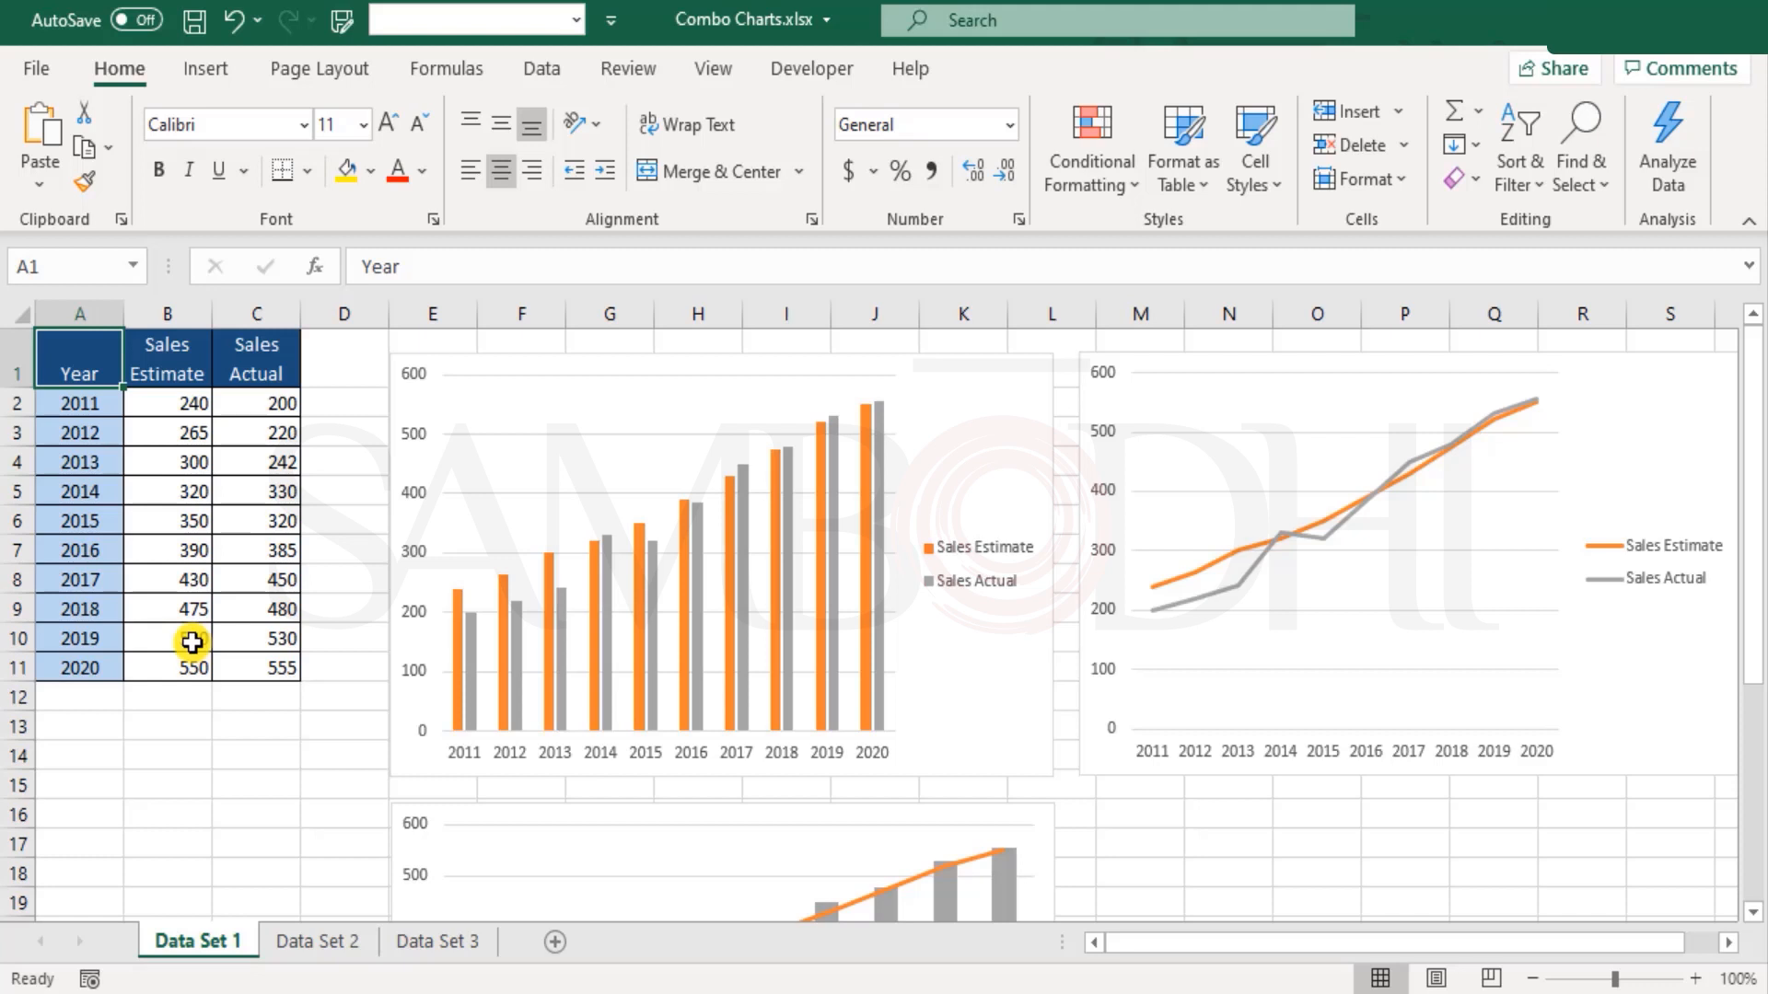
click(98, 402)
click(103, 669)
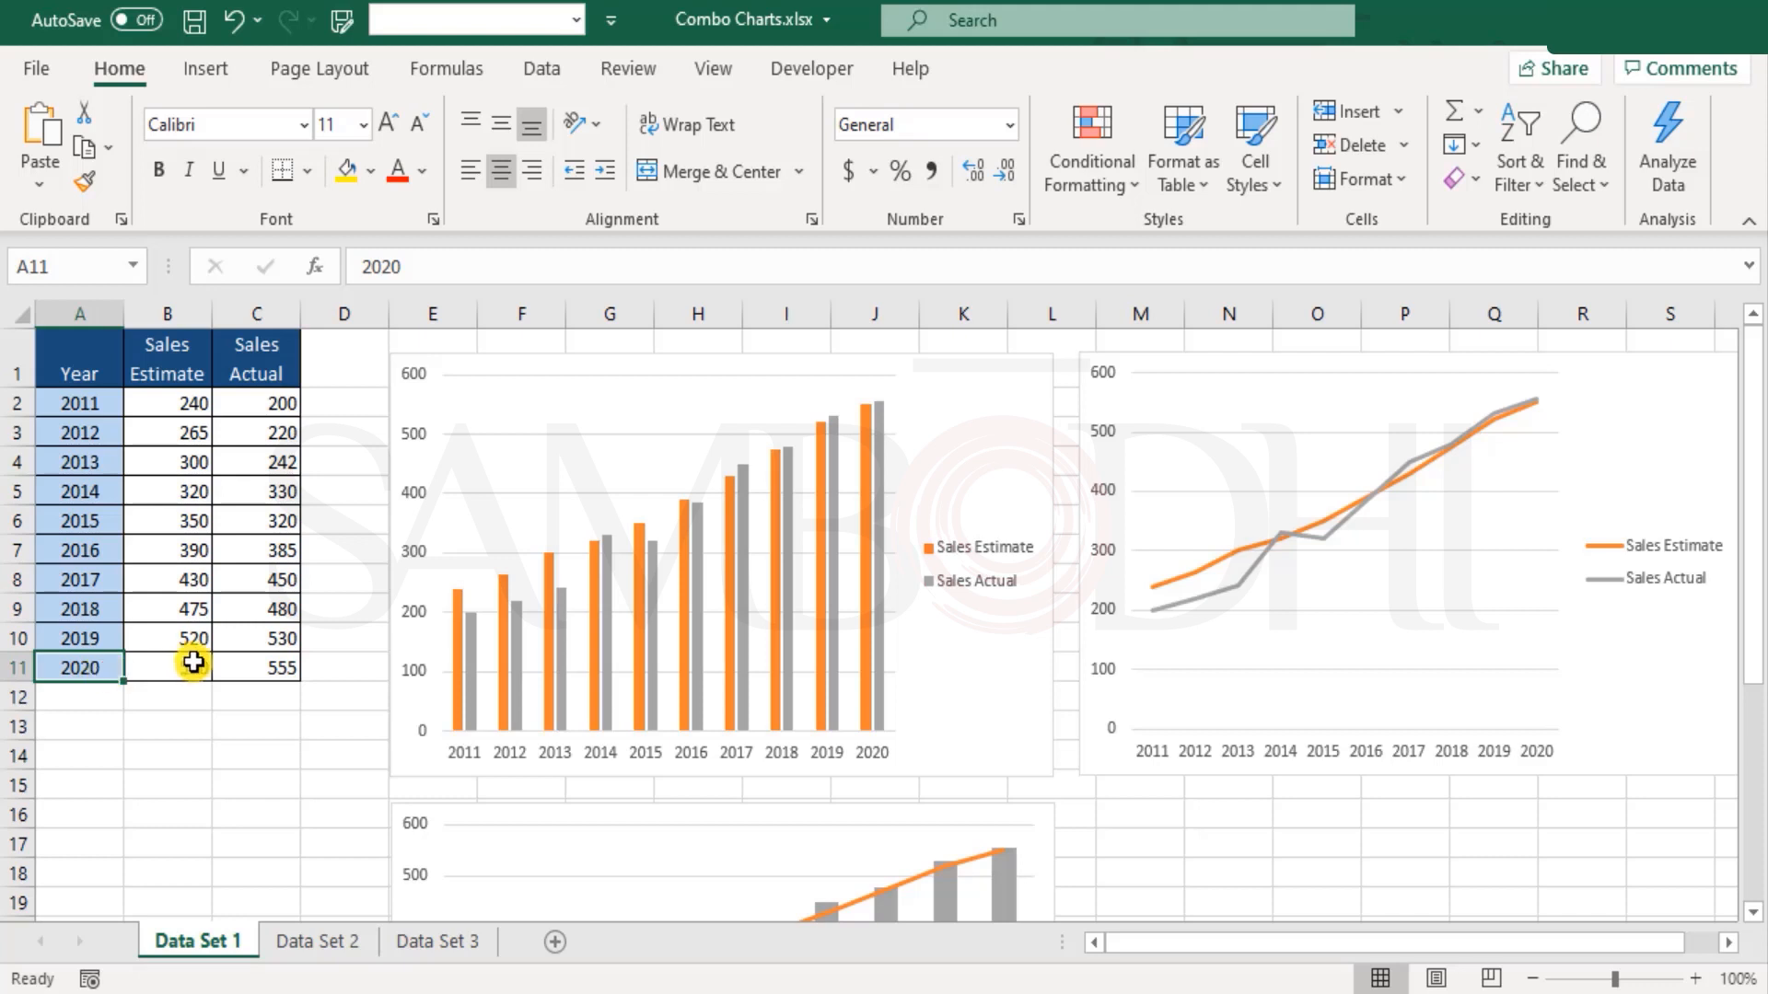
click(265, 670)
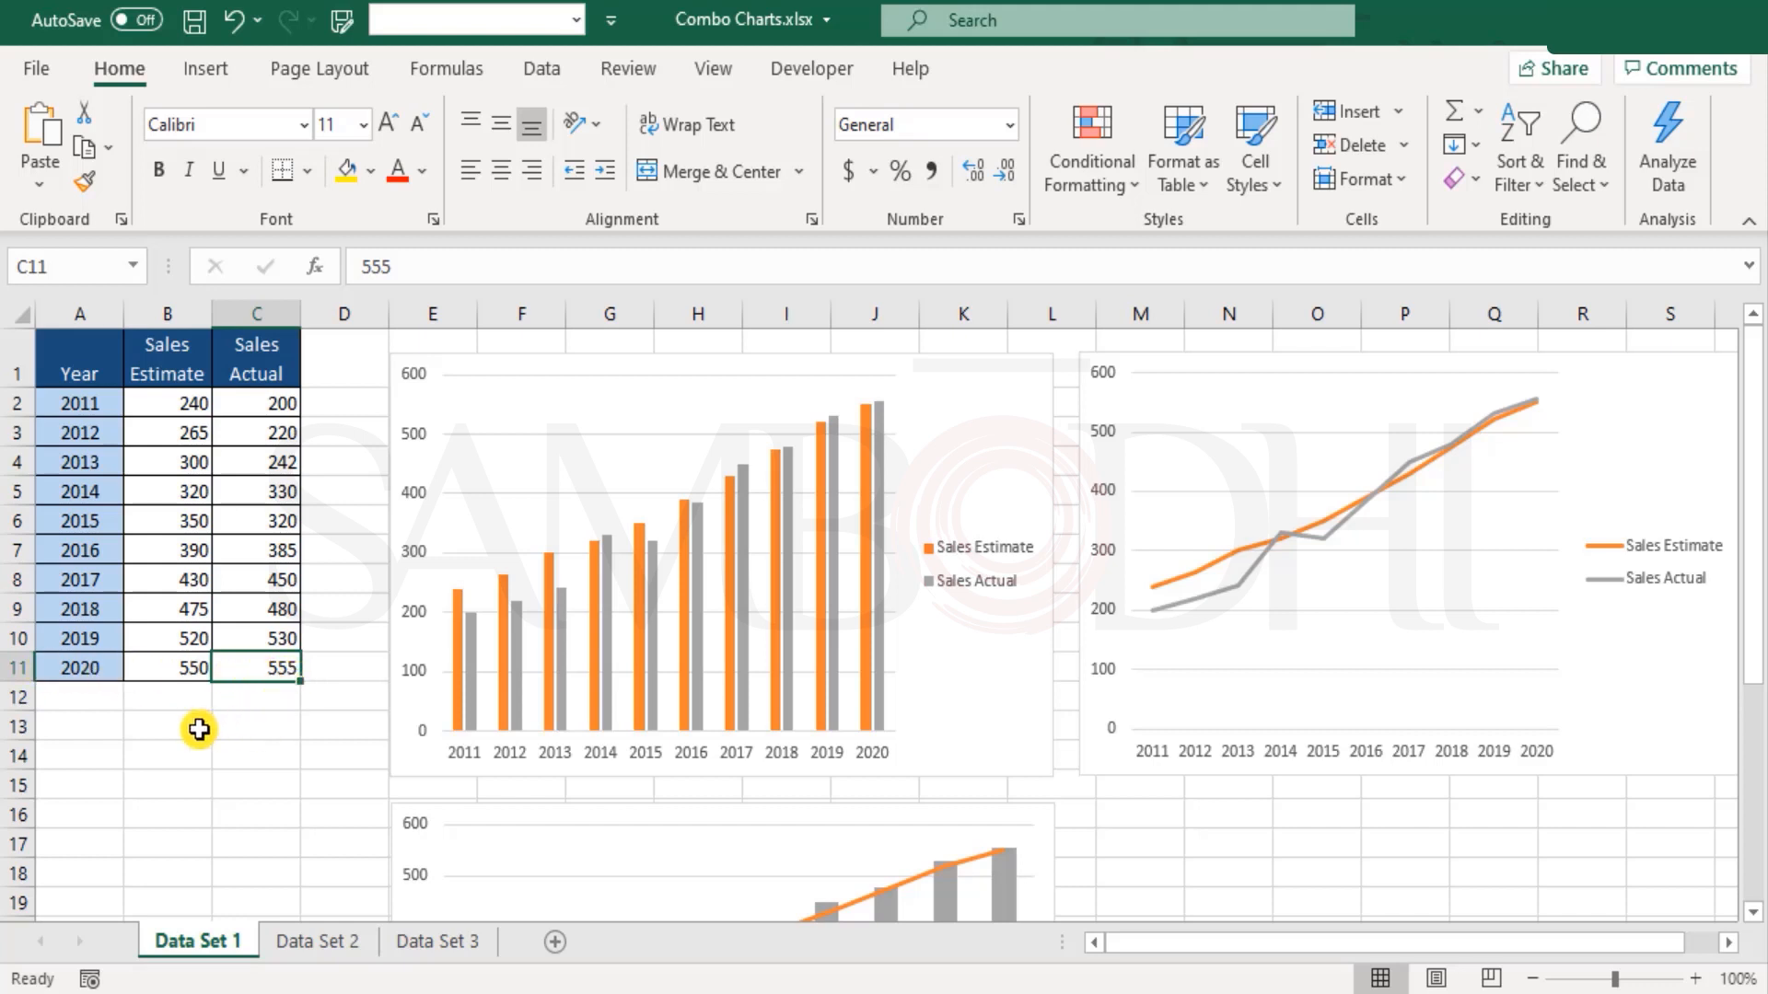
click(88, 671)
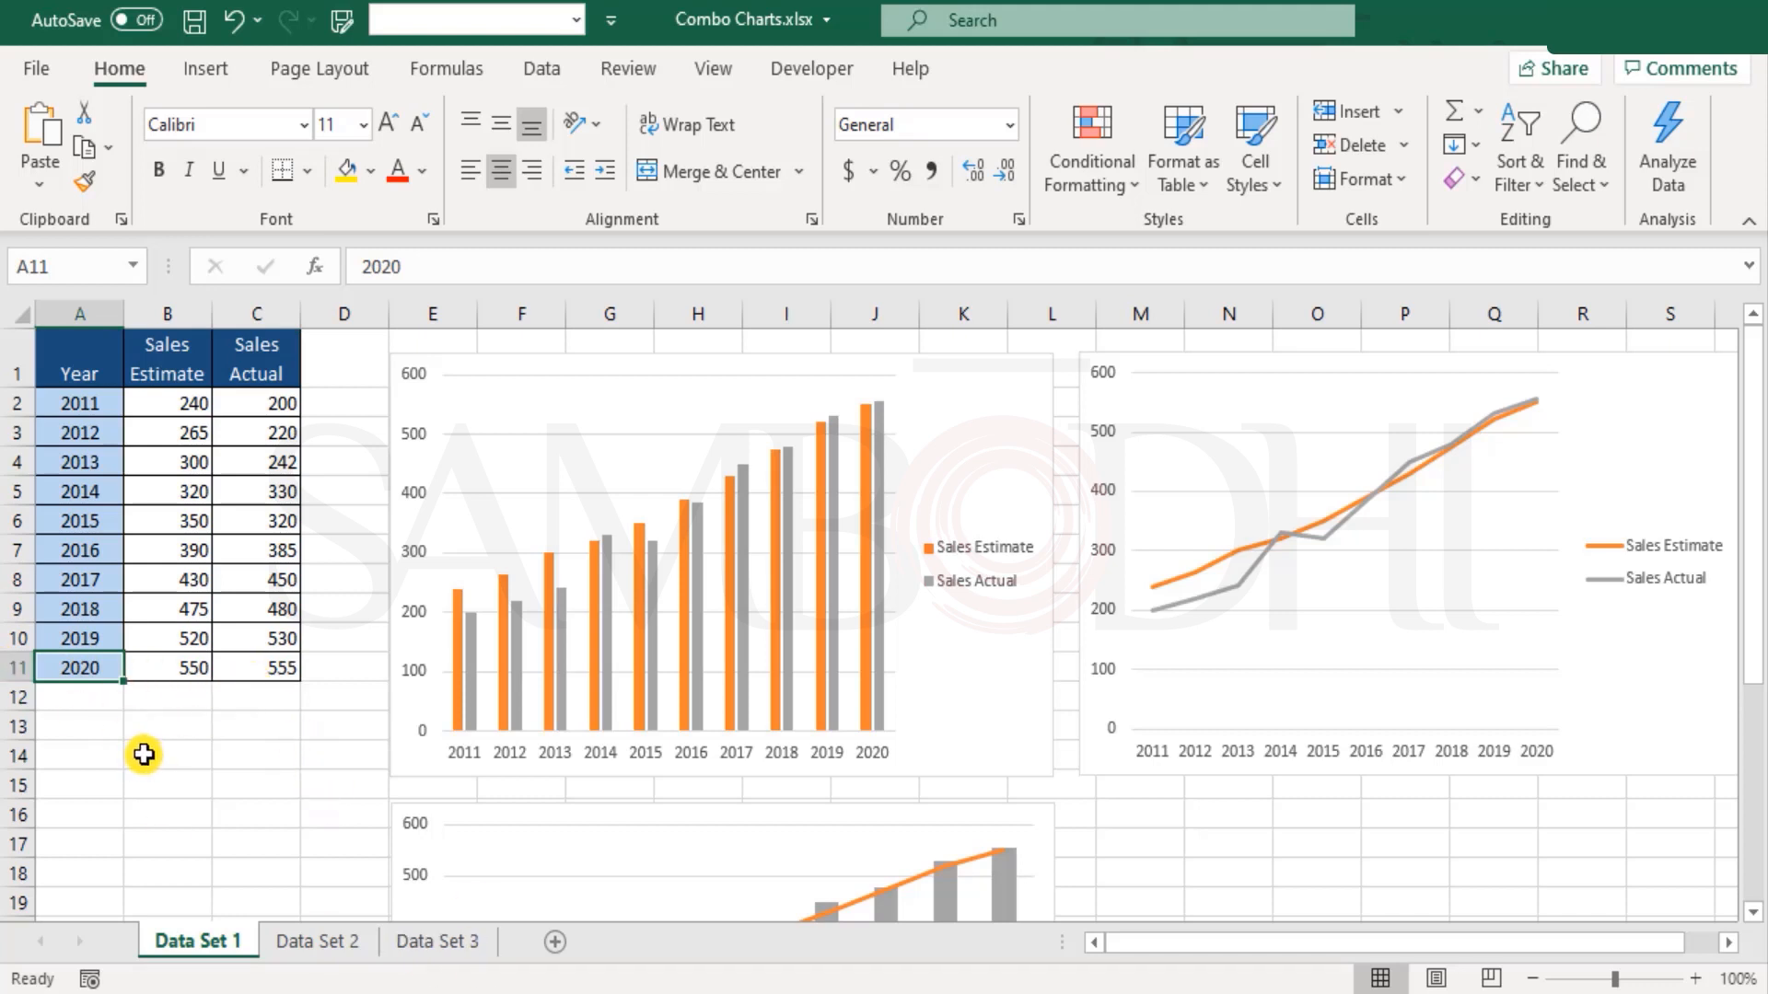
click(249, 658)
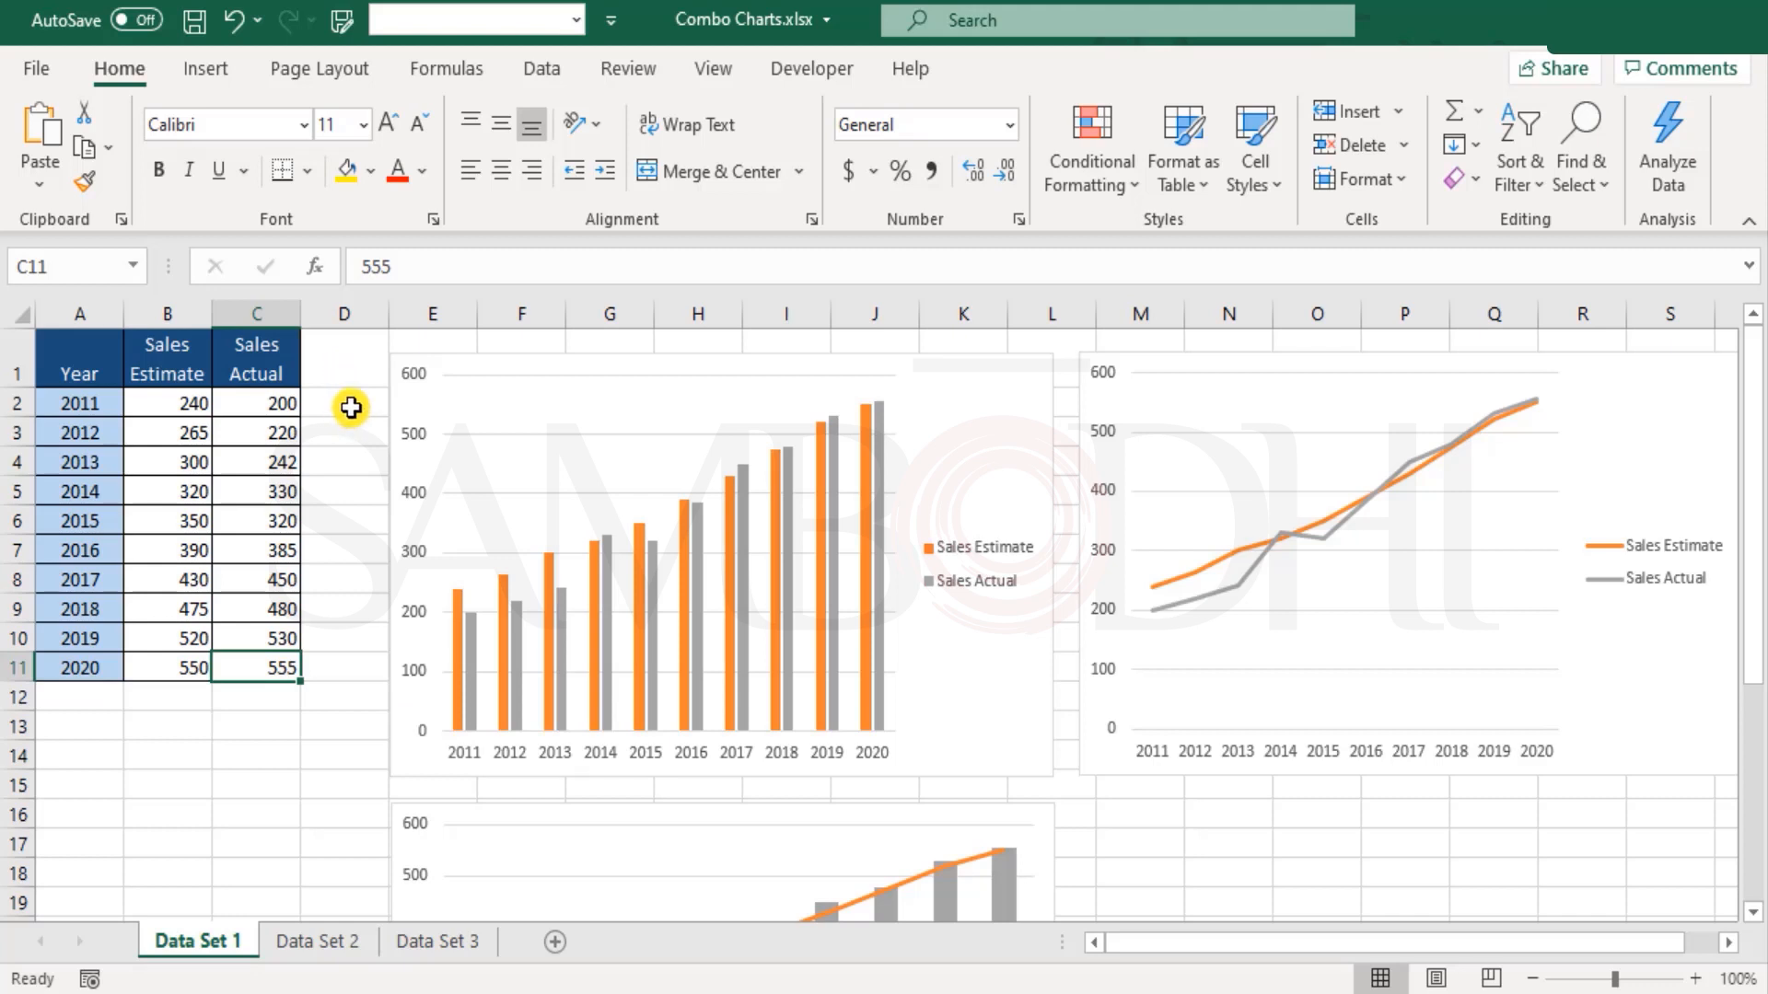
Step: Compare the Sales ($ mn.) column on the Data Set 2 sheet with Data Set 1's Sales Actual column, and examine the Sale Volume column
click(311, 943)
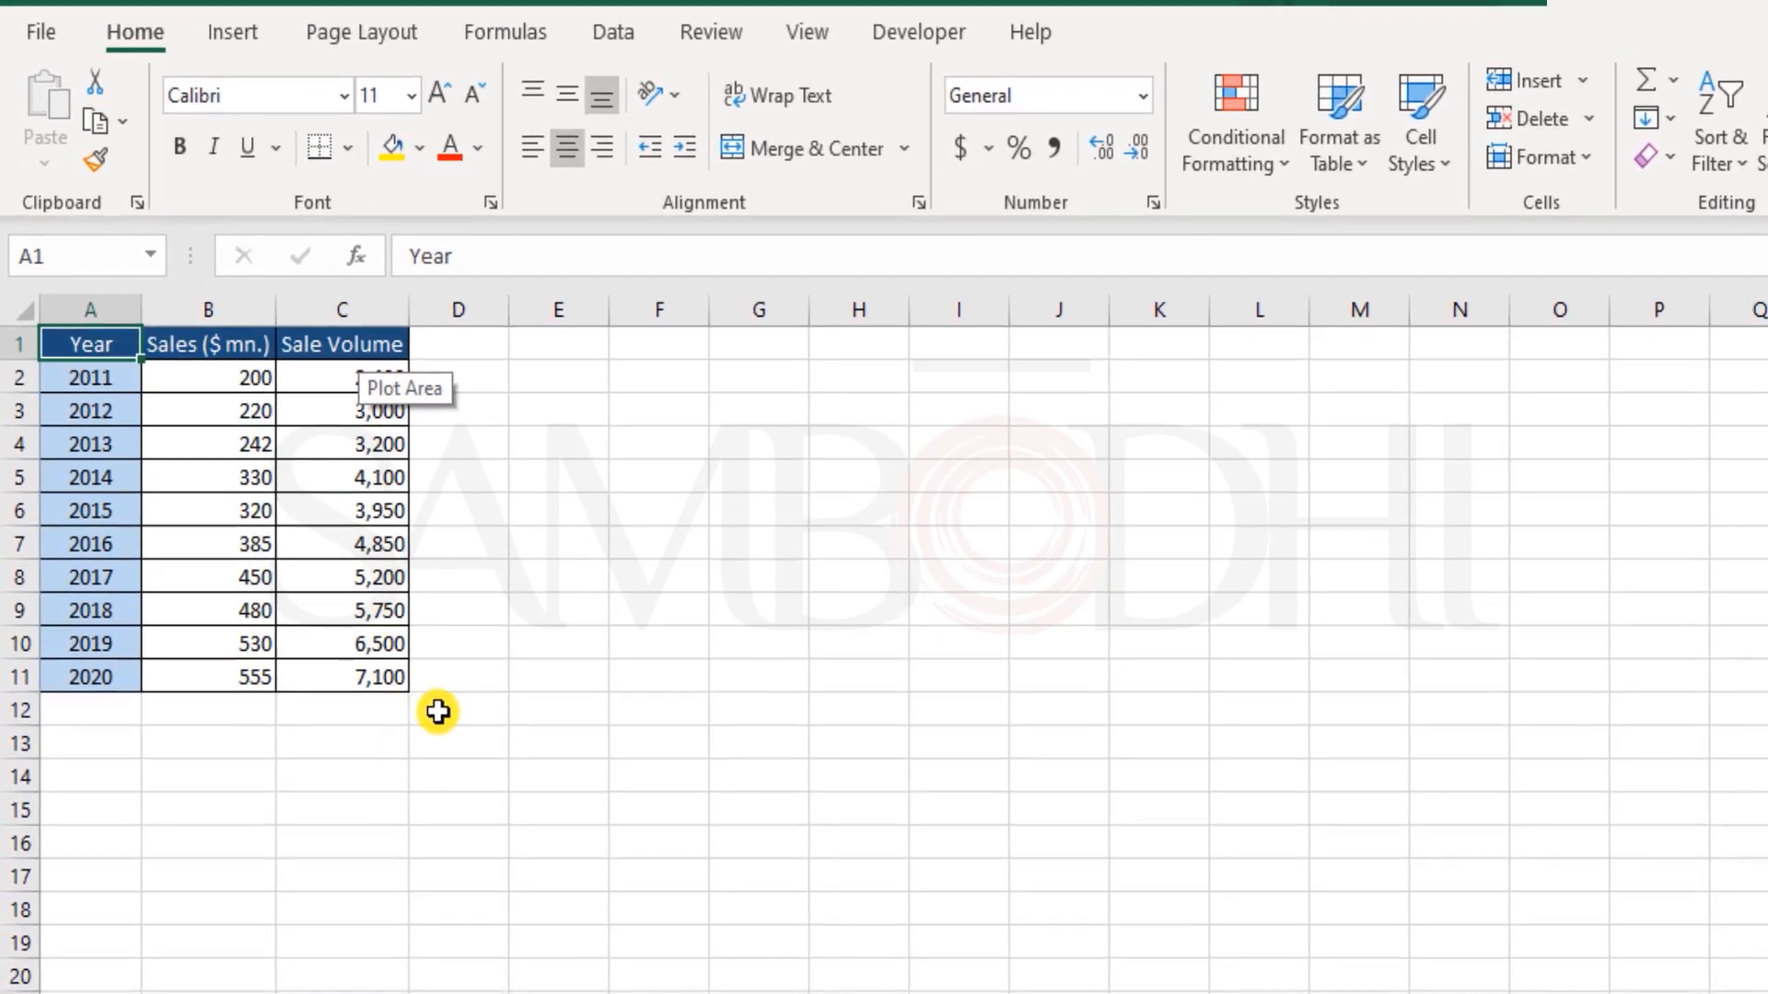
drag(221, 339, 225, 687)
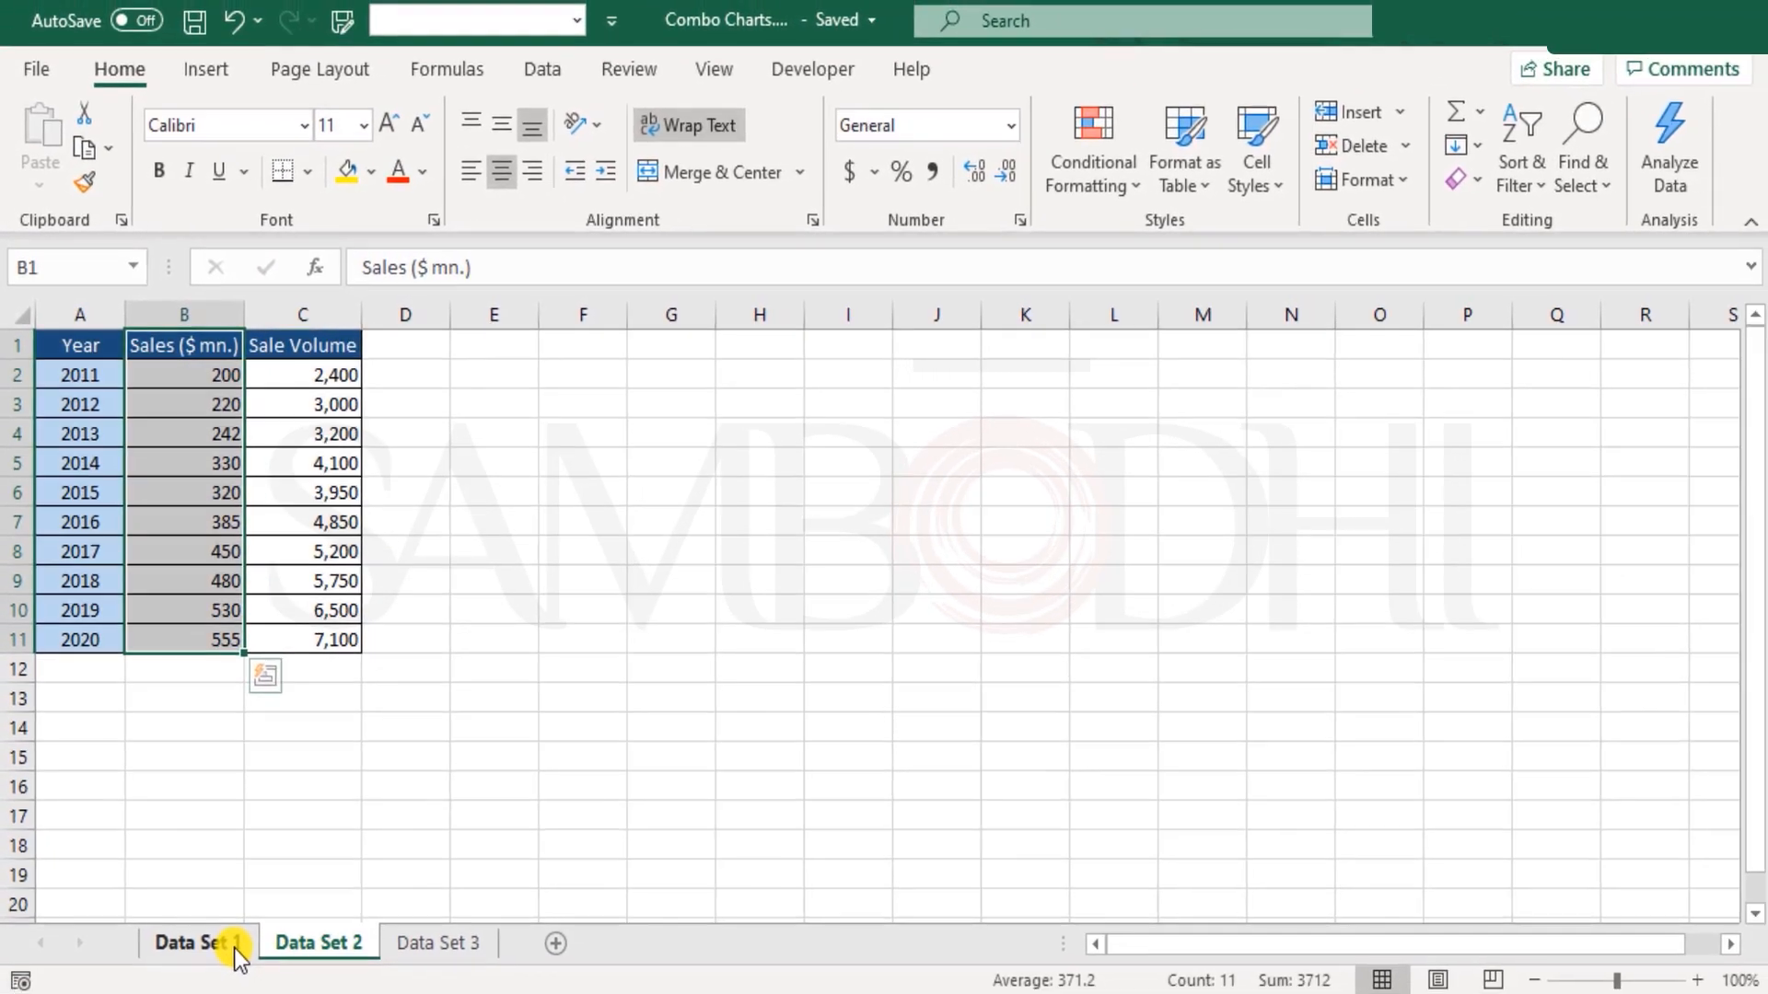
click(234, 949)
drag(280, 345, 268, 655)
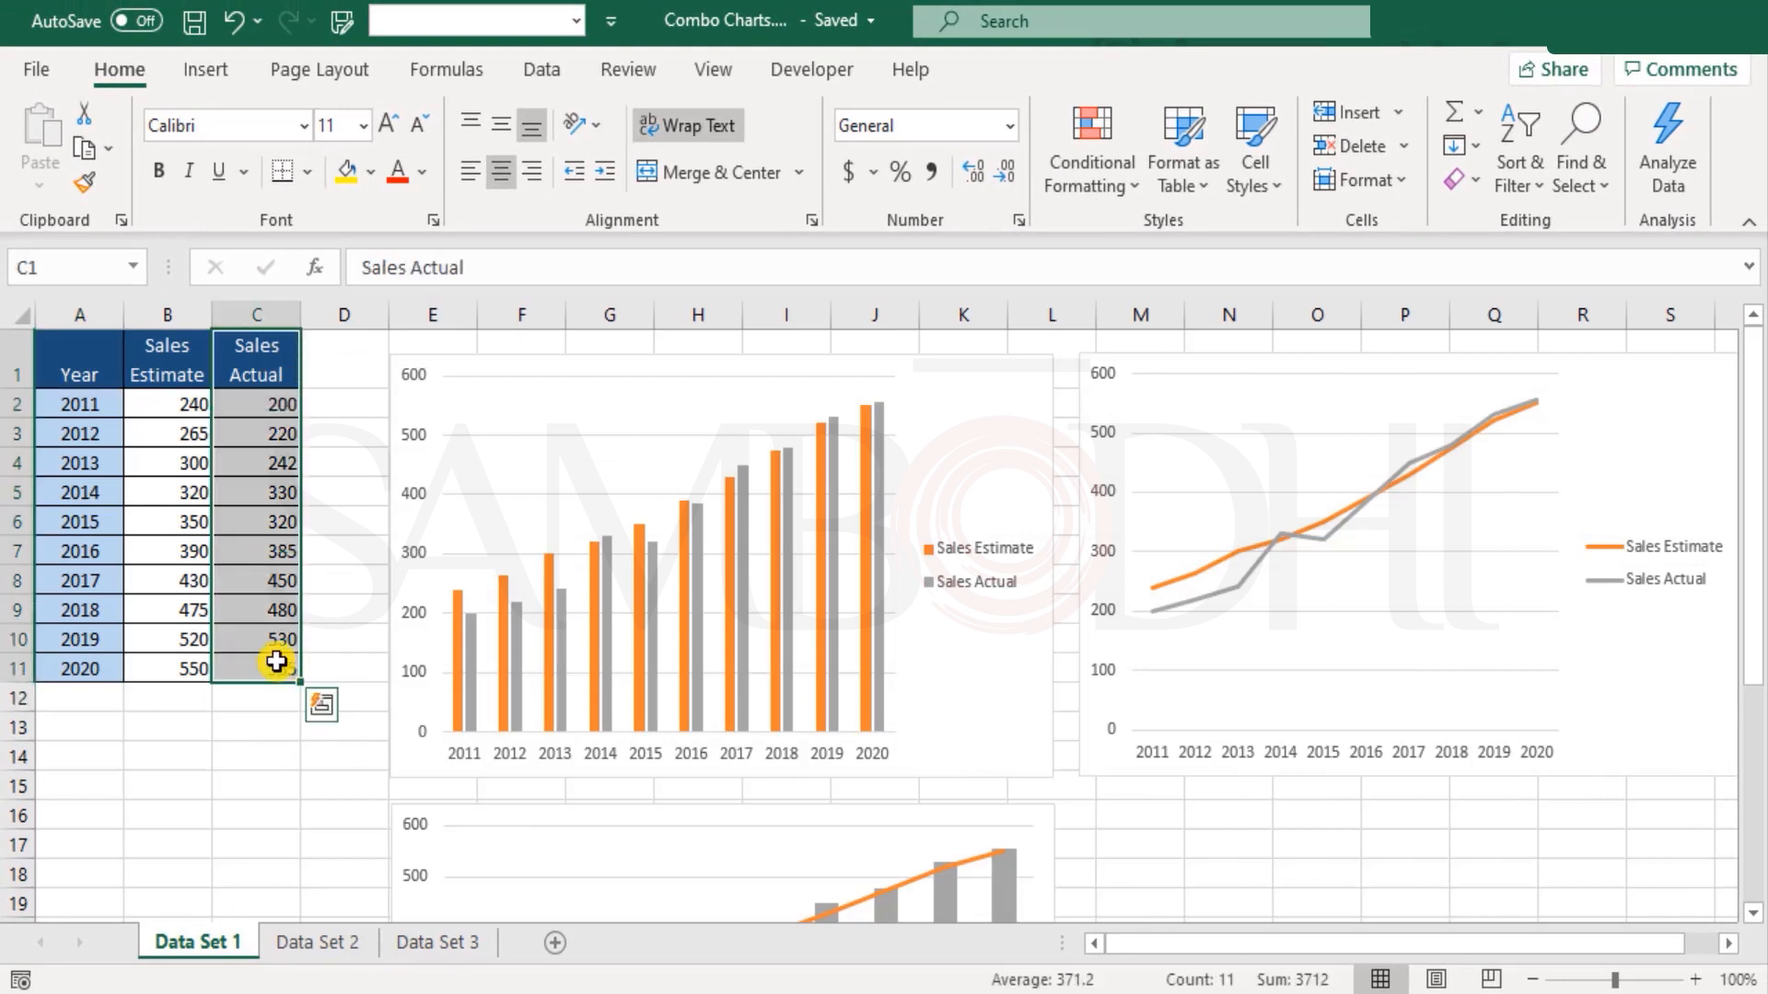
click(79, 349)
click(280, 939)
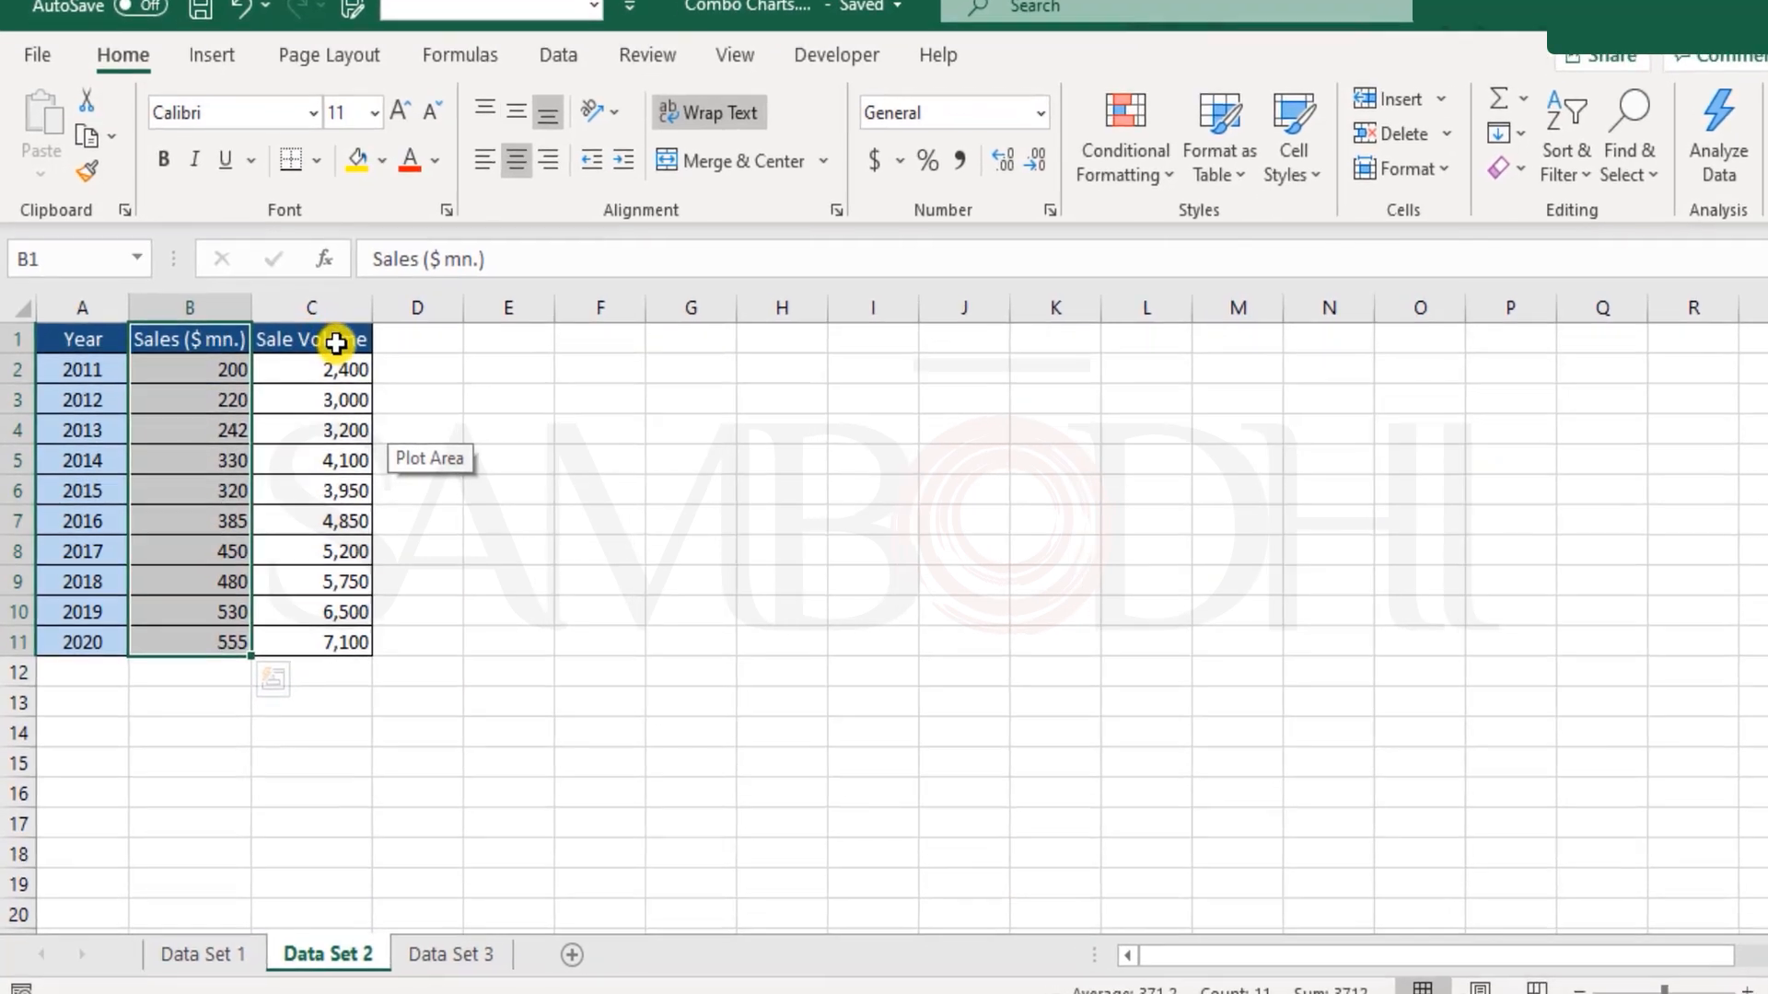
drag(336, 343, 331, 637)
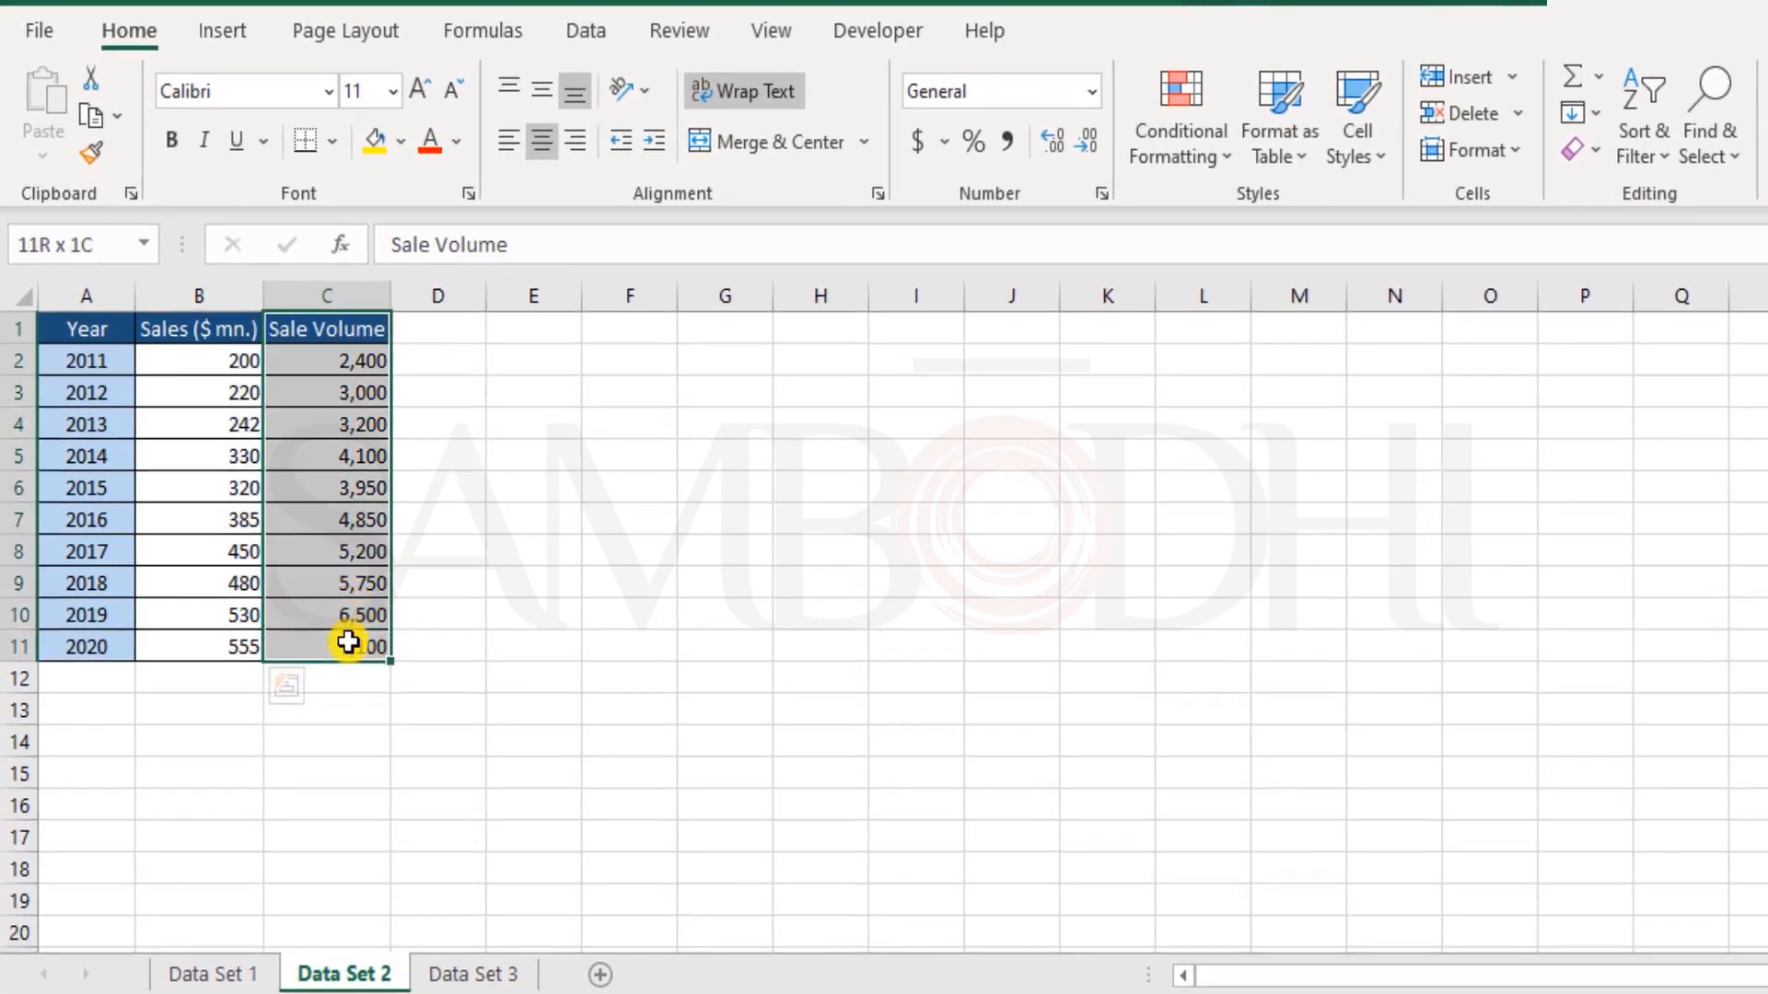
click(441, 601)
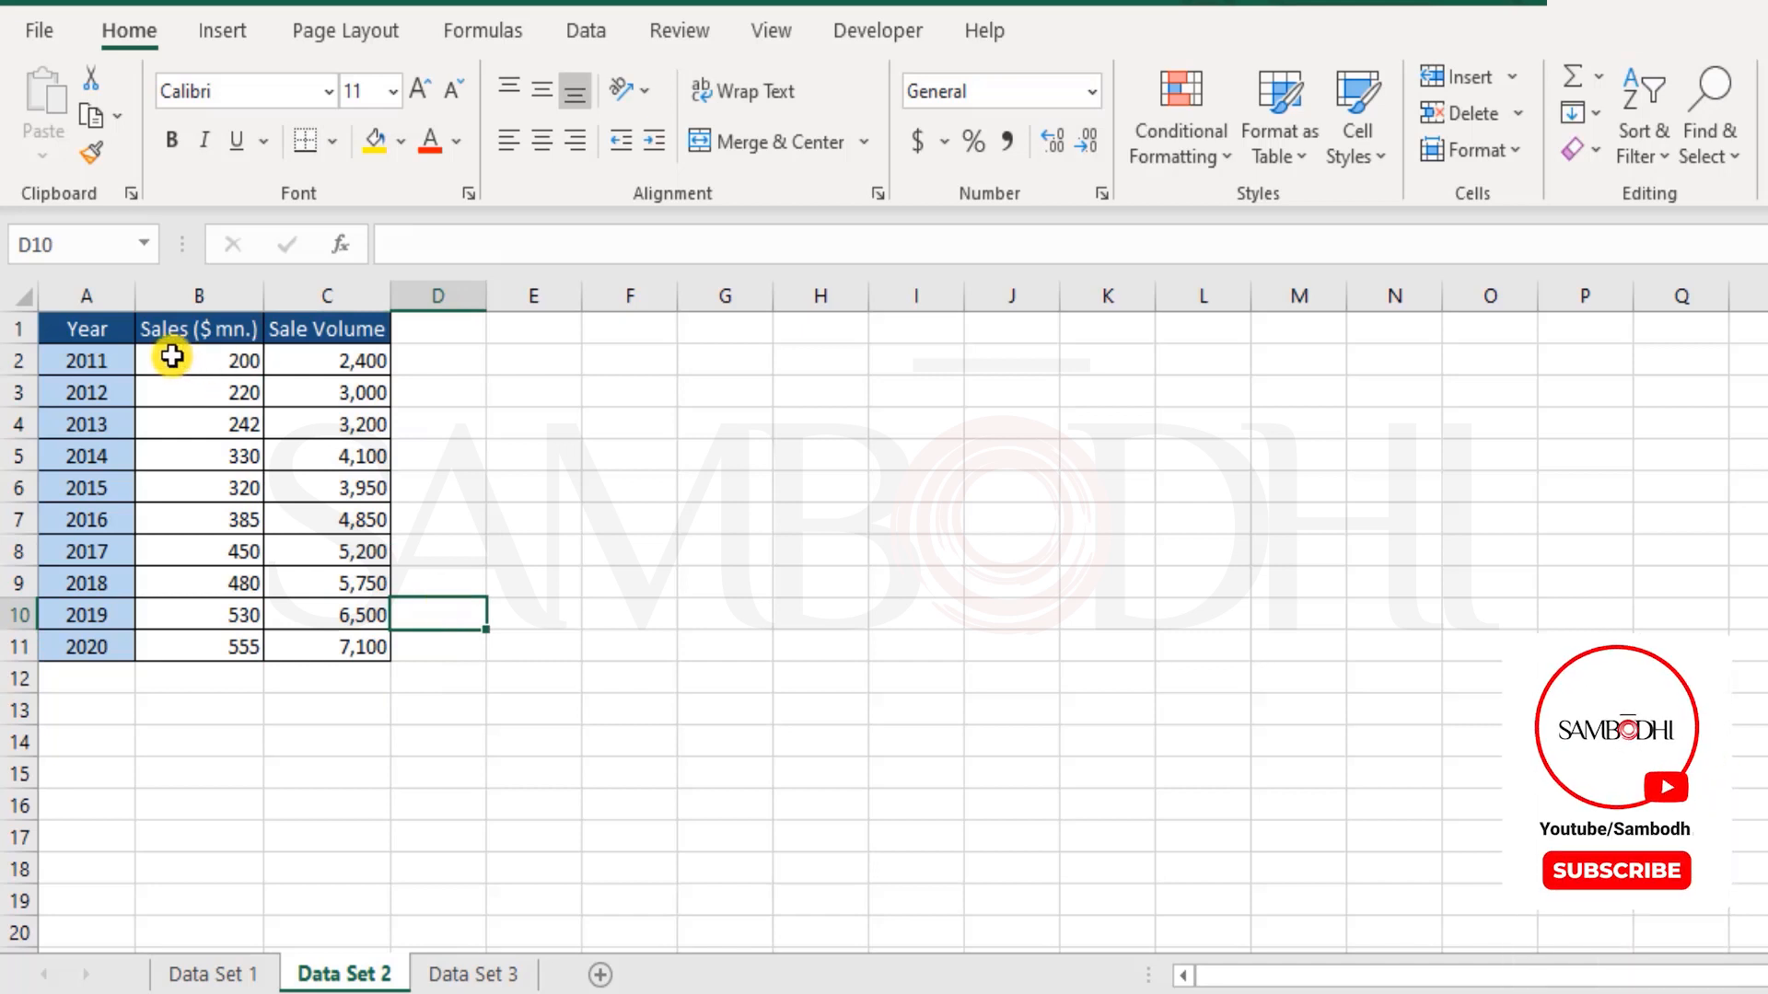
Step: Insert a 2-D clustered column chart from A1:C11 on Data Set 2 and delete its Year series
drag(171, 356, 325, 650)
drag(86, 331, 359, 651)
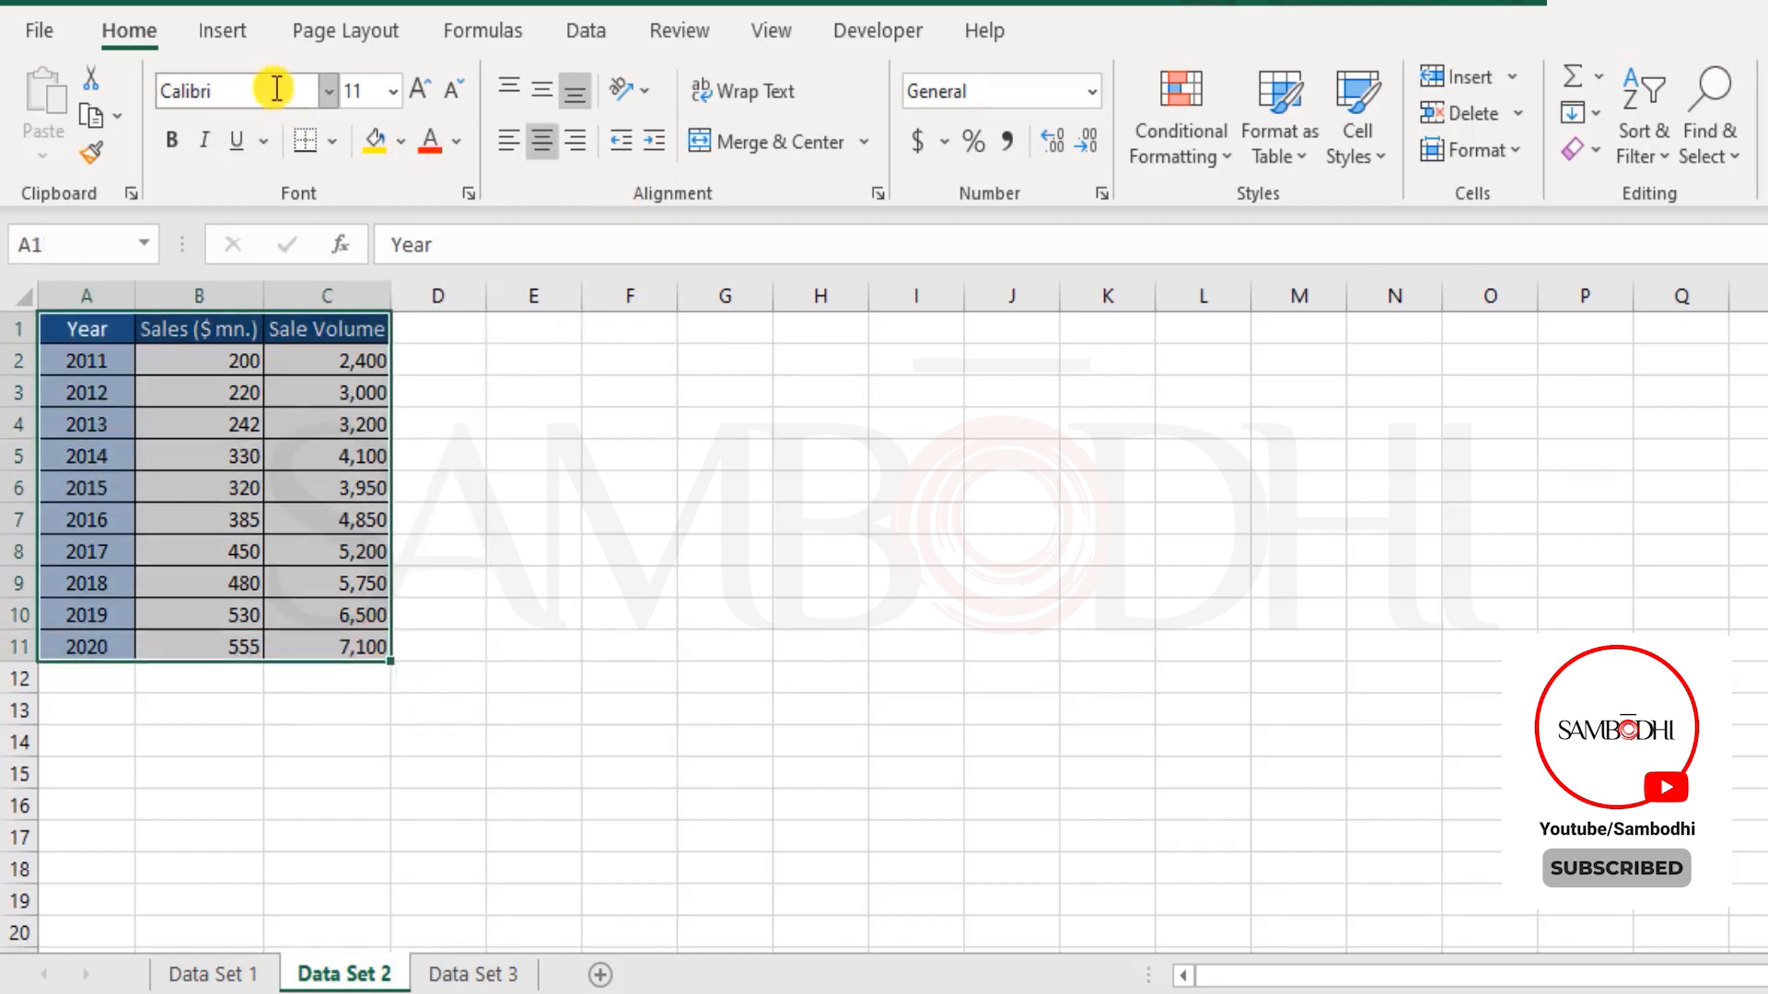
click(238, 29)
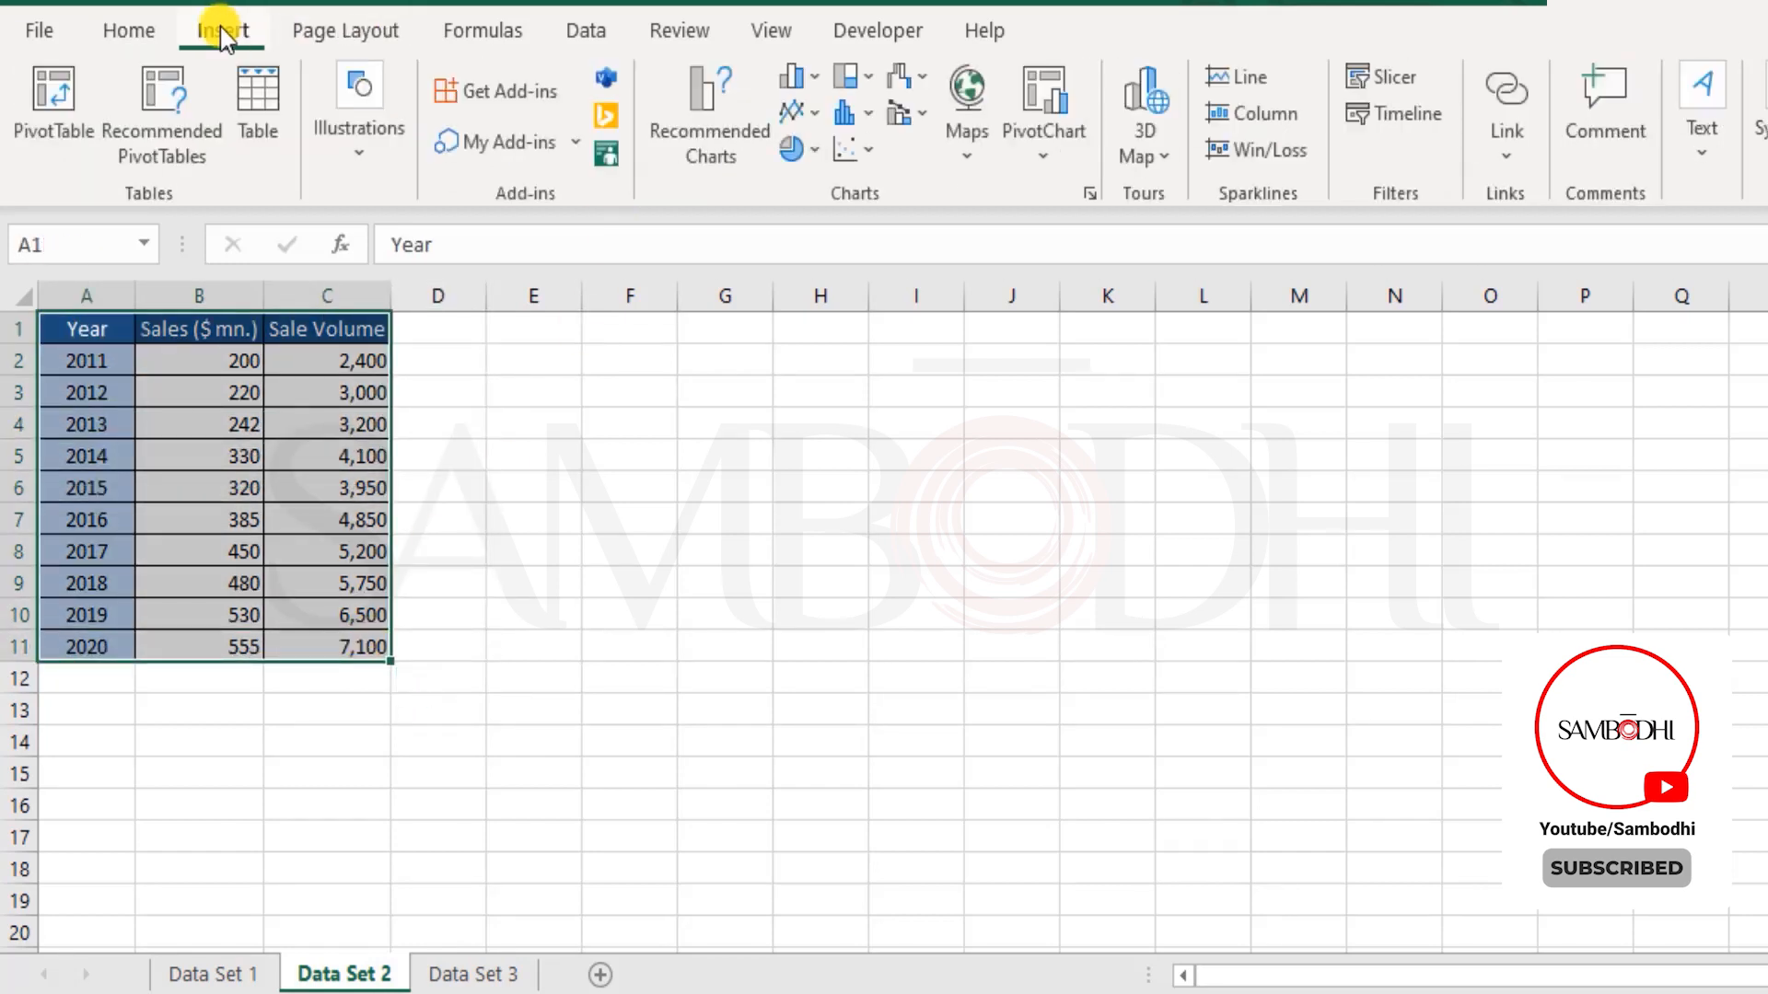
click(816, 81)
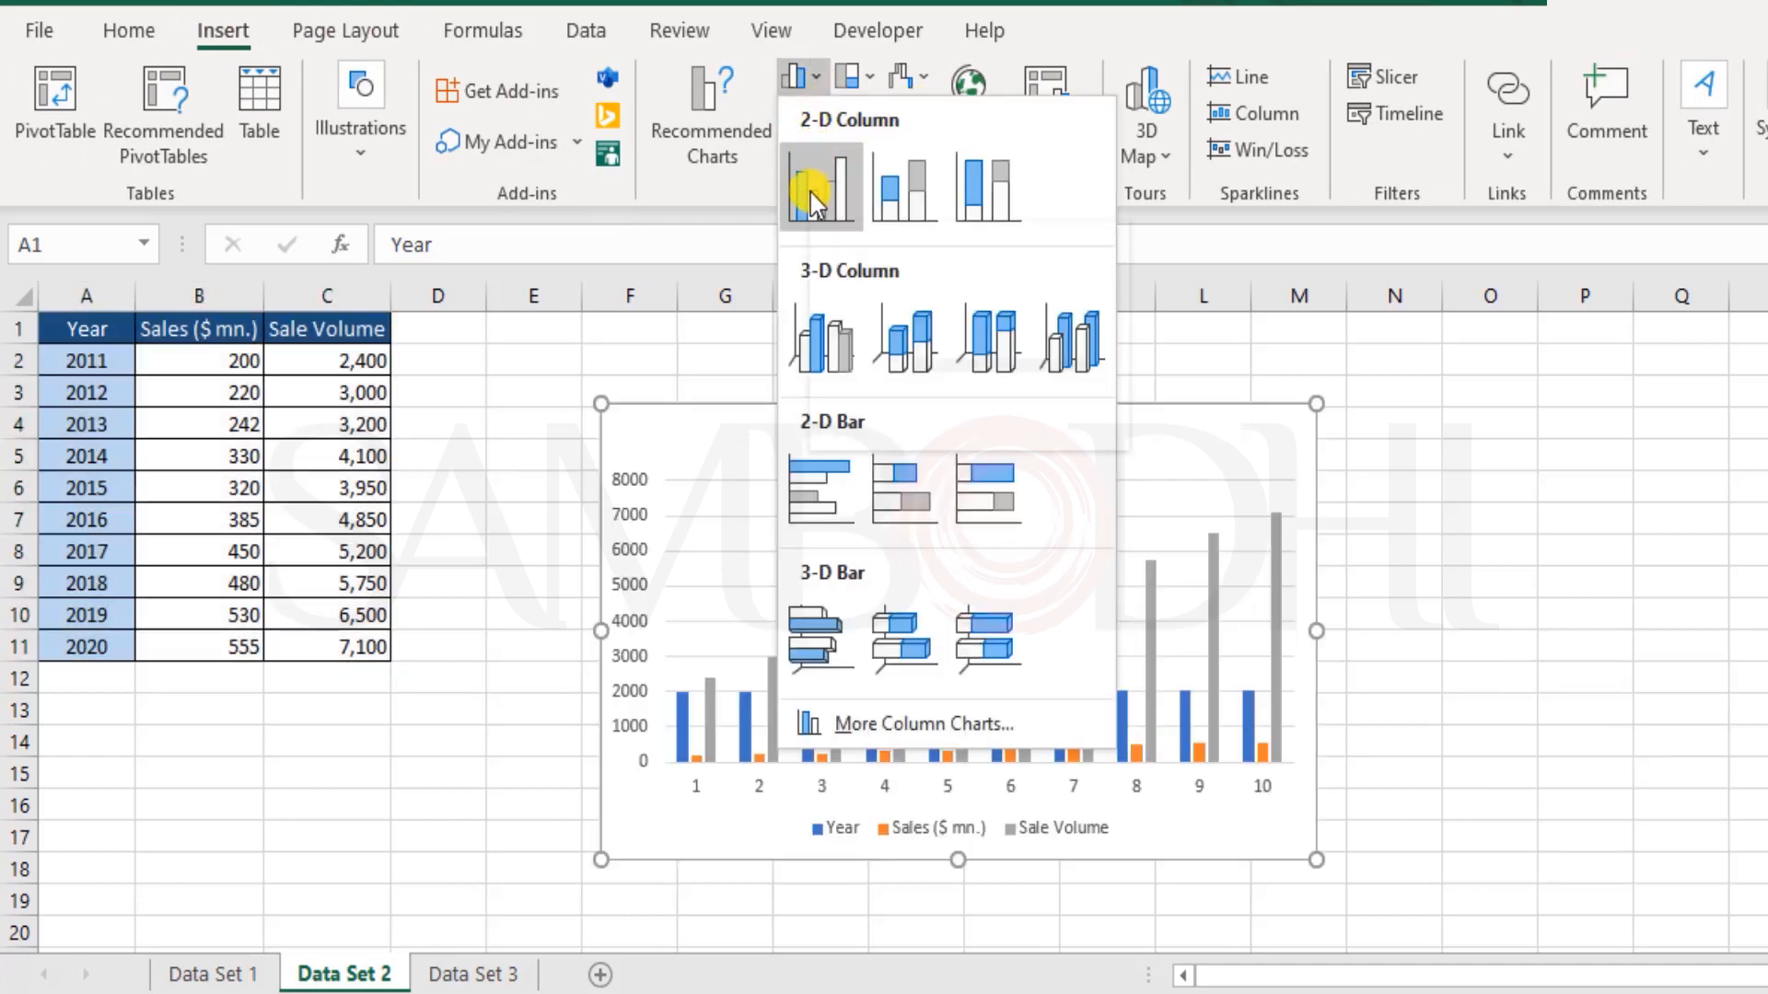
click(816, 197)
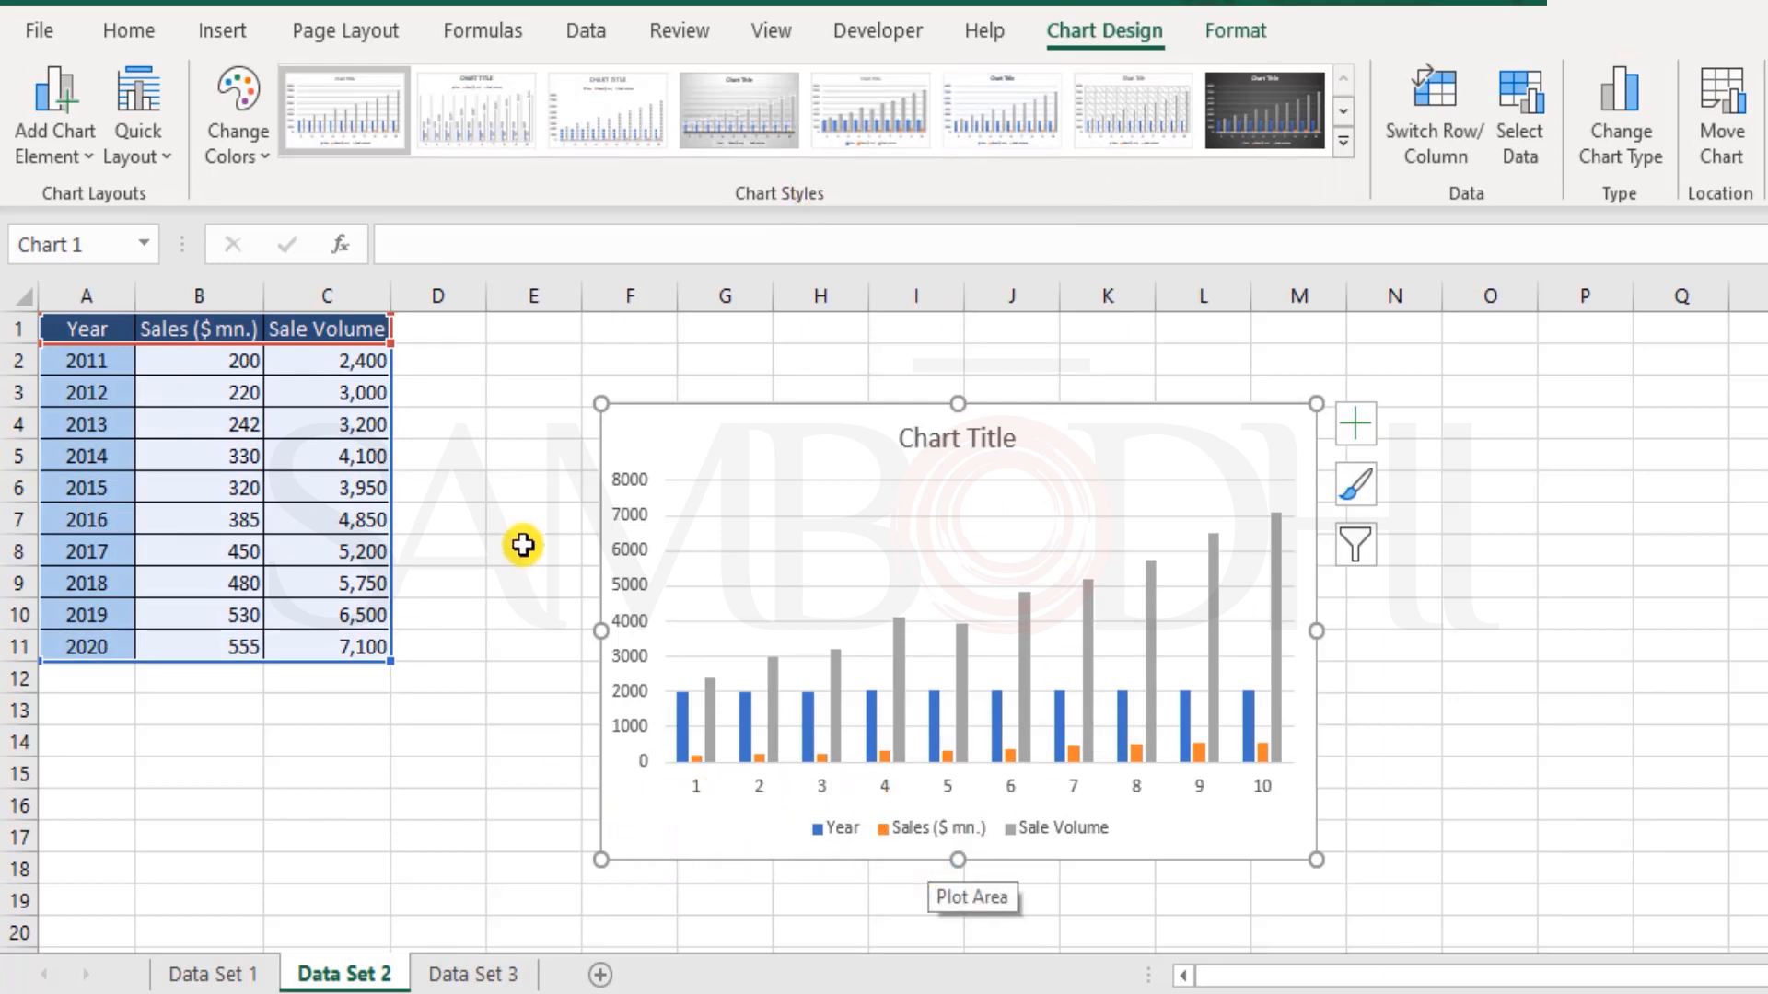
click(681, 717)
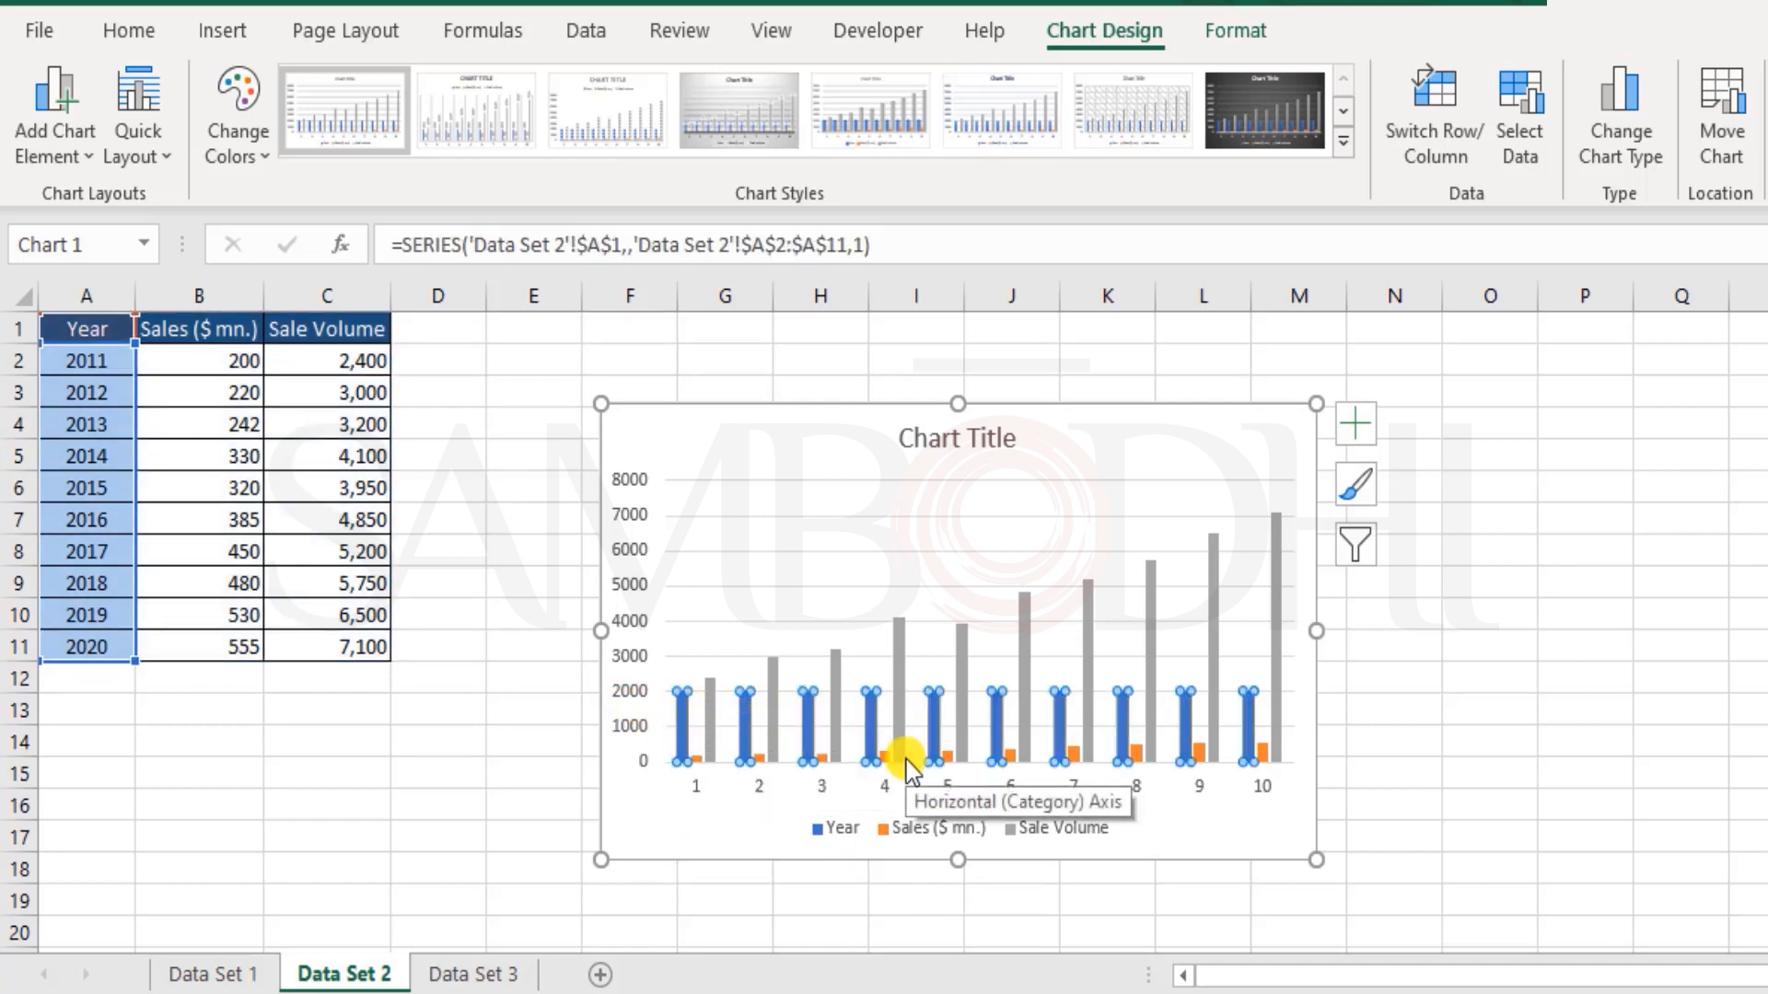
key(Delete)
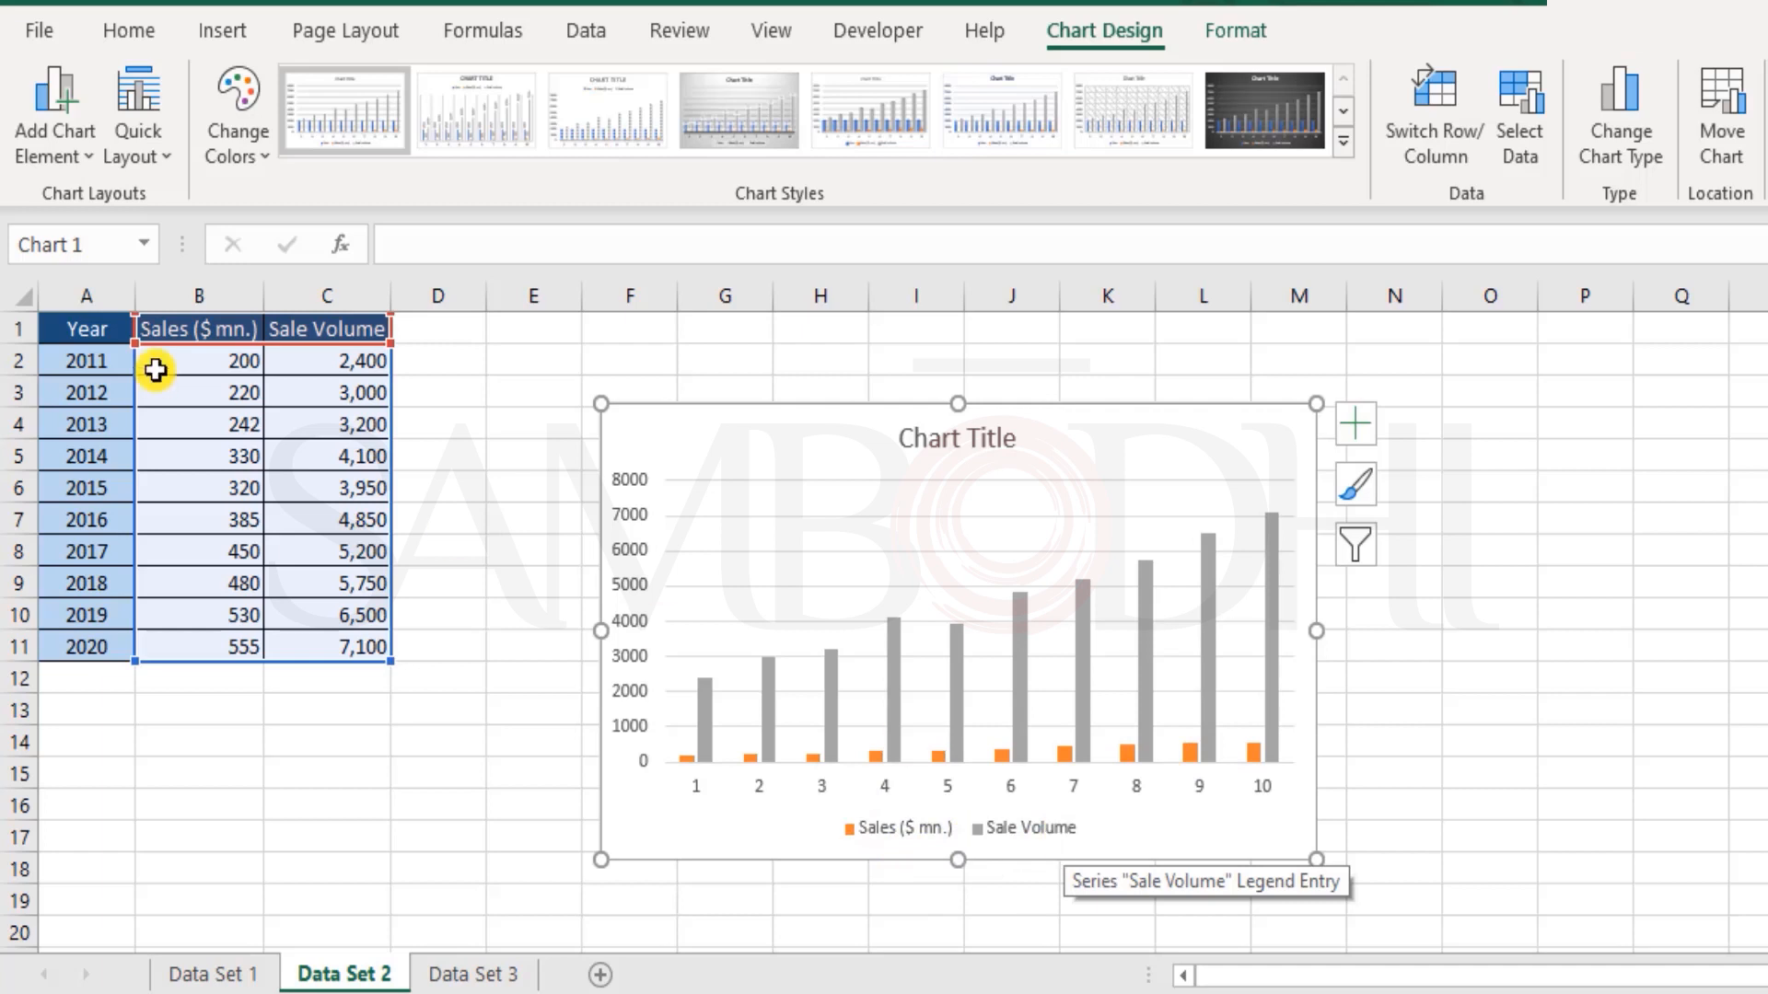
Step: Compare the sale volumes in C2:C11 and the sales in B2:B11 with the column chart's vertical axis, and select the chart title
drag(331, 375, 317, 657)
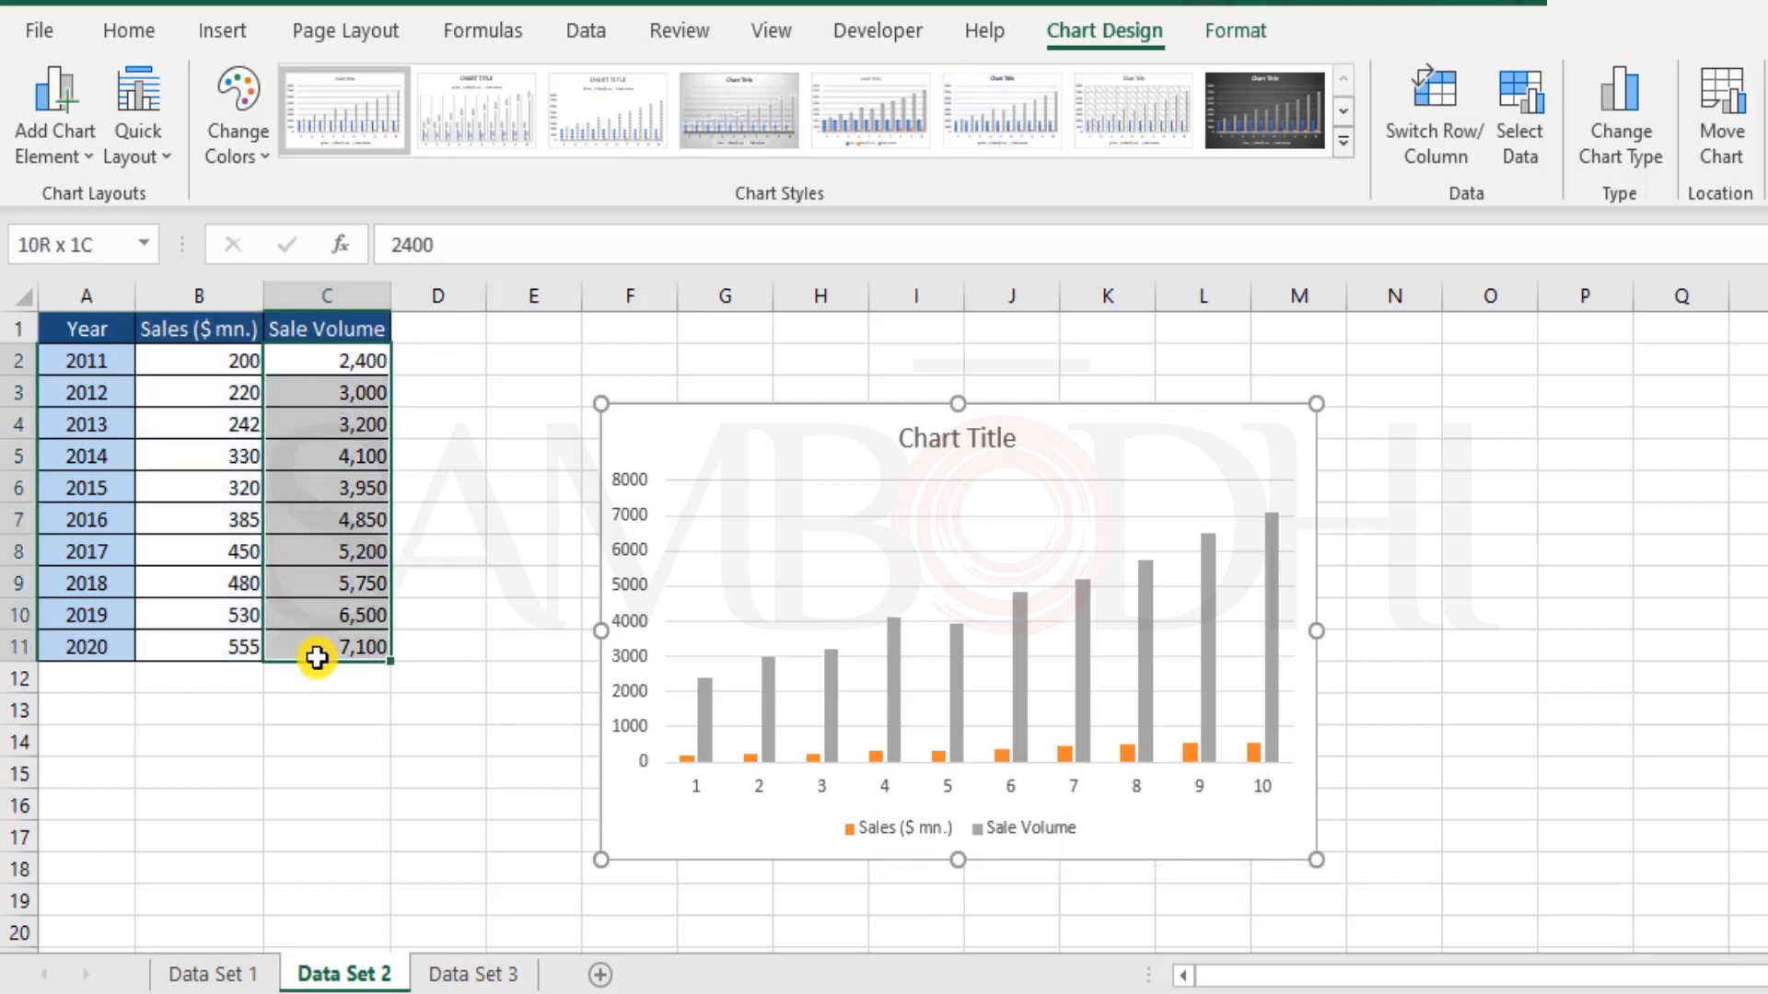
drag(184, 361, 225, 641)
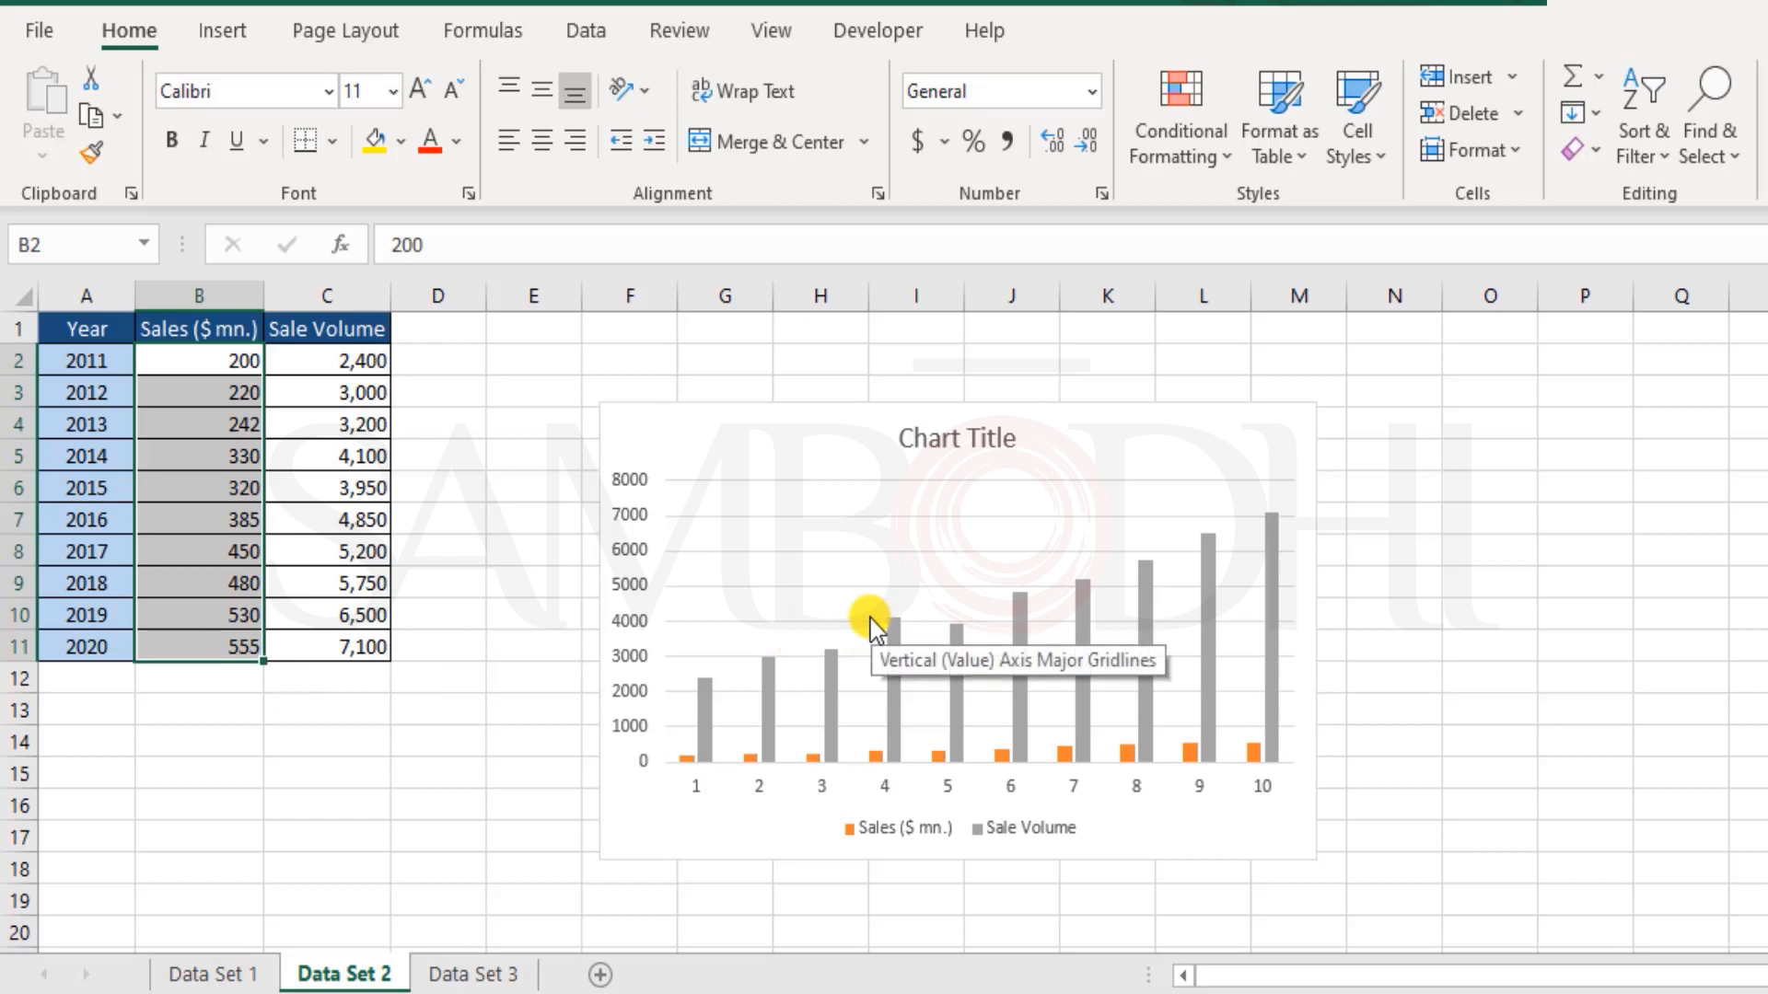
click(626, 481)
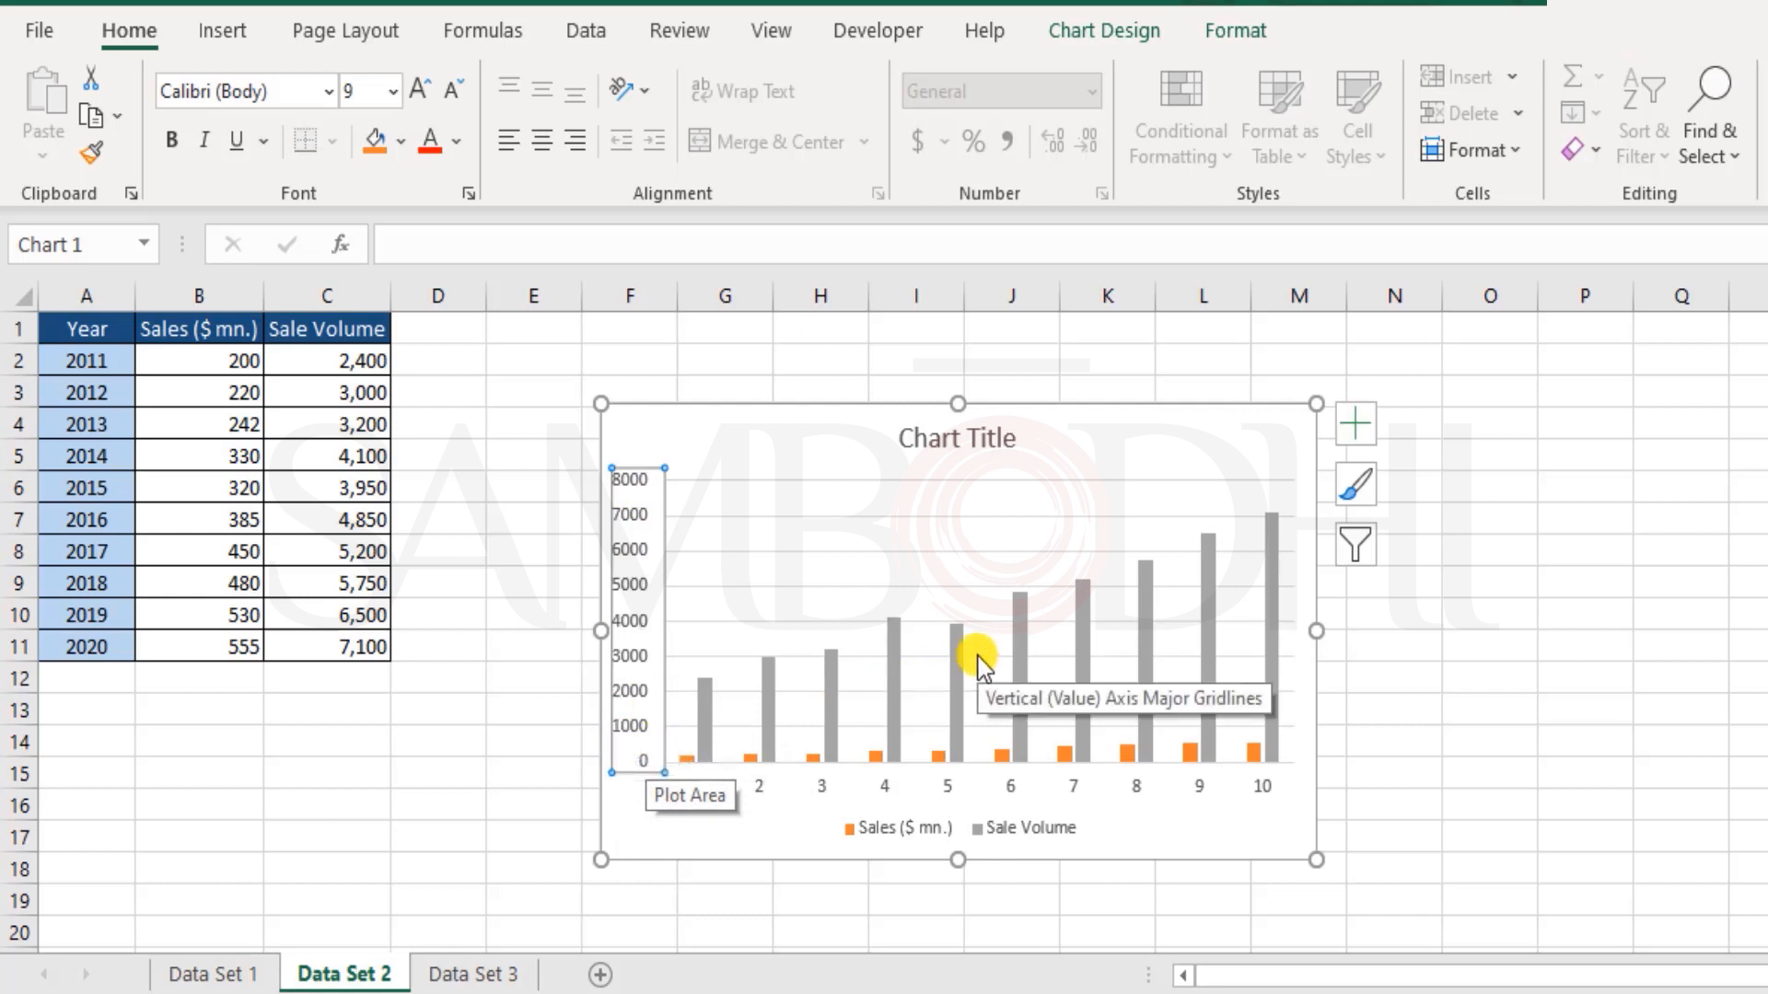
click(980, 439)
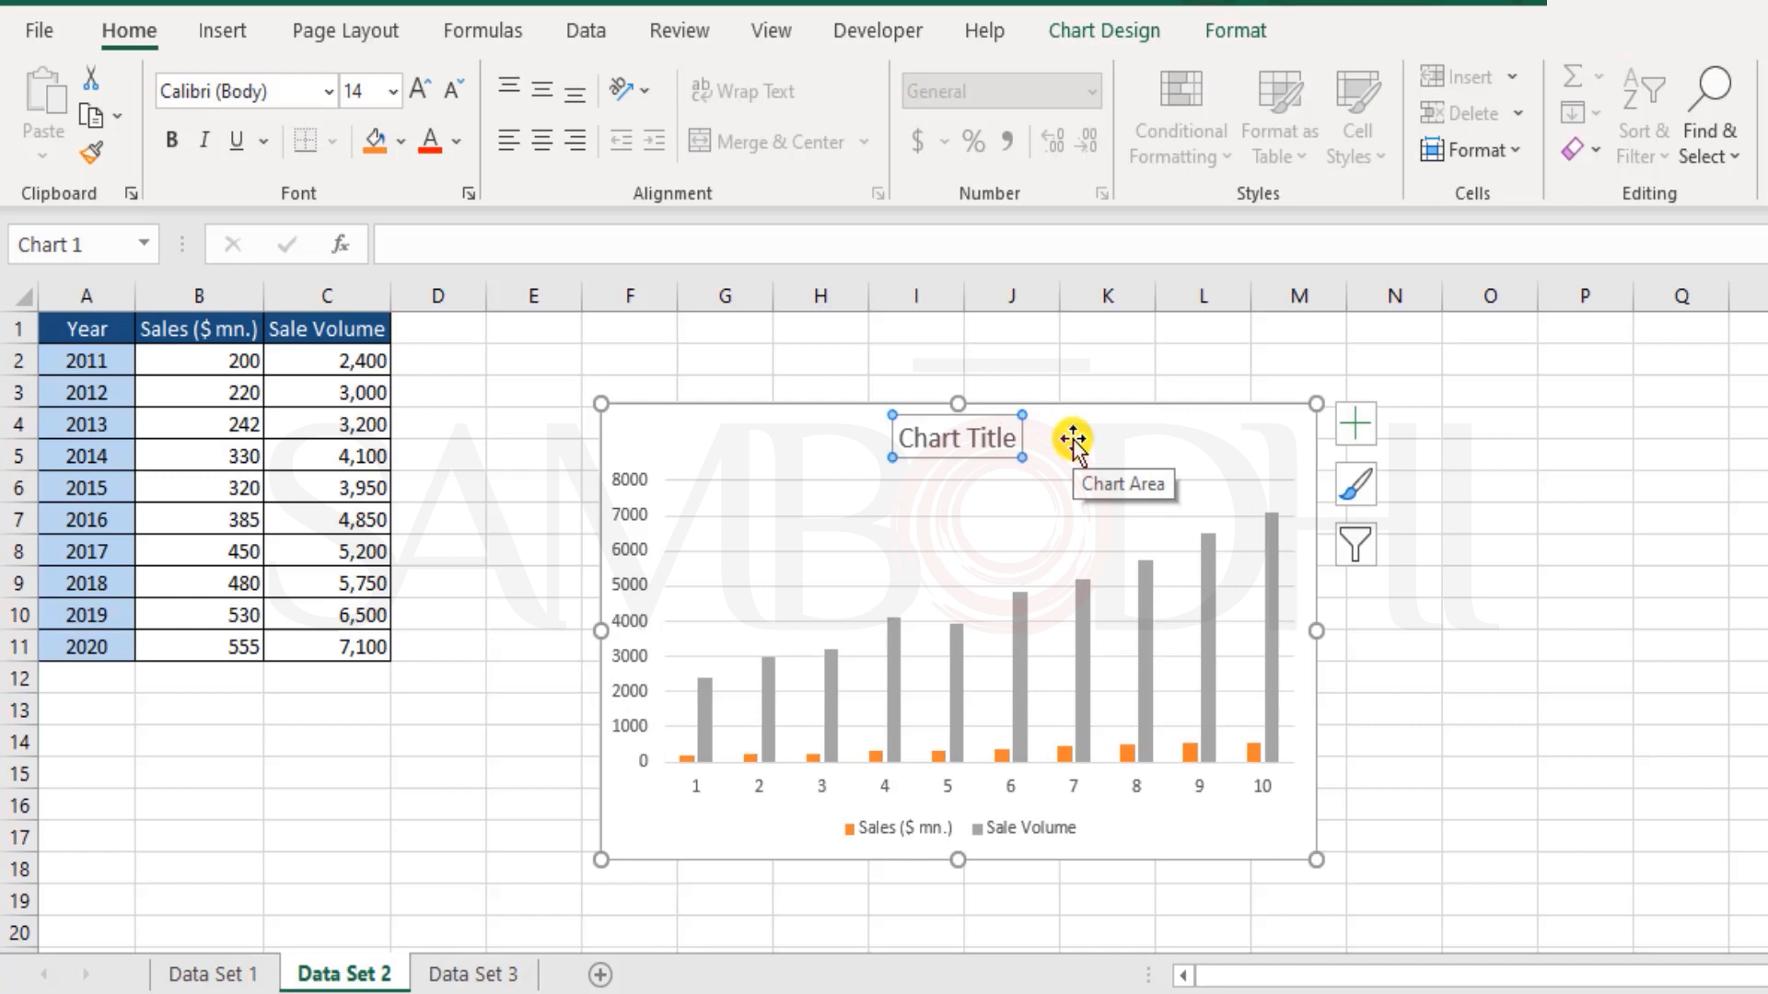
Step: Undo the column chart, insert a Clustered Column - Line combo chart from A1:C11 on Data Set 2, and delete its Year series
key(ctrl+z)
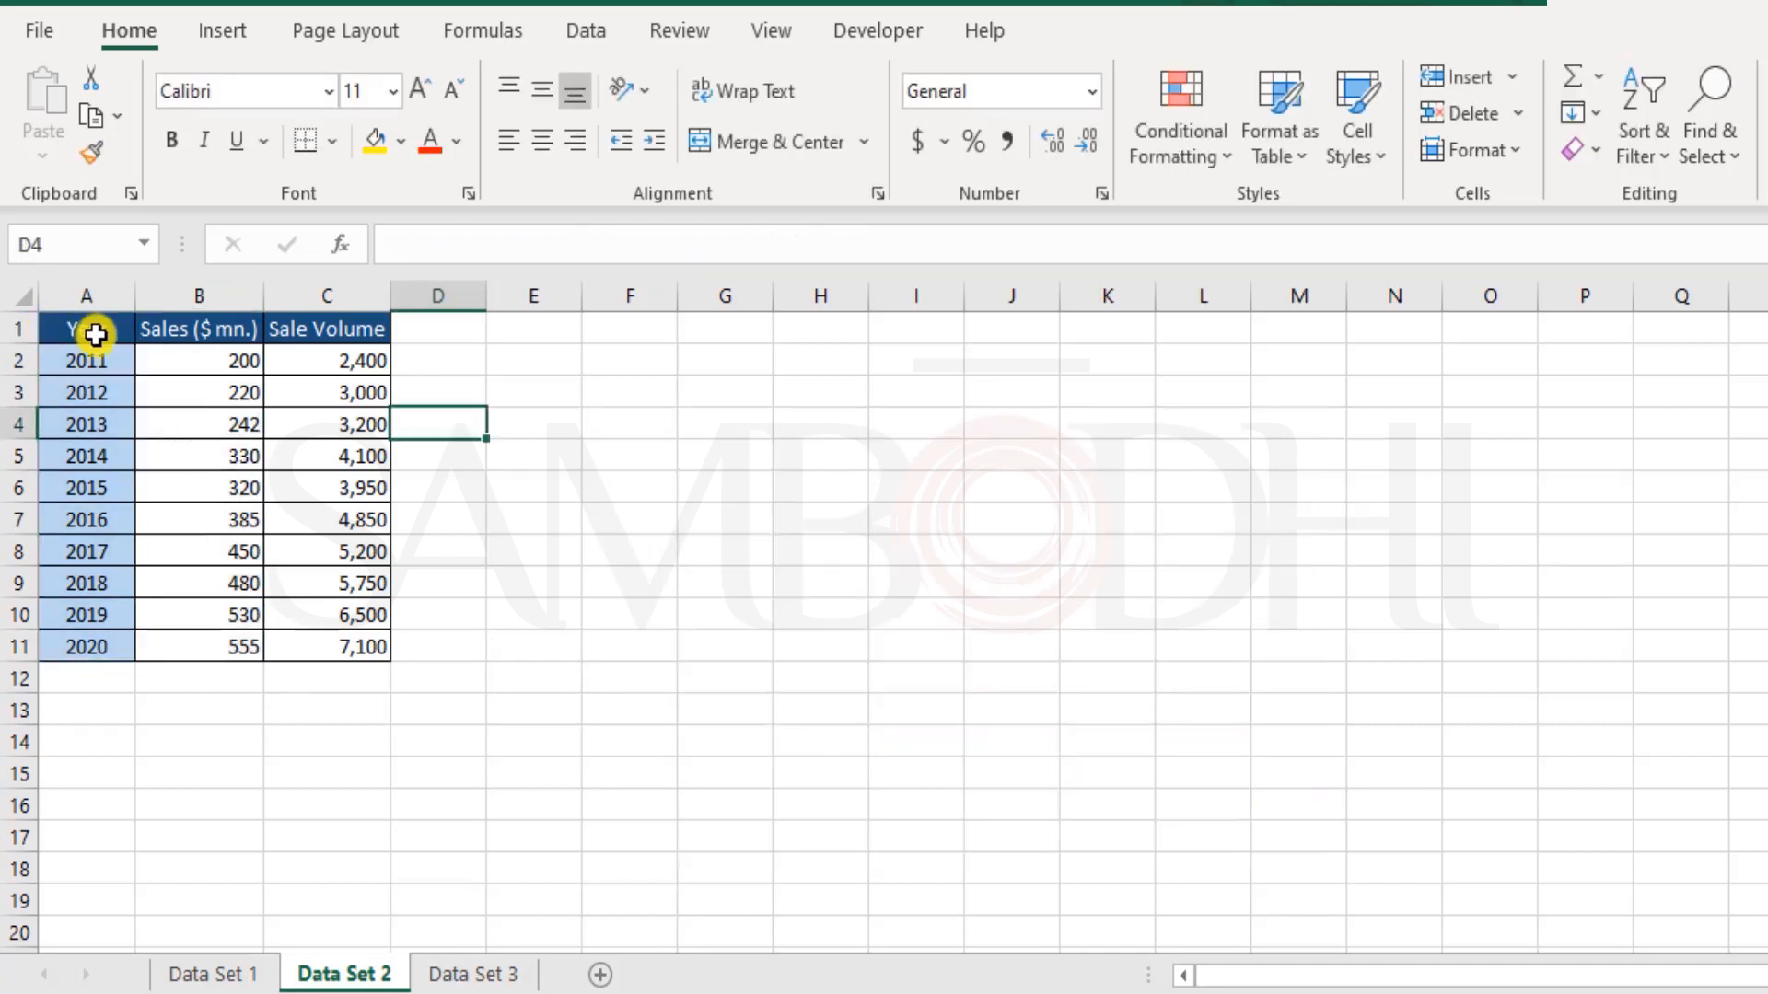
drag(86, 329, 359, 658)
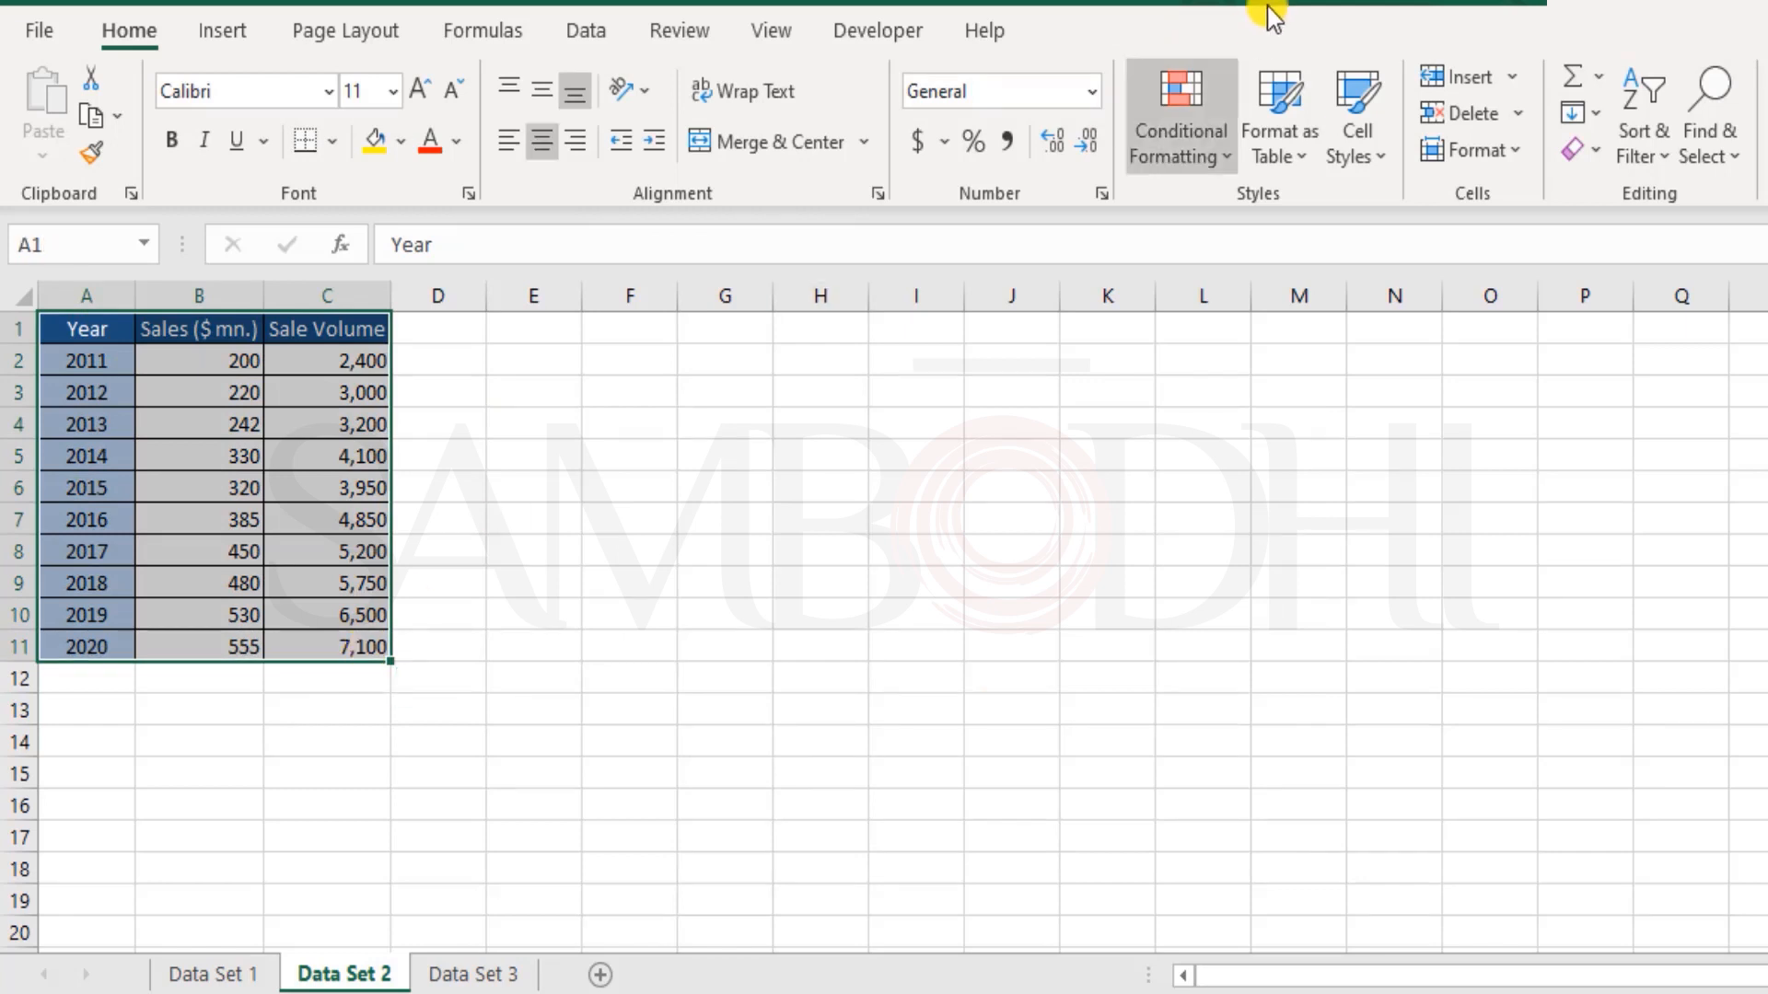
click(222, 31)
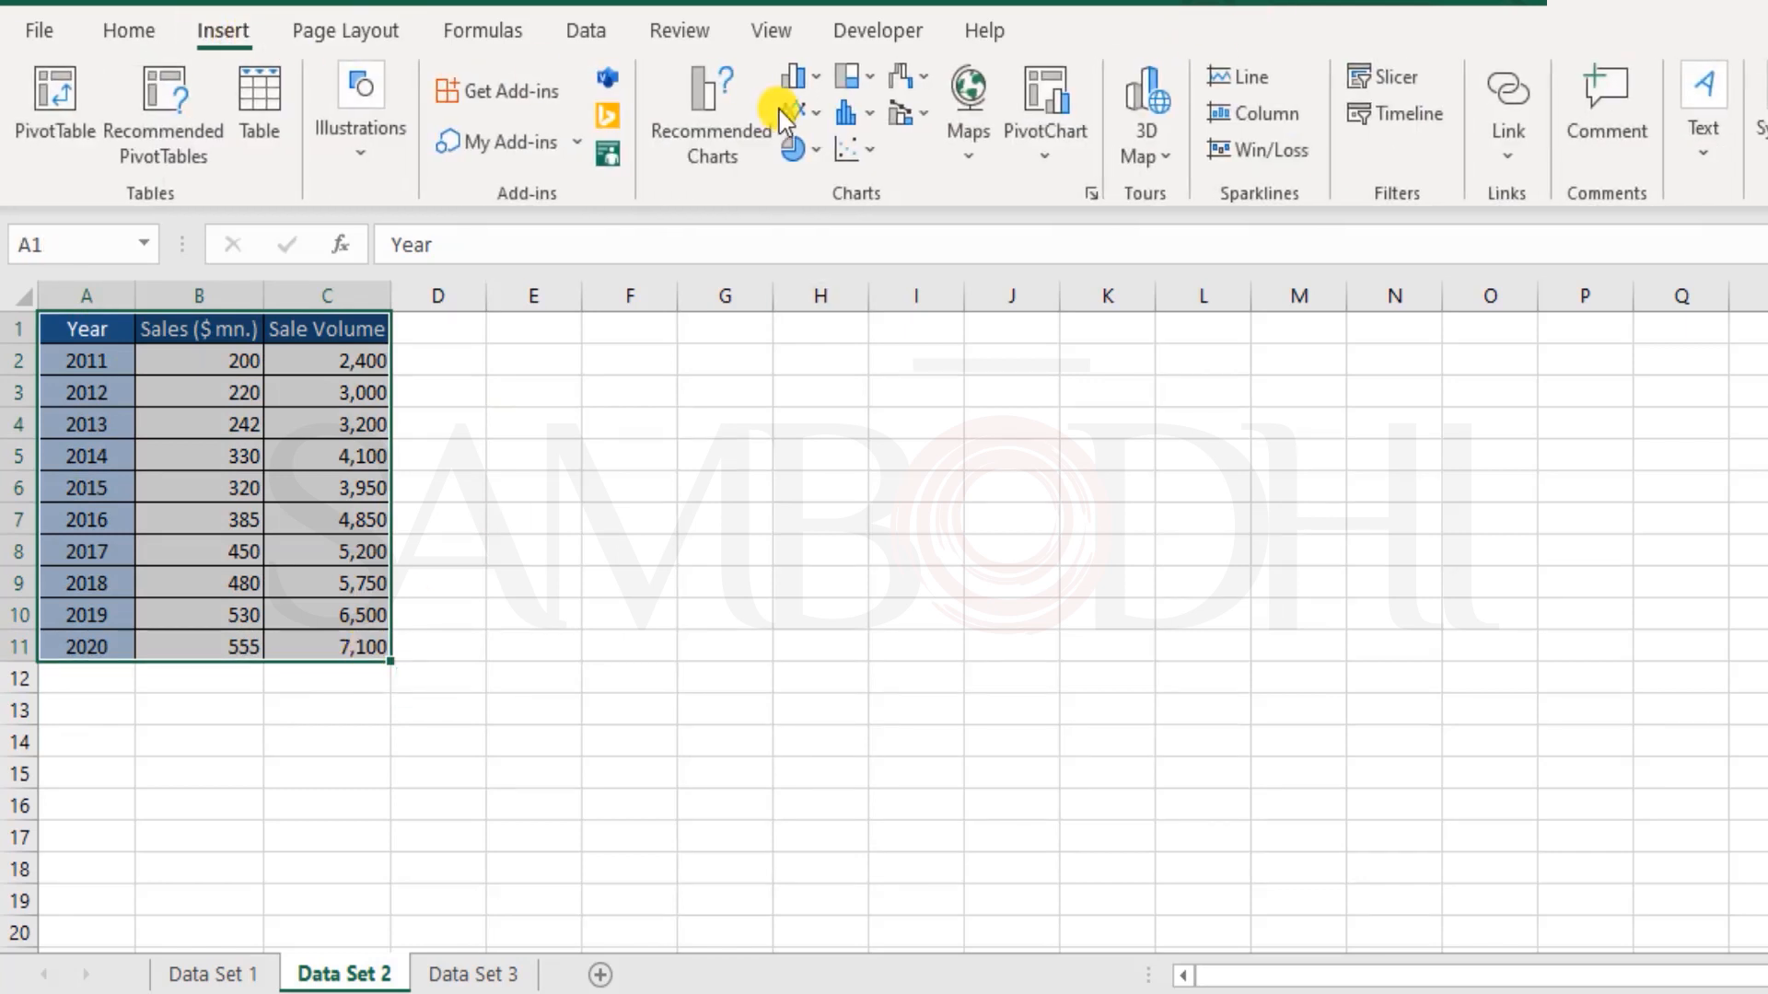
click(919, 118)
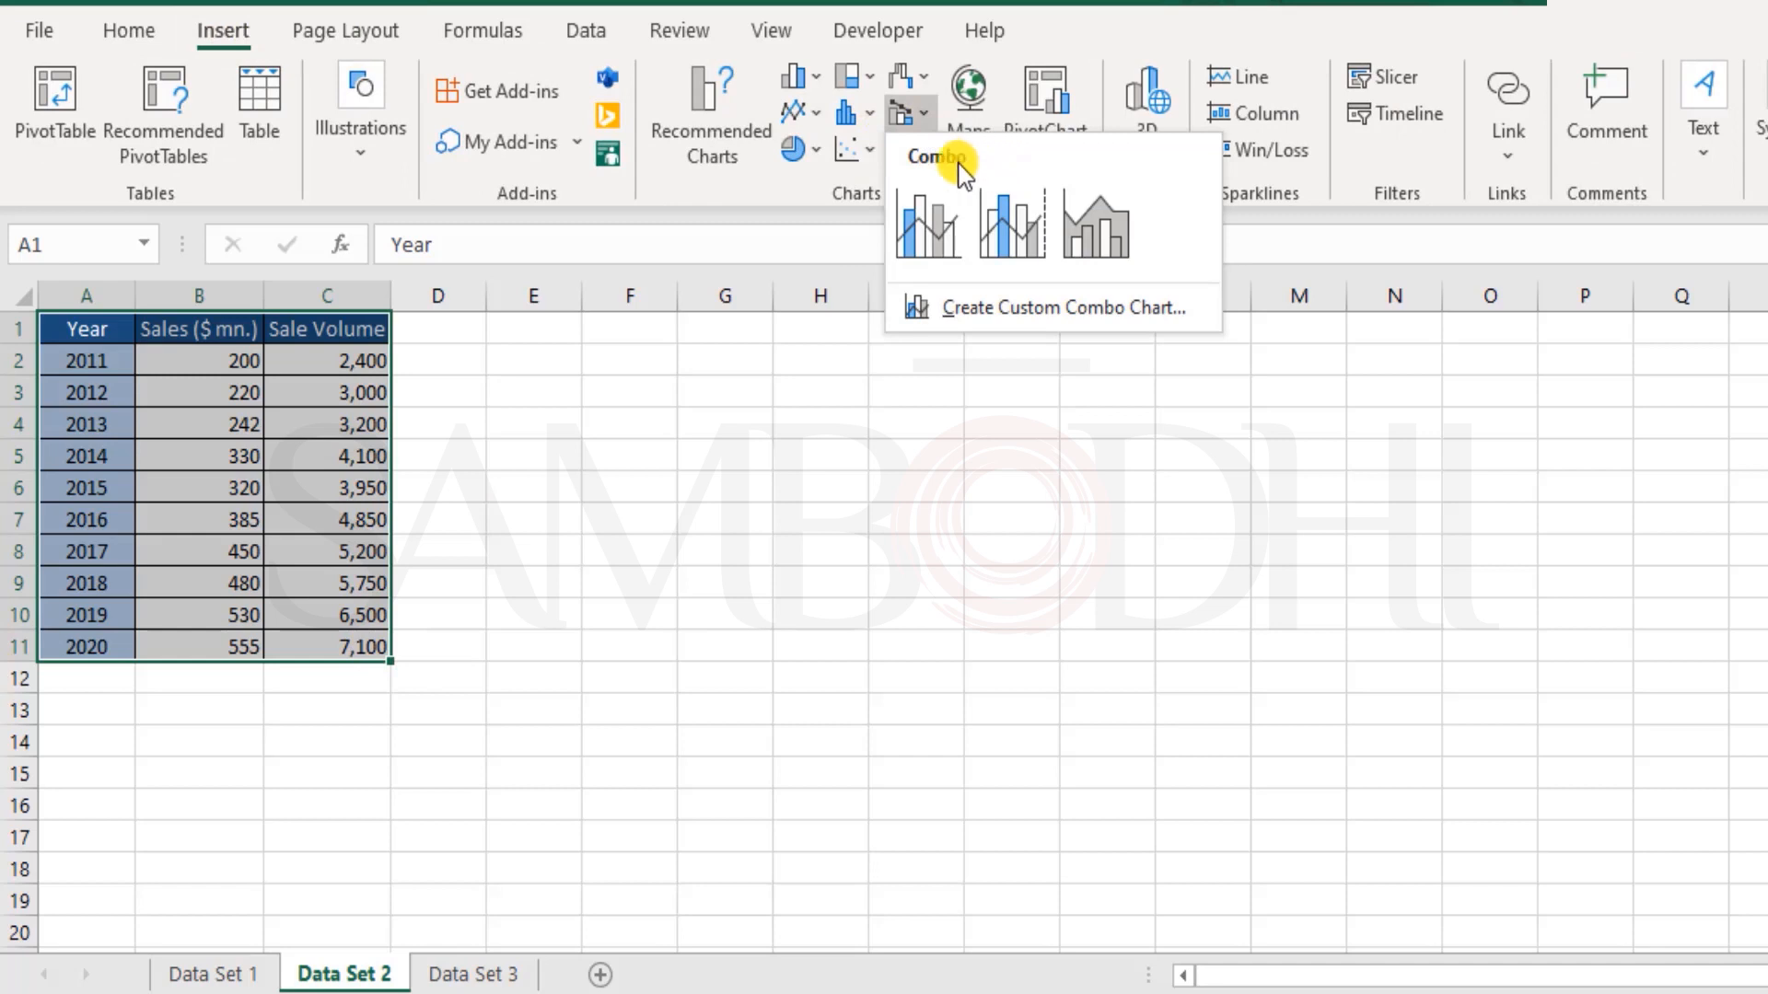
click(944, 249)
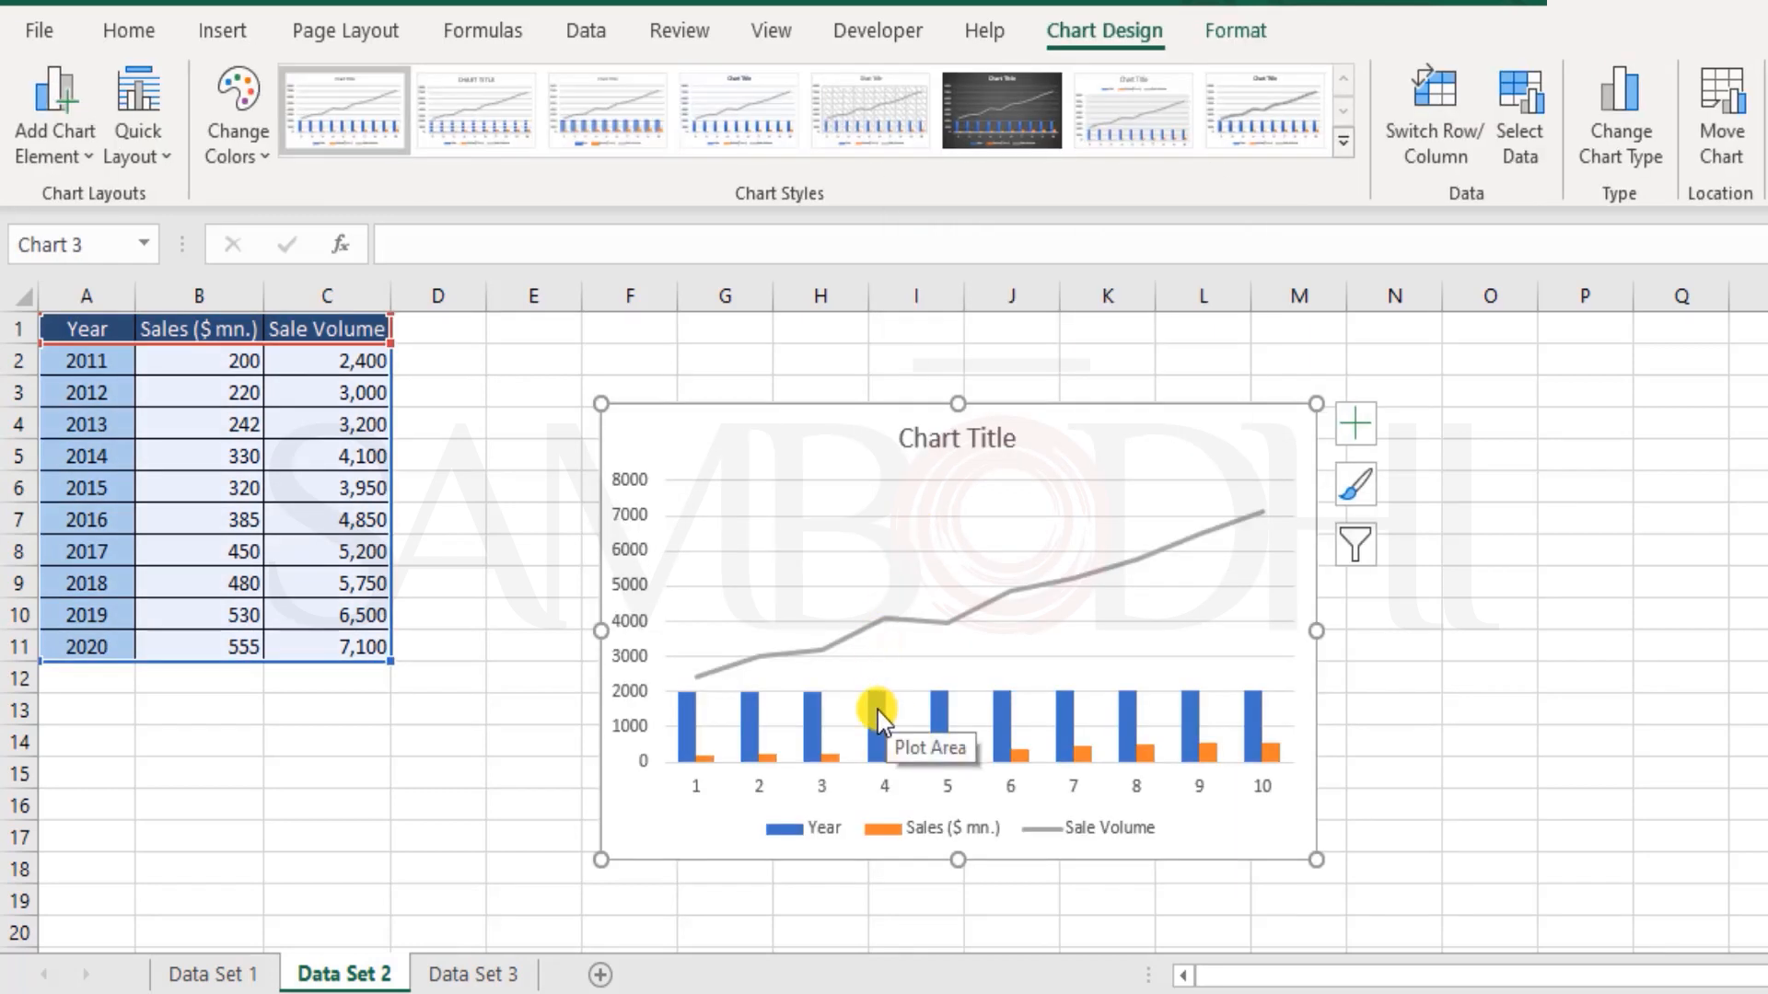
click(877, 716)
key(Delete)
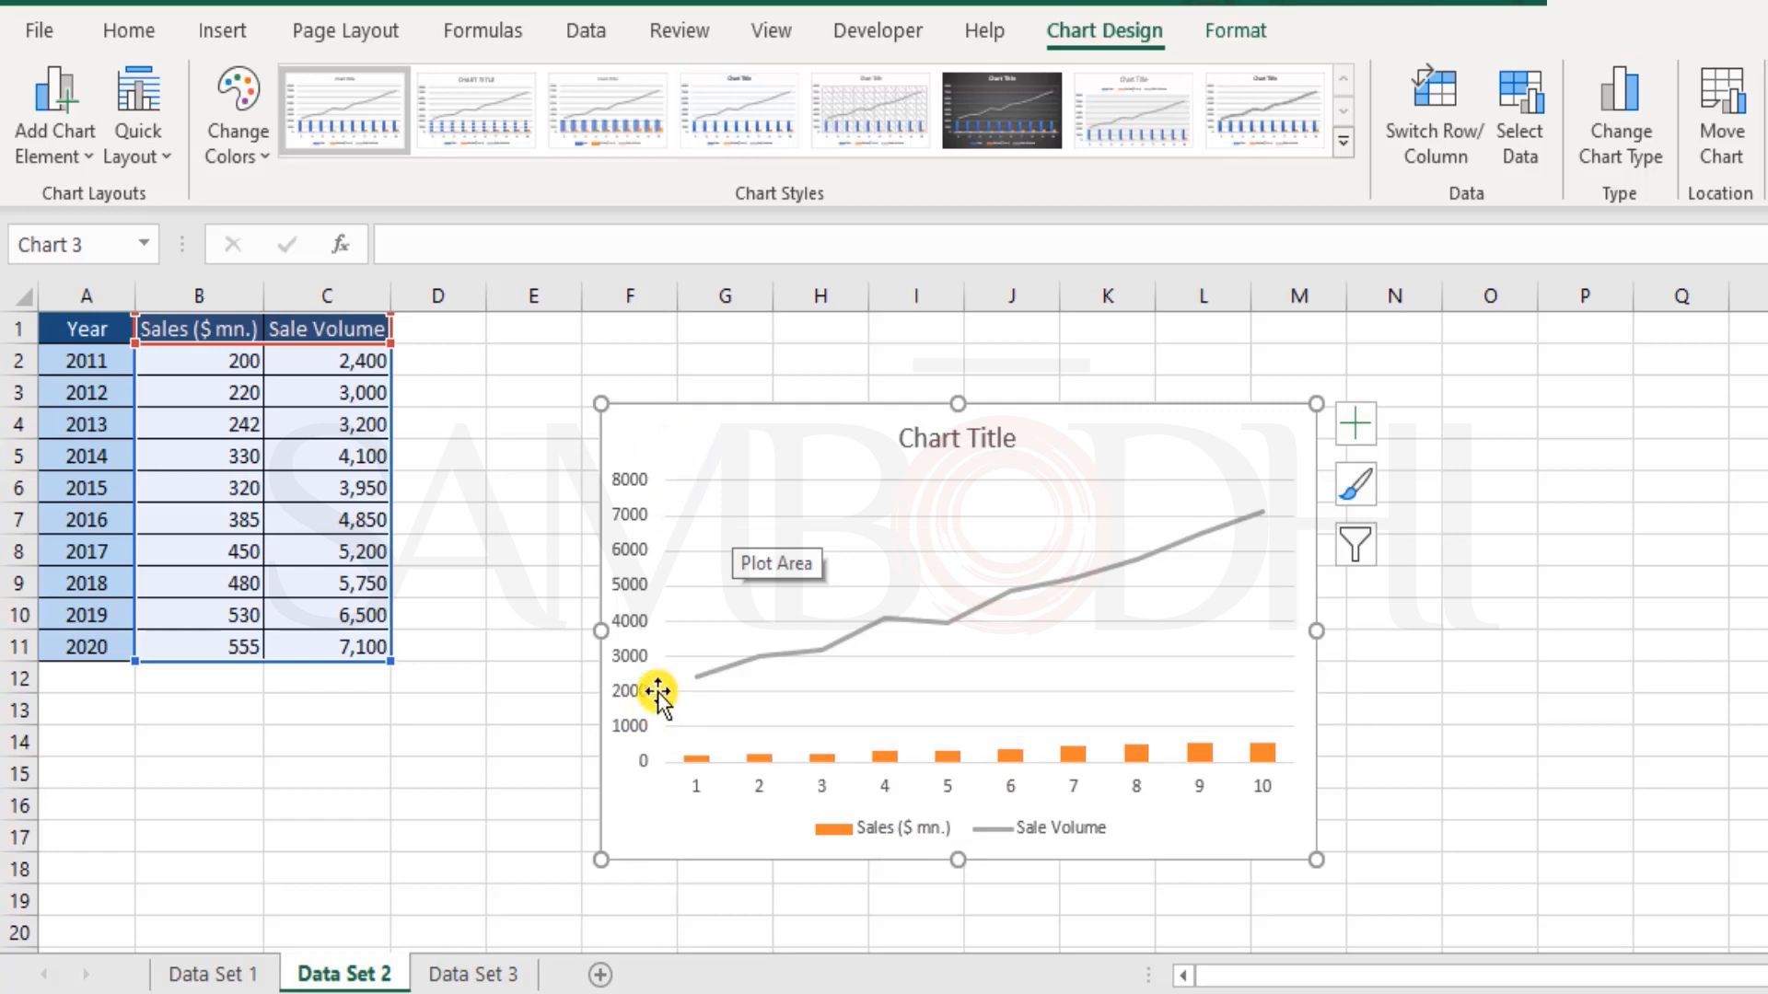
Step: Change the combo chart's series types to Clustered Column for Sale Volume and Line for Sales ($ mn.)
click(1631, 125)
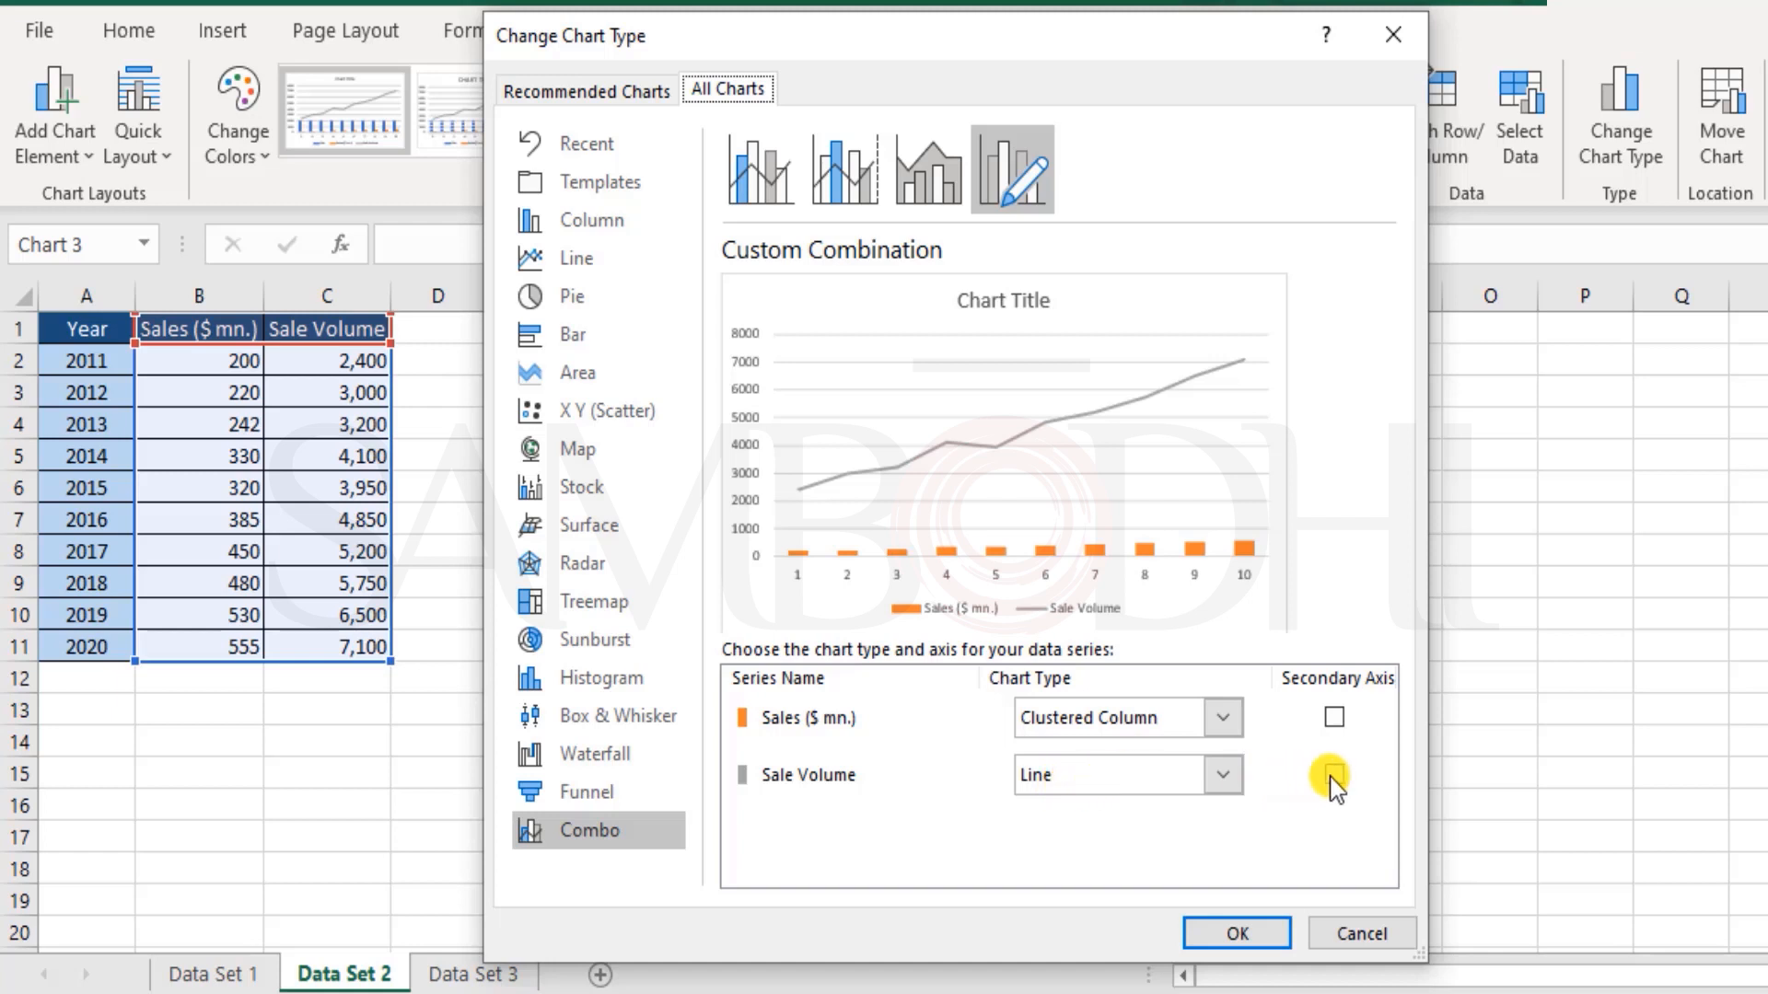
click(1185, 780)
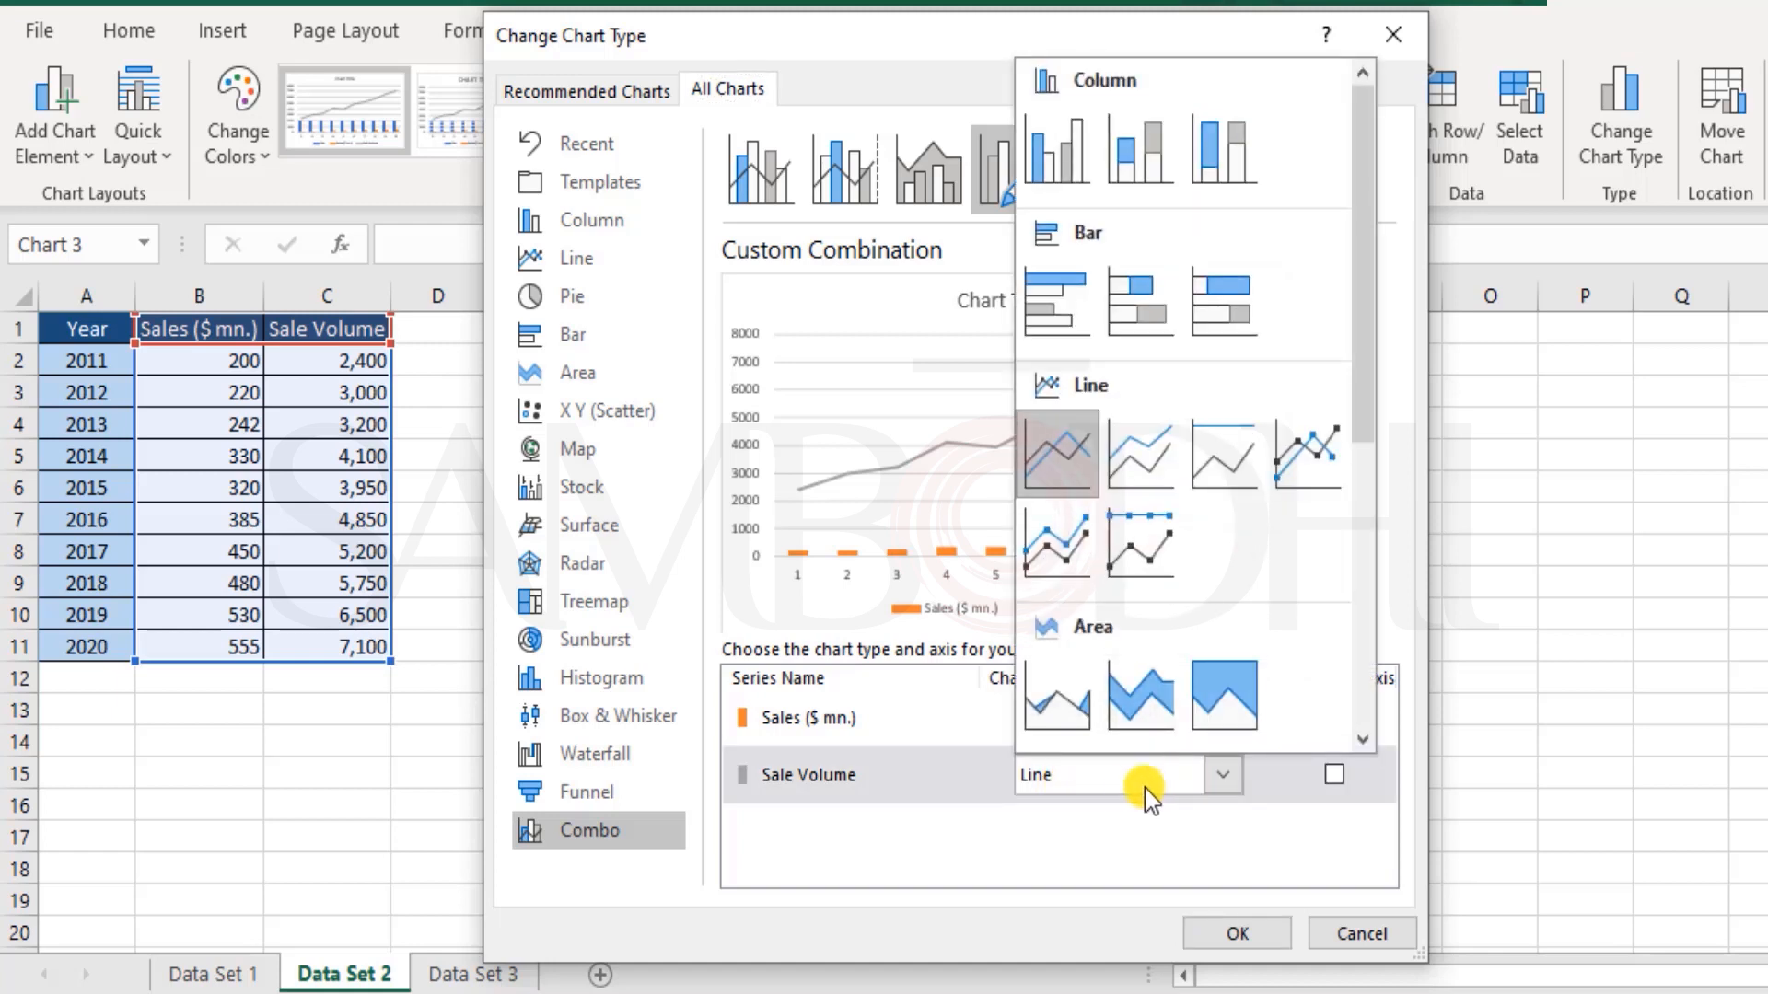
click(1049, 155)
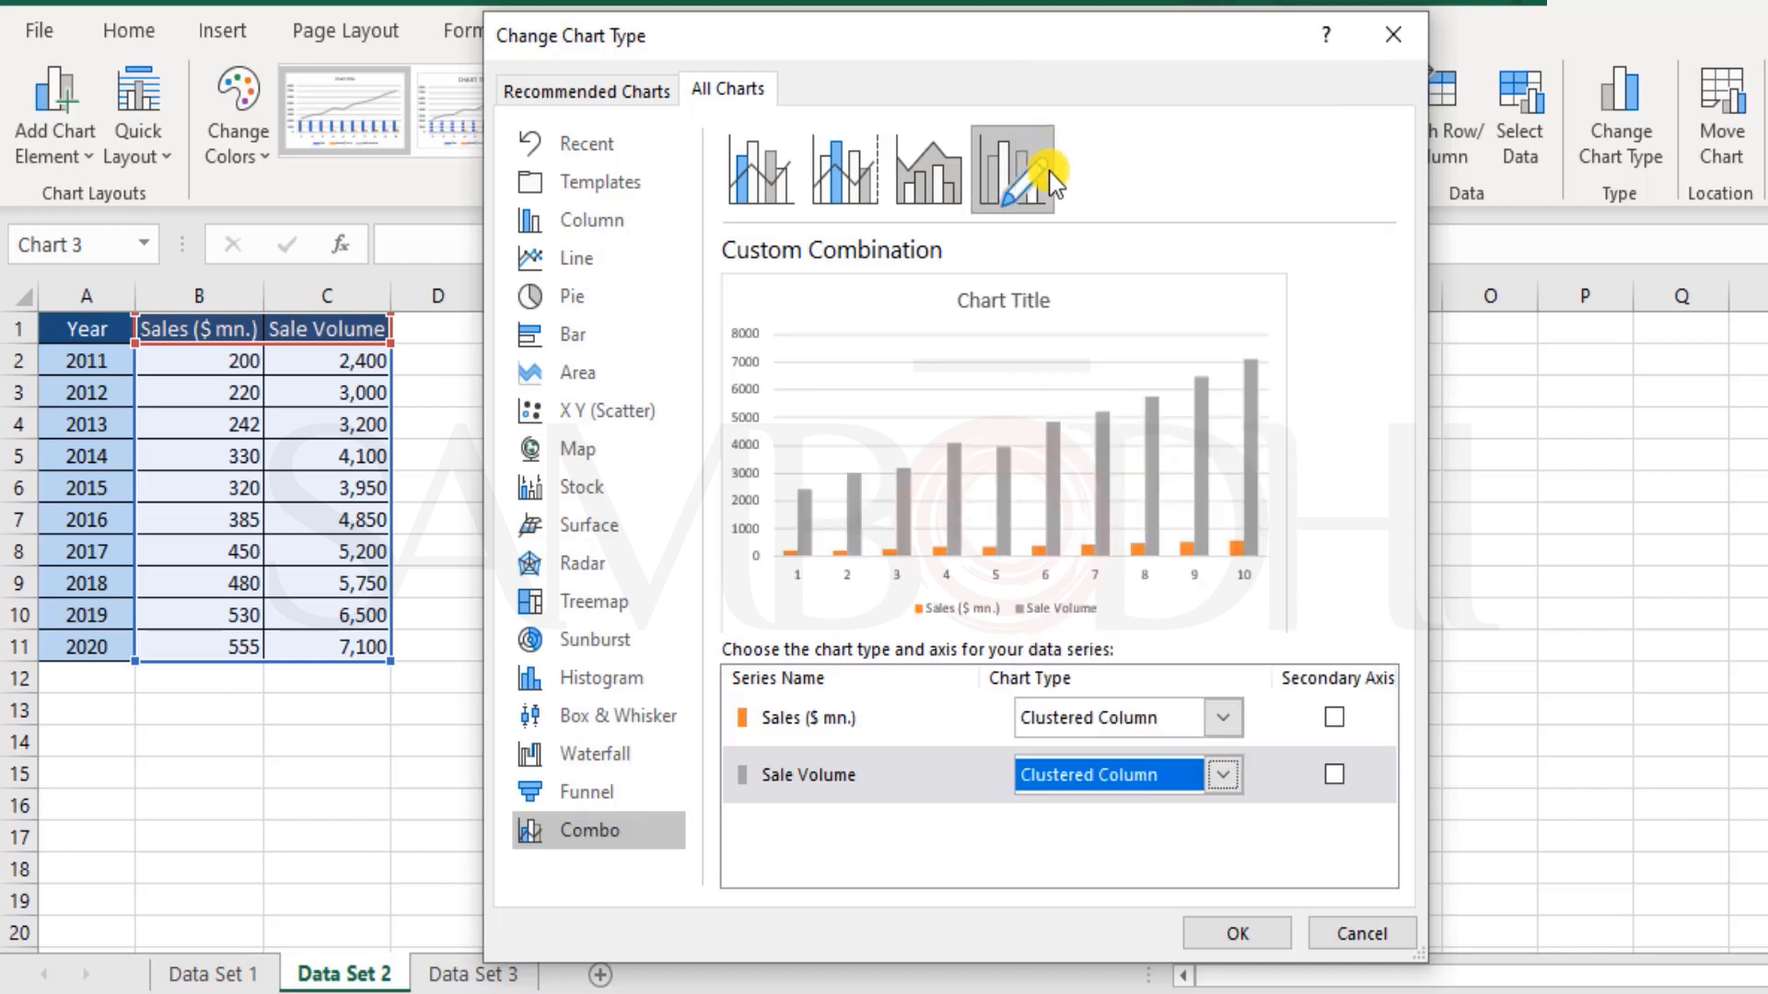
click(1173, 720)
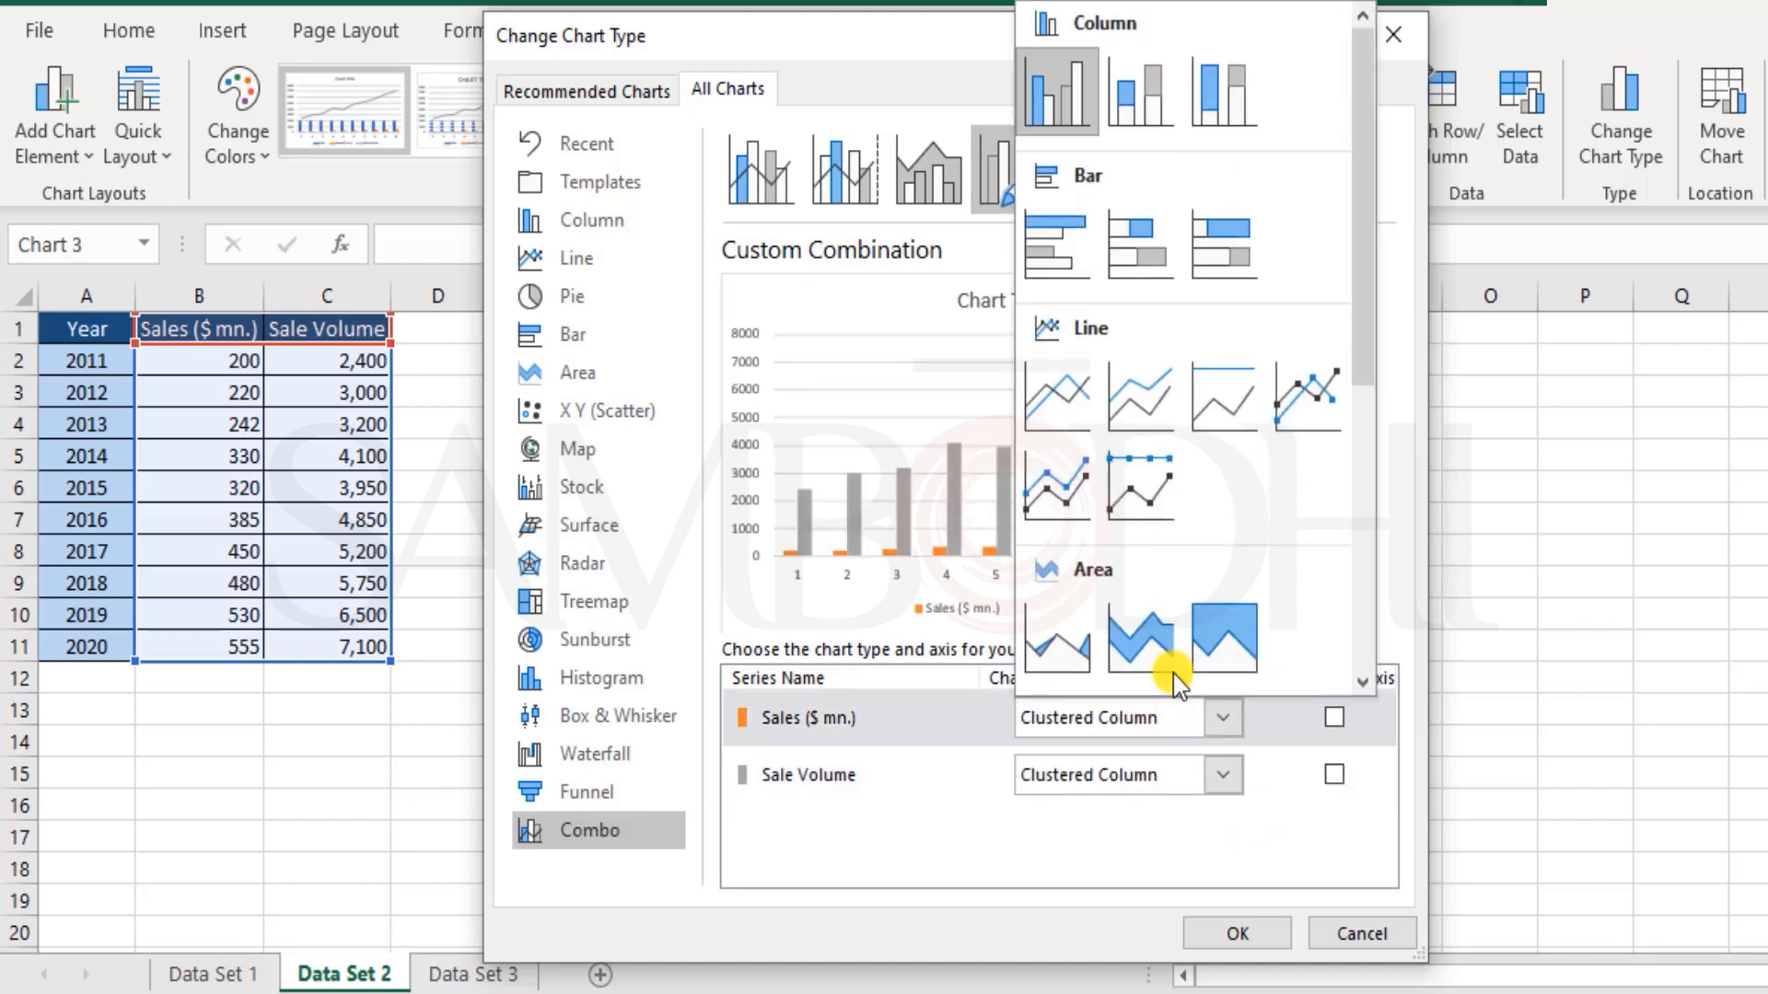
click(1059, 411)
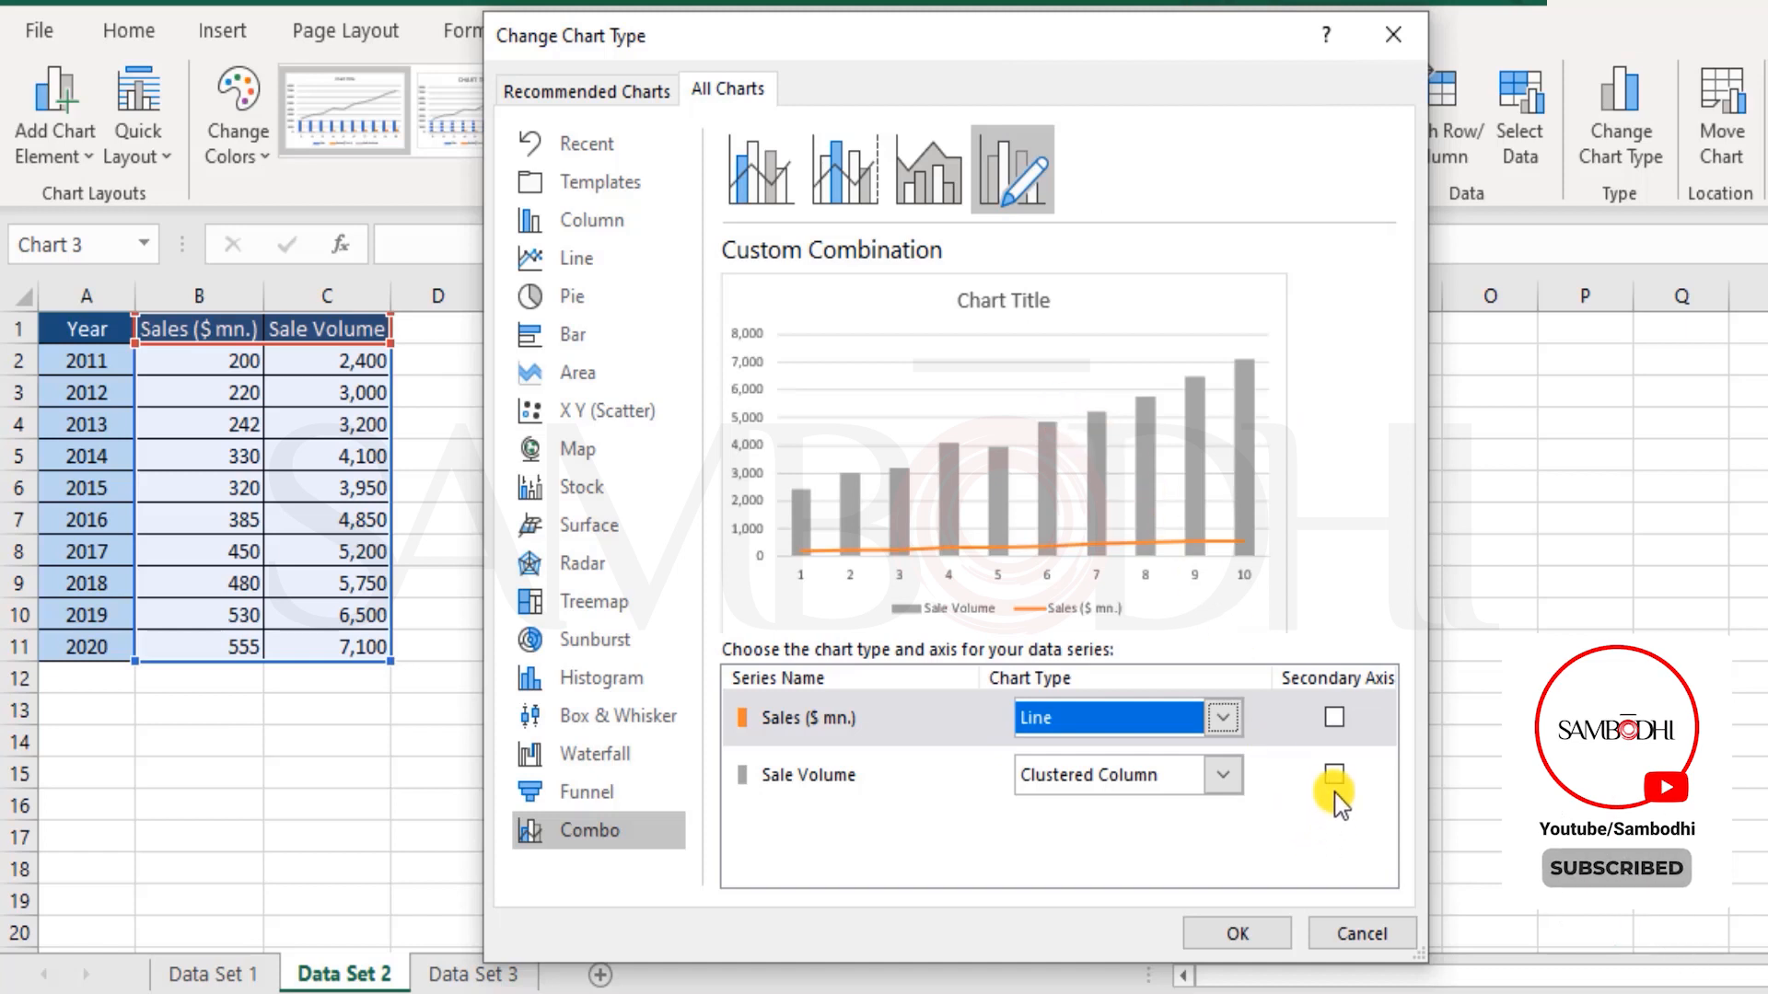
Step: Try the Sales ($ mn.) series on the secondary axis, plot Sale Volume there instead, and apply the chart type changes
click(1334, 717)
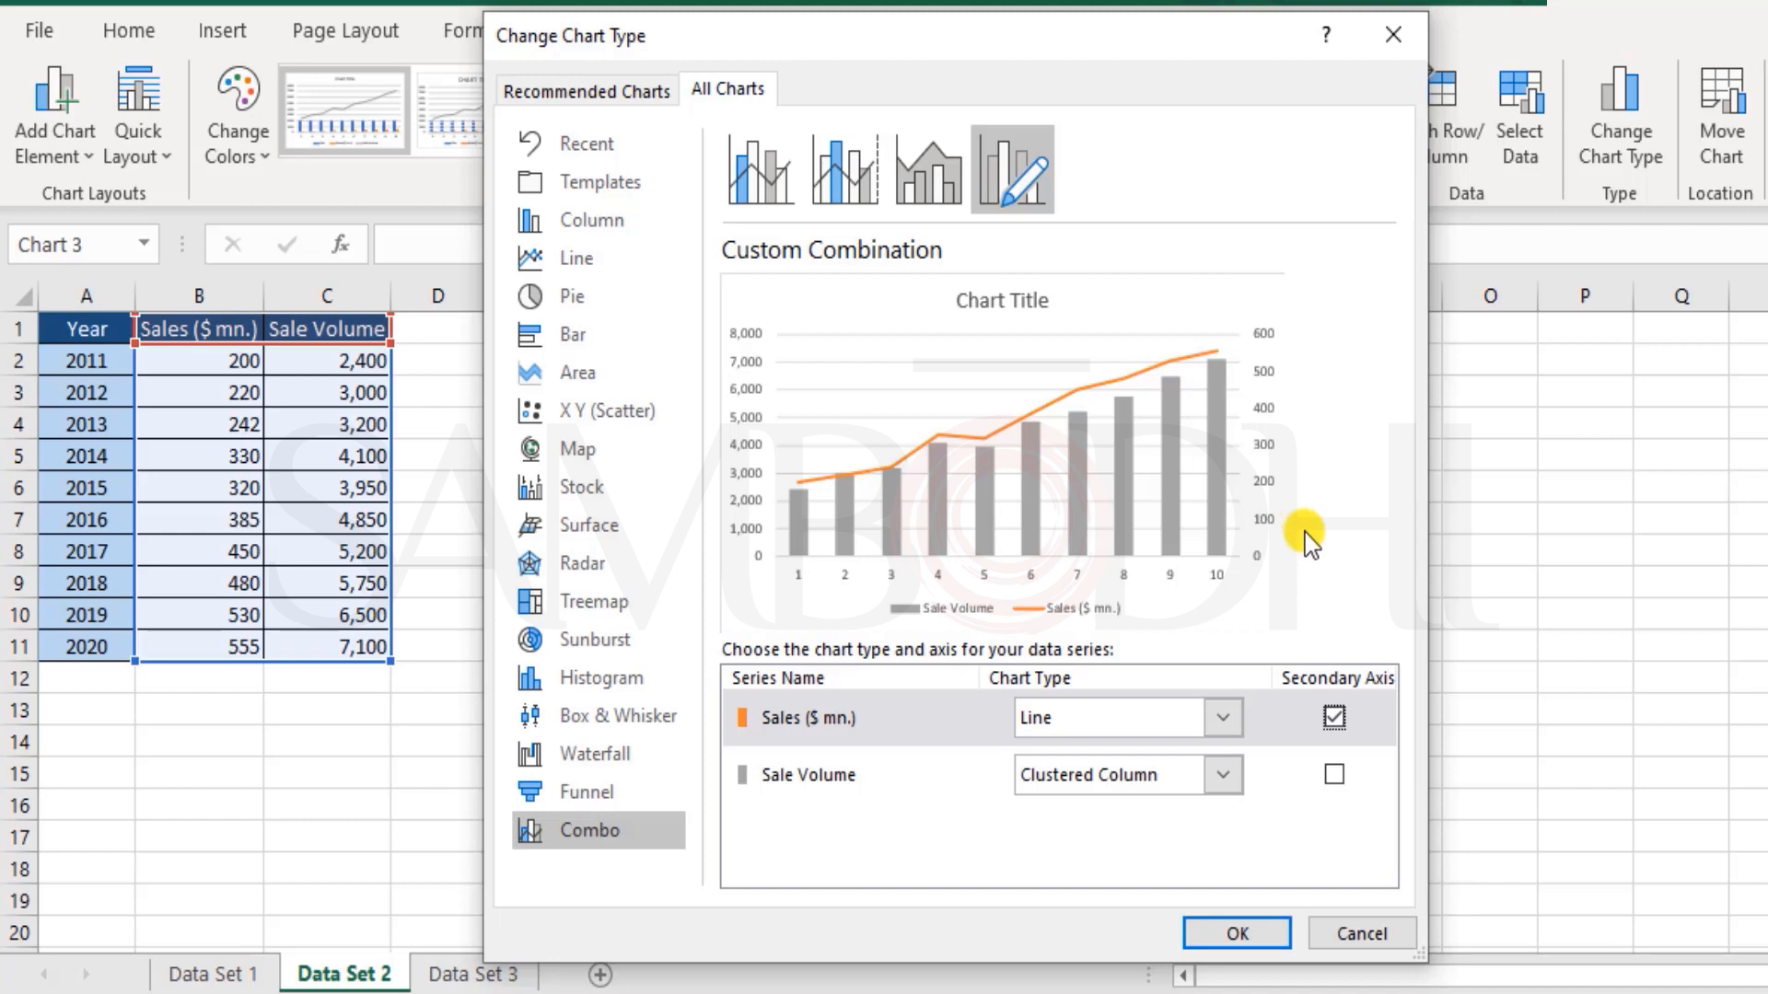
click(1336, 775)
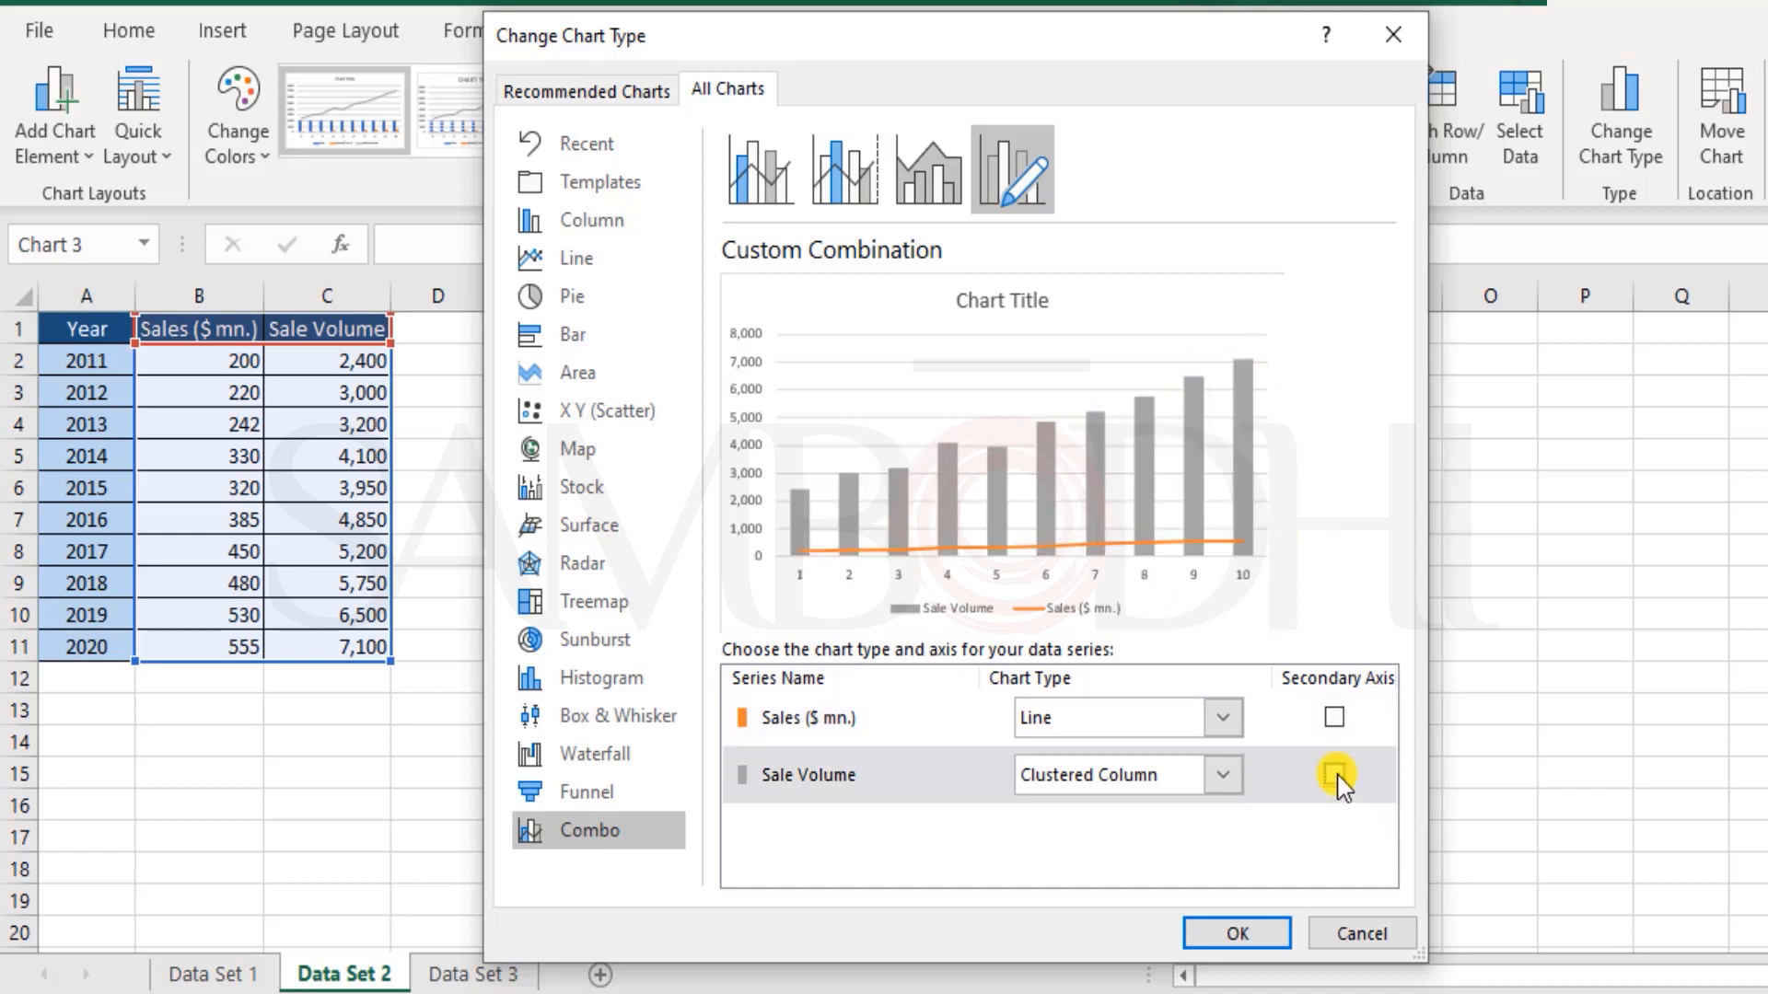
click(1334, 778)
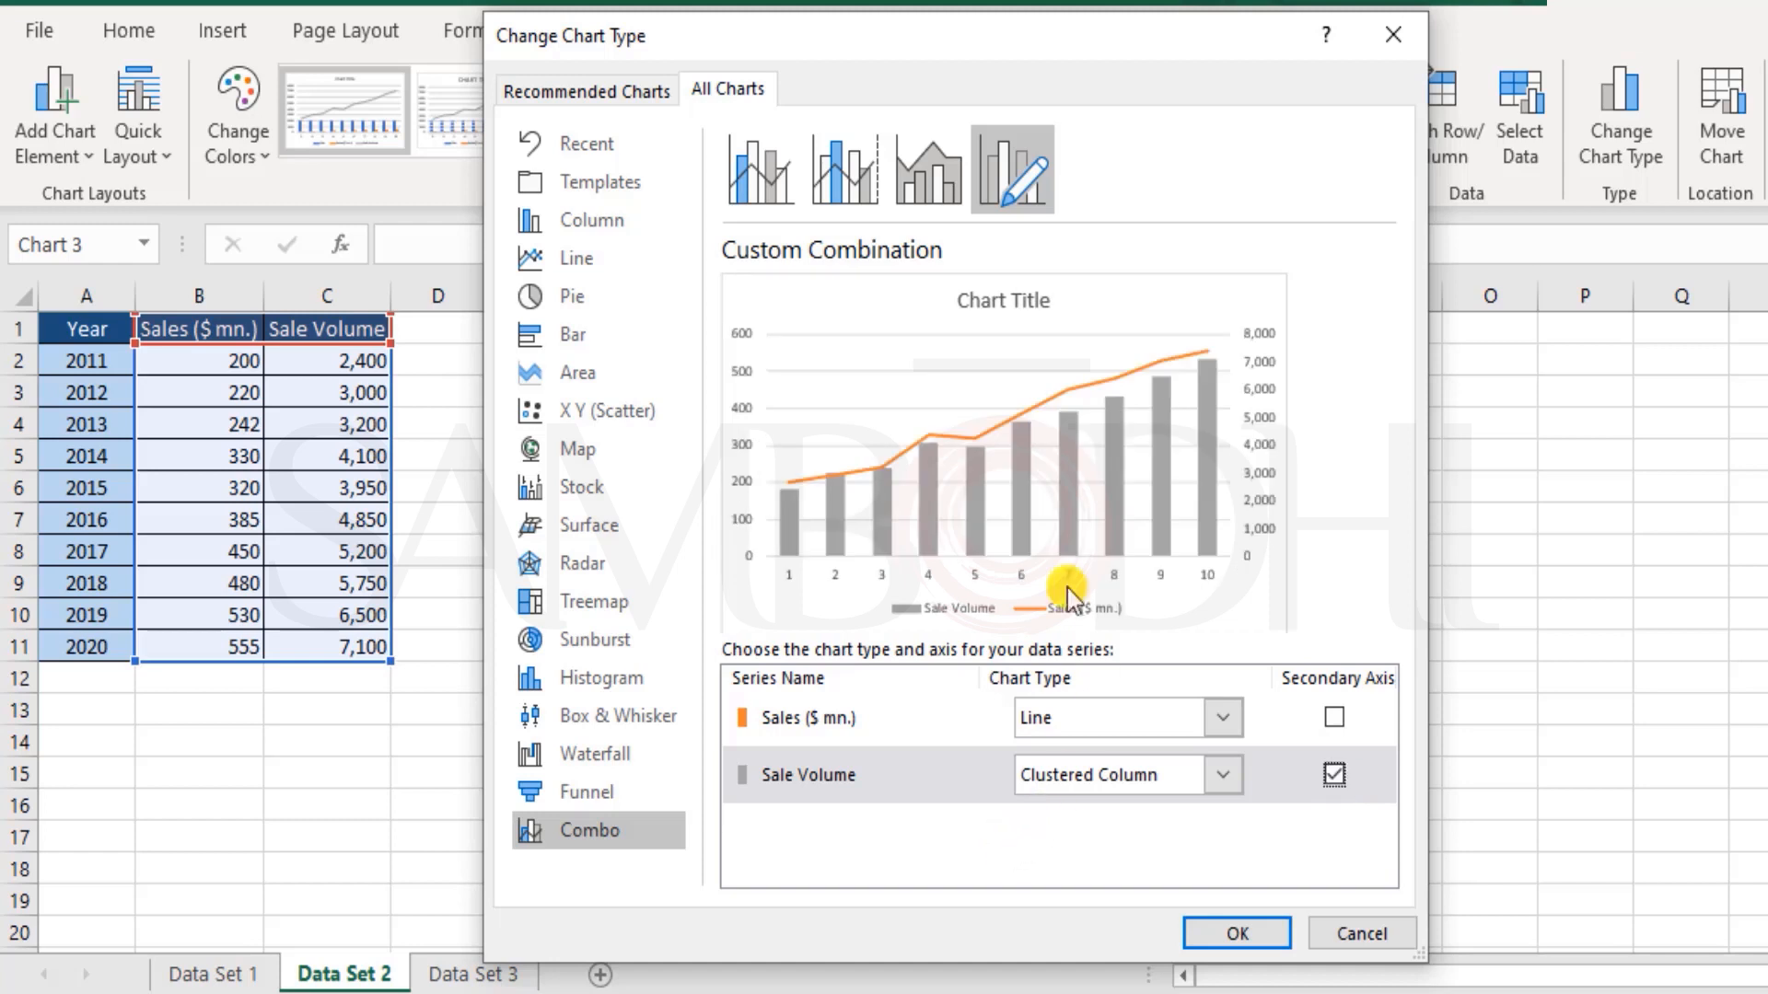
click(1250, 926)
Step: Inspect the Sale Volume and Sales ($ mn.) series in the combo chart, and add axis titles to the chart
click(982, 727)
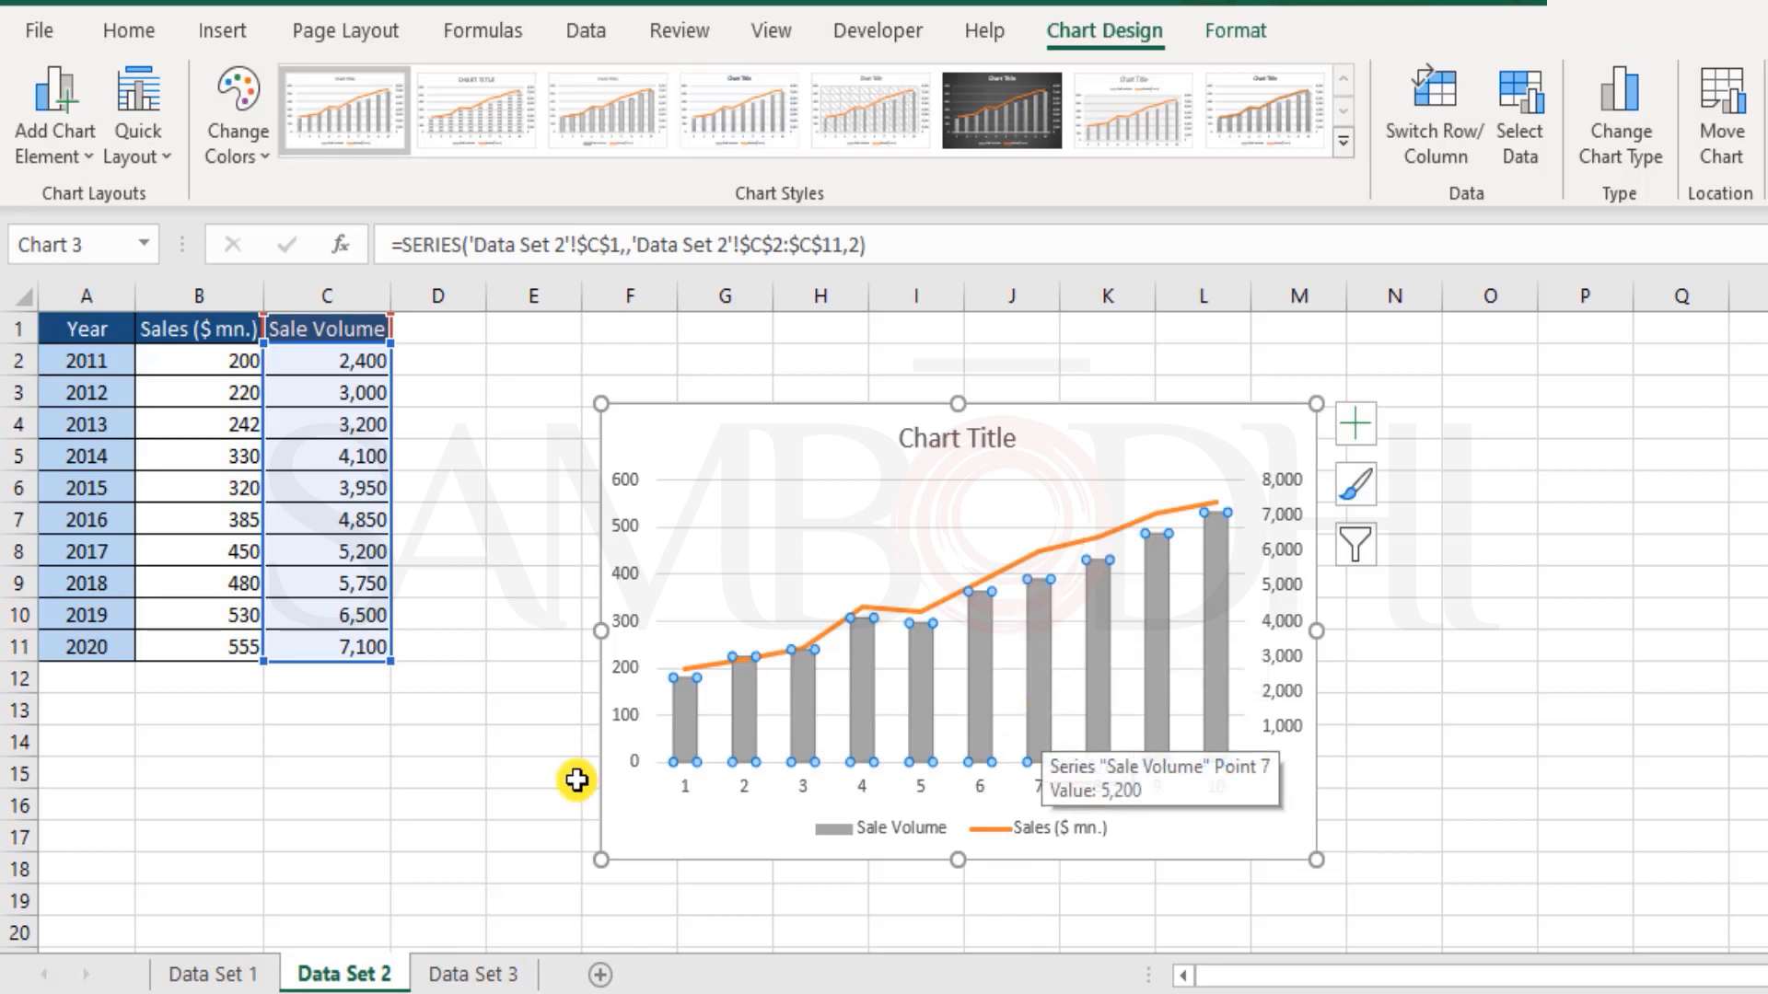
click(1009, 578)
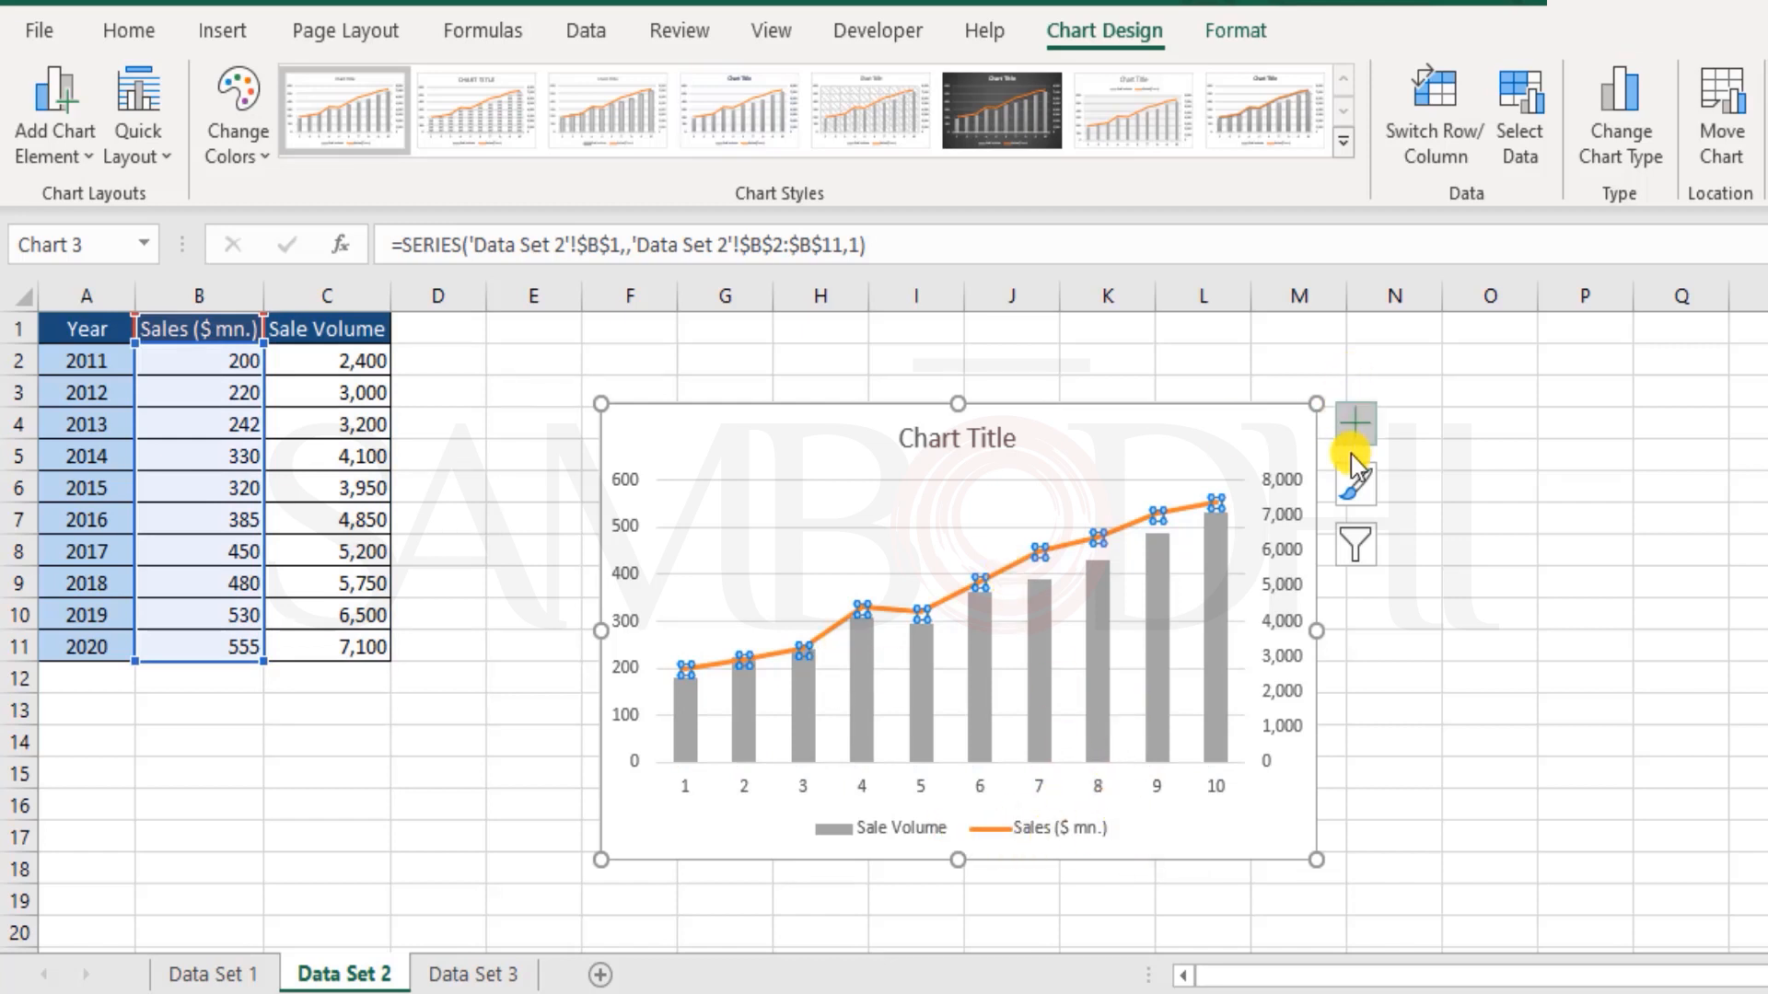
click(1162, 431)
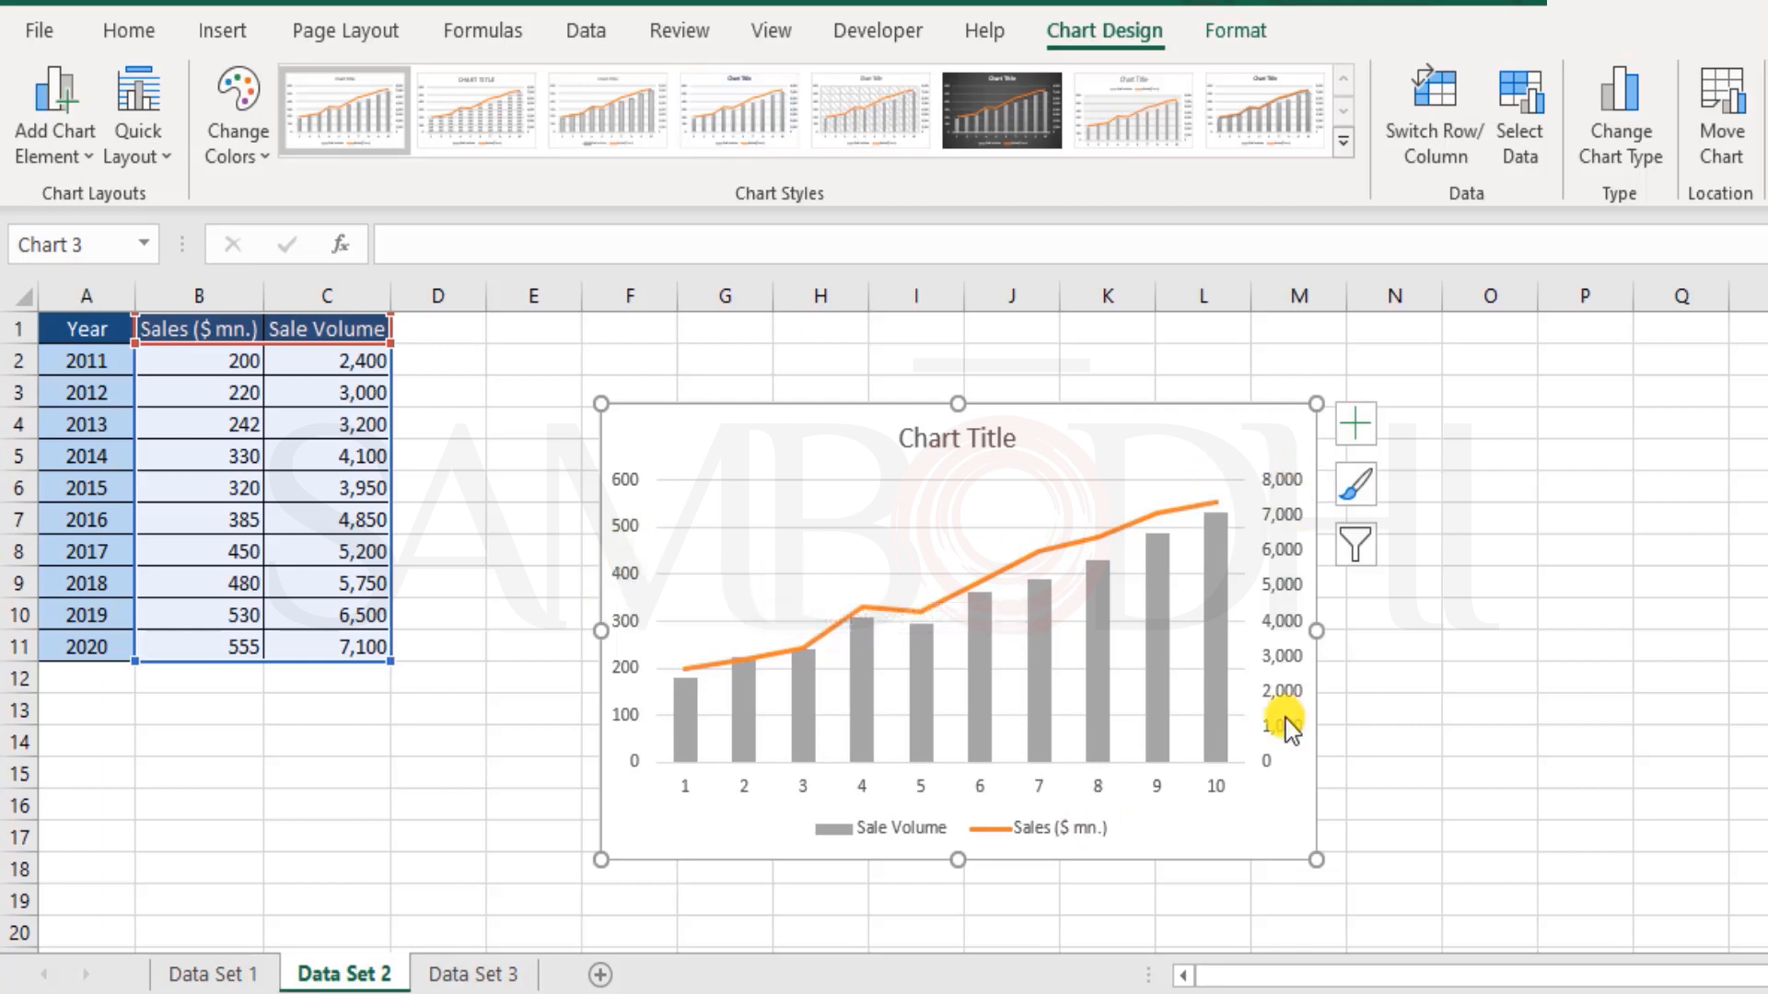
click(1356, 426)
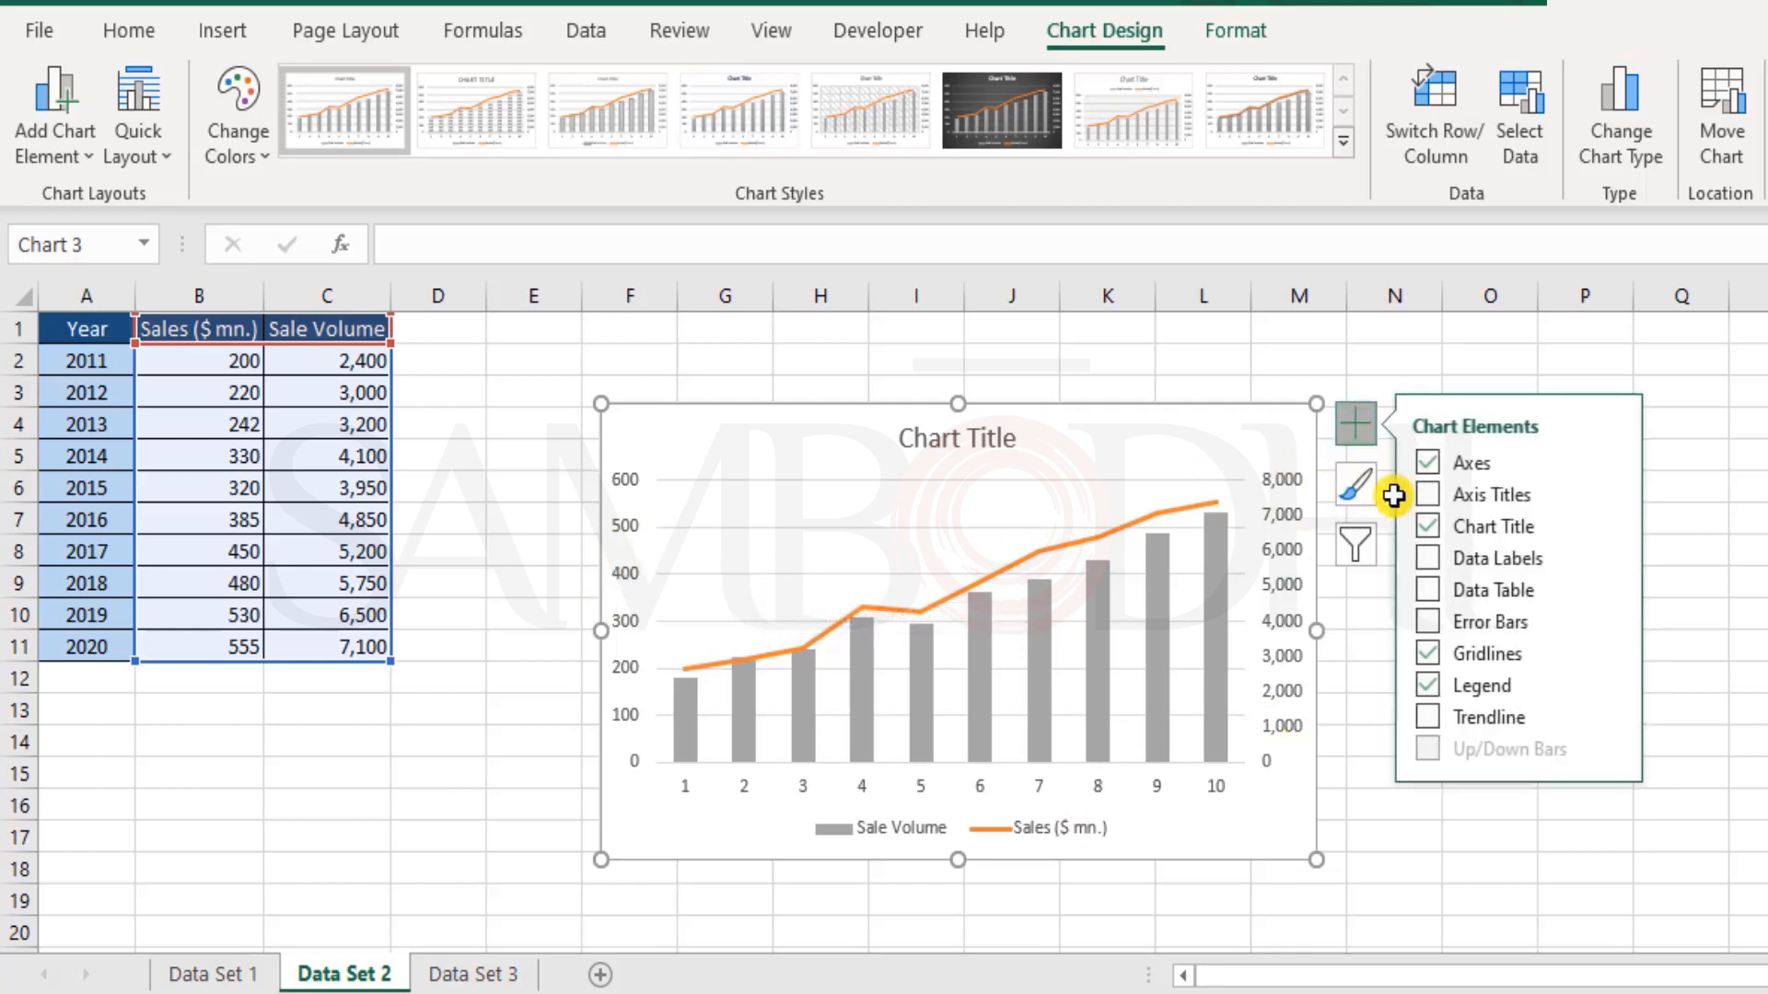
click(1430, 498)
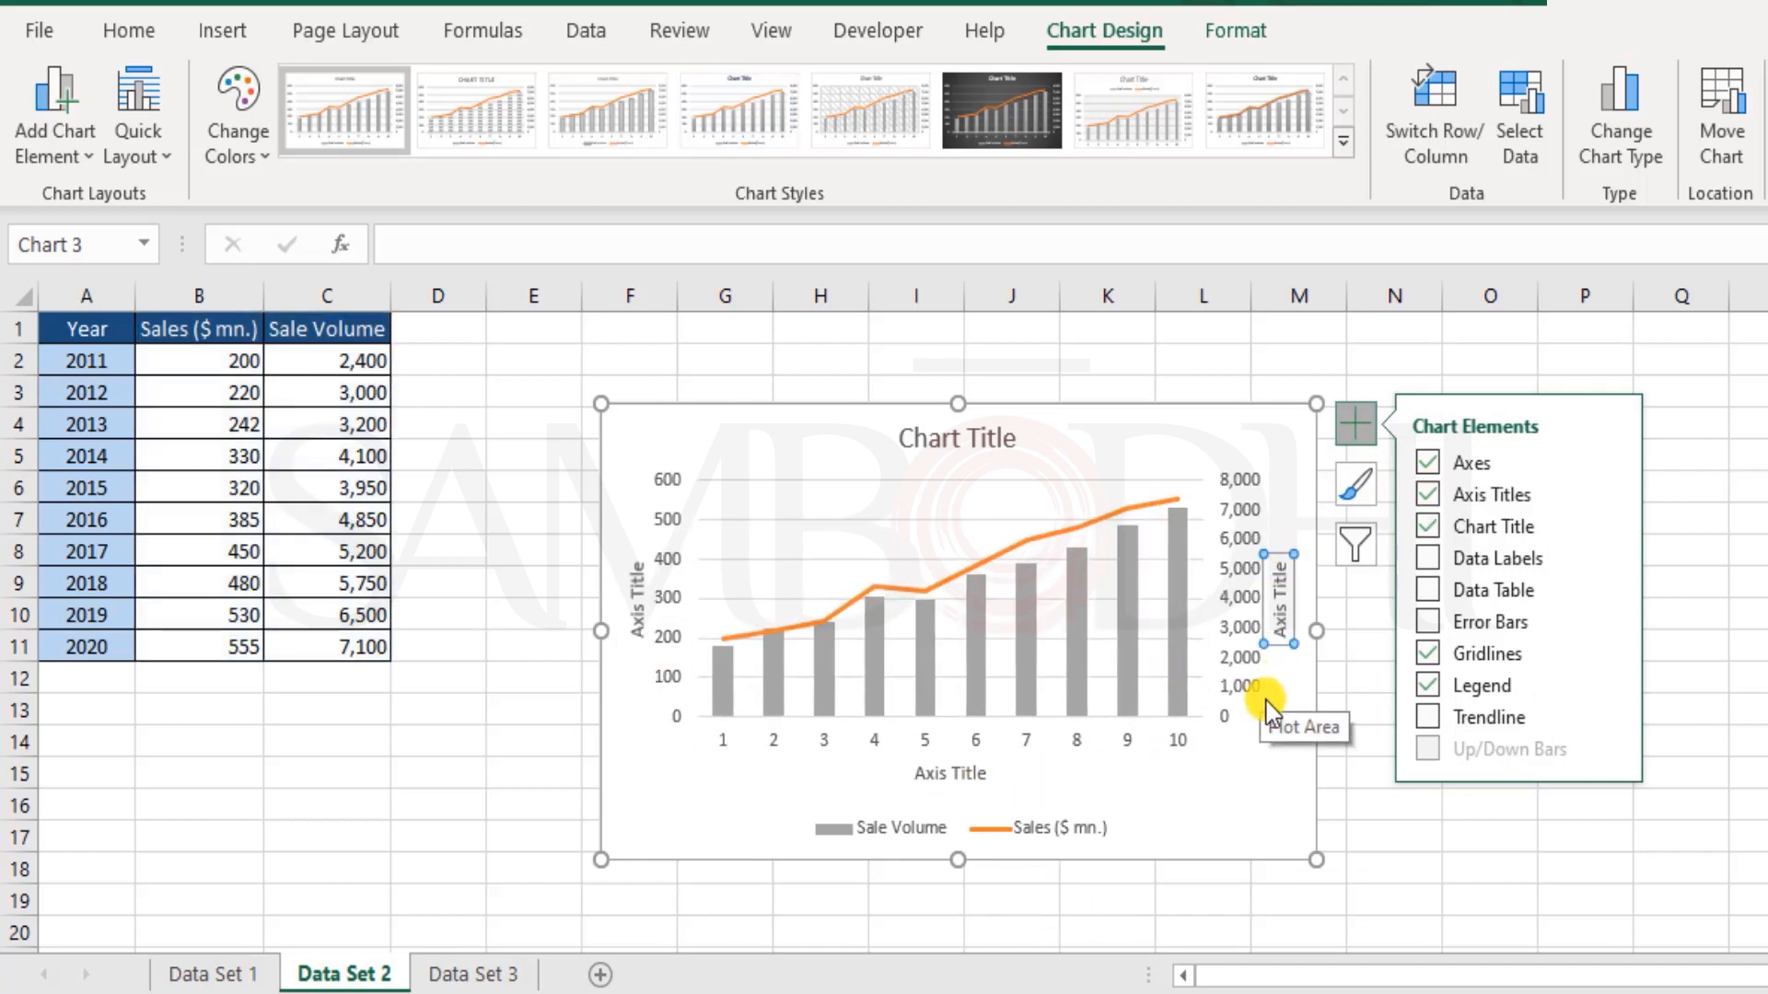
click(1164, 809)
Step: Set the primary vertical axis title of the combo chart to "Sales ($ mn.)"
click(639, 600)
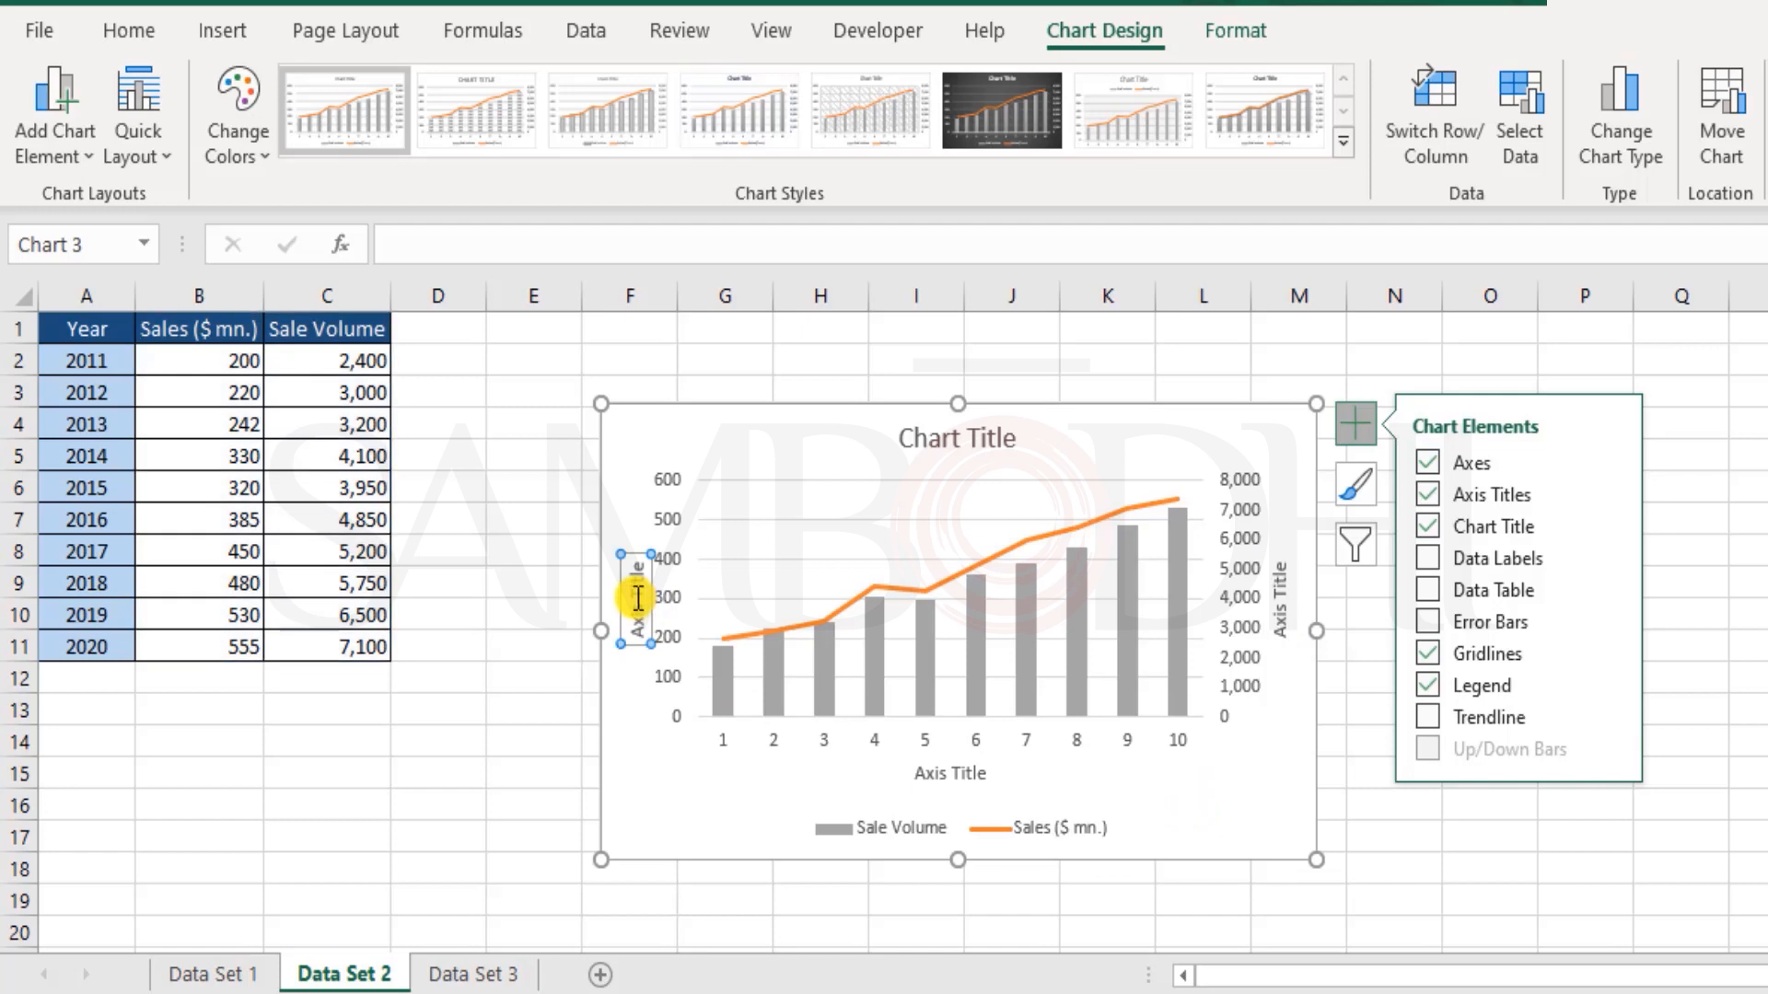
click(638, 598)
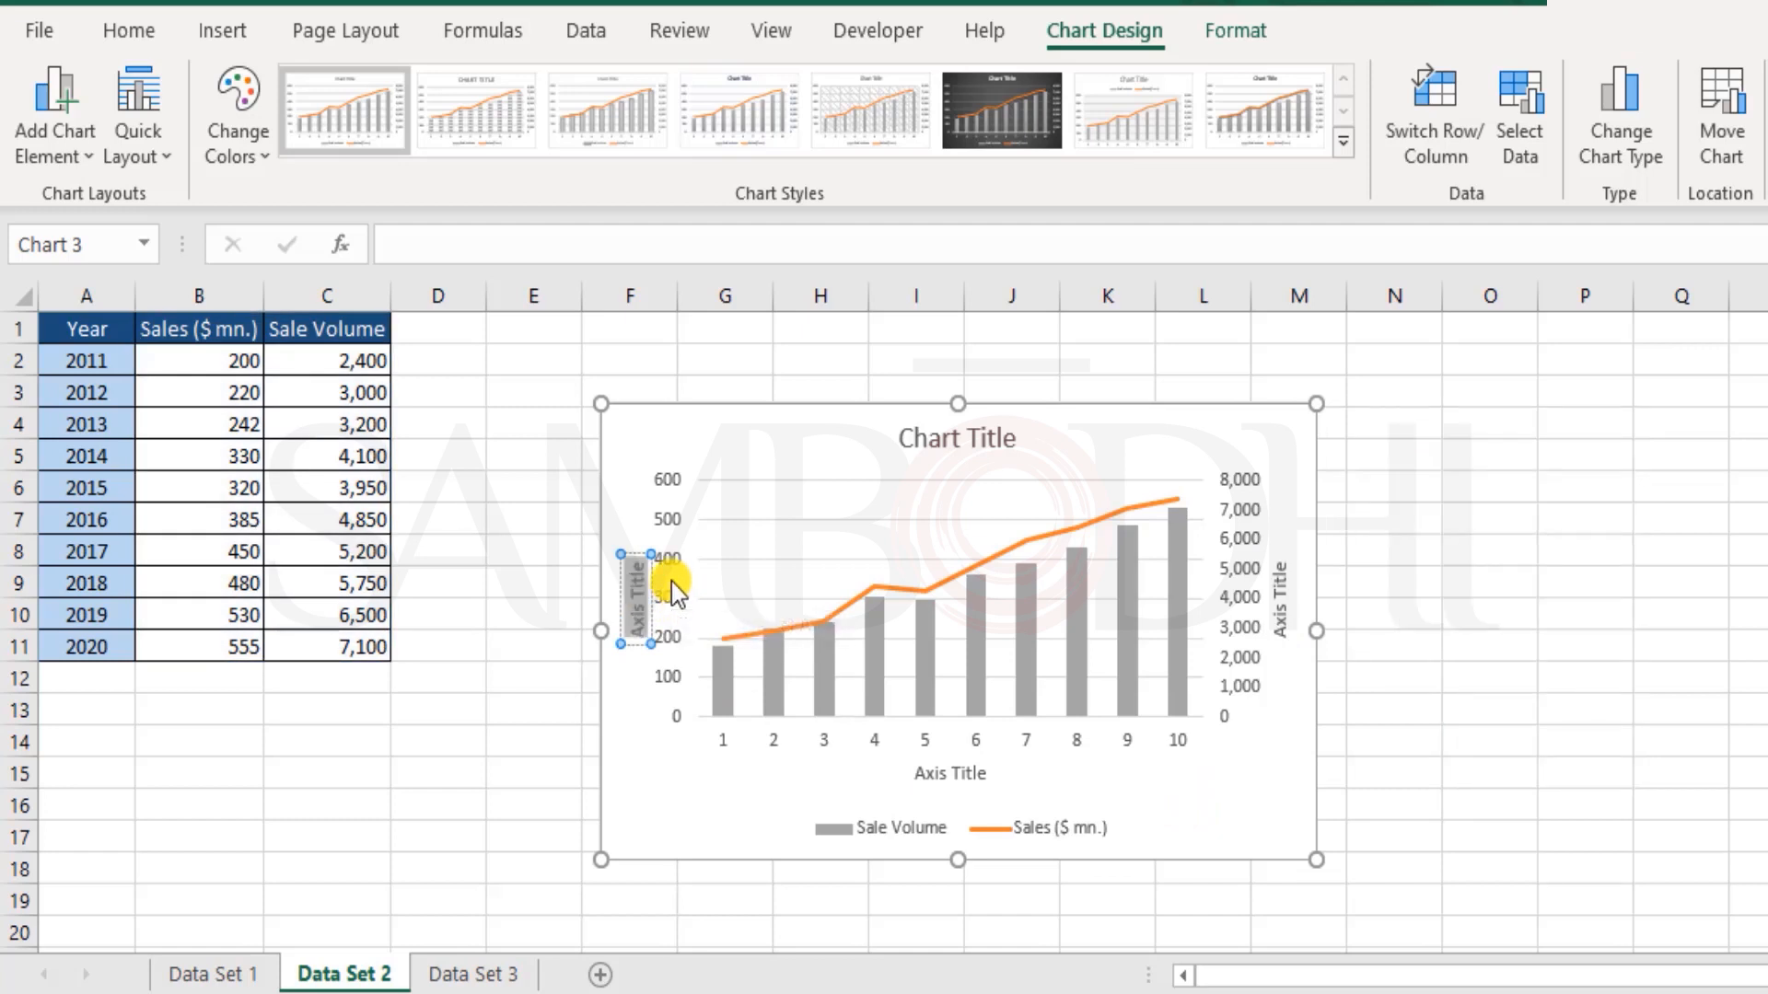
text(Sales)
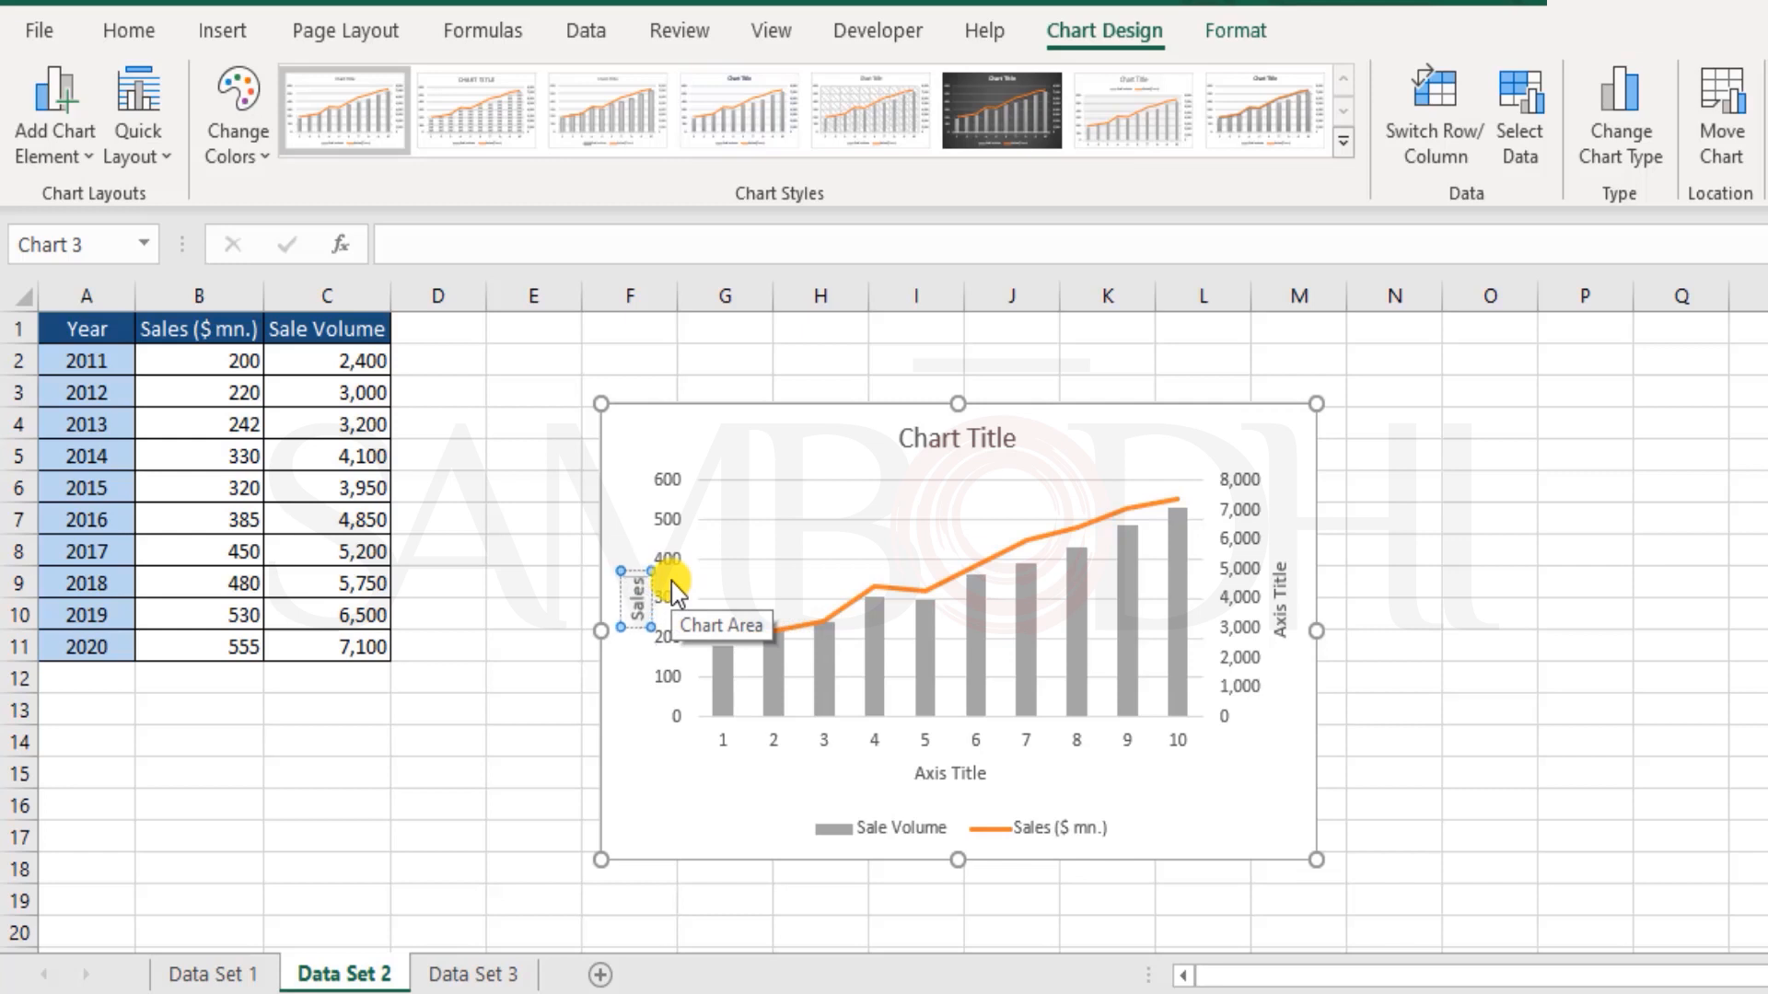
text( ($ M)
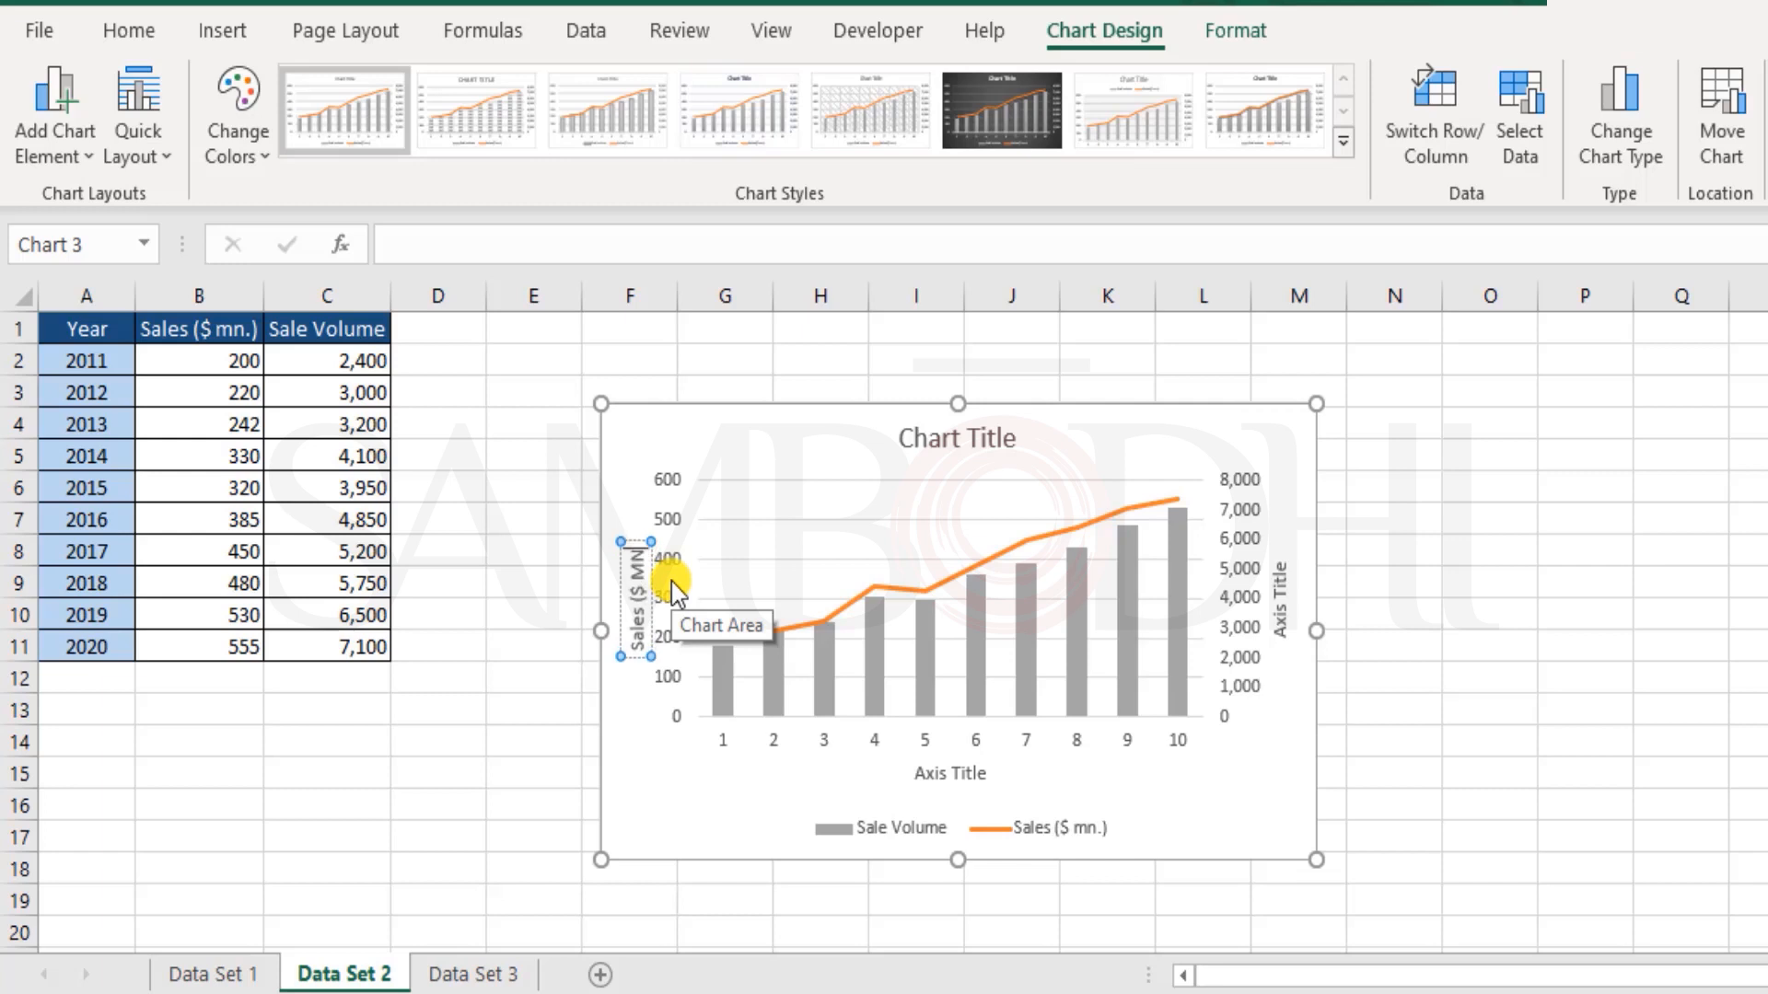
text(n.))
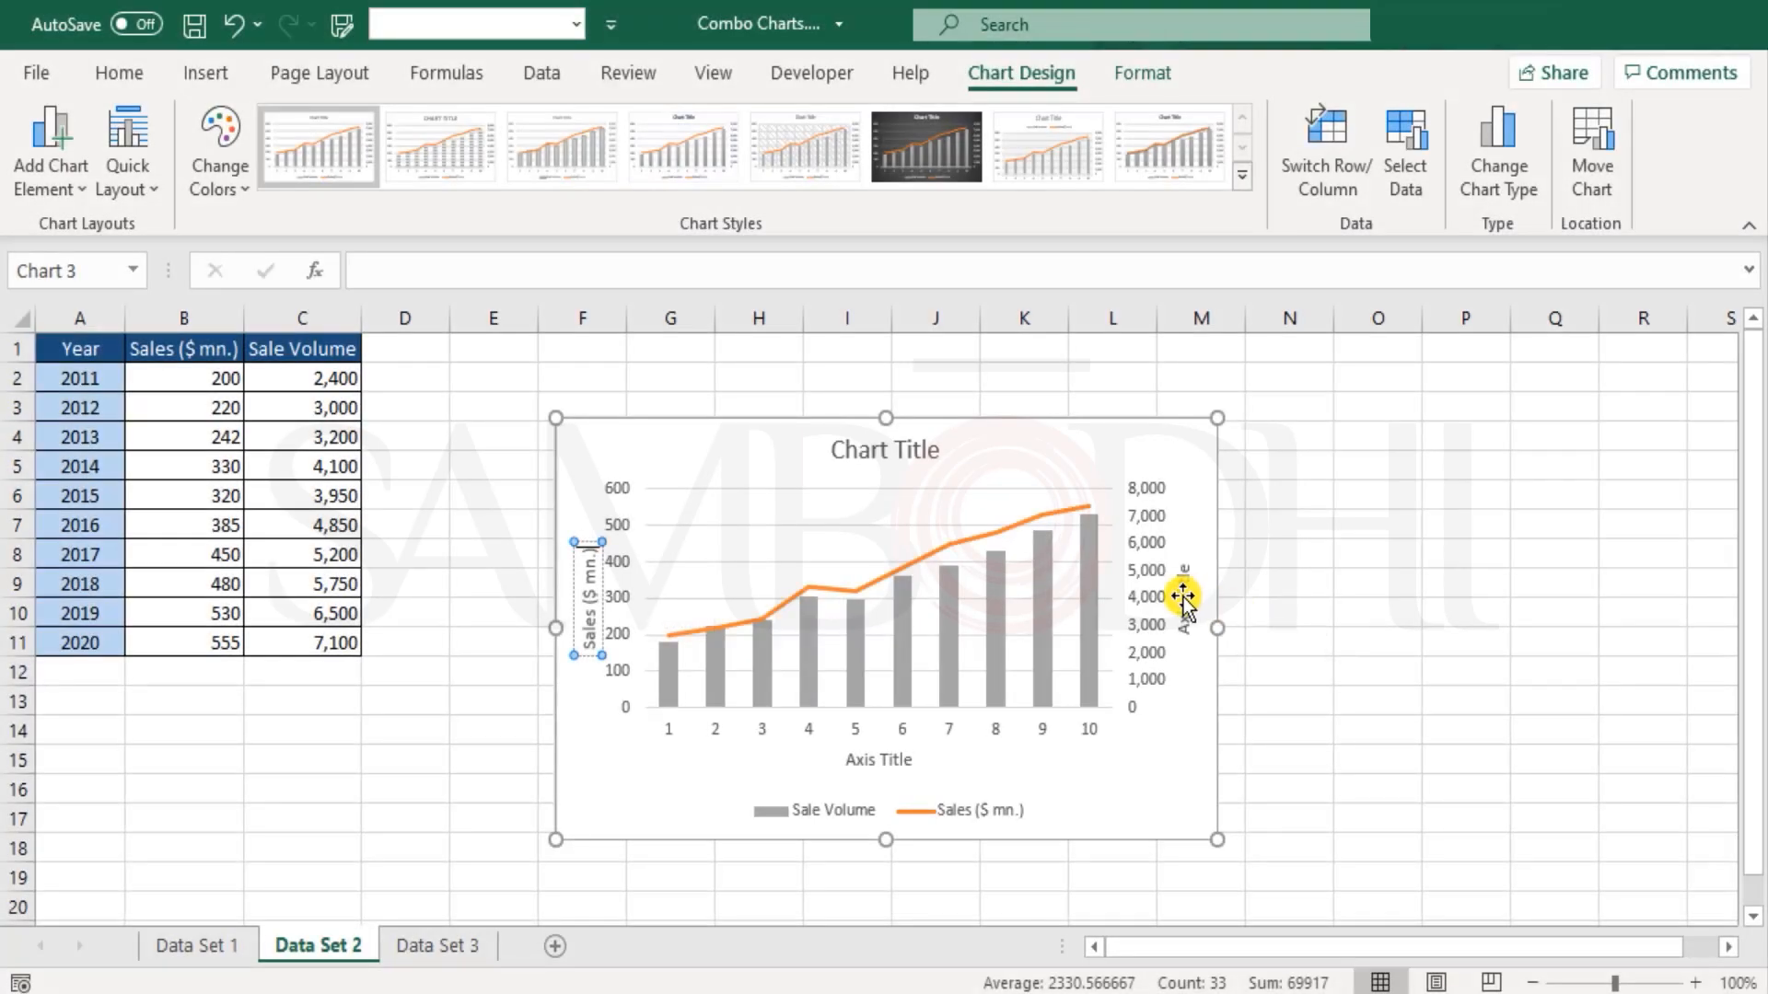
Step: Set the secondary vertical axis title of the combo chart to "Sale Volume"
click(1185, 597)
triple_click(1183, 597)
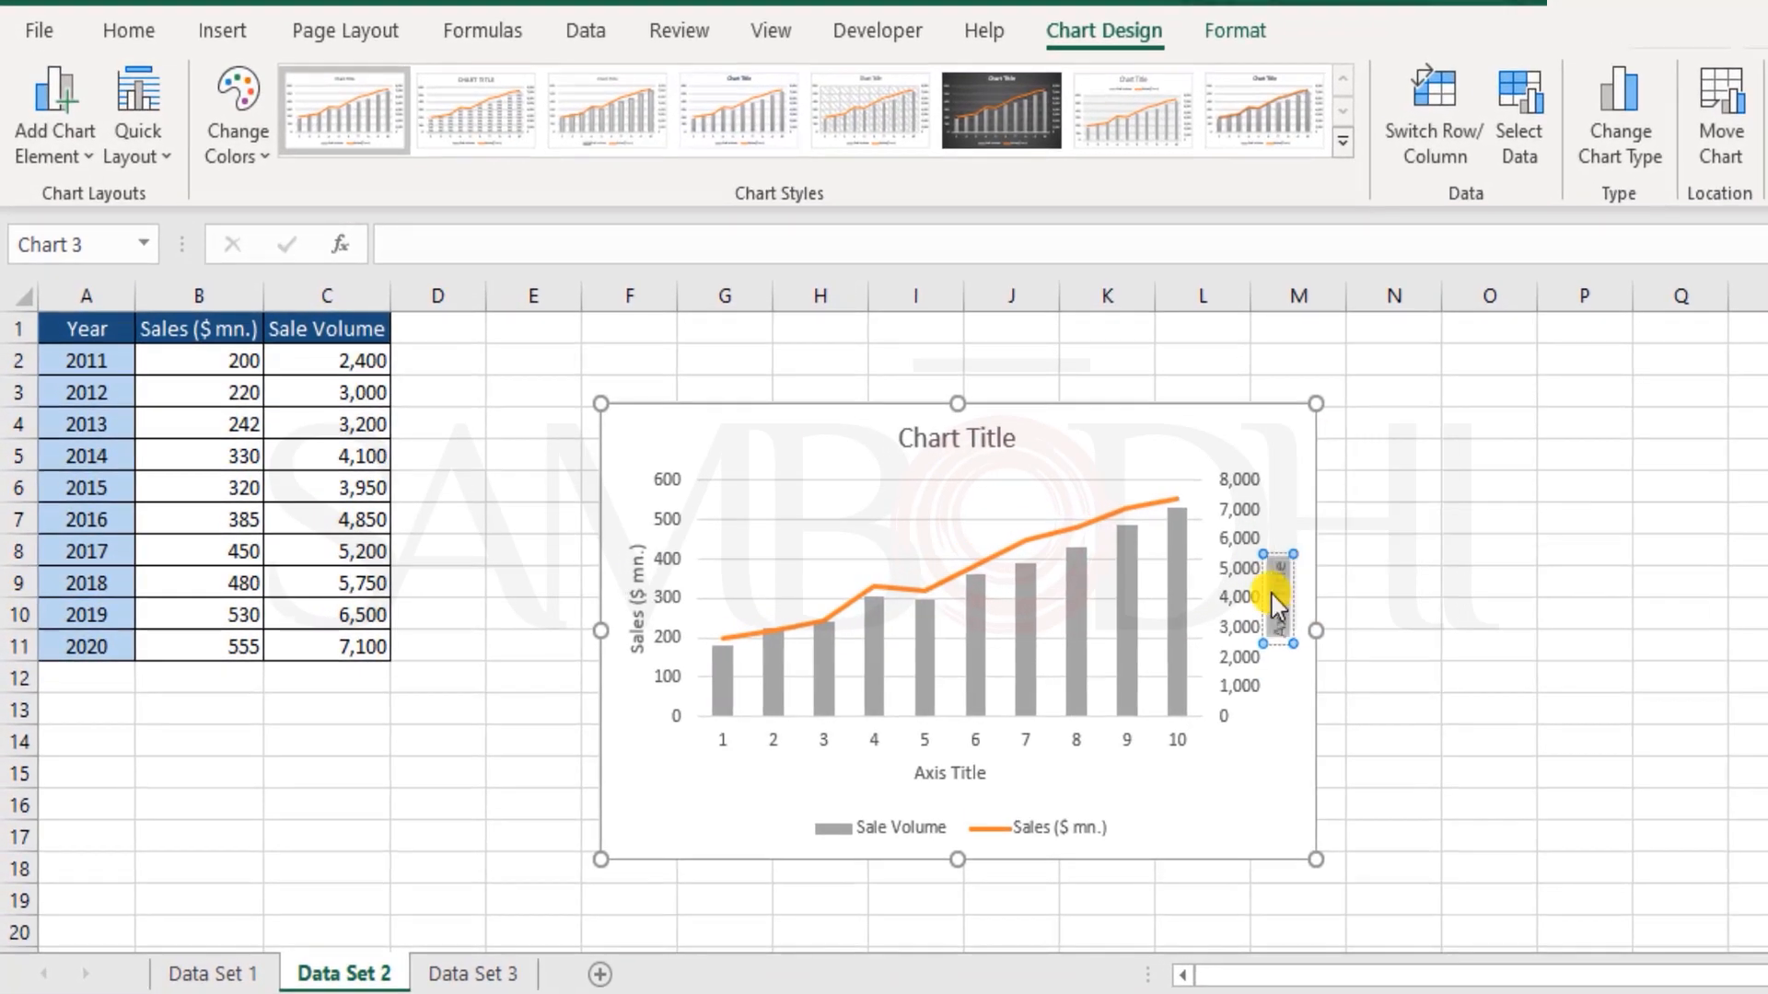
key(BackSpace)
text(Sale Volume)
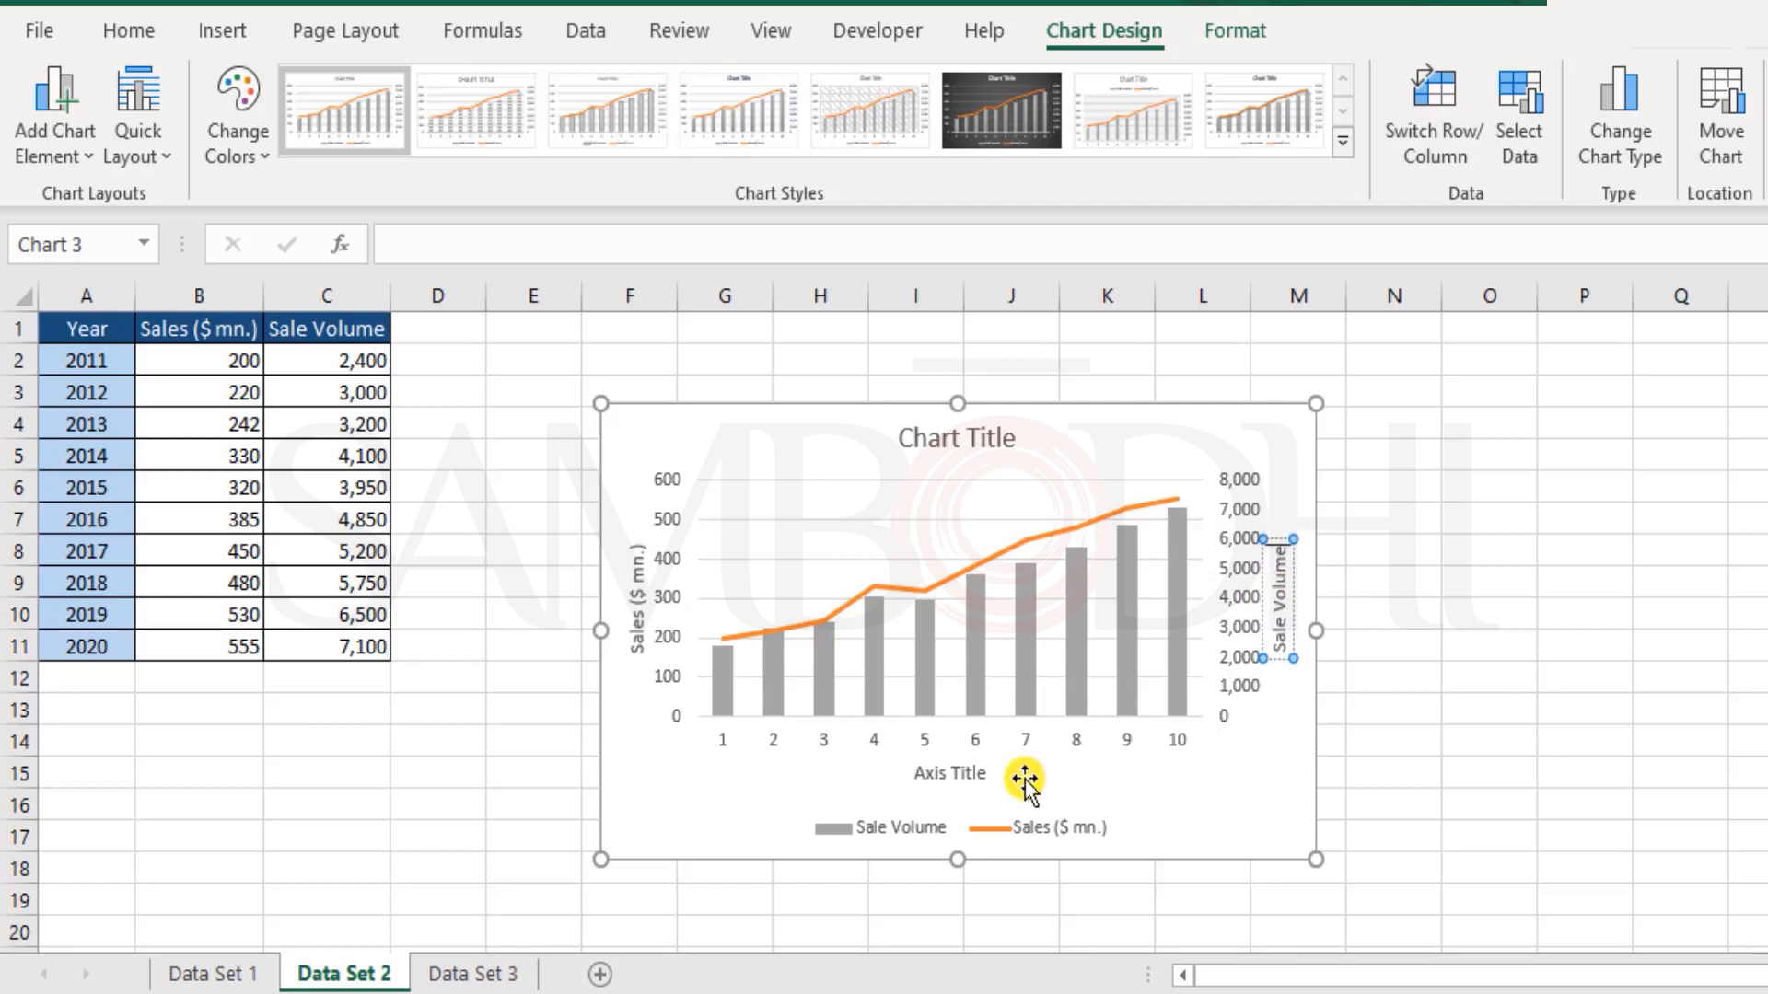
Step: Set the horizontal axis title of the combo chart to "Year"
click(969, 778)
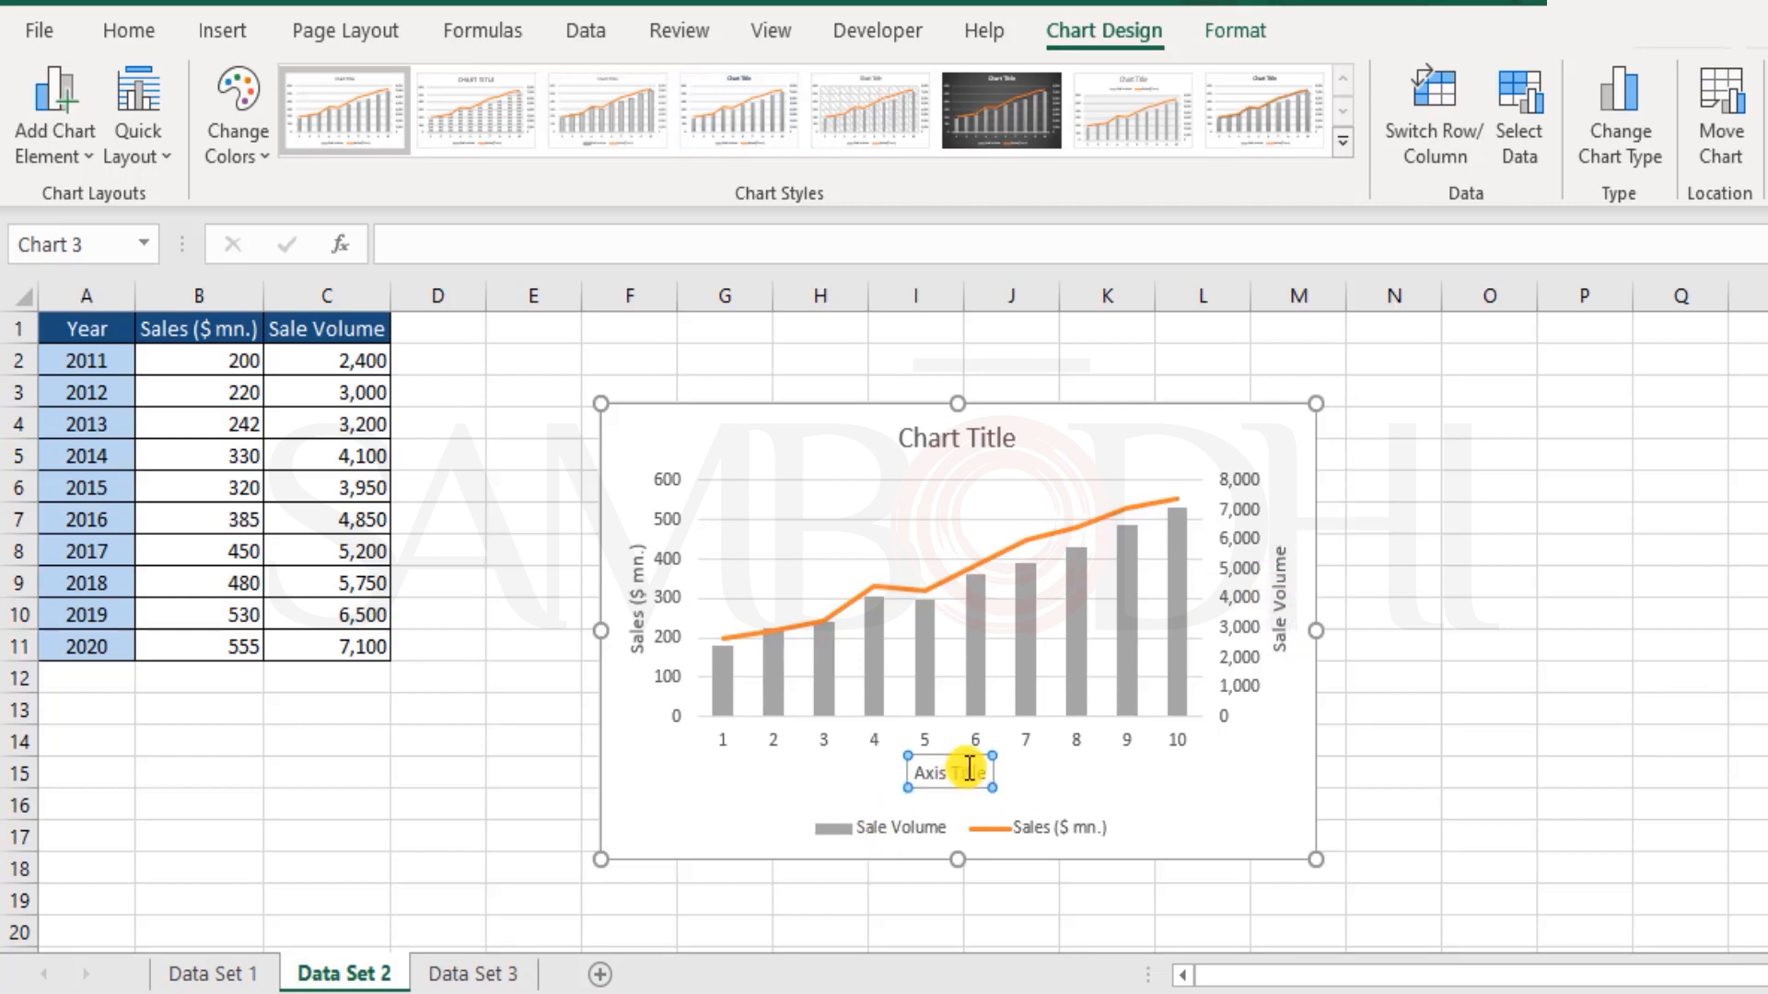
double_click(970, 771)
key(ctrl+a)
text(Year)
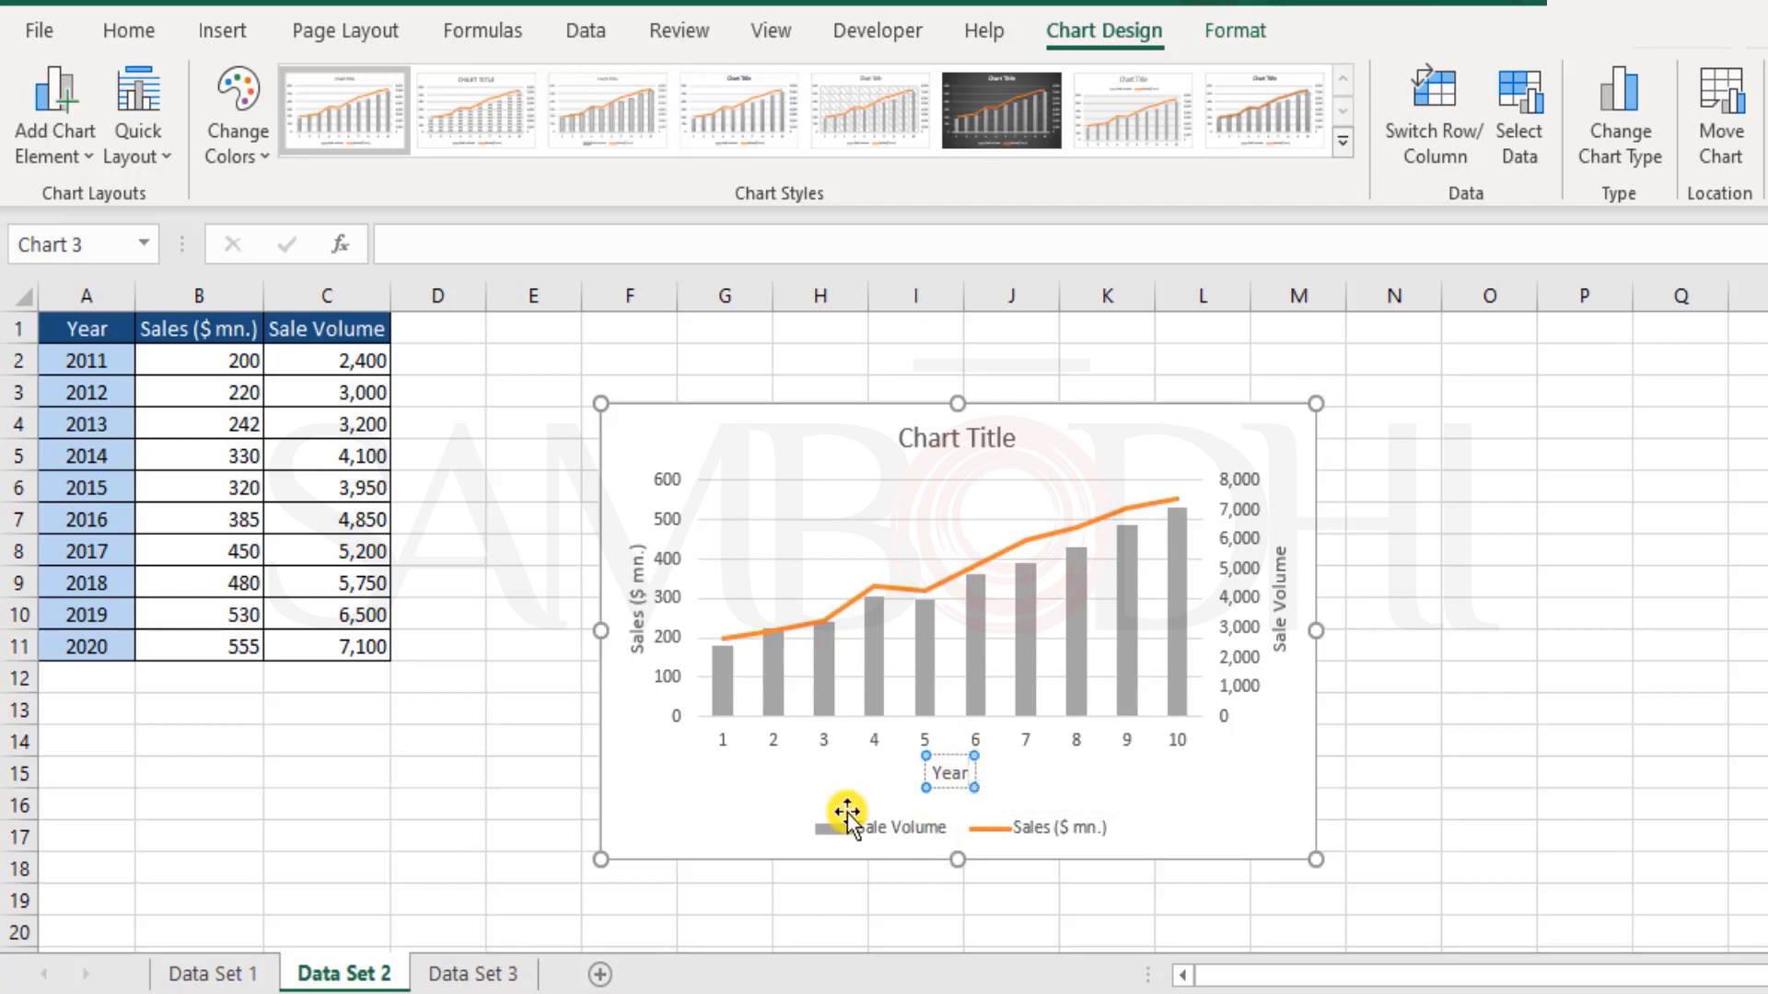
Step: In the chart's data source, set the horizontal axis labels for the Sales ($ mn.) series to the years in A2:A11
click(718, 749)
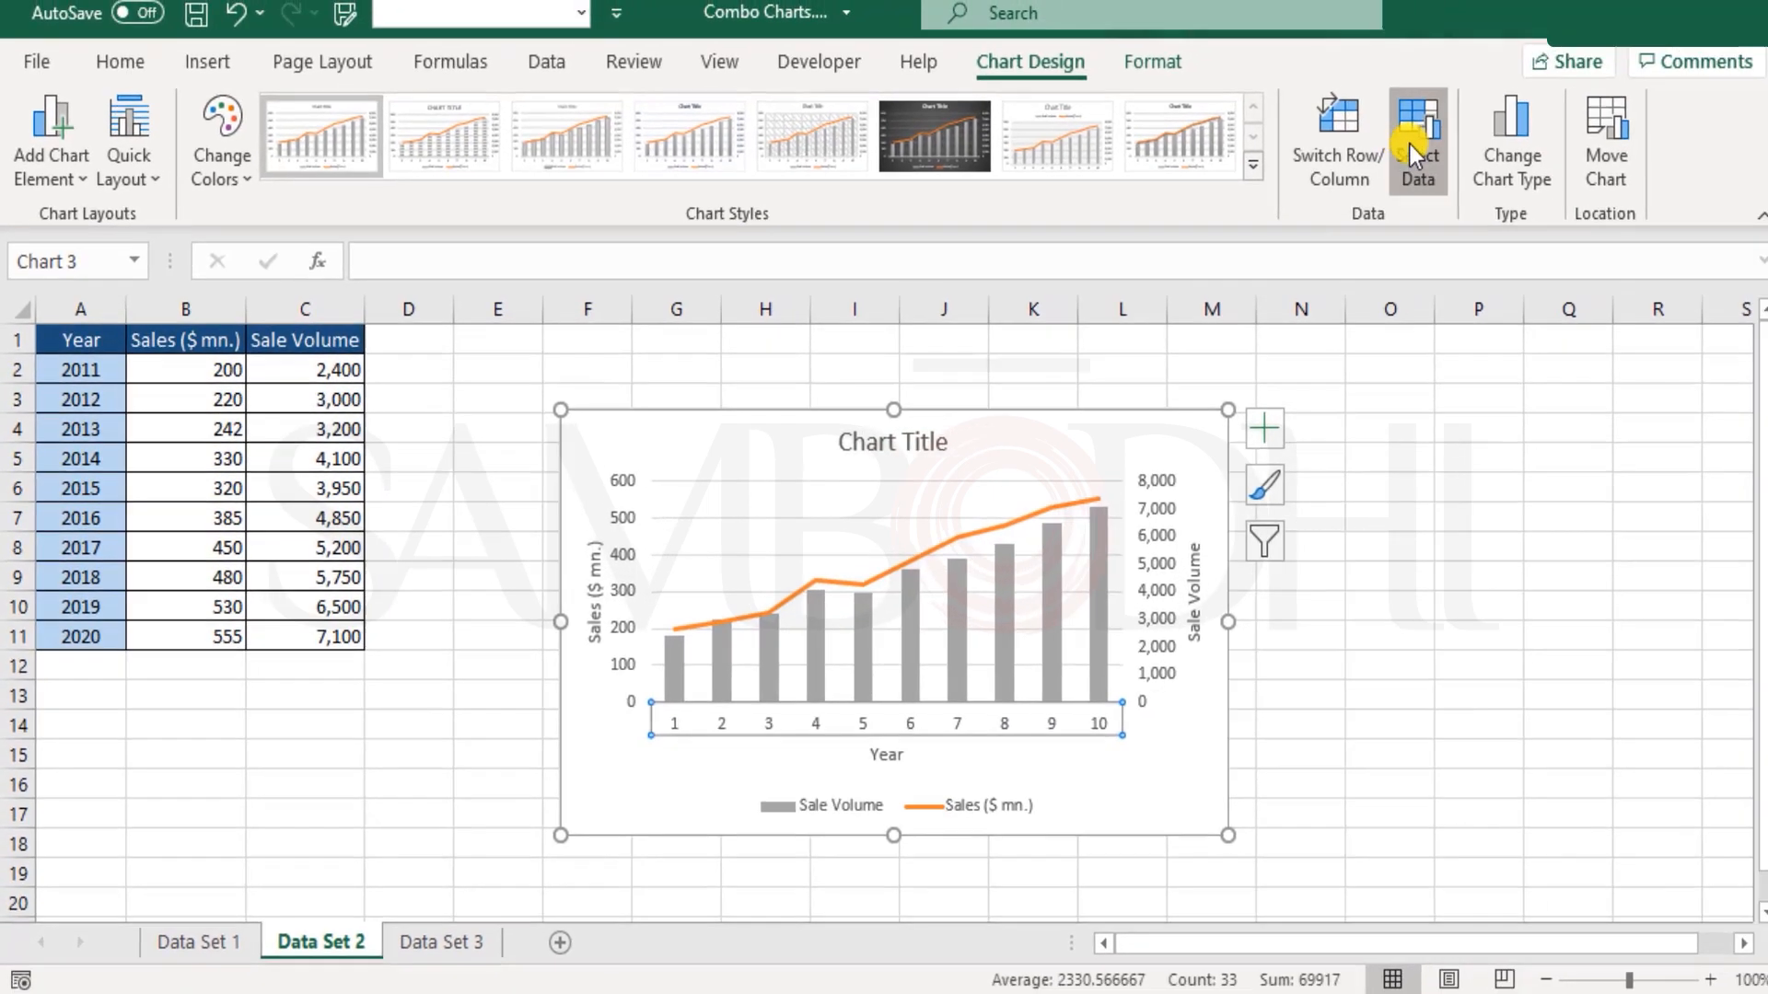
click(1504, 105)
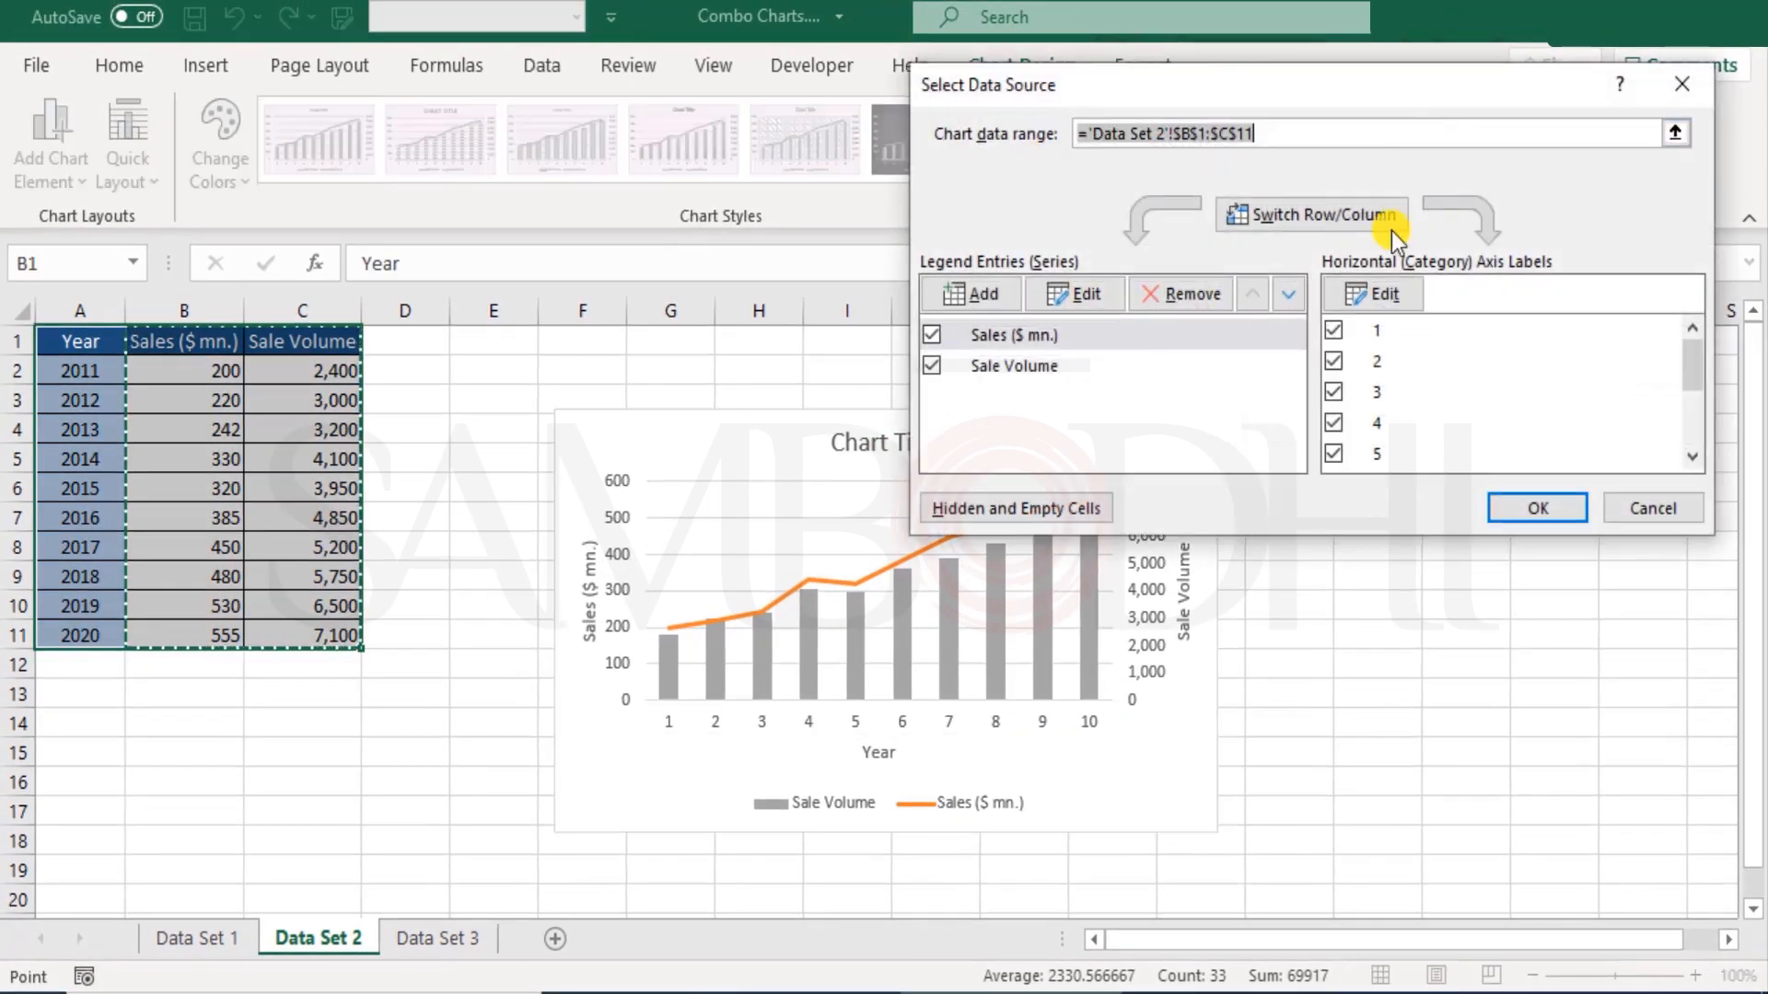
click(1037, 332)
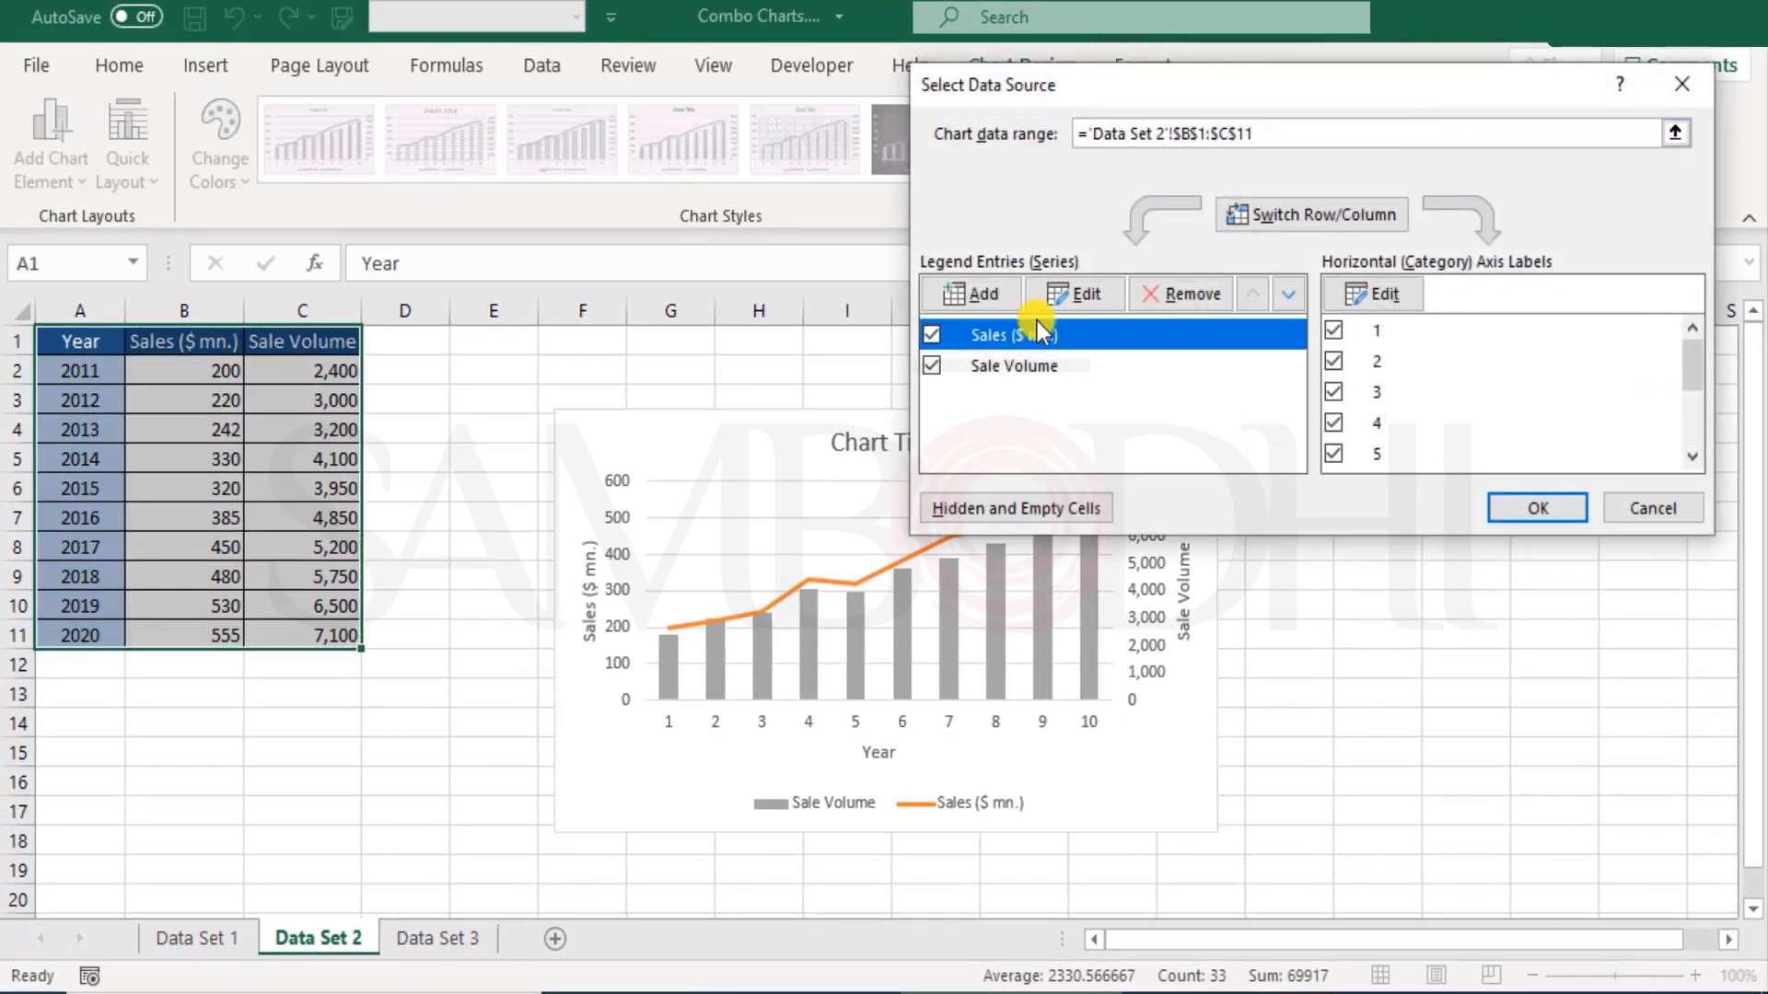
click(1384, 295)
drag(80, 370, 99, 642)
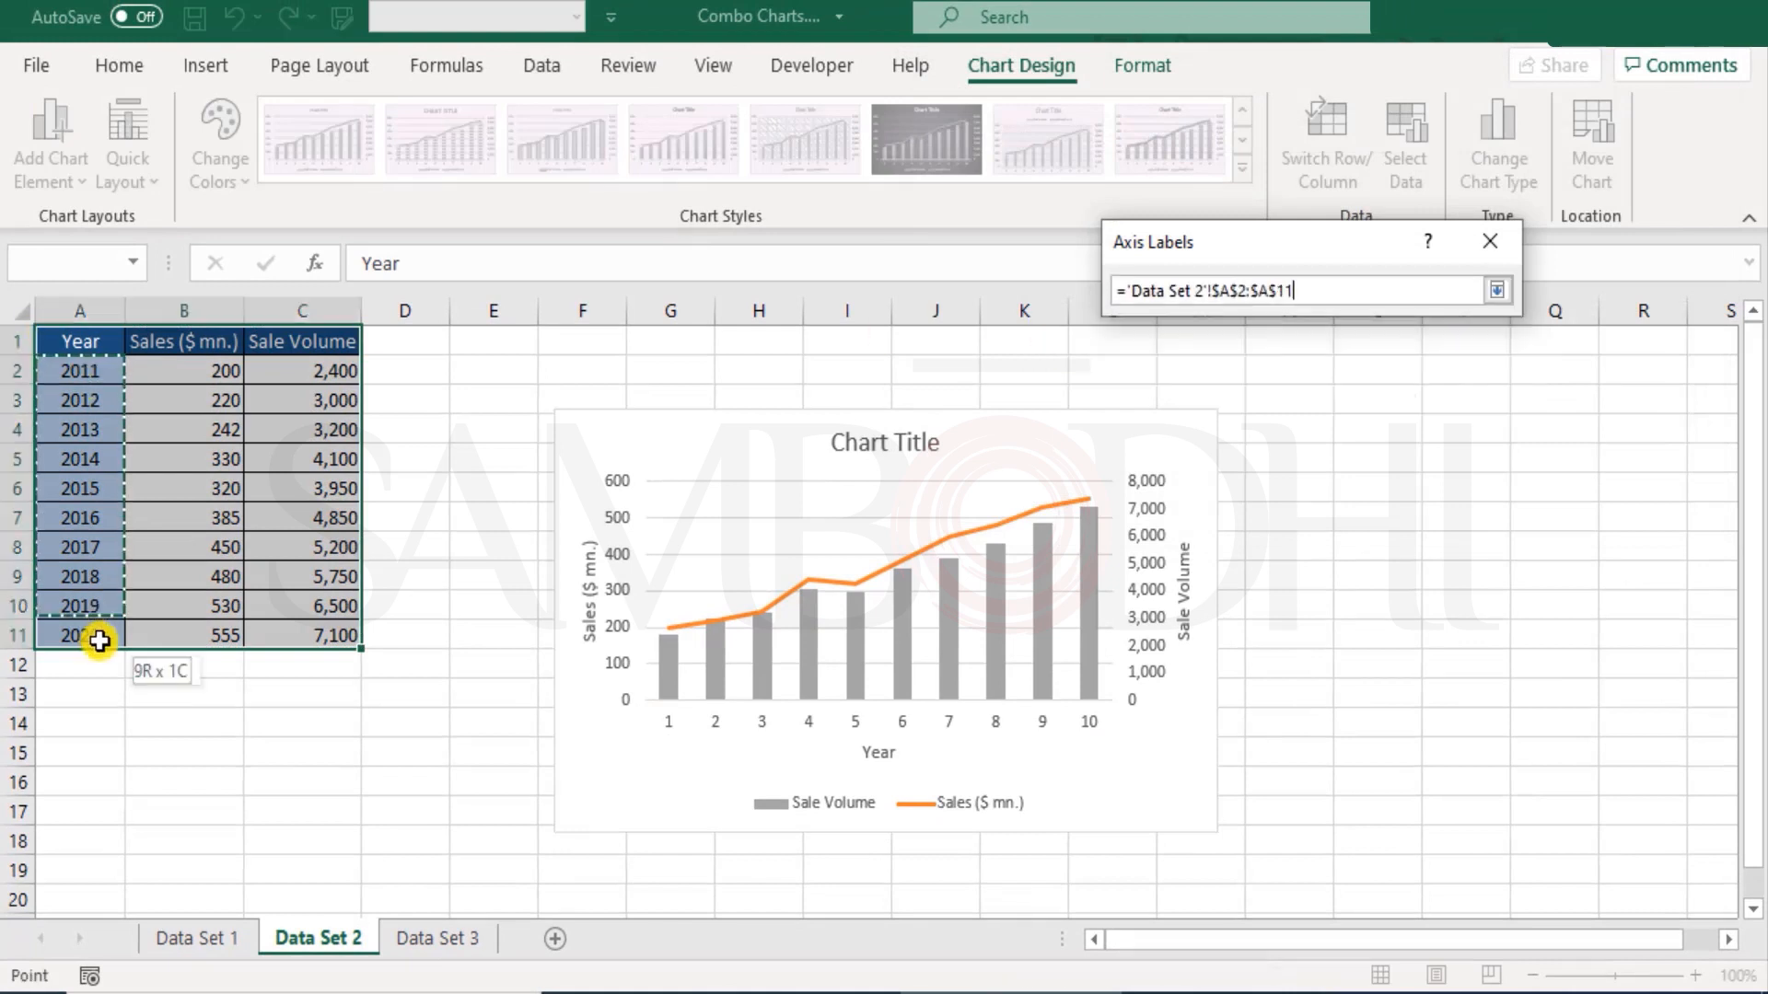
click(1307, 350)
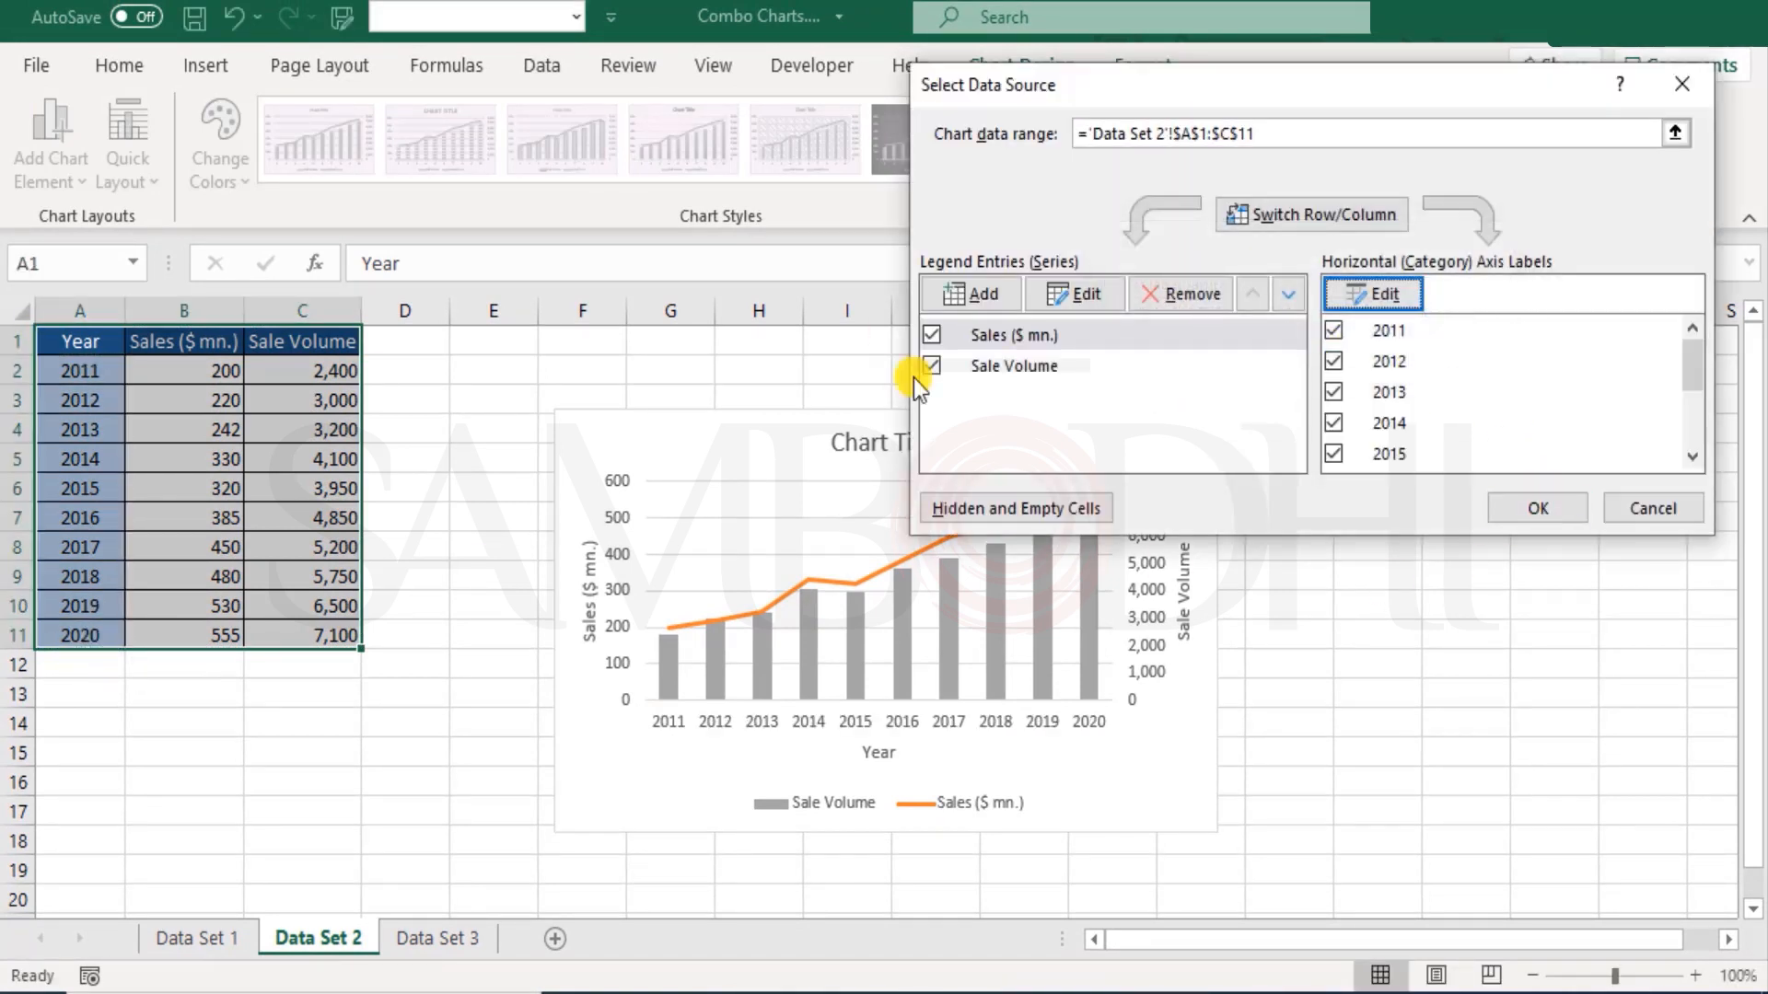
Step: Set the horizontal axis labels for the Sale Volume series to the years in A2:A11
click(1009, 369)
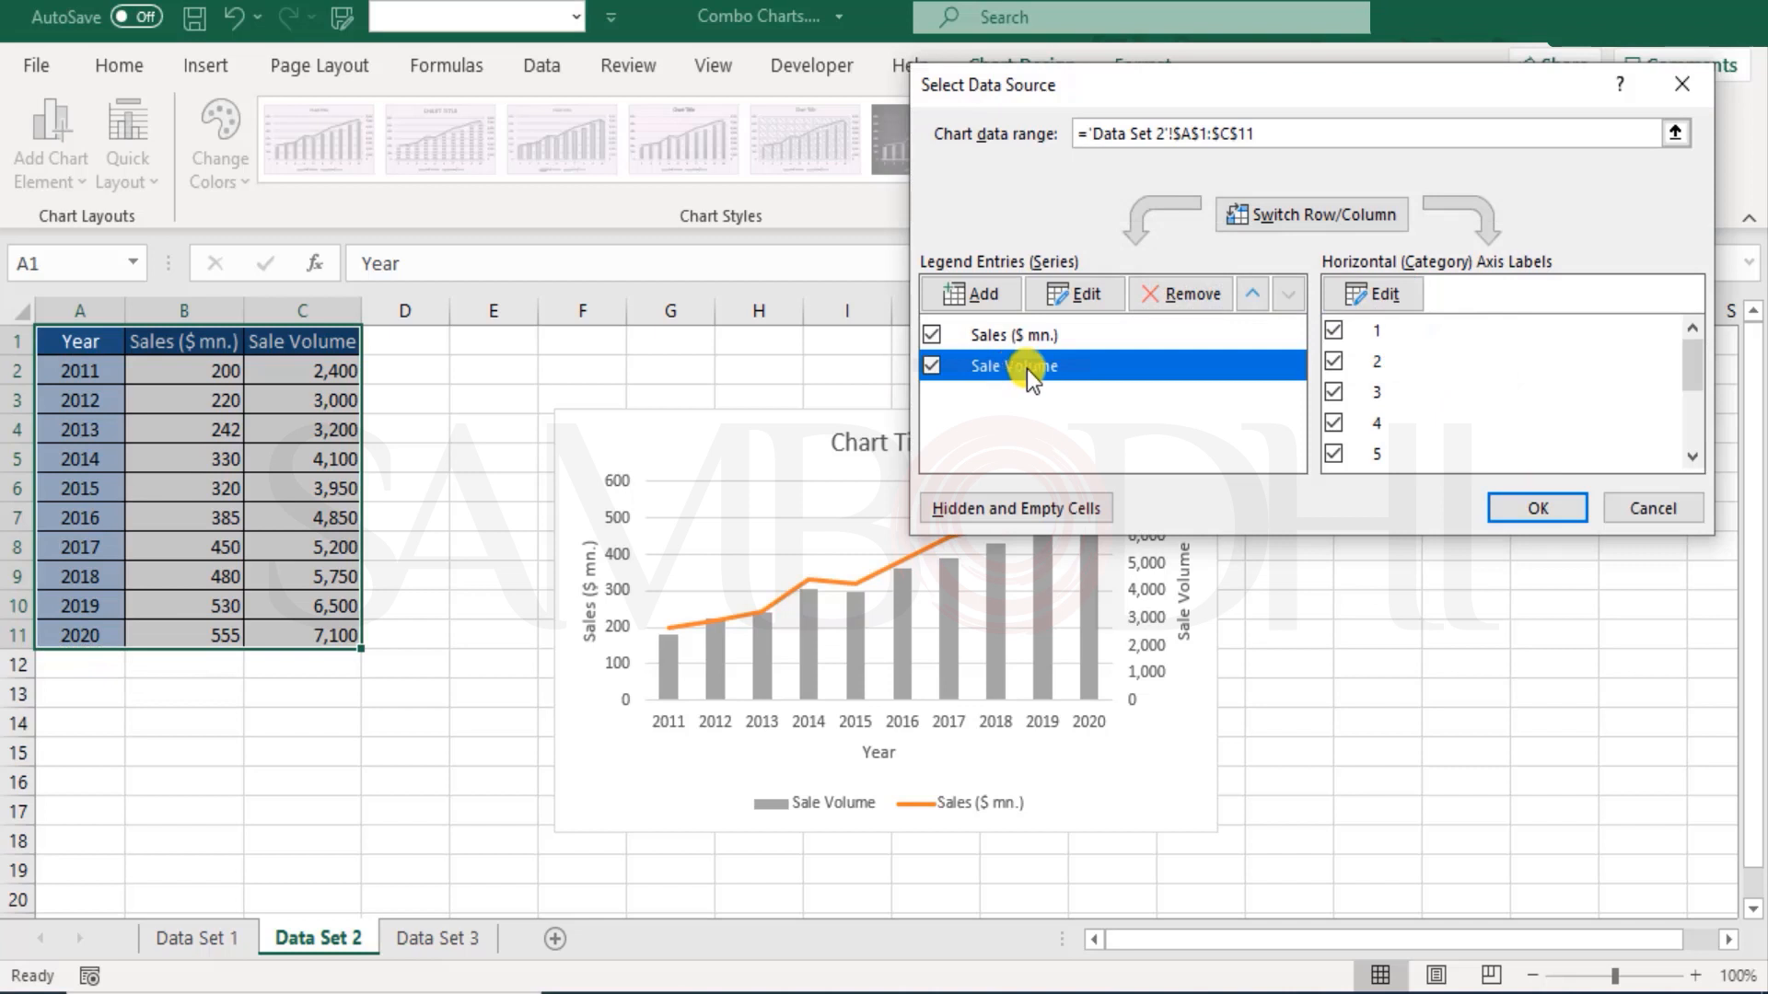
click(1361, 295)
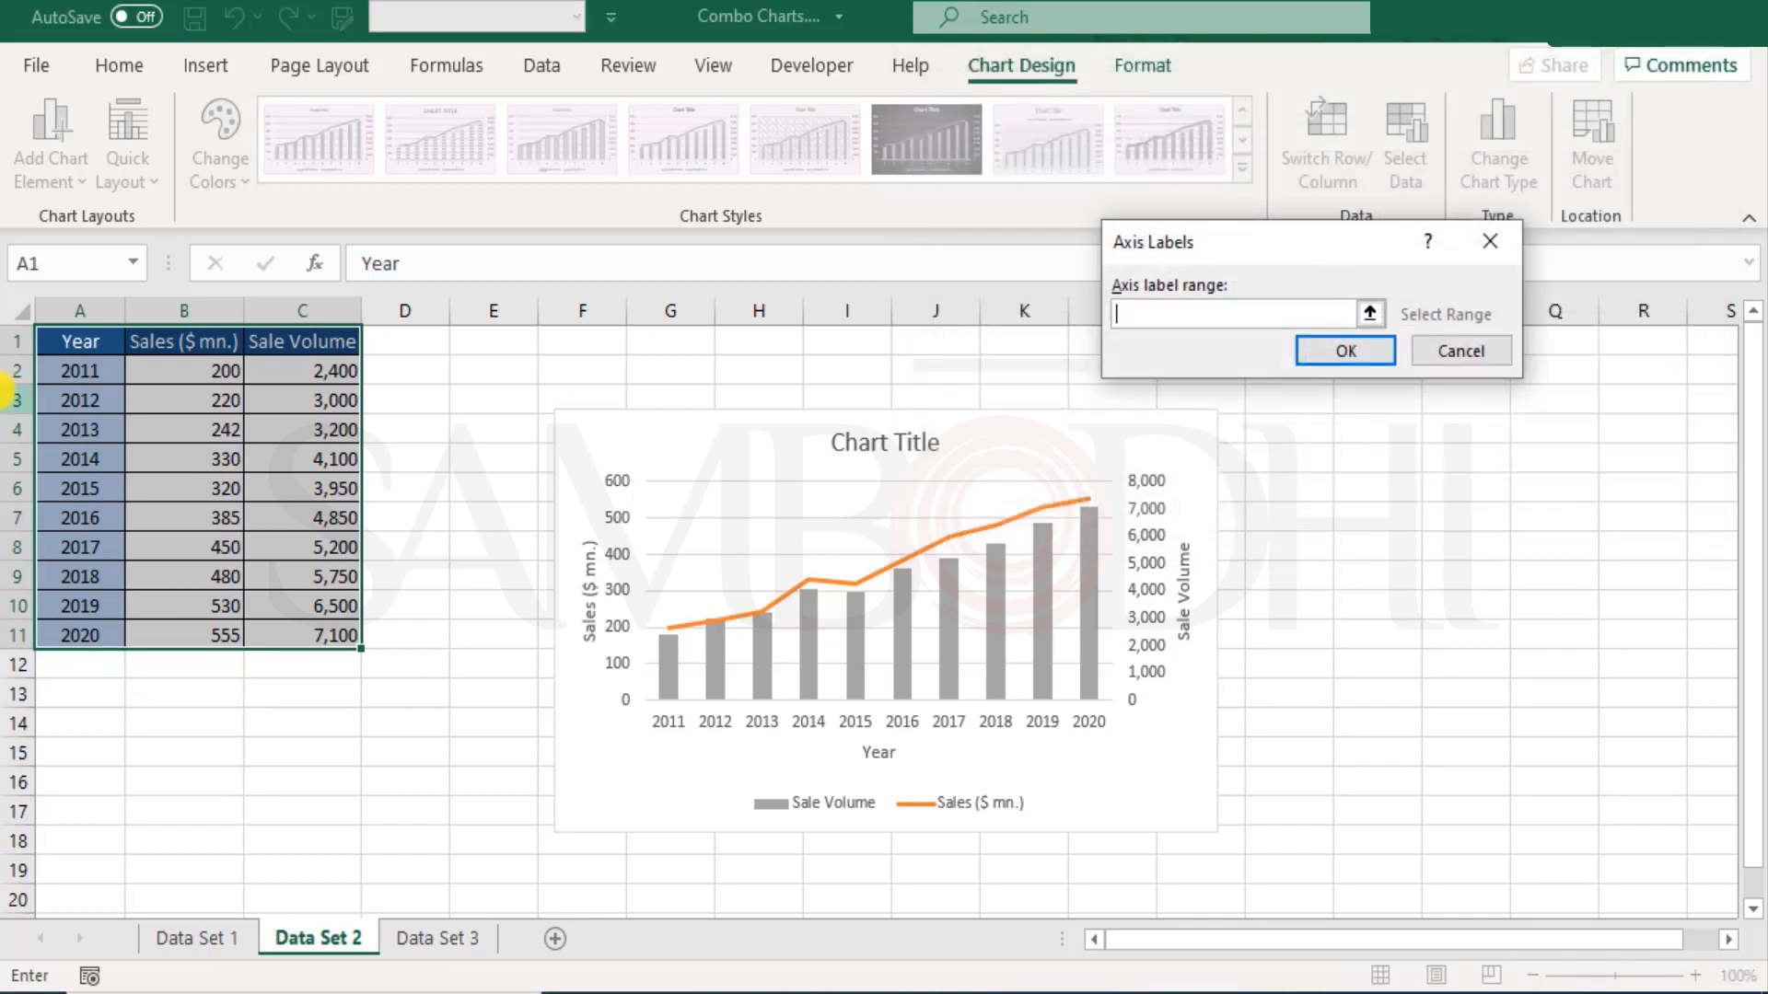
drag(67, 368, 74, 630)
click(1368, 355)
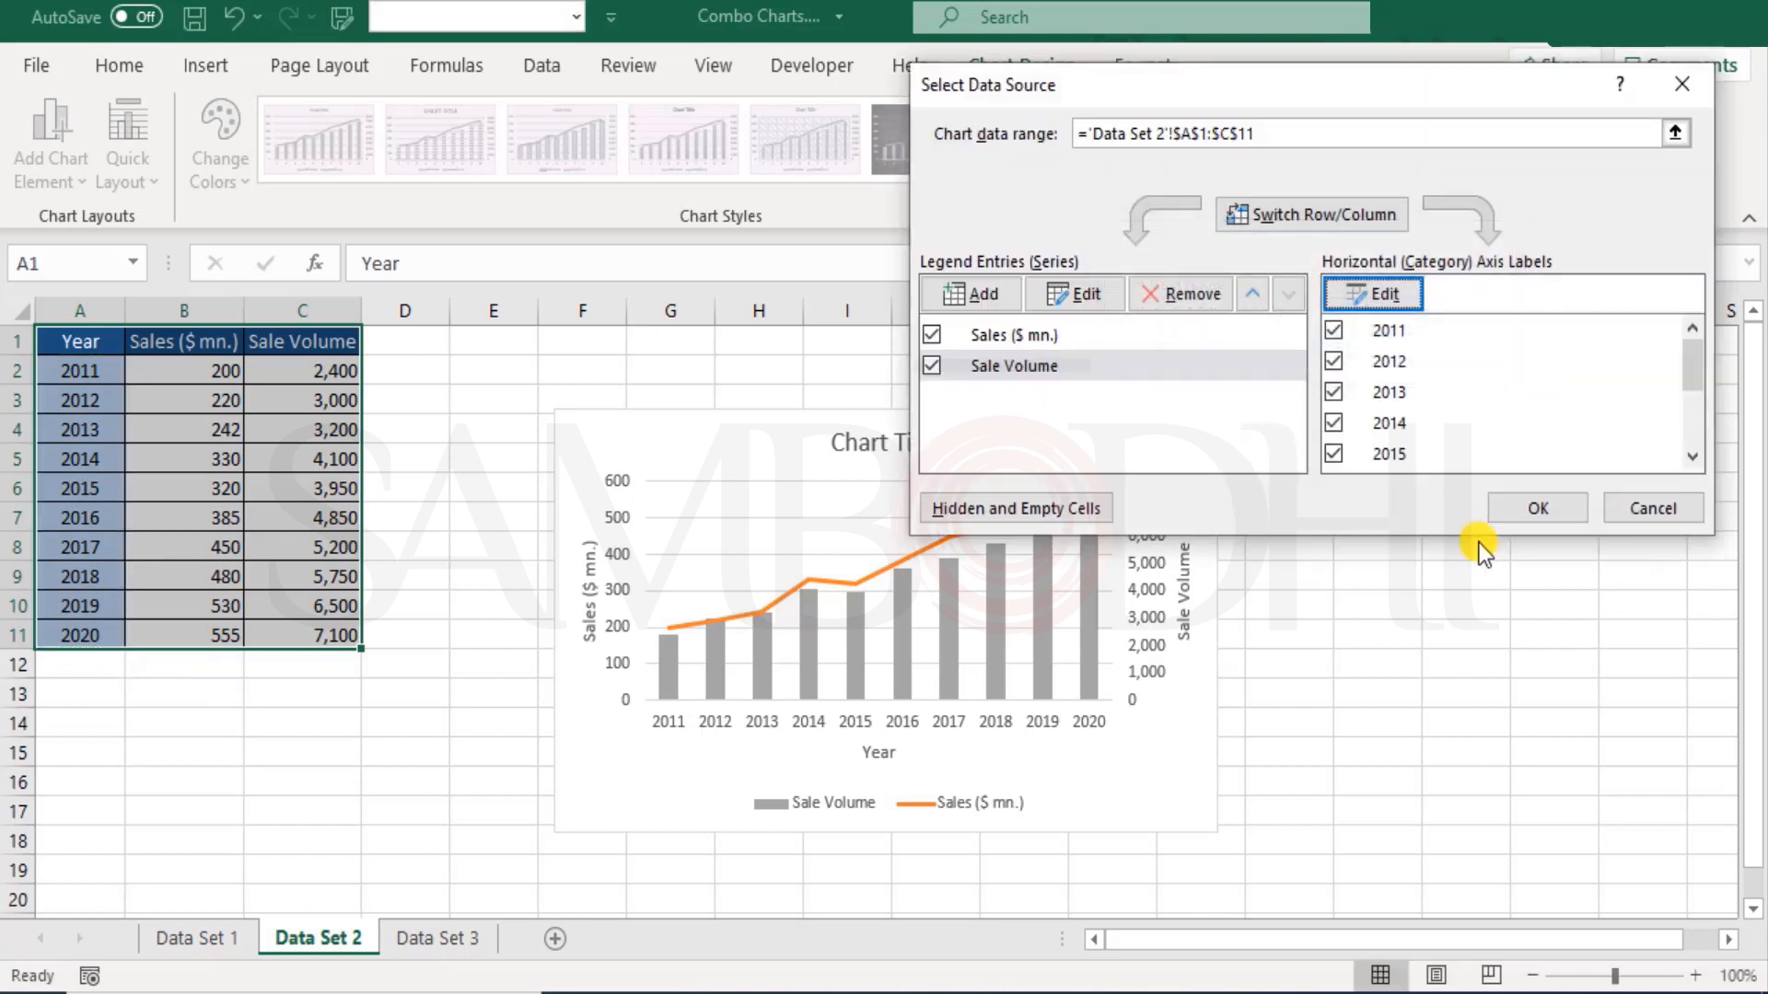
Step: Apply the data source changes and remove the chart title from the combo chart
click(1543, 505)
click(1370, 748)
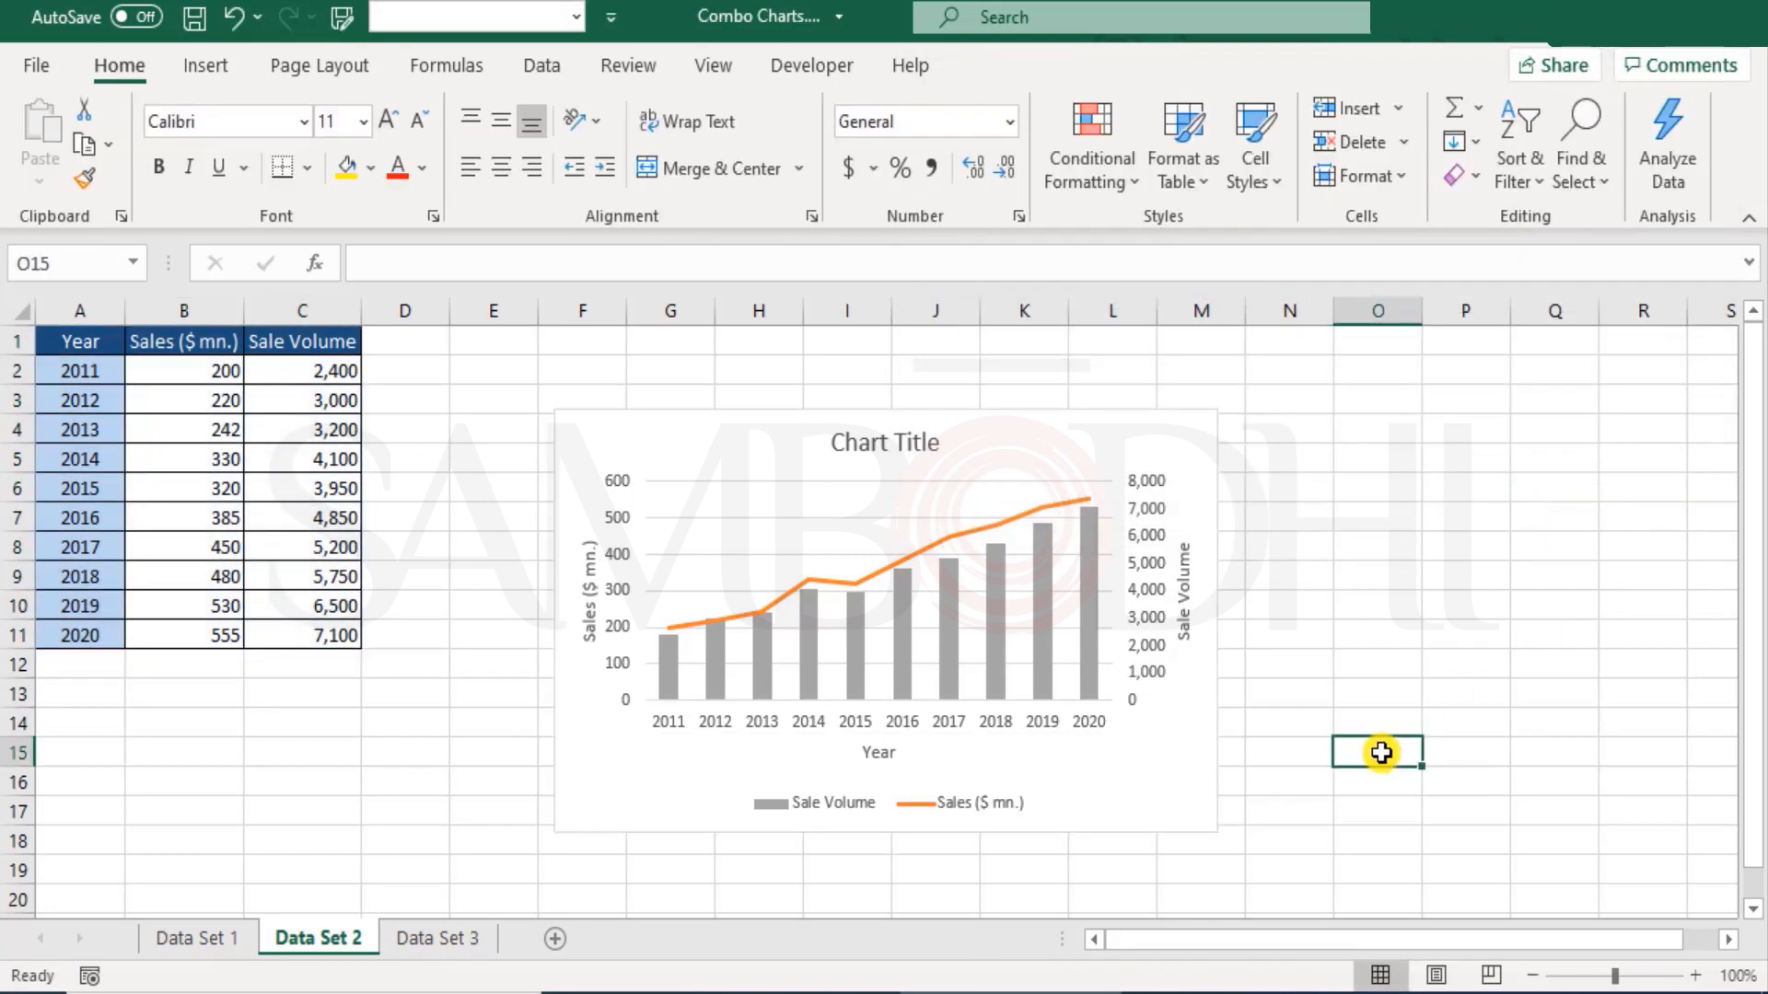
click(895, 440)
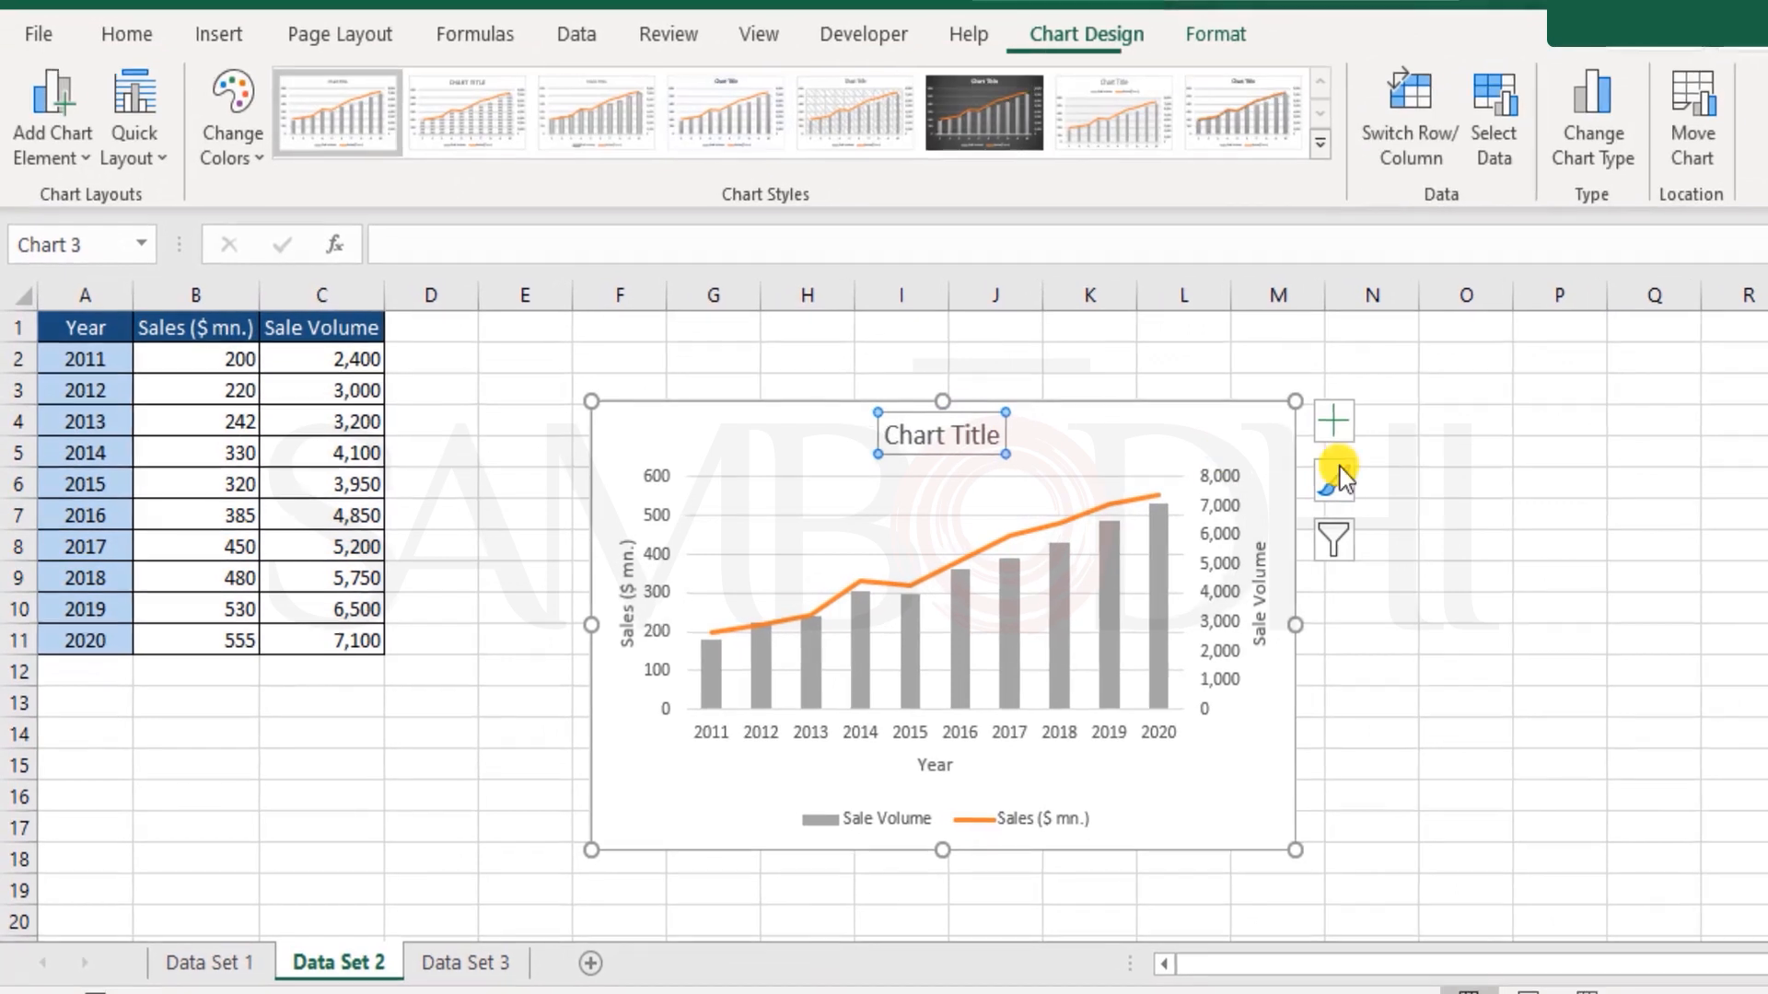
click(1343, 419)
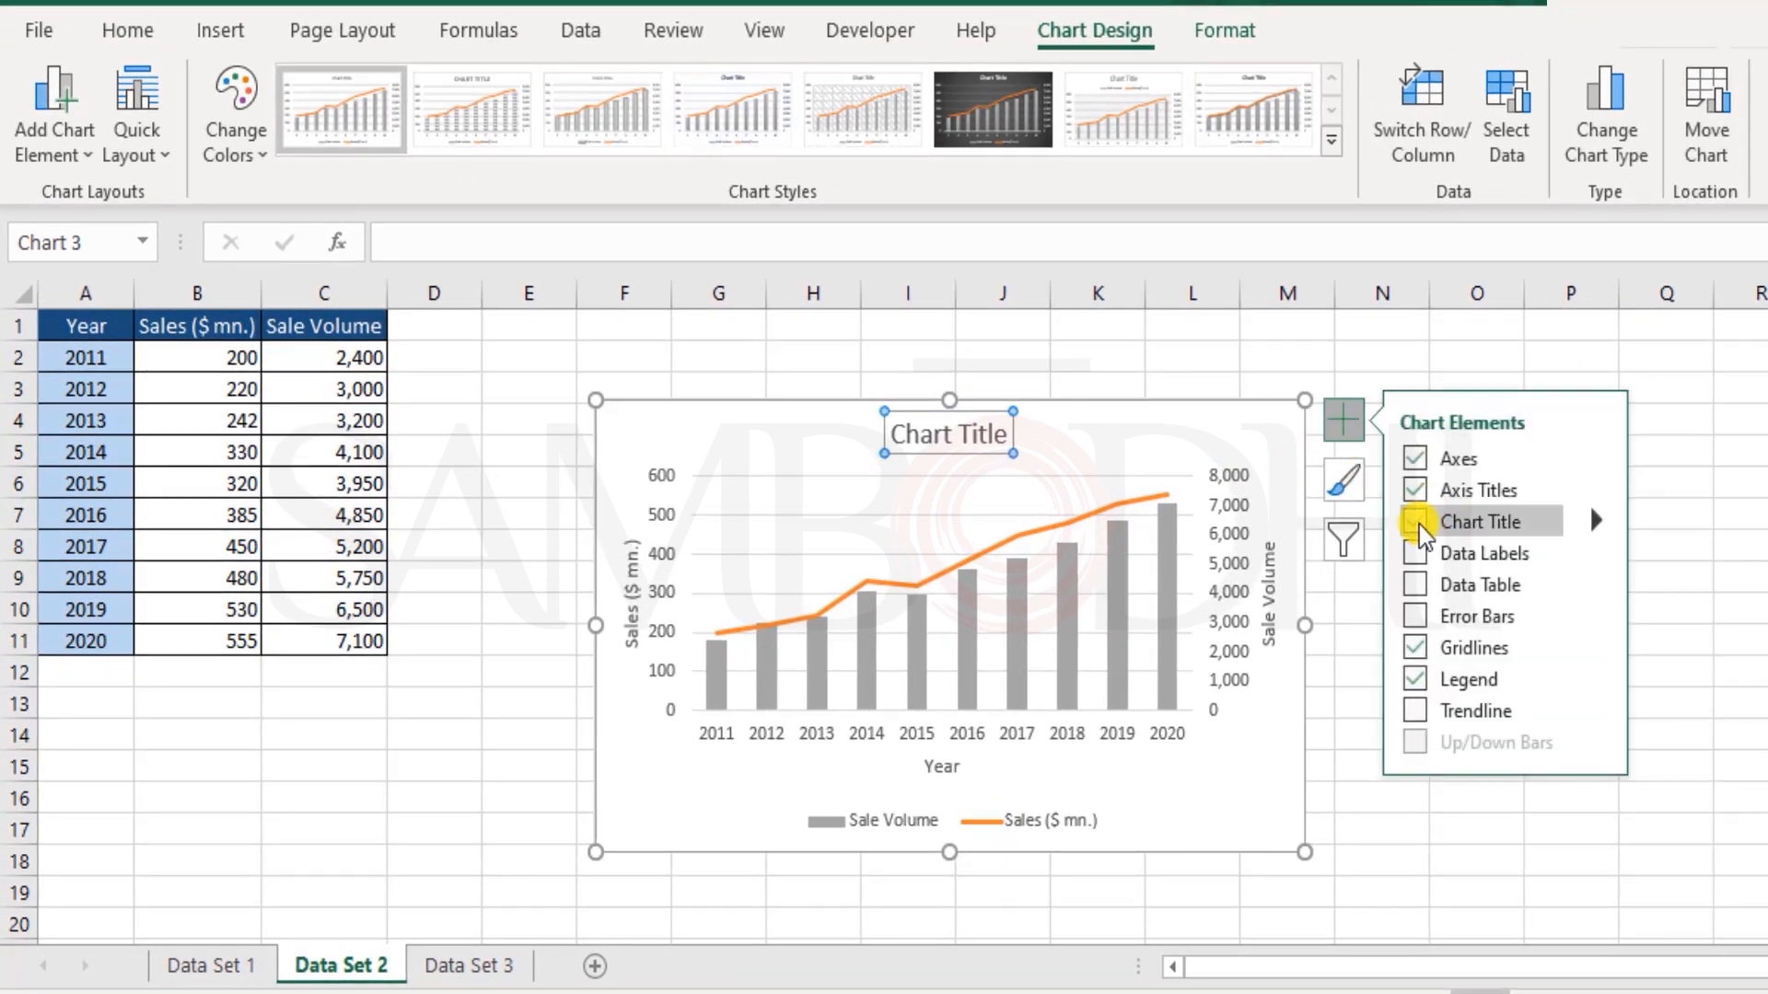
click(1414, 521)
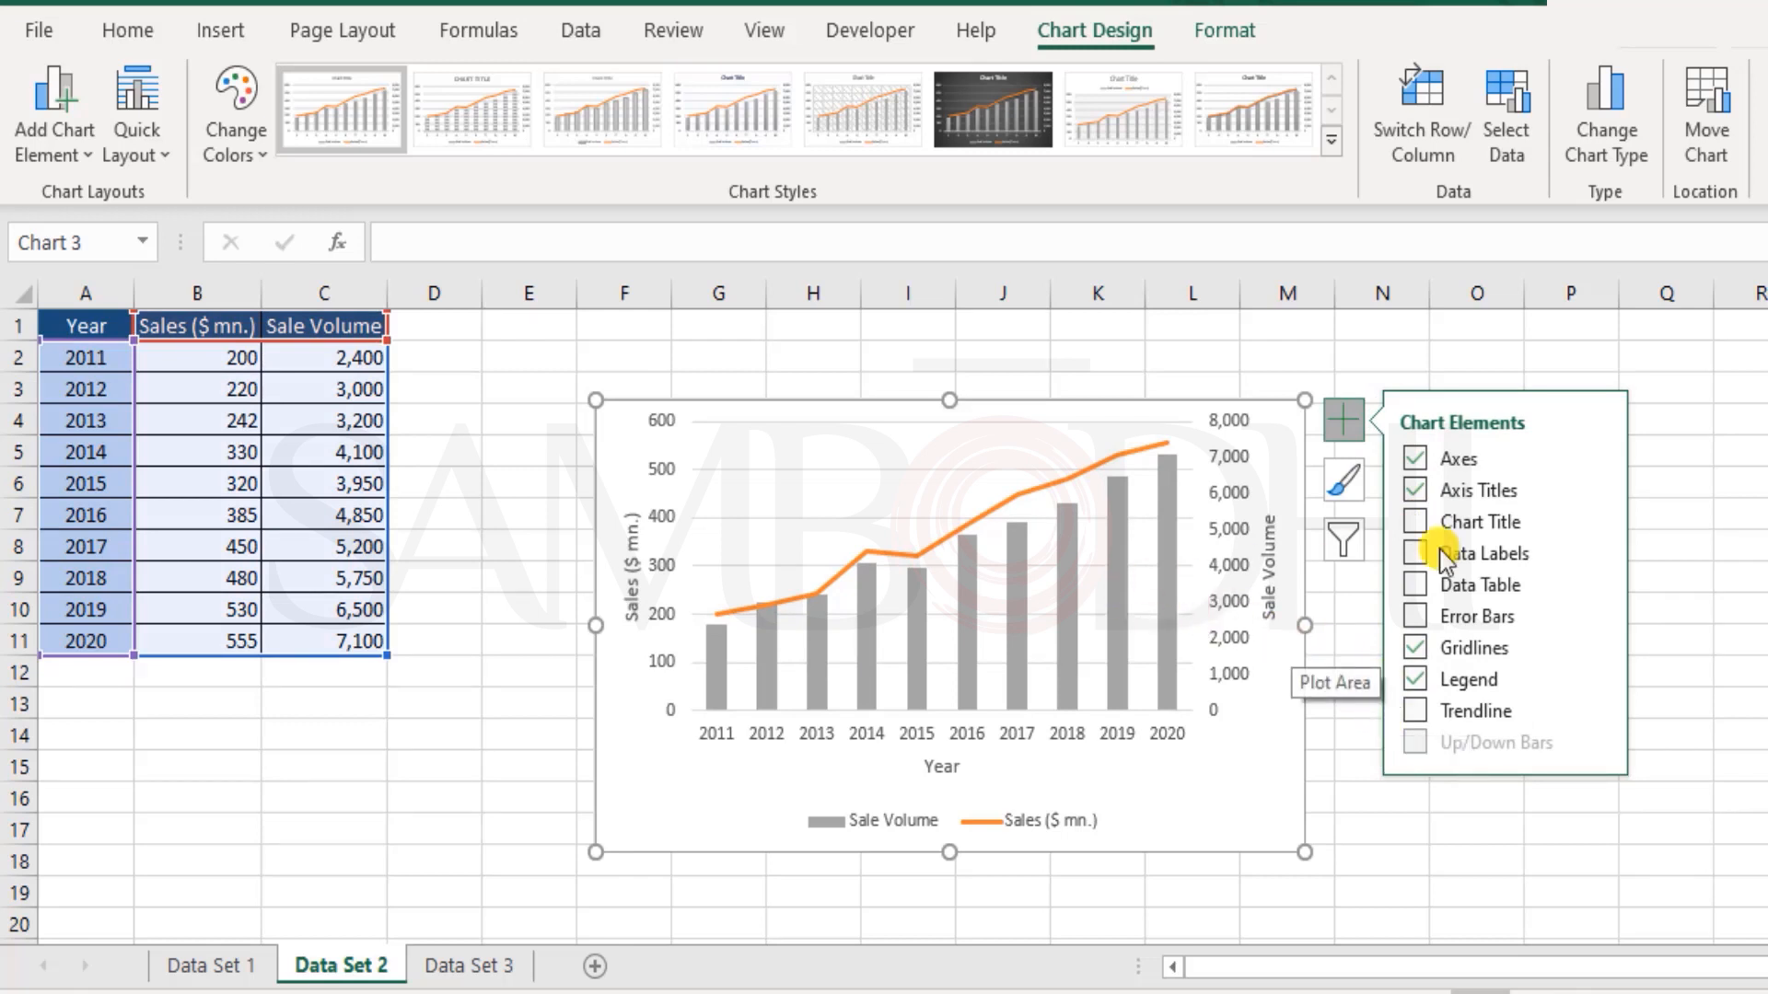
Step: Try data labels on the combo chart and turn them off again
click(1416, 554)
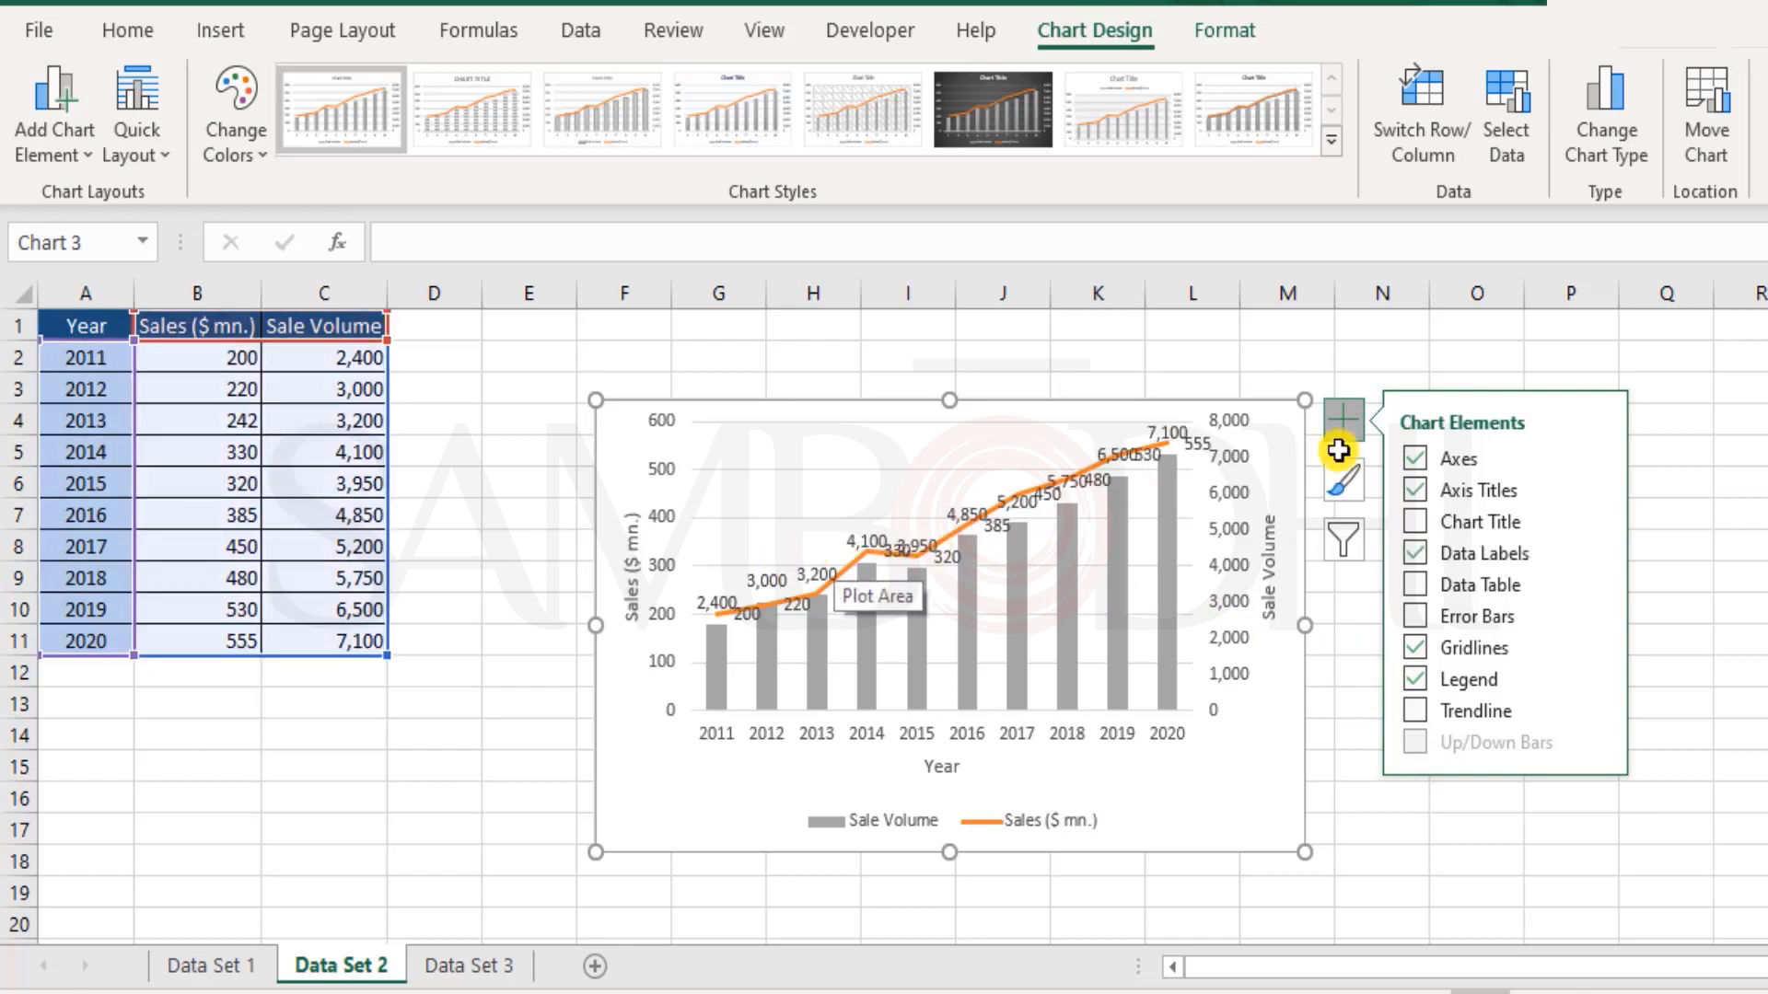
click(1418, 555)
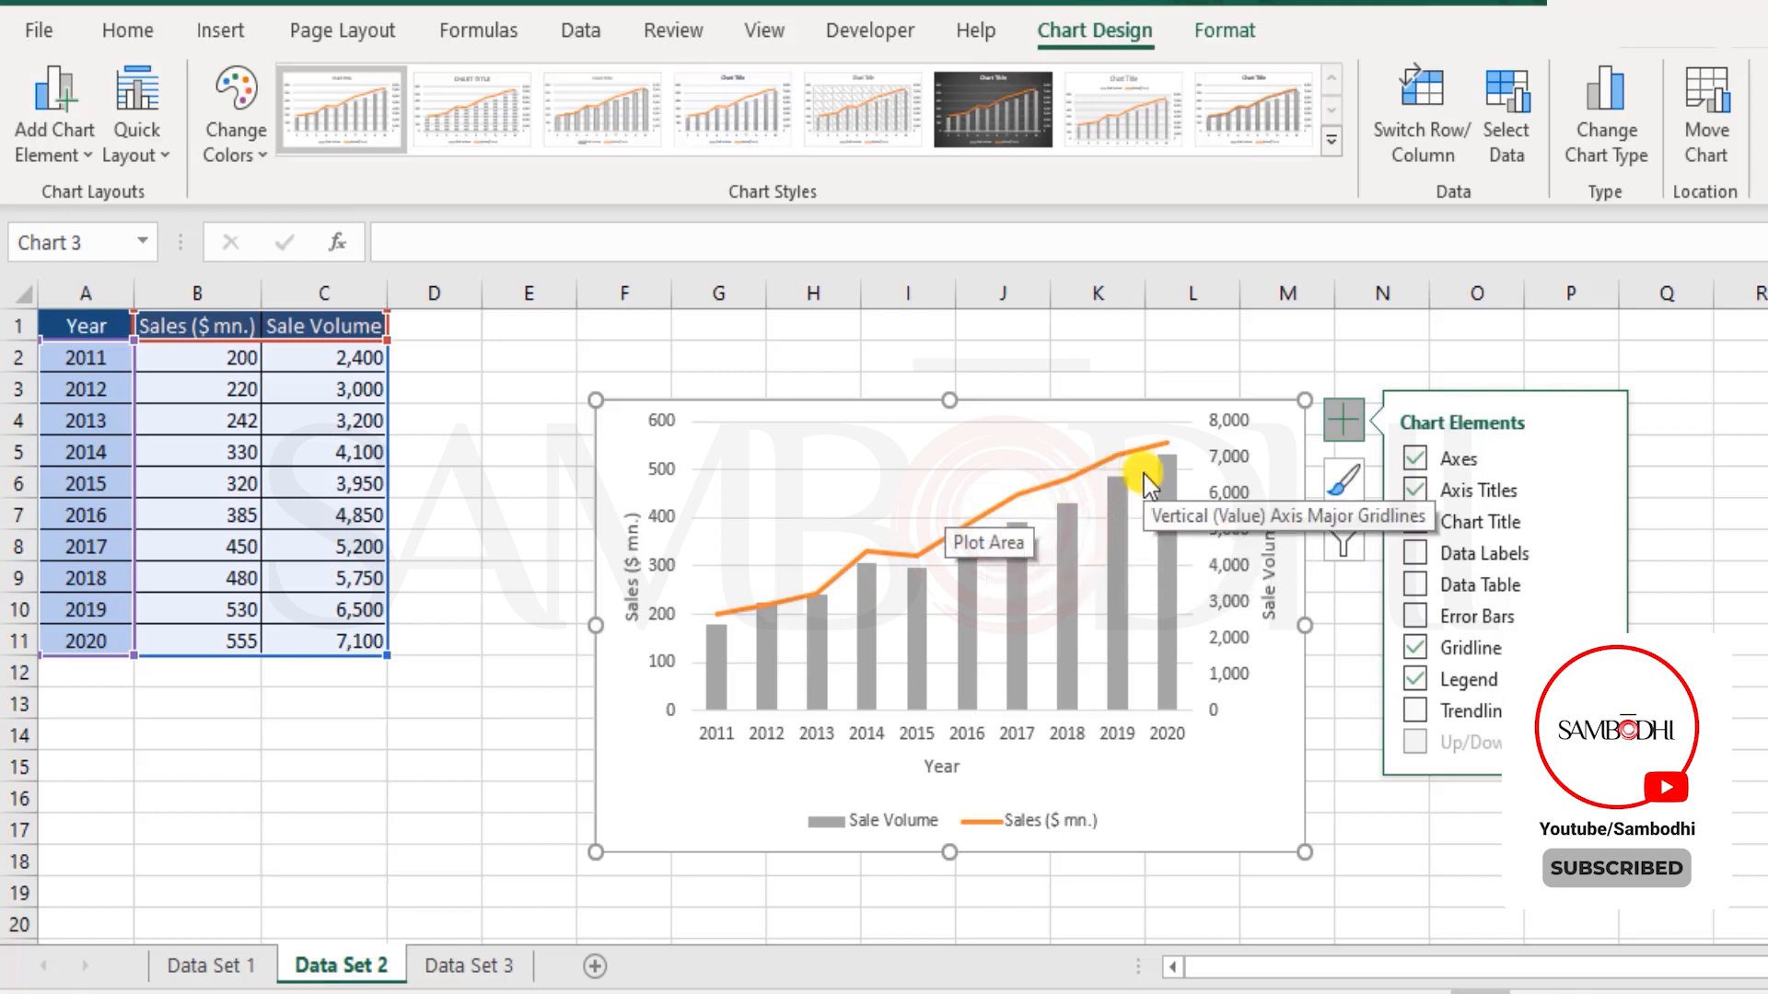
Step: Set the outline colour of the Sales ($ mn.) line to the standard green
click(1139, 451)
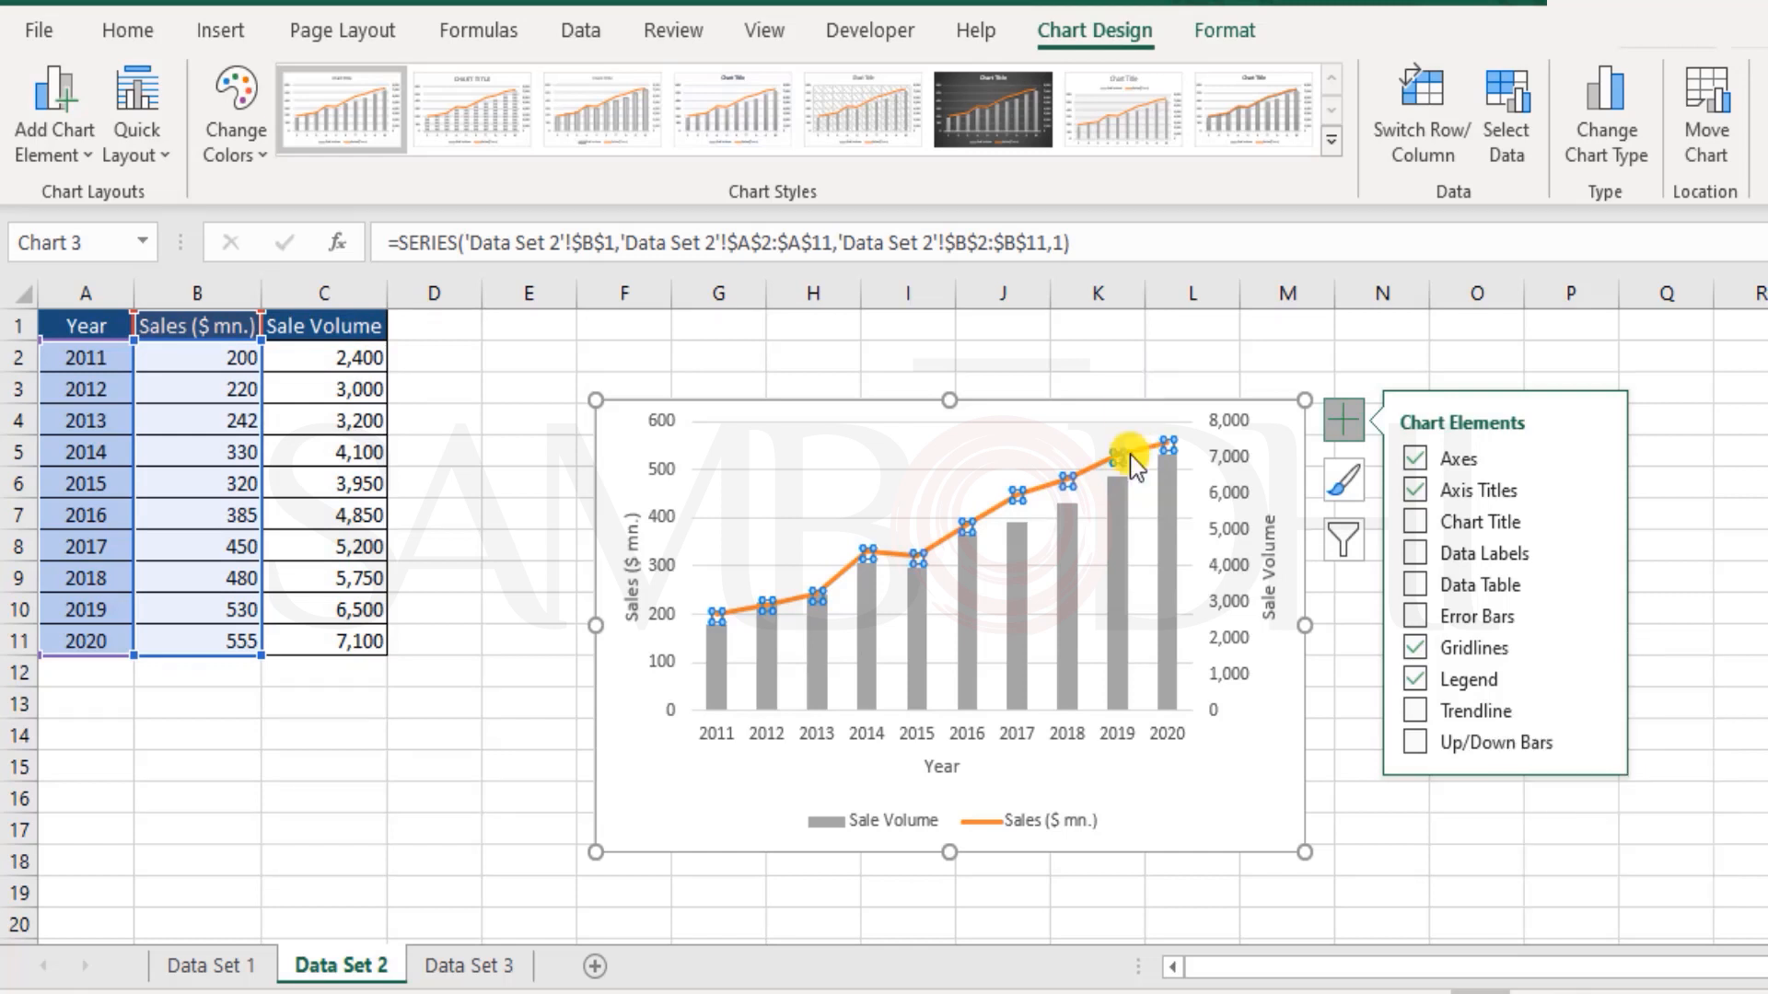
click(1229, 28)
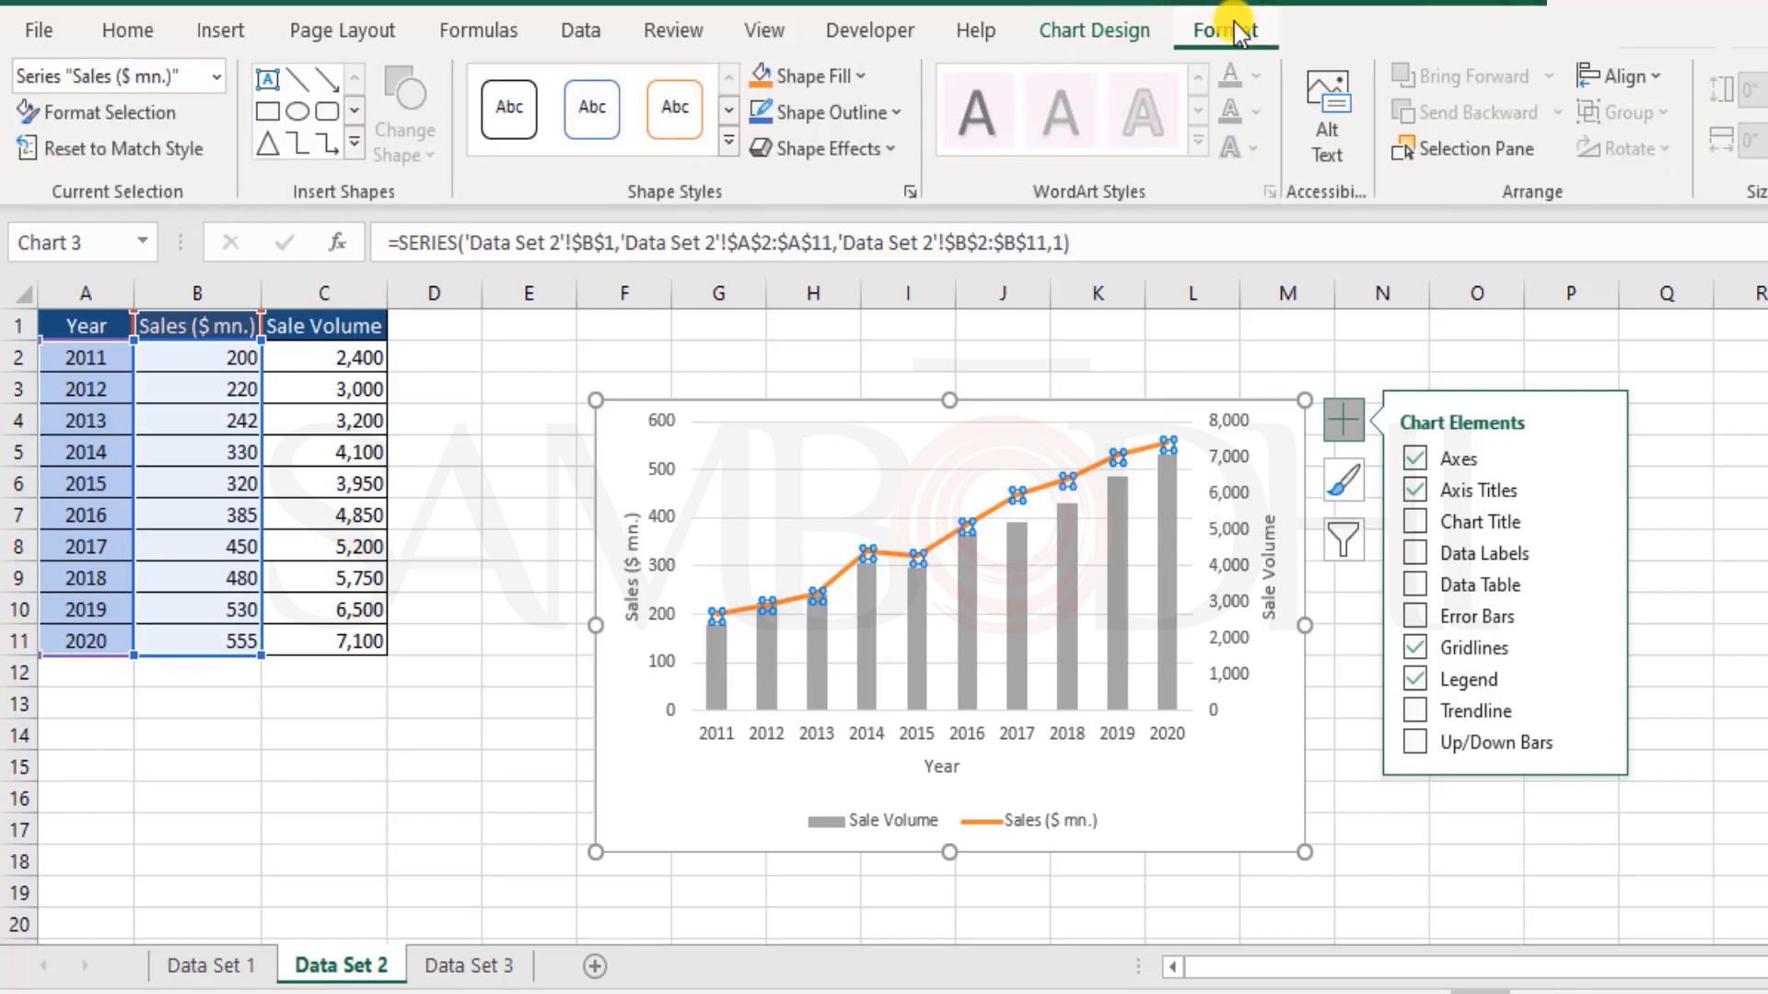
click(855, 89)
click(891, 57)
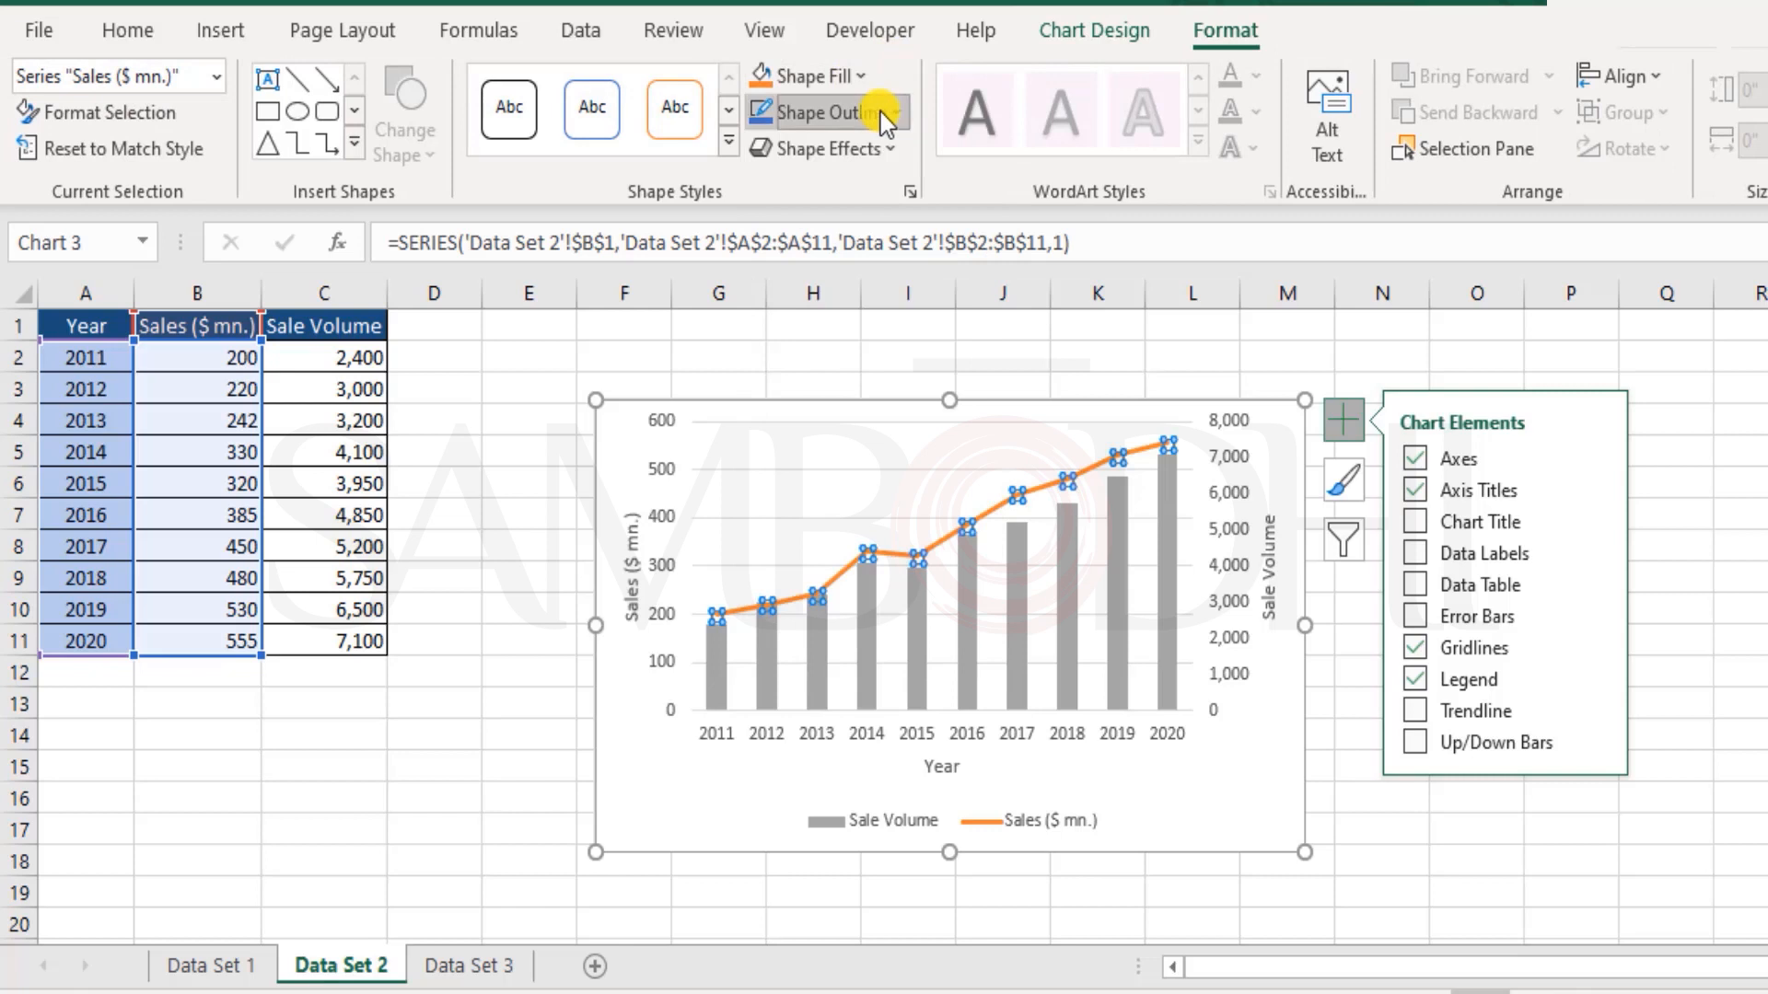
click(880, 112)
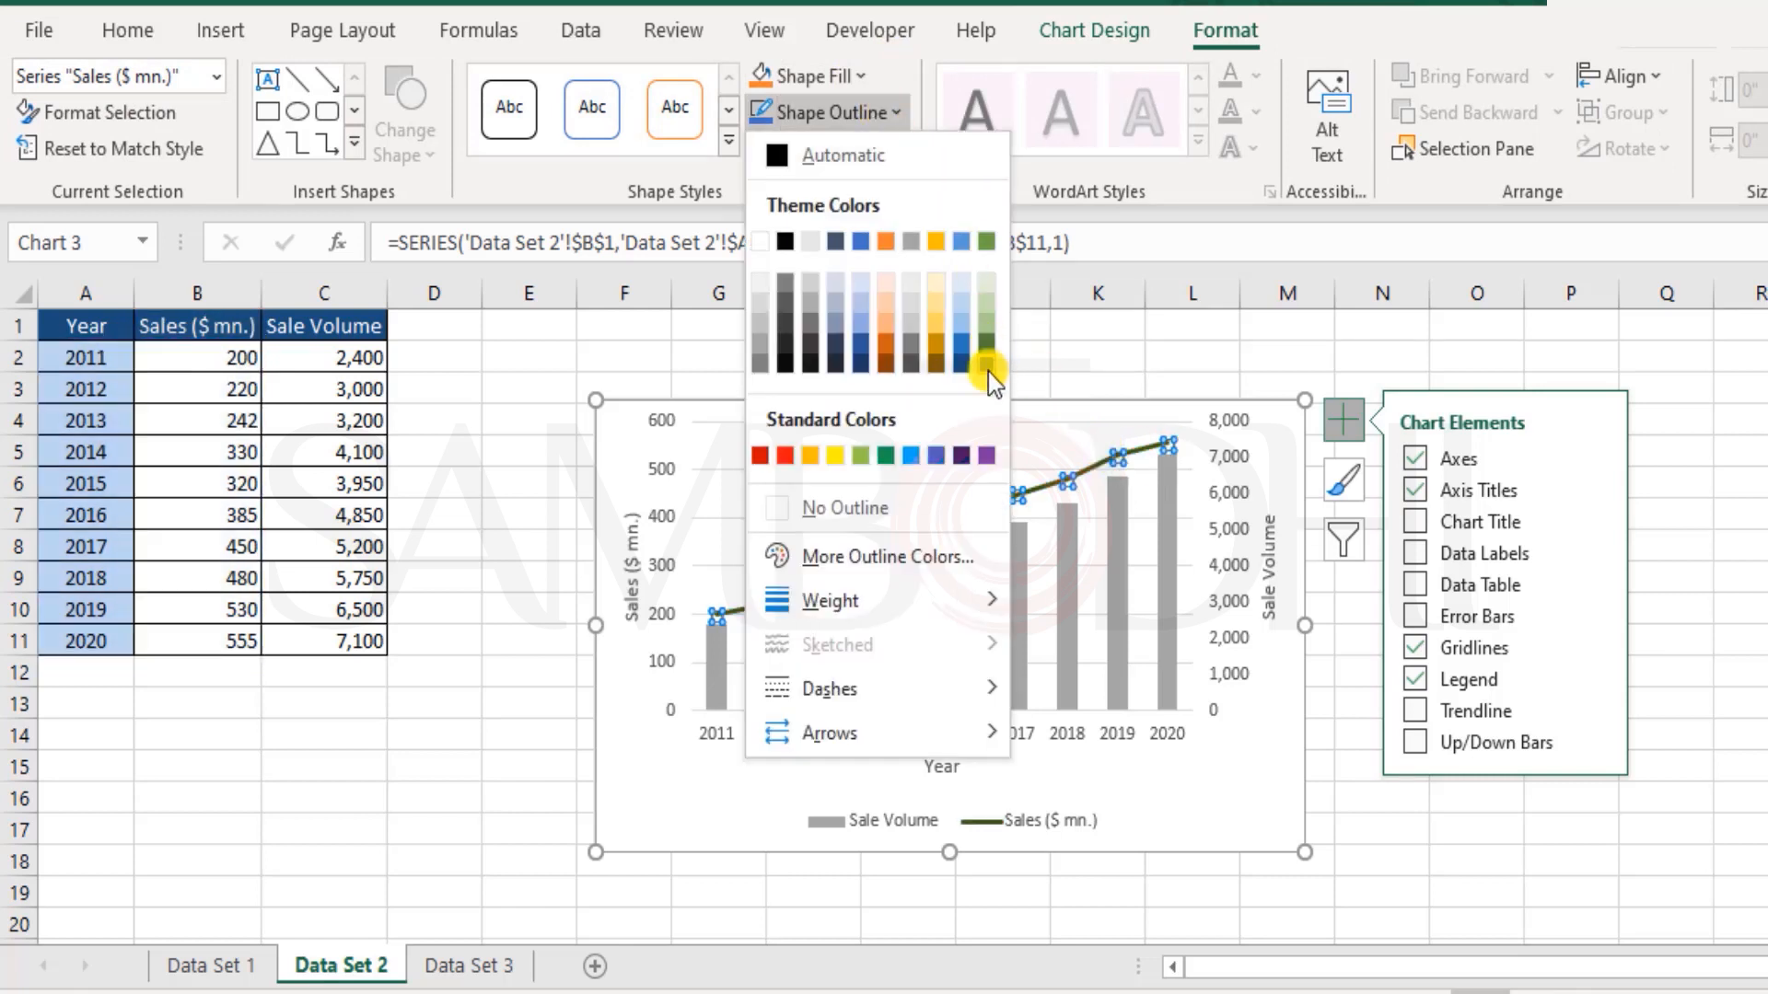
click(884, 455)
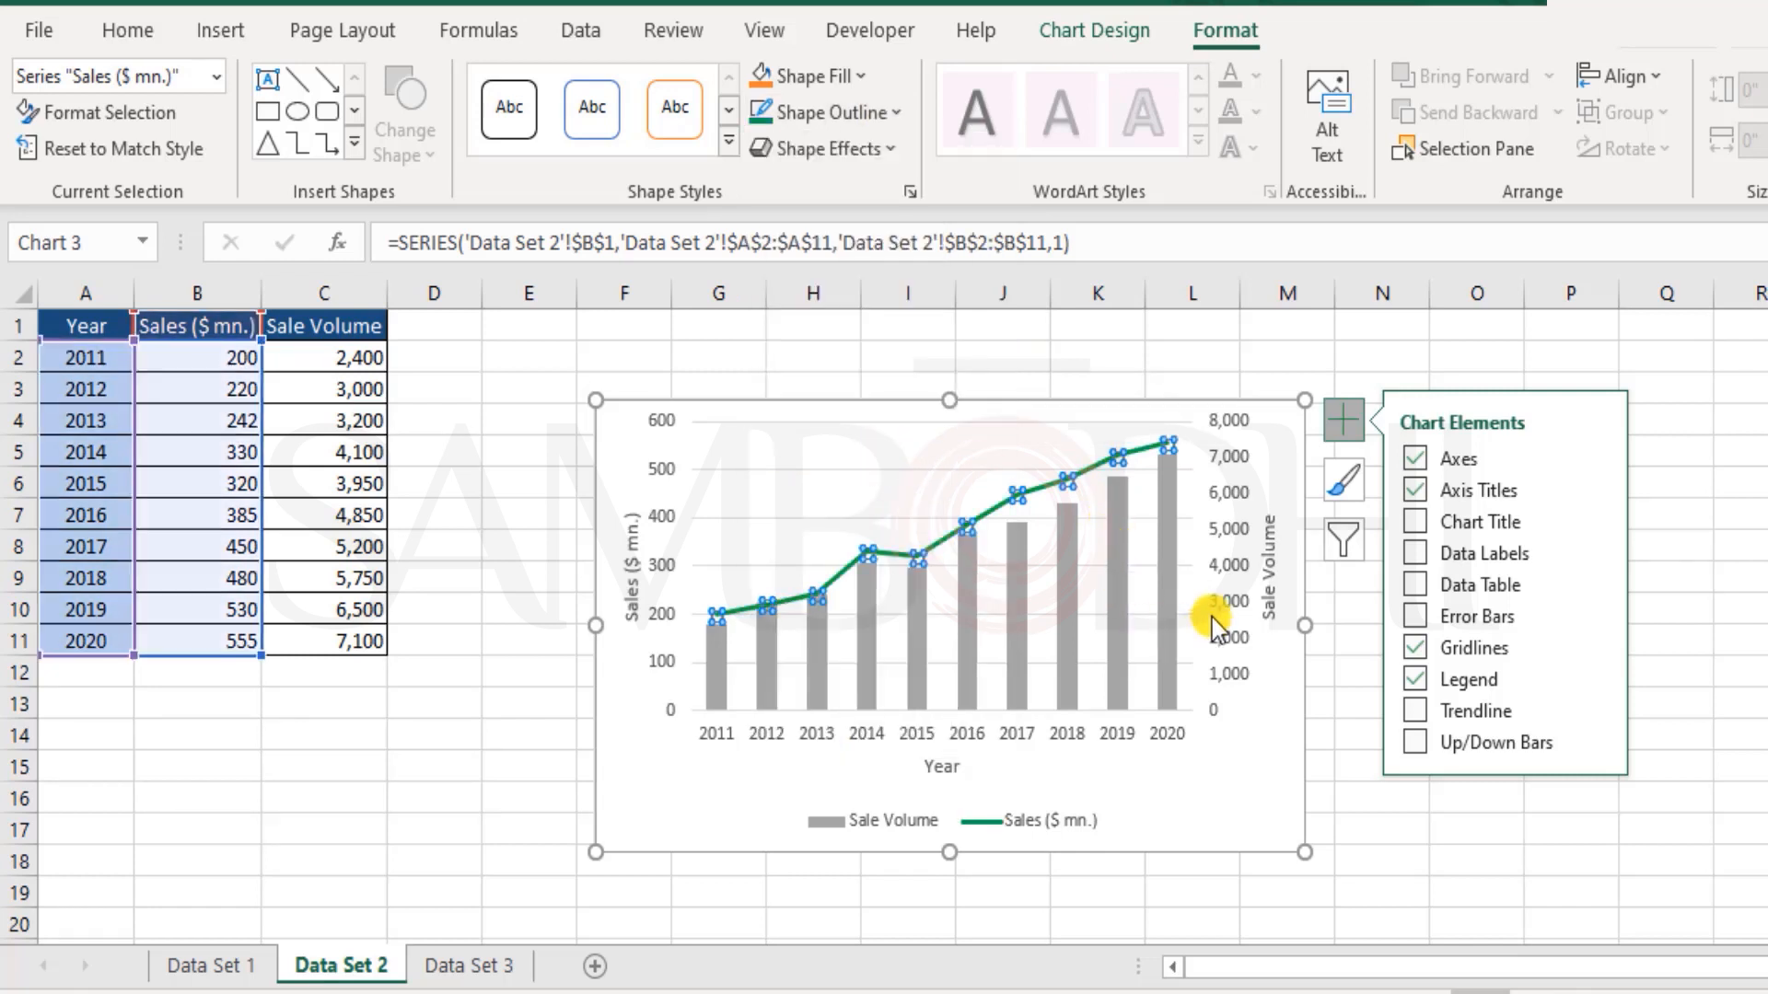
Step: Fill only the 2020 column of the Sale Volume series with orange
click(1046, 488)
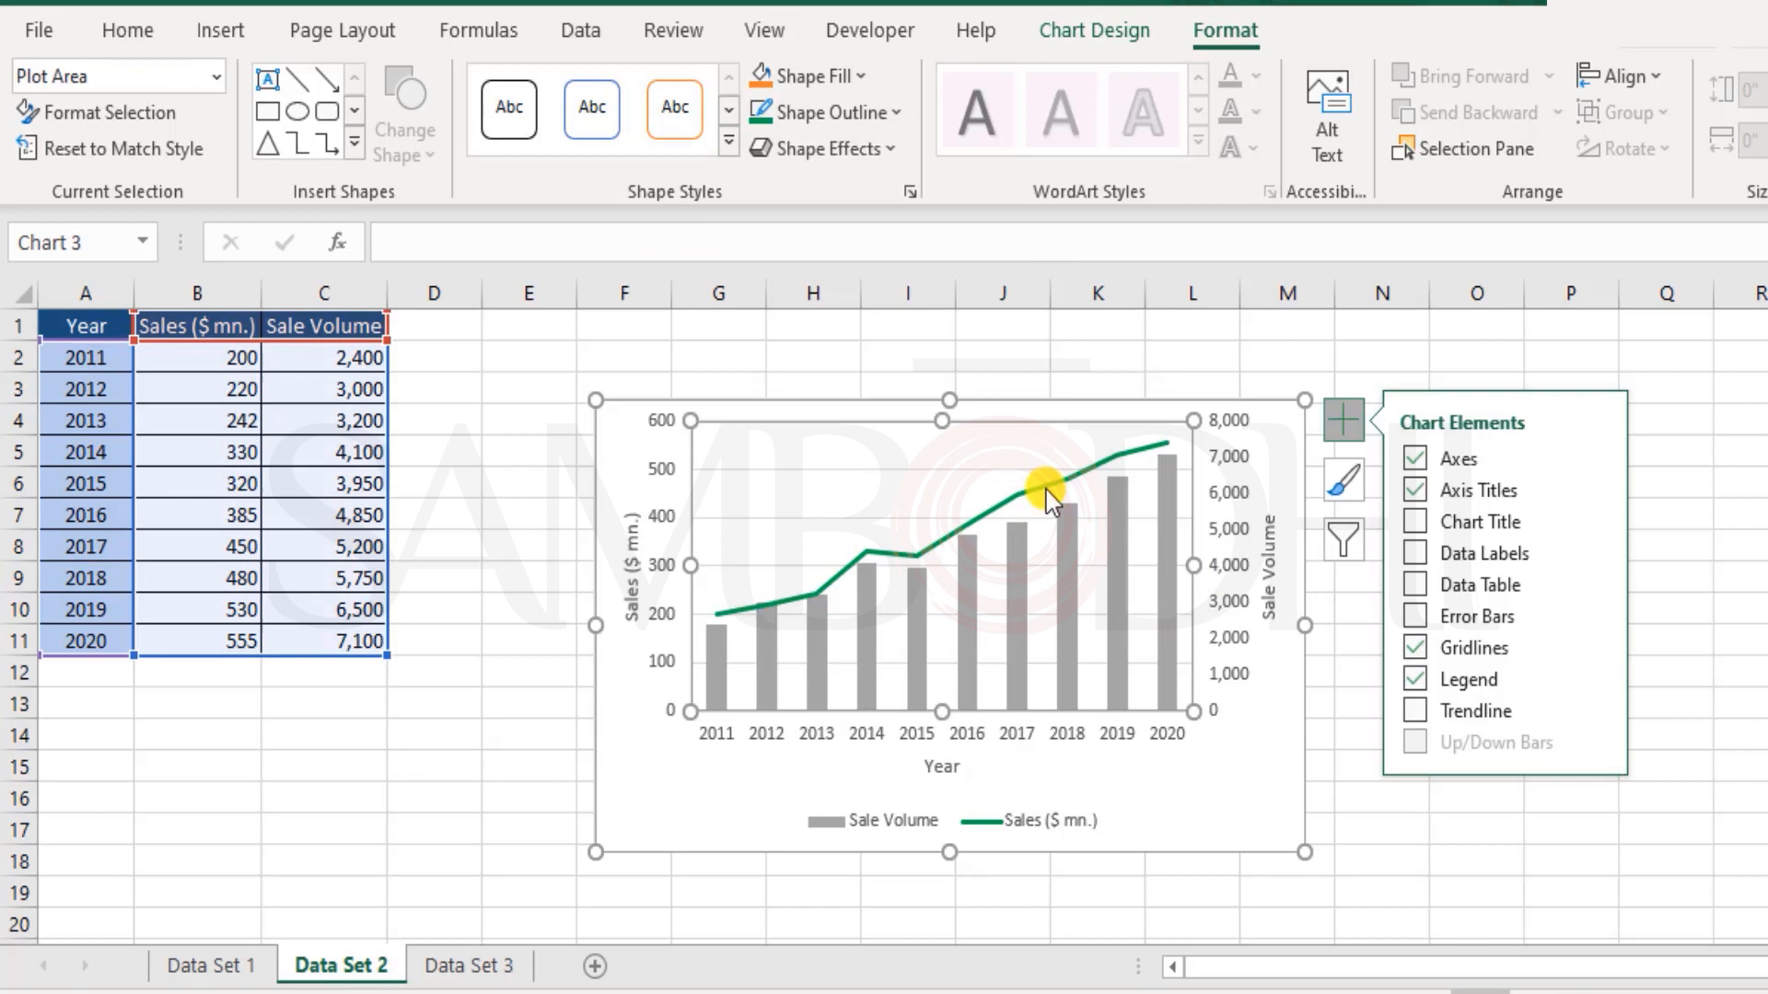
click(1115, 506)
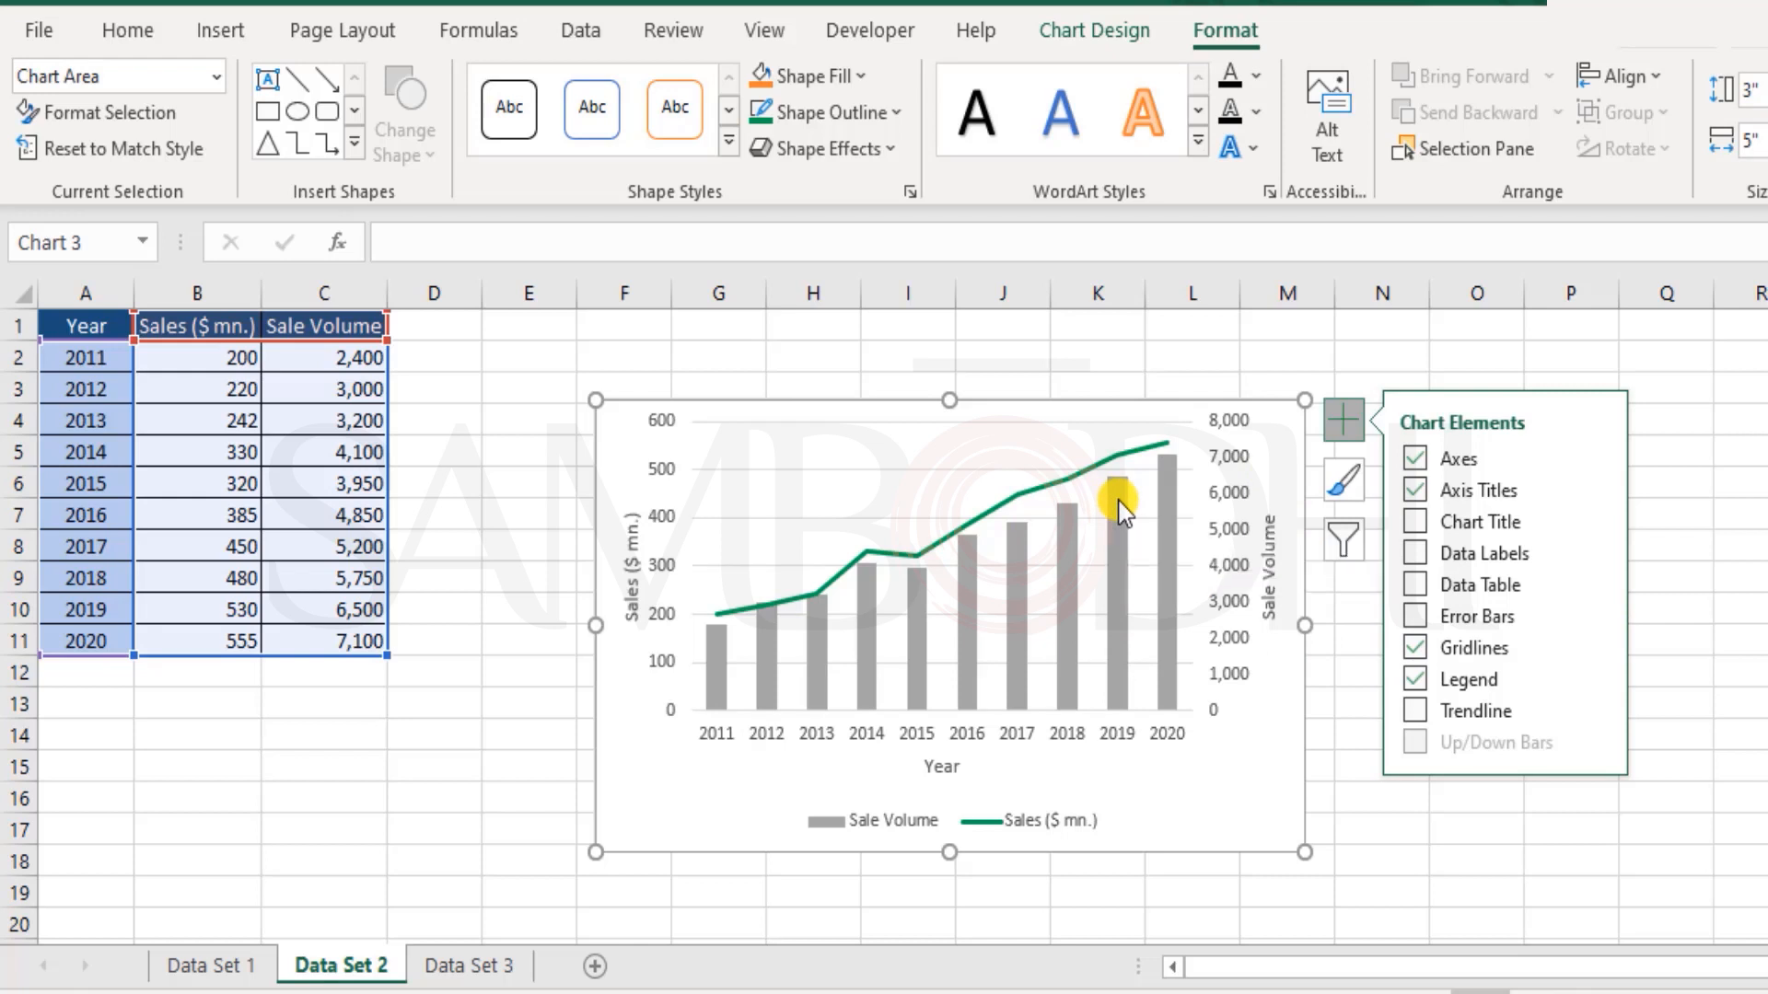
click(1119, 511)
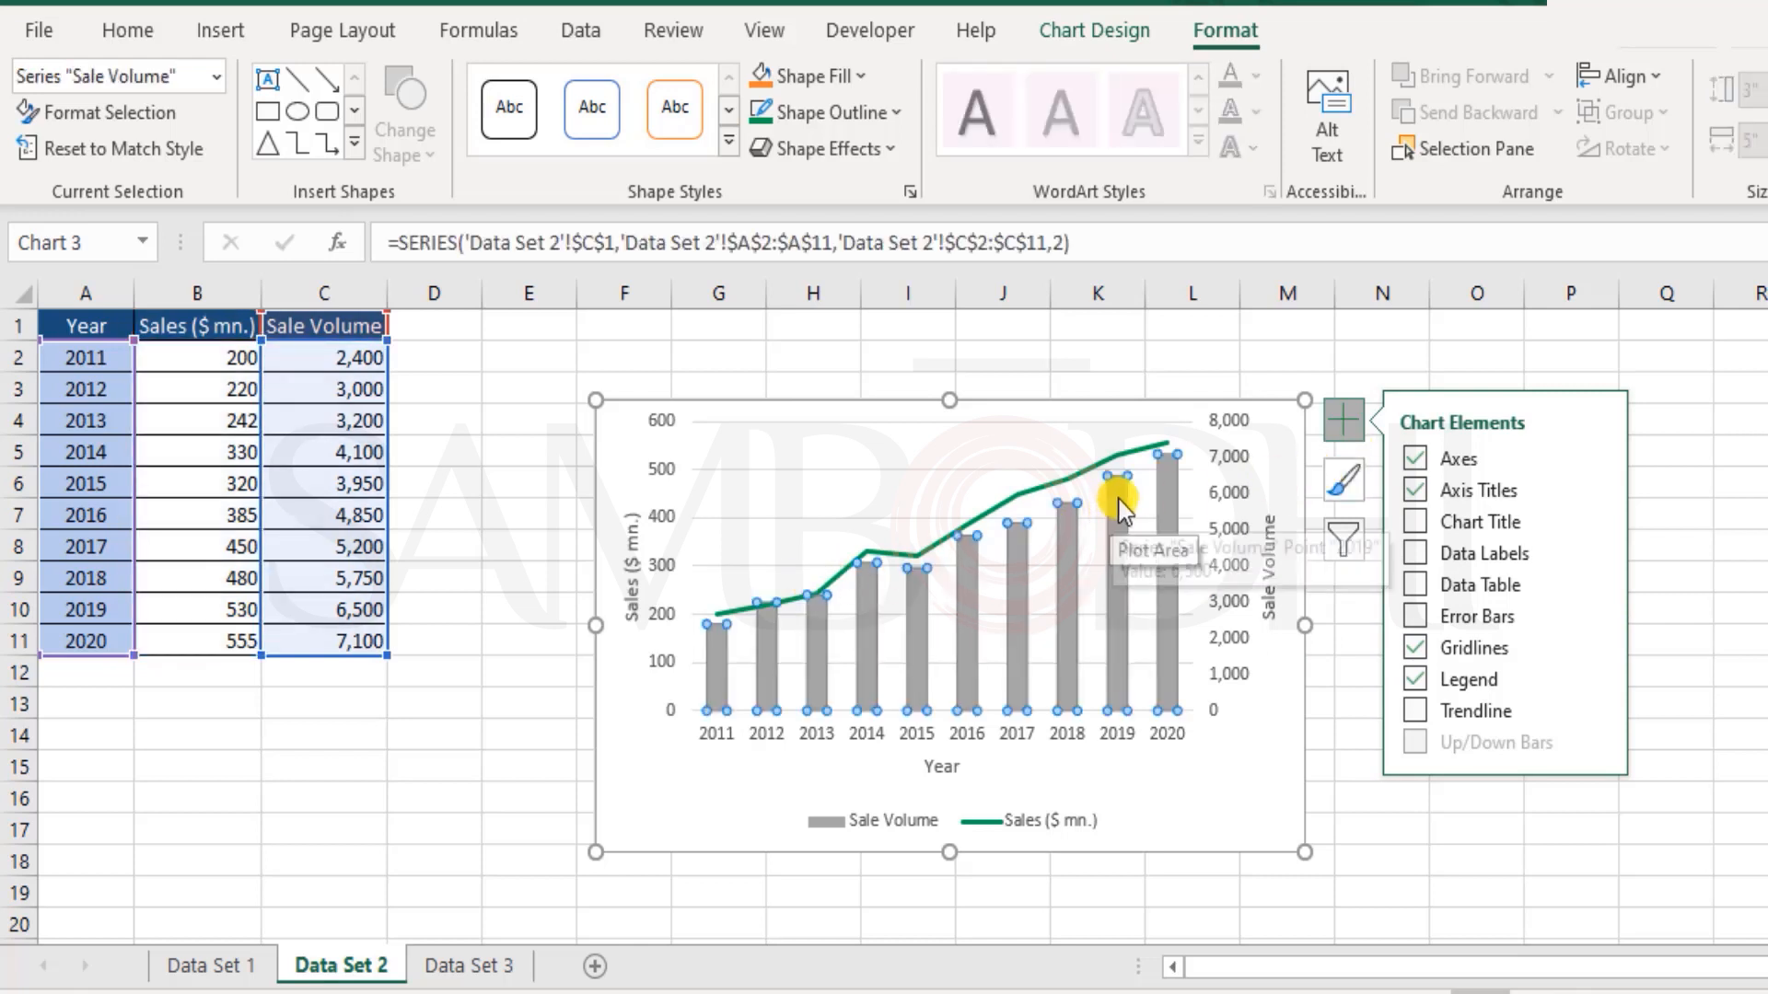
click(1120, 509)
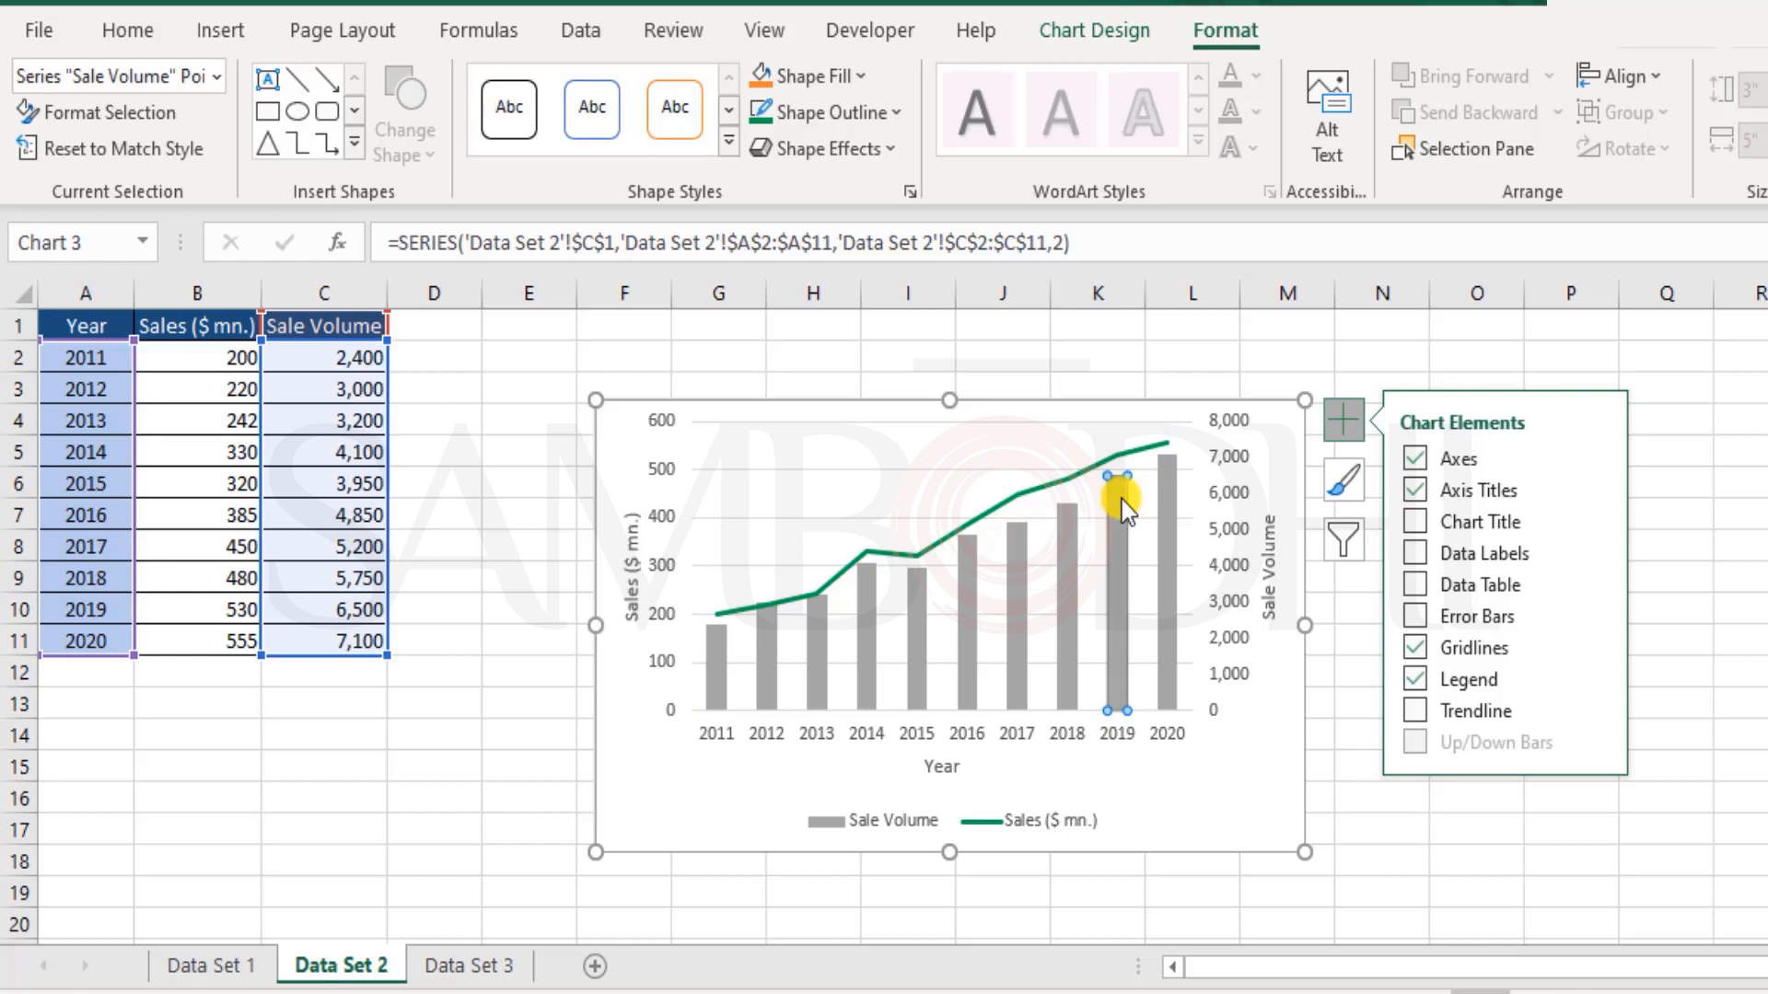
click(1162, 483)
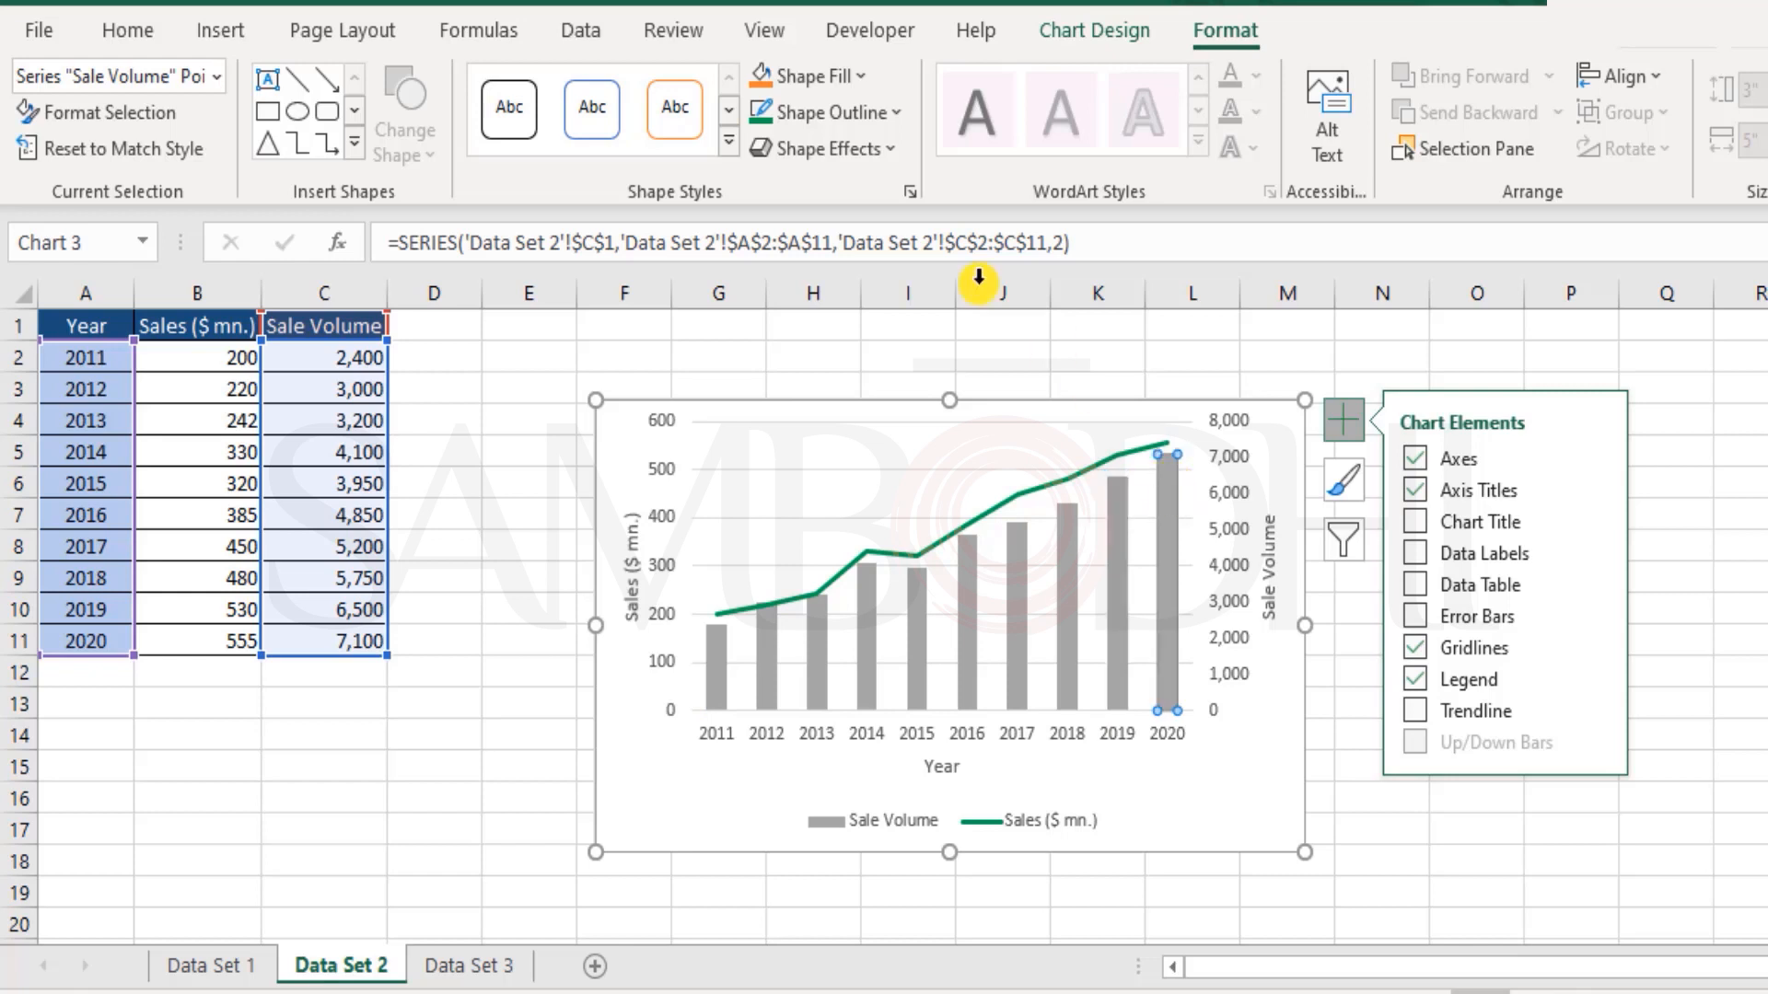
click(847, 71)
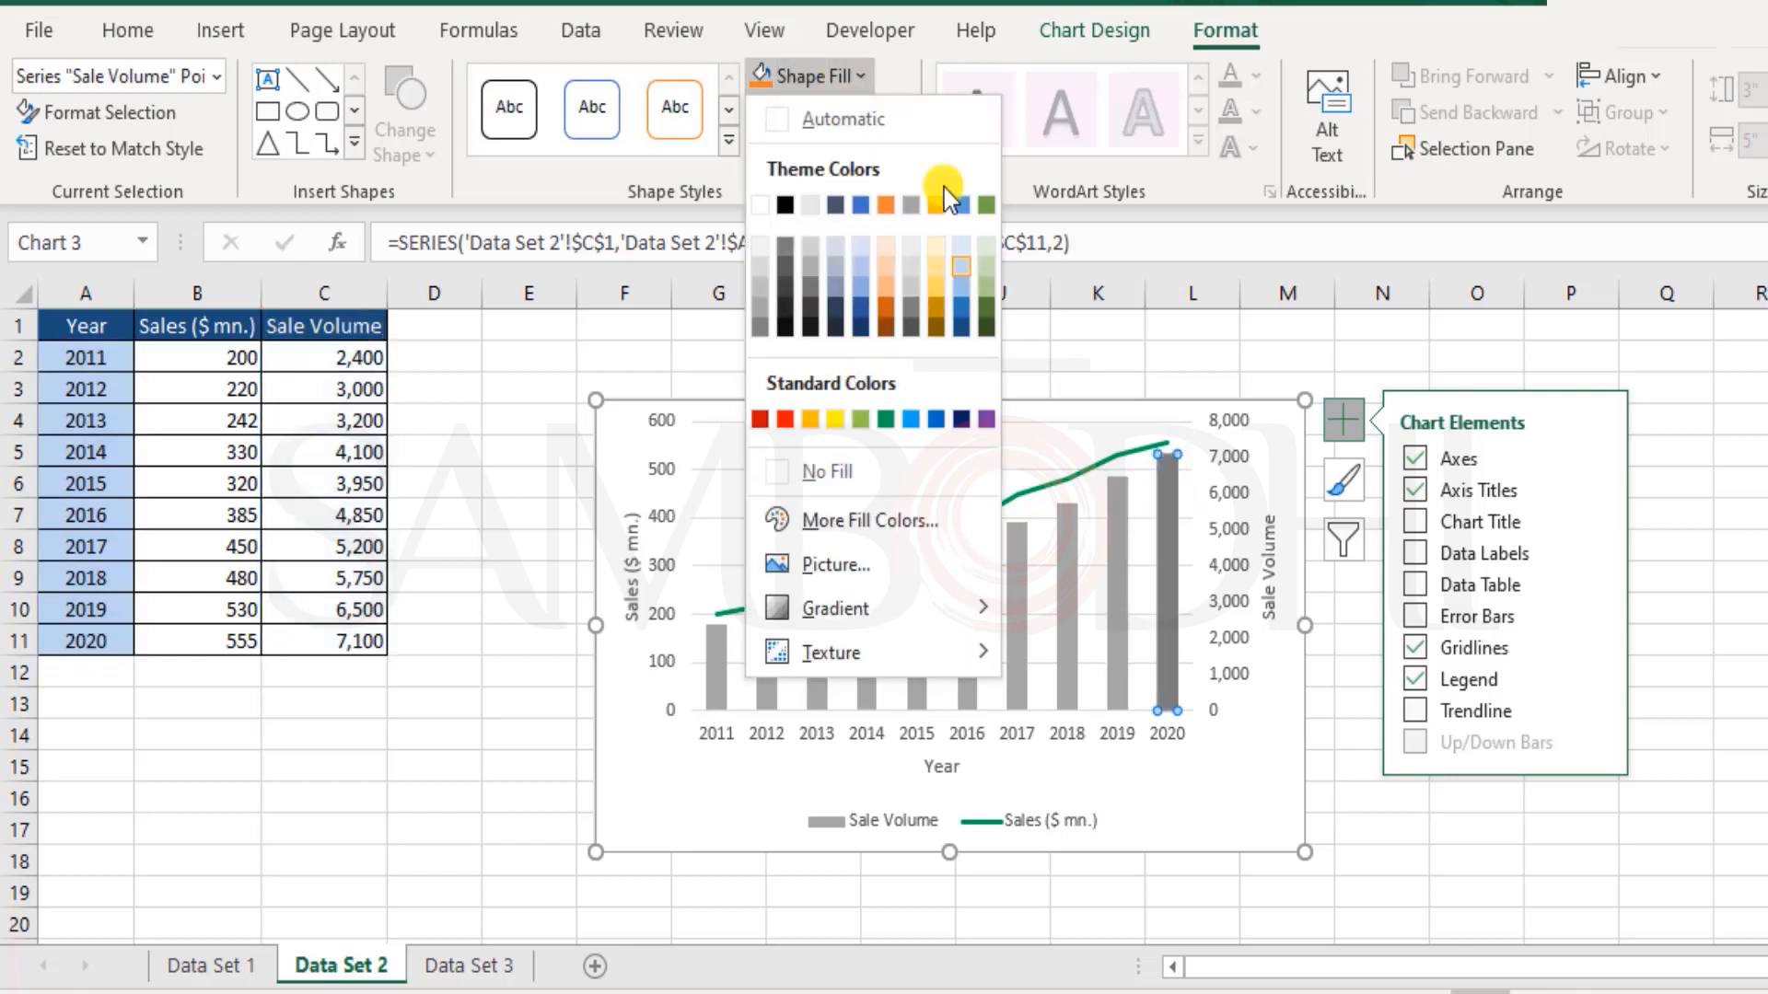
click(757, 71)
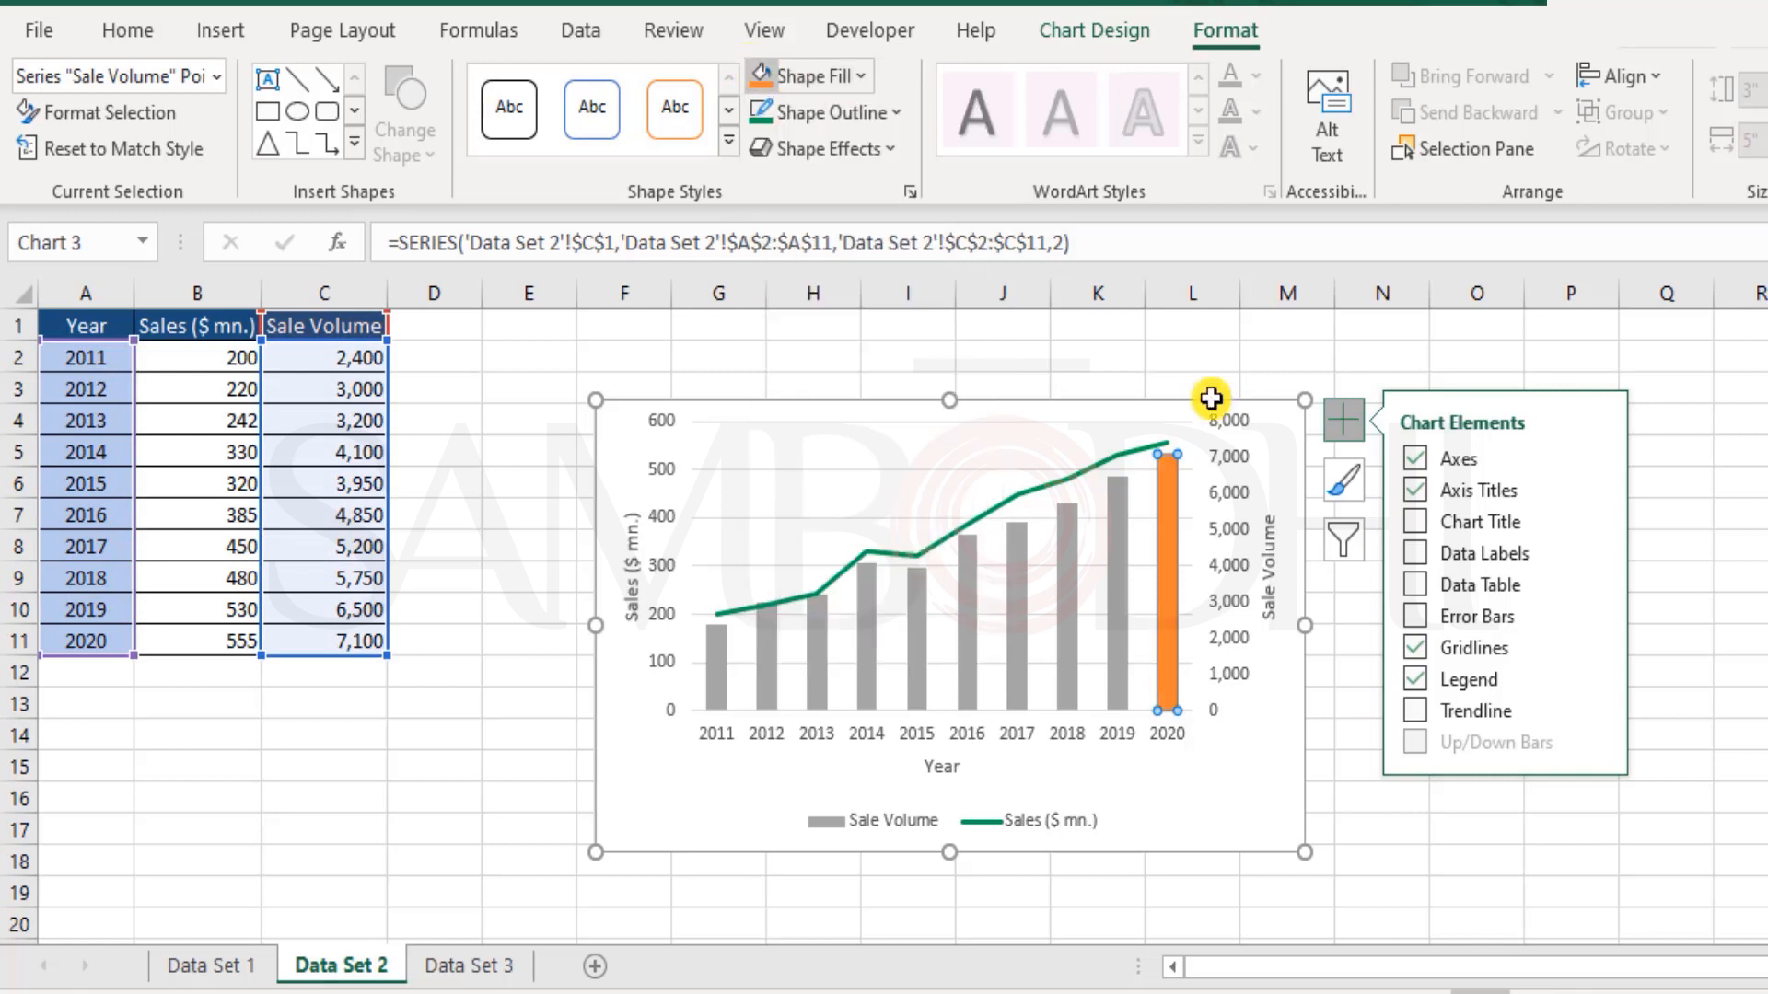
click(1261, 789)
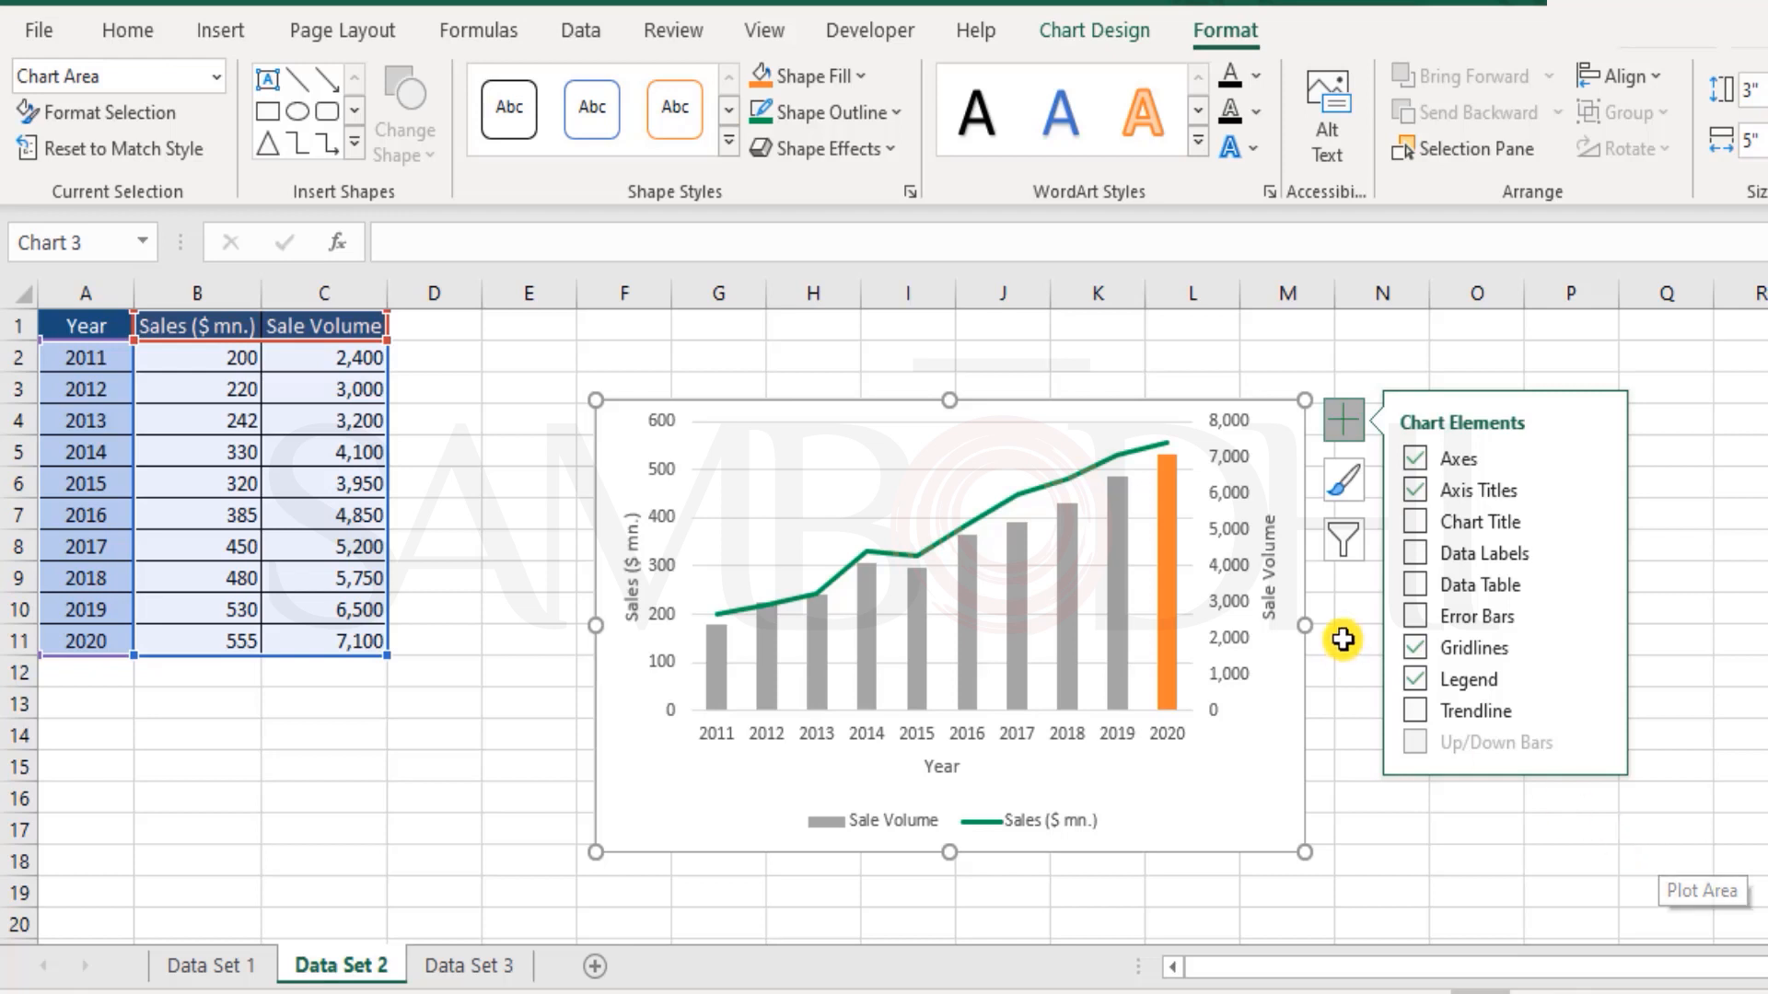
Step: Set the outline colour of the Sales ($ mn.) line to dark blue
click(1141, 449)
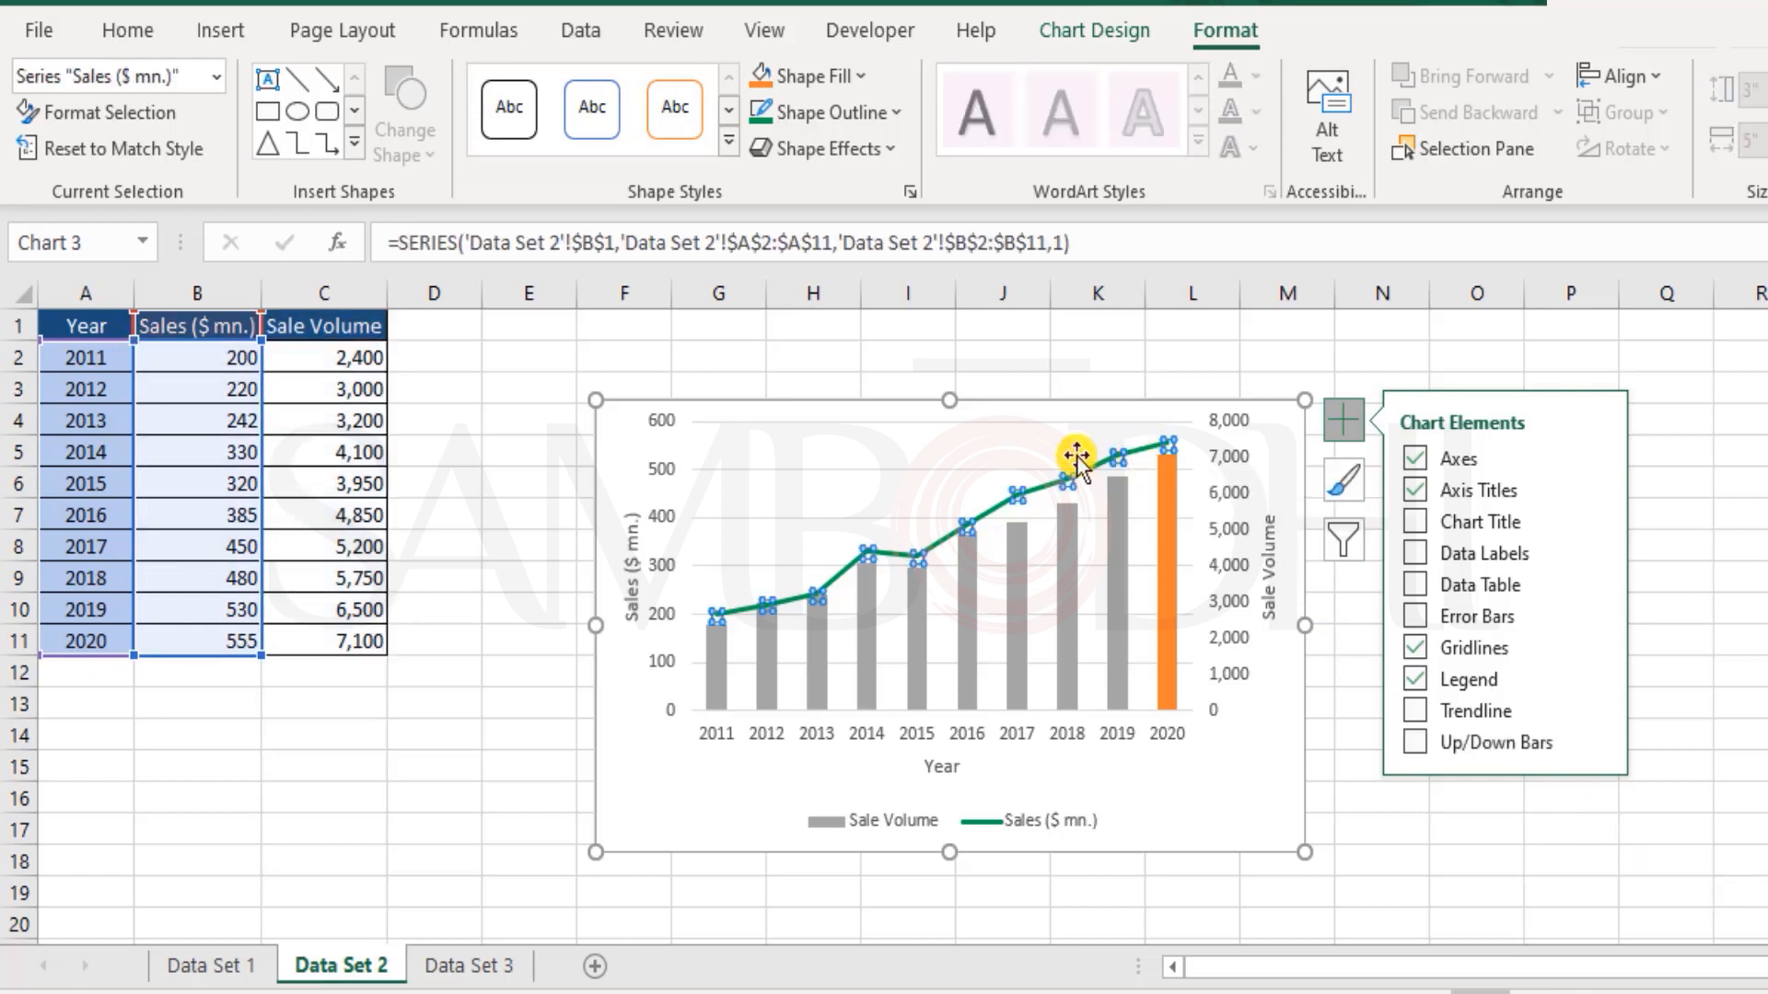
click(898, 113)
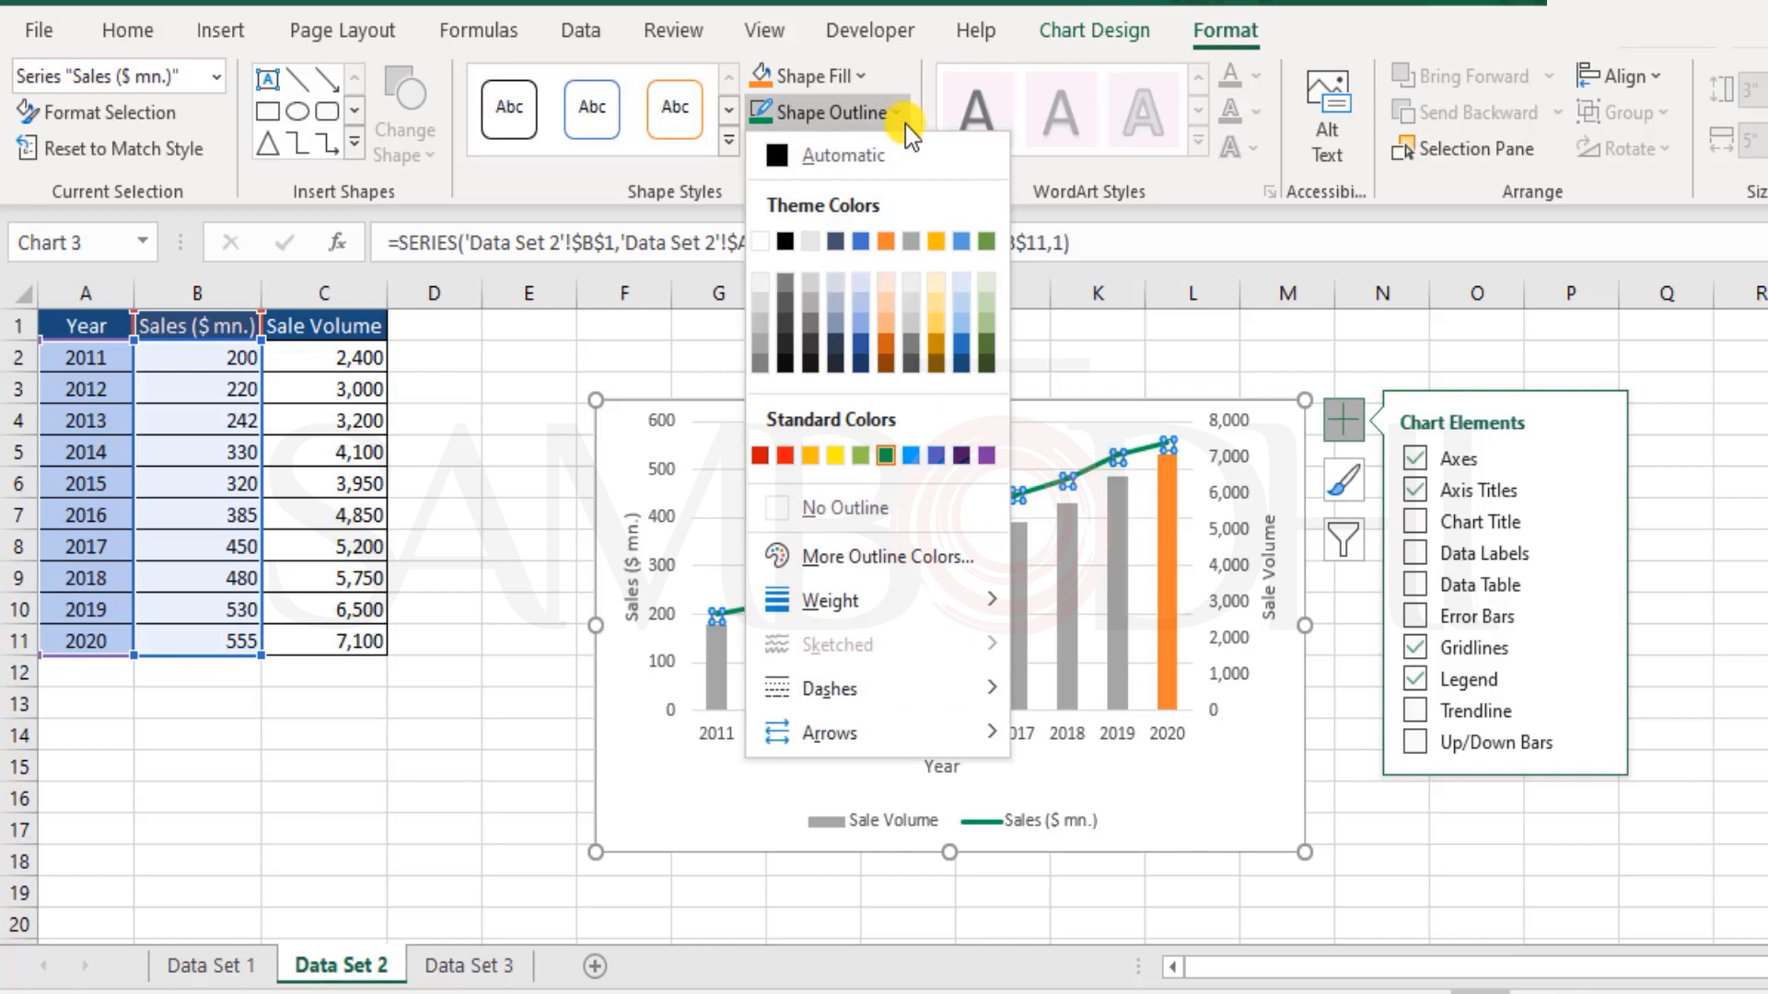
click(958, 366)
key(Escape)
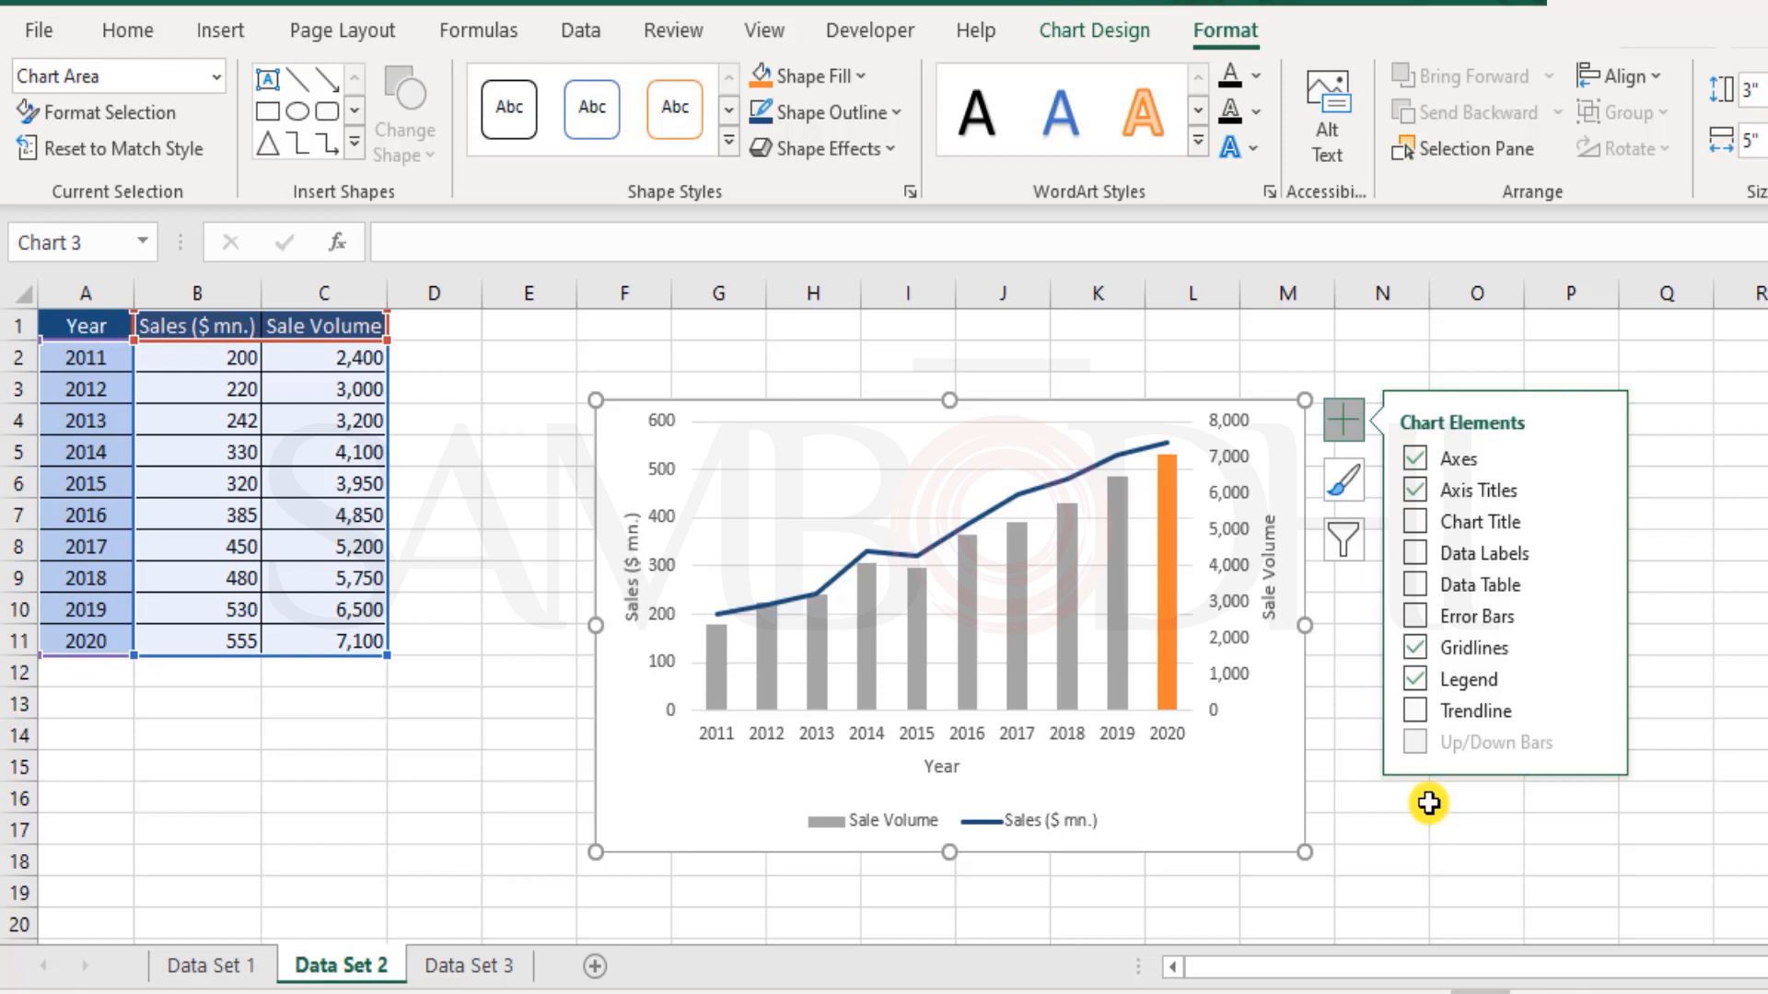
key(Escape)
click(107, 328)
Step: Go to the Data Set 3 sheet and examine the Sales and Expenses rows and the Profit formula in B4
click(478, 965)
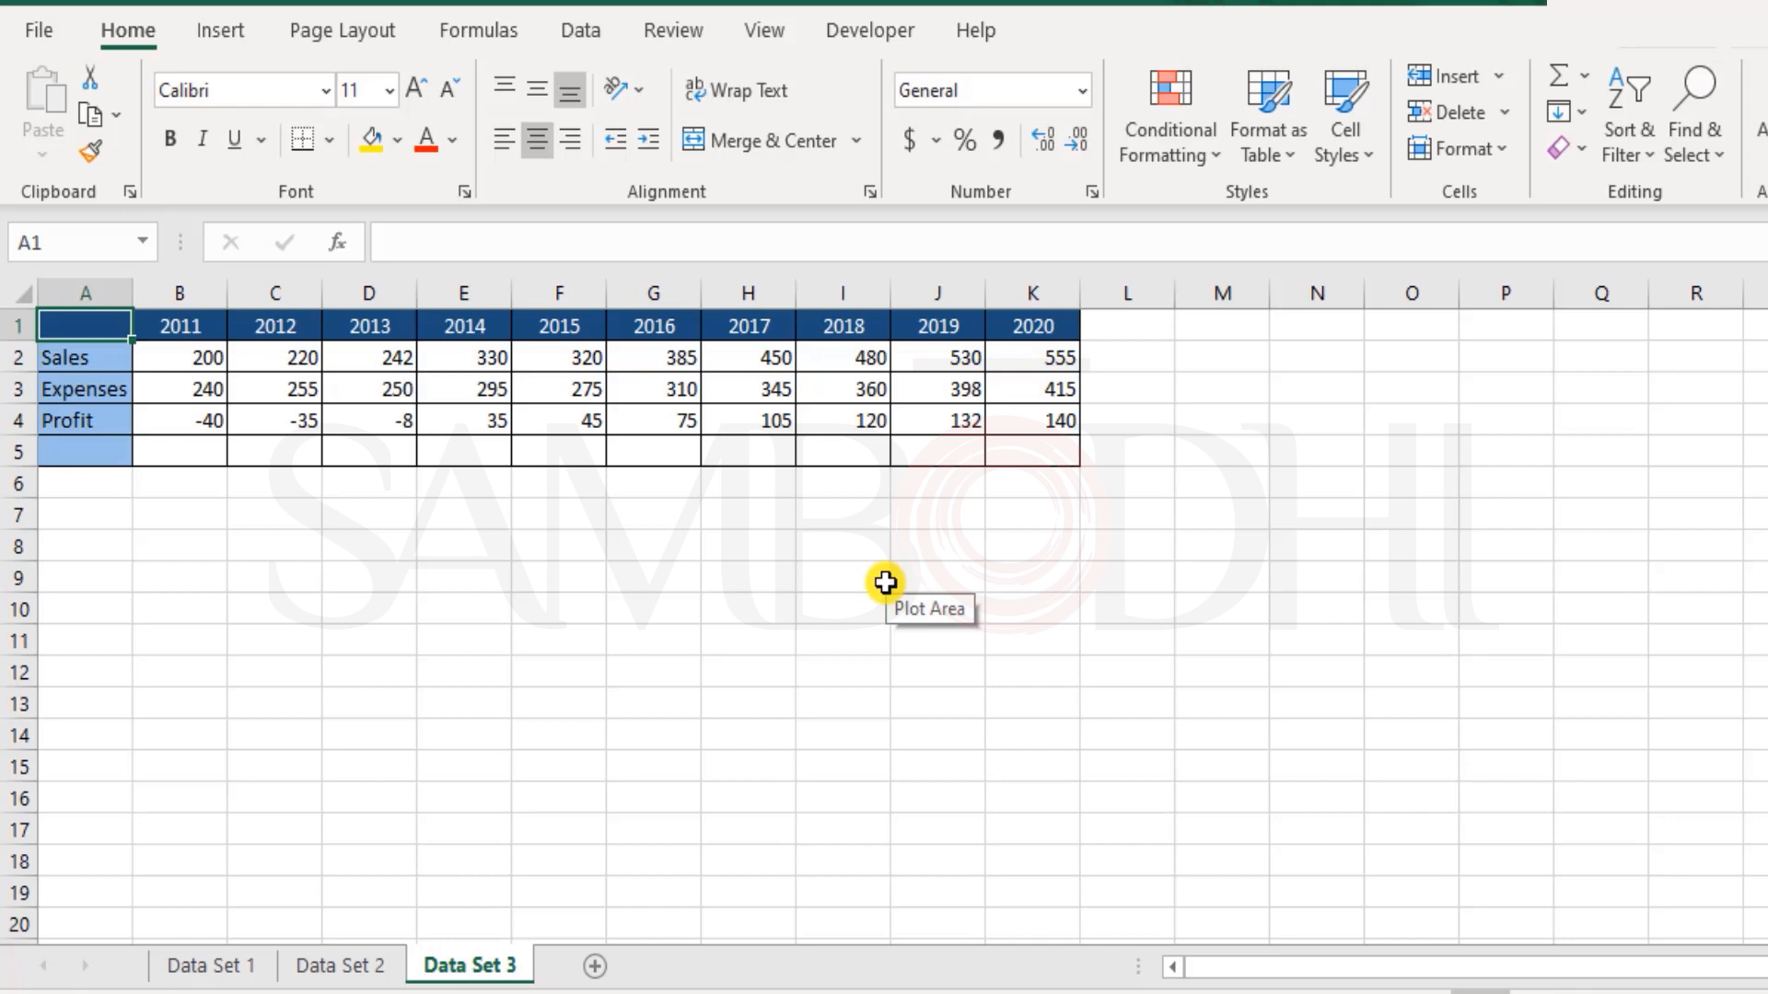
click(444, 700)
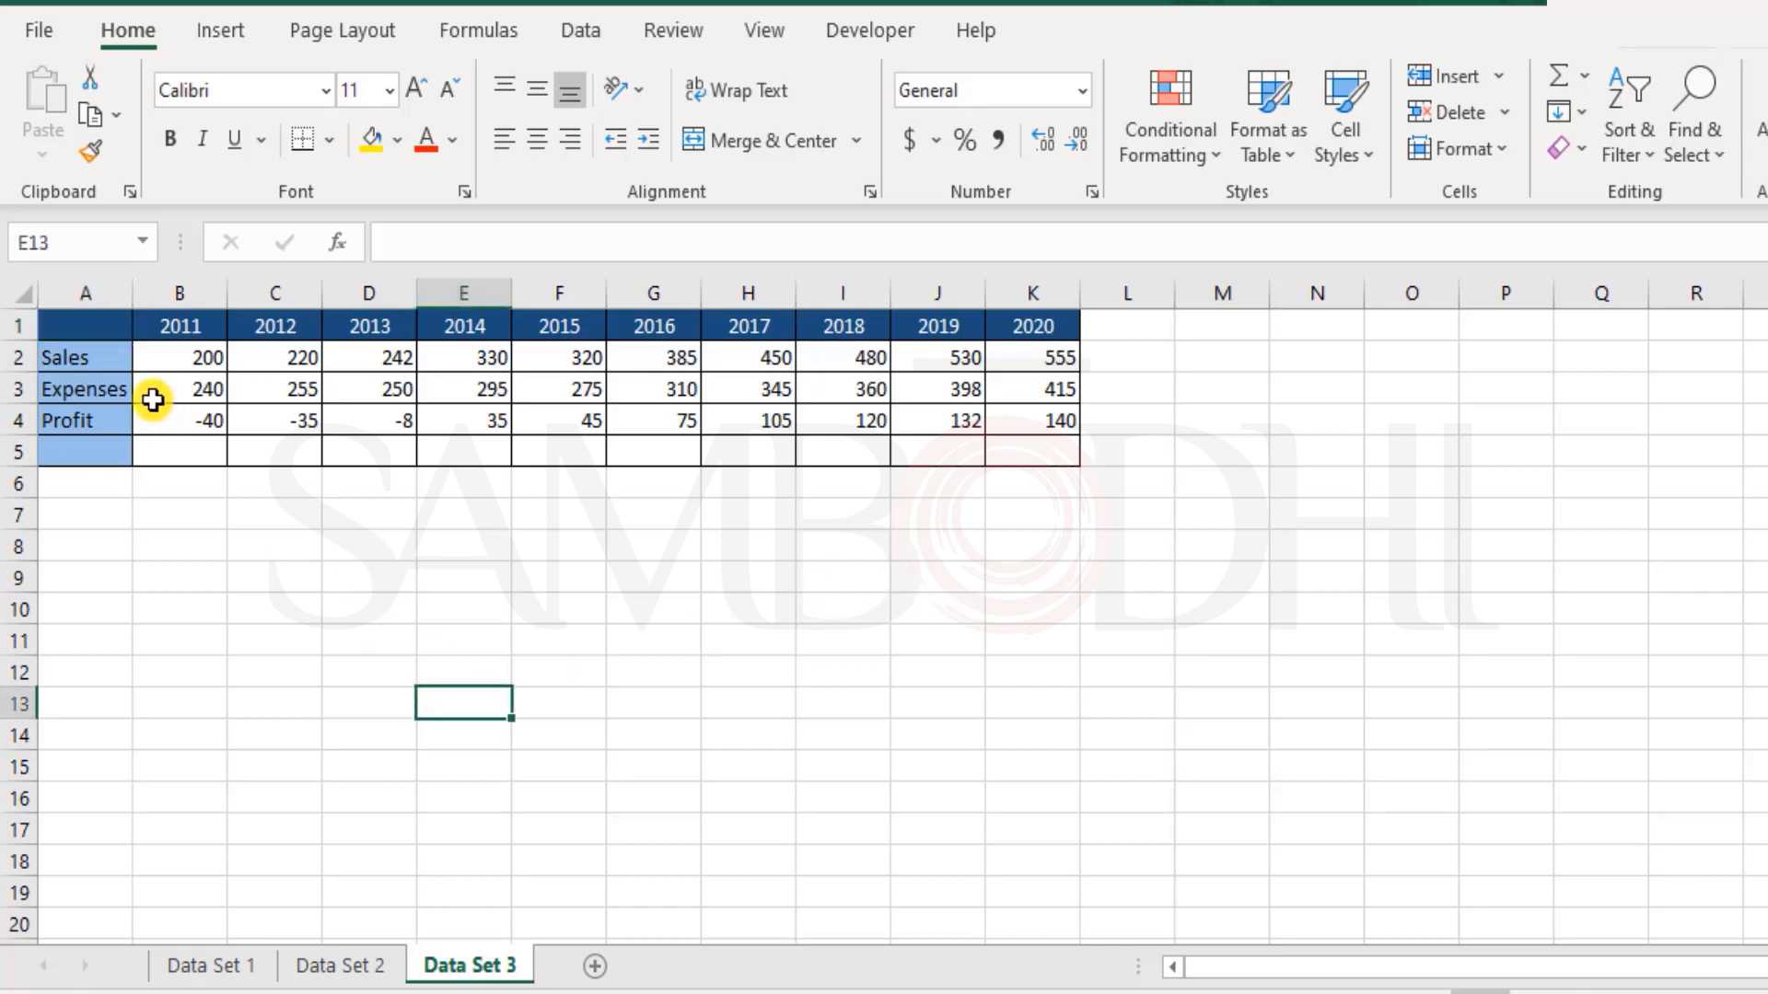
drag(187, 350, 1049, 361)
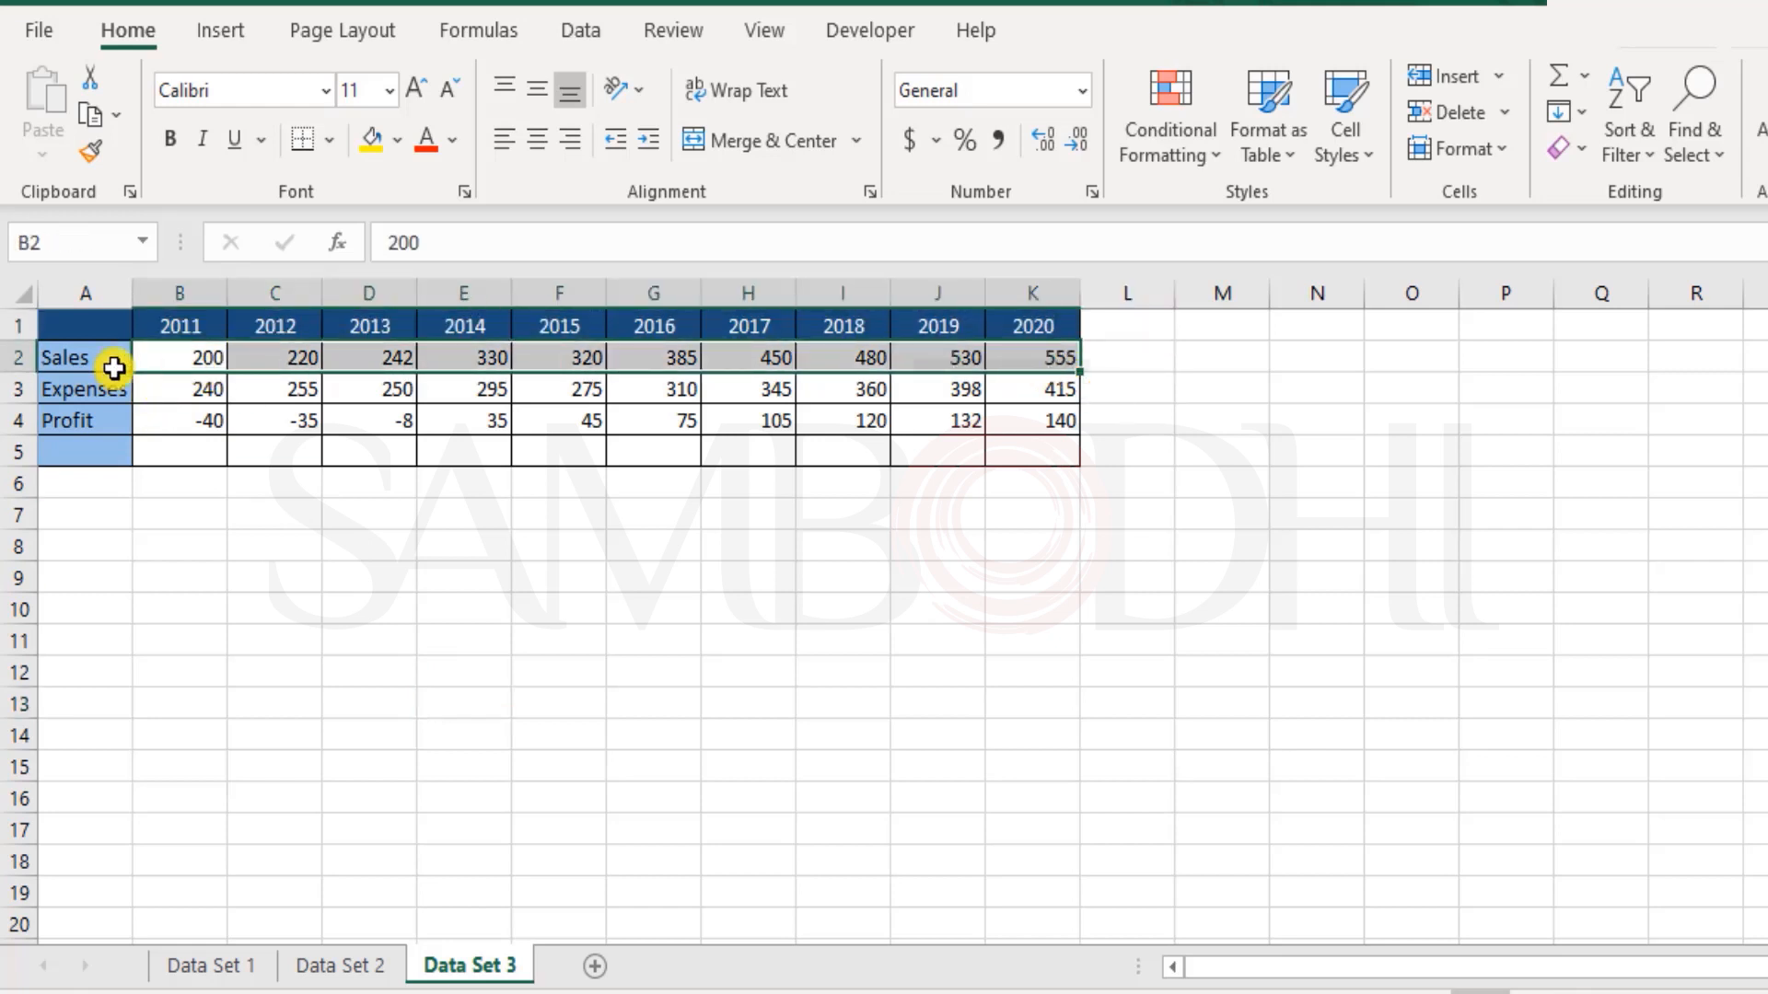
drag(87, 389, 1061, 383)
click(154, 421)
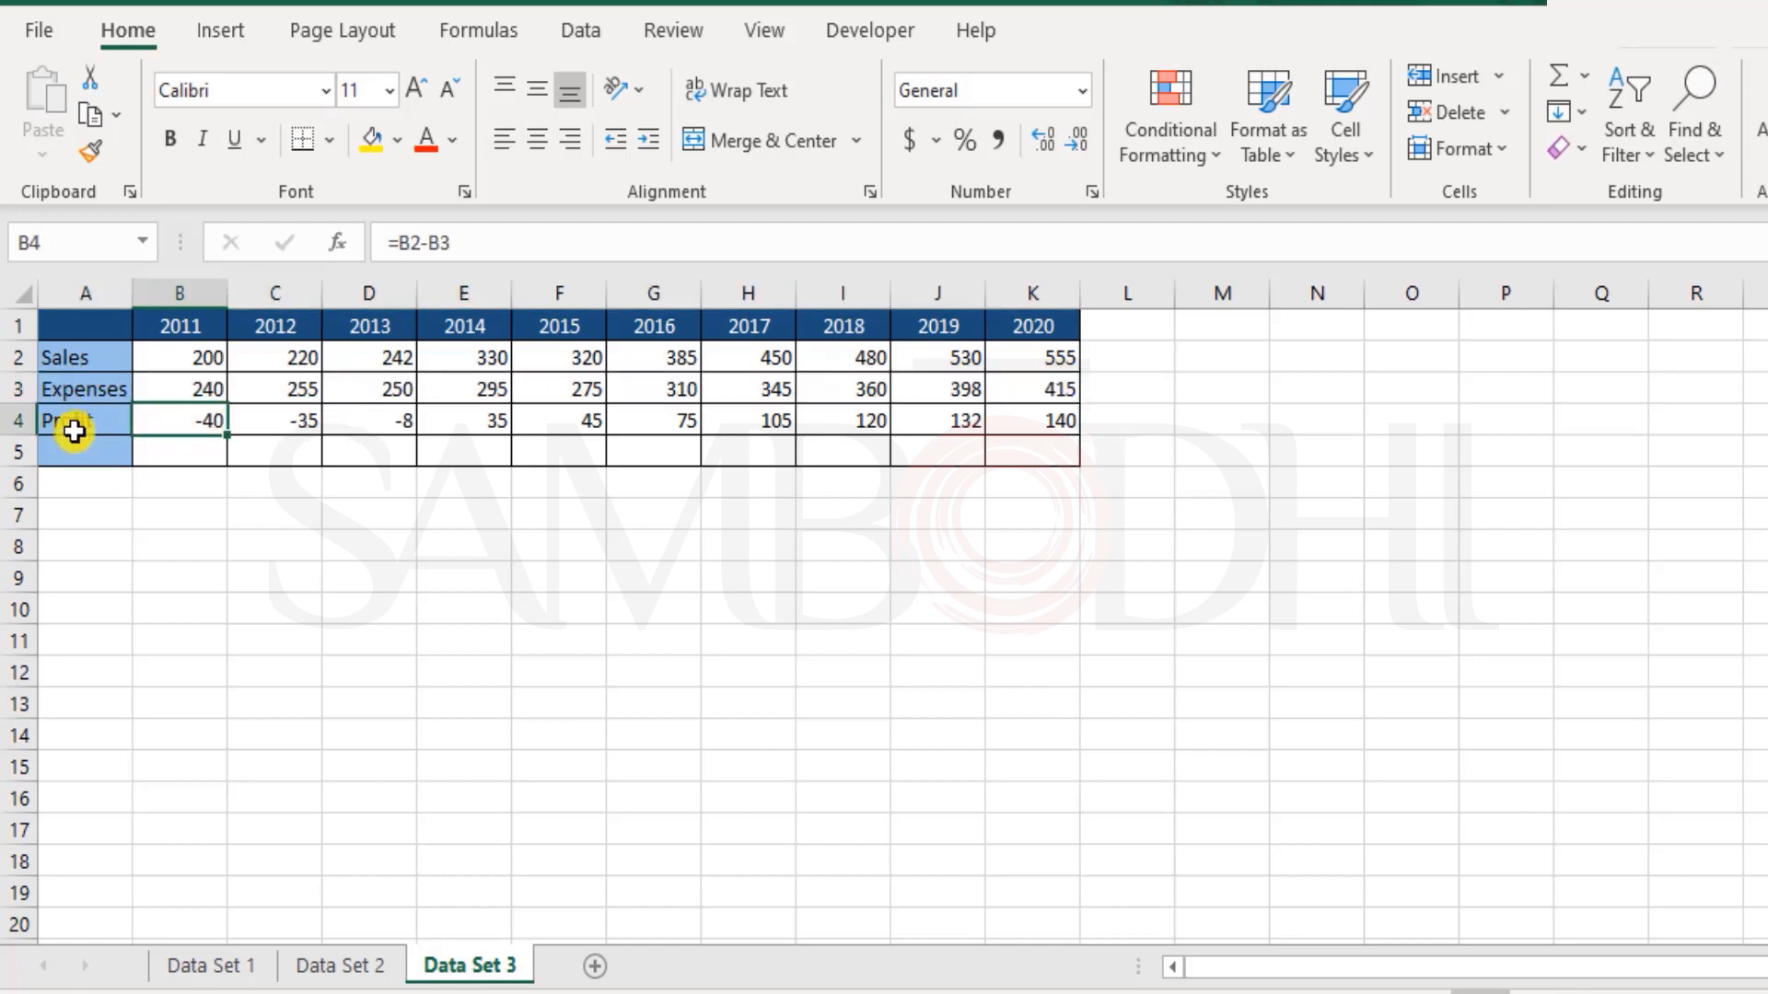
double_click(191, 421)
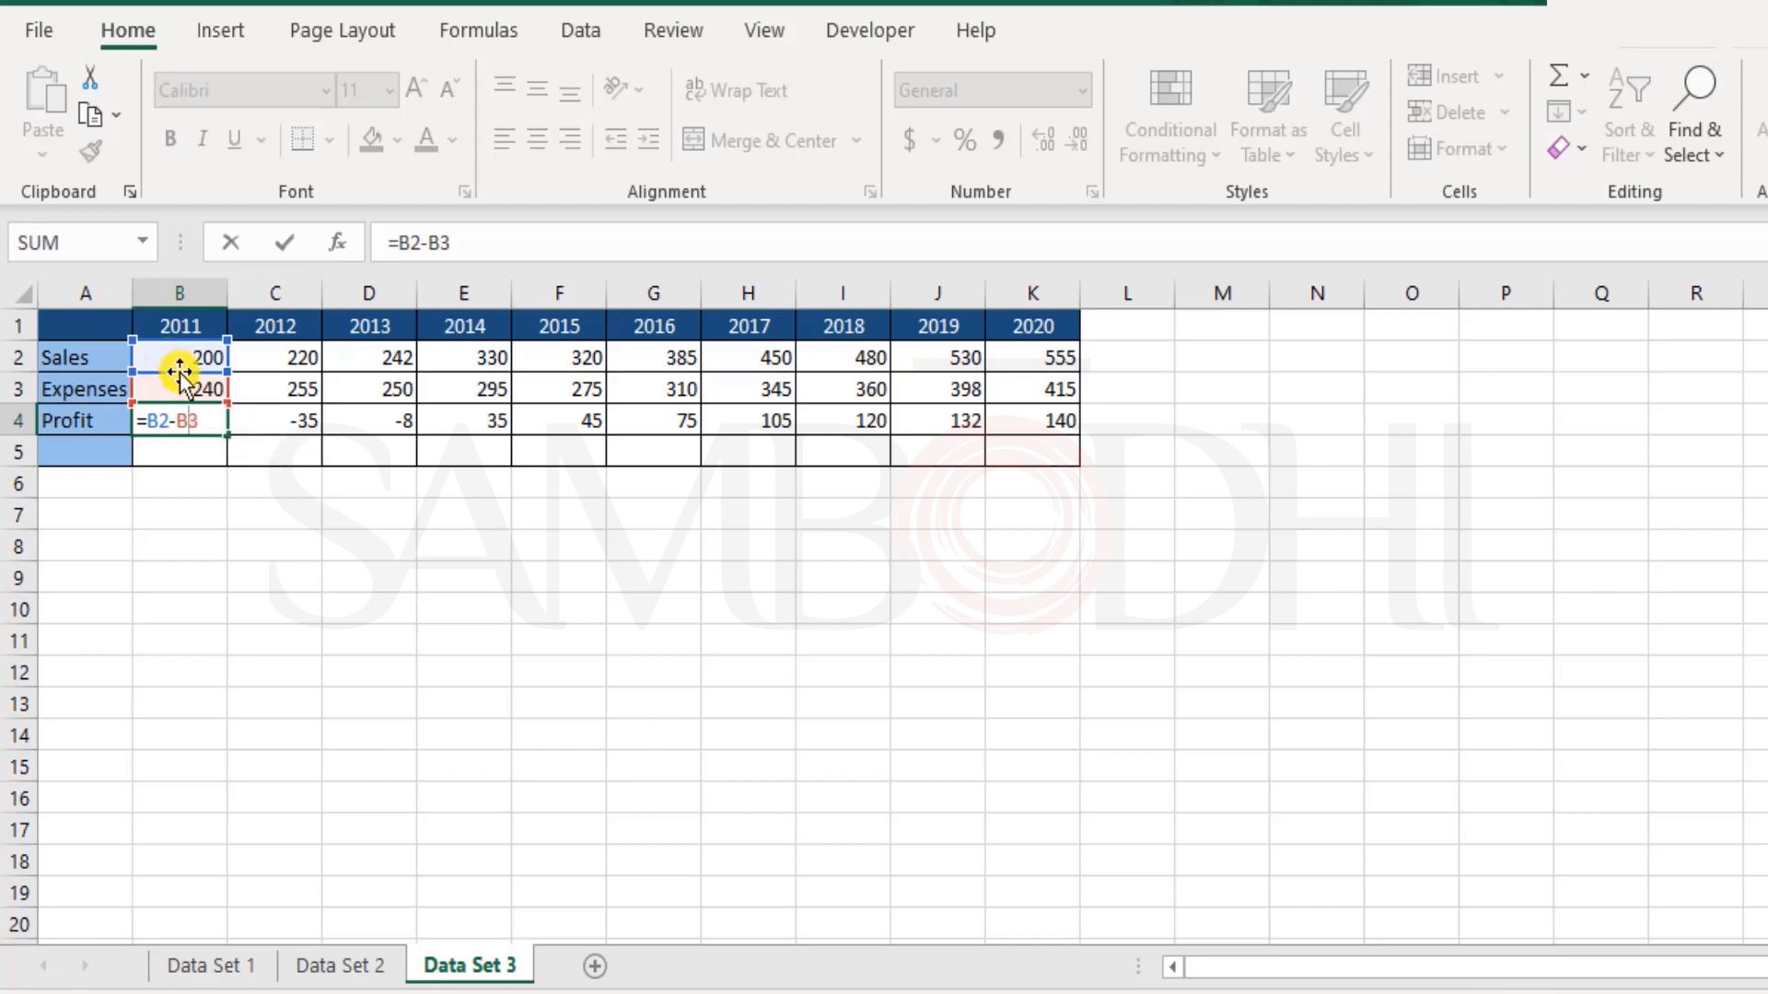
key(Escape)
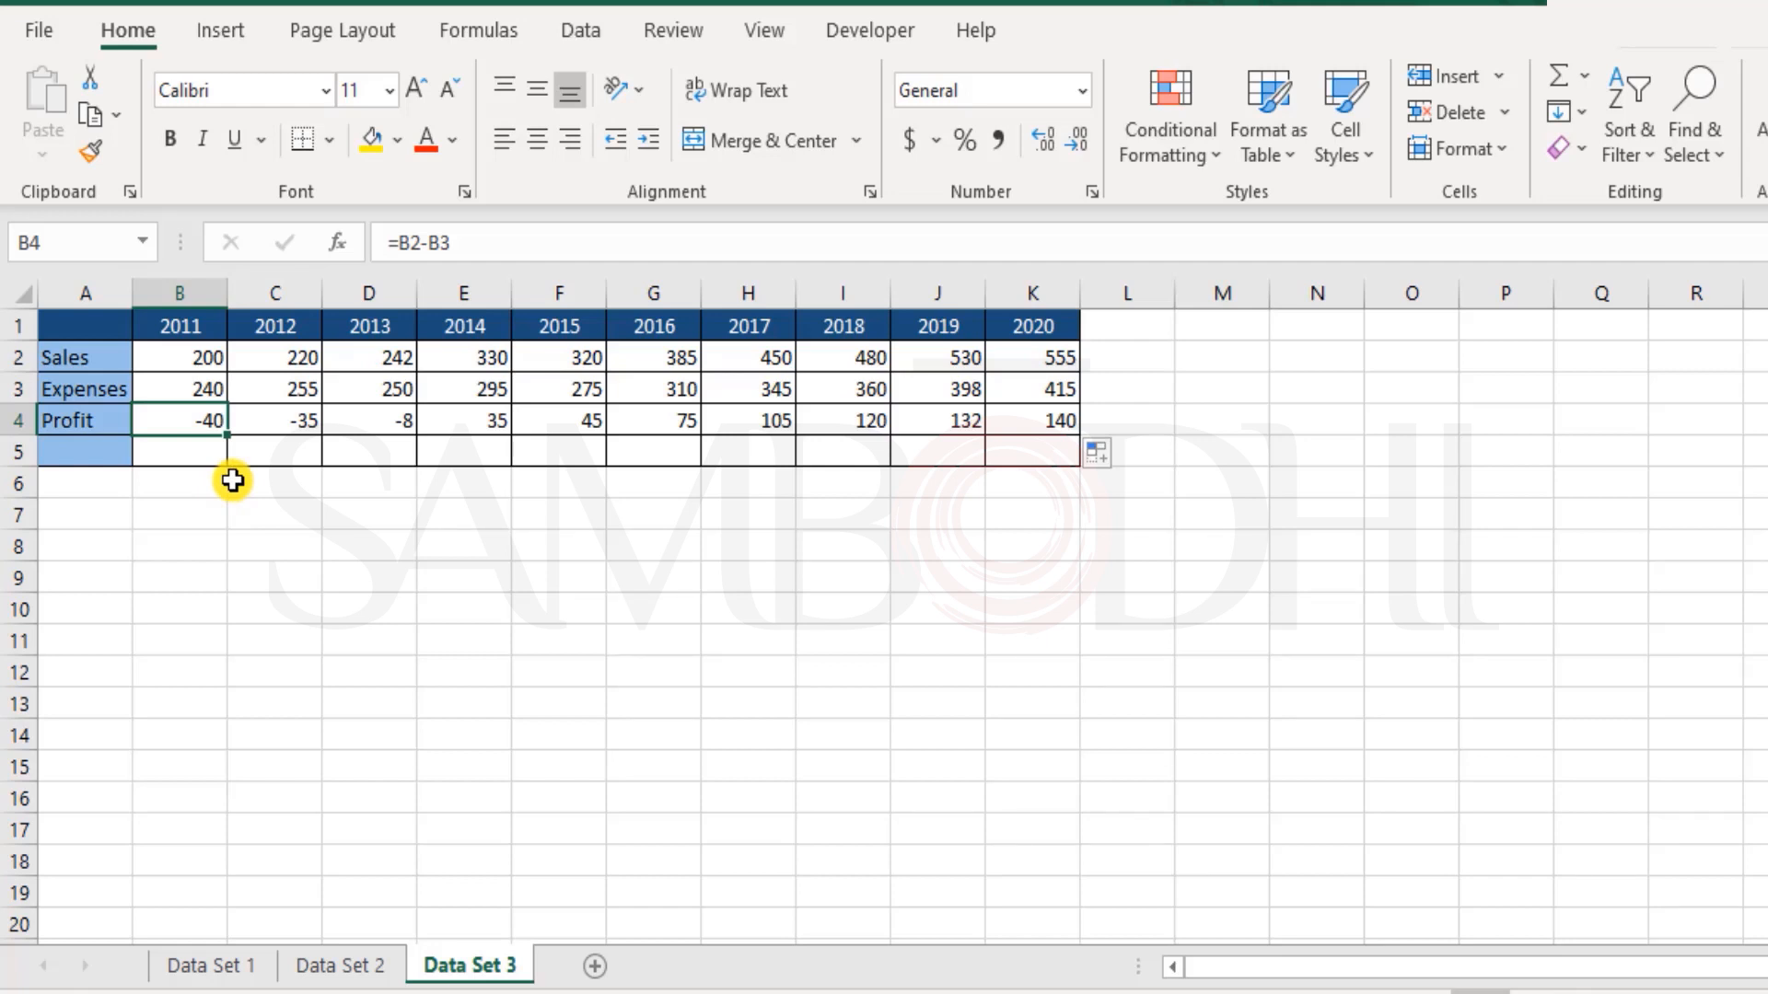
Step: Insert a 2-D clustered column chart from the Sales row A2:K2 and Profit row A4:K4, and place it beside the data table
drag(111, 355, 1054, 354)
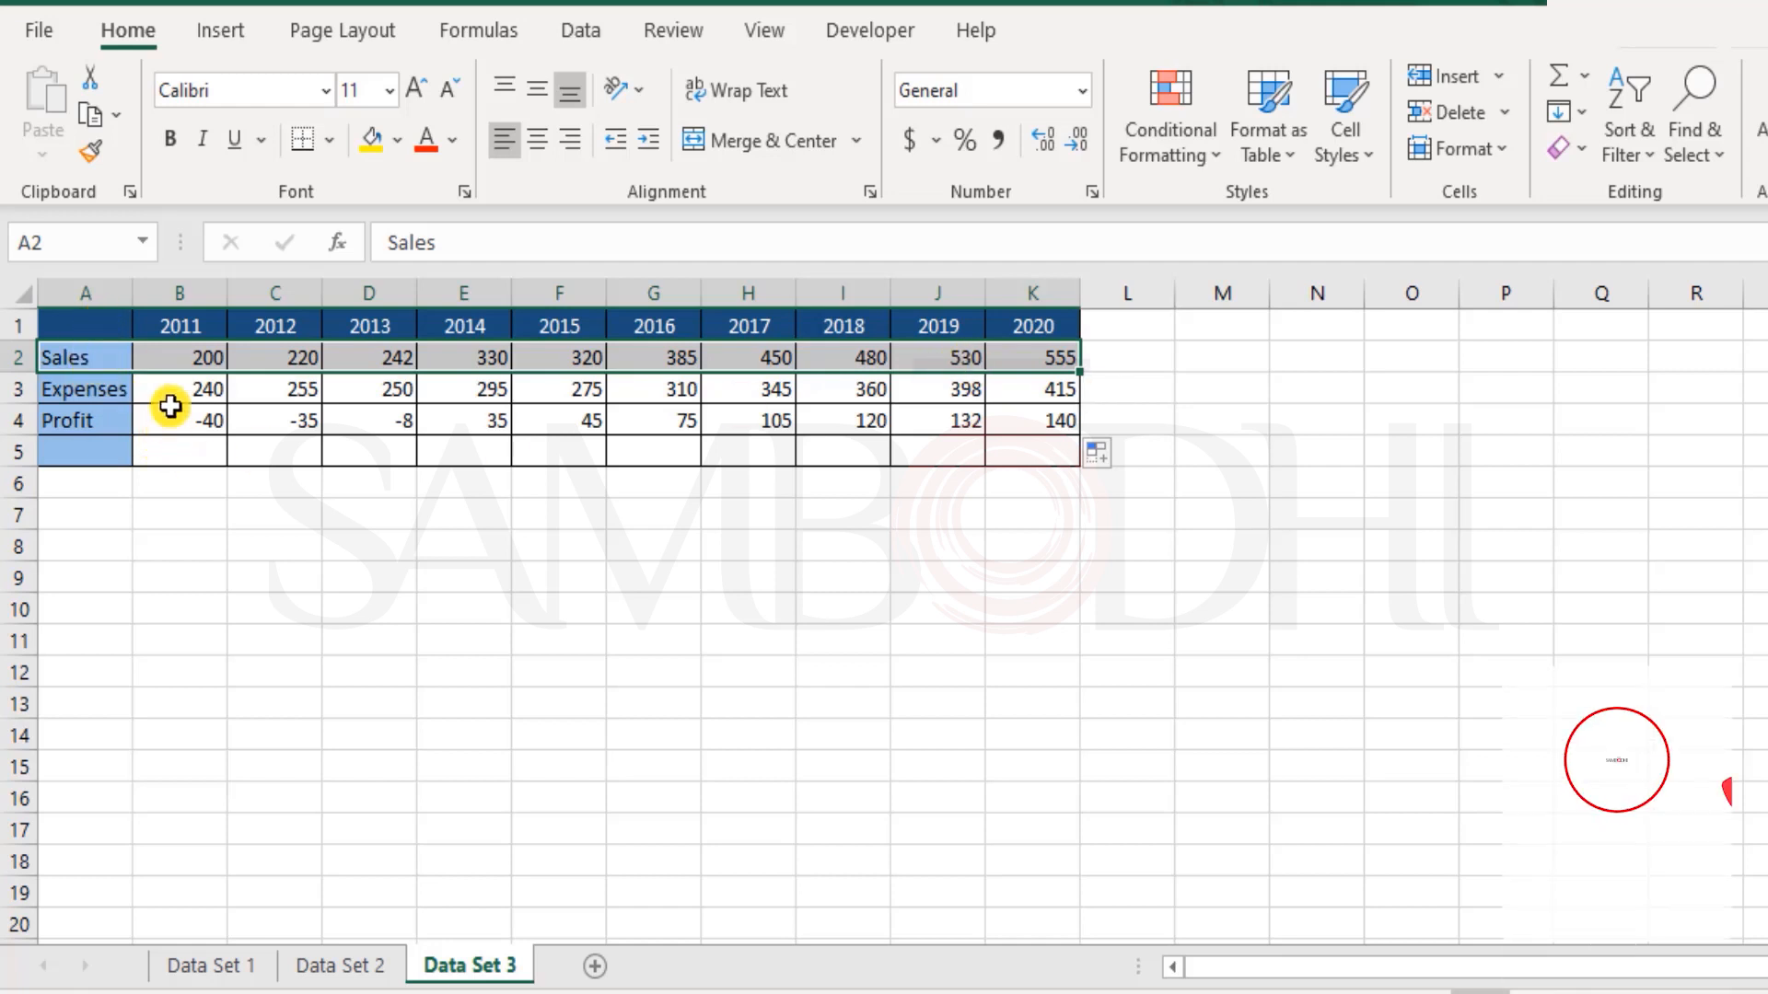
drag(76, 372, 995, 369)
drag(87, 425, 1013, 411)
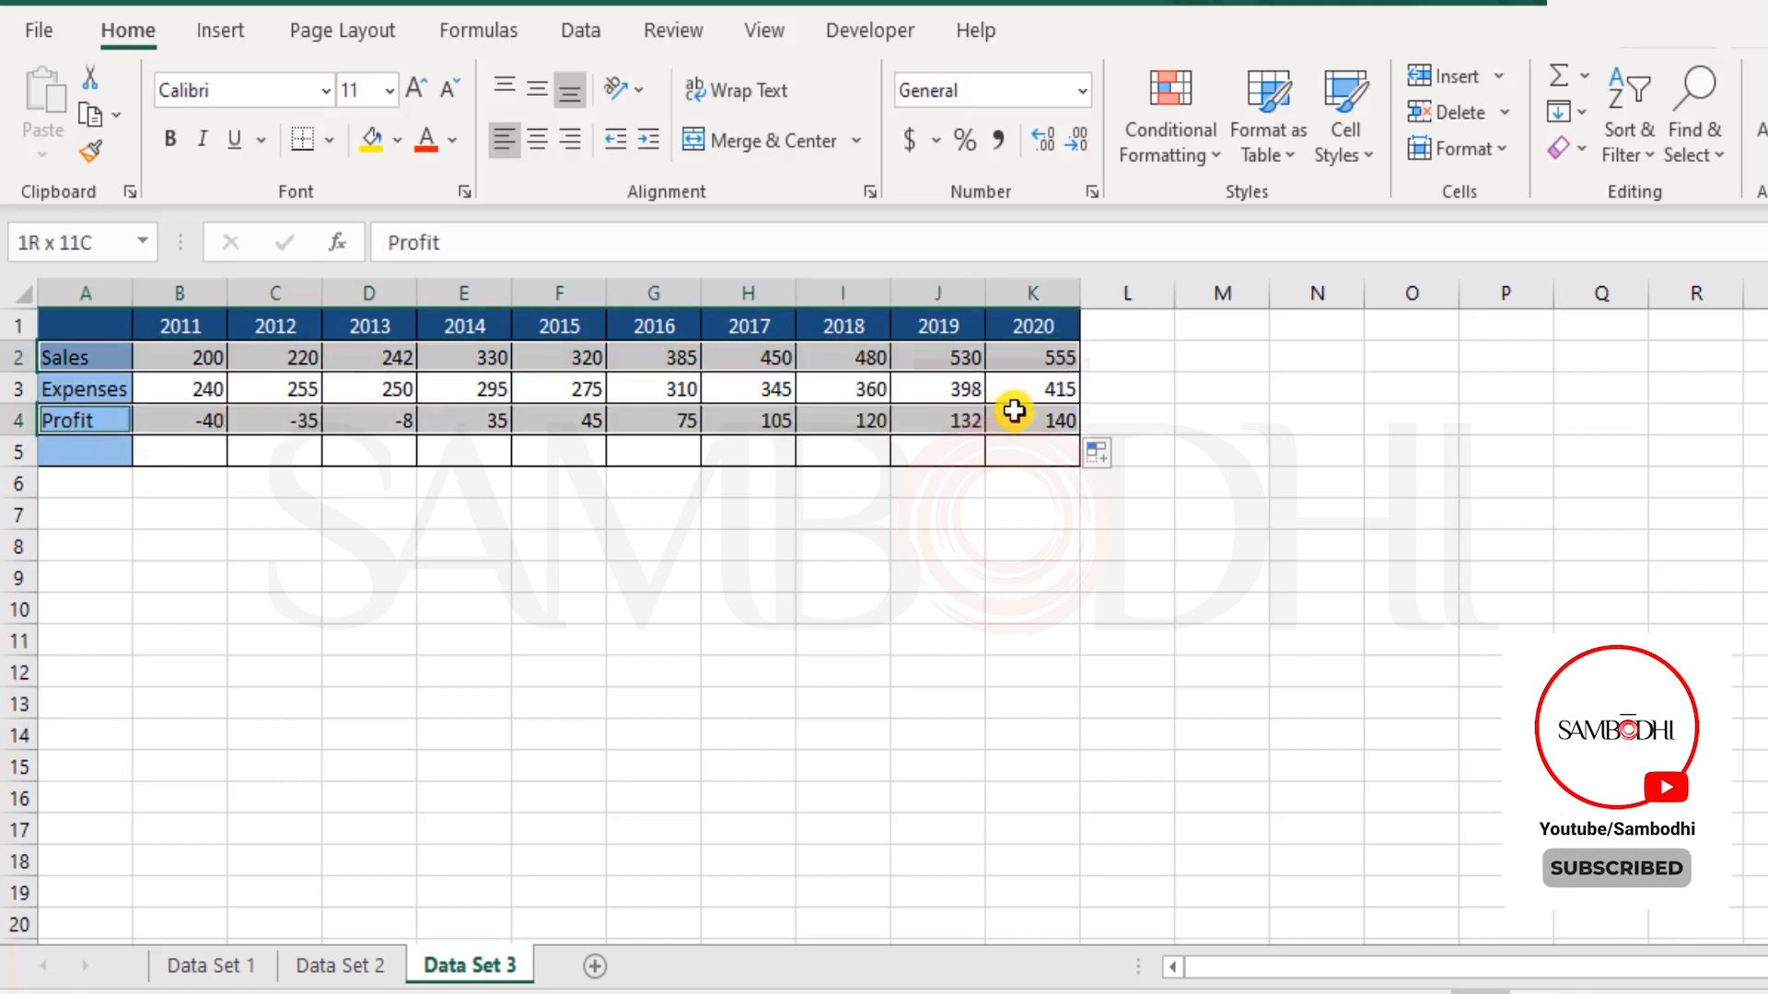
click(226, 34)
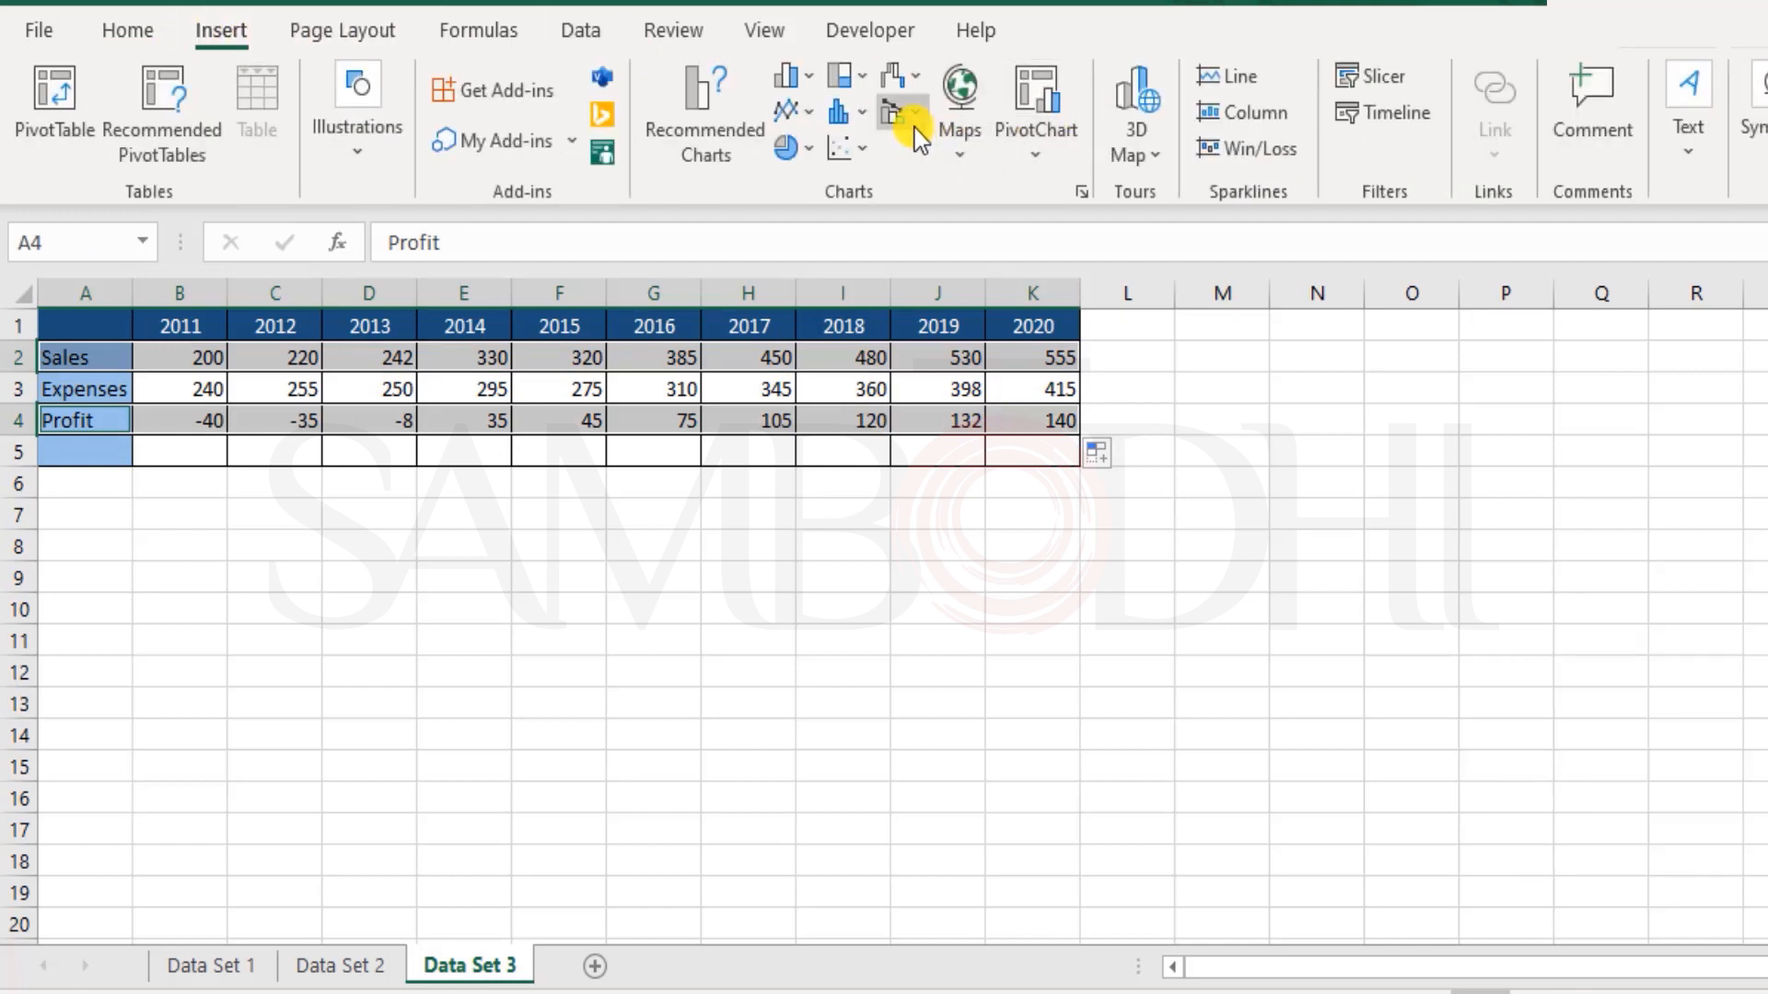
click(790, 78)
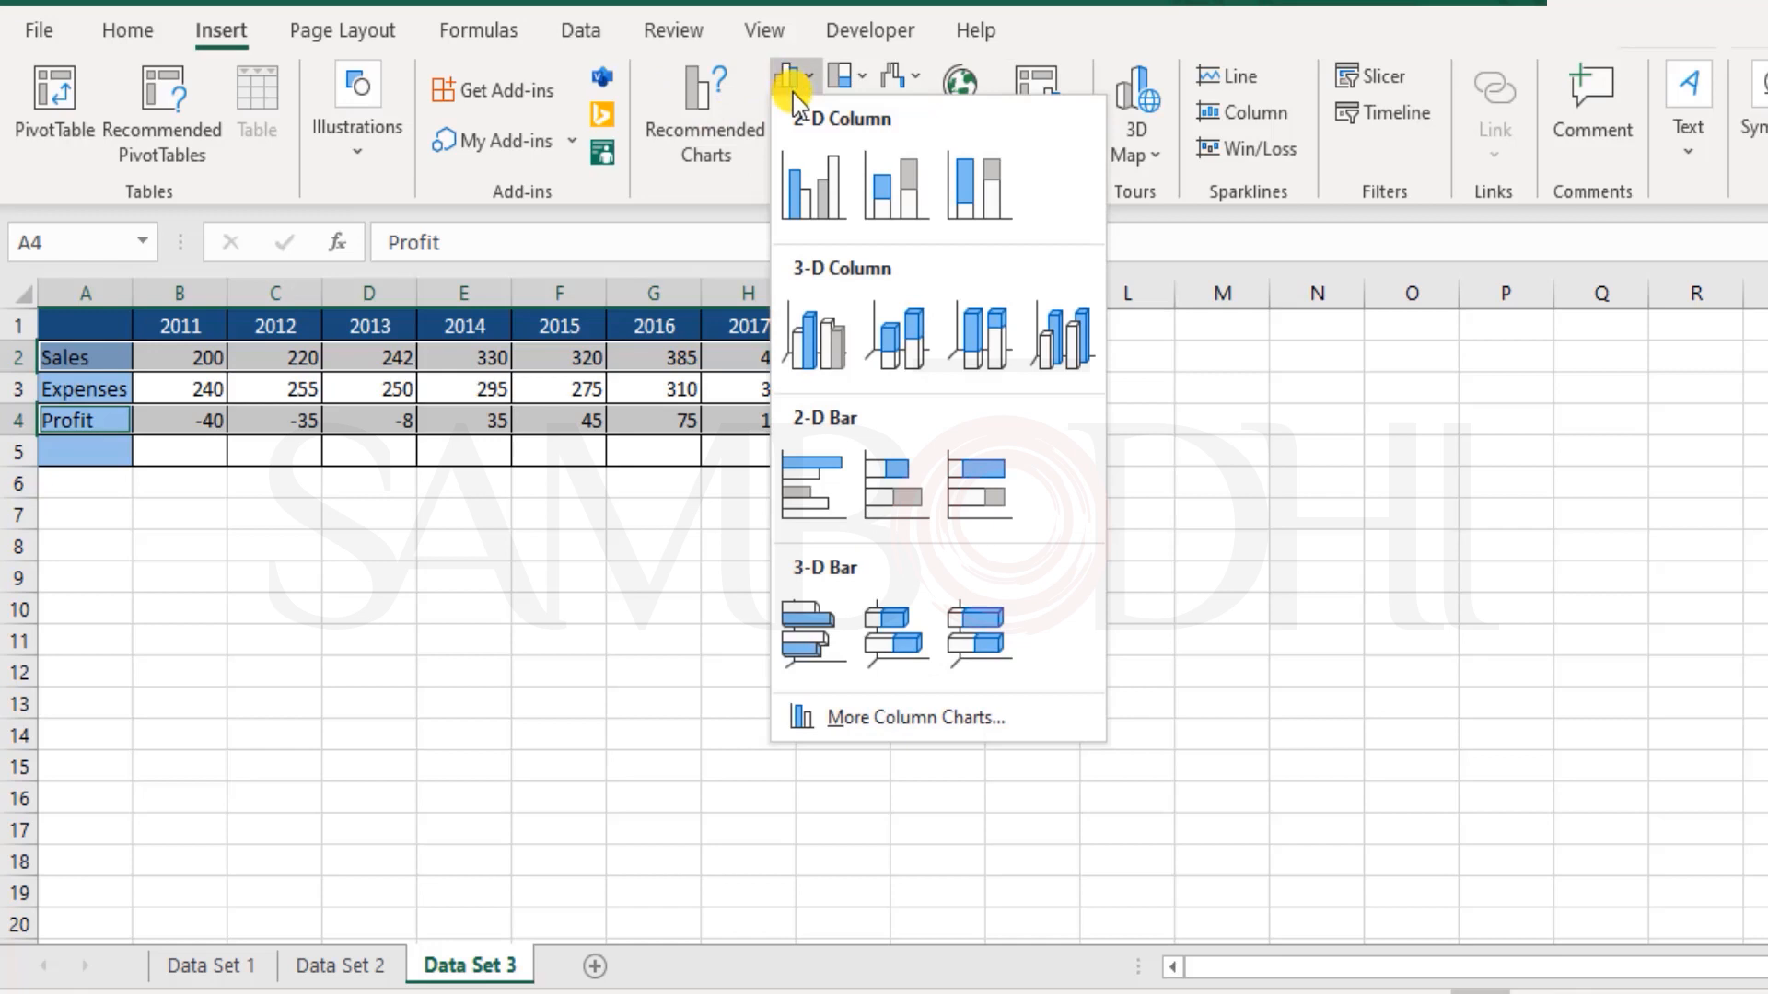
click(810, 185)
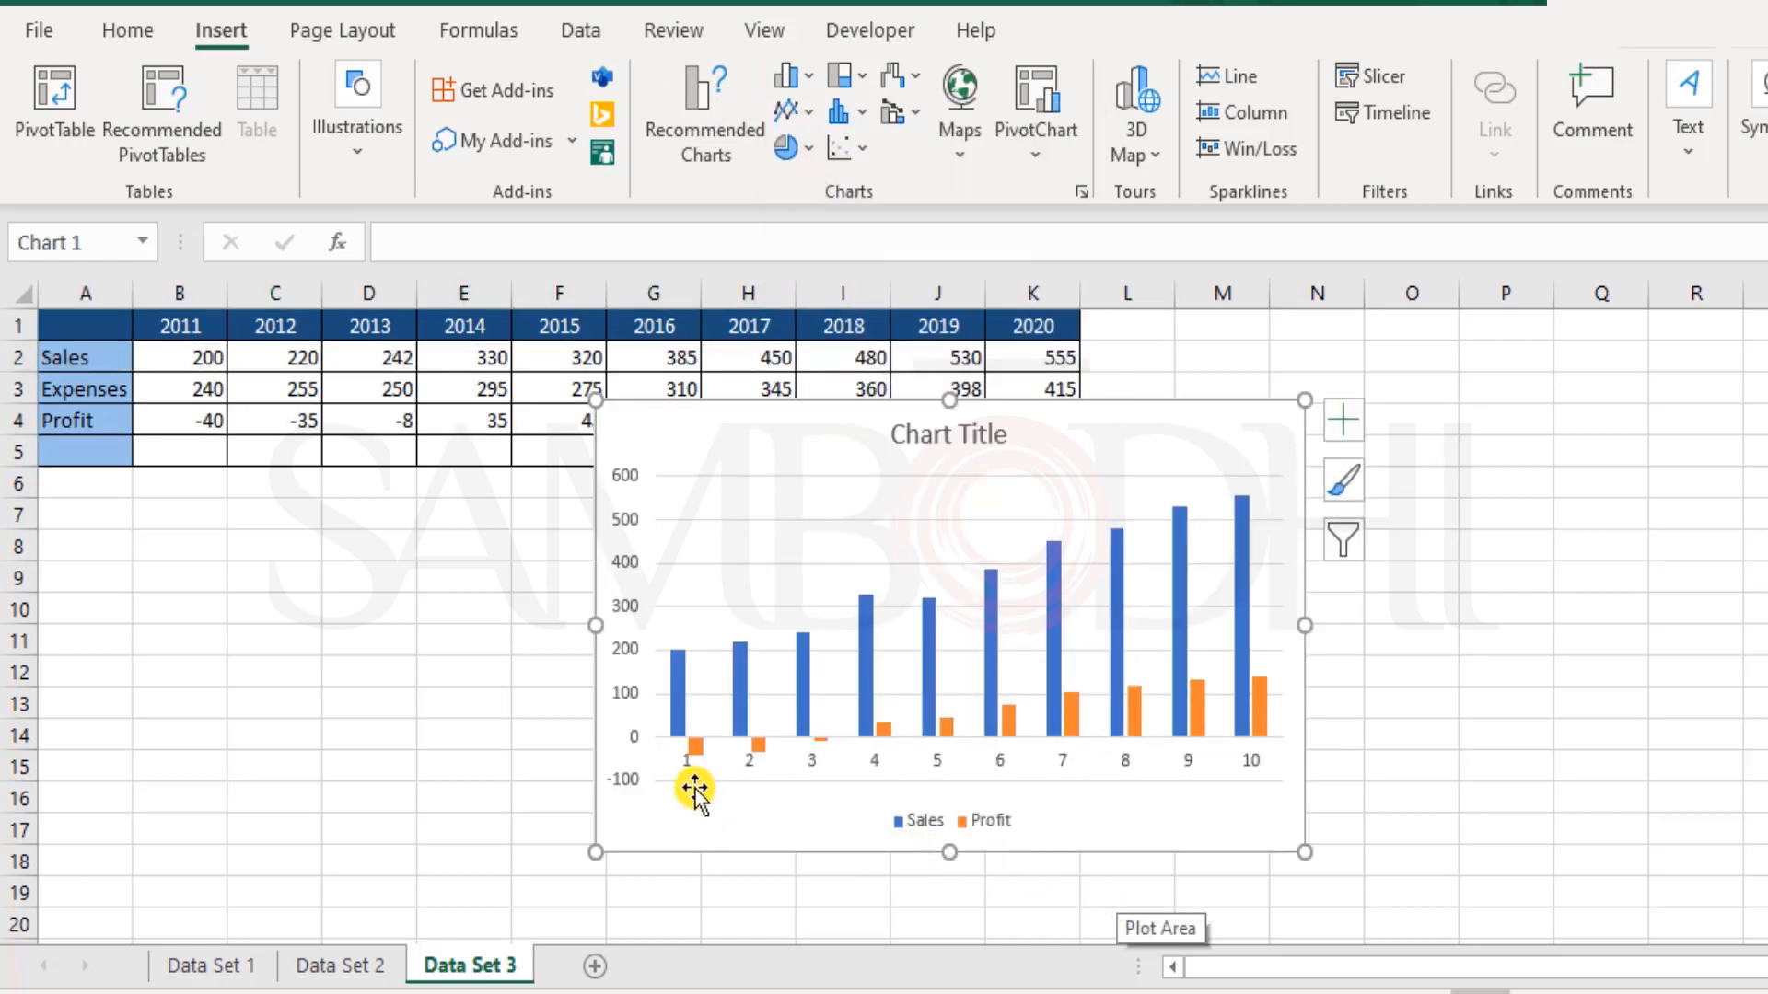
mouse_move(678, 693)
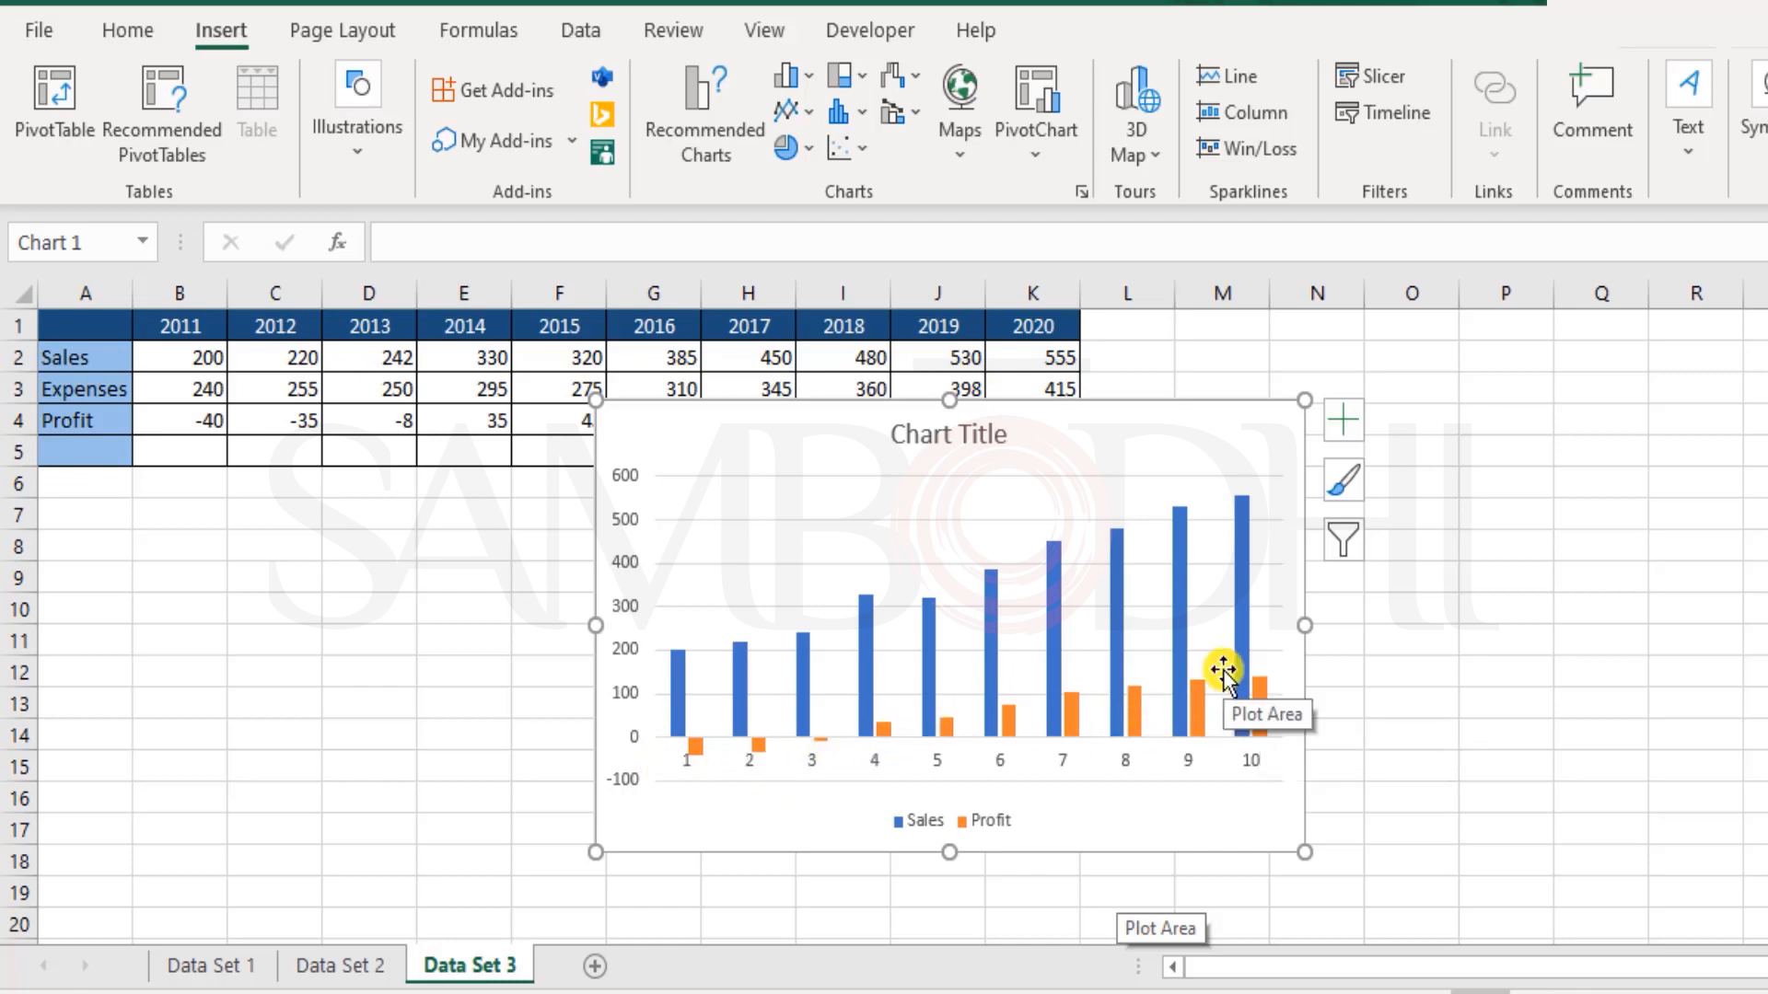
drag(1108, 455, 1570, 388)
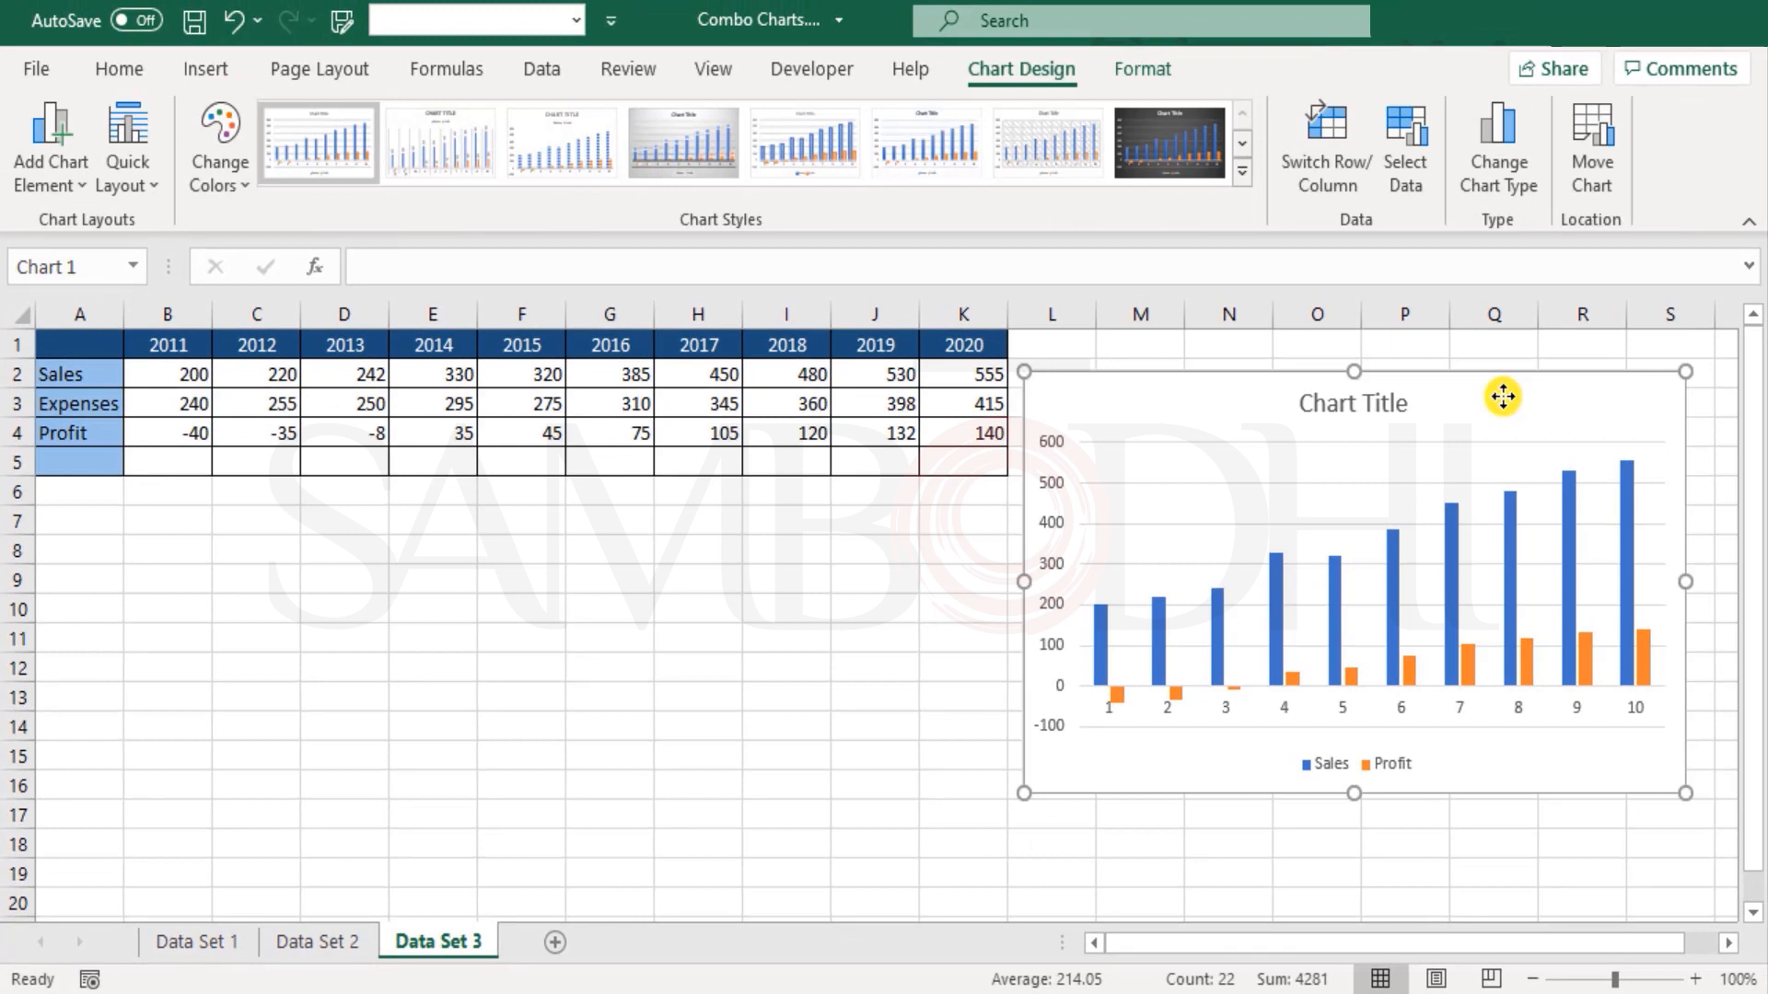
Step: Label cell A5 as Profit Margin and widen column A to fit the text
click(91, 461)
text(Profit)
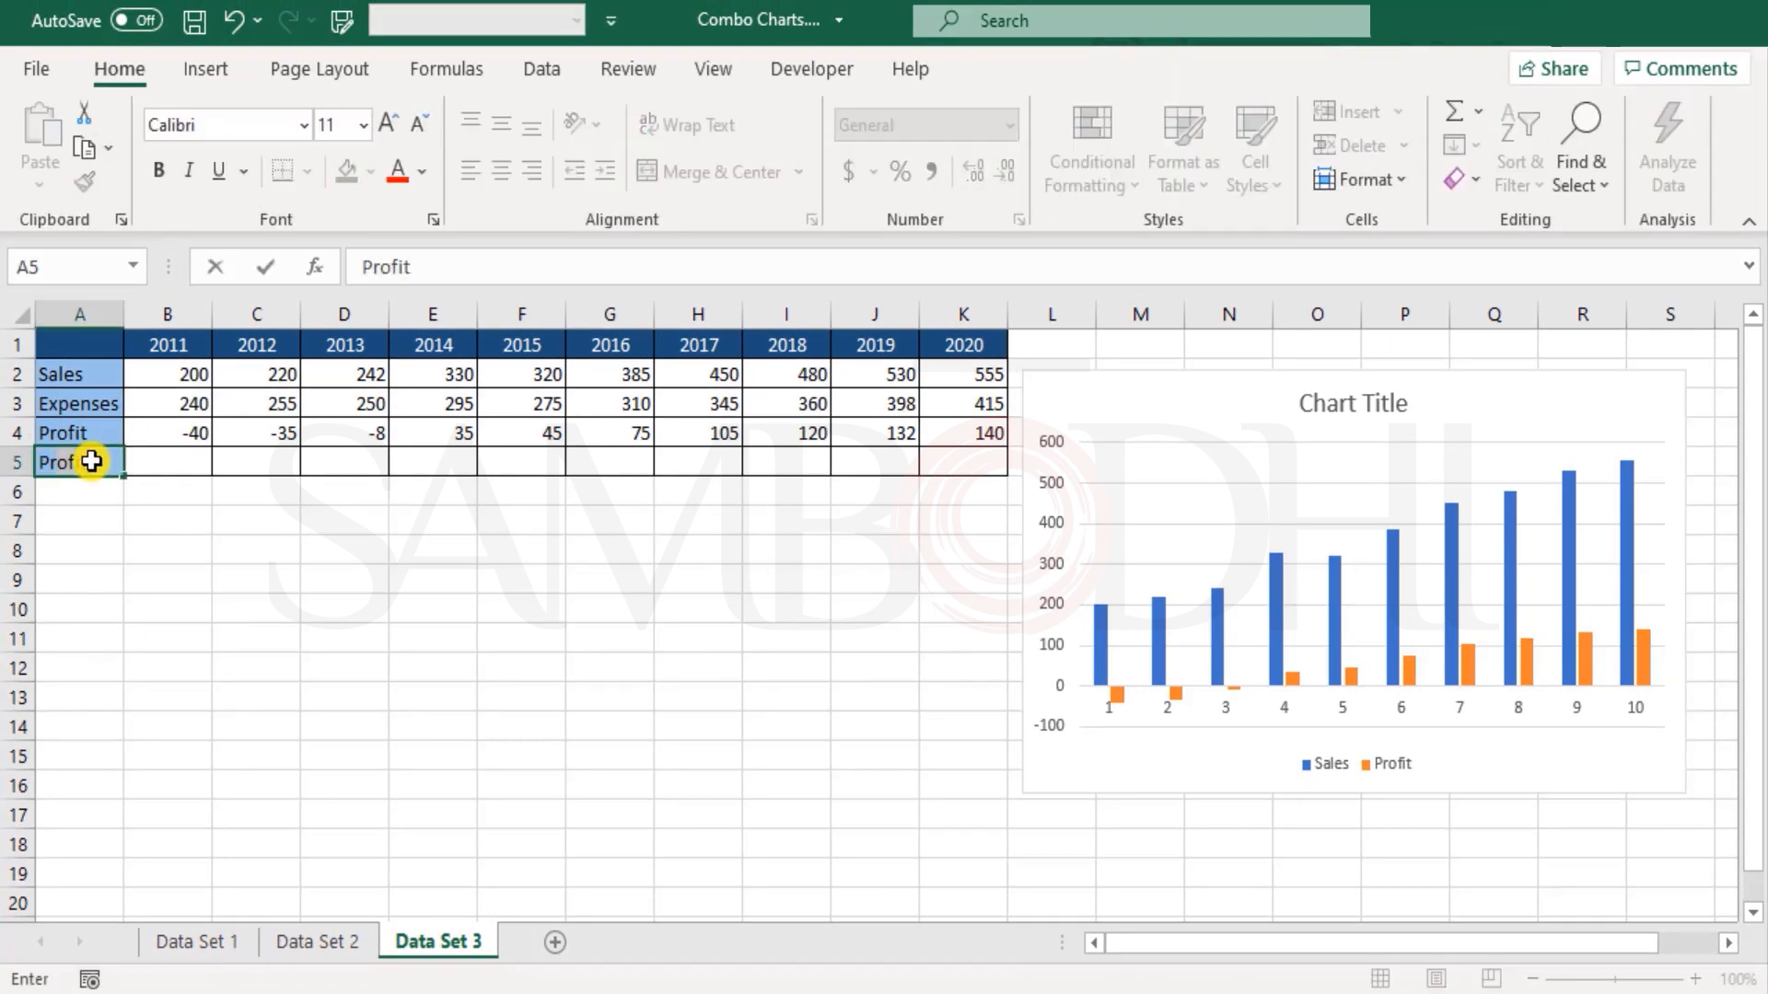
text( Margin)
key(Return)
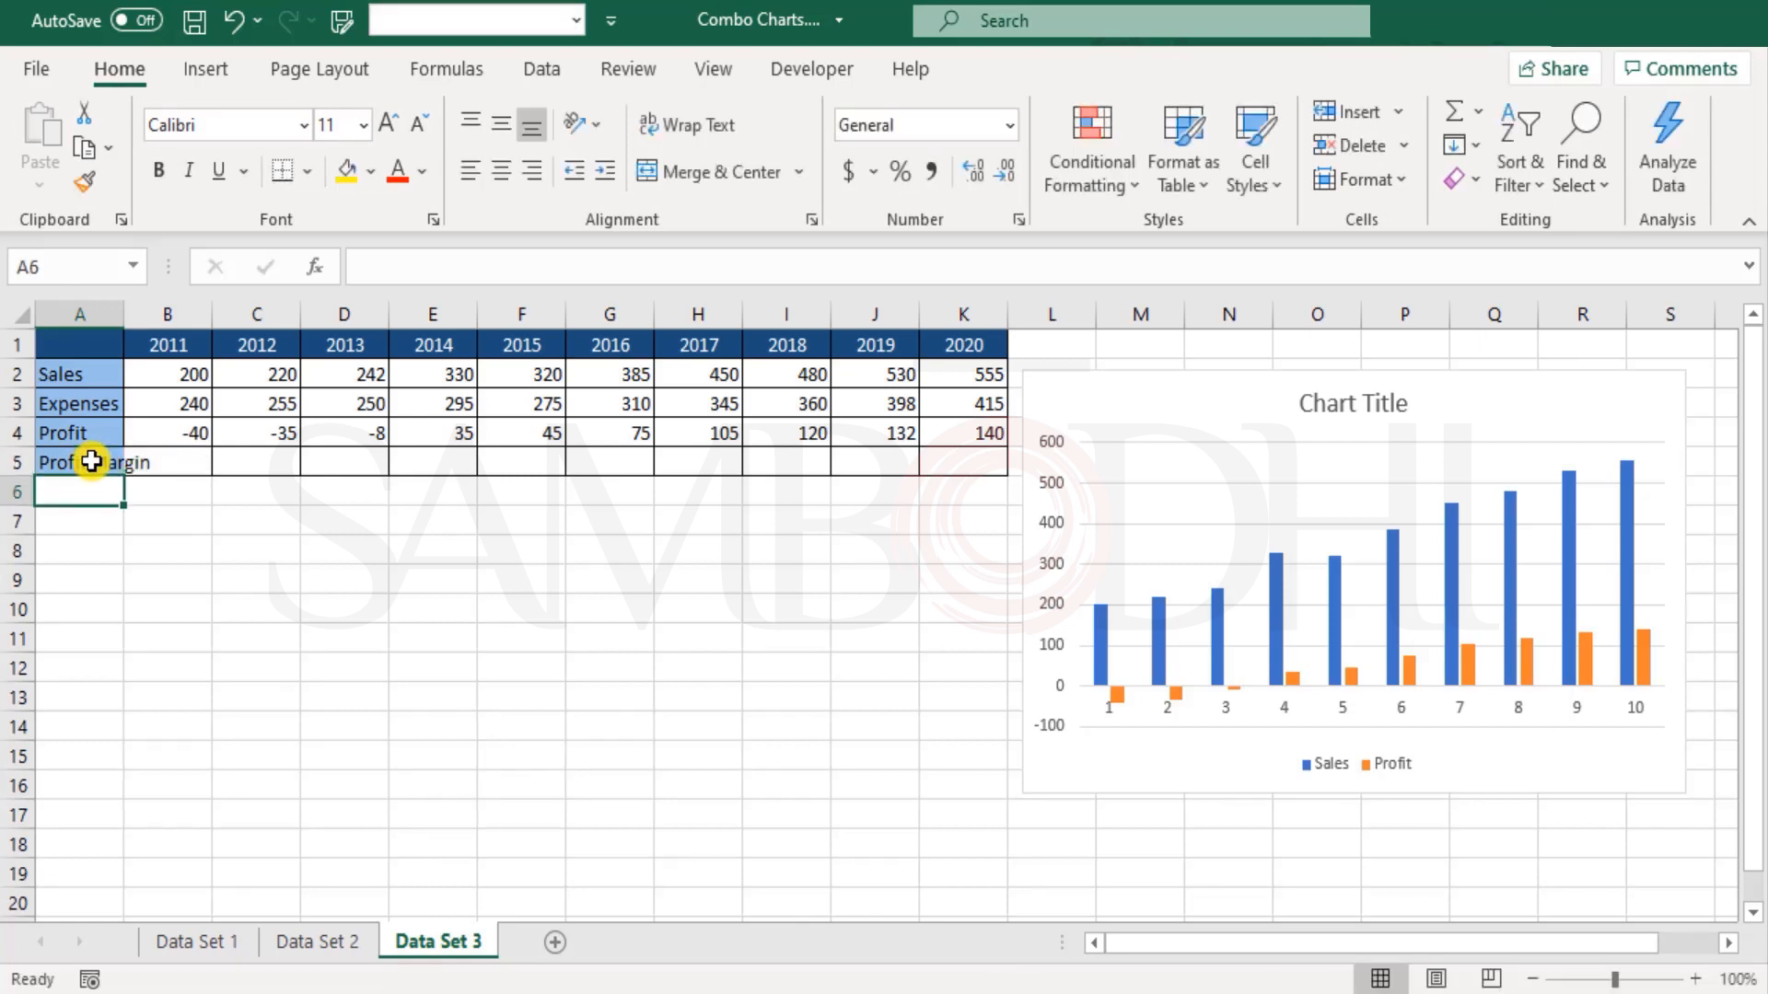
double_click(128, 324)
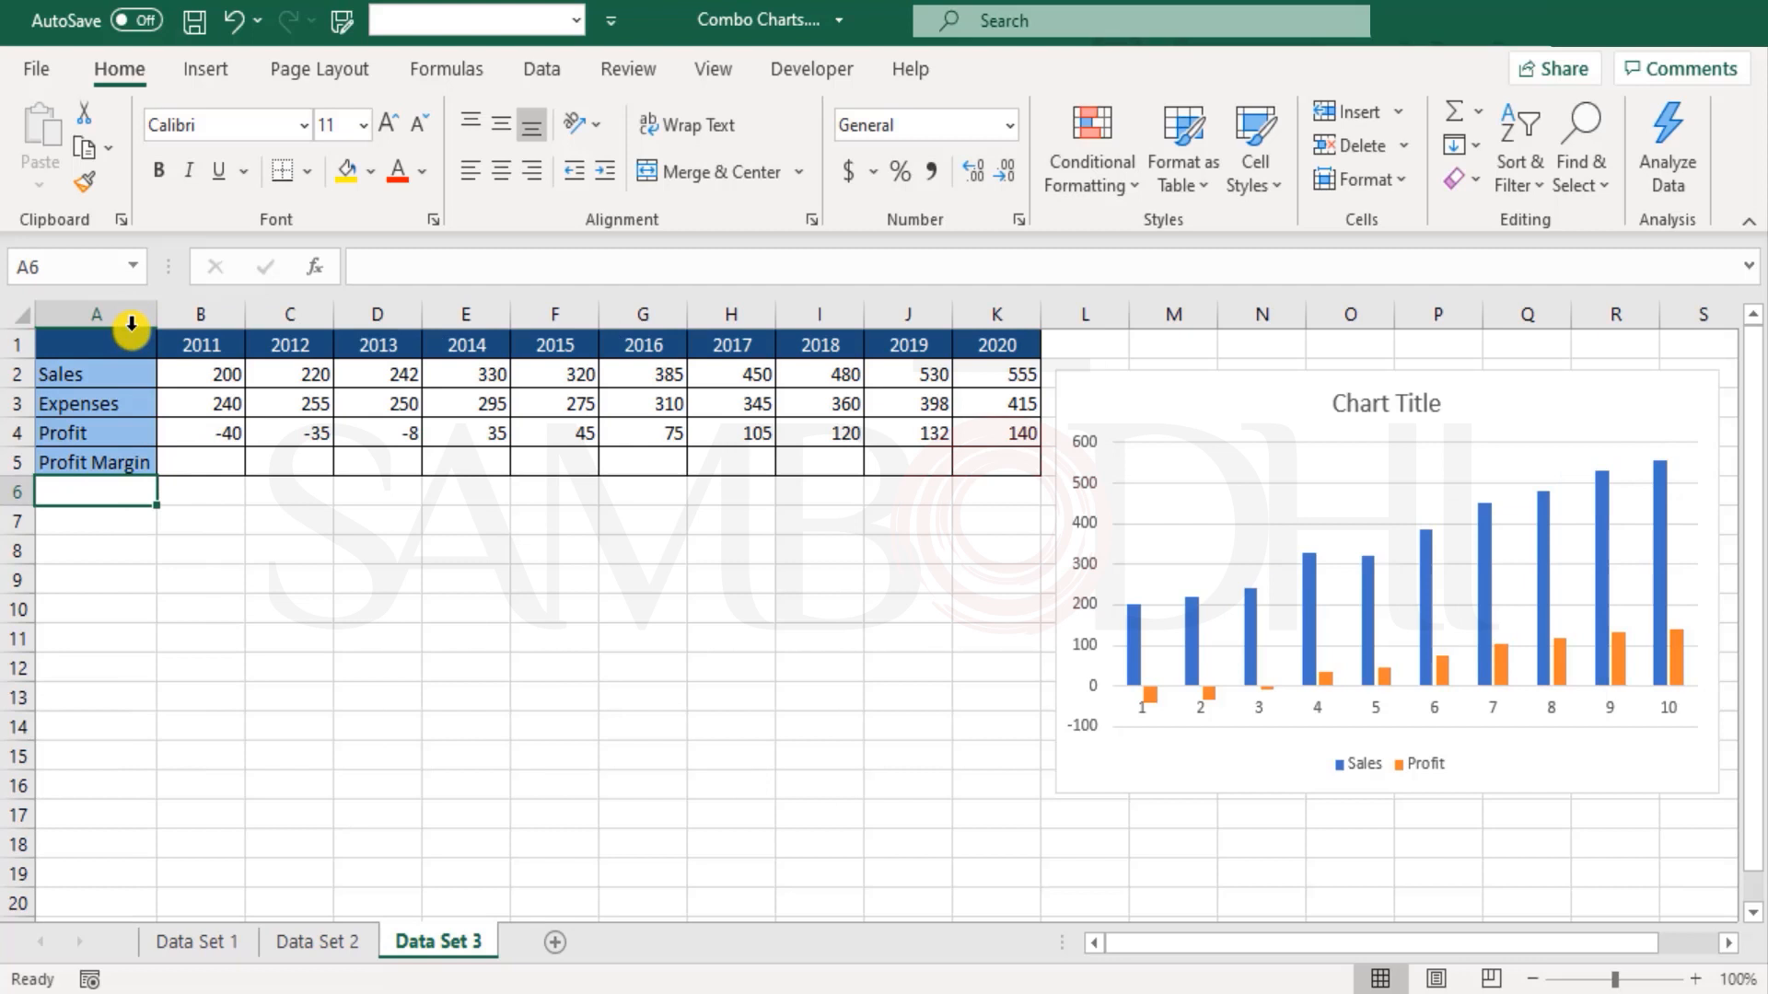
Step: Calculate the 2011 profit margin in B5 with the formula =B4/B2
click(219, 458)
text(=)
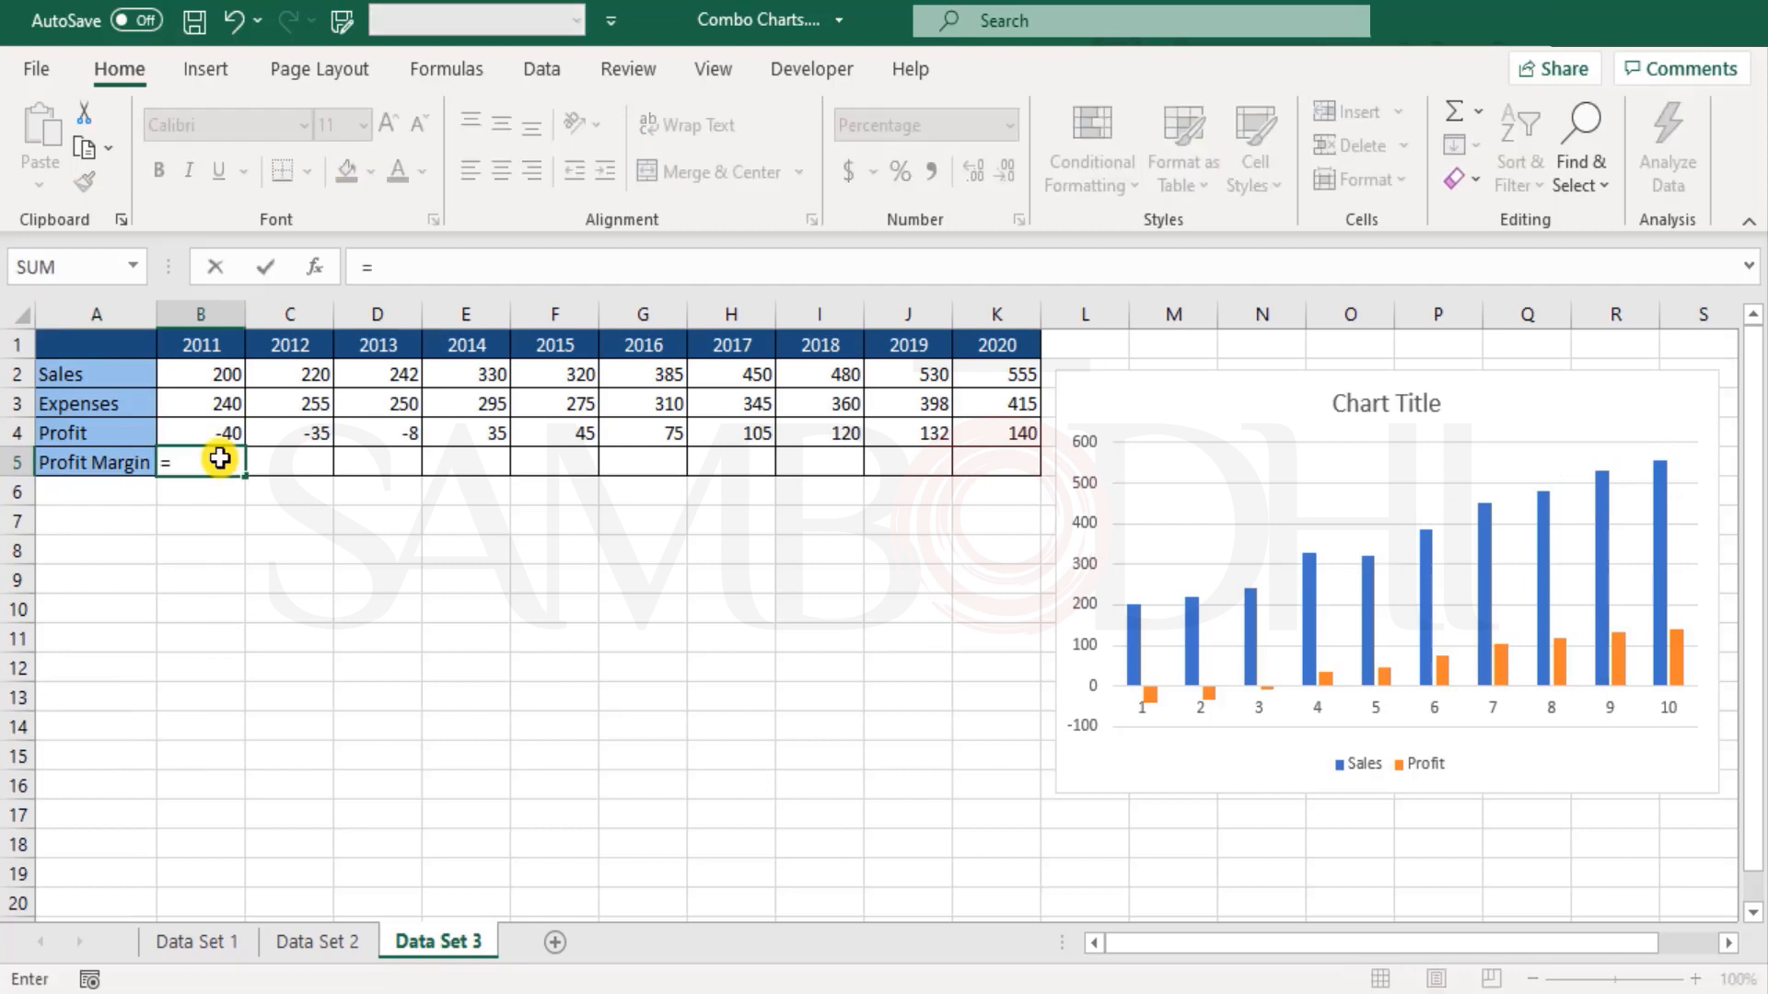
key(Up)
text(/)
key(Up)
key(Up)
key(Up)
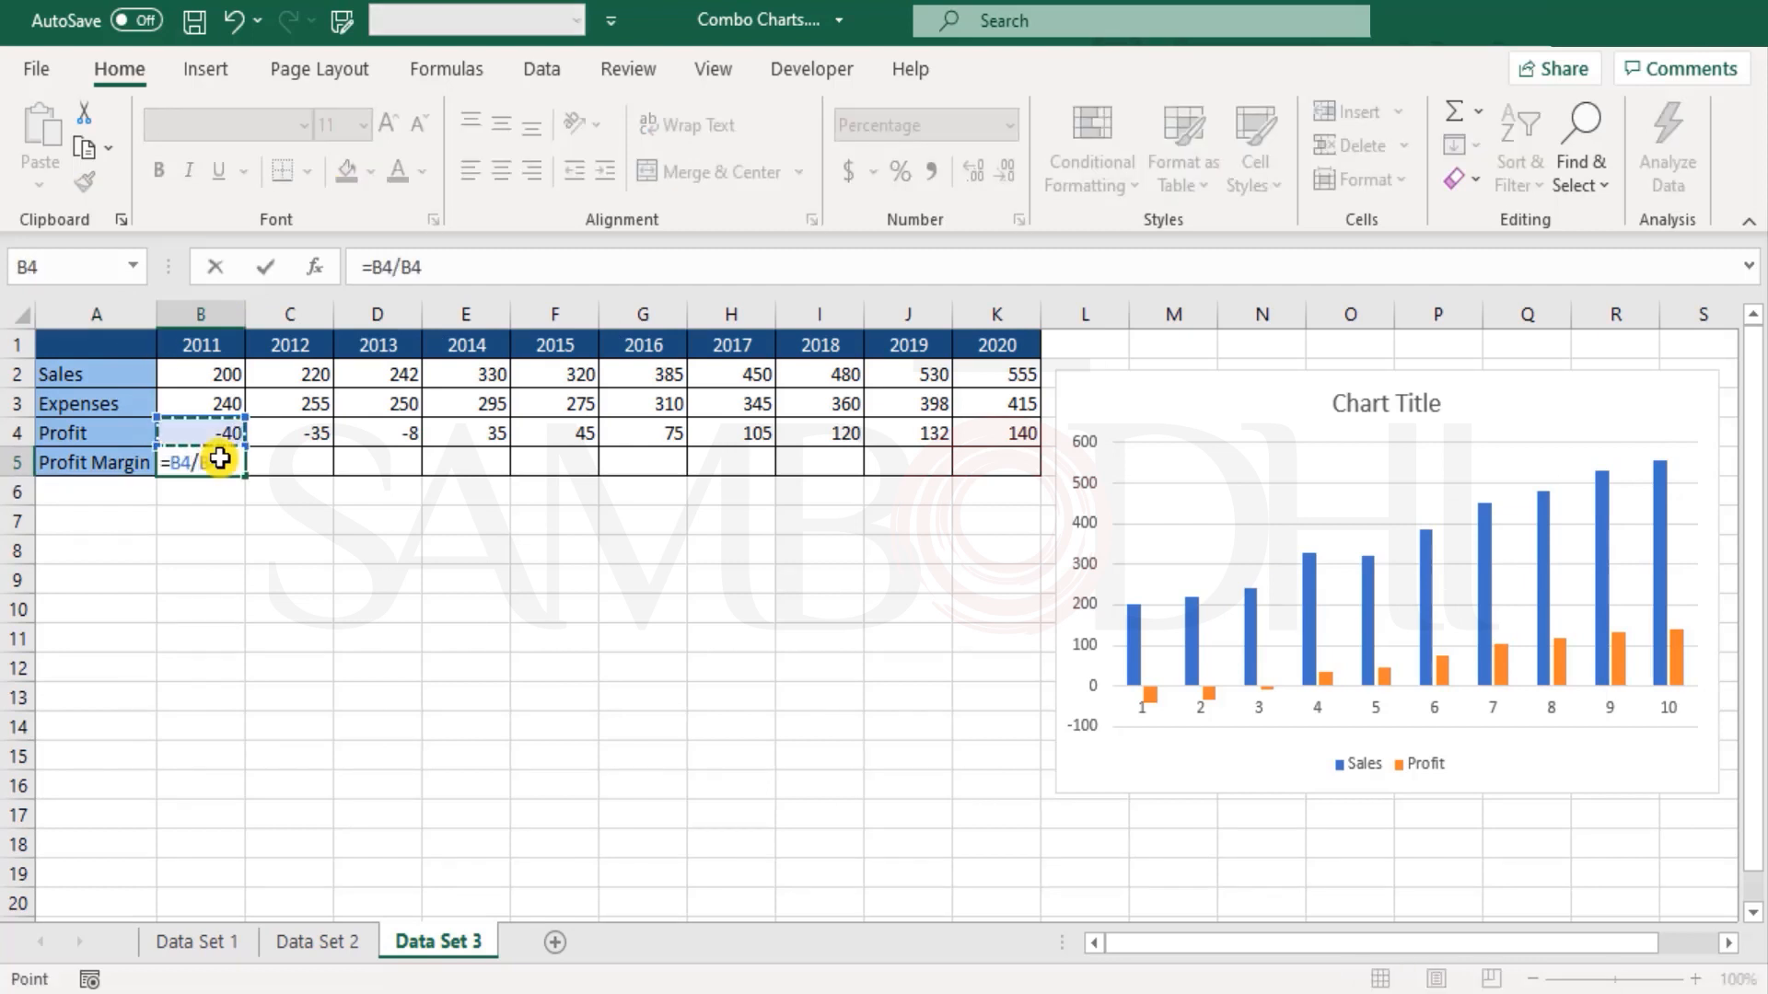
key(ctrl+Return)
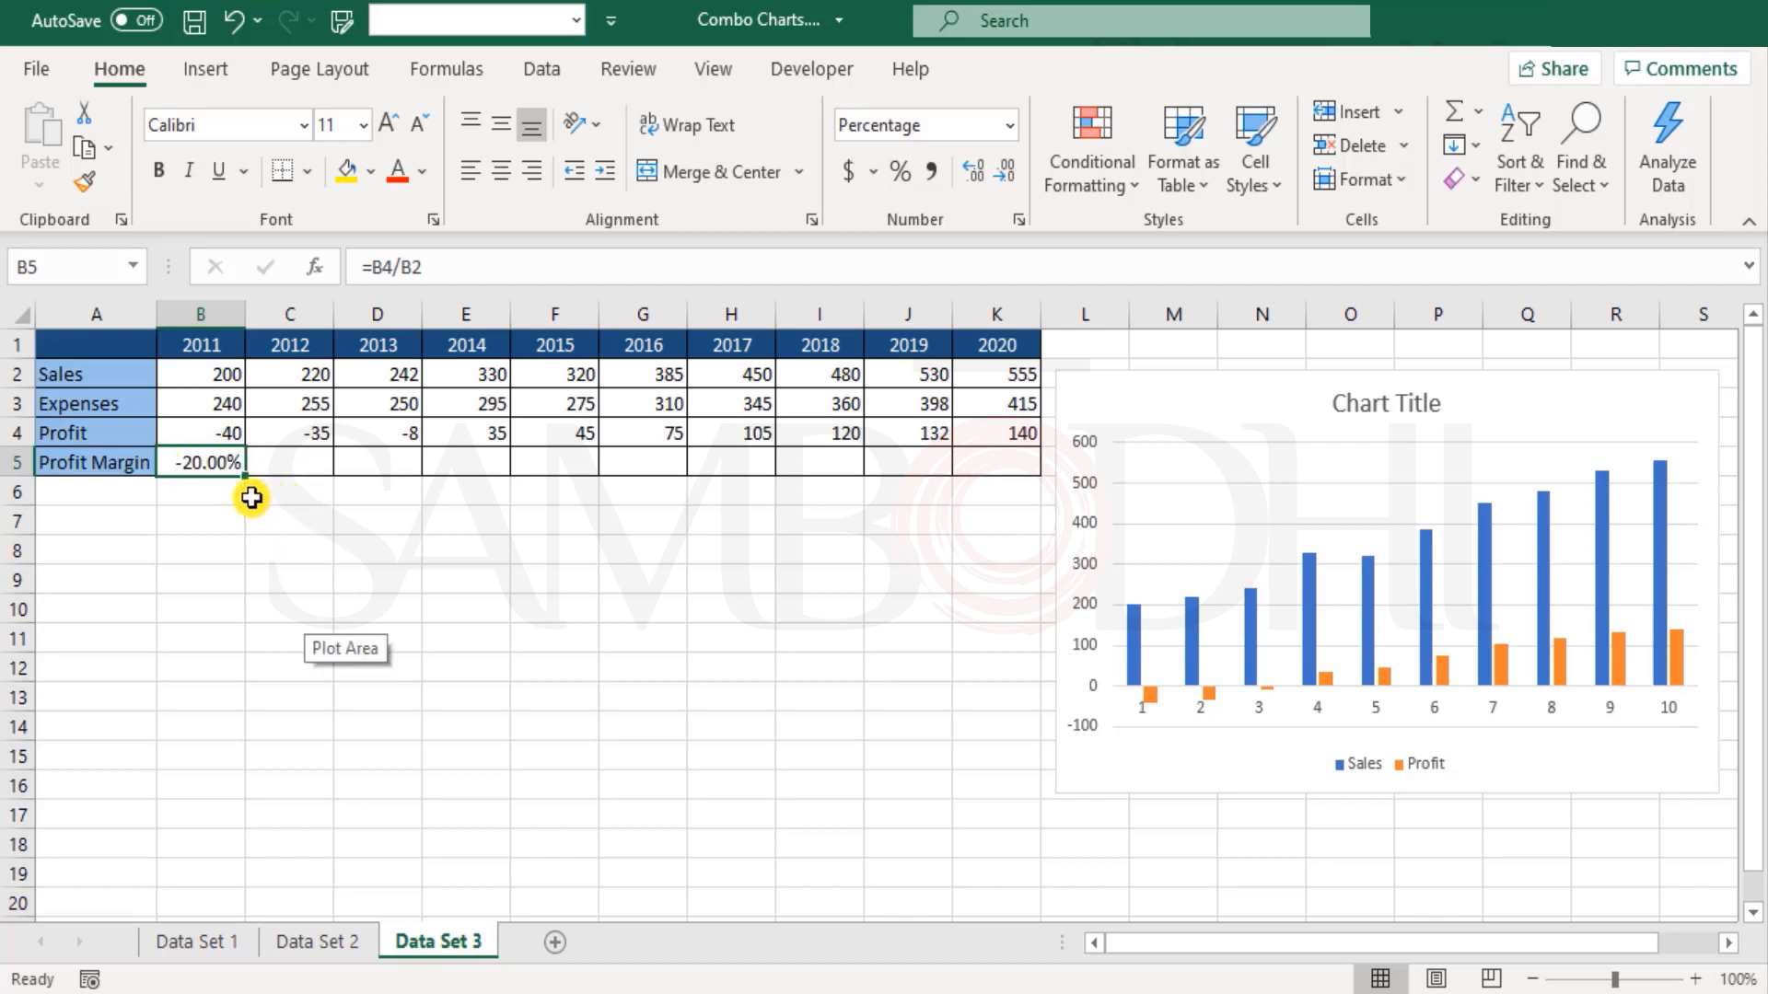
Step: Review the formula in B5 and fill it across the Profit Margin row to K5
double_click(204, 462)
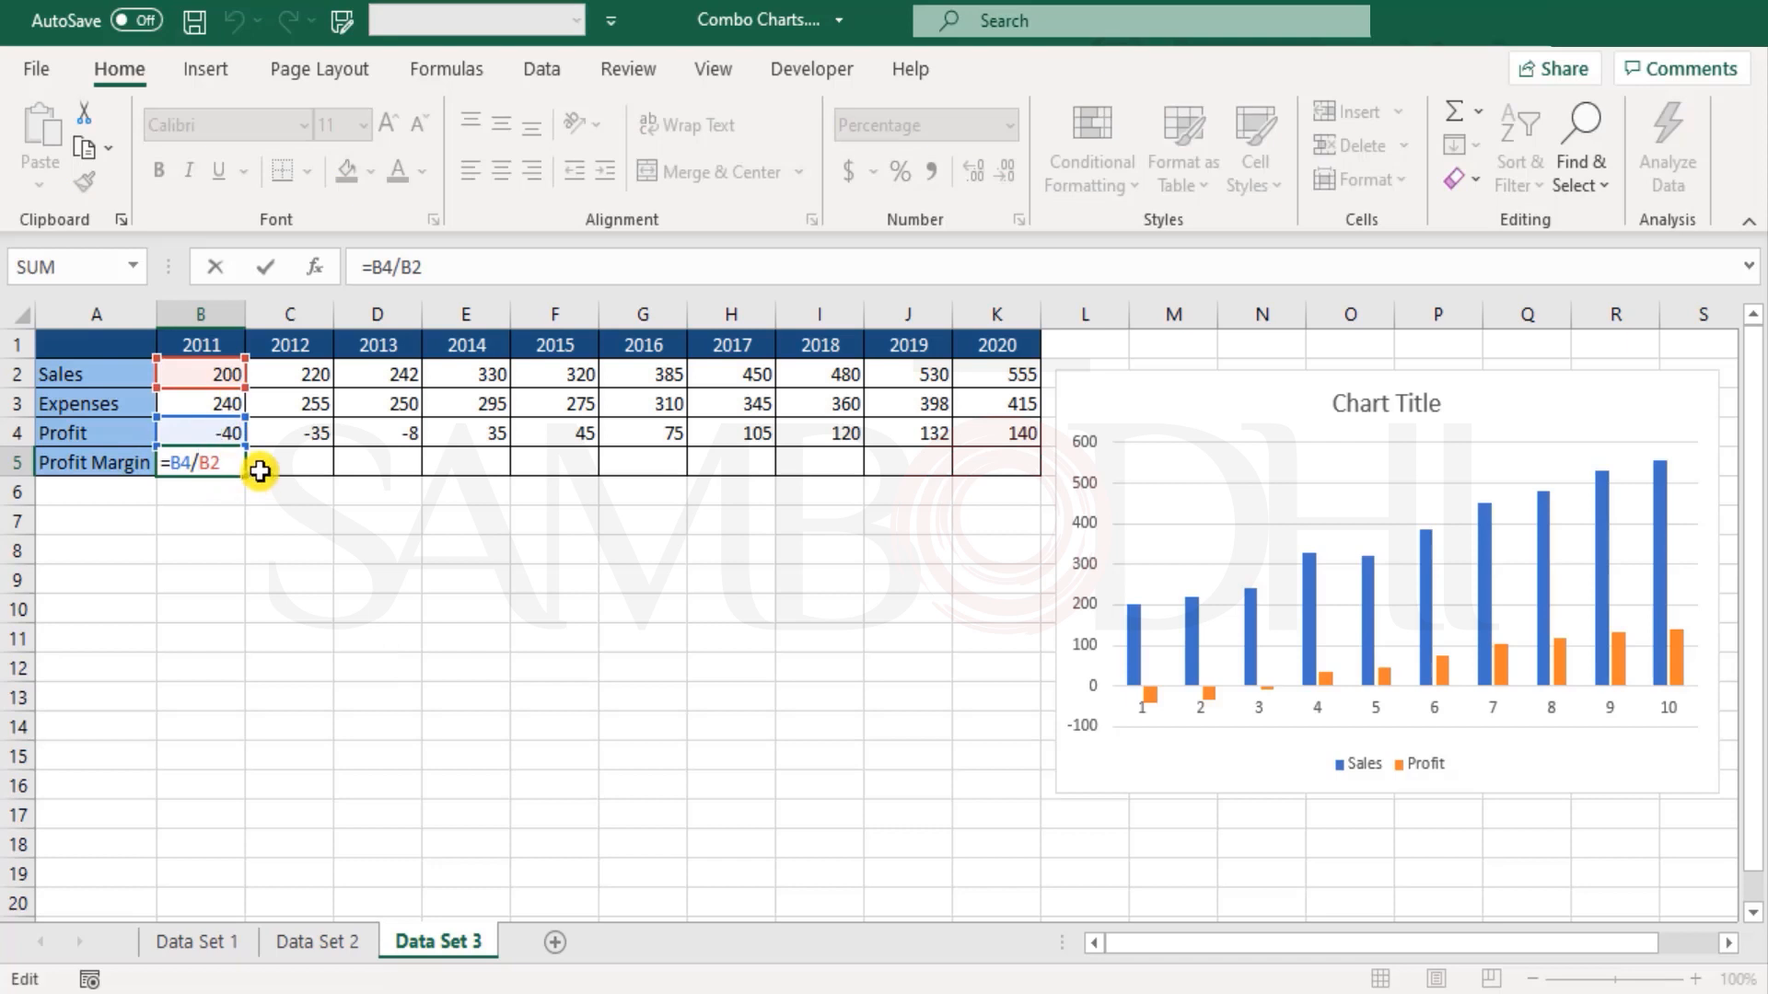
key(Escape)
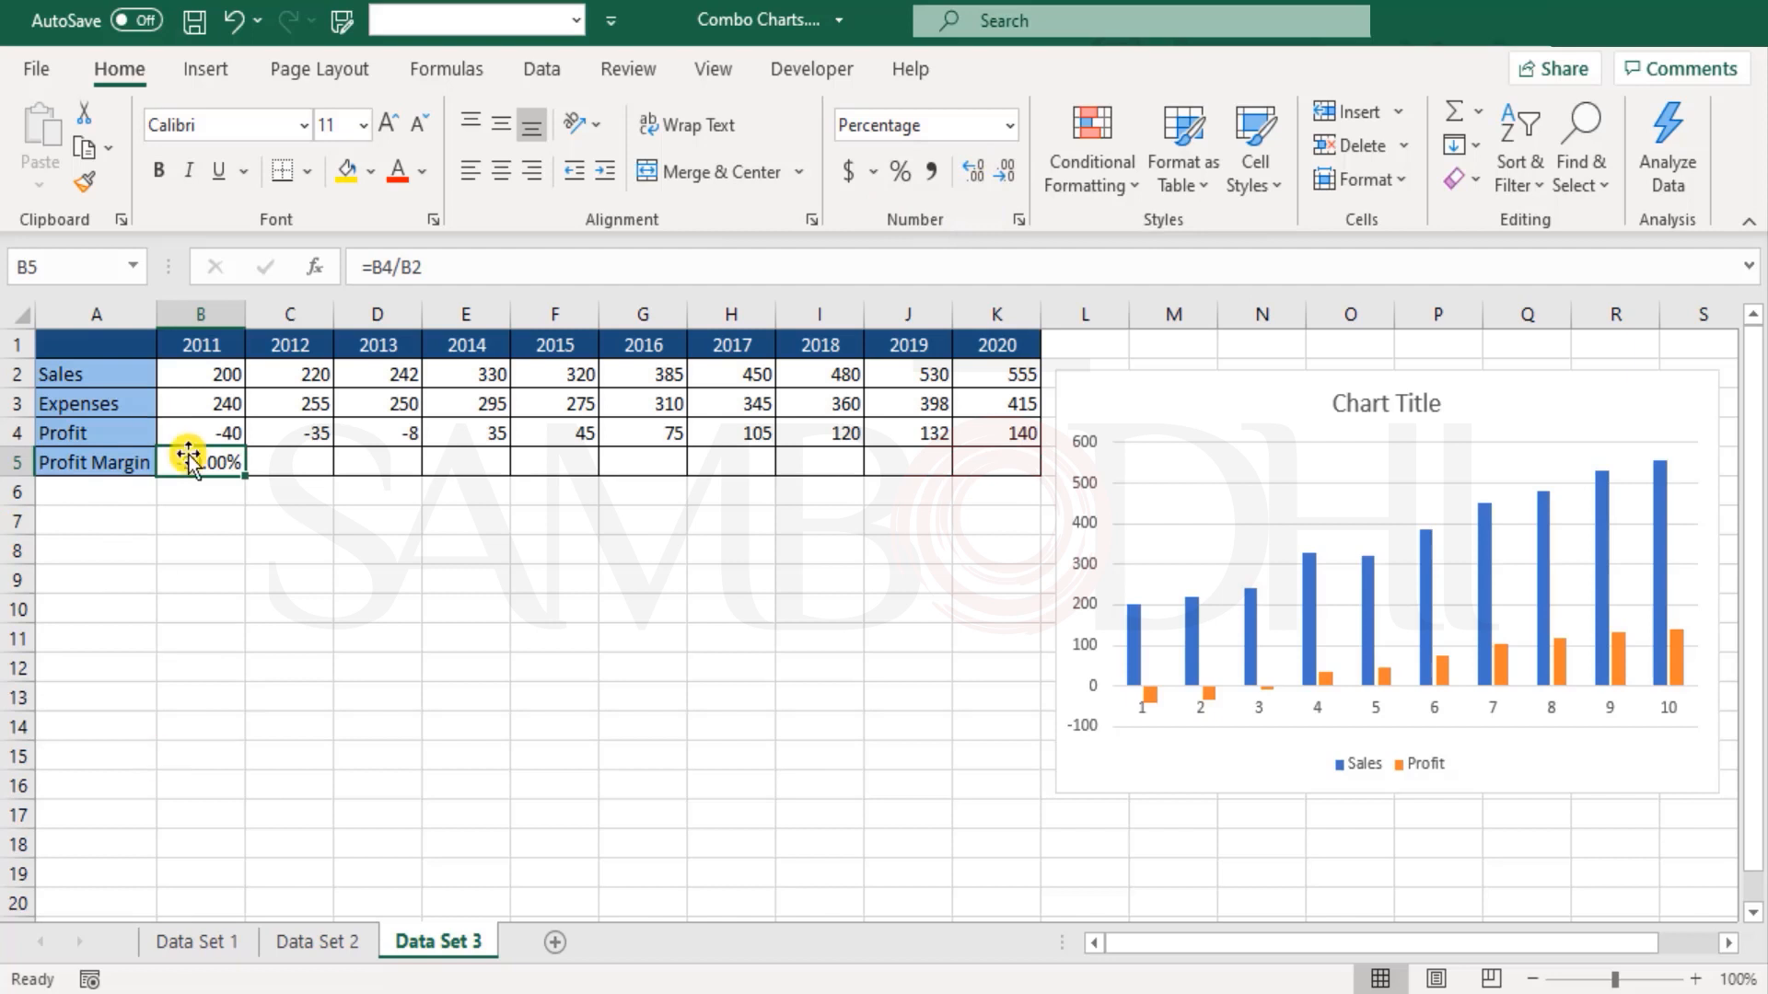
drag(247, 479, 1004, 463)
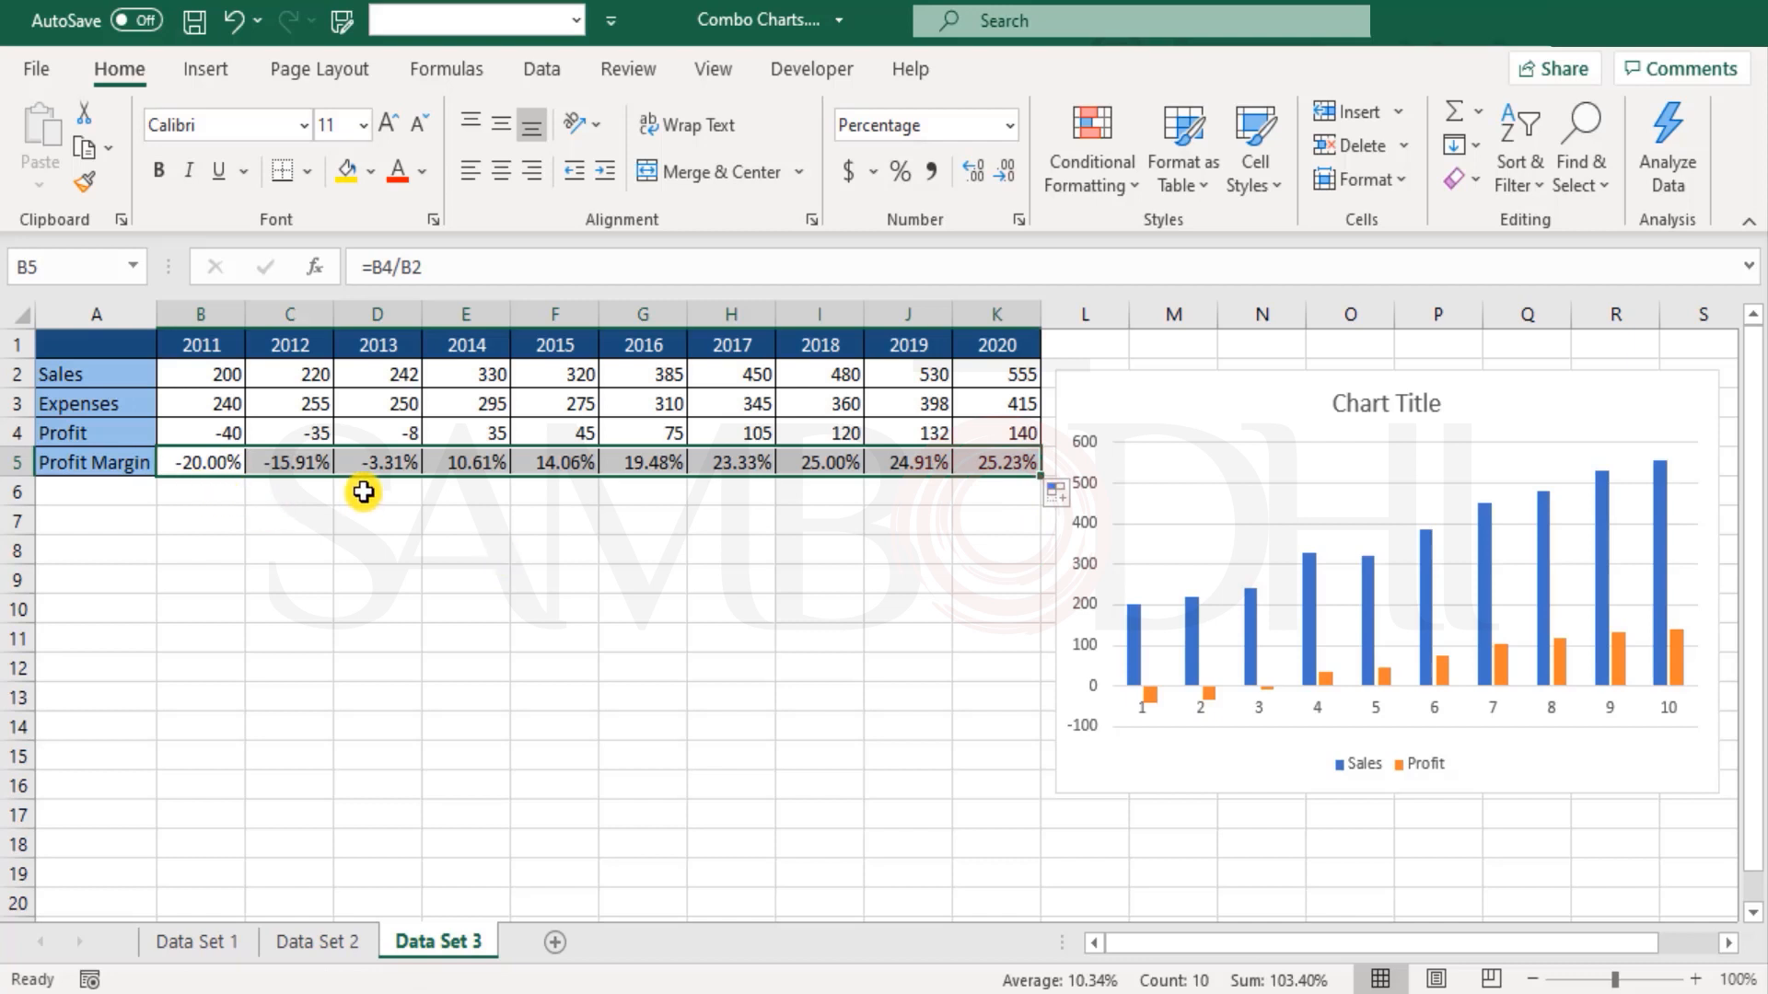
click(983, 556)
click(71, 459)
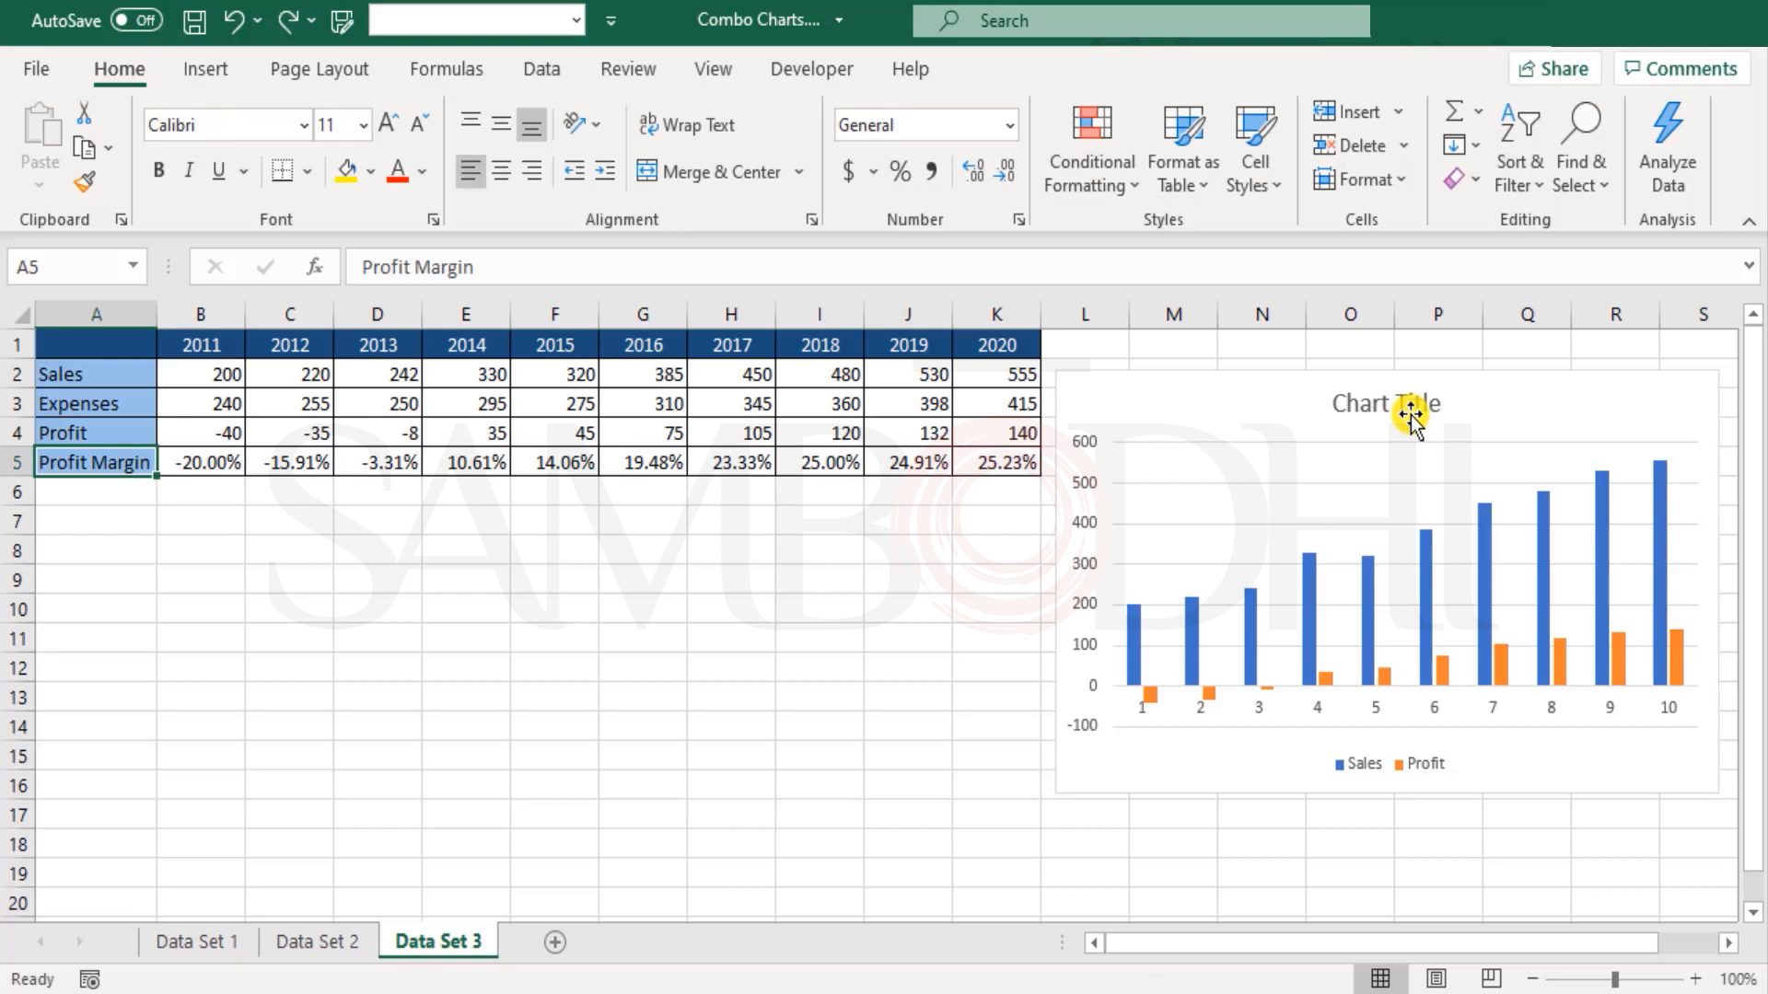
Step: Add a series to the chart's data source, named from A5 with values from B5:K5
click(1263, 405)
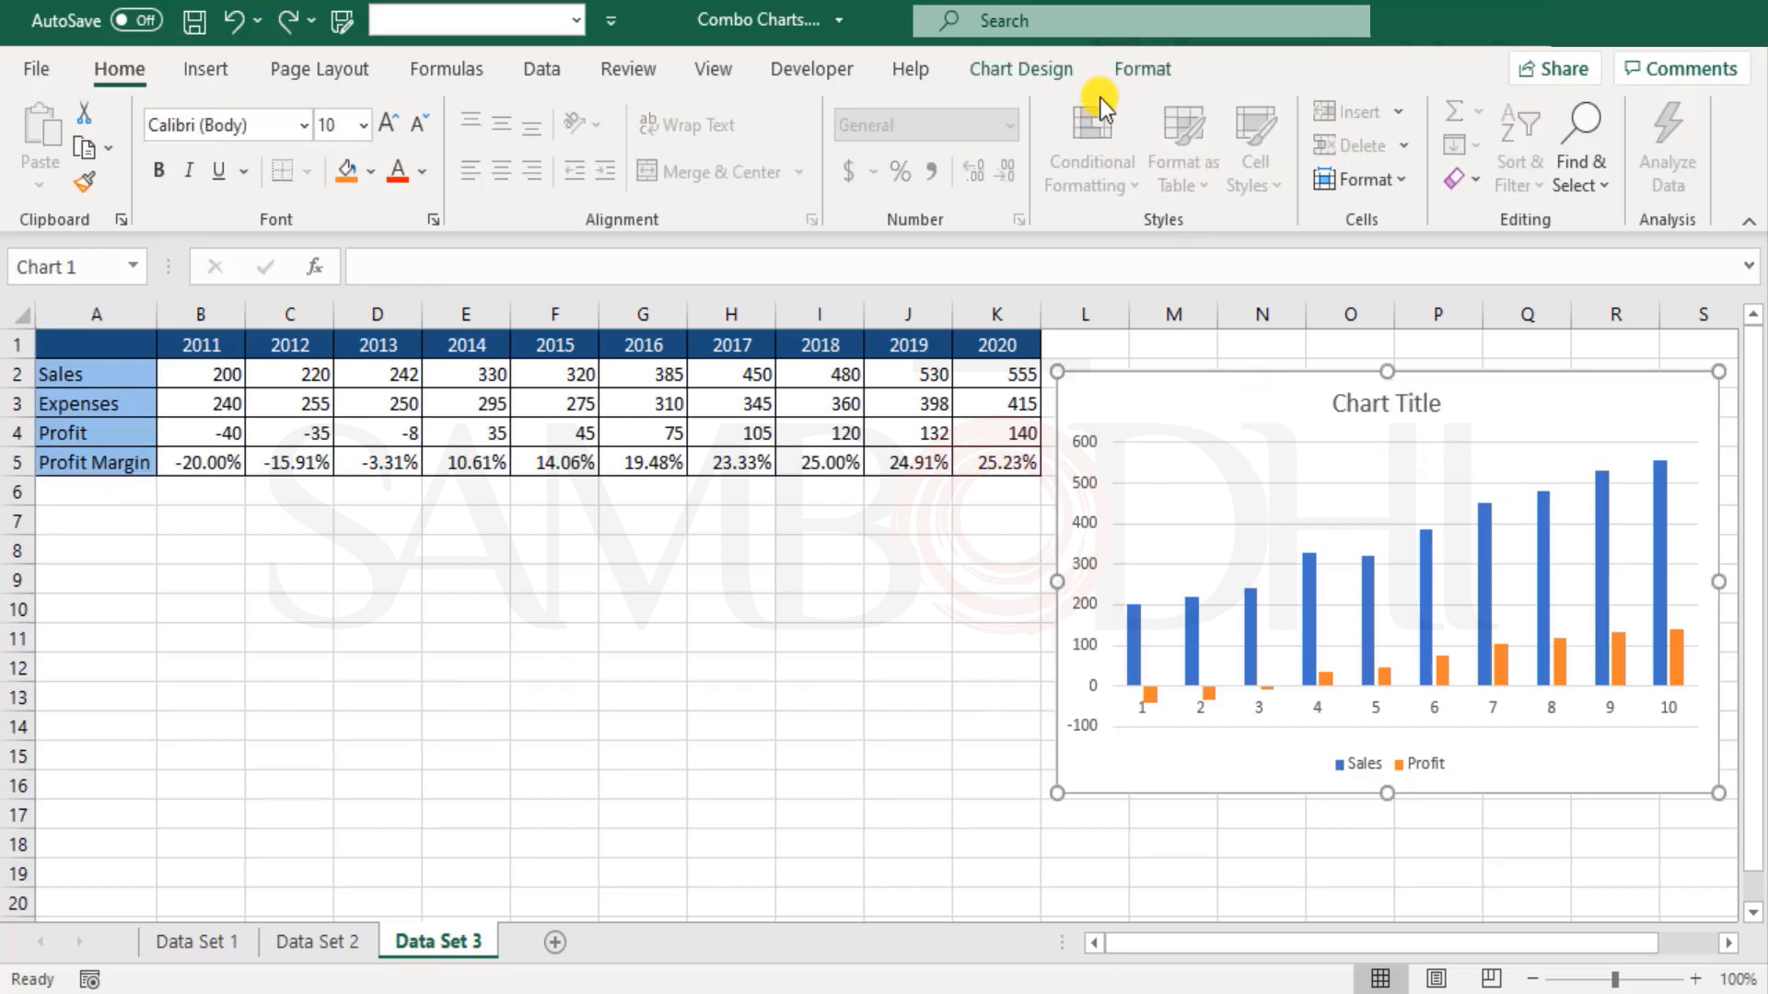
click(1043, 81)
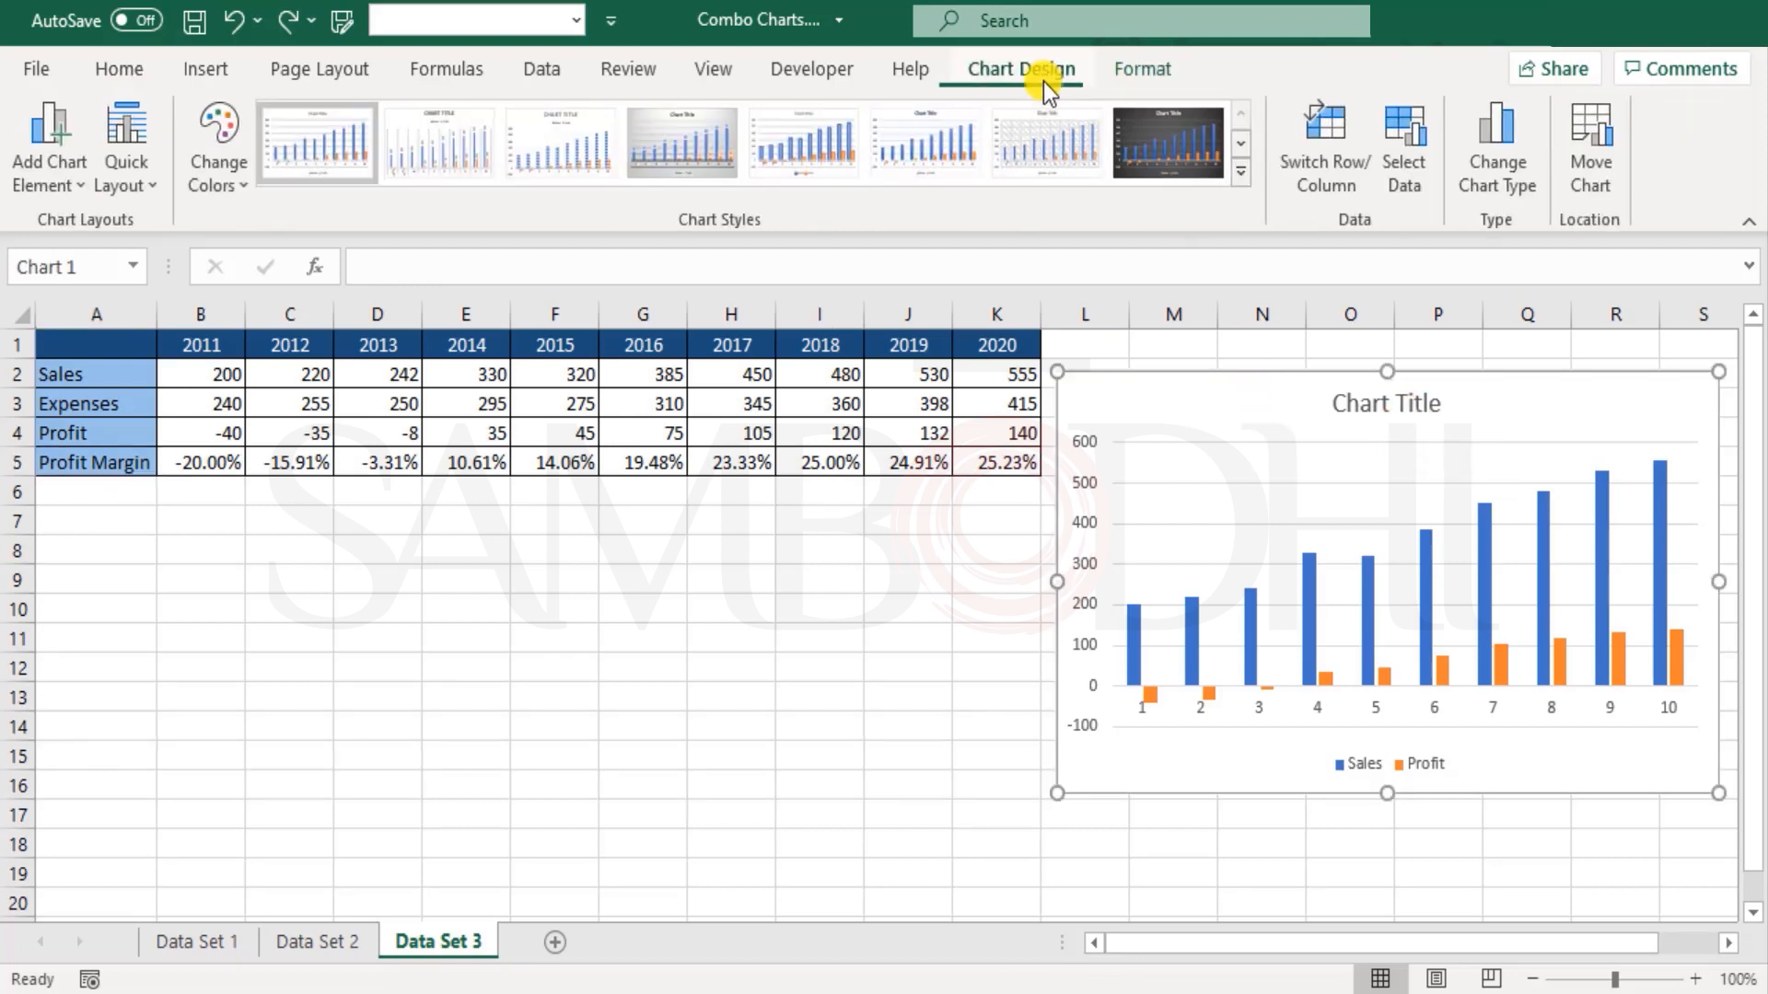
click(1396, 146)
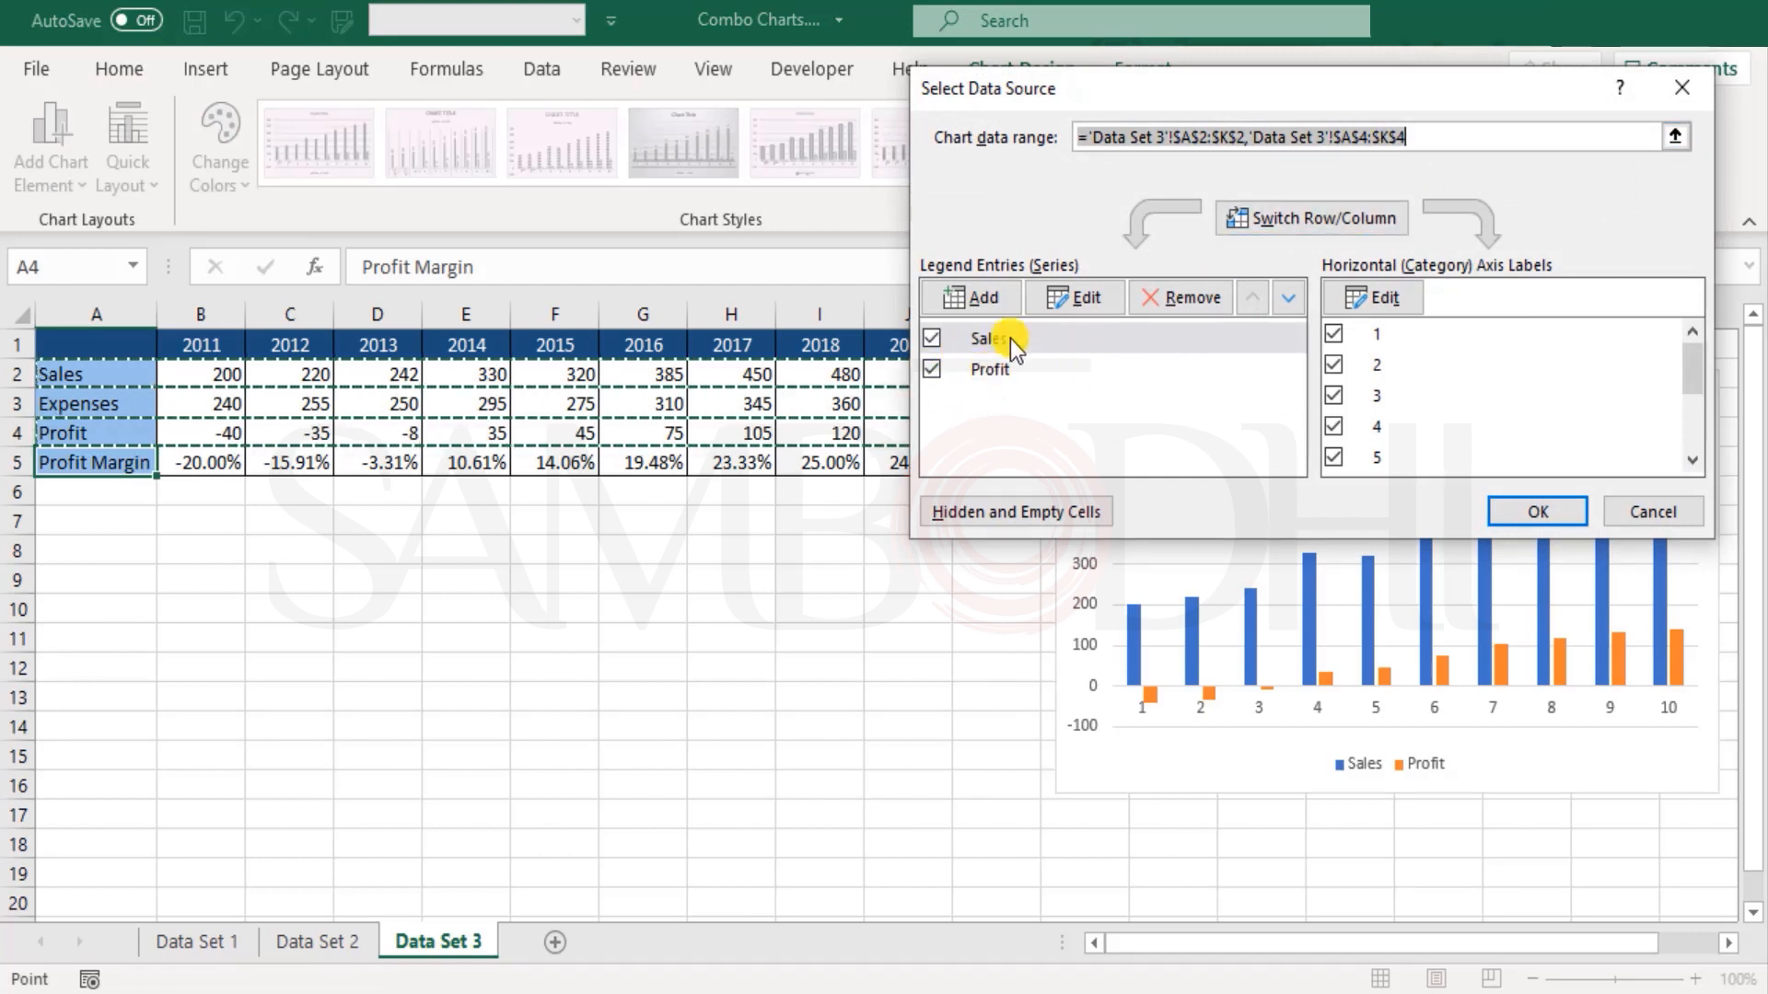
click(987, 300)
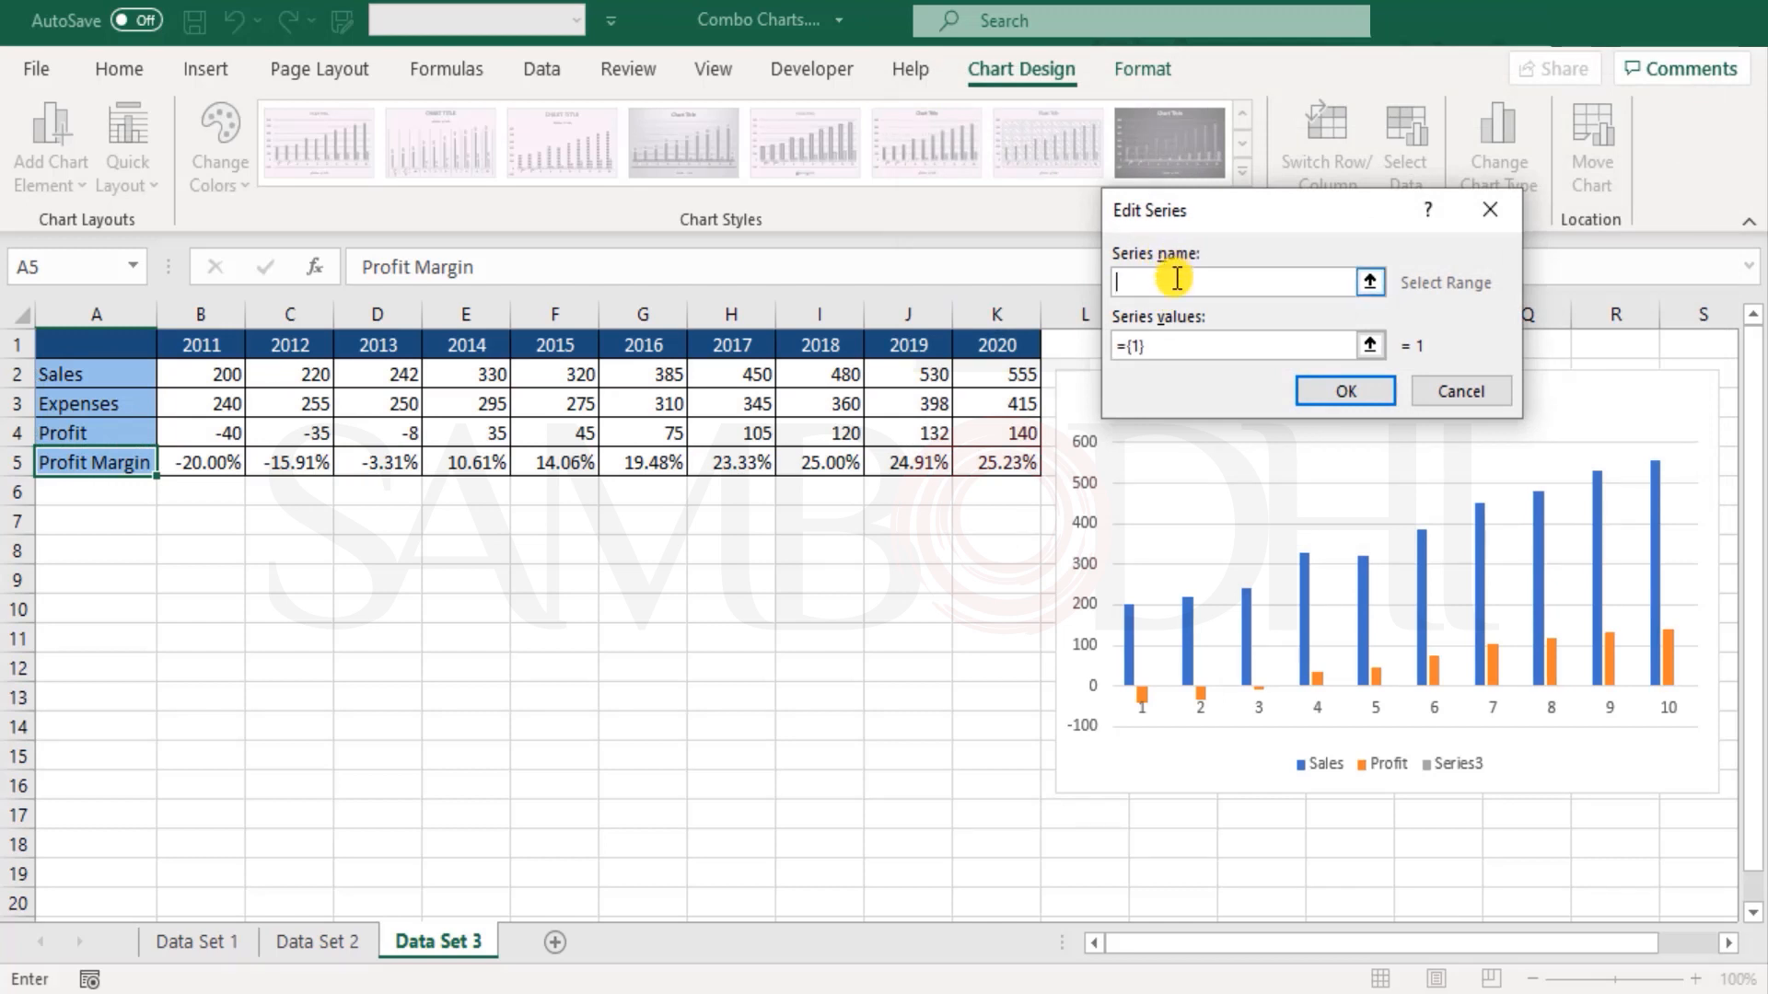
click(110, 462)
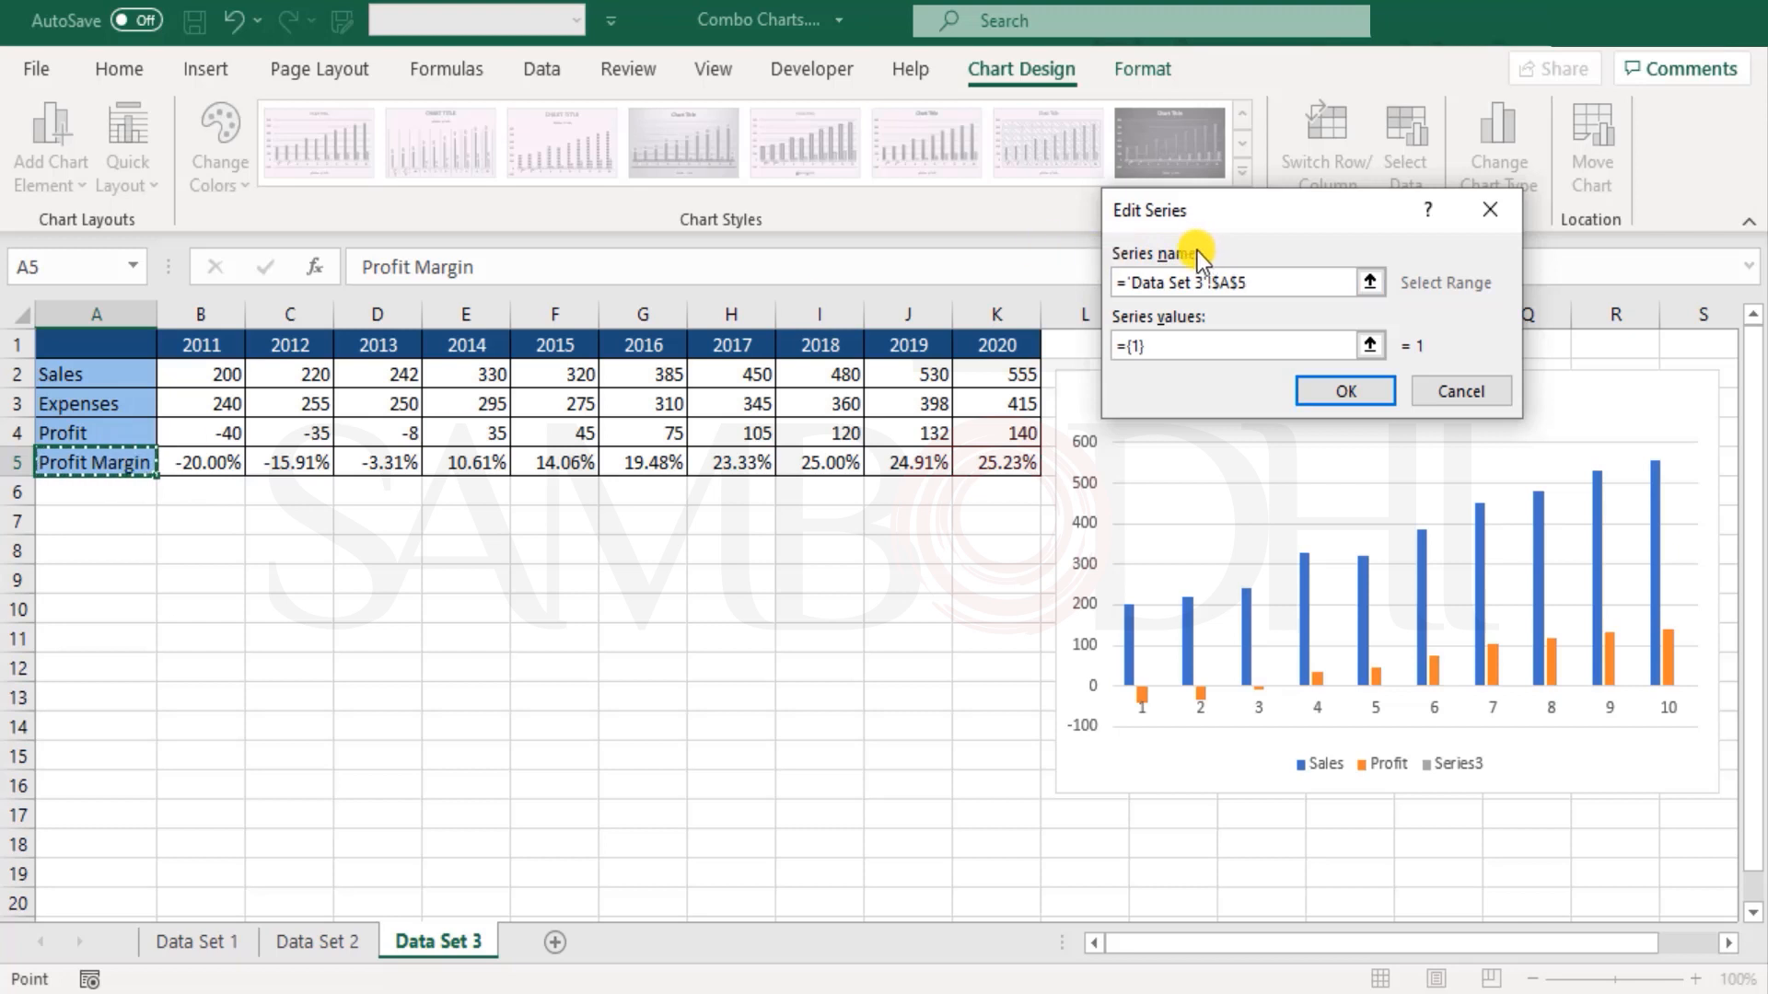
click(1146, 345)
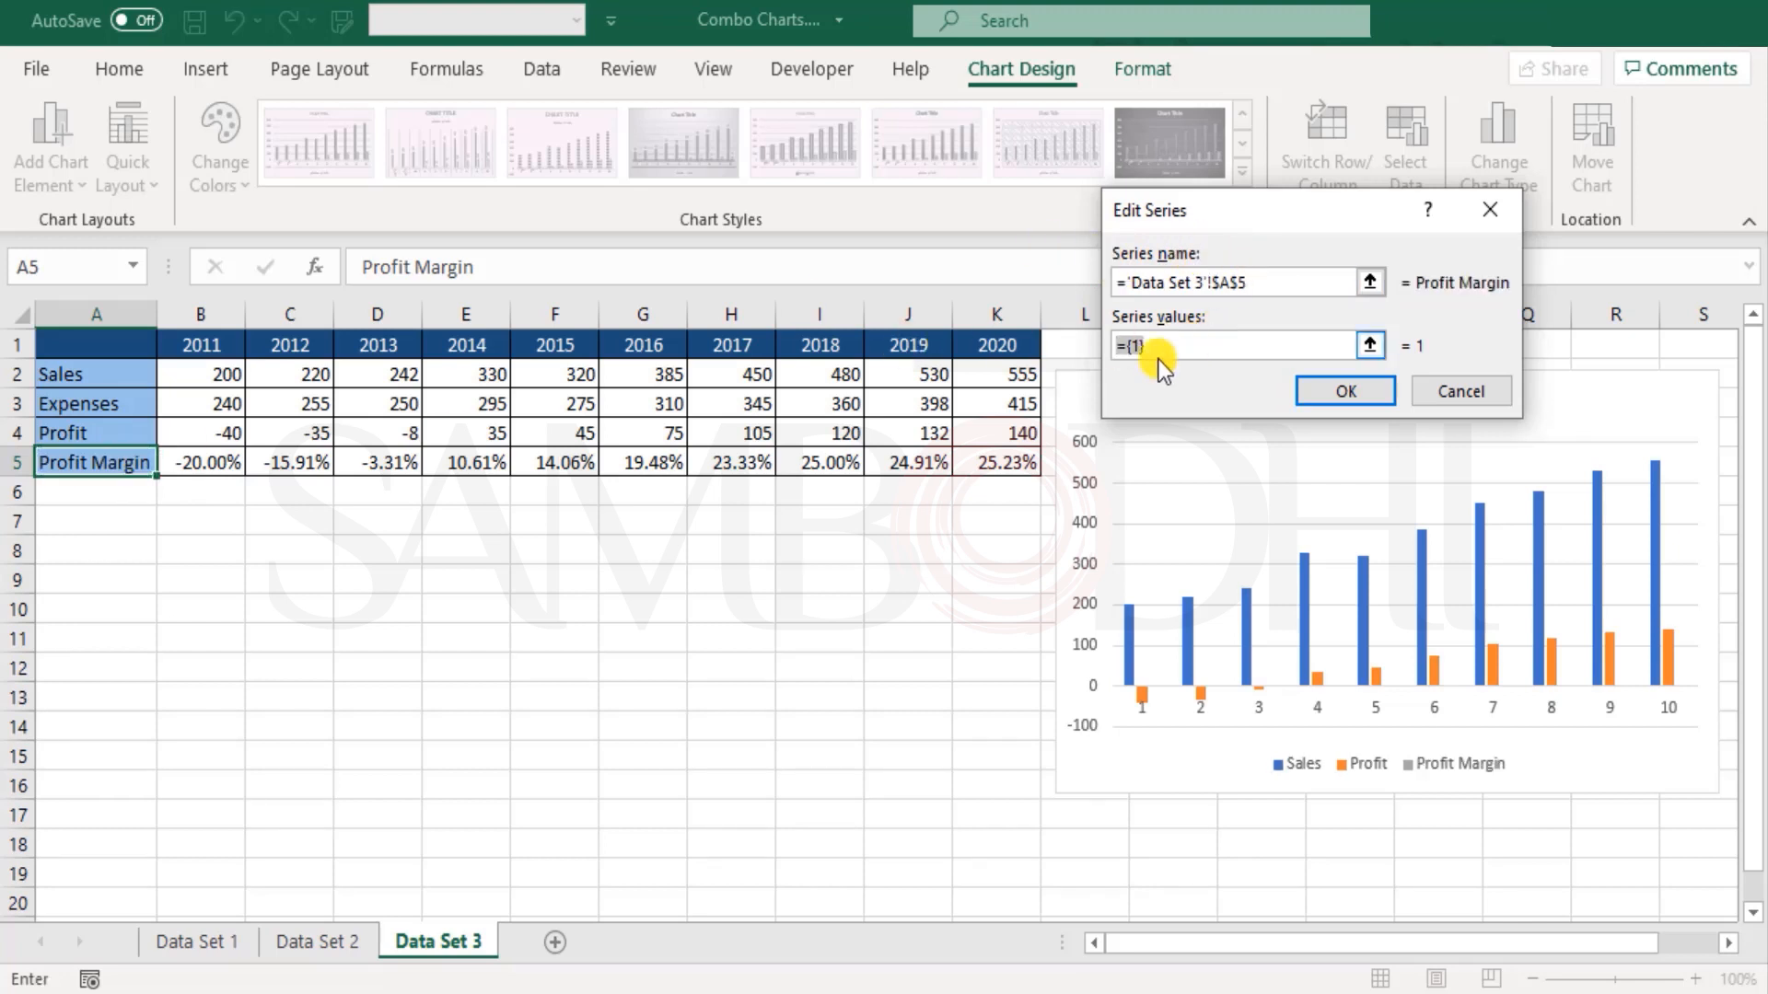
drag(195, 461, 978, 461)
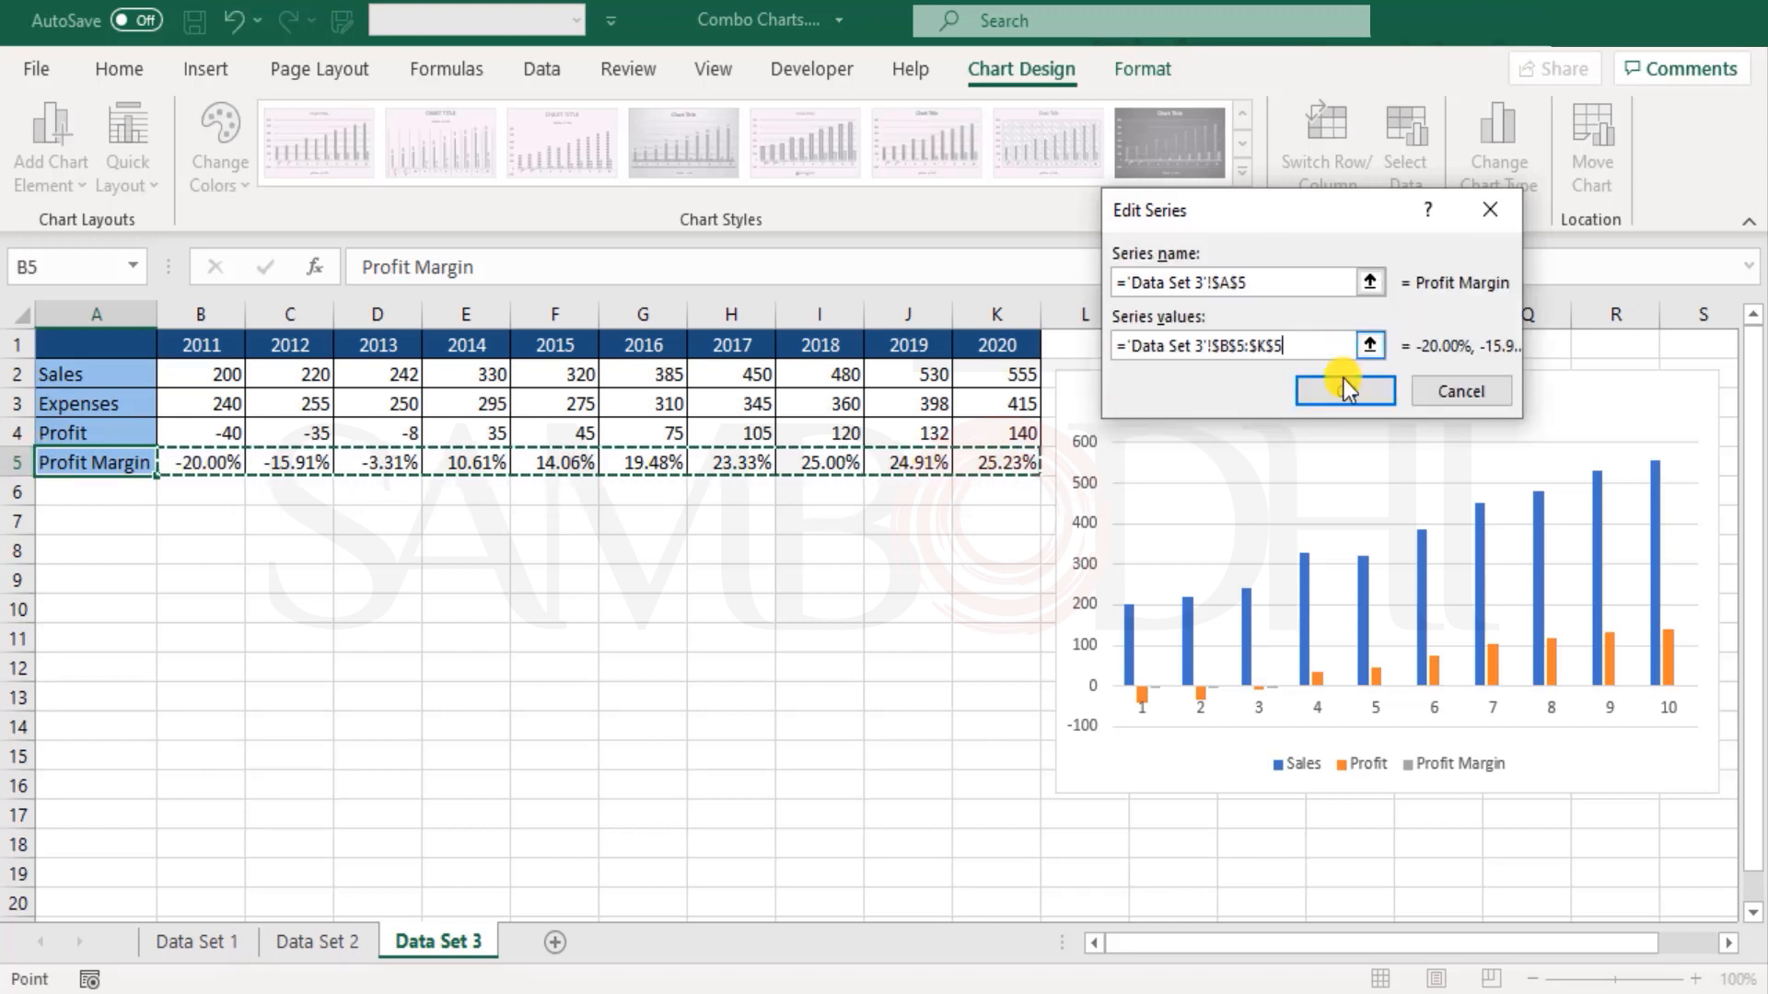
click(1344, 390)
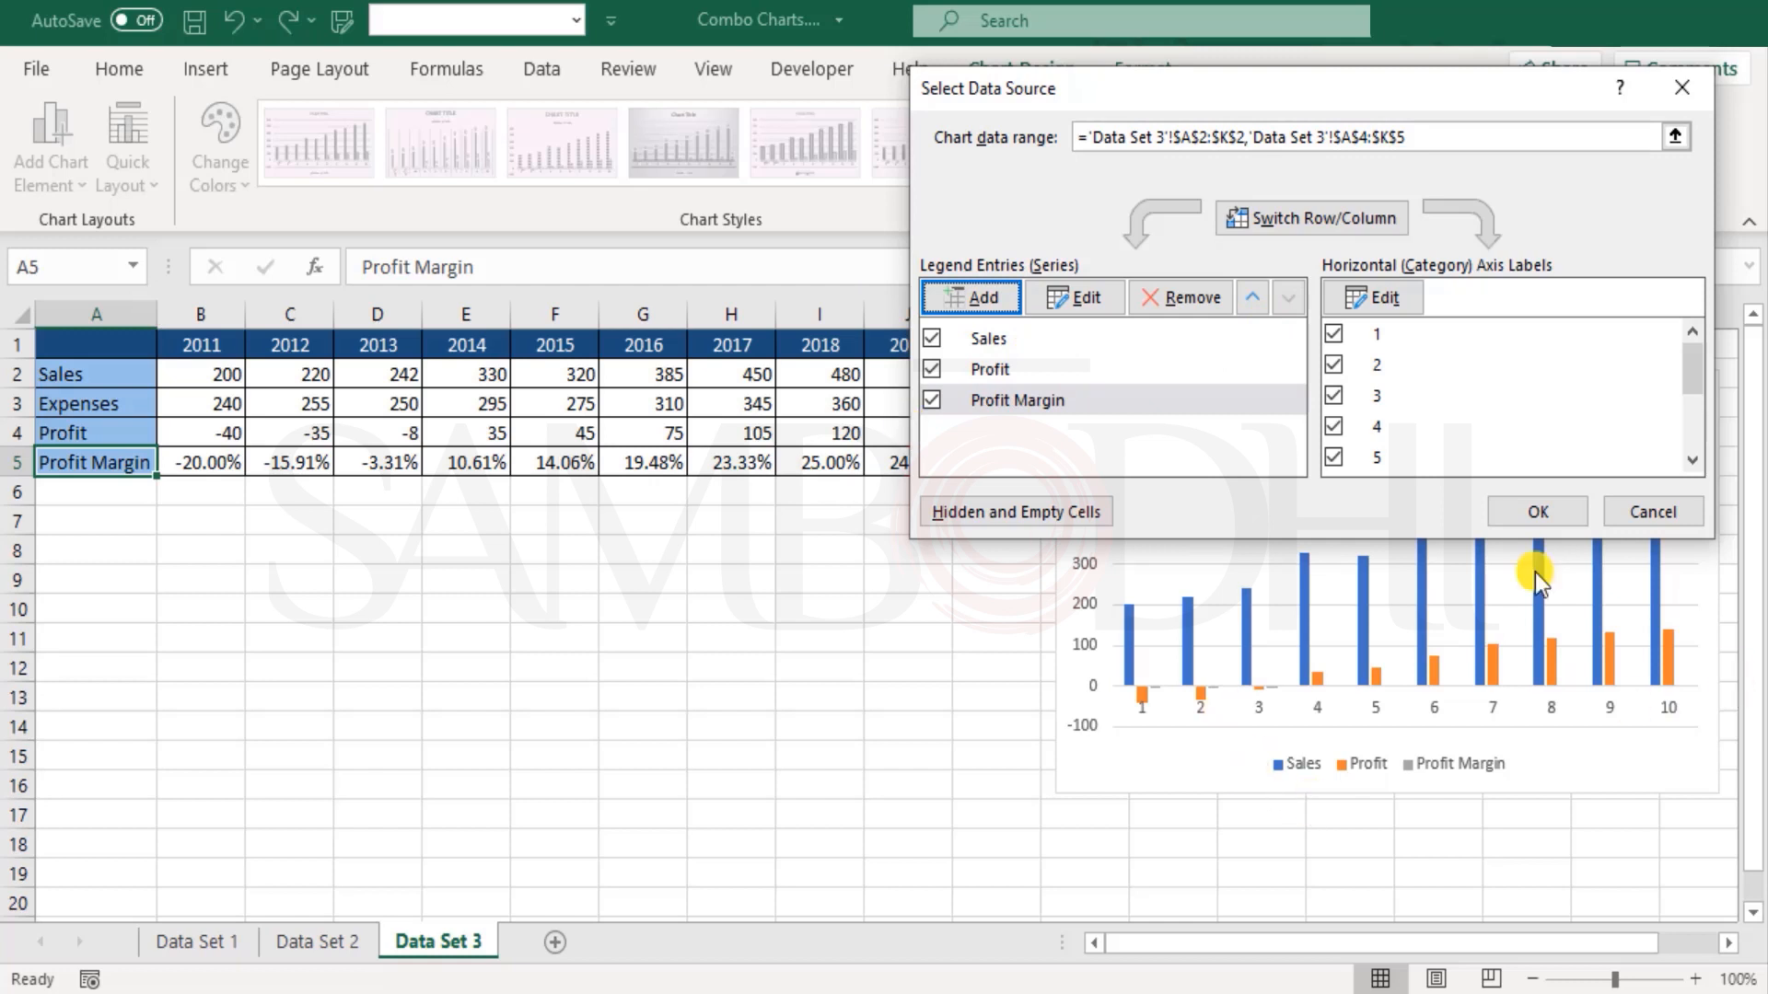
Step: Set the chart's horizontal axis labels to the years in B1:K1, check the series entries, and apply the data source
click(998, 338)
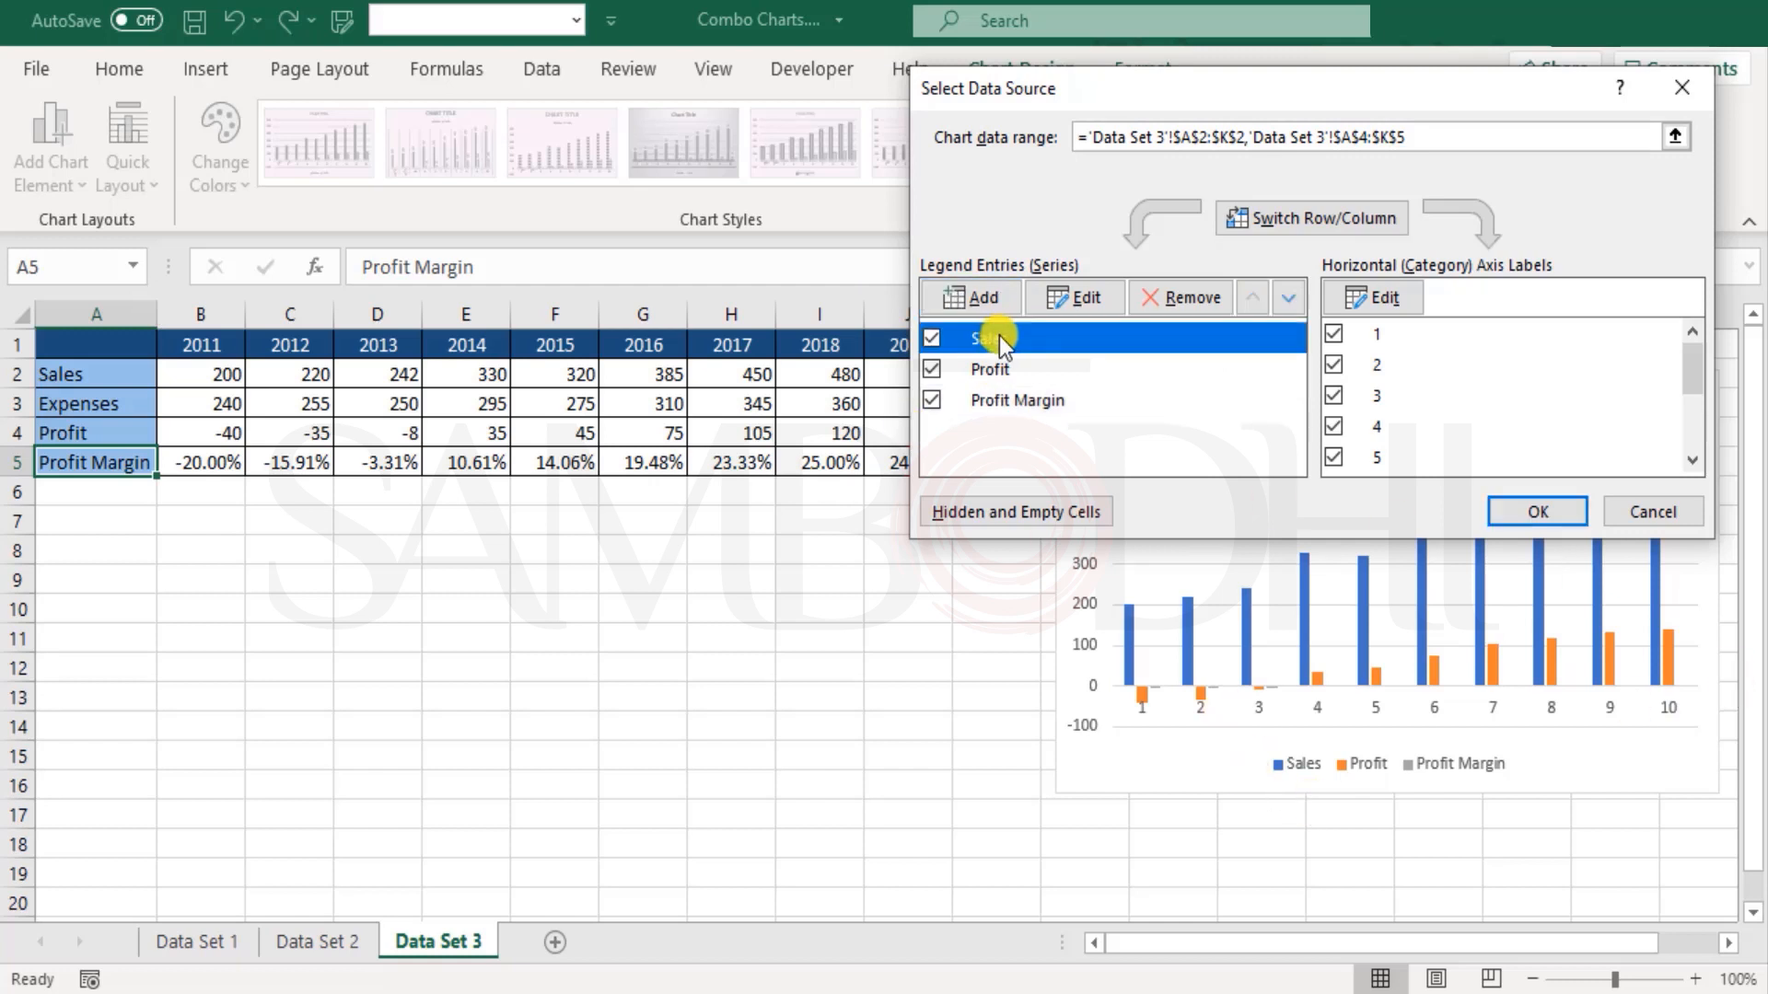
click(1391, 300)
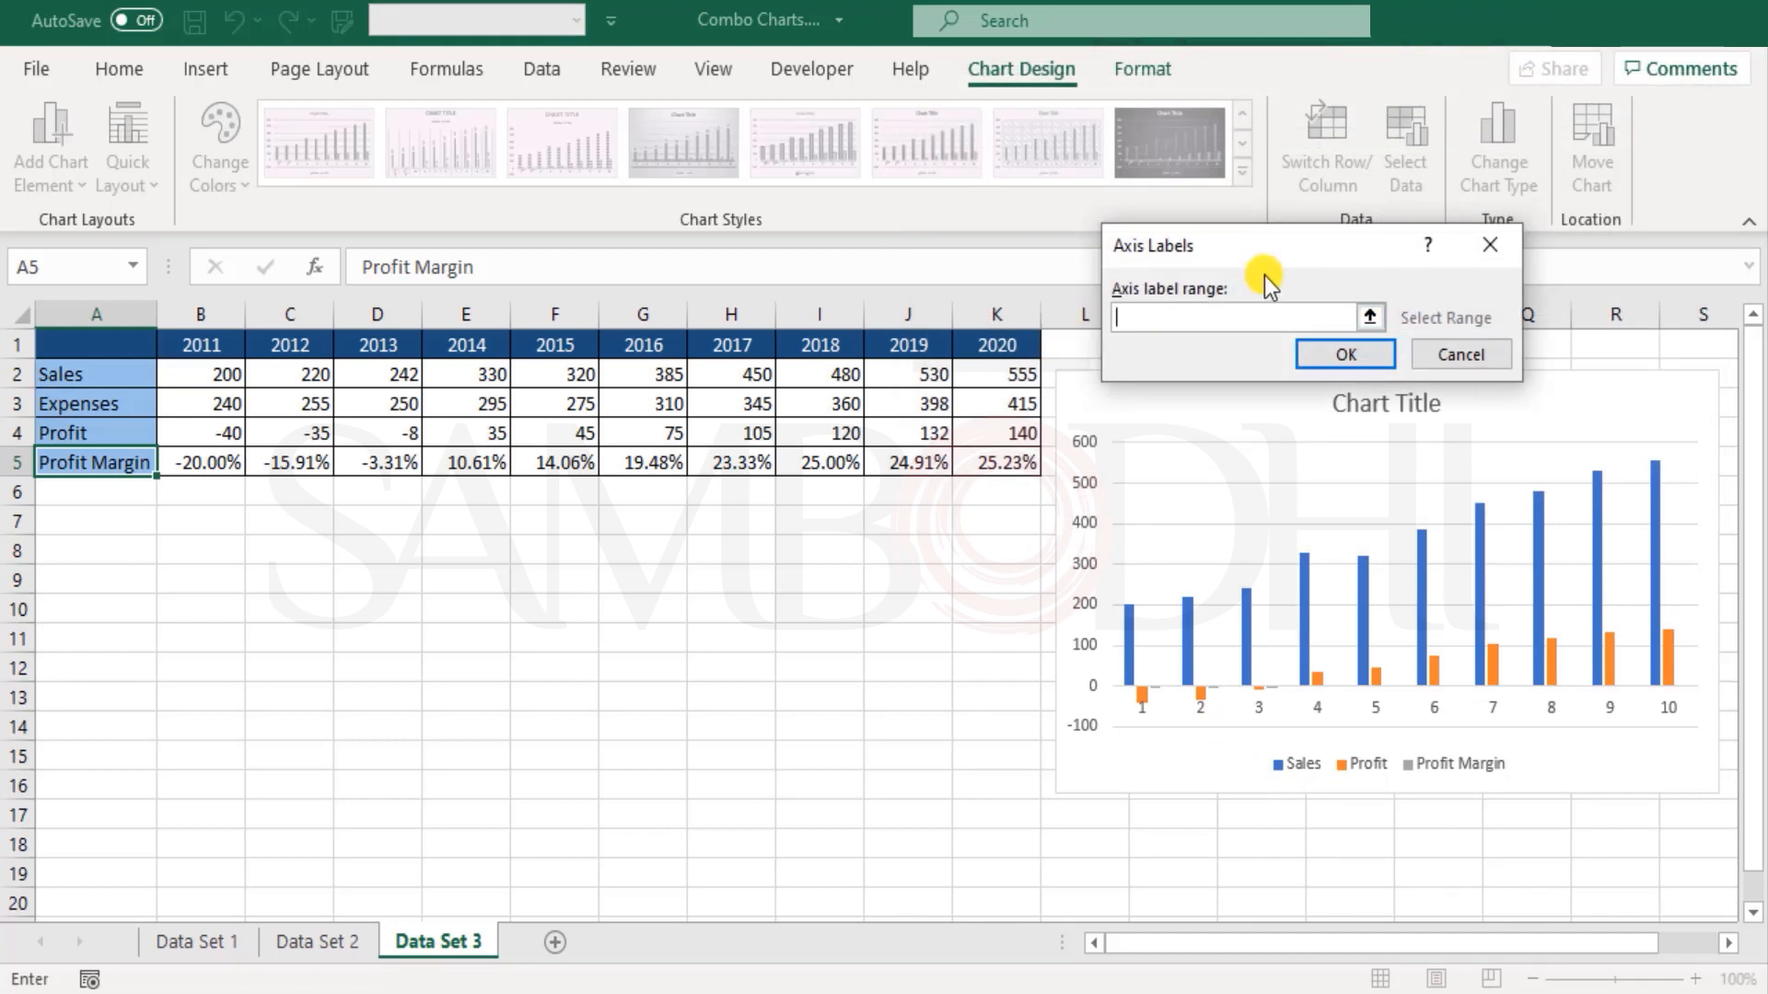
drag(197, 342, 1032, 352)
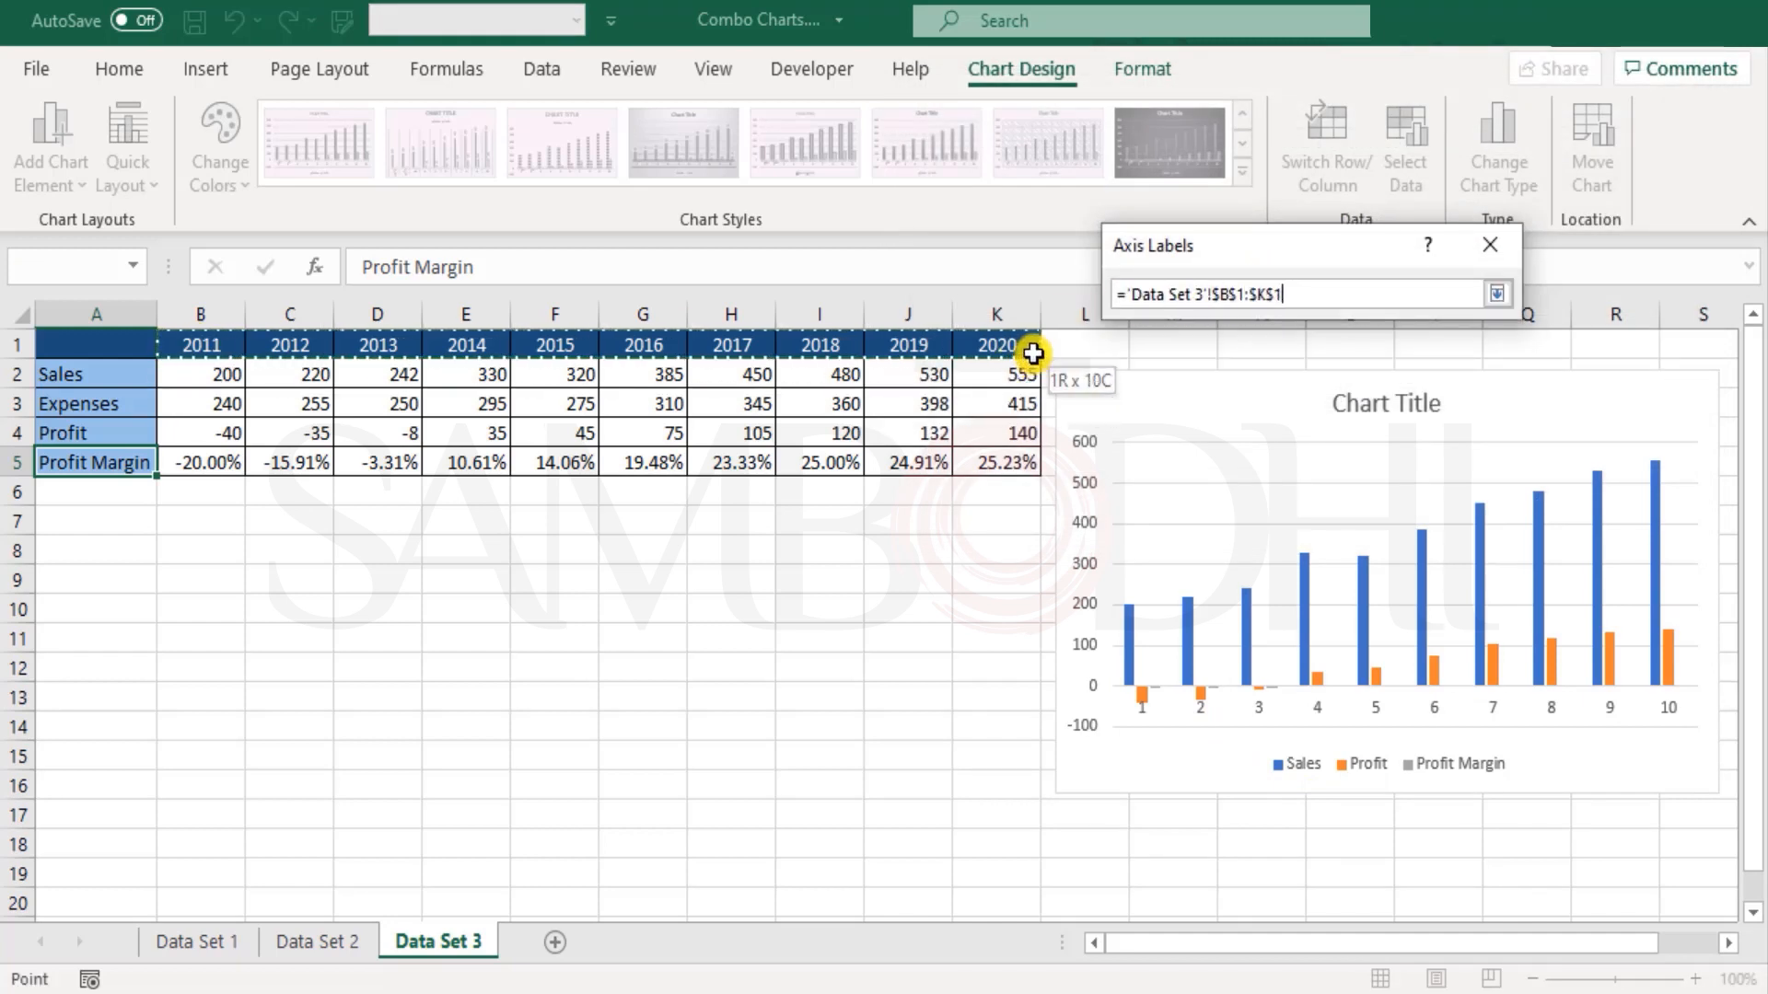
click(1362, 359)
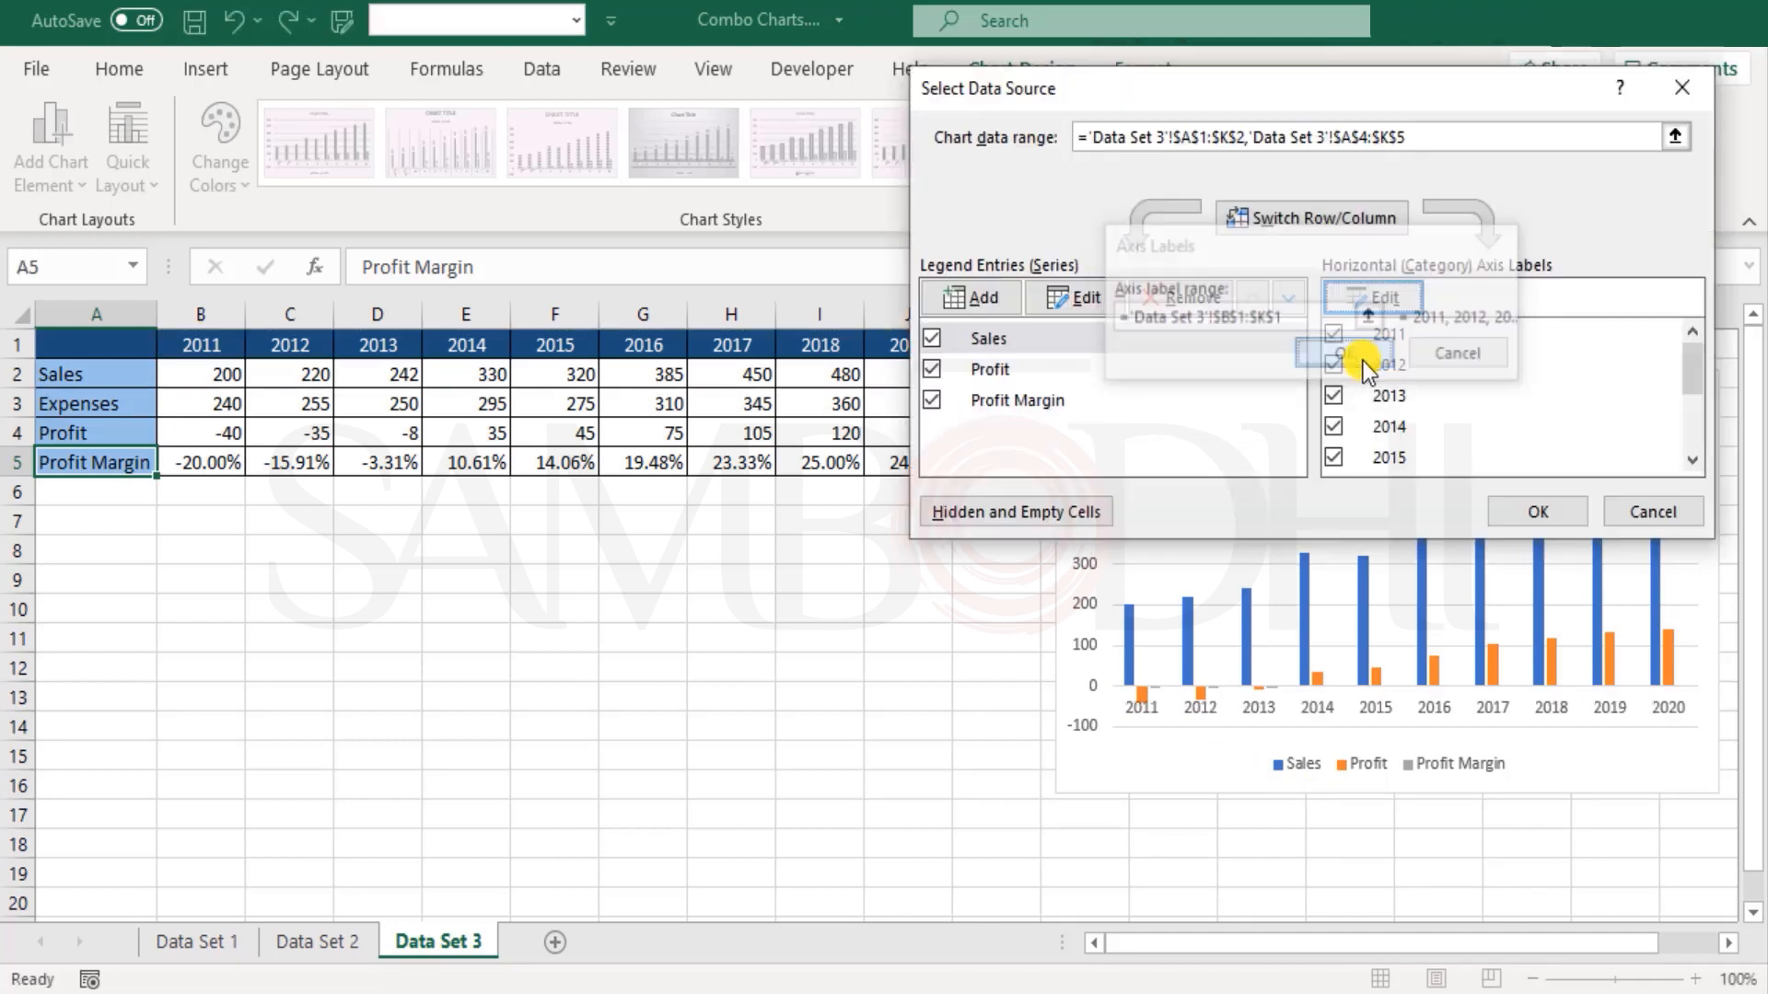
click(1019, 369)
click(1016, 404)
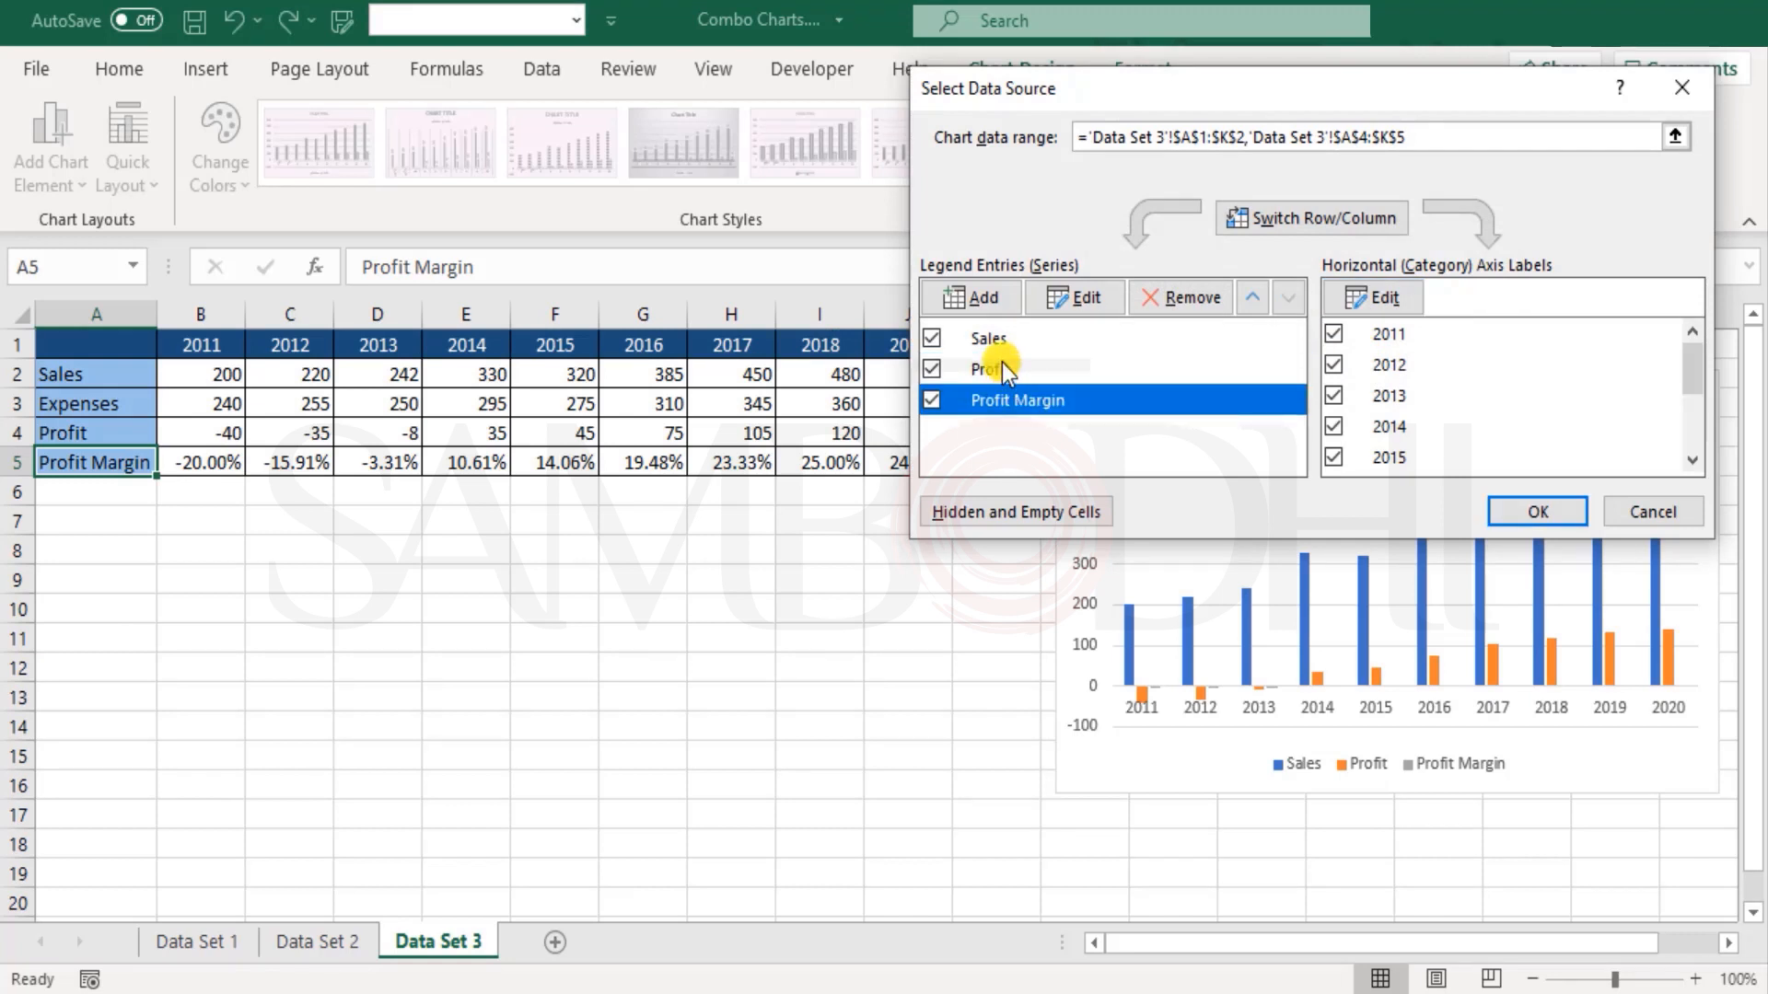
click(1002, 362)
click(996, 354)
click(998, 373)
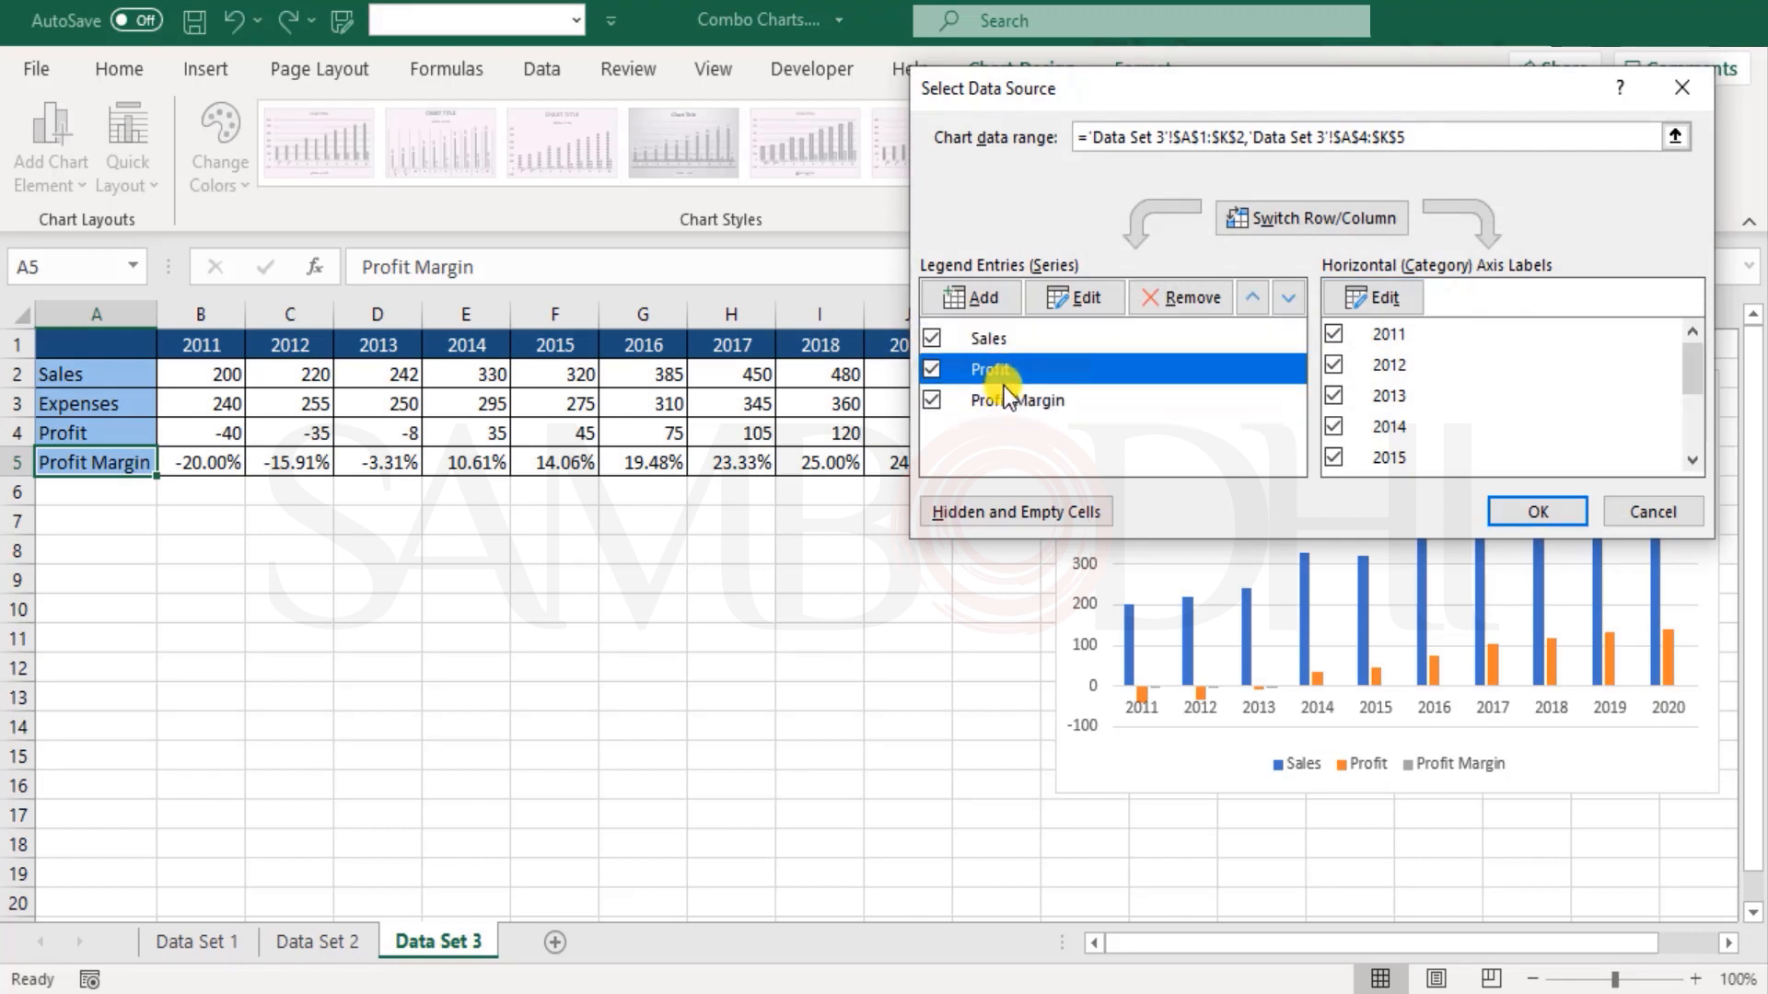
click(1049, 400)
click(1538, 512)
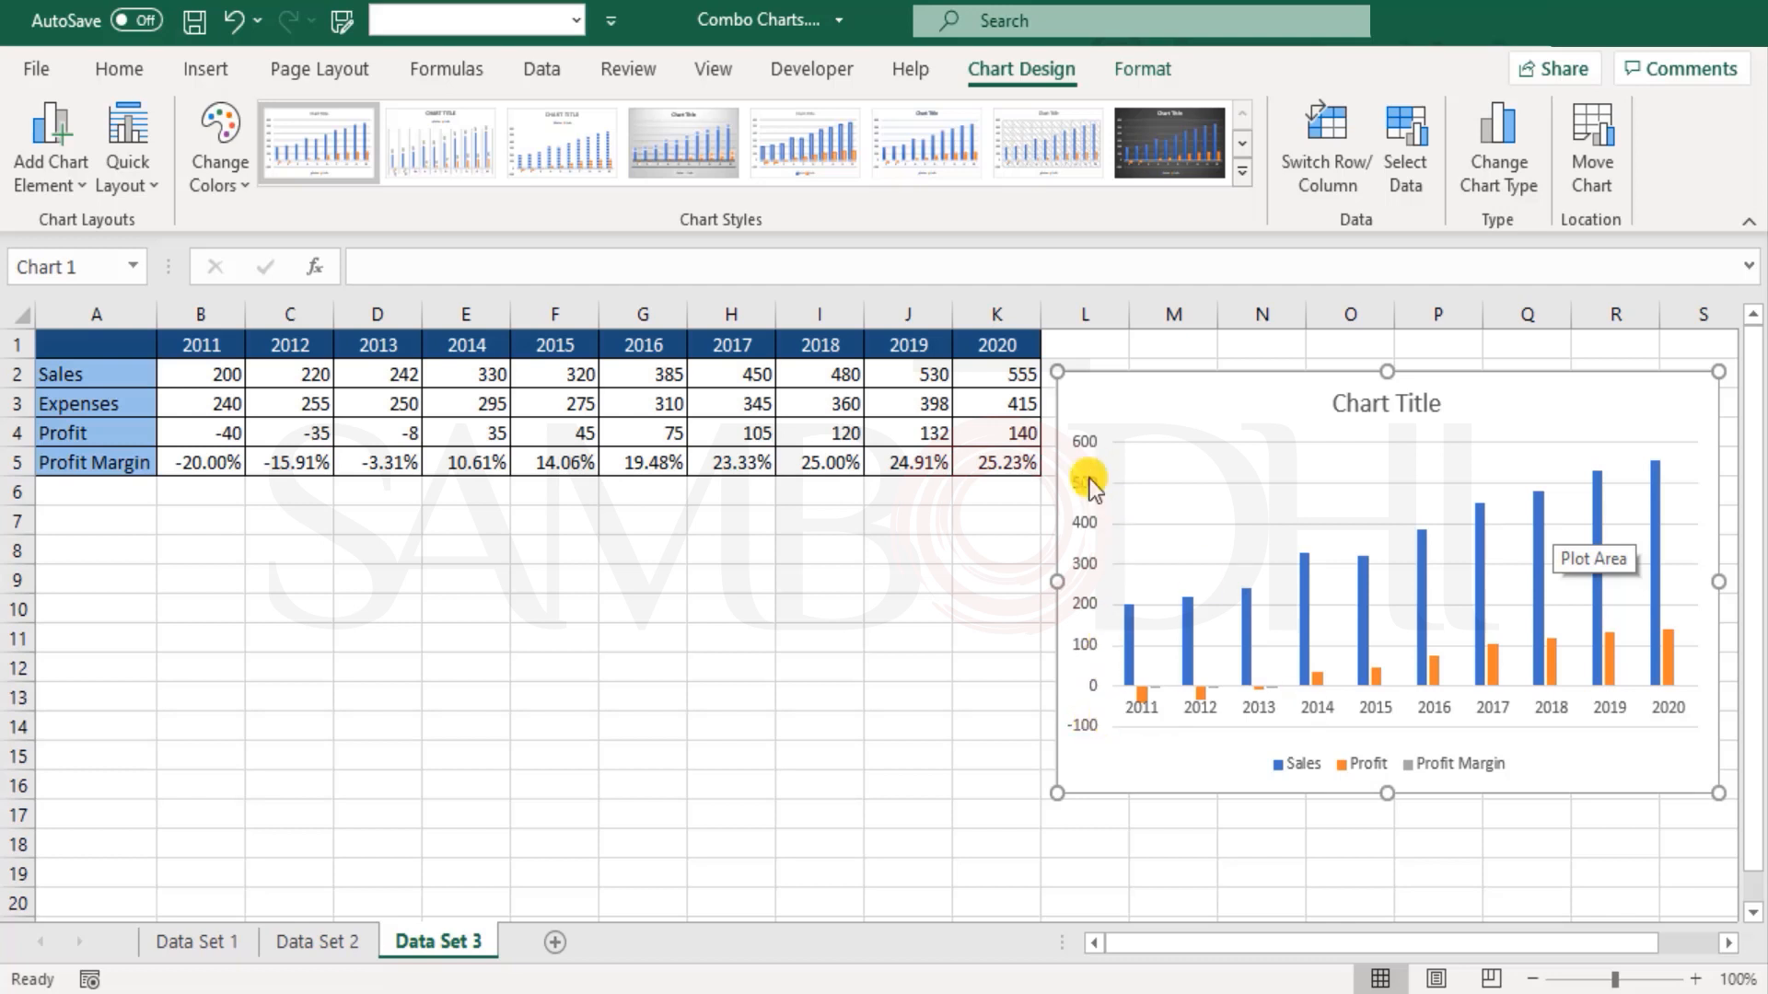
Step: Change the chart to a Clustered Column - Line on Secondary Axis combo, keeping Profit Margin as the secondary-axis line
drag(184, 462, 992, 463)
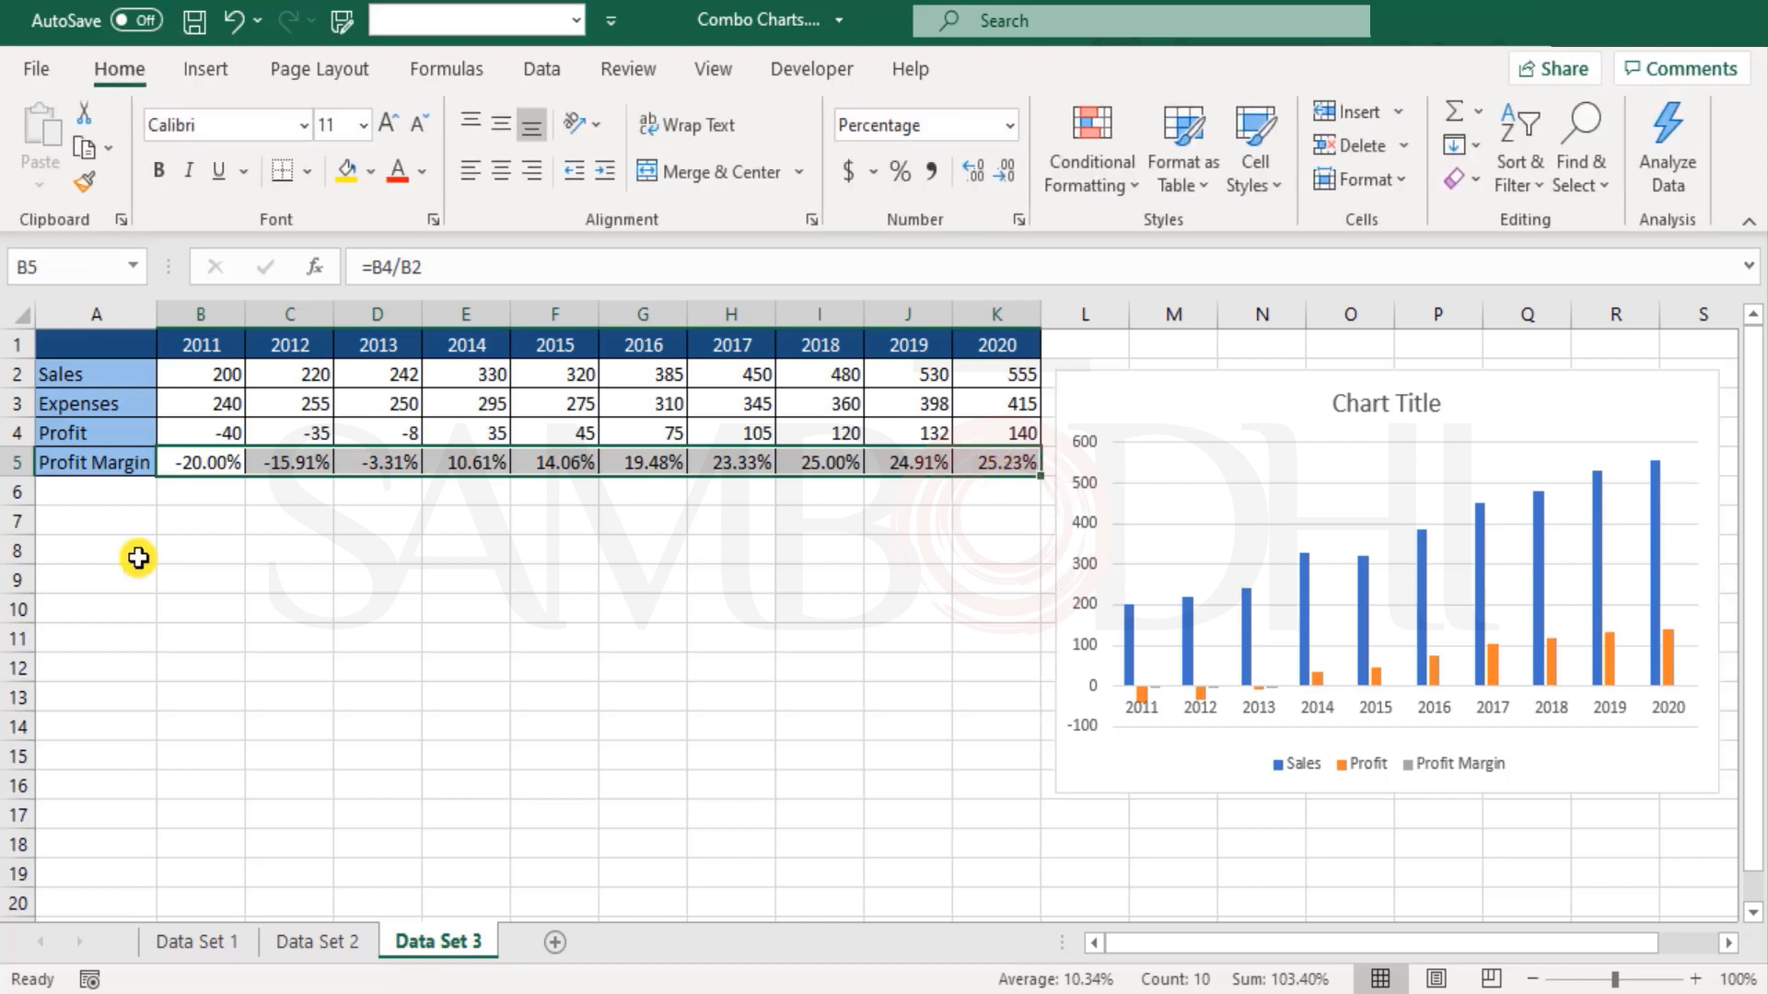
click(1181, 394)
click(1502, 135)
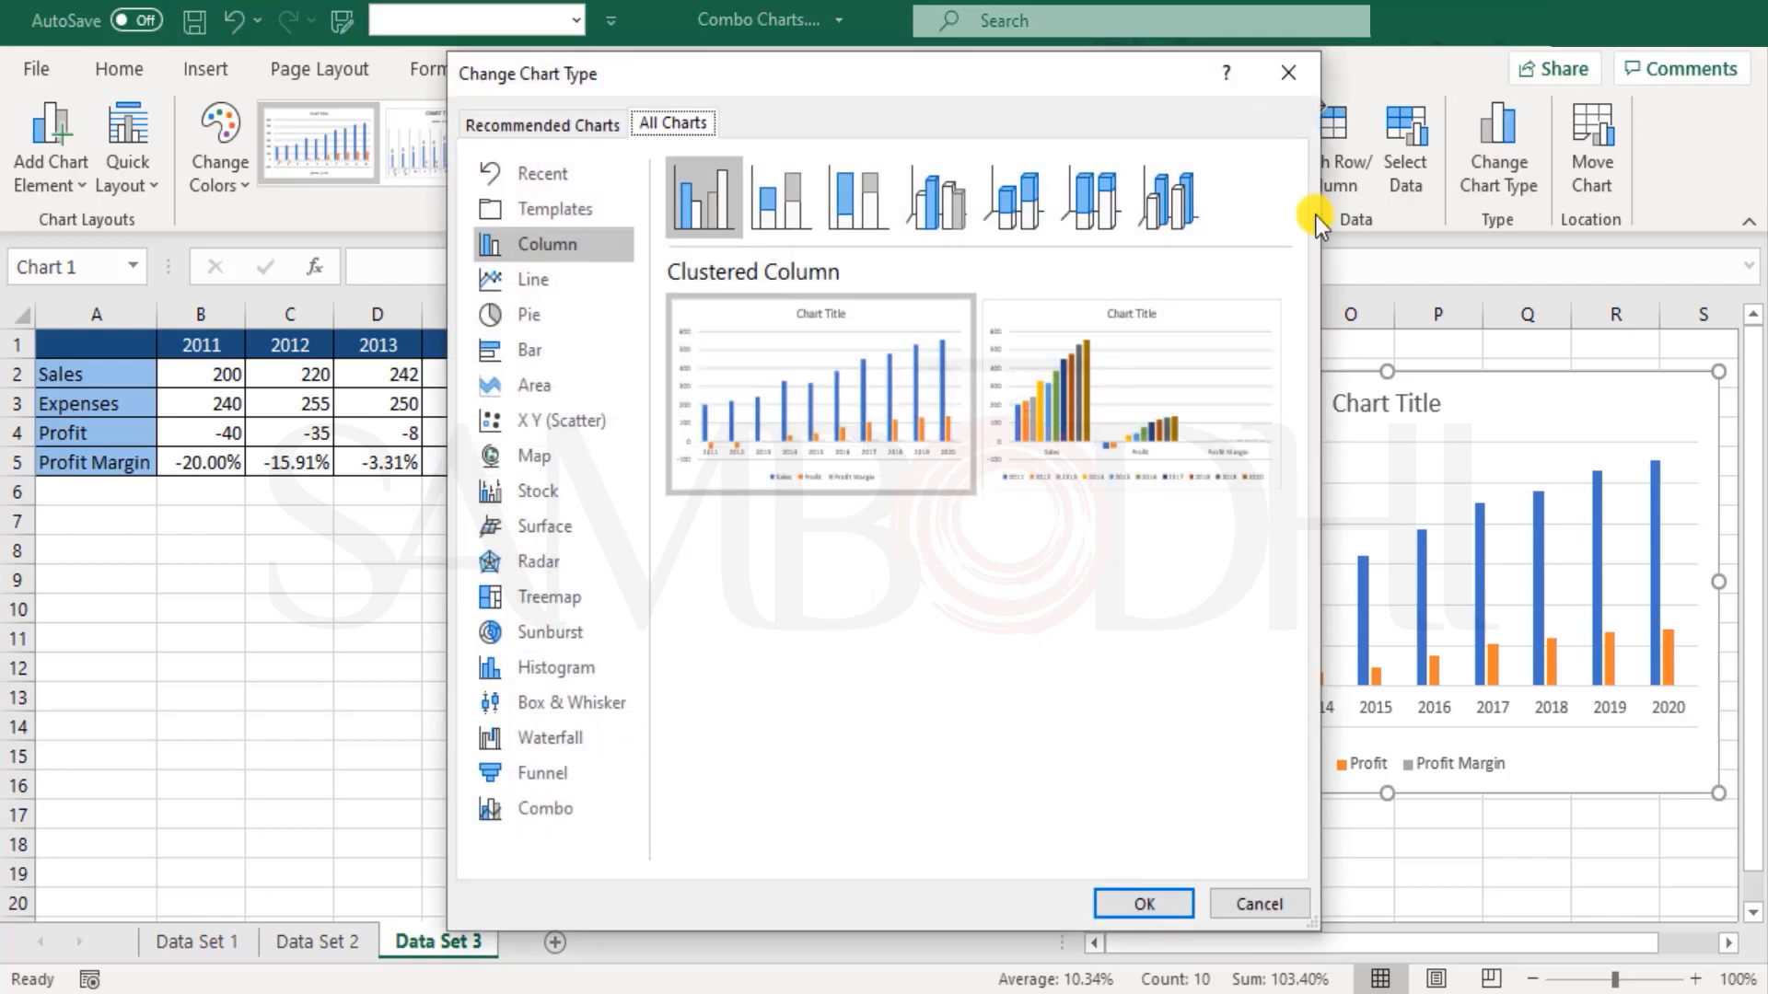
click(551, 810)
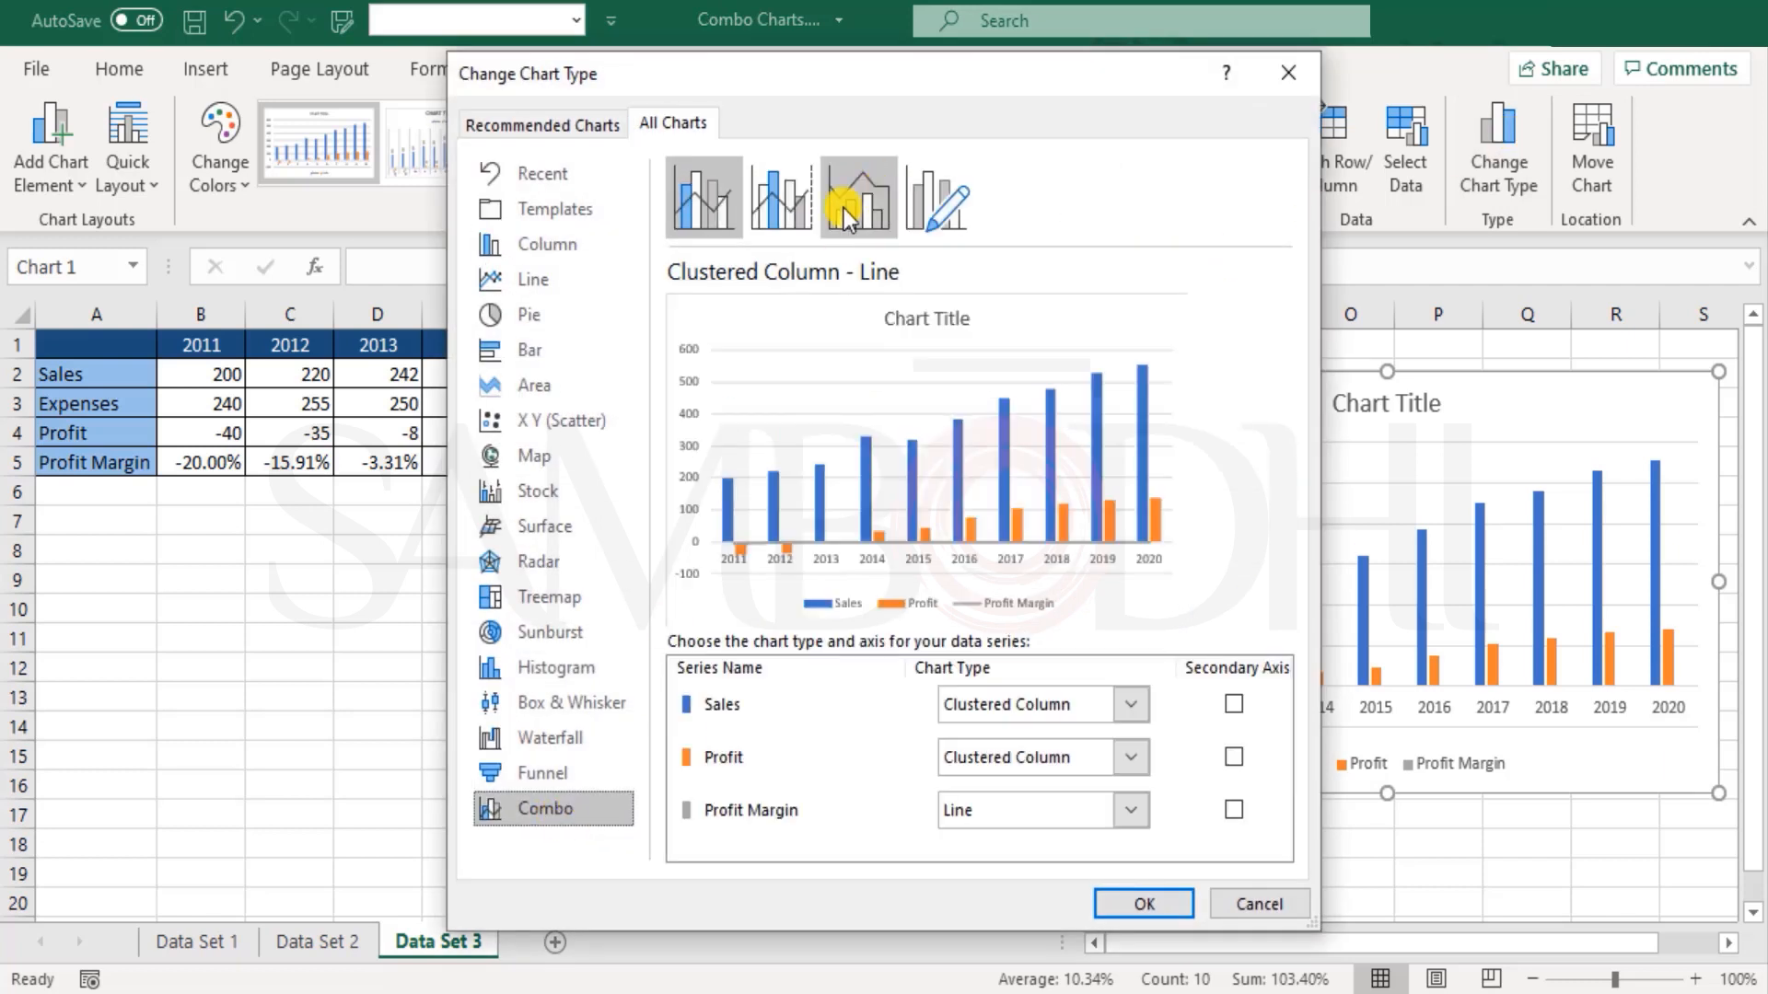
click(794, 208)
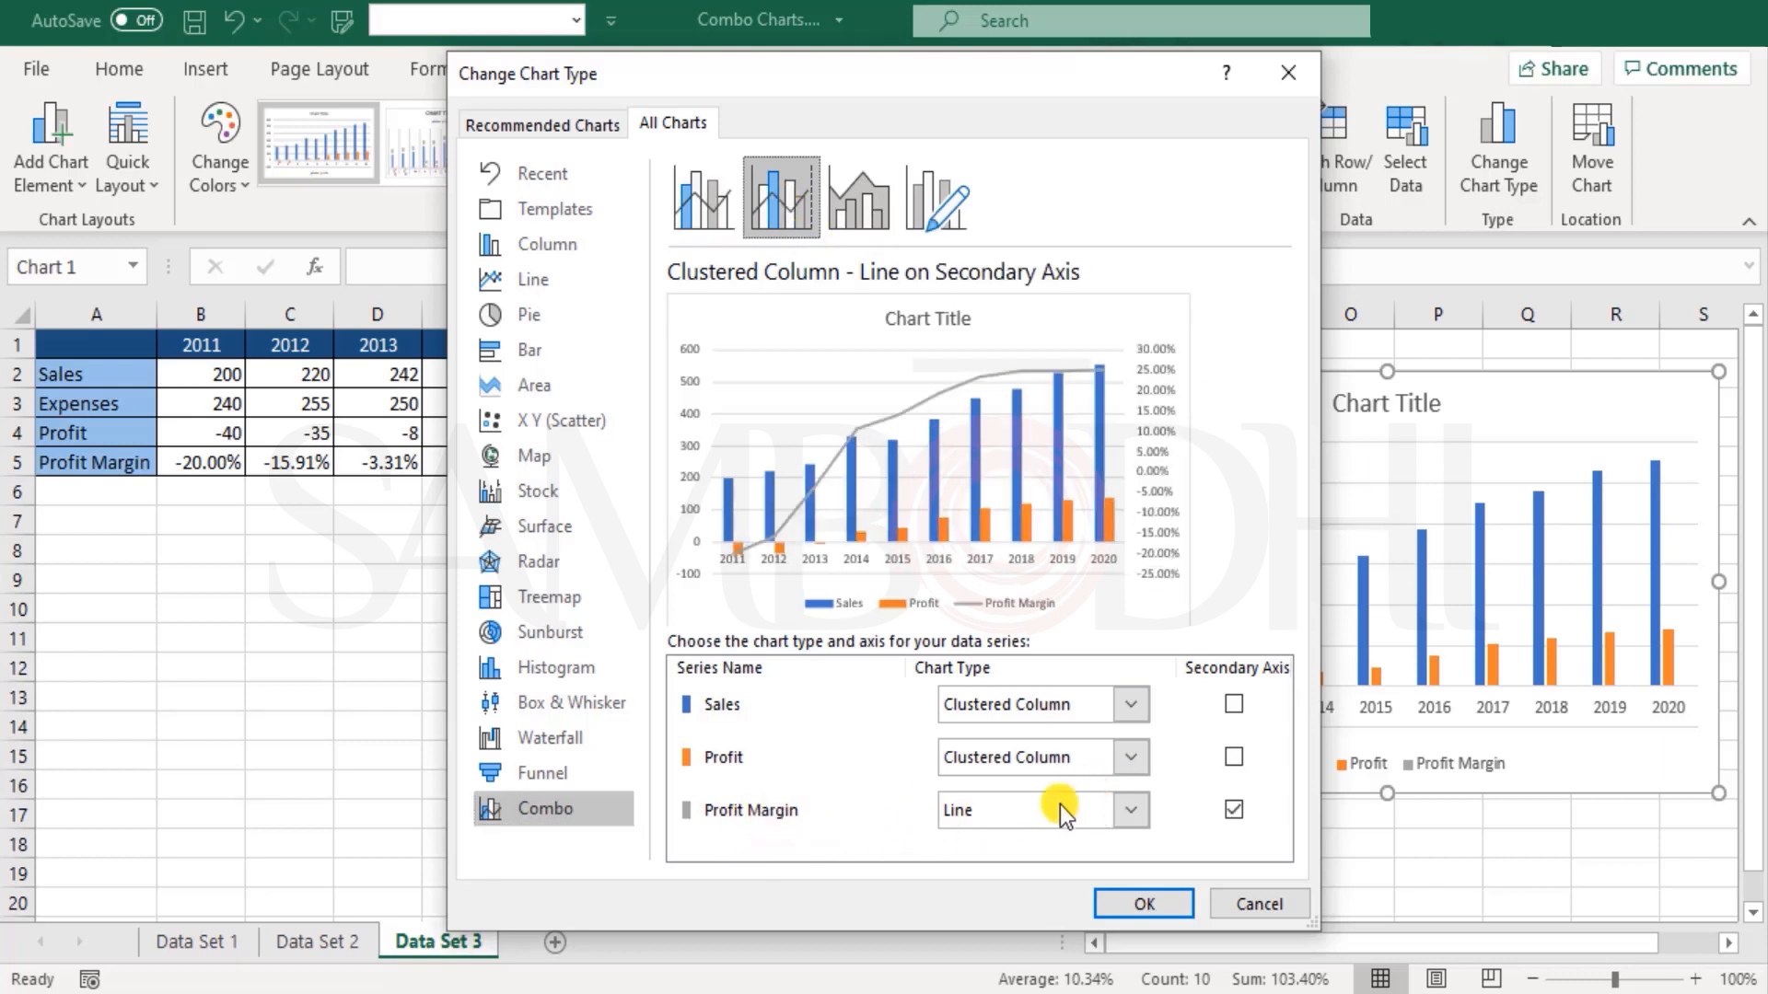
click(1129, 809)
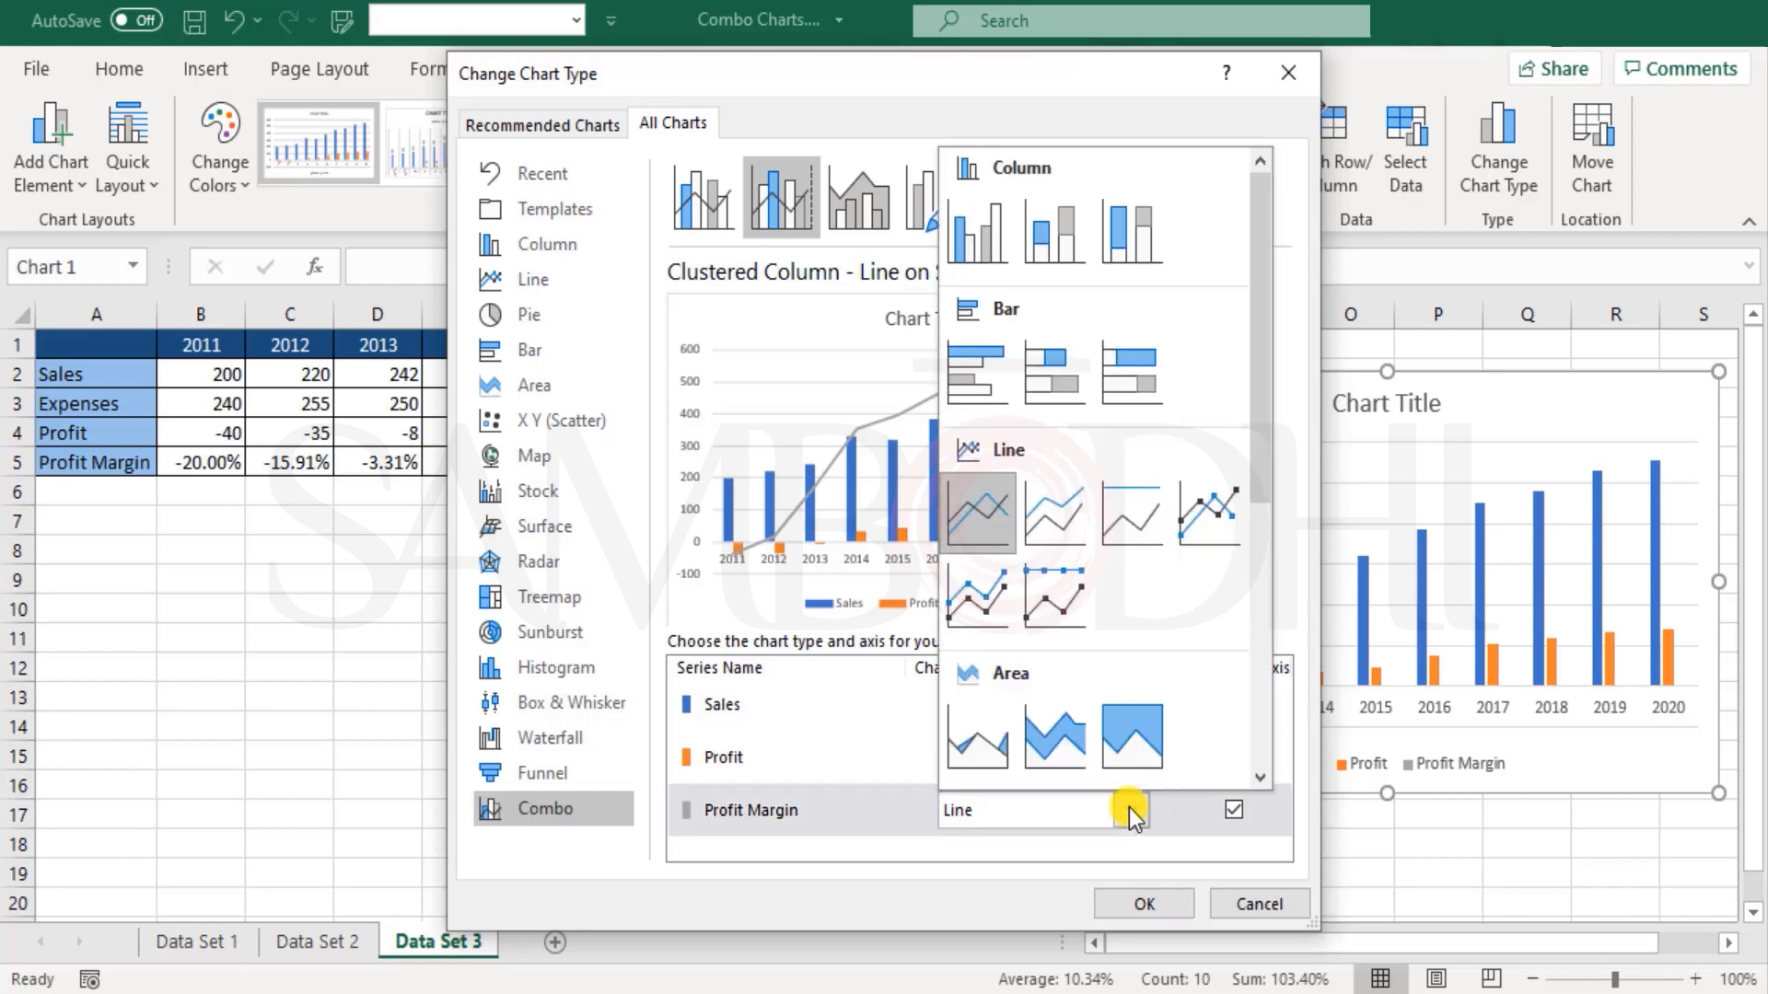
click(1129, 808)
click(1234, 810)
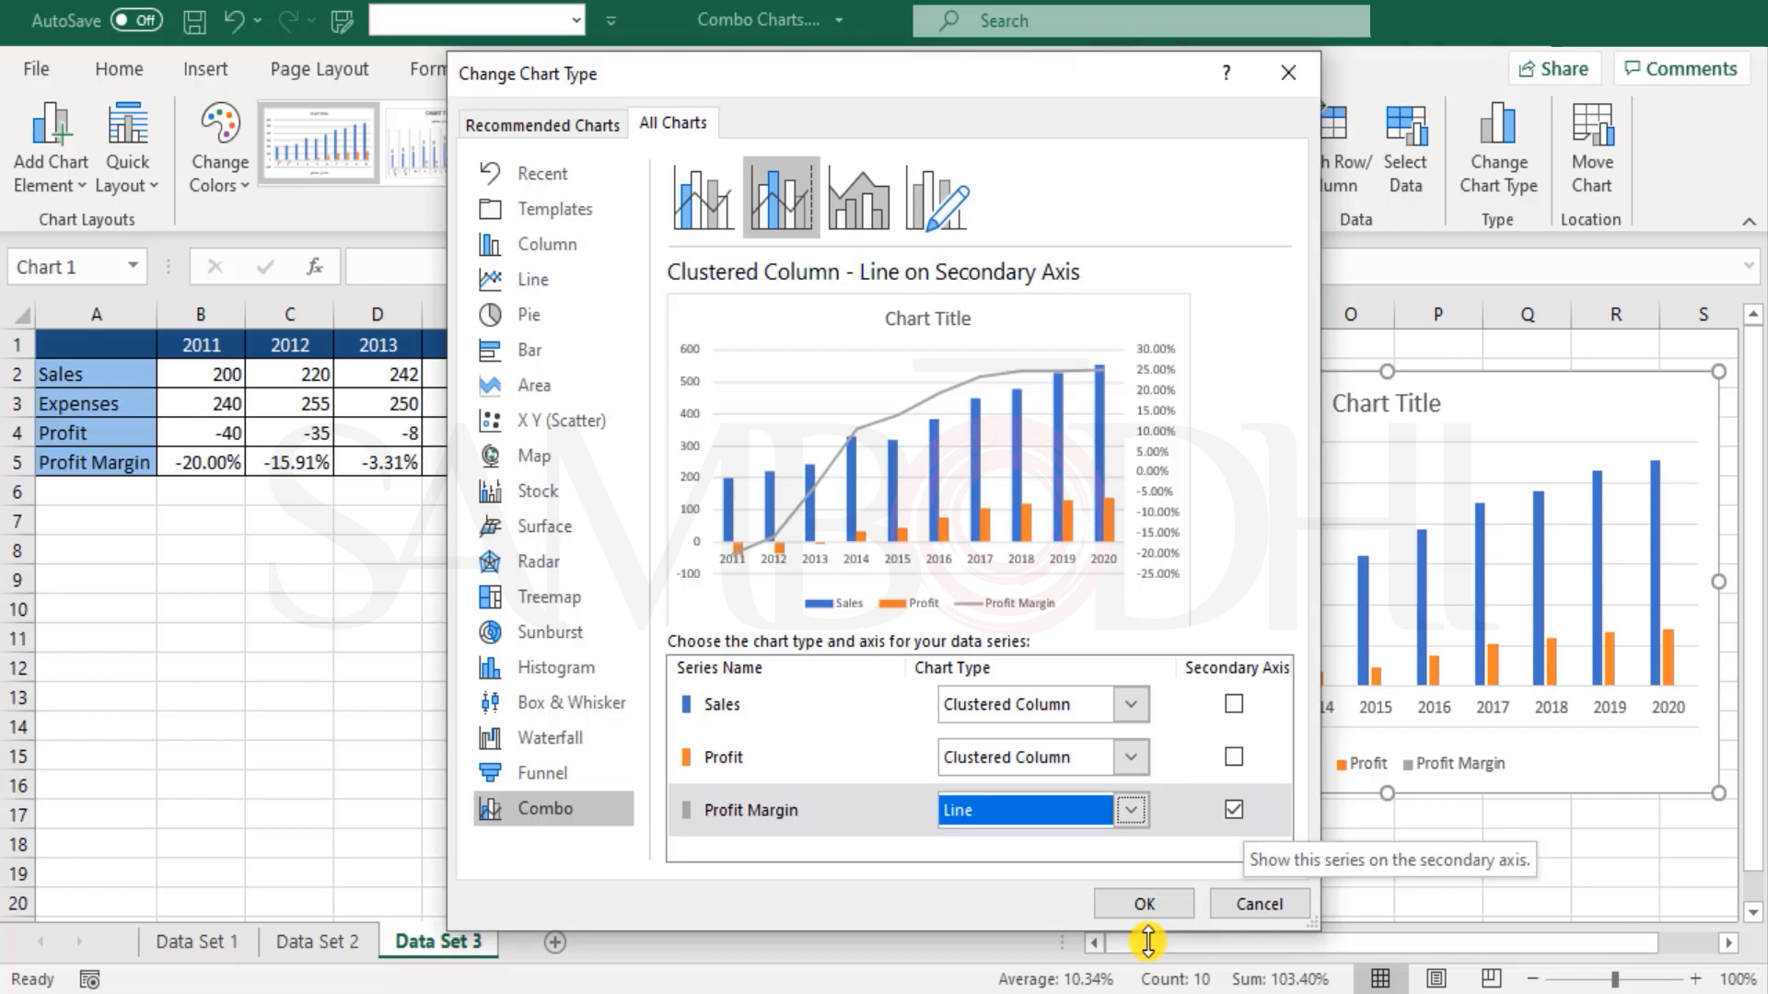
click(1144, 904)
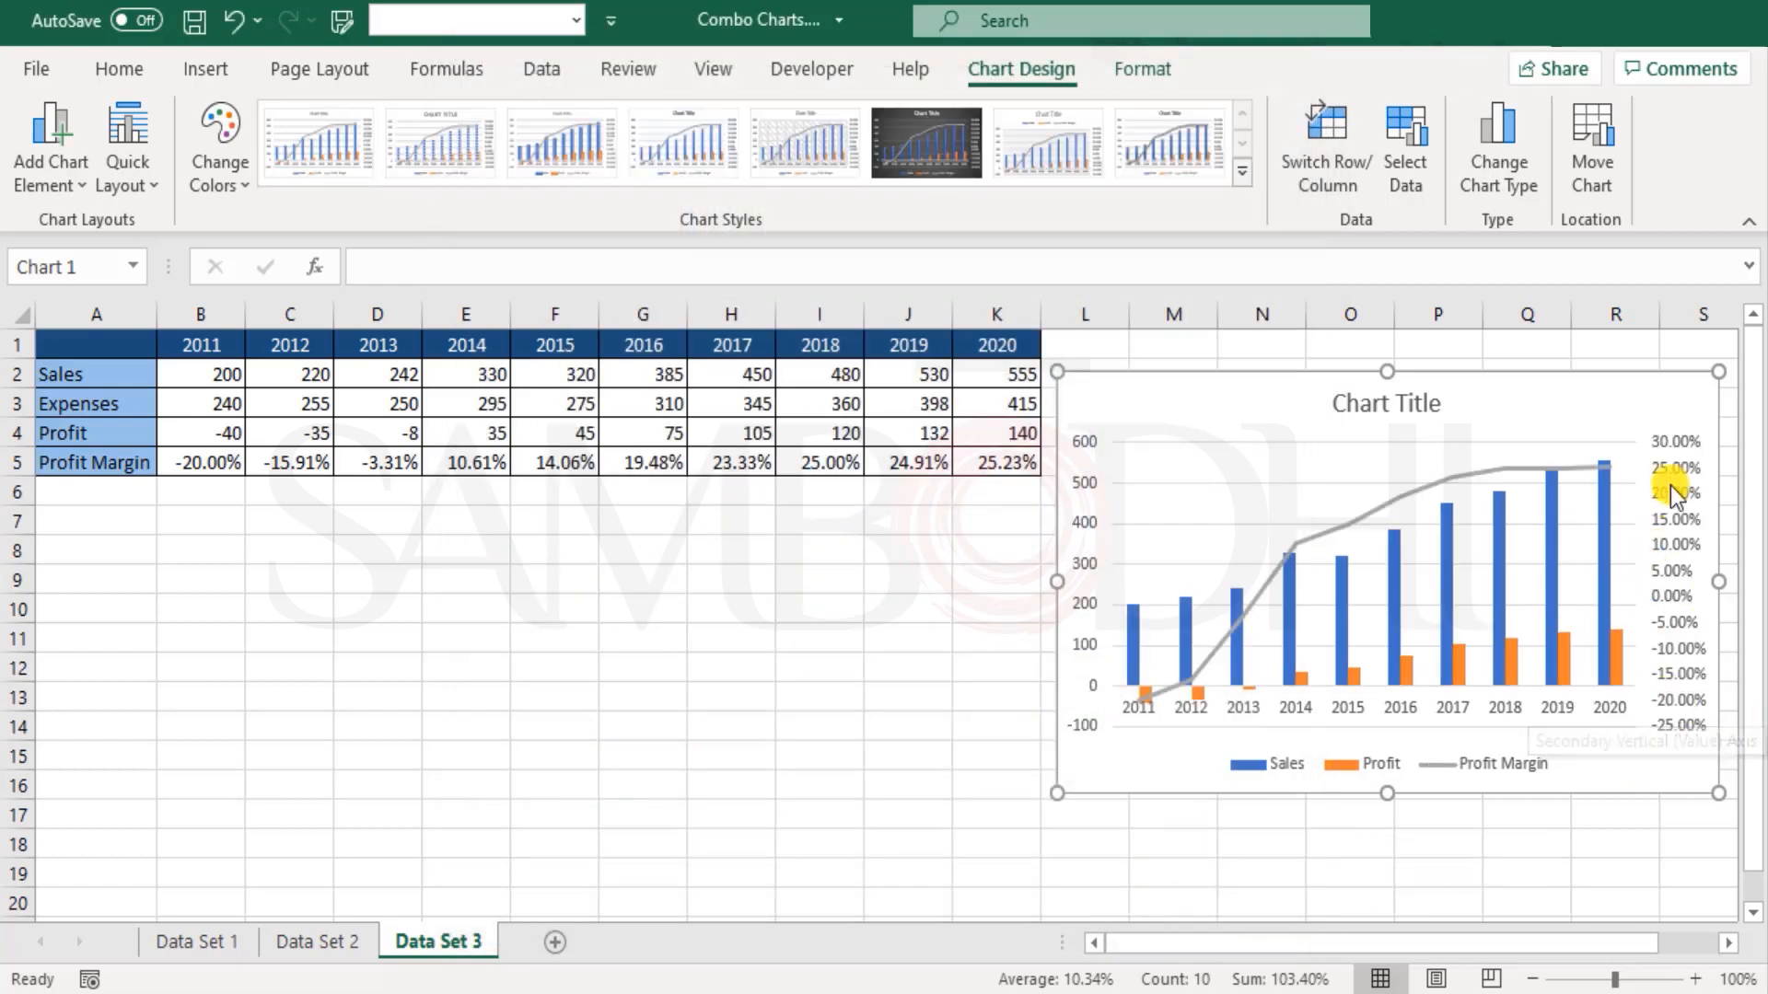
Step: Open the formatting options for the chart's secondary vertical axis
click(1681, 461)
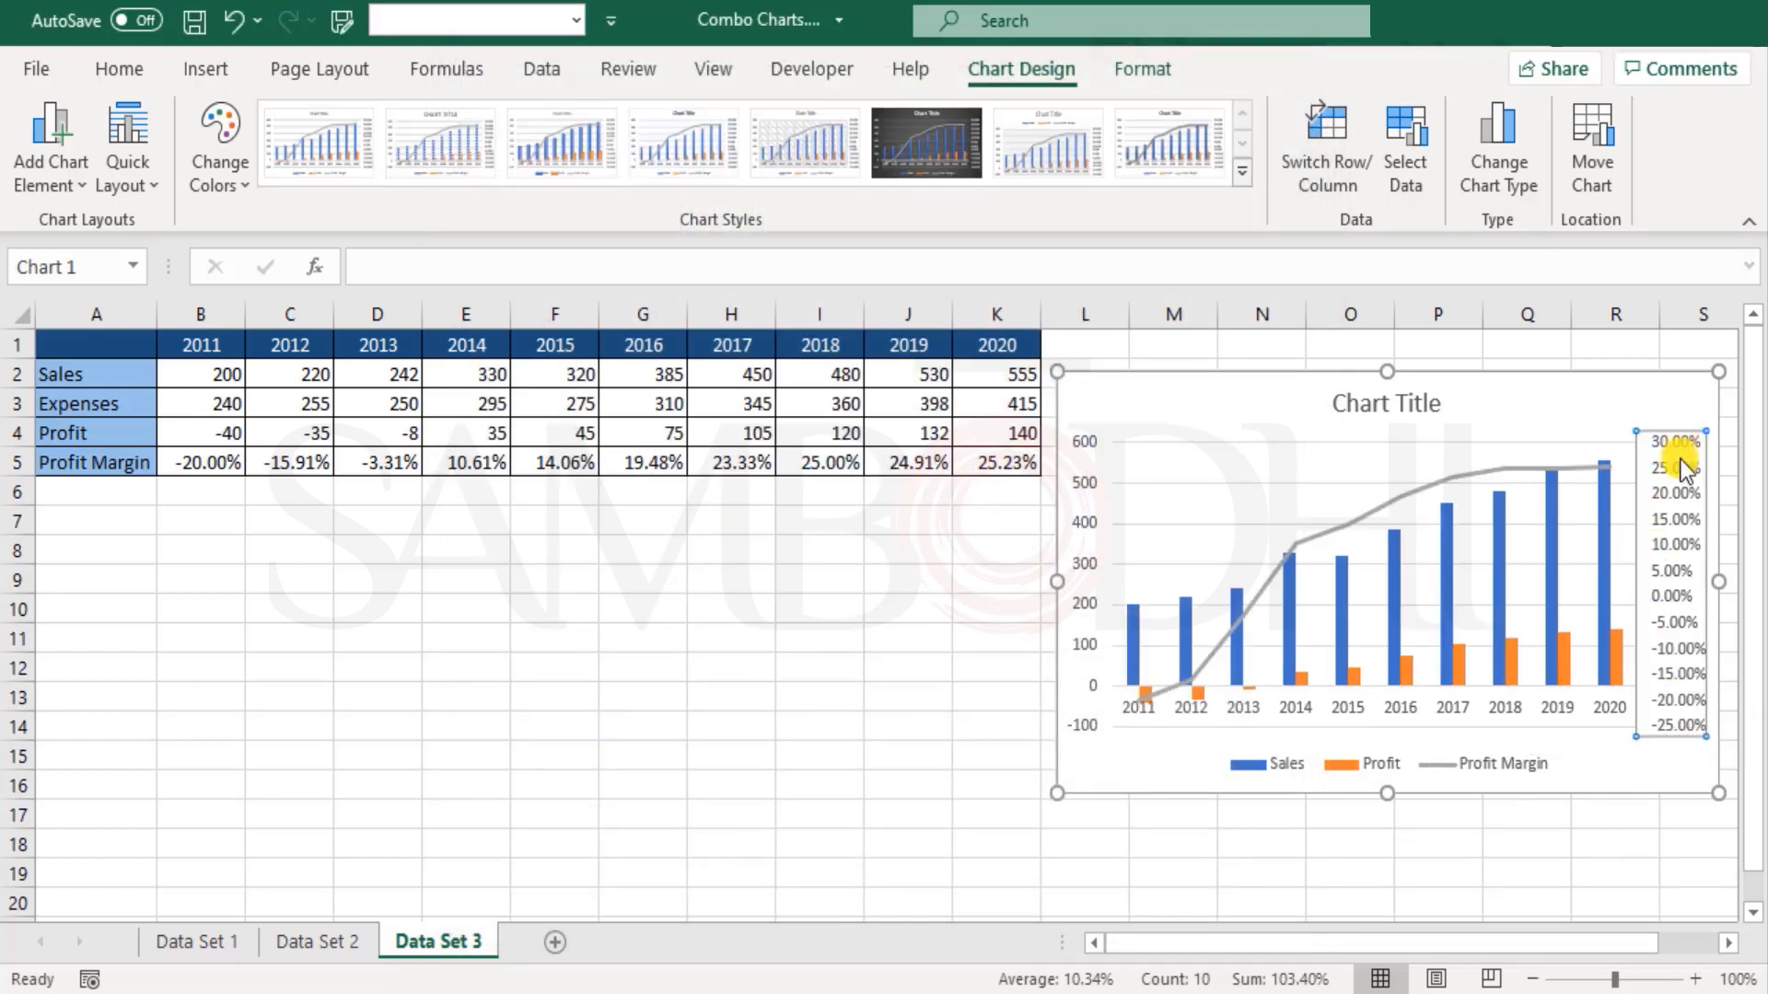
click(1728, 943)
click(1727, 943)
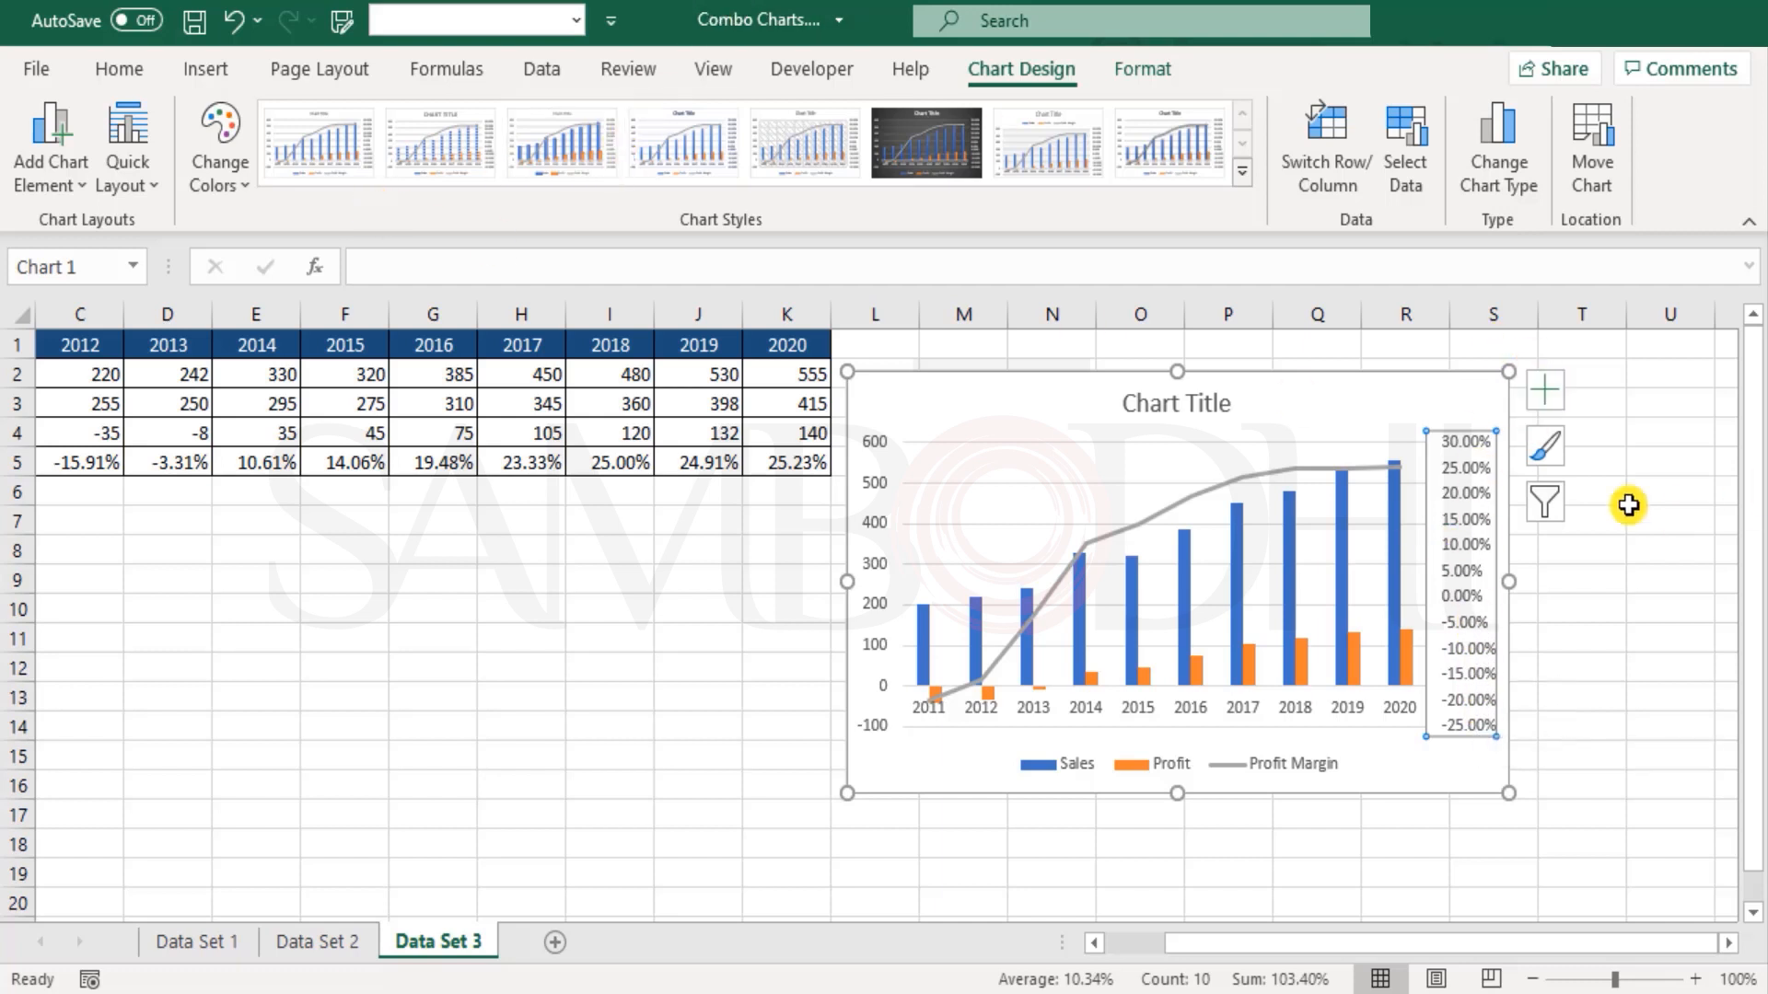
right_click(1488, 472)
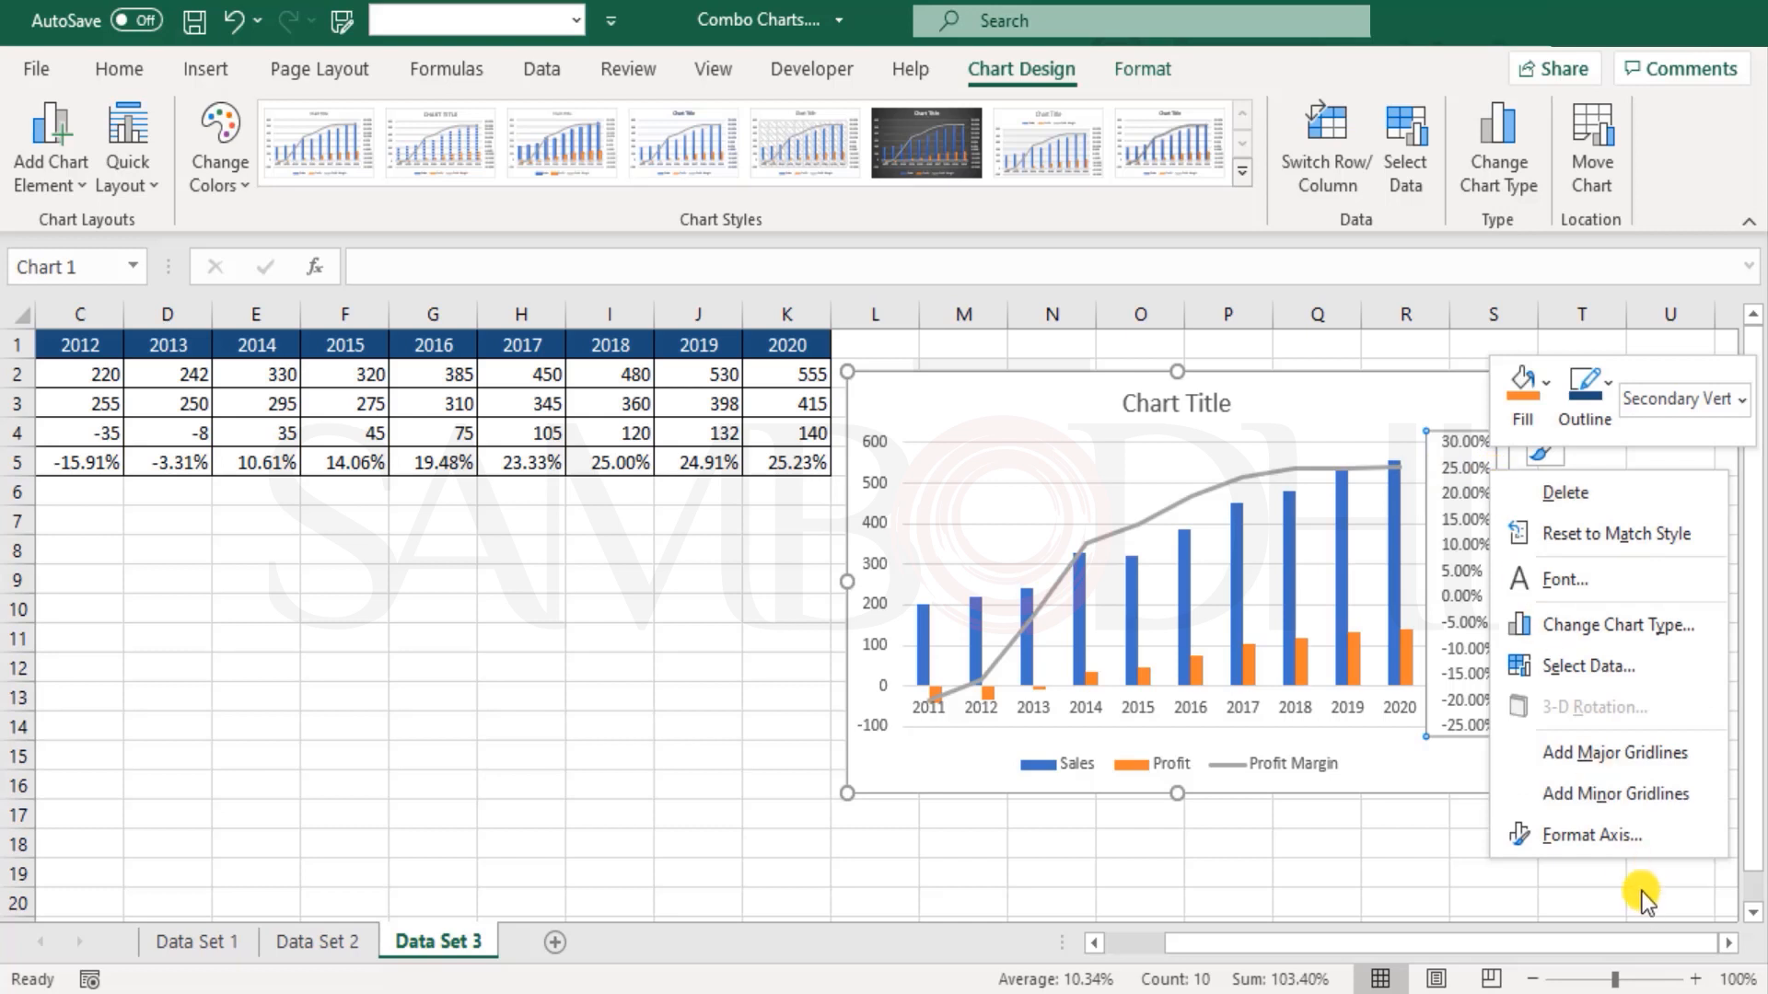
click(1627, 838)
drag(1145, 948, 1282, 946)
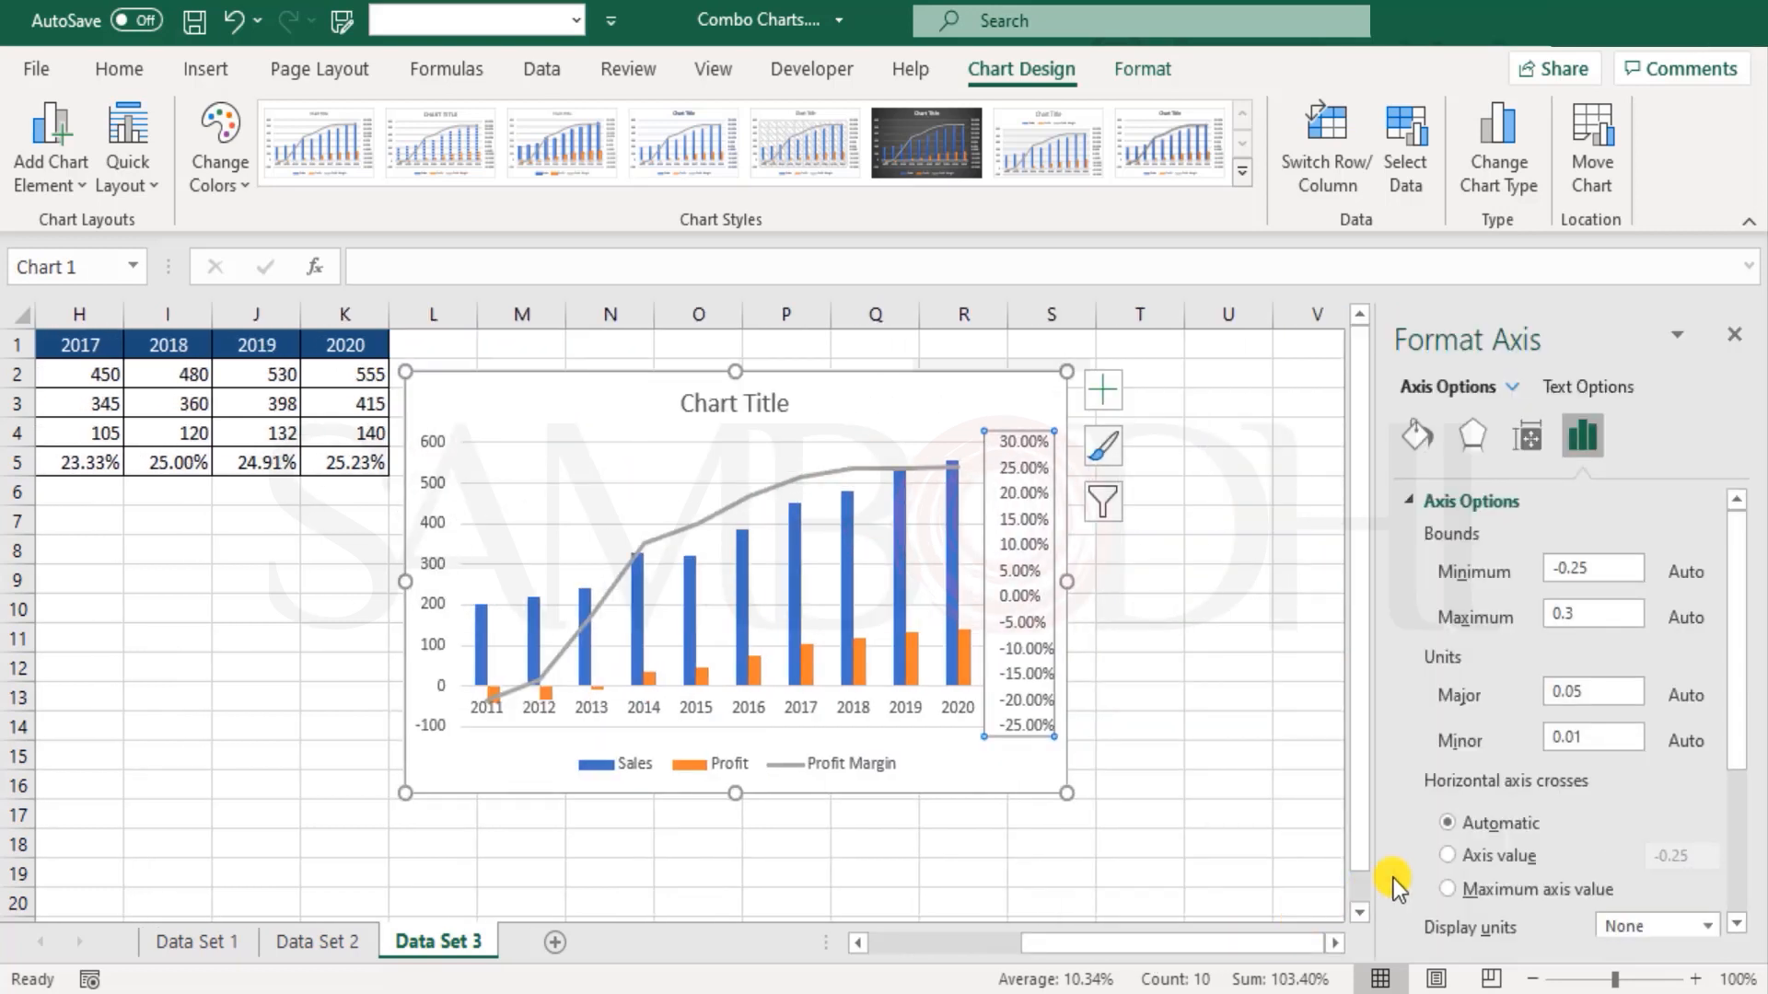
Step: Set the secondary vertical axis's percentage number format to 0 decimal places
scroll(1740, 631, down, 5)
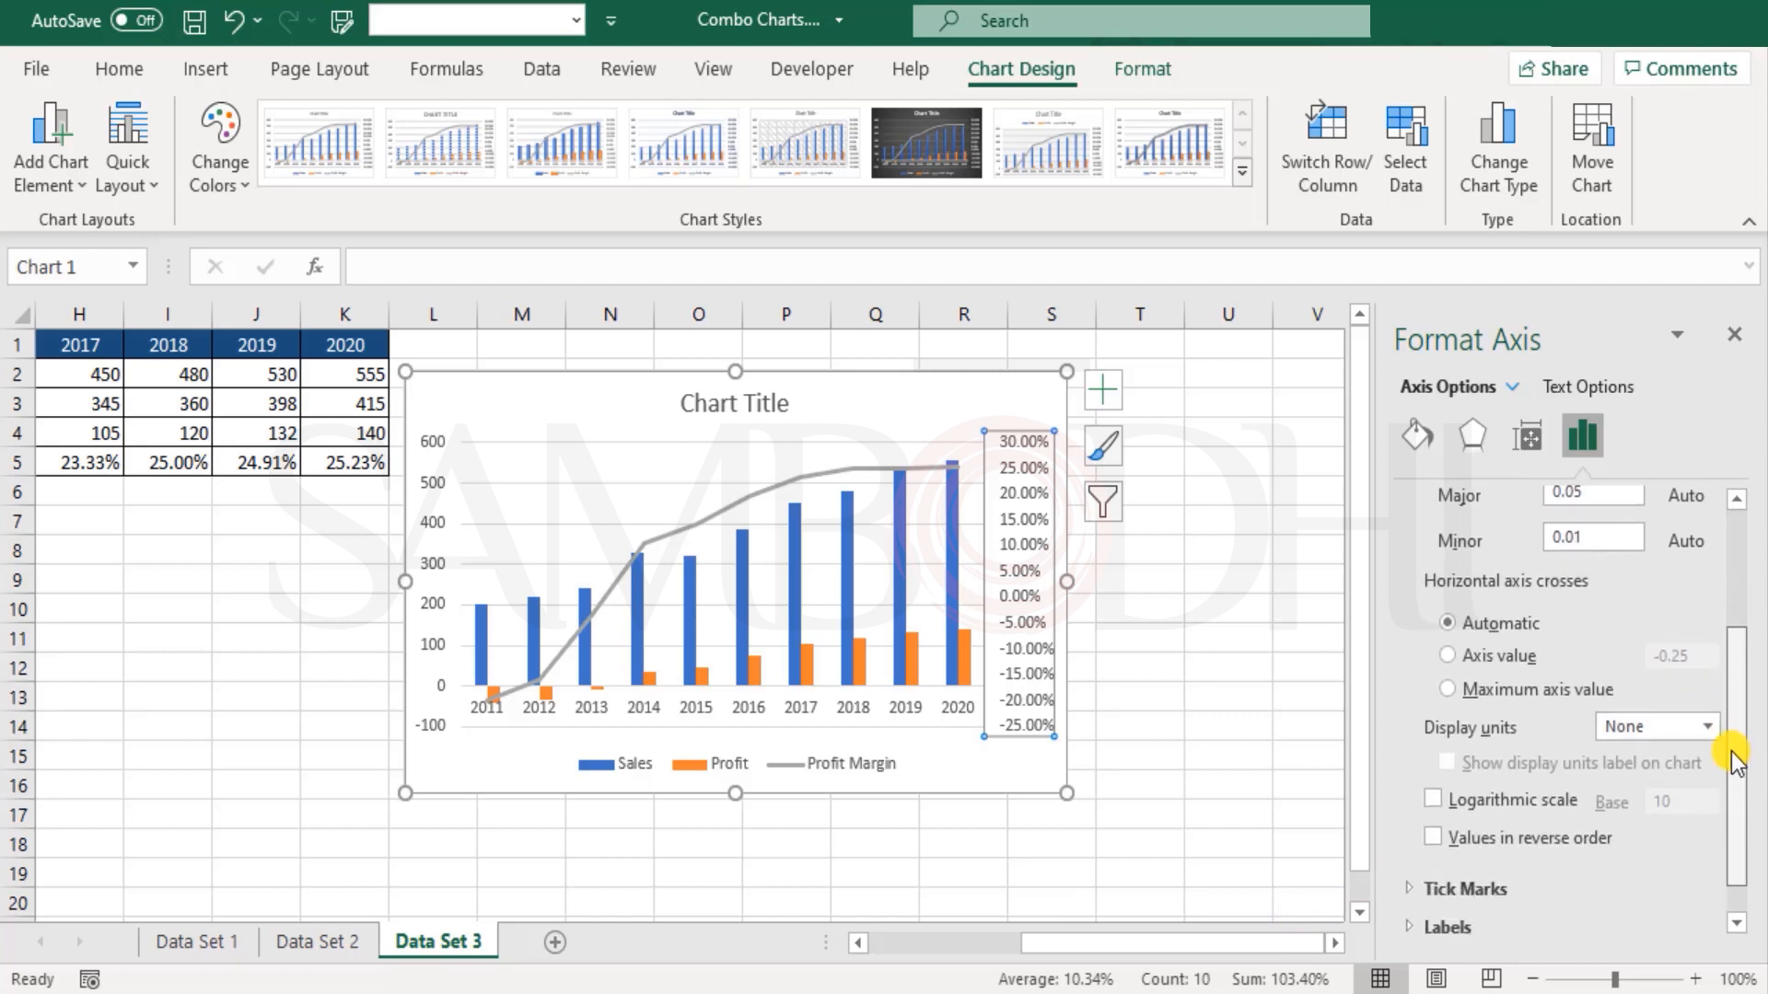
scroll(1741, 737, up, 4)
scroll(1724, 610, up, 1)
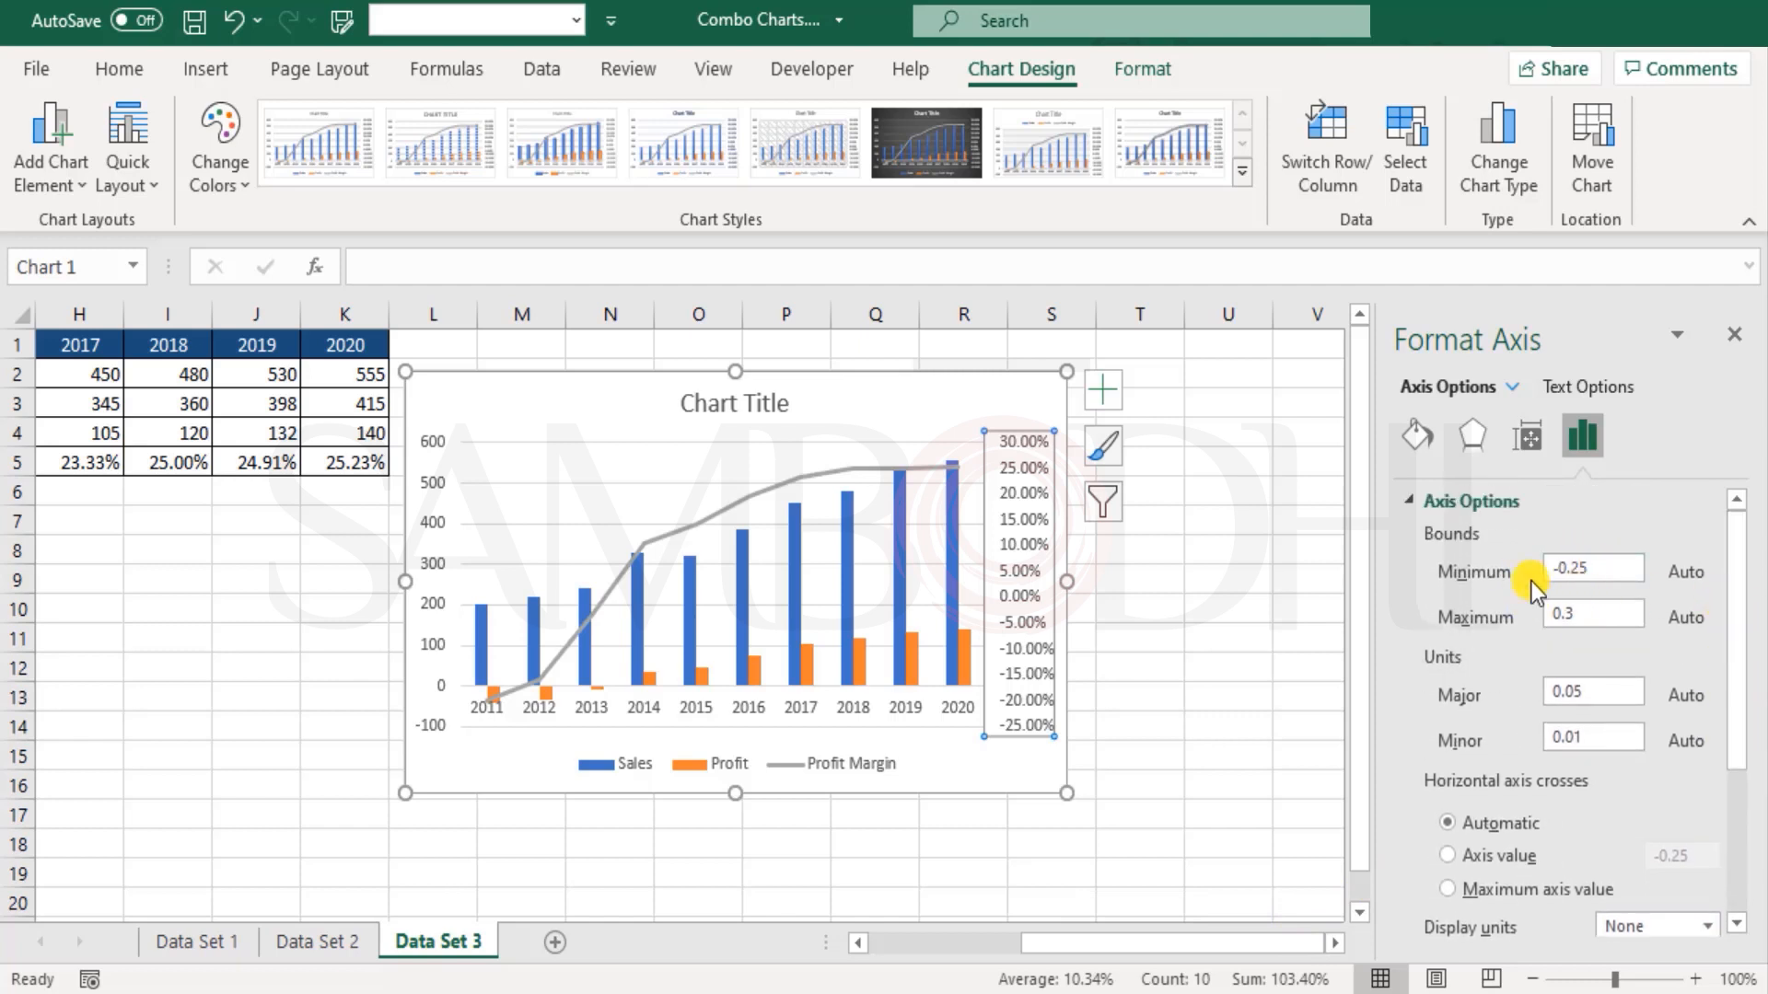
click(1735, 529)
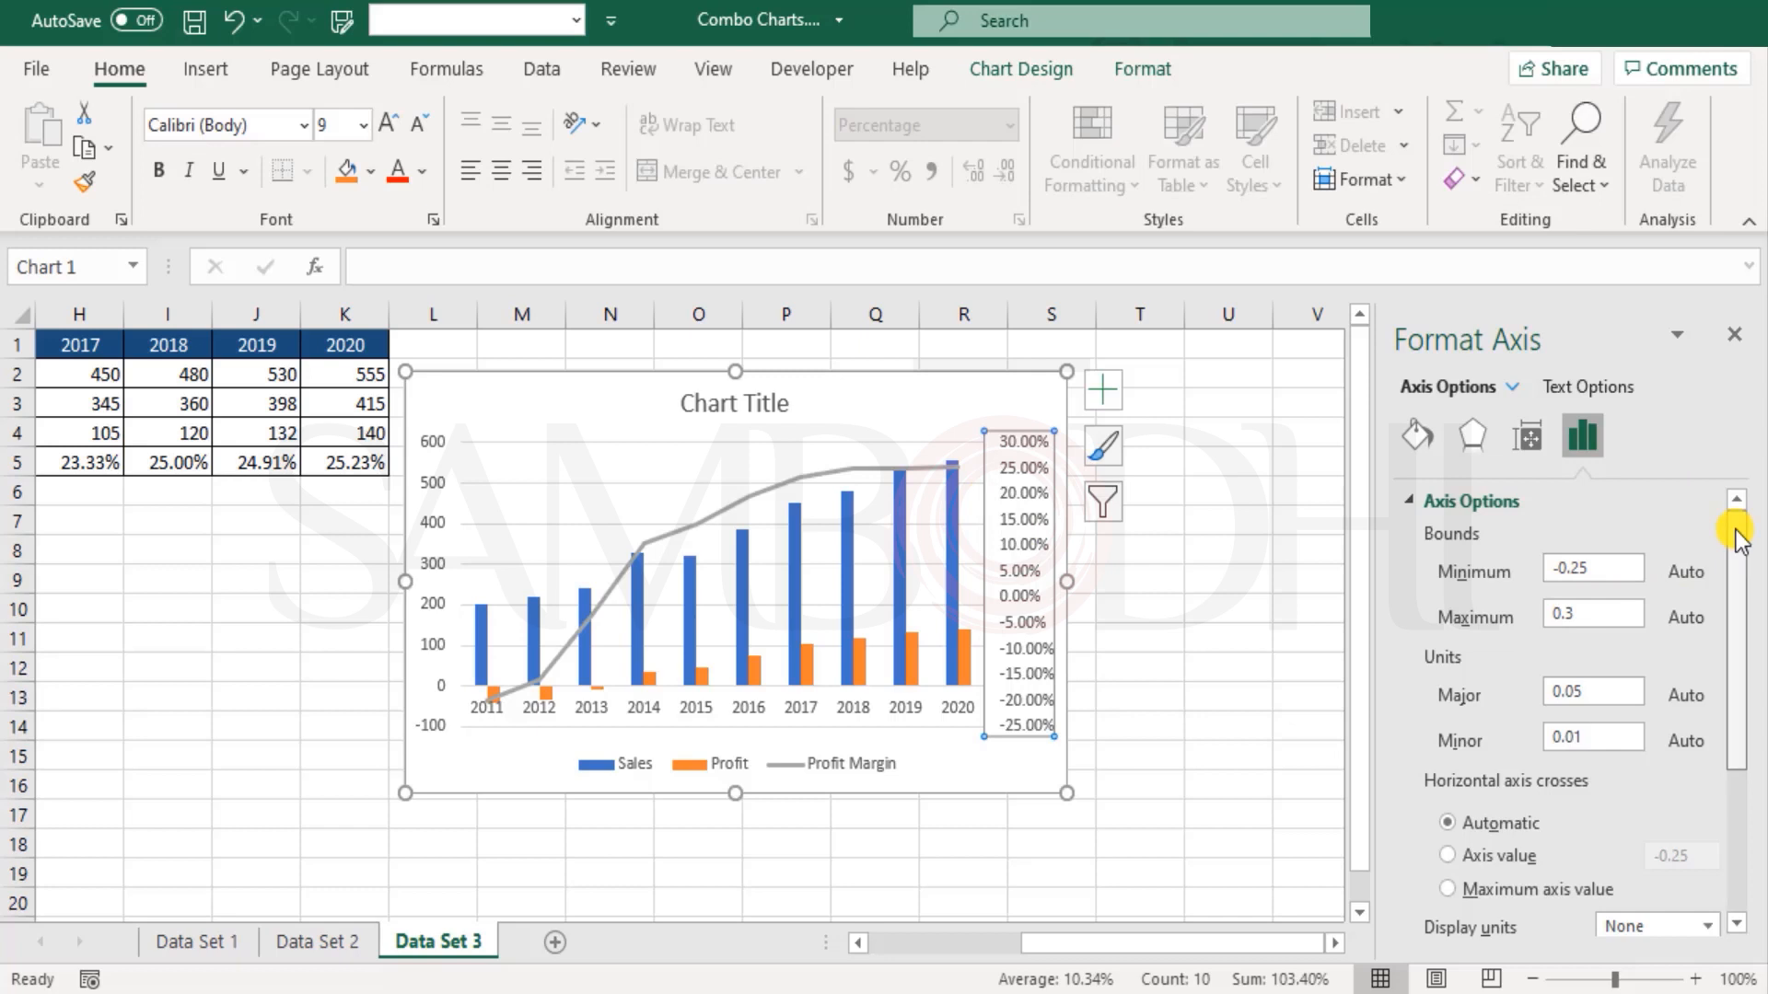
drag(1739, 517, 1760, 837)
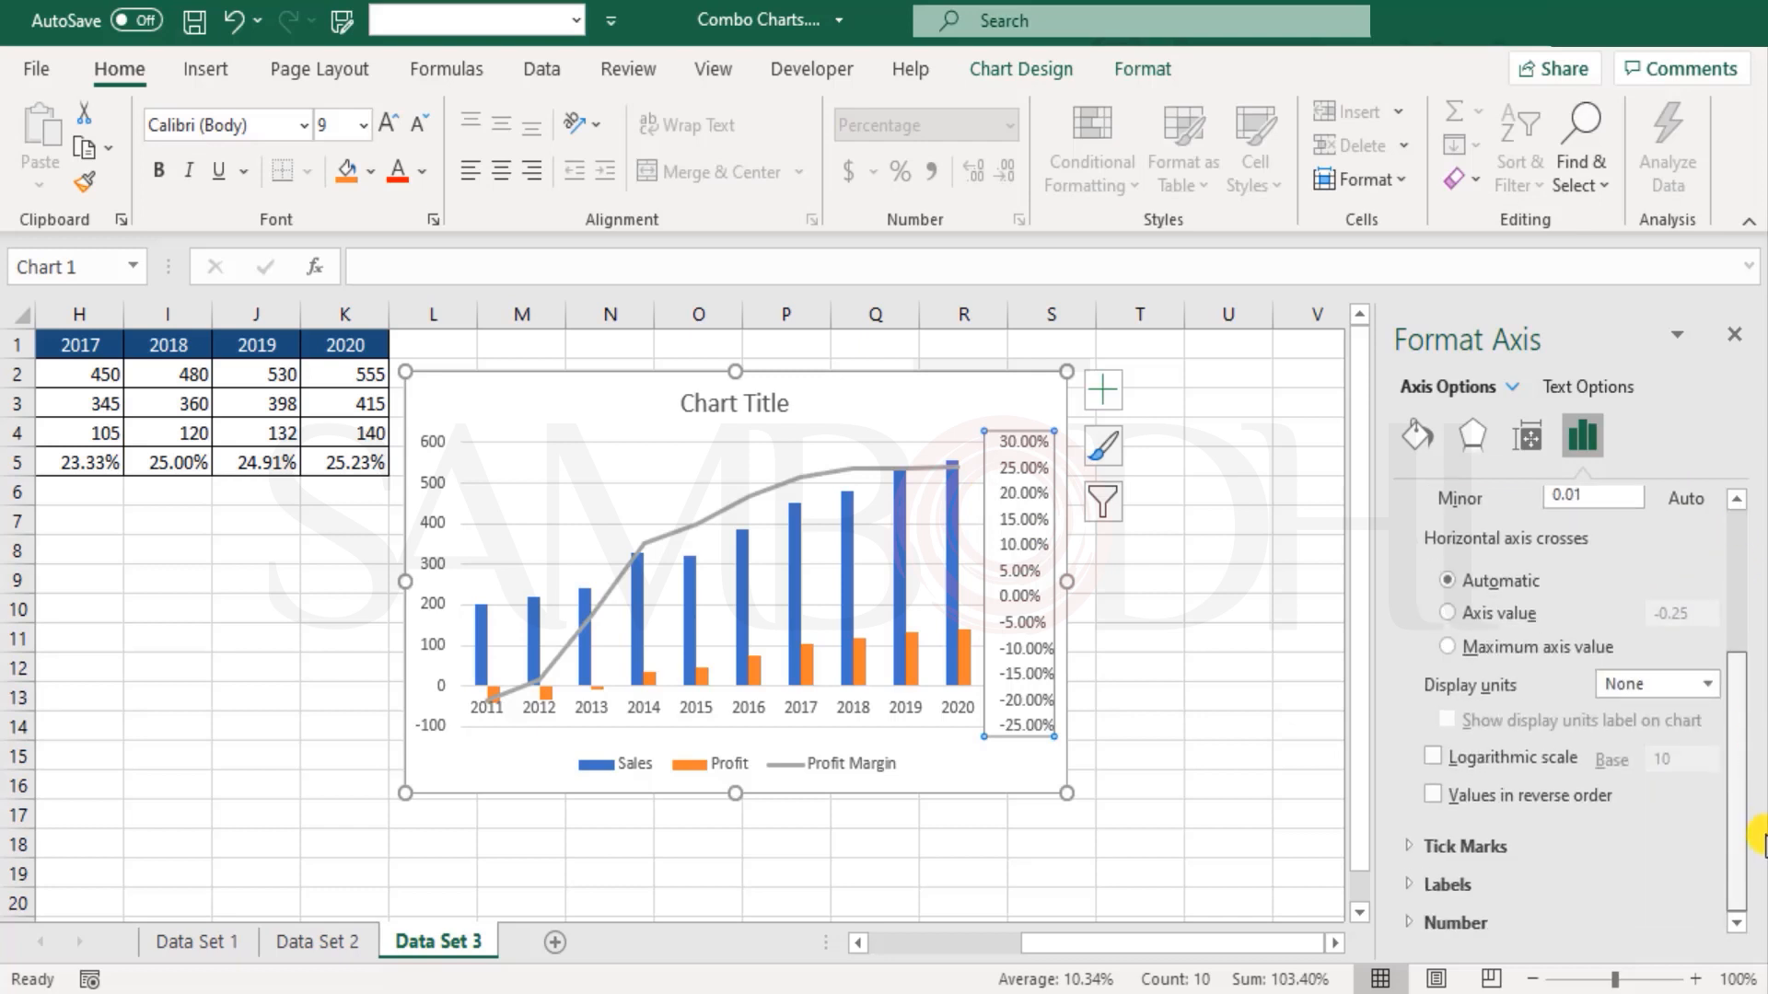
click(1410, 925)
drag(1739, 782, 1722, 911)
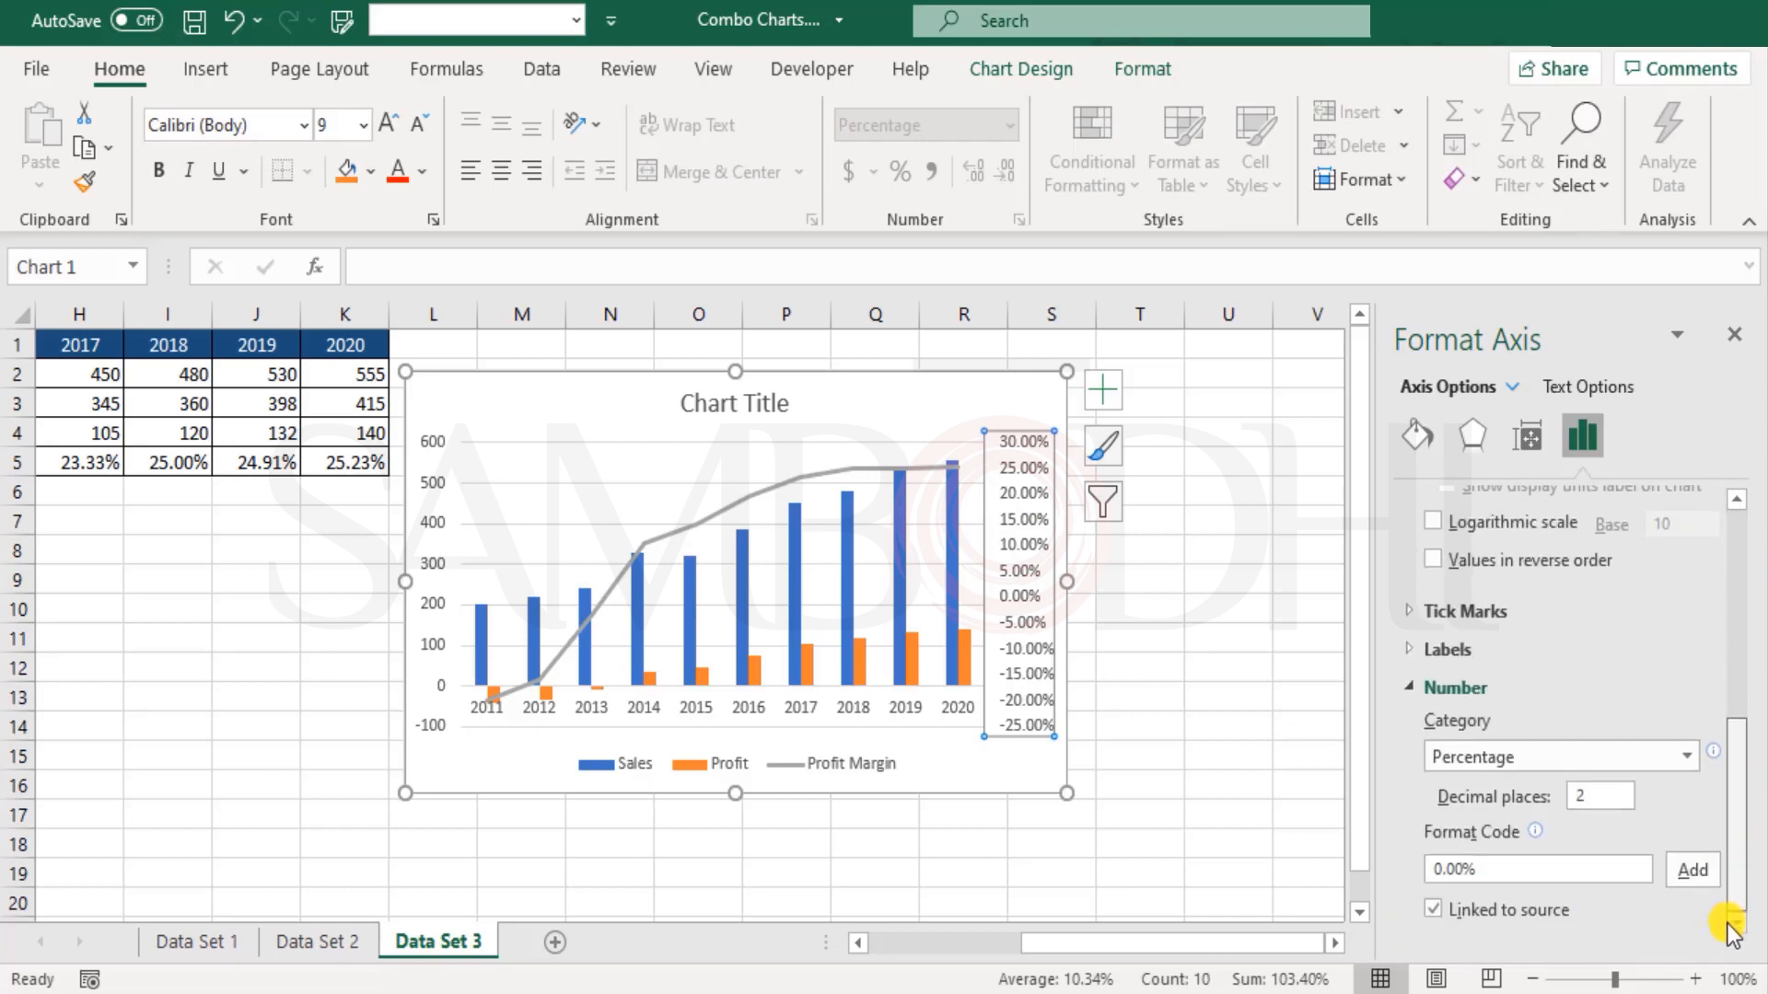
click(1597, 792)
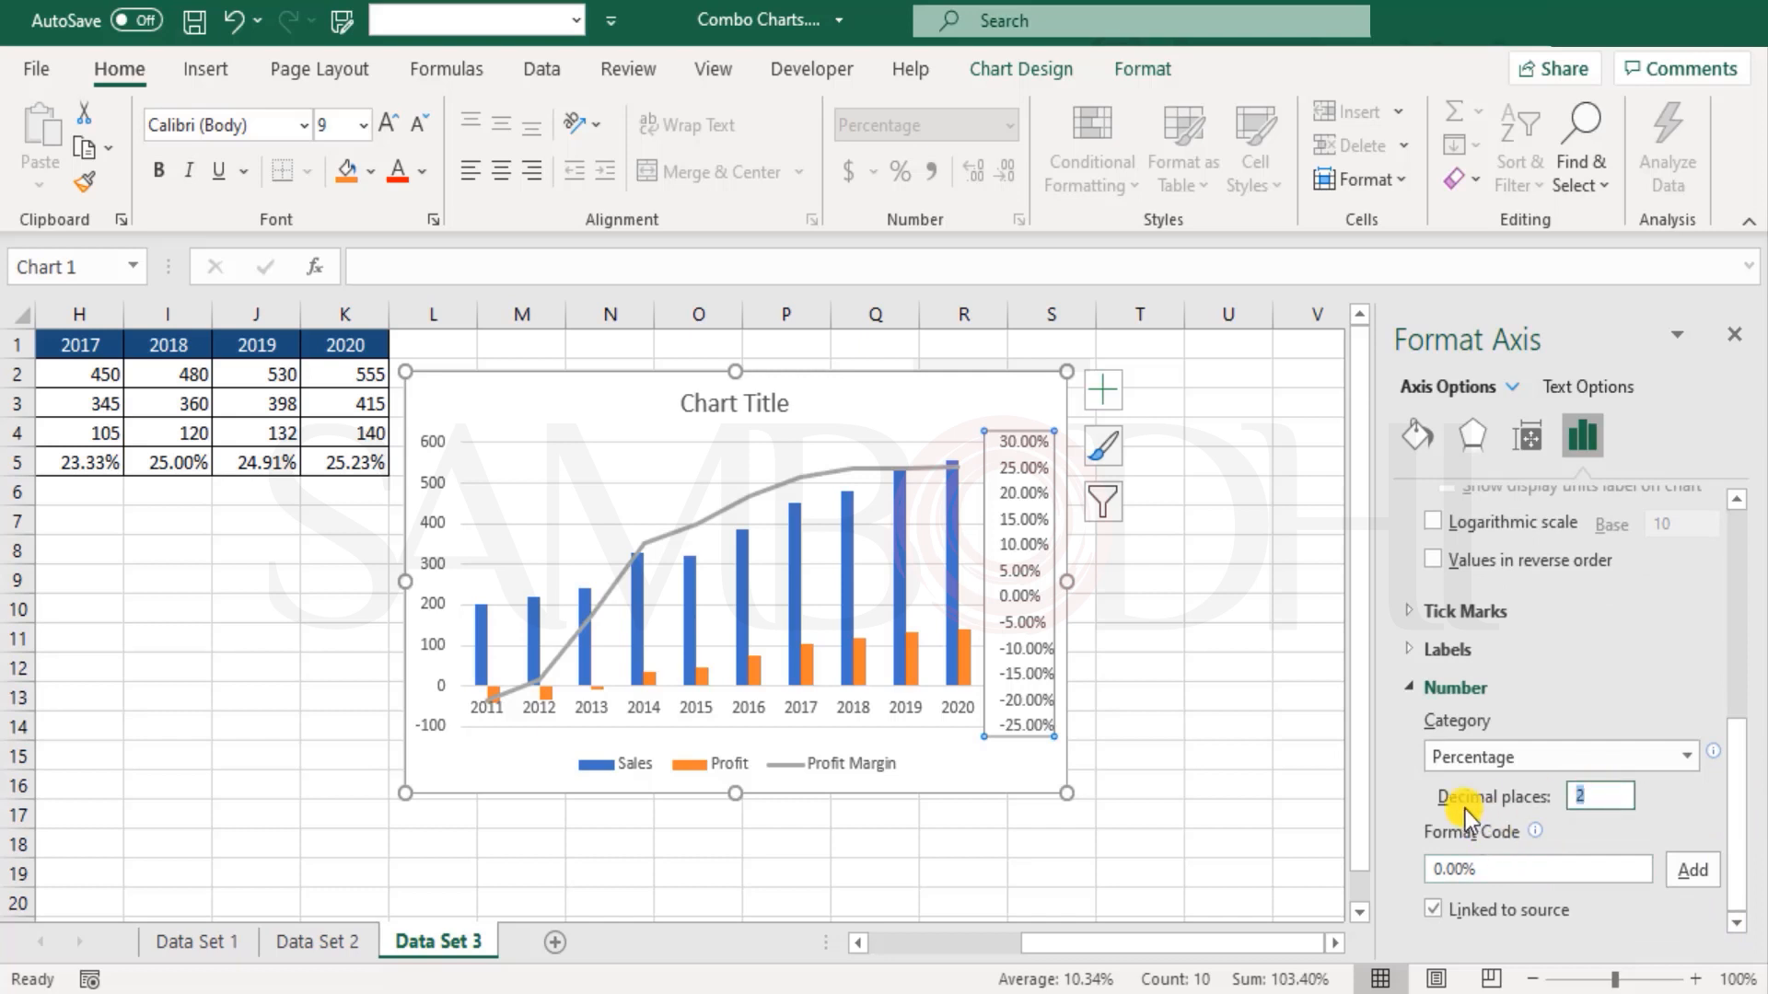
text(0)
click(1538, 866)
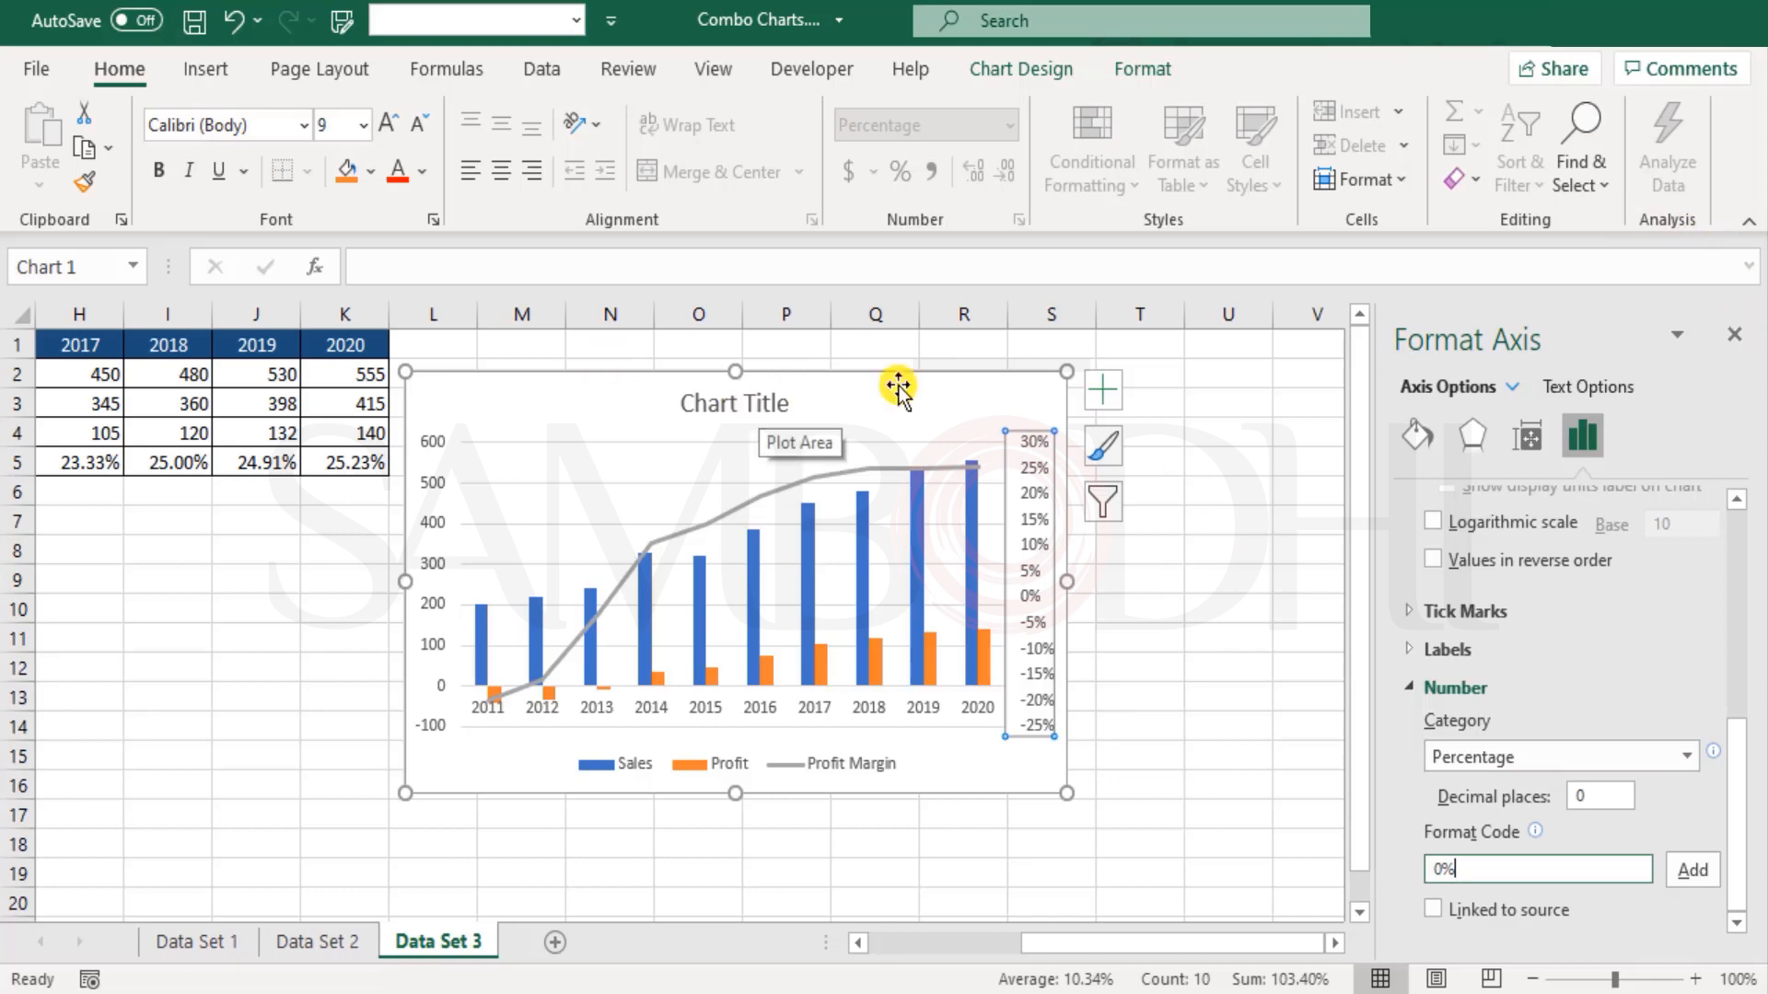
Step: Remove the chart title and close the formatting pane
click(1104, 388)
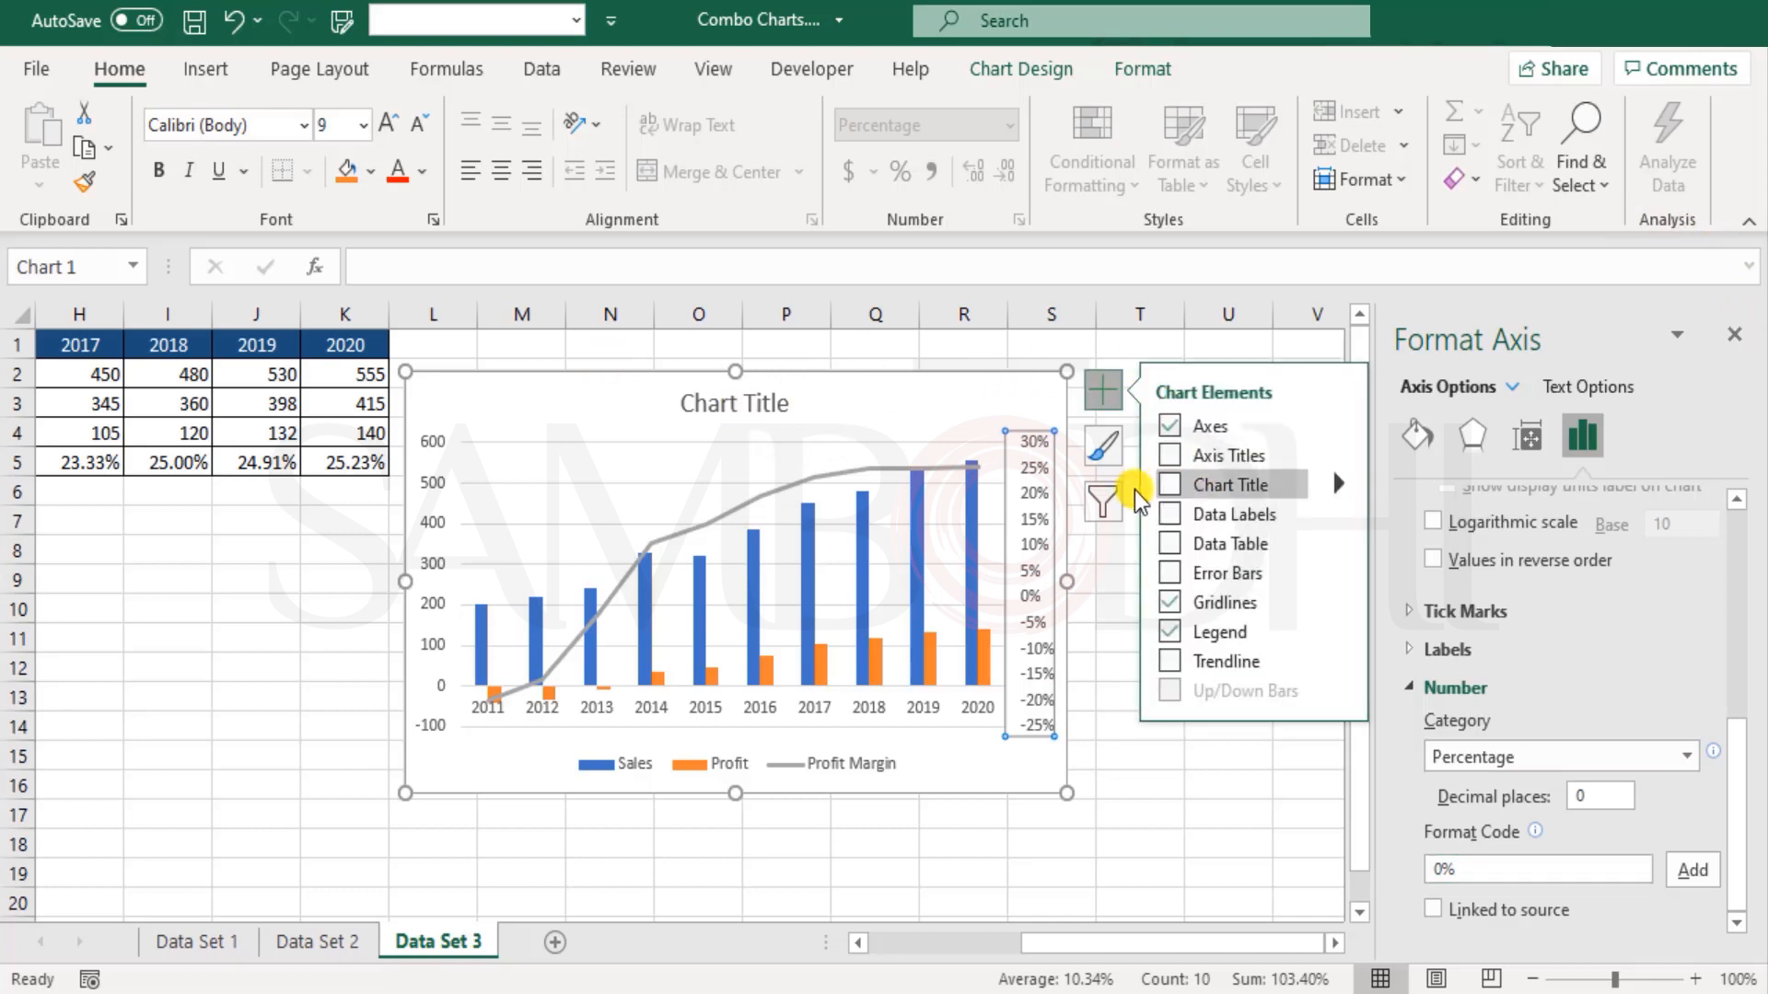
click(1168, 485)
click(908, 777)
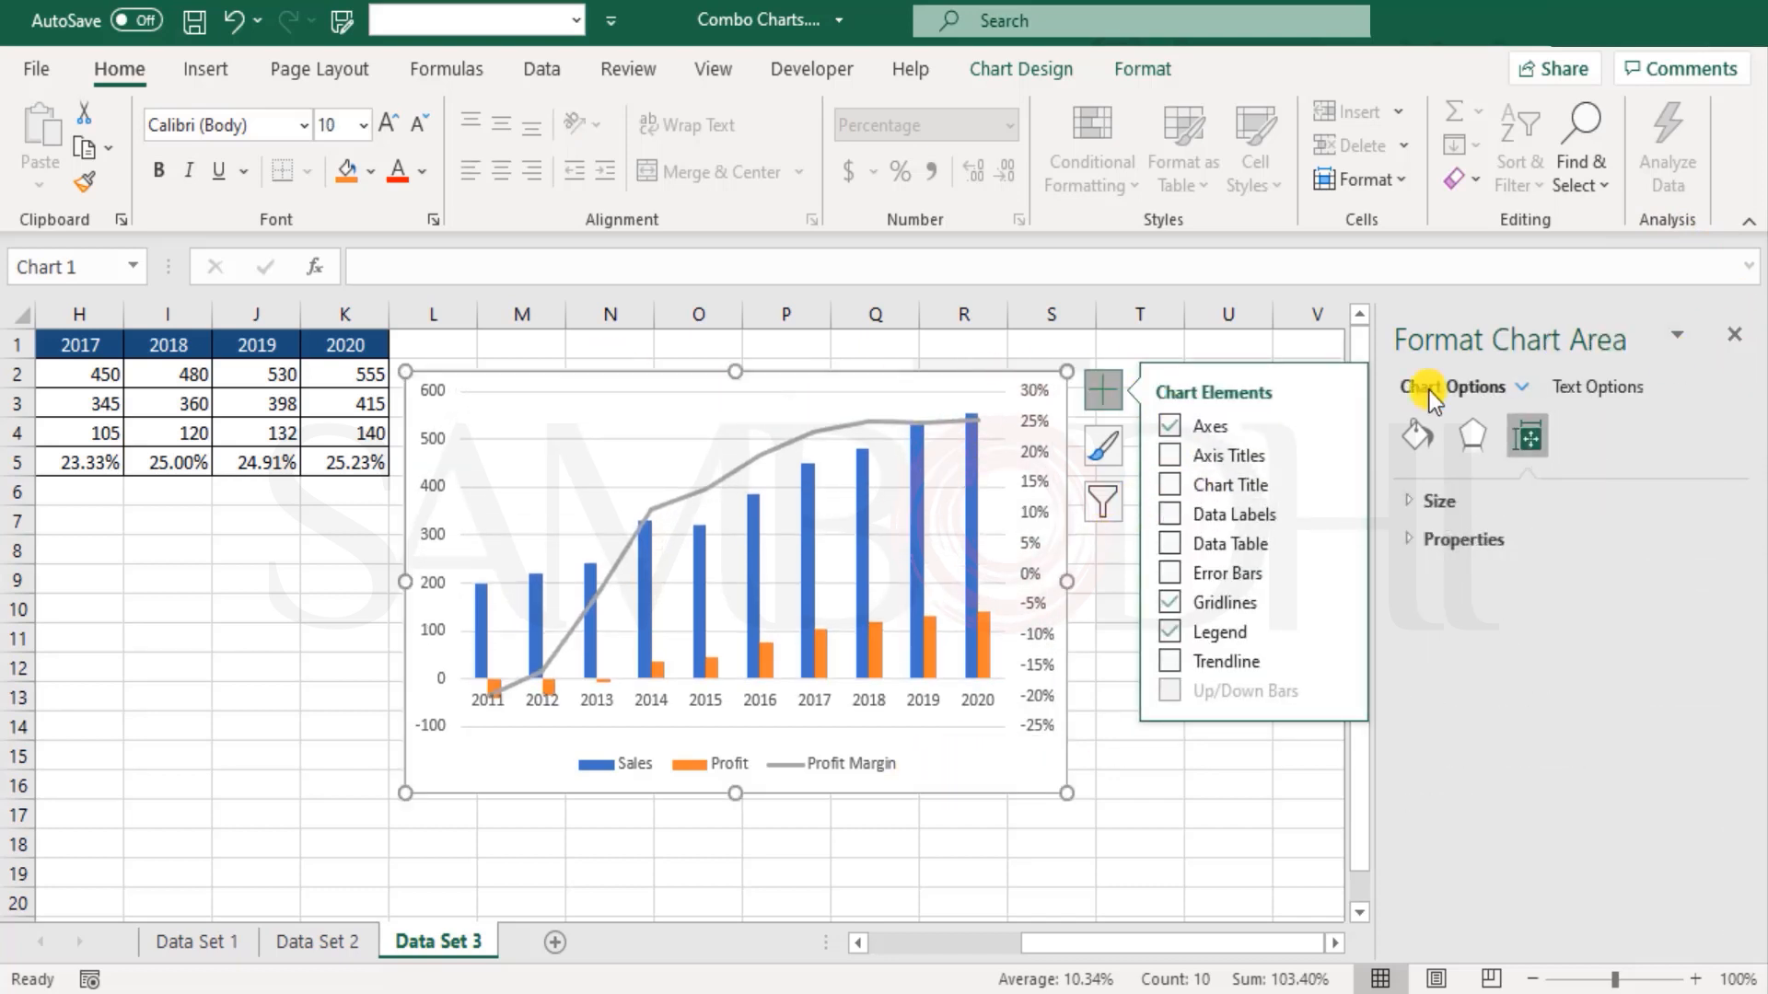
click(1729, 334)
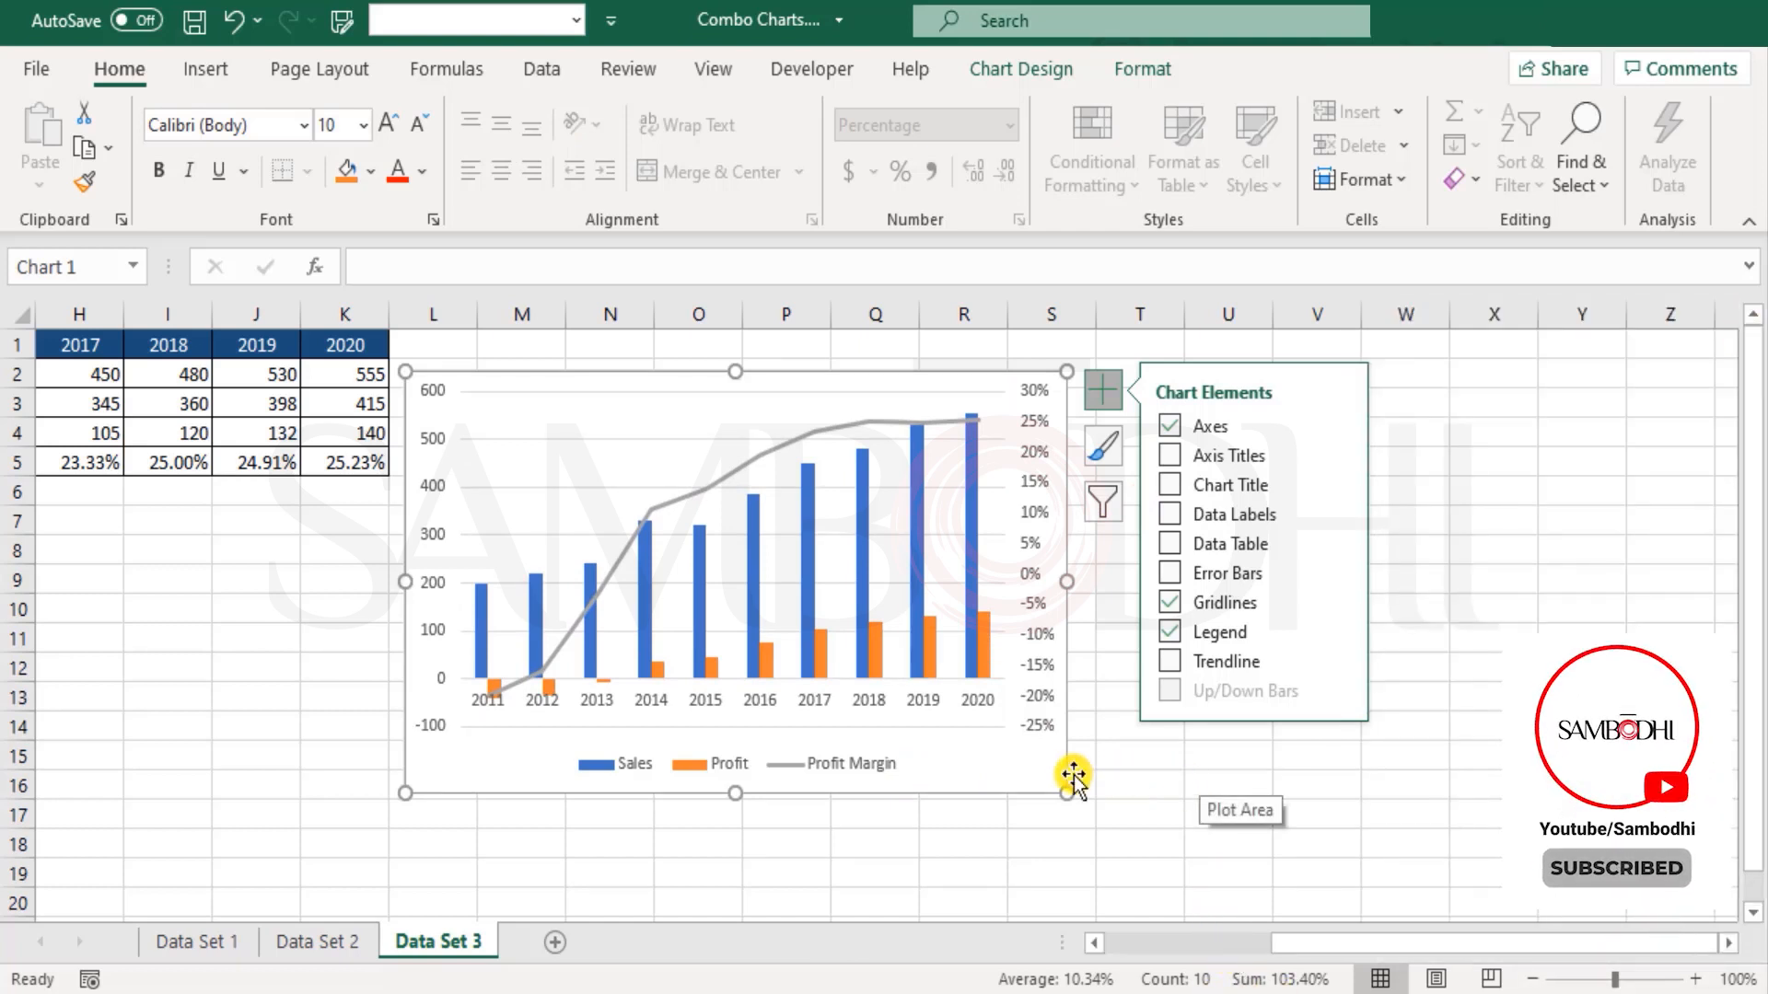
Step: Open the label settings of the chart's horizontal category axis
click(578, 703)
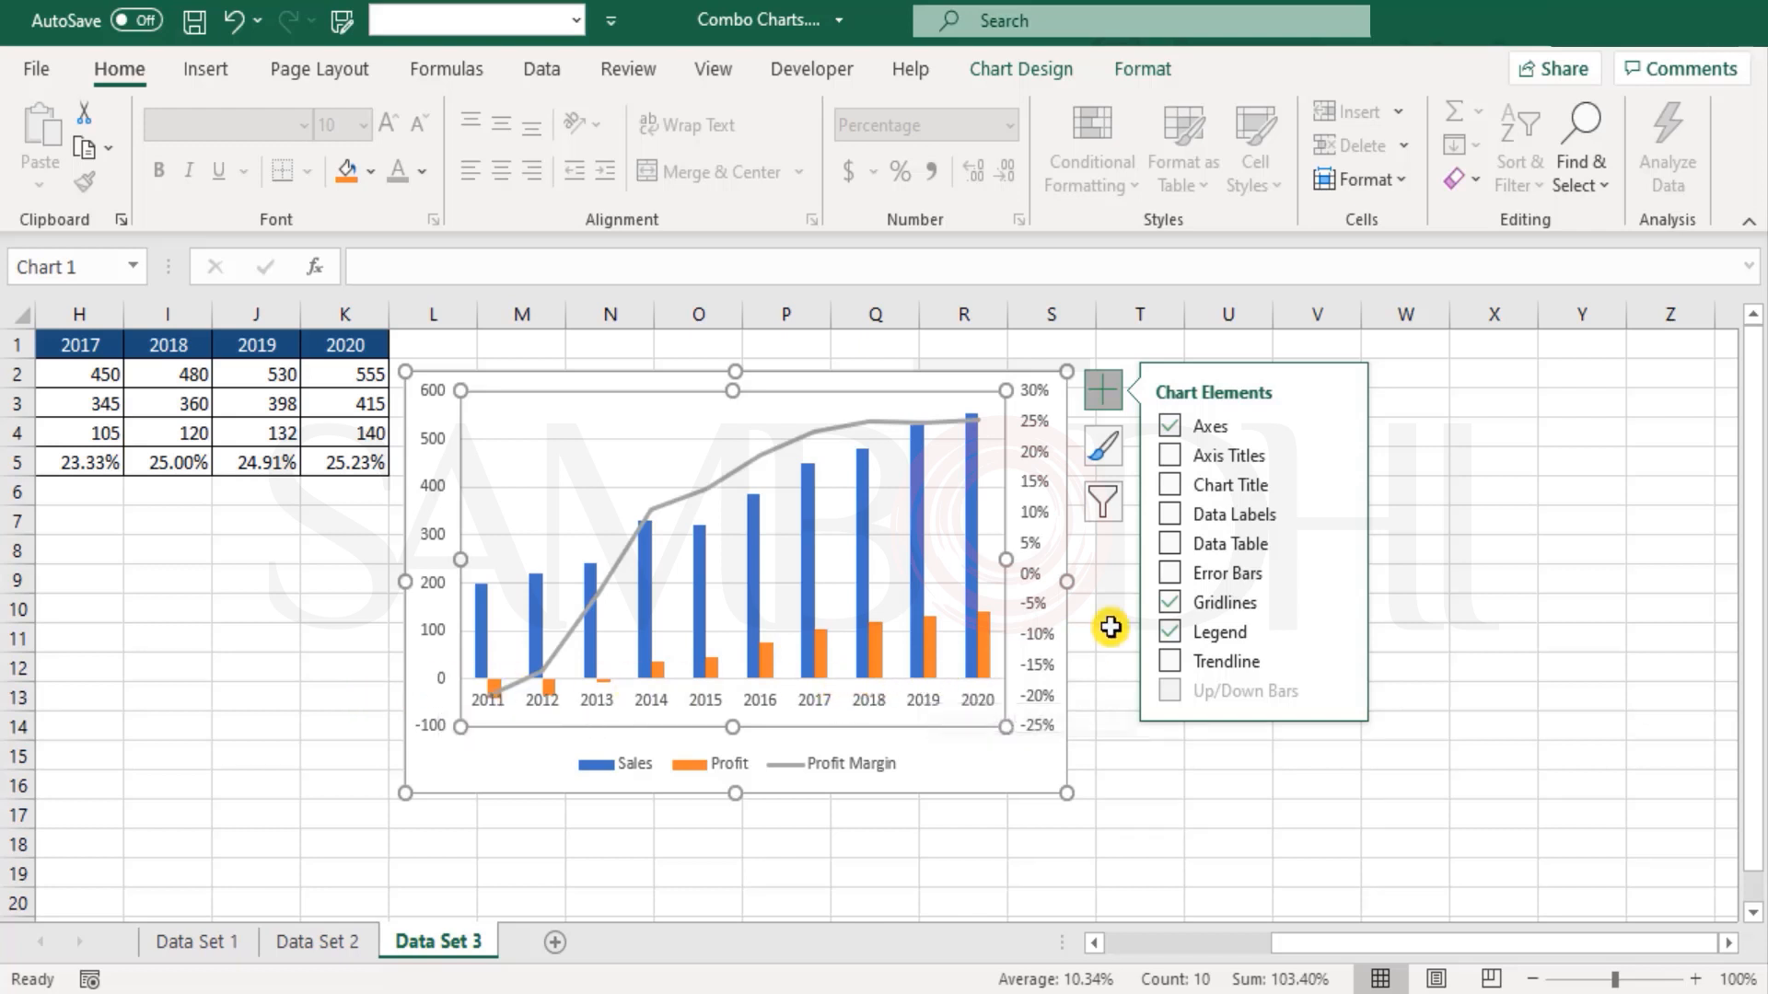
right_click(966, 765)
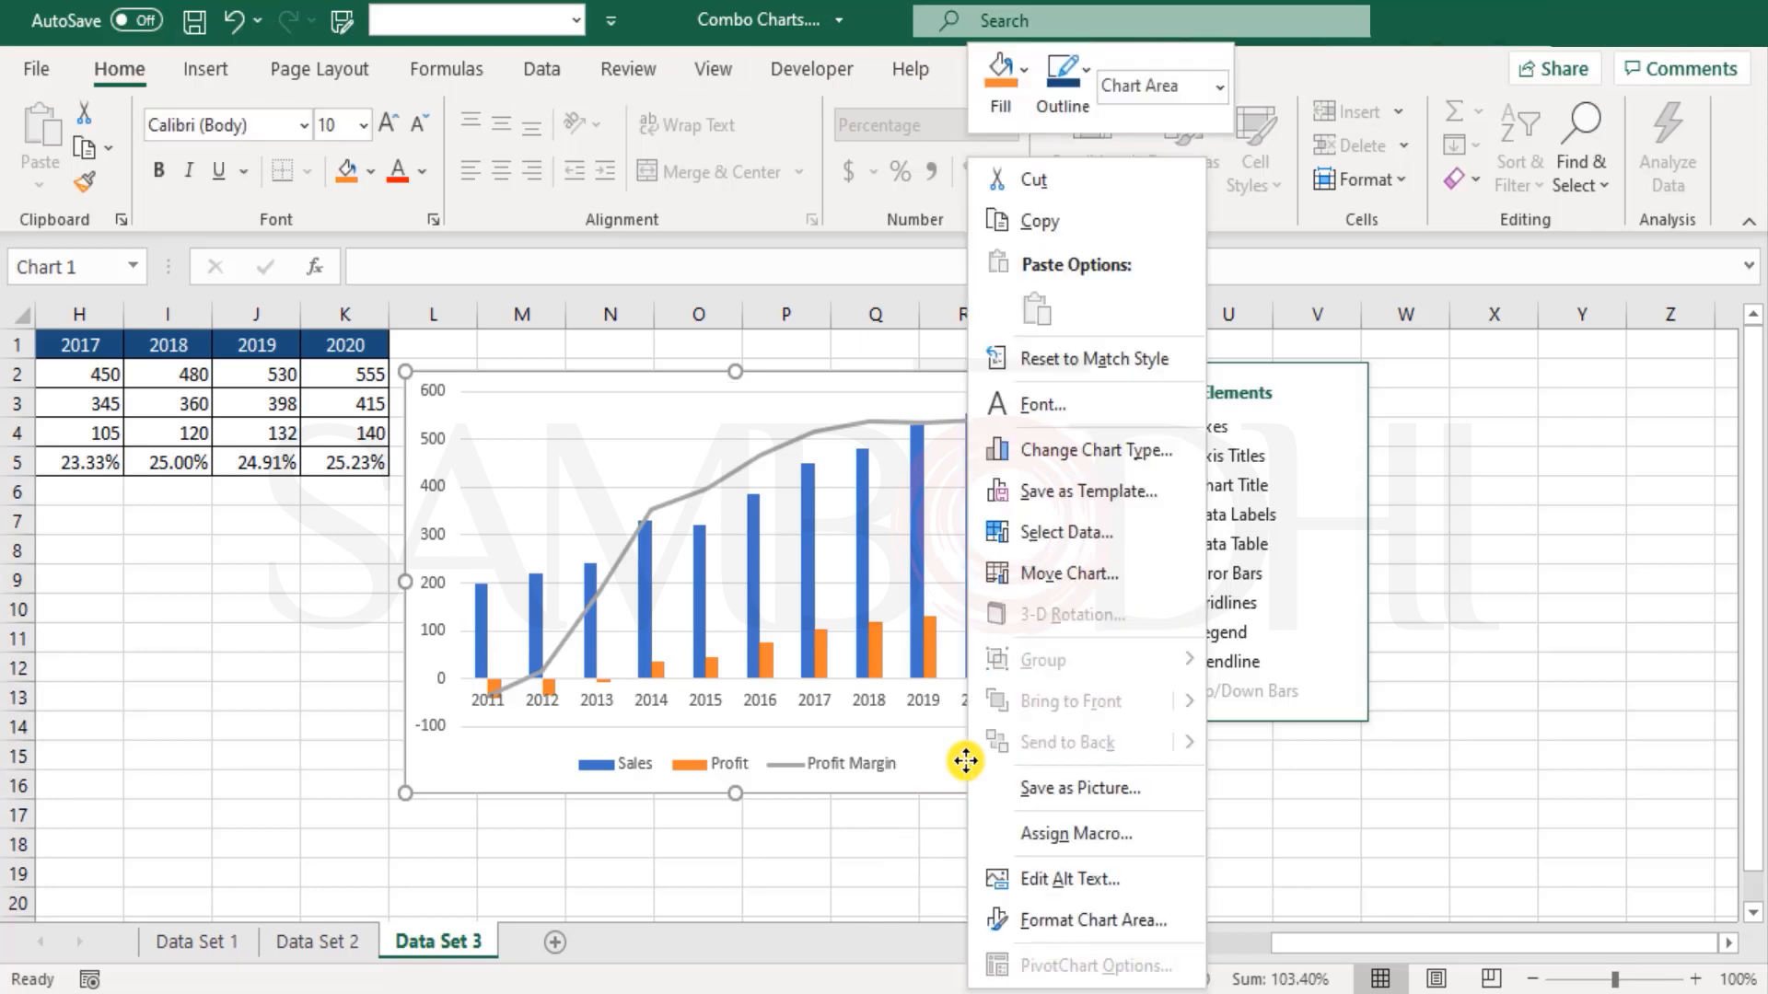
click(1095, 910)
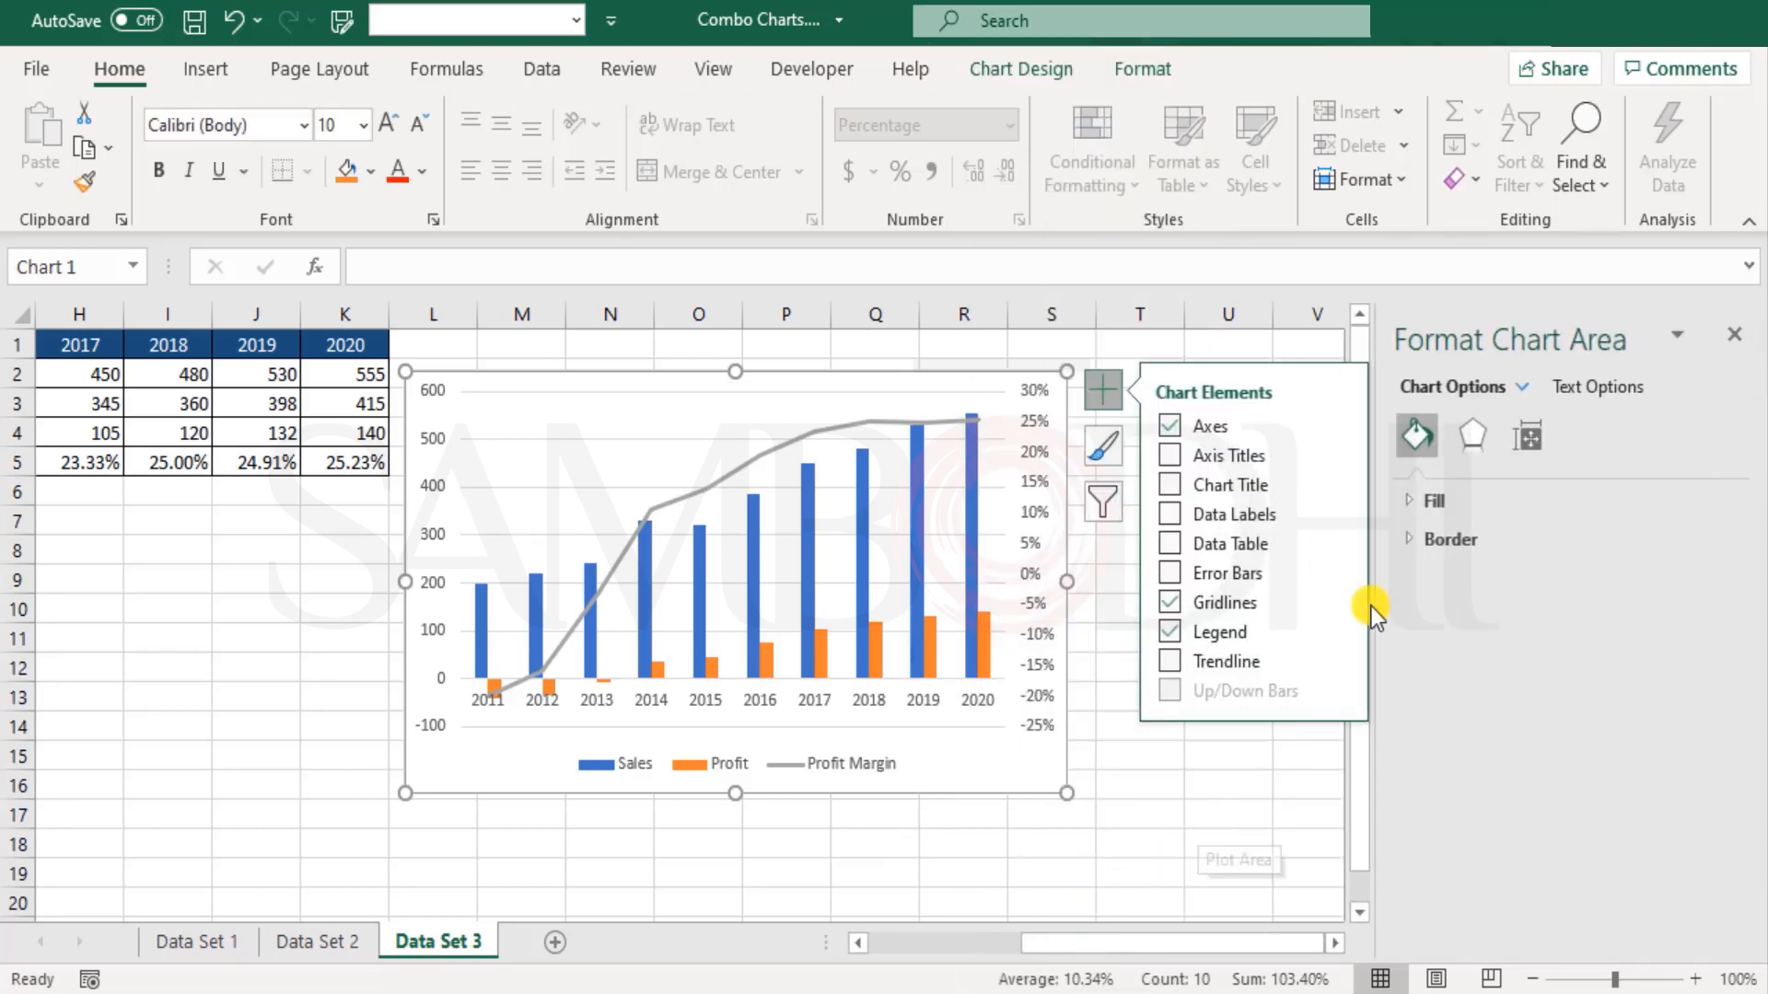
click(1521, 383)
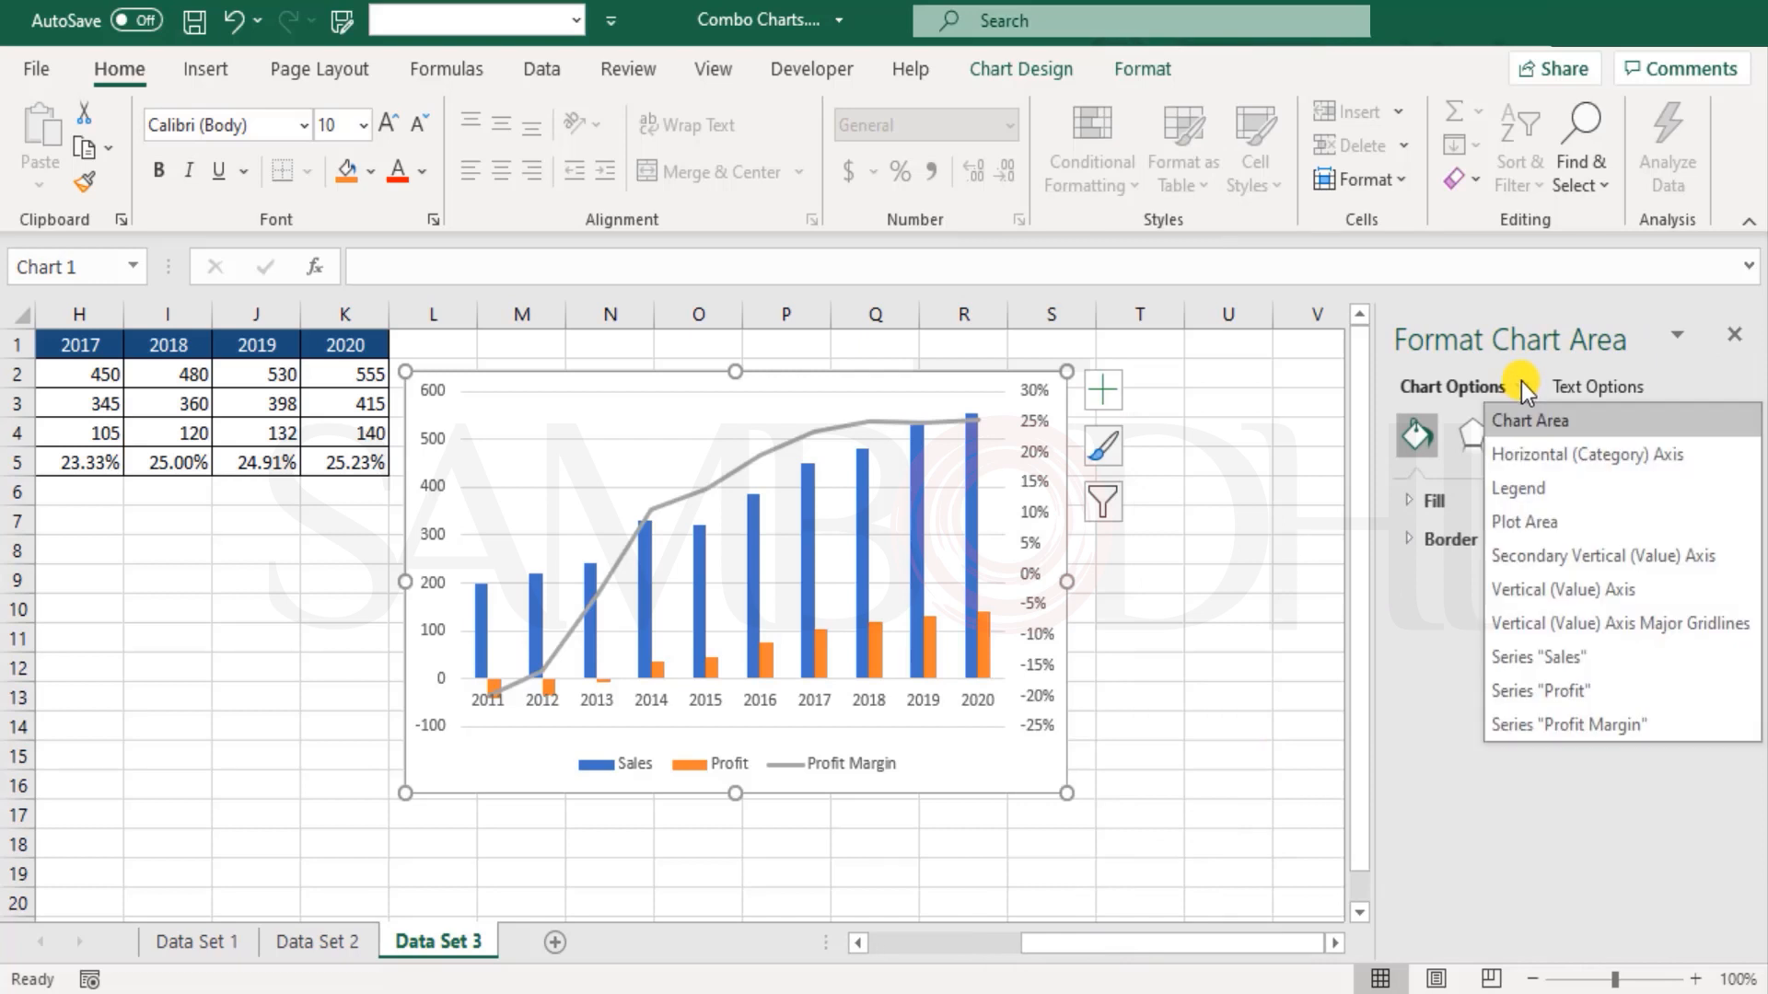
click(1565, 456)
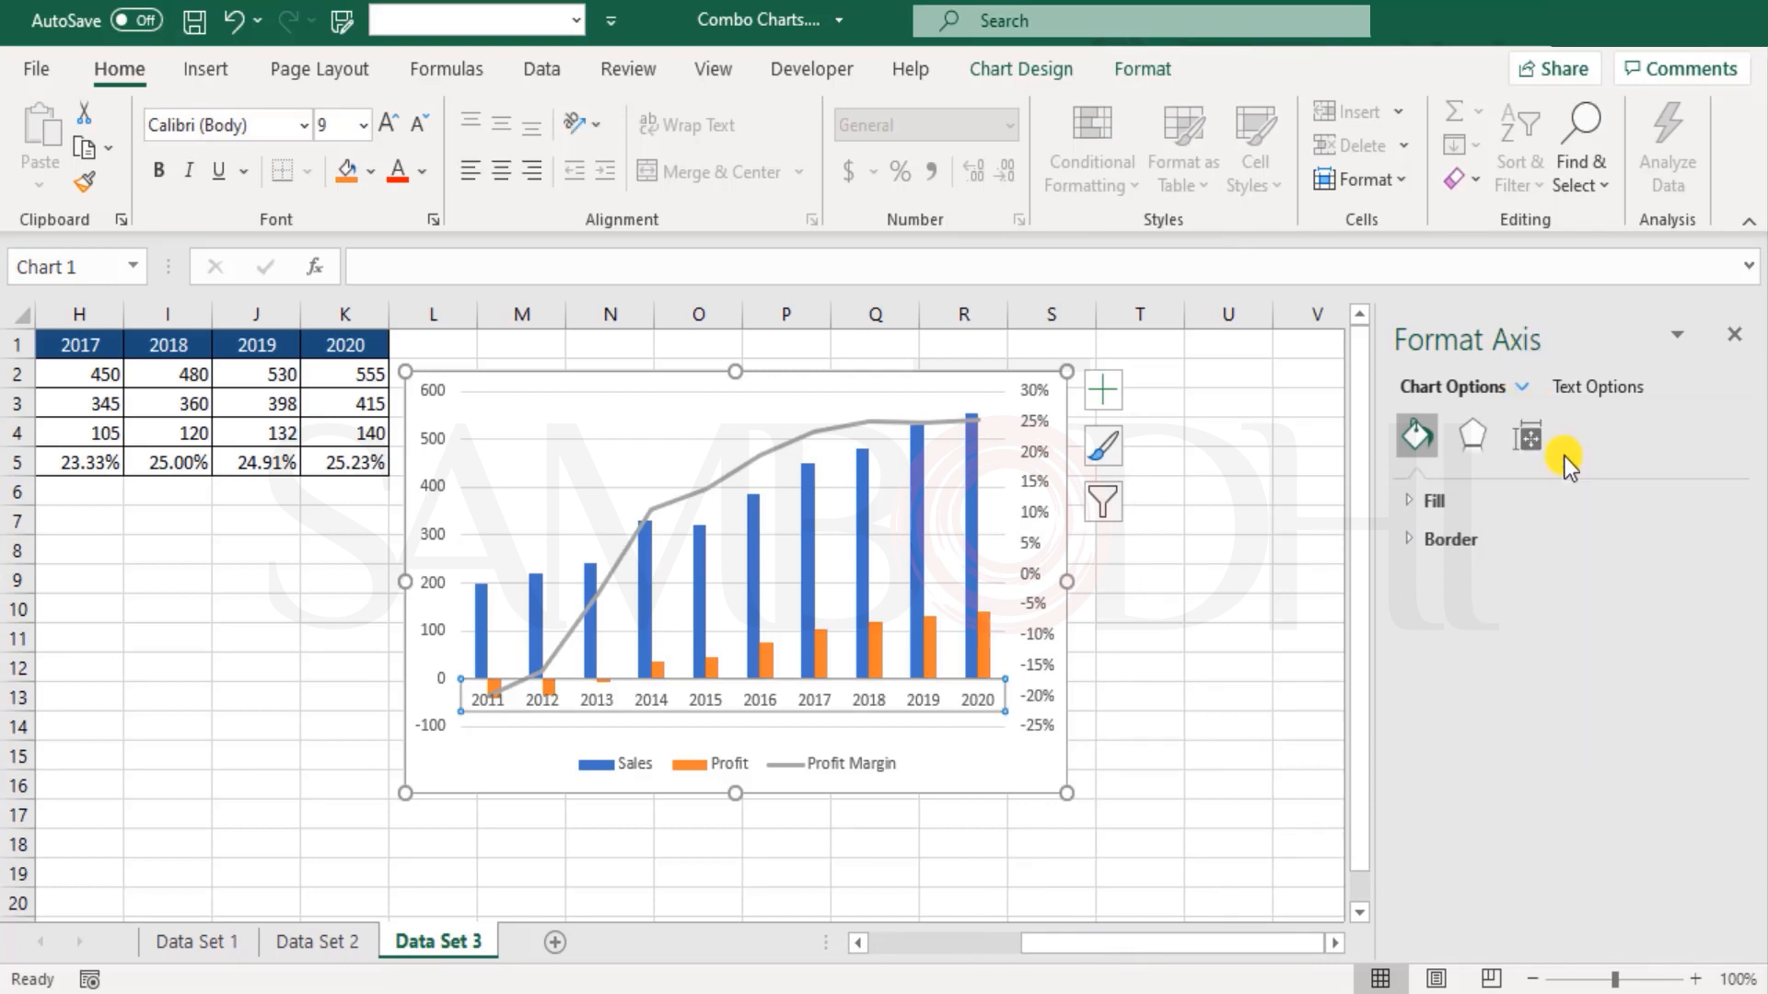
click(1529, 438)
click(1586, 440)
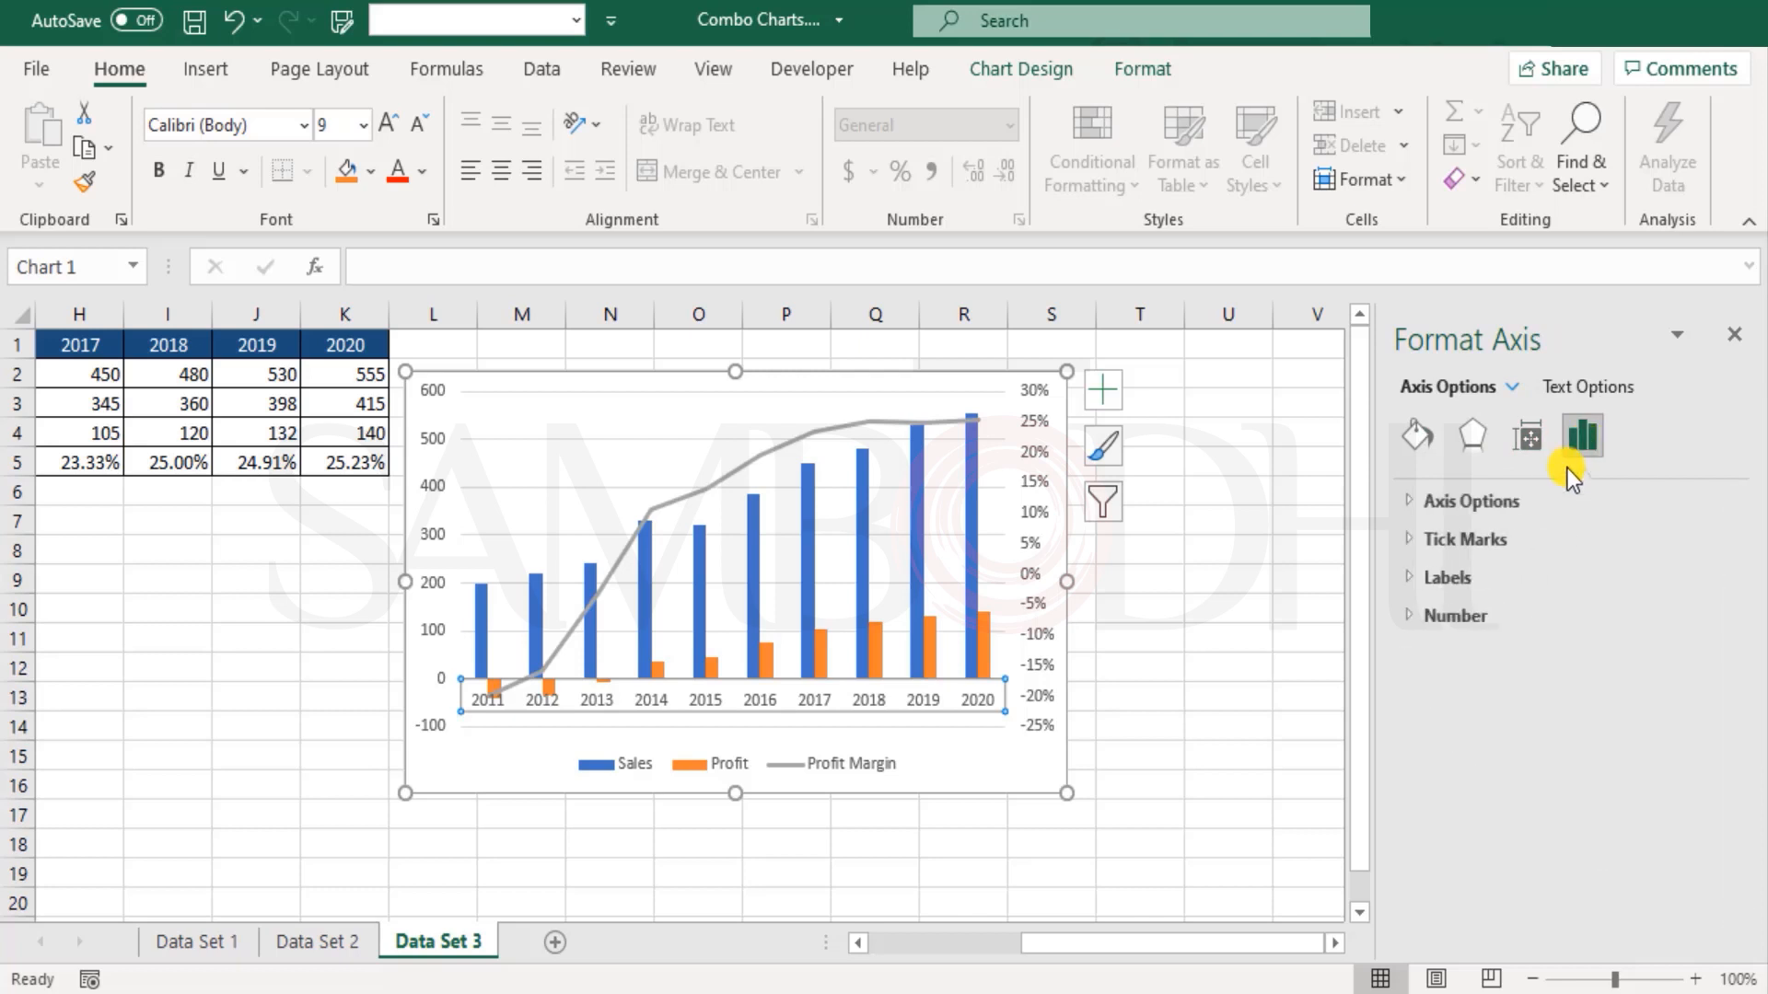
click(1412, 577)
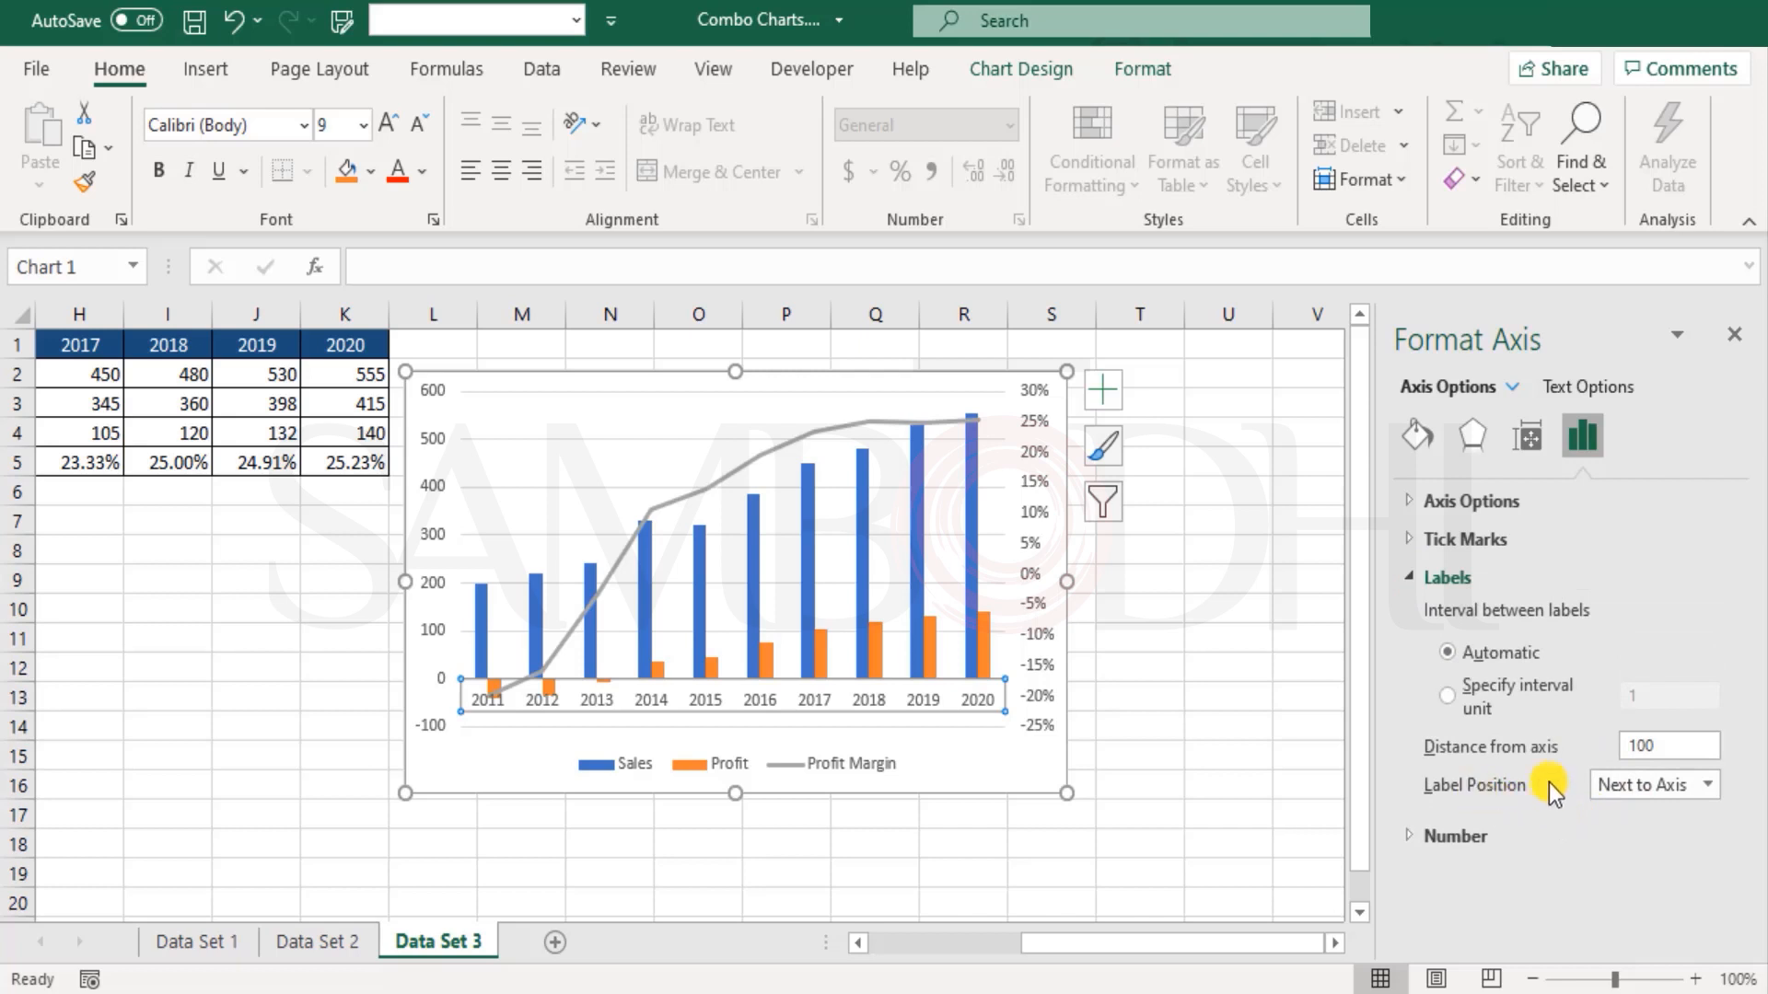
Step: Try the High label position on the horizontal axis, settle on Low, and close the formatting pane
click(1660, 782)
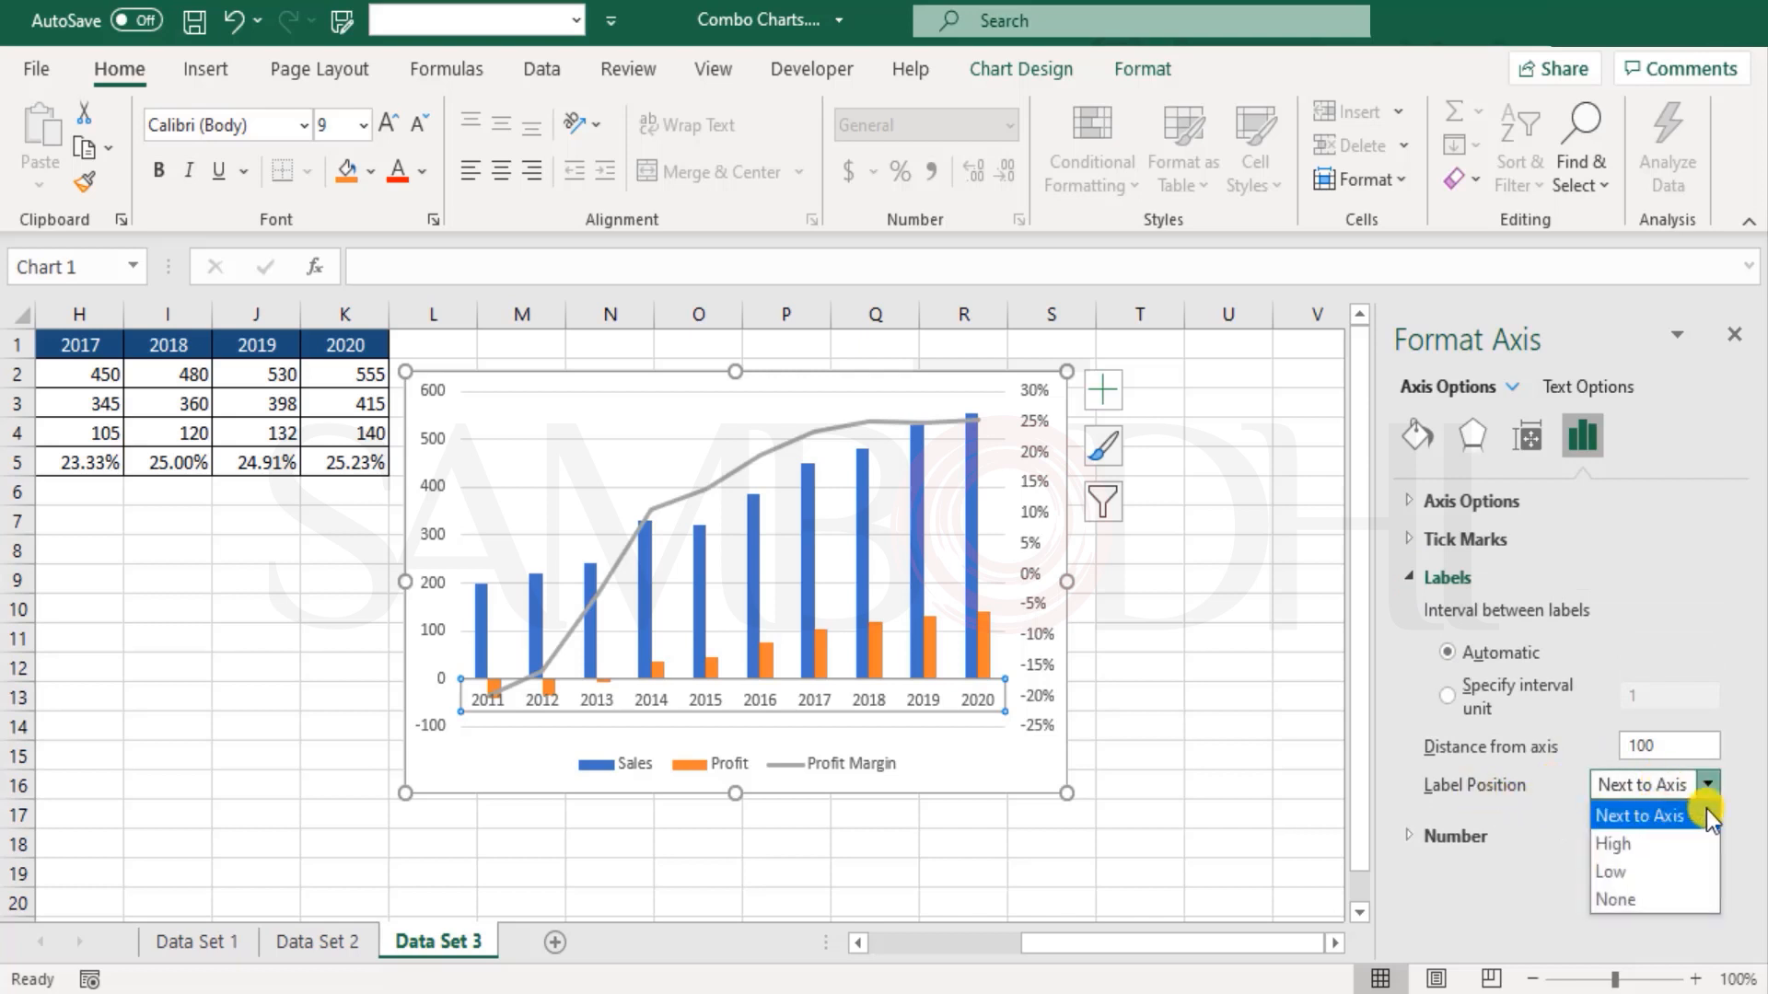
click(1626, 847)
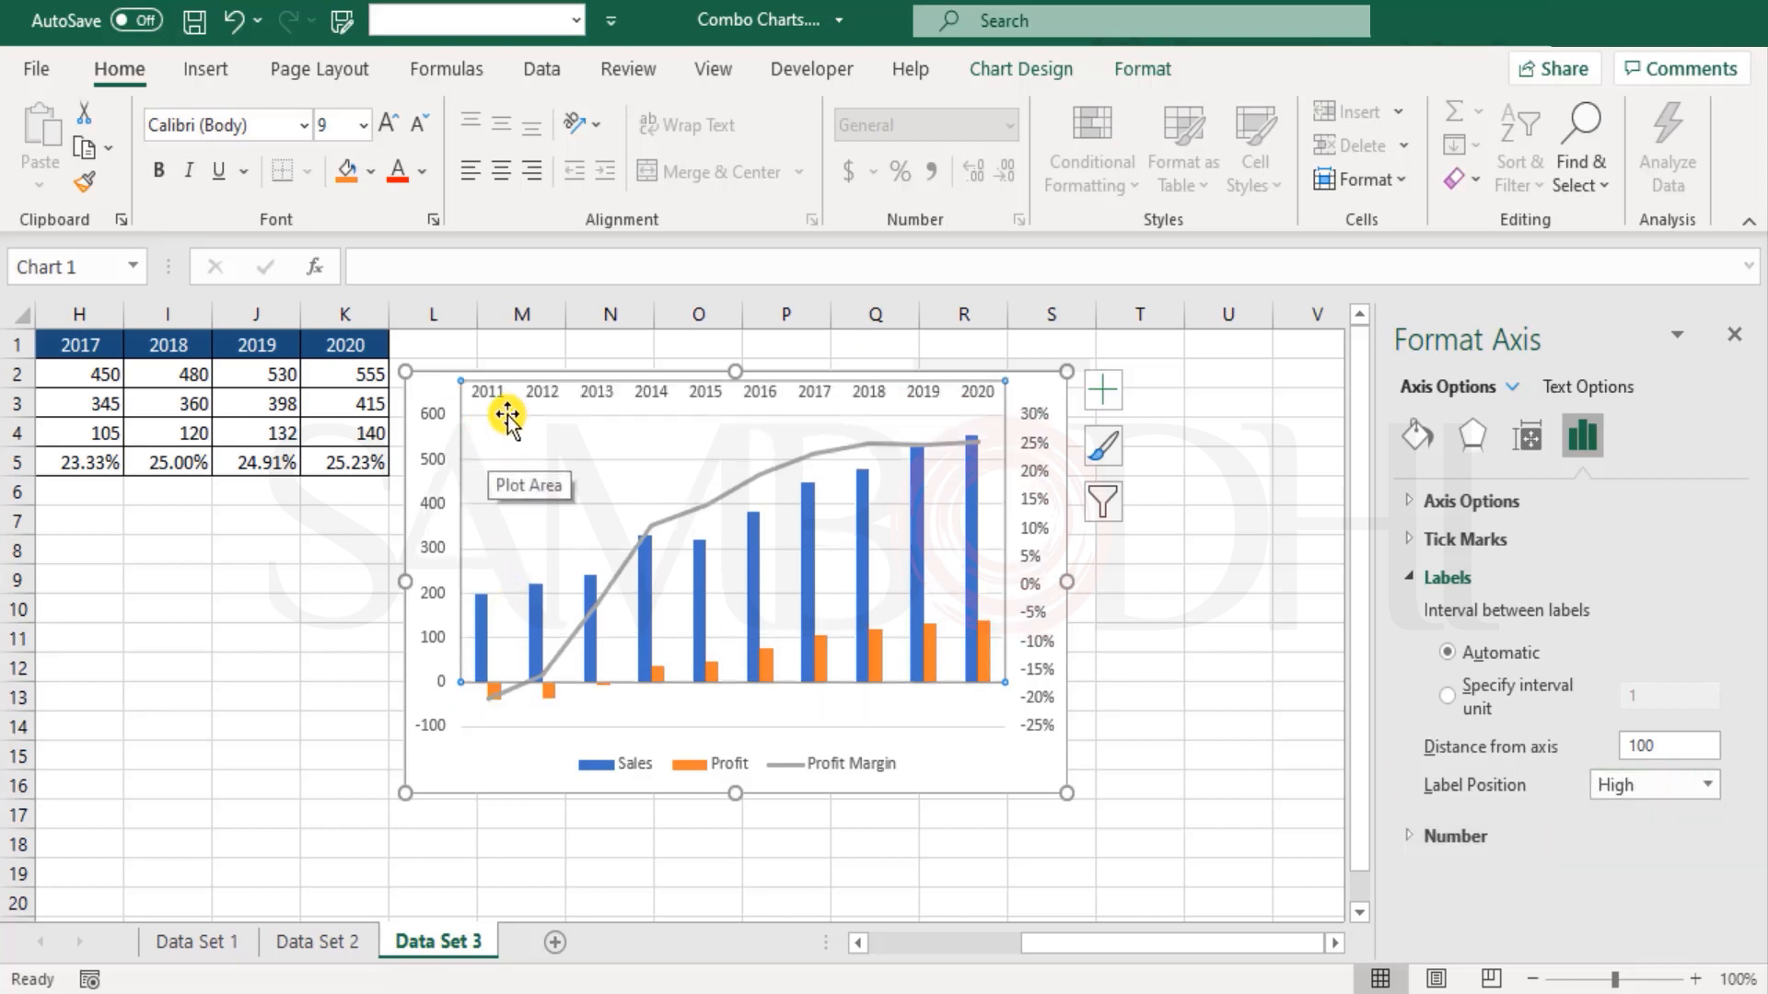
click(1694, 782)
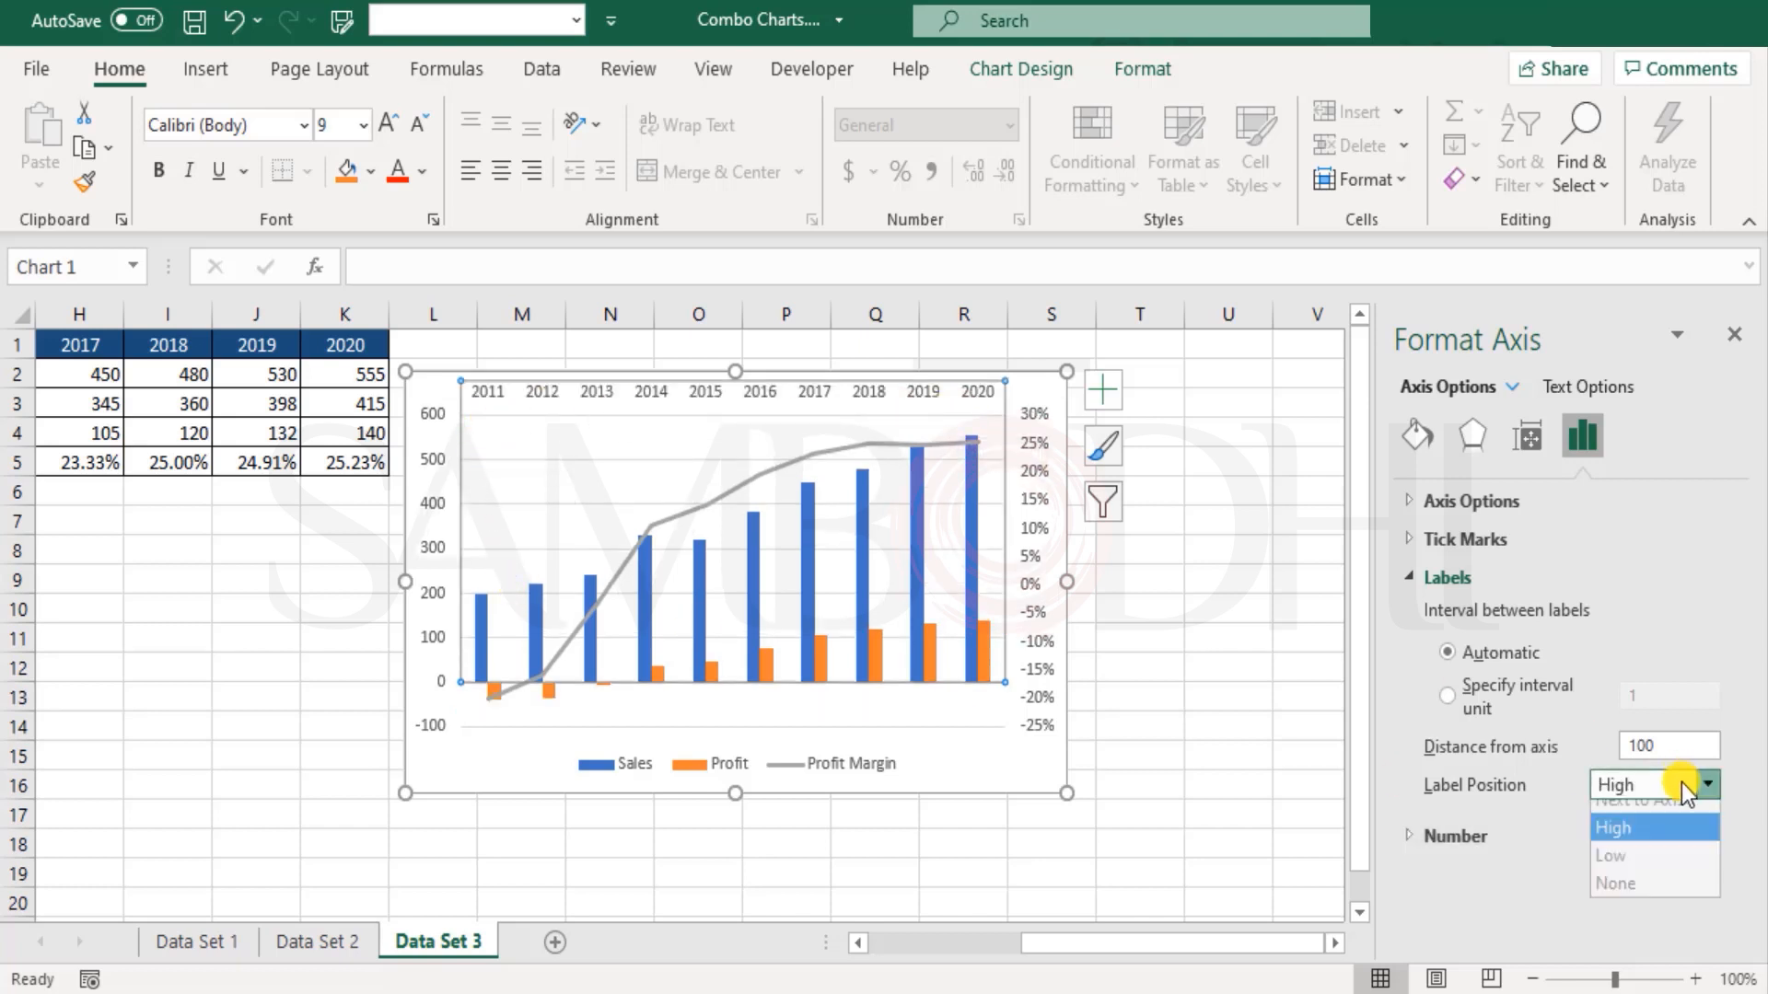
click(1620, 872)
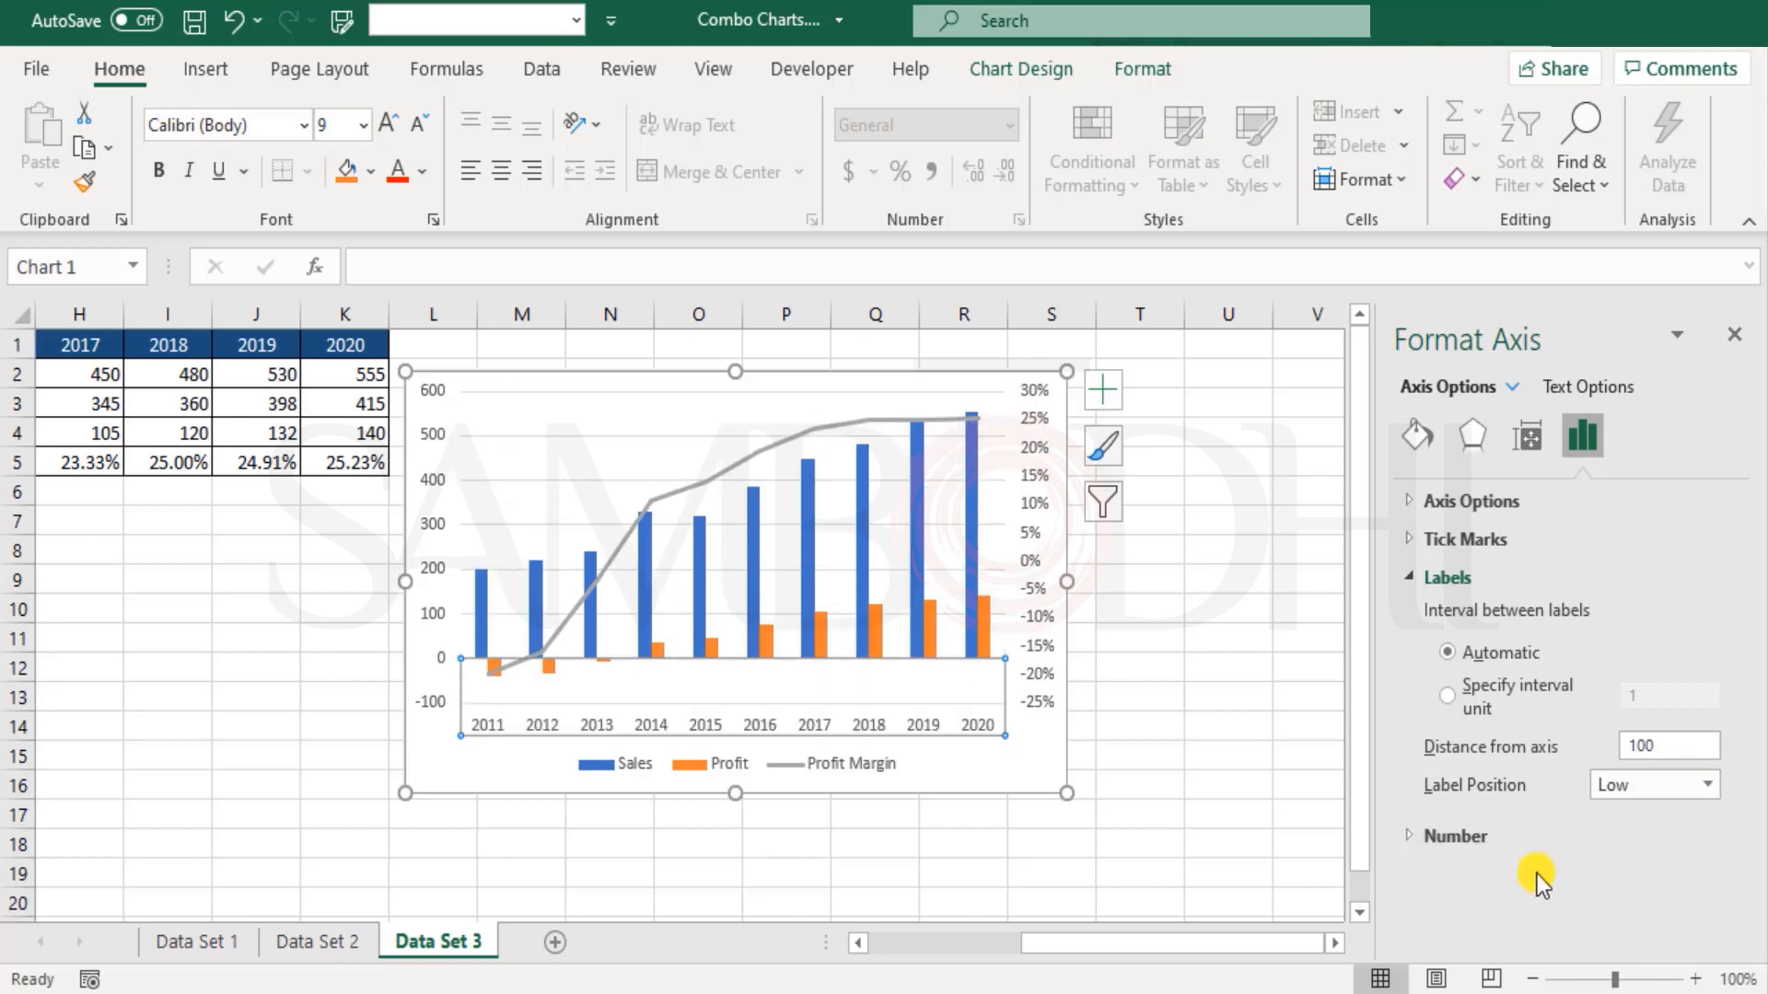
click(506, 783)
click(1114, 901)
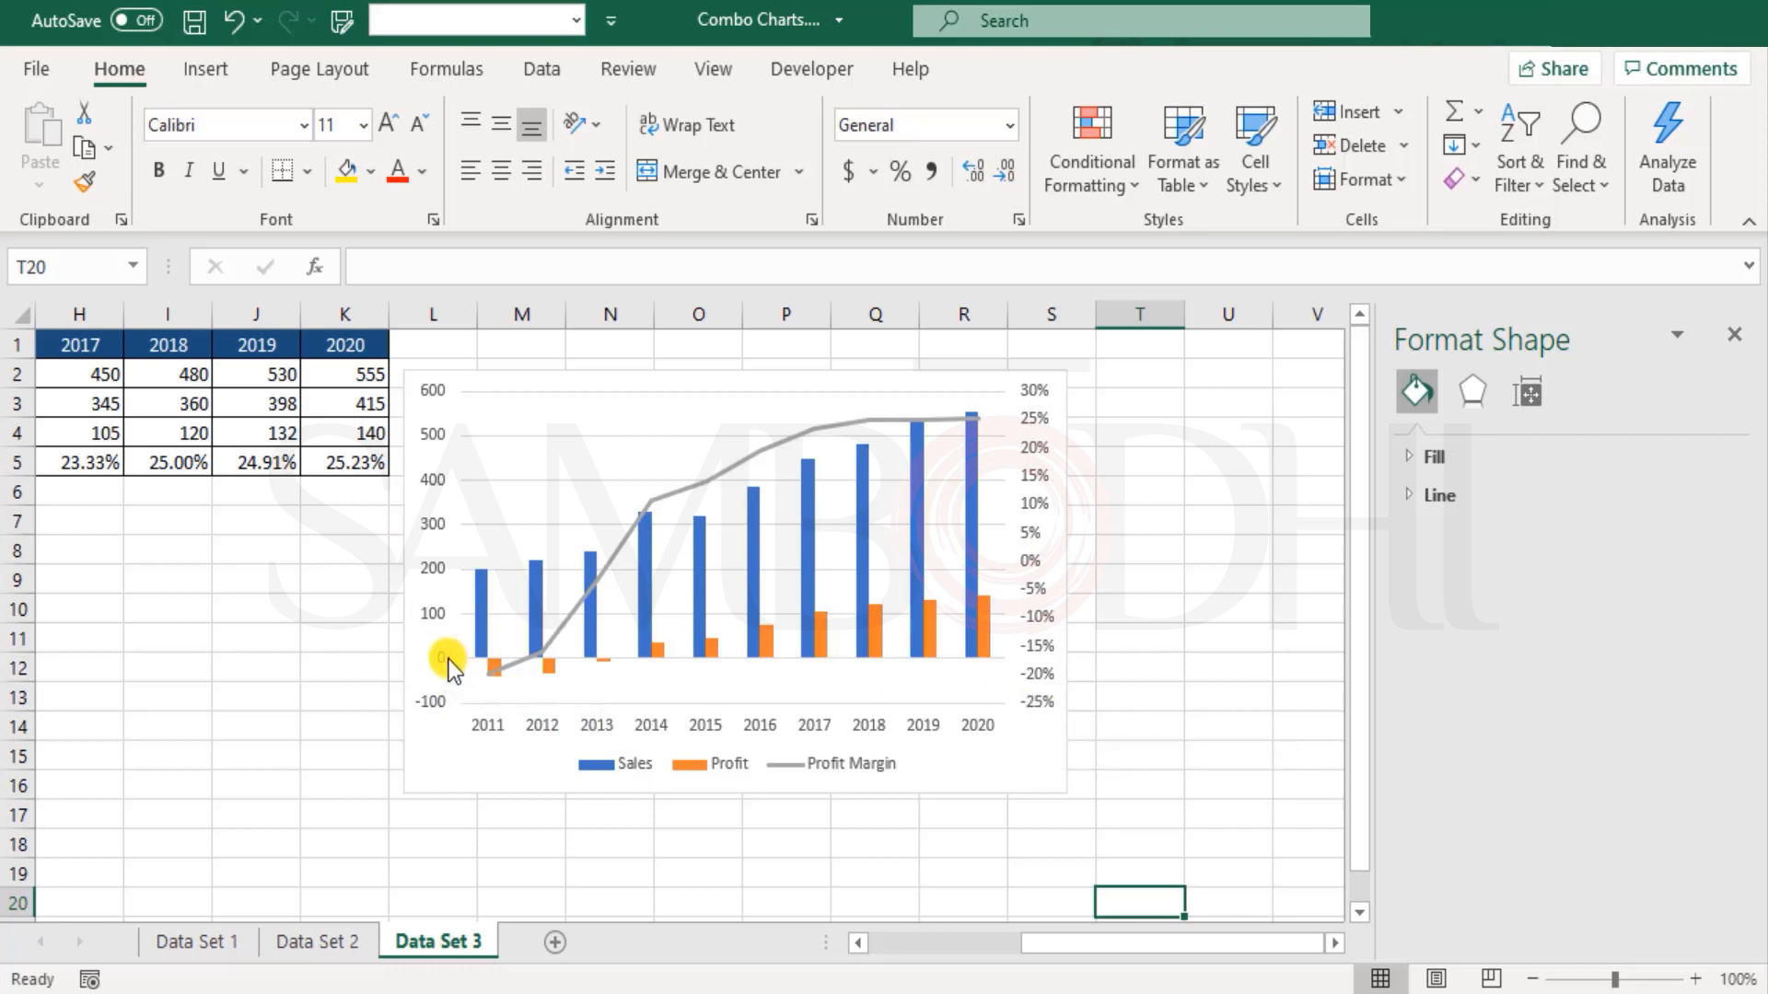
scroll(450, 660, left, 5)
click(1734, 335)
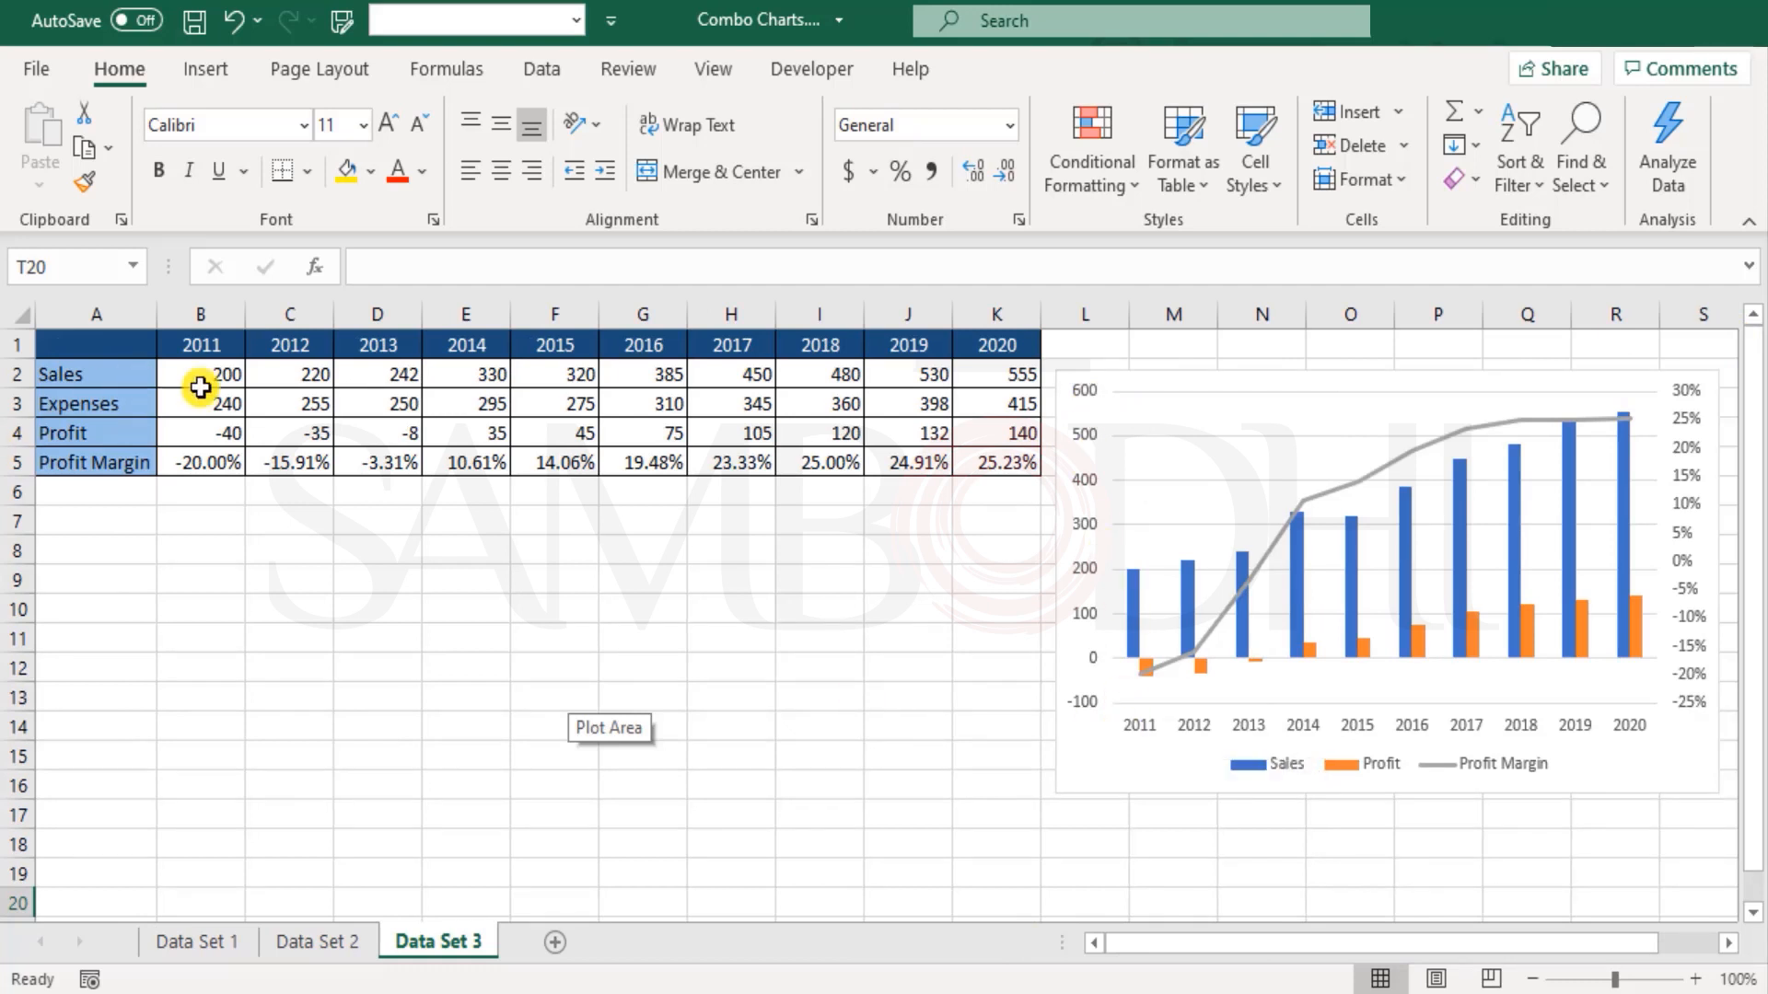
Step: Examine the 2011 Profit and Sales values in B4 and B2 against the chart
click(206, 431)
click(210, 371)
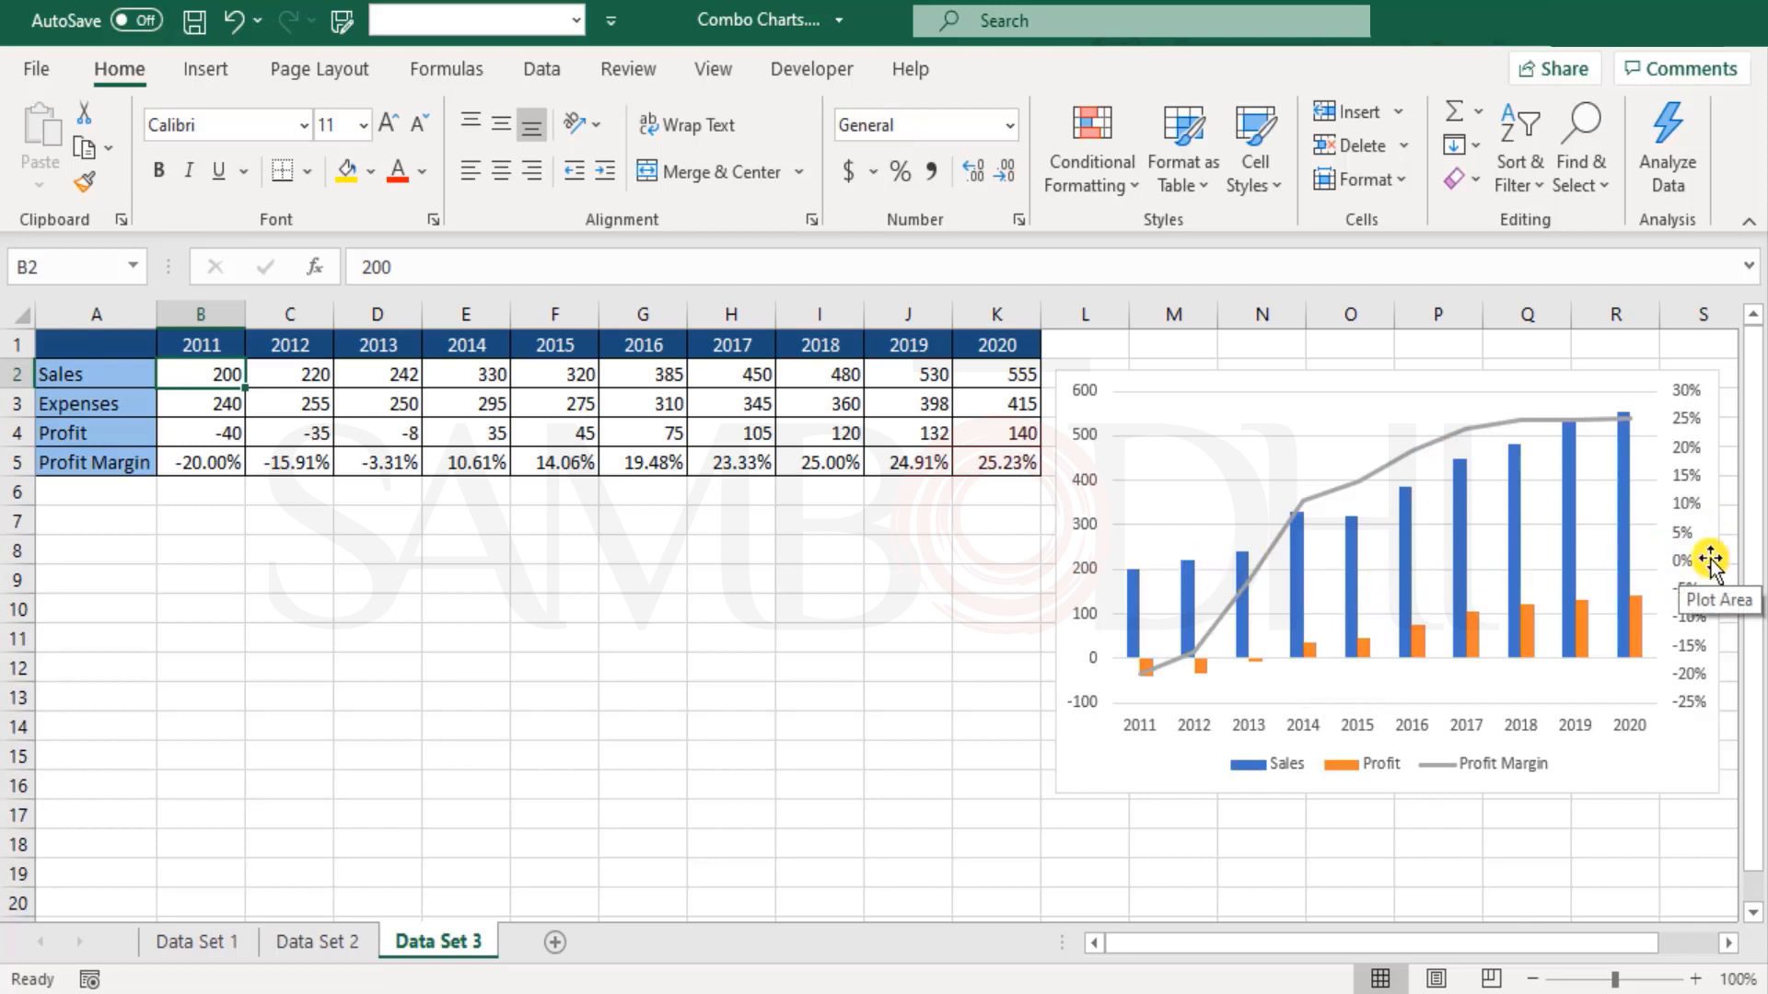
click(690, 519)
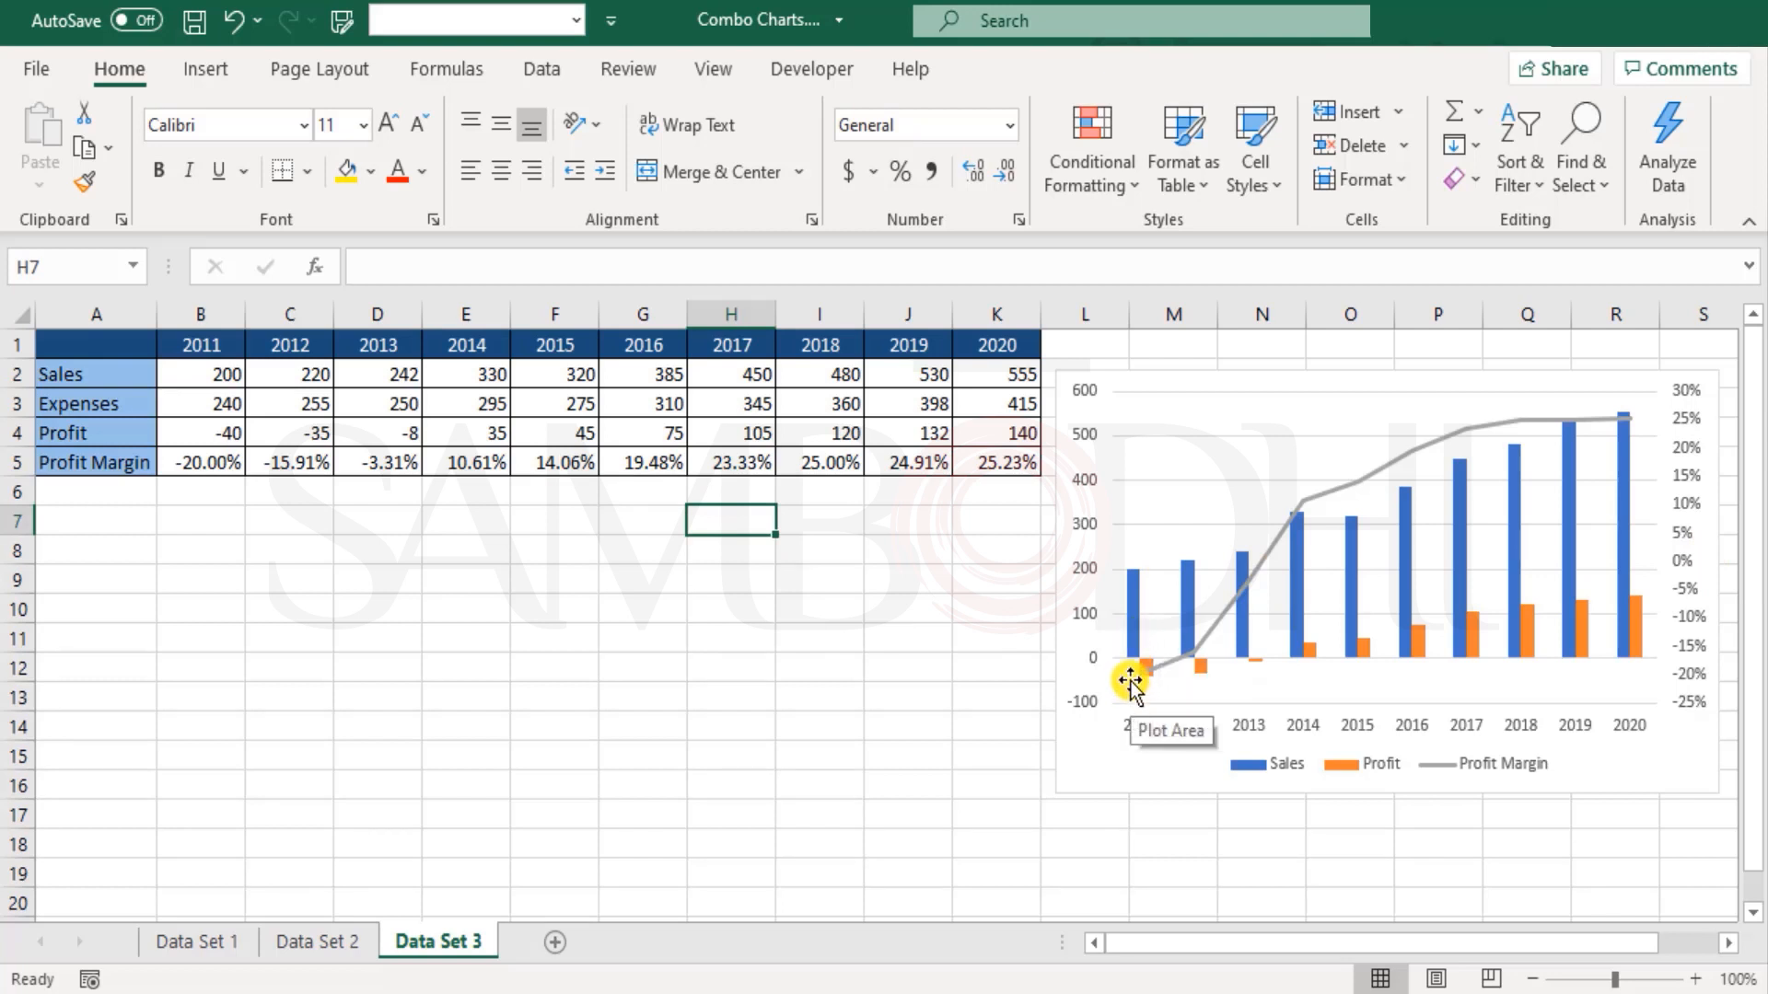
Step: Insert a Clustered Column - Line on Secondary Axis chart from A1:K5 and place it below the data table
scroll(1130, 682, down, 1)
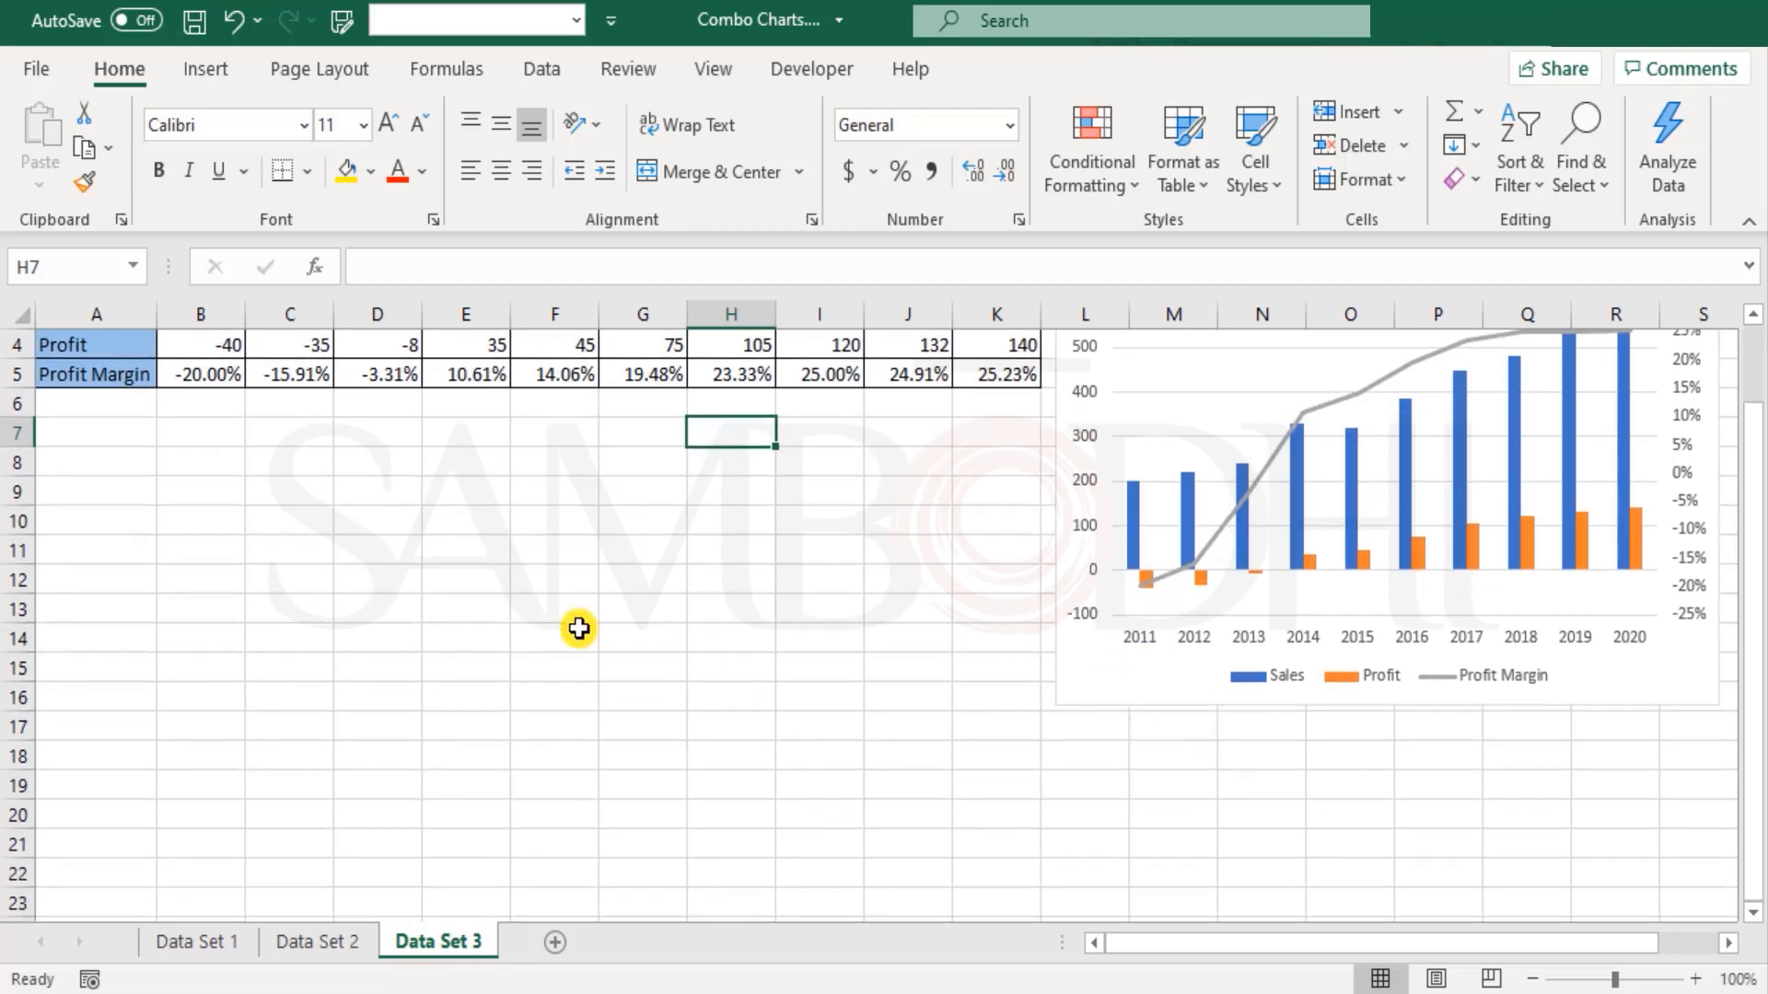
scroll(377, 575, up, 1)
drag(96, 345, 1020, 472)
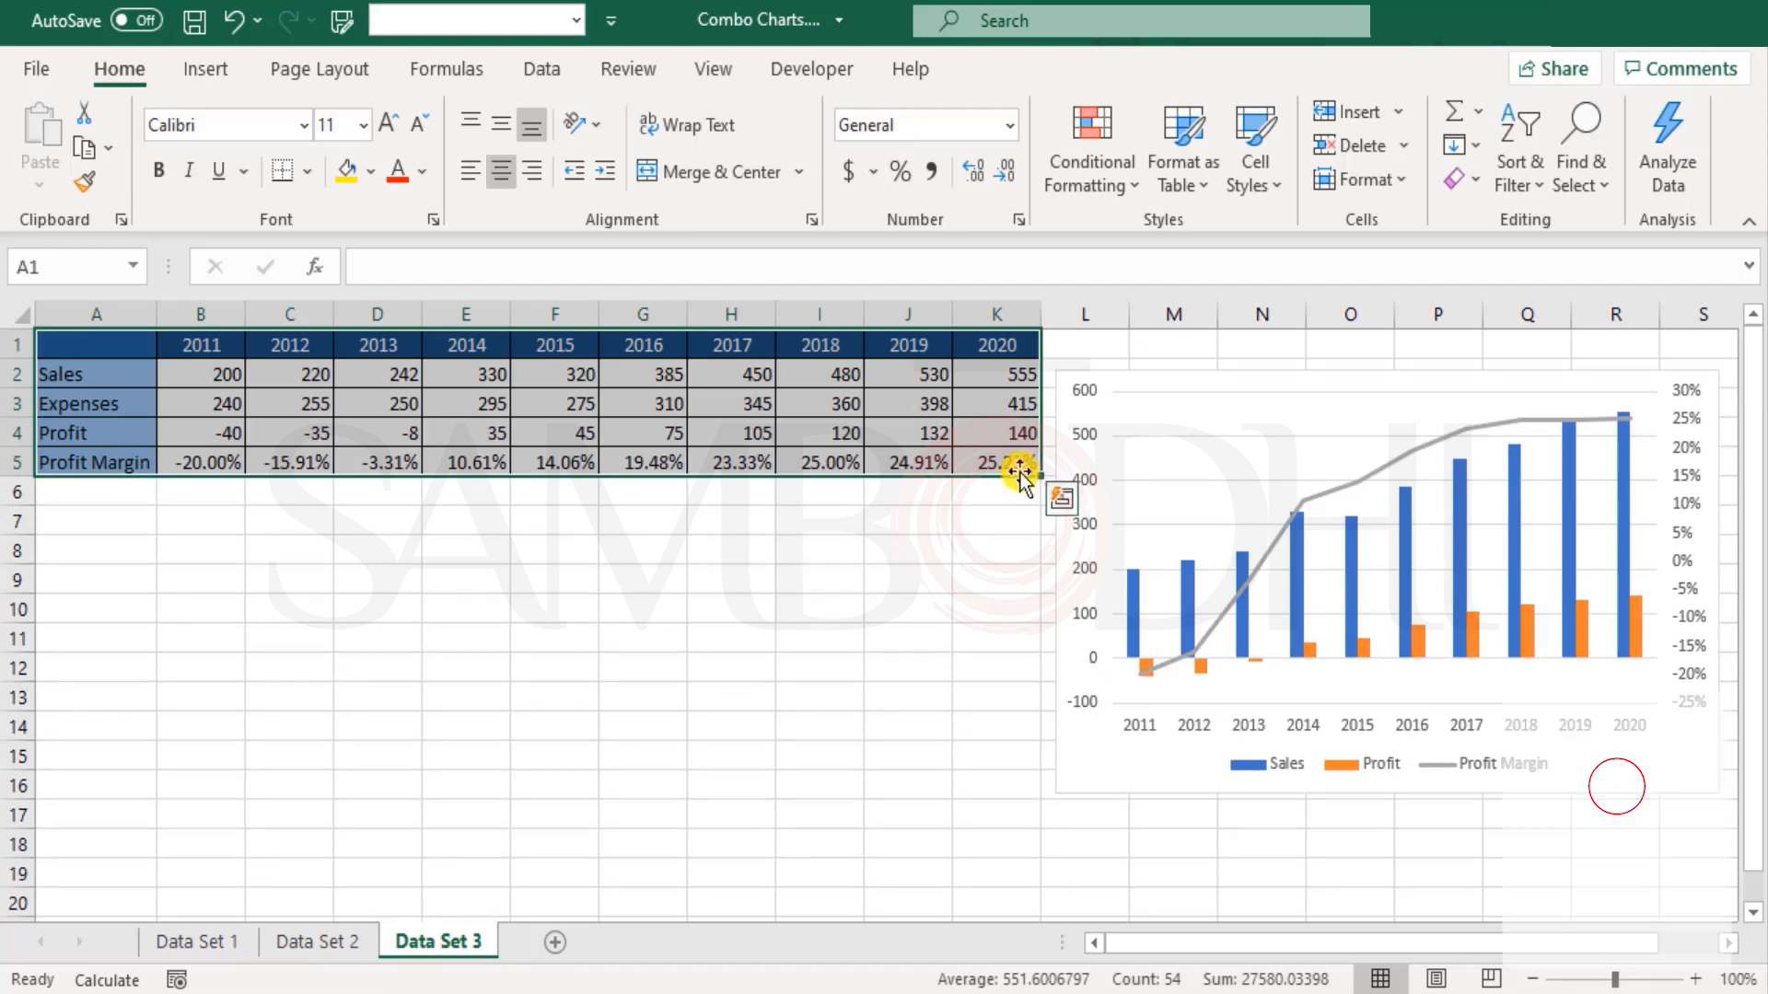
click(234, 71)
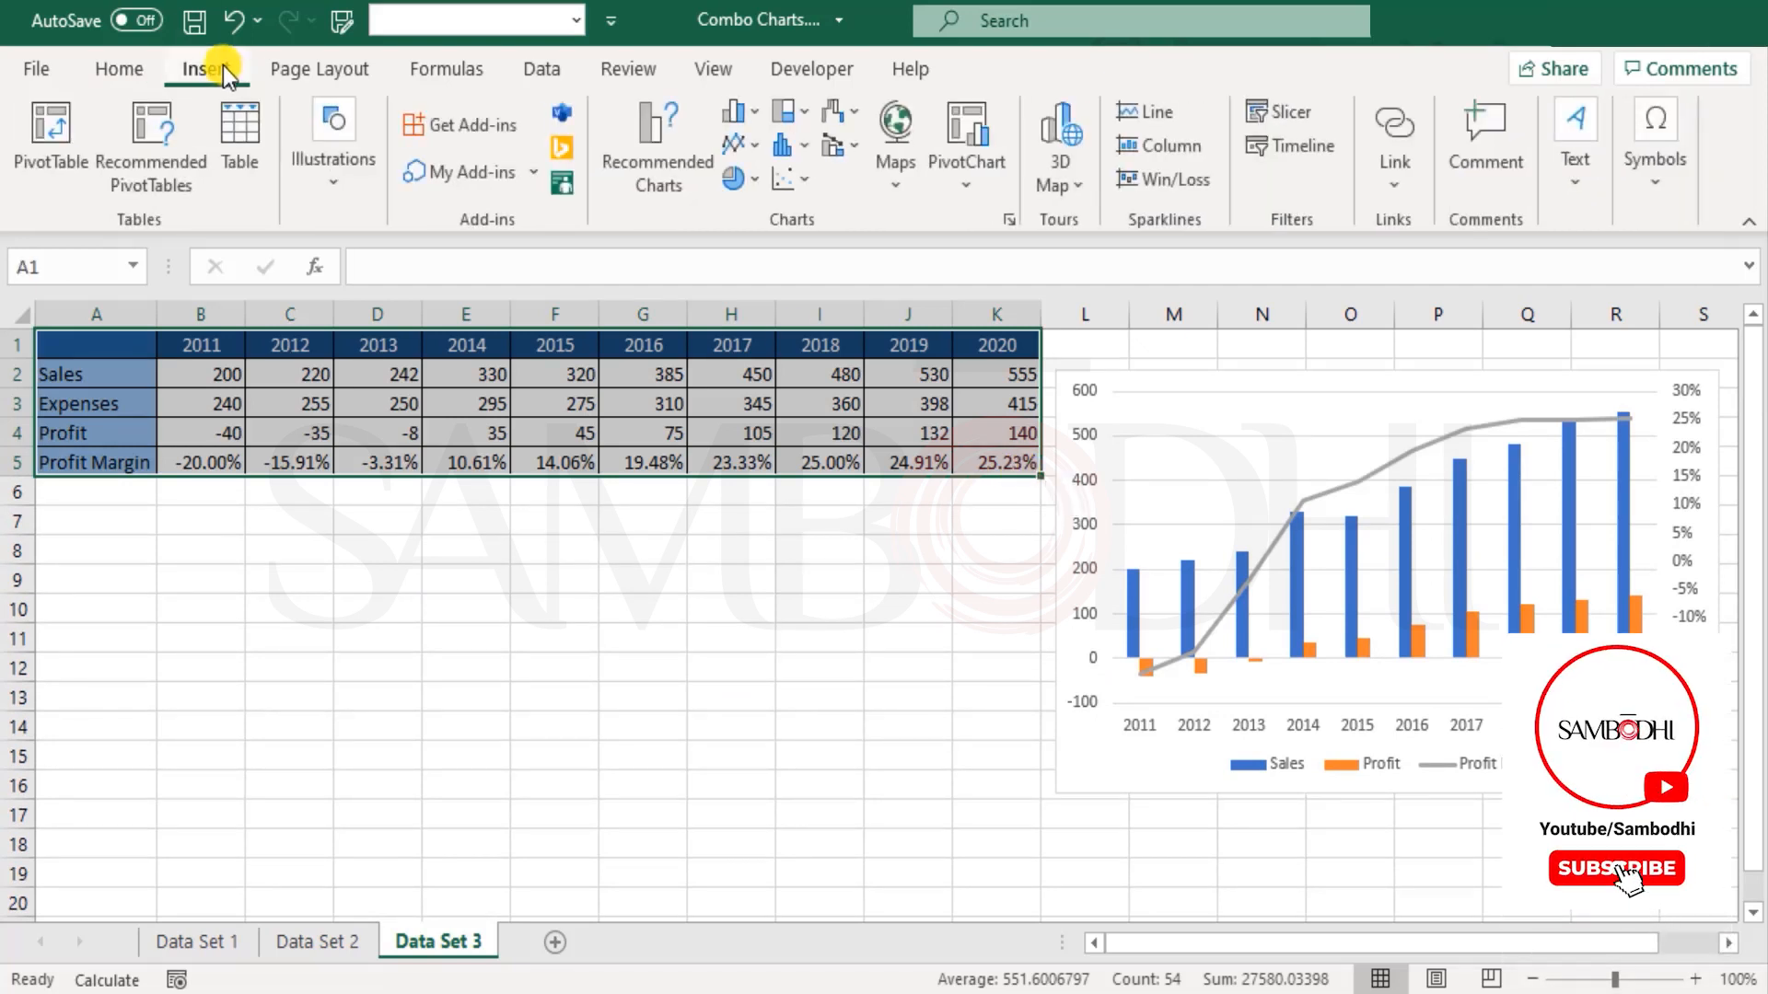
click(836, 145)
click(937, 267)
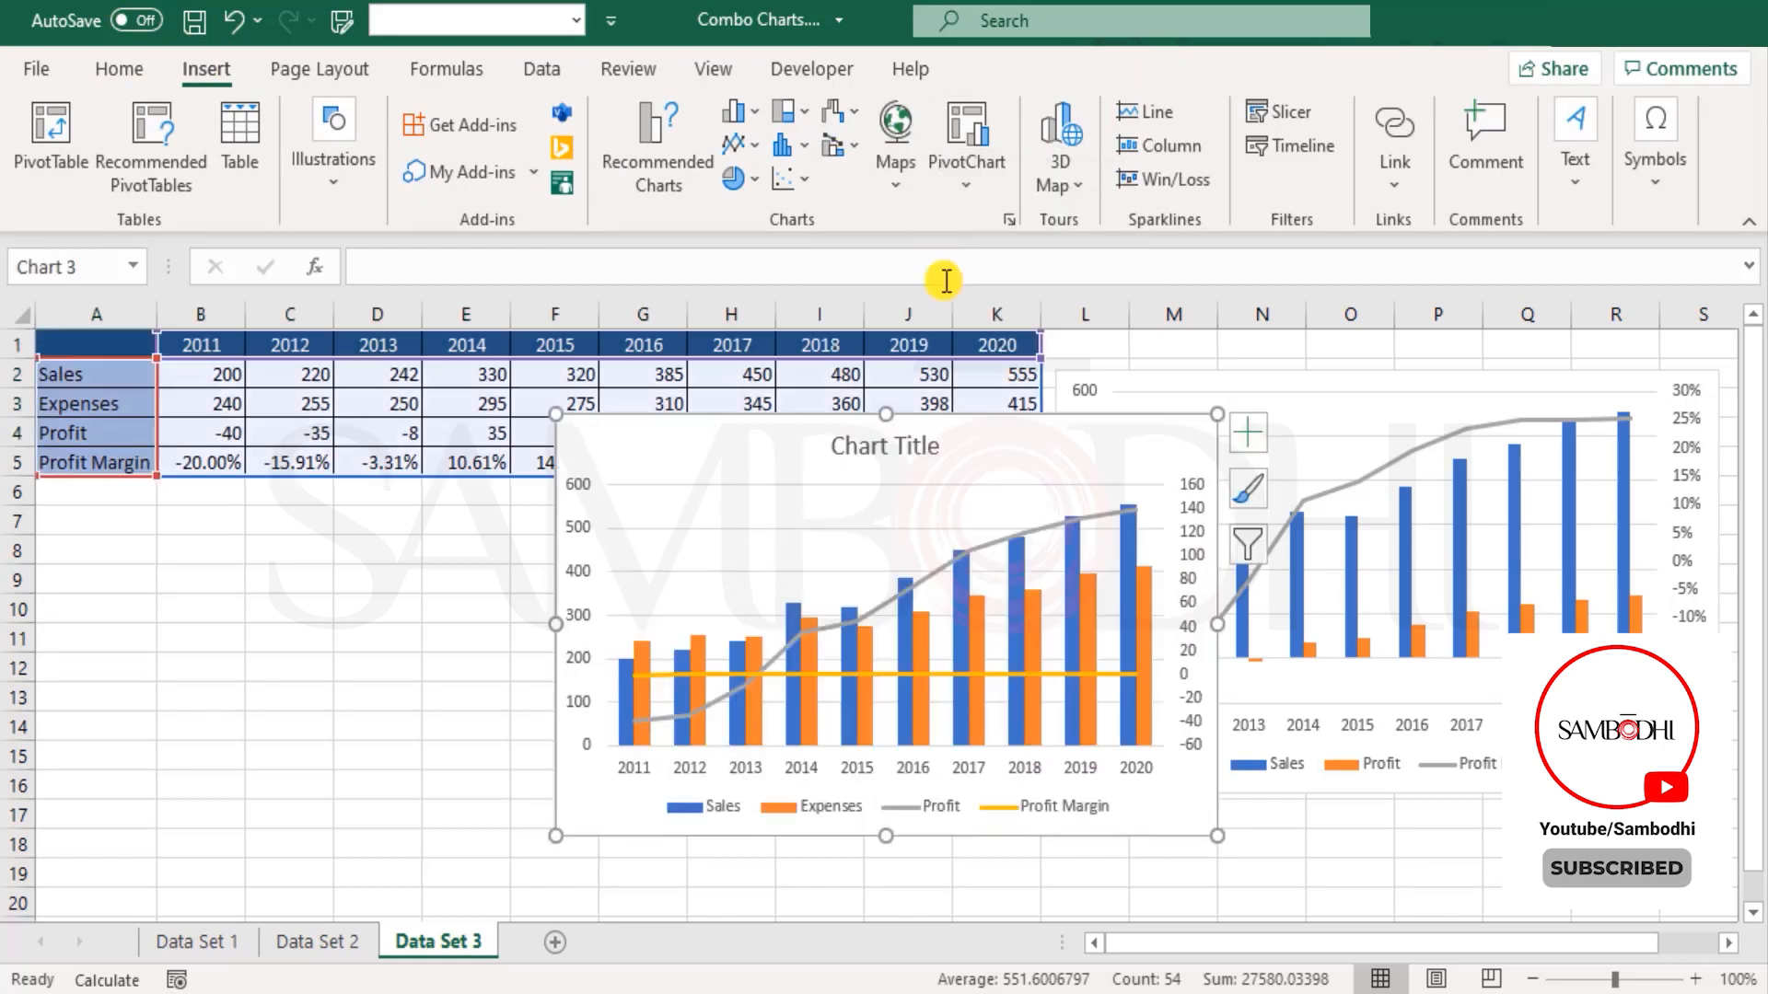
drag(1000, 483, 547, 621)
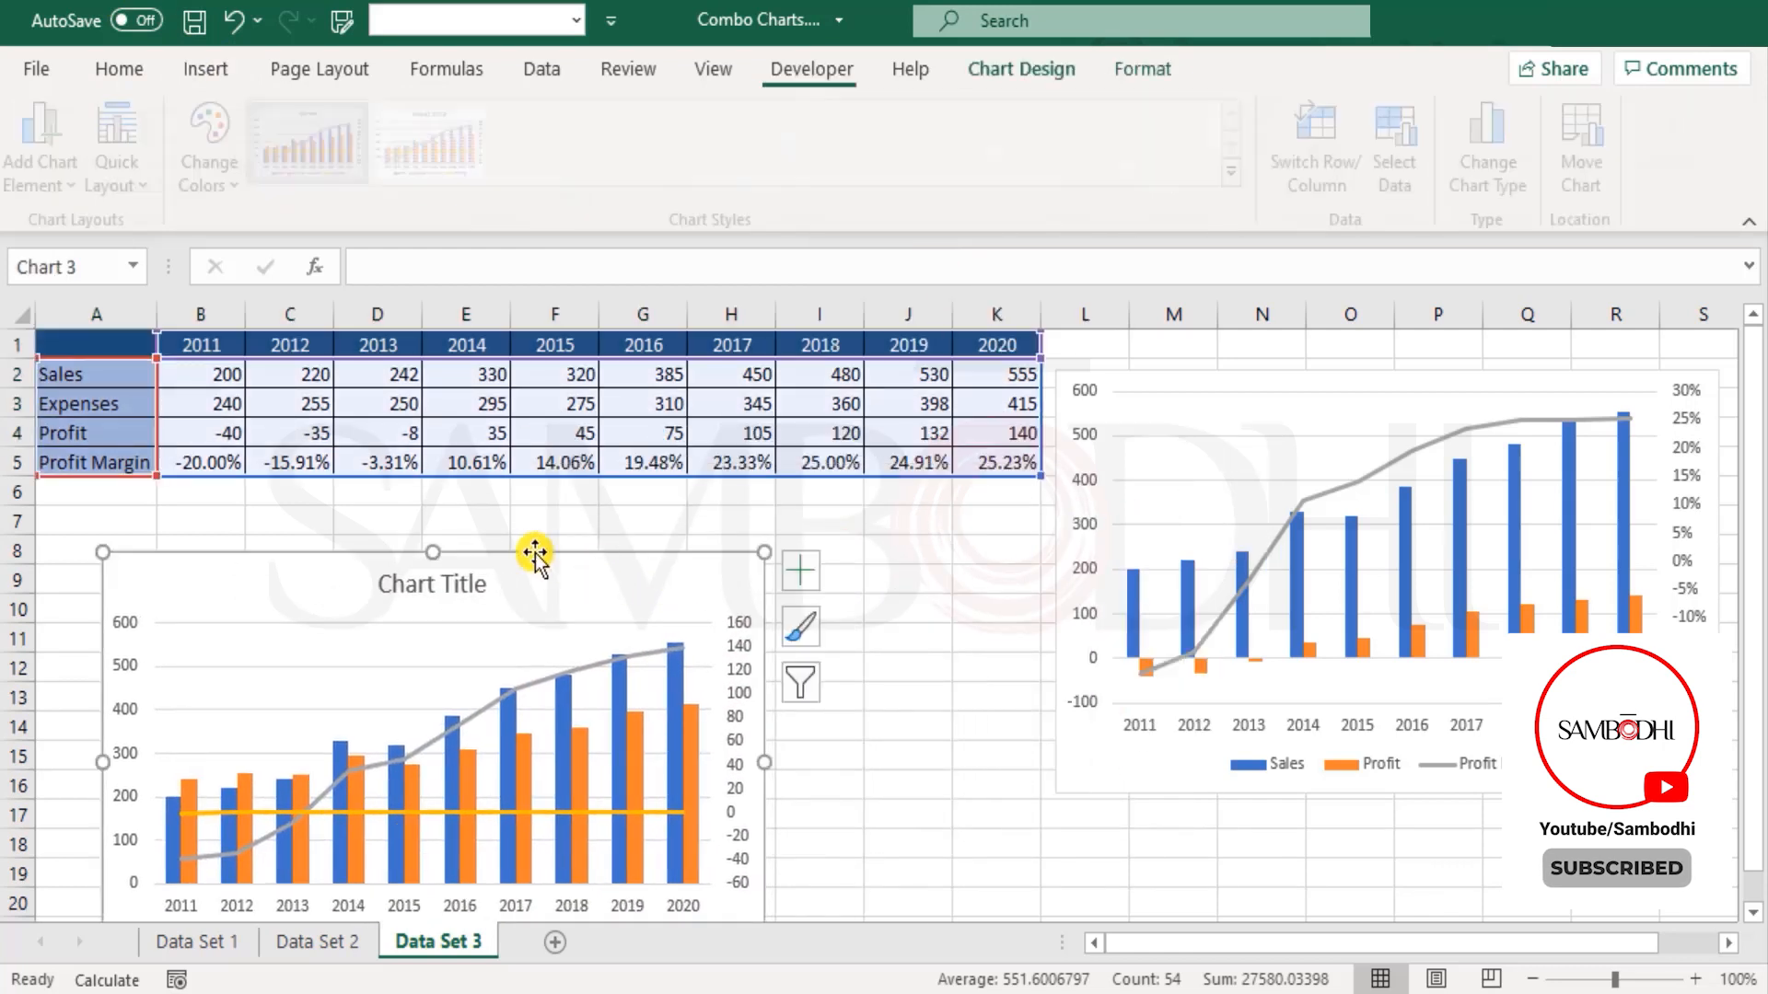
Step: Delete the Sales series from the new combo chart below the data table
scroll(349, 829, down, 1)
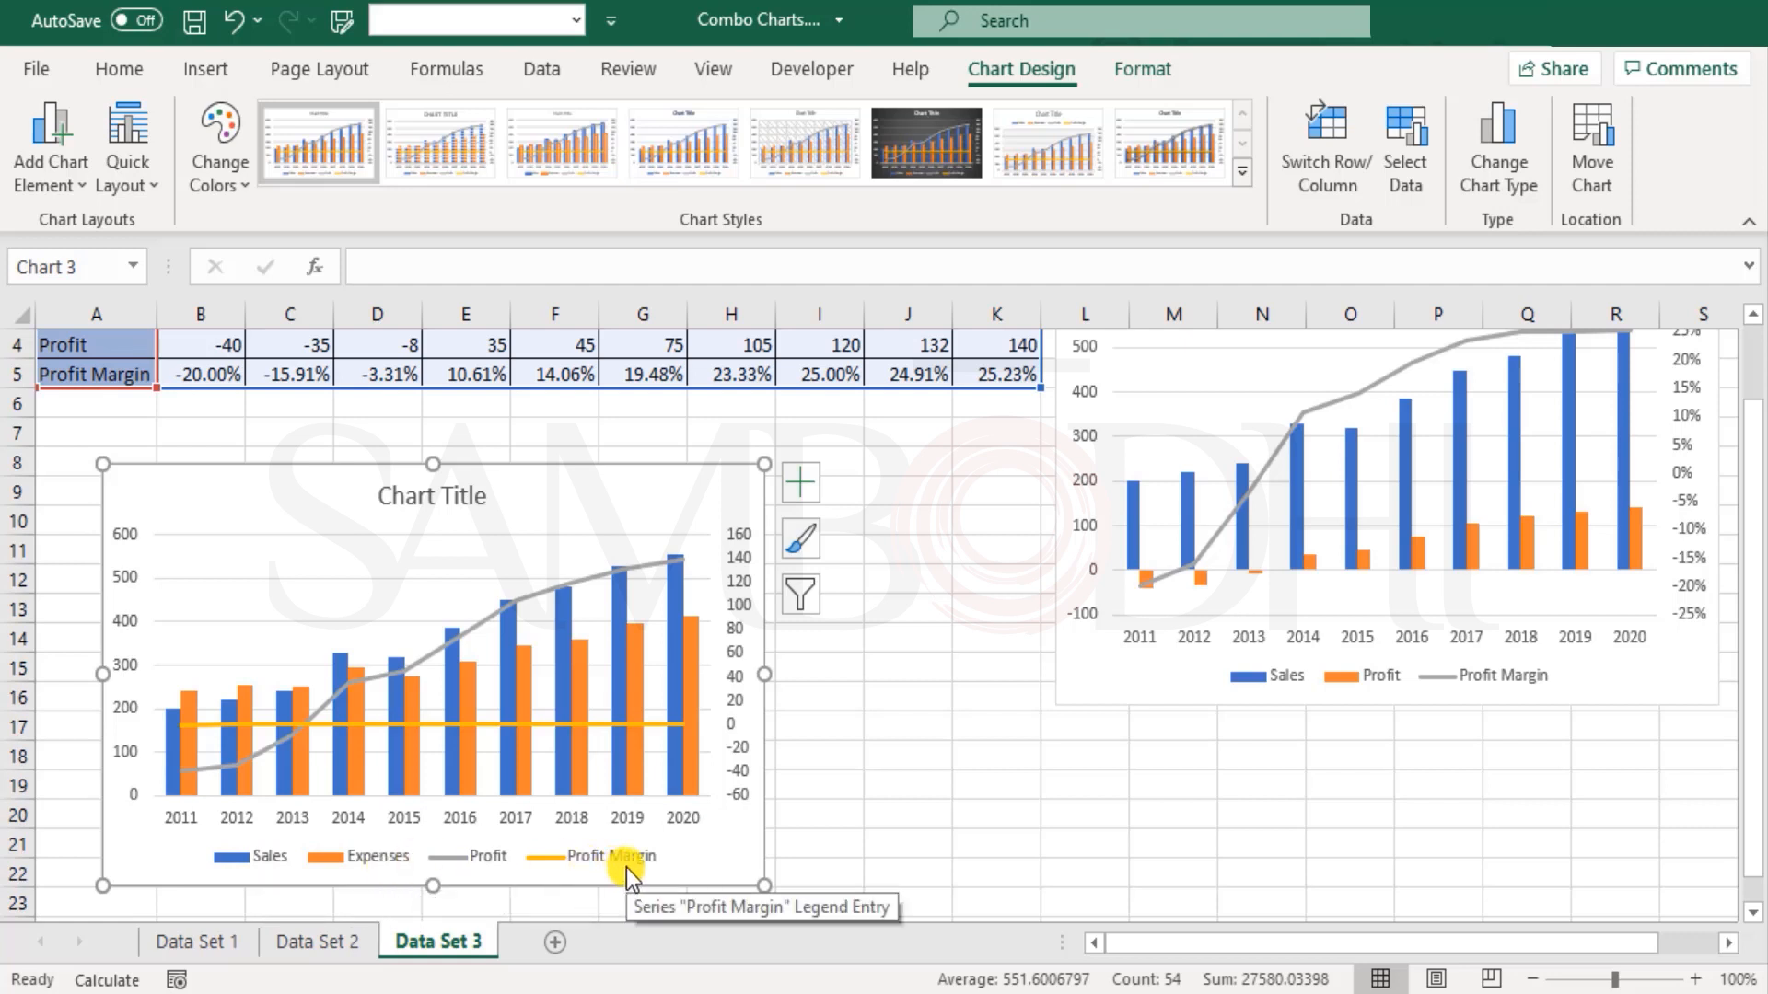
click(171, 770)
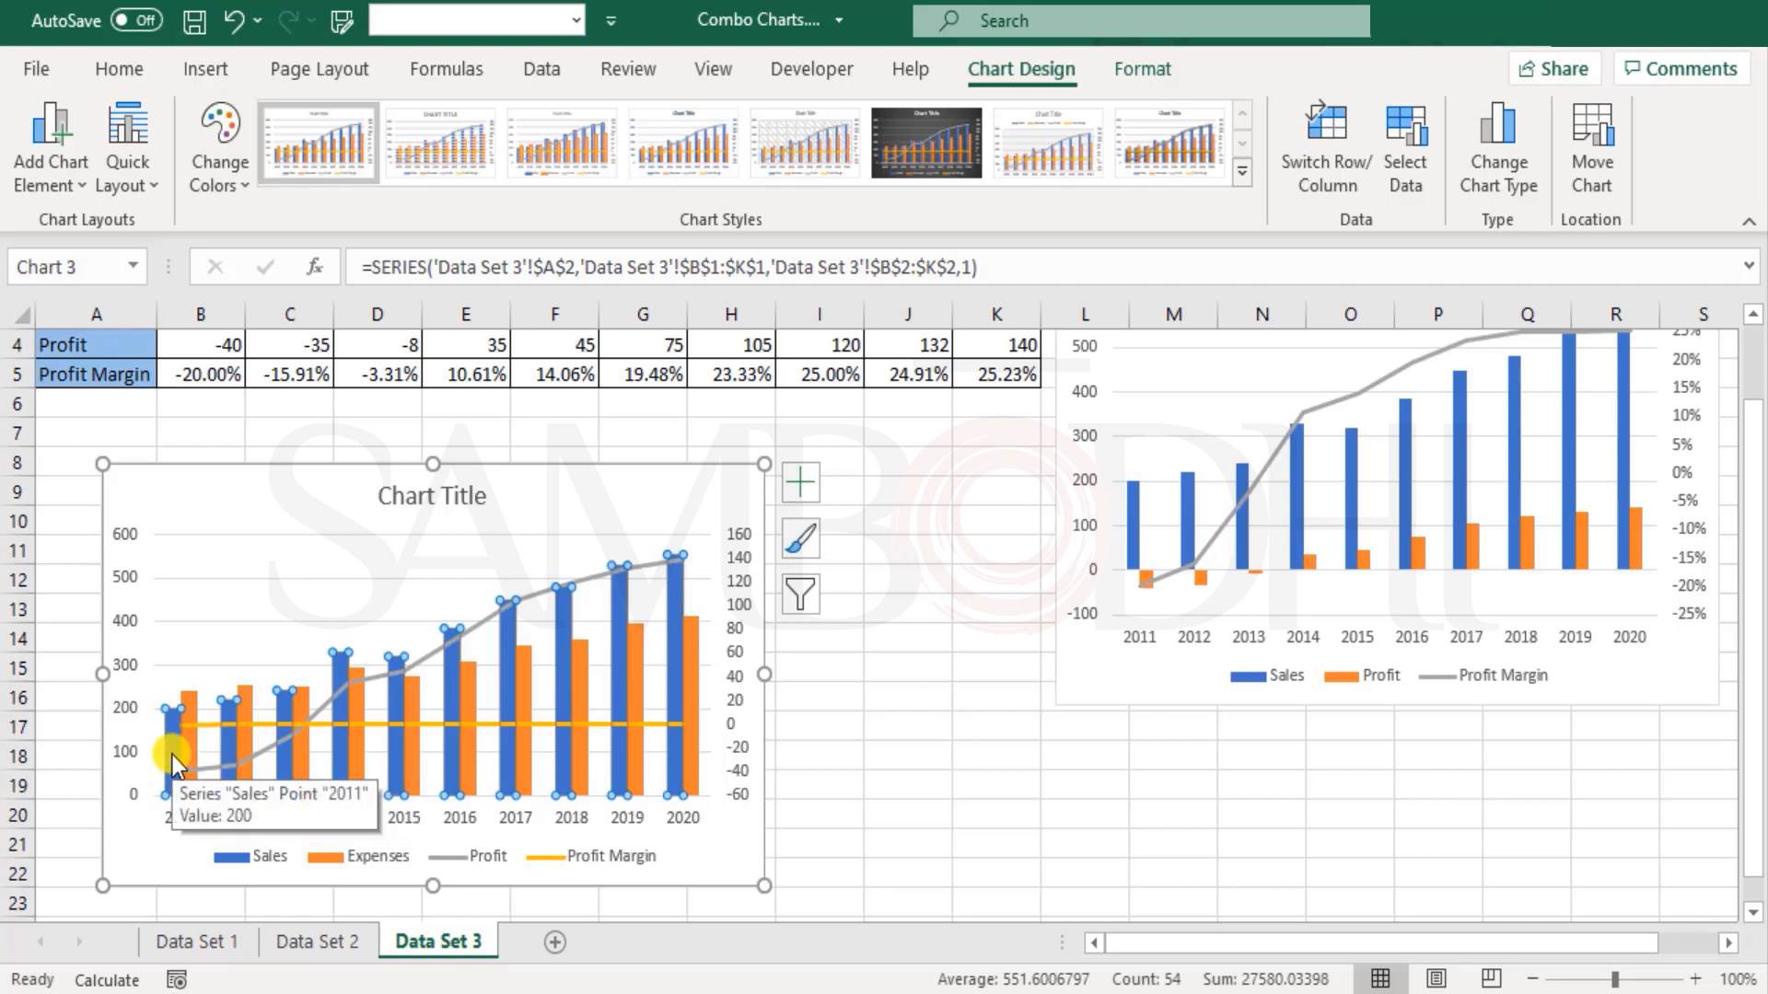
key(Delete)
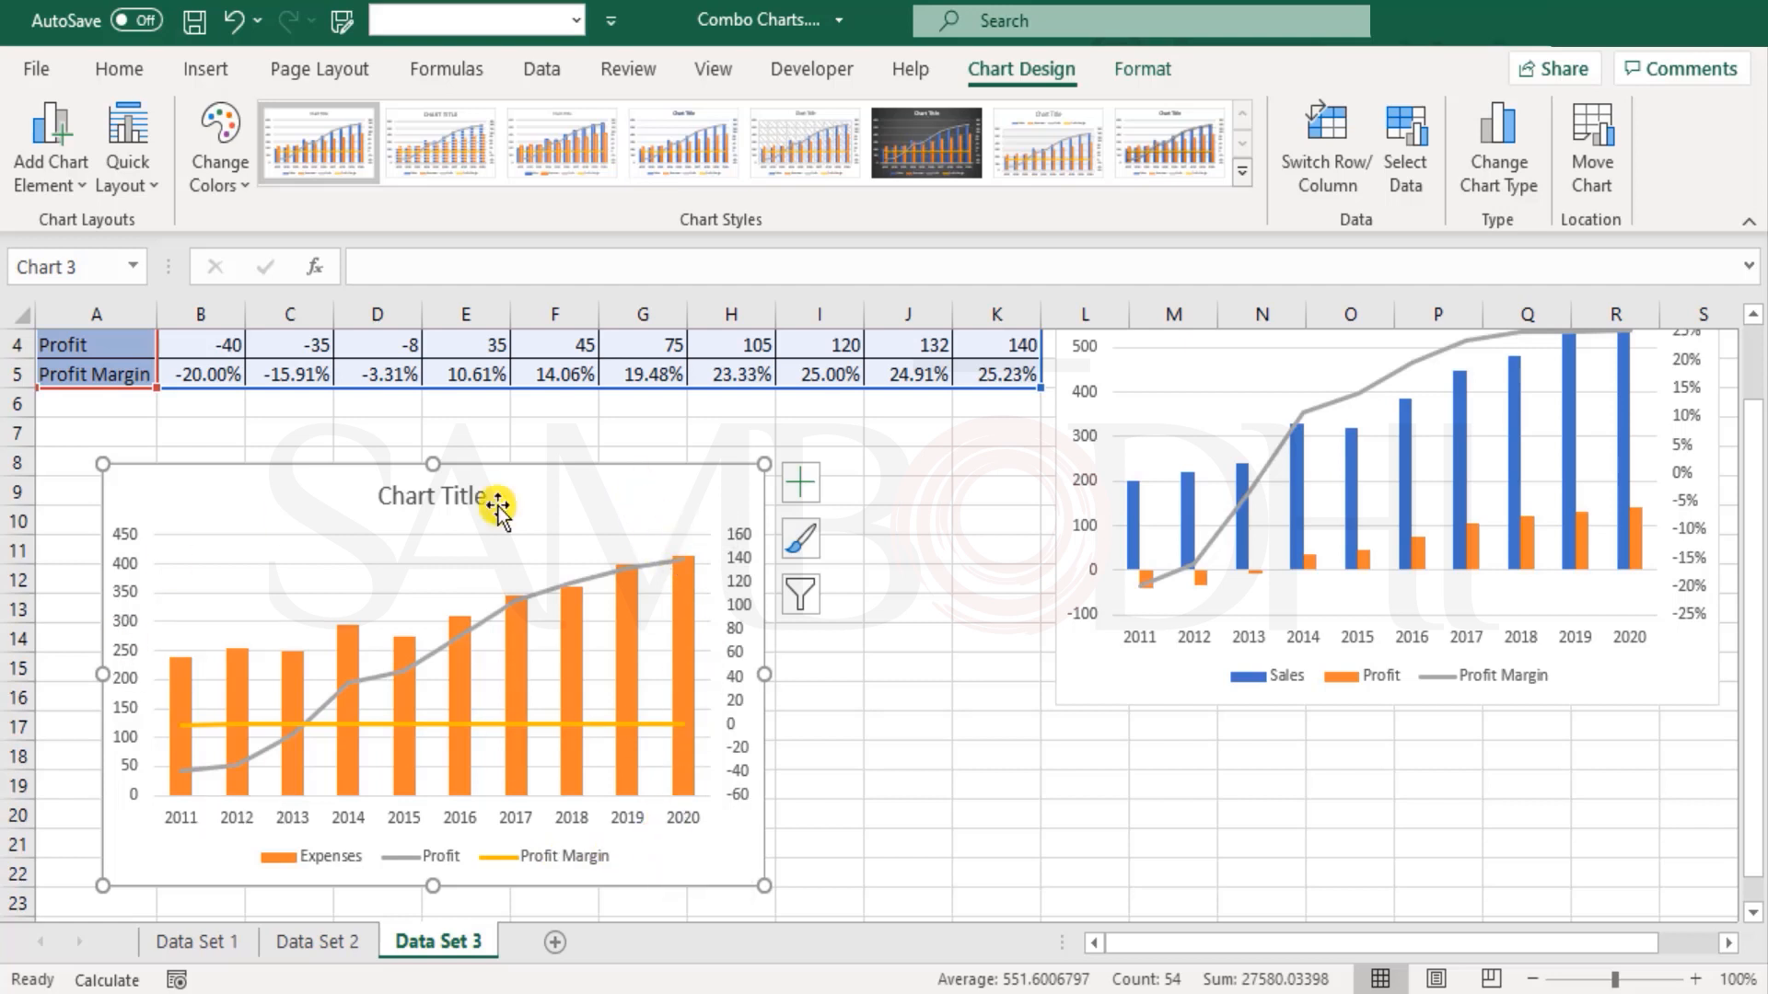
Step: Change the Expenses and Profit series to Stacked Column and plot Profit on the primary axis
click(1485, 184)
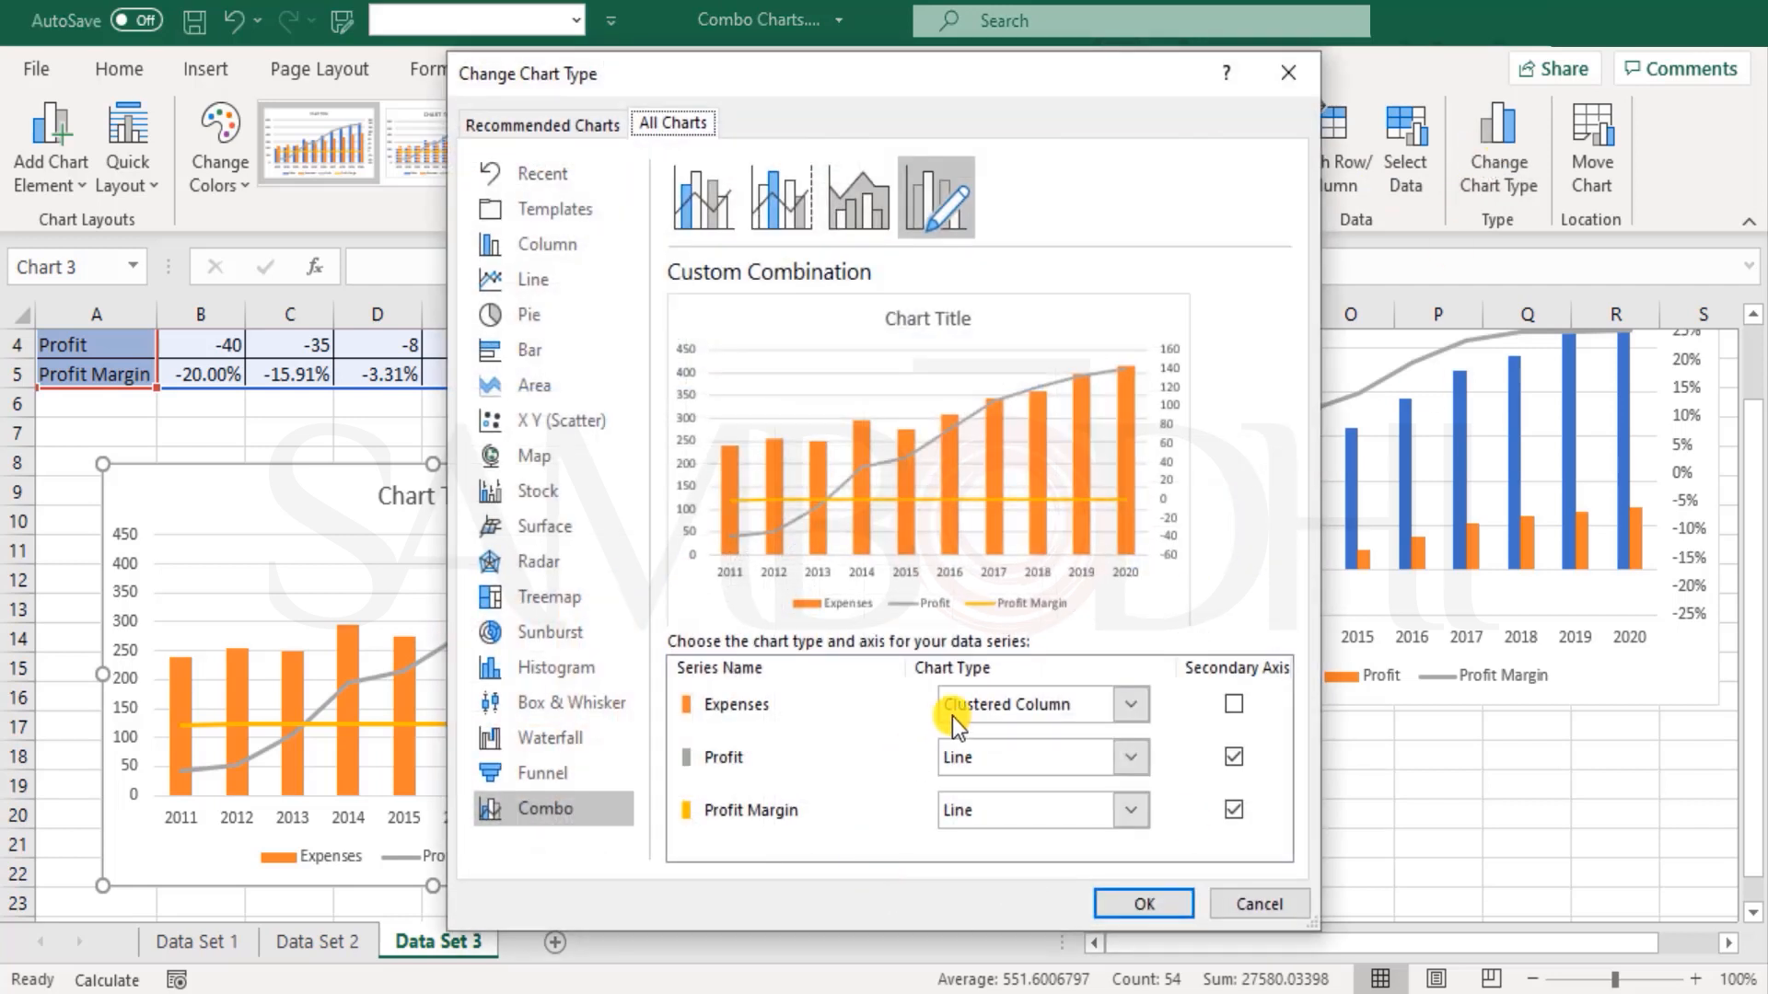
click(1045, 718)
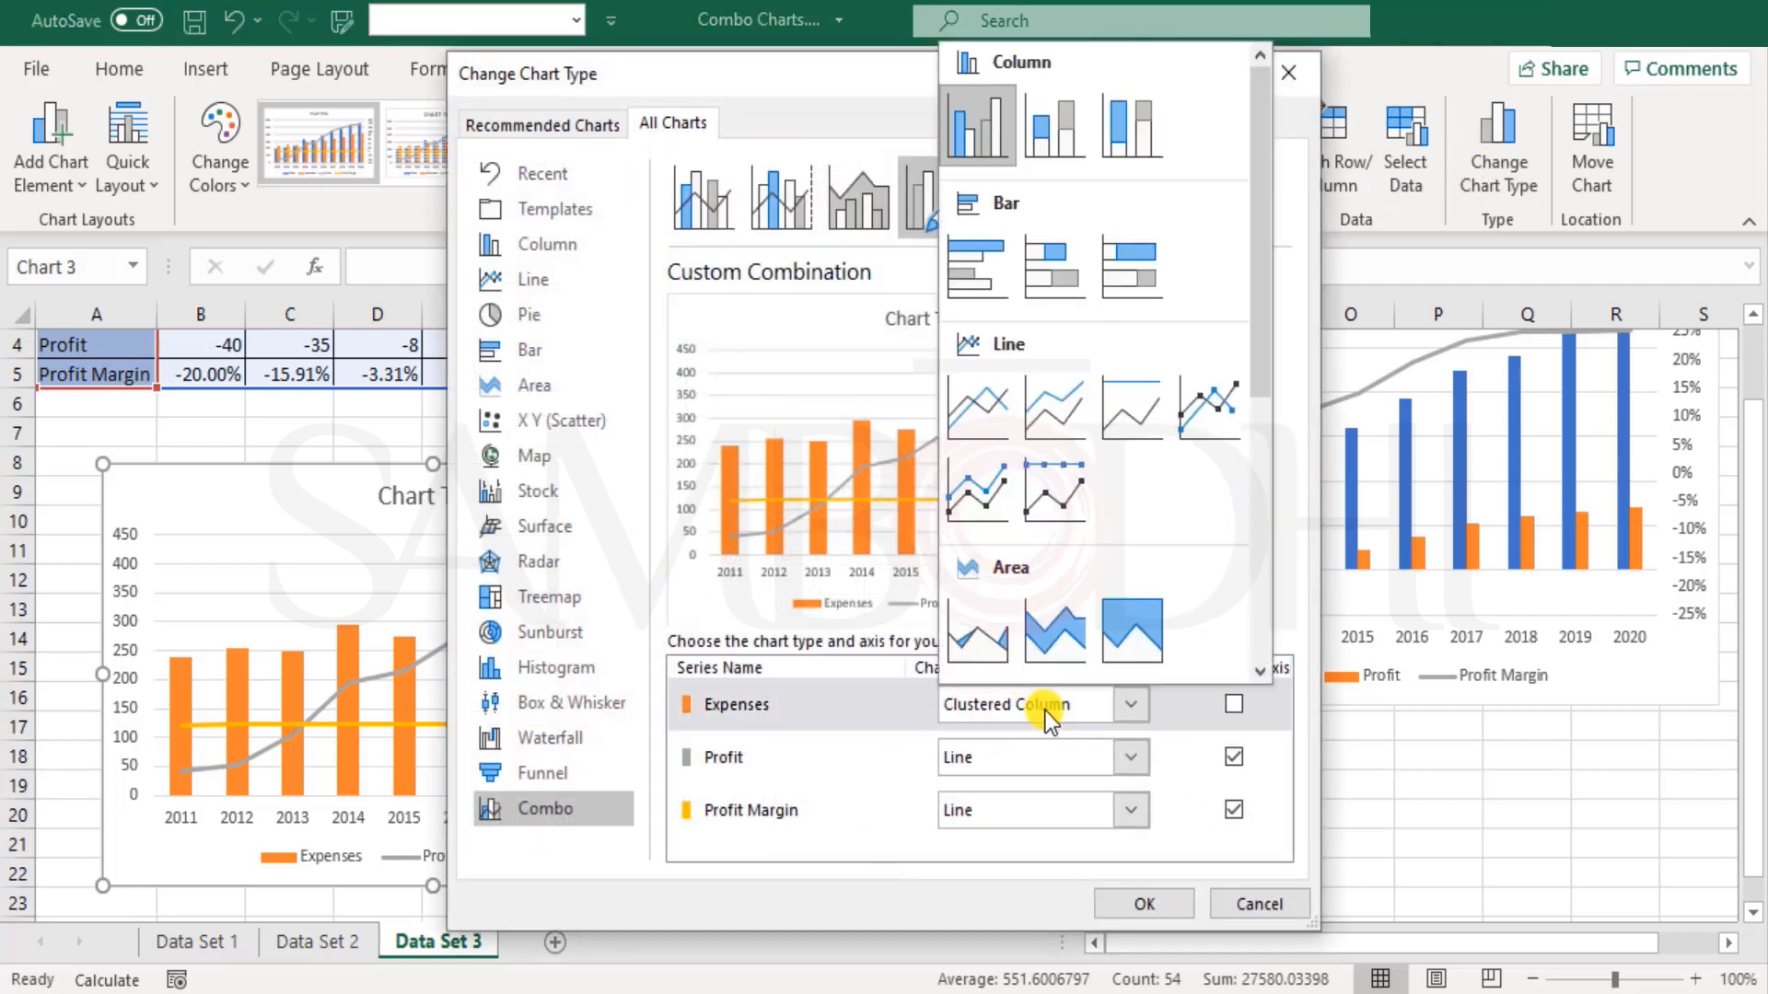
click(1057, 135)
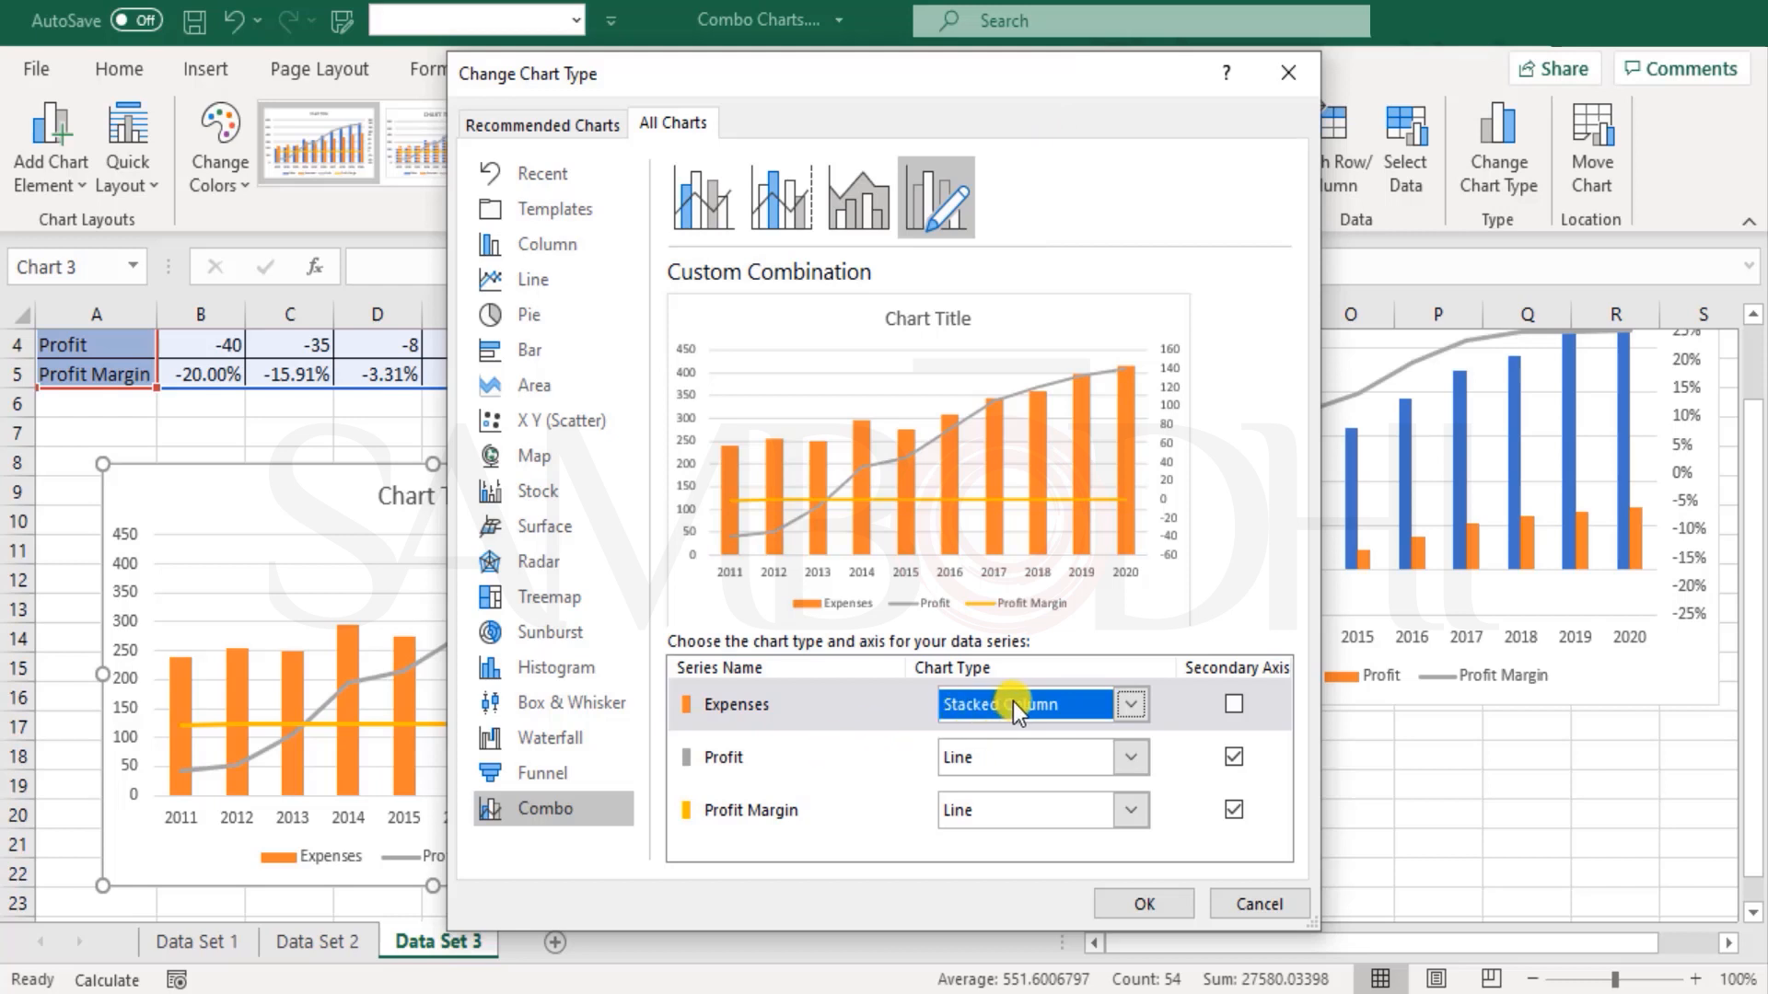
click(1052, 754)
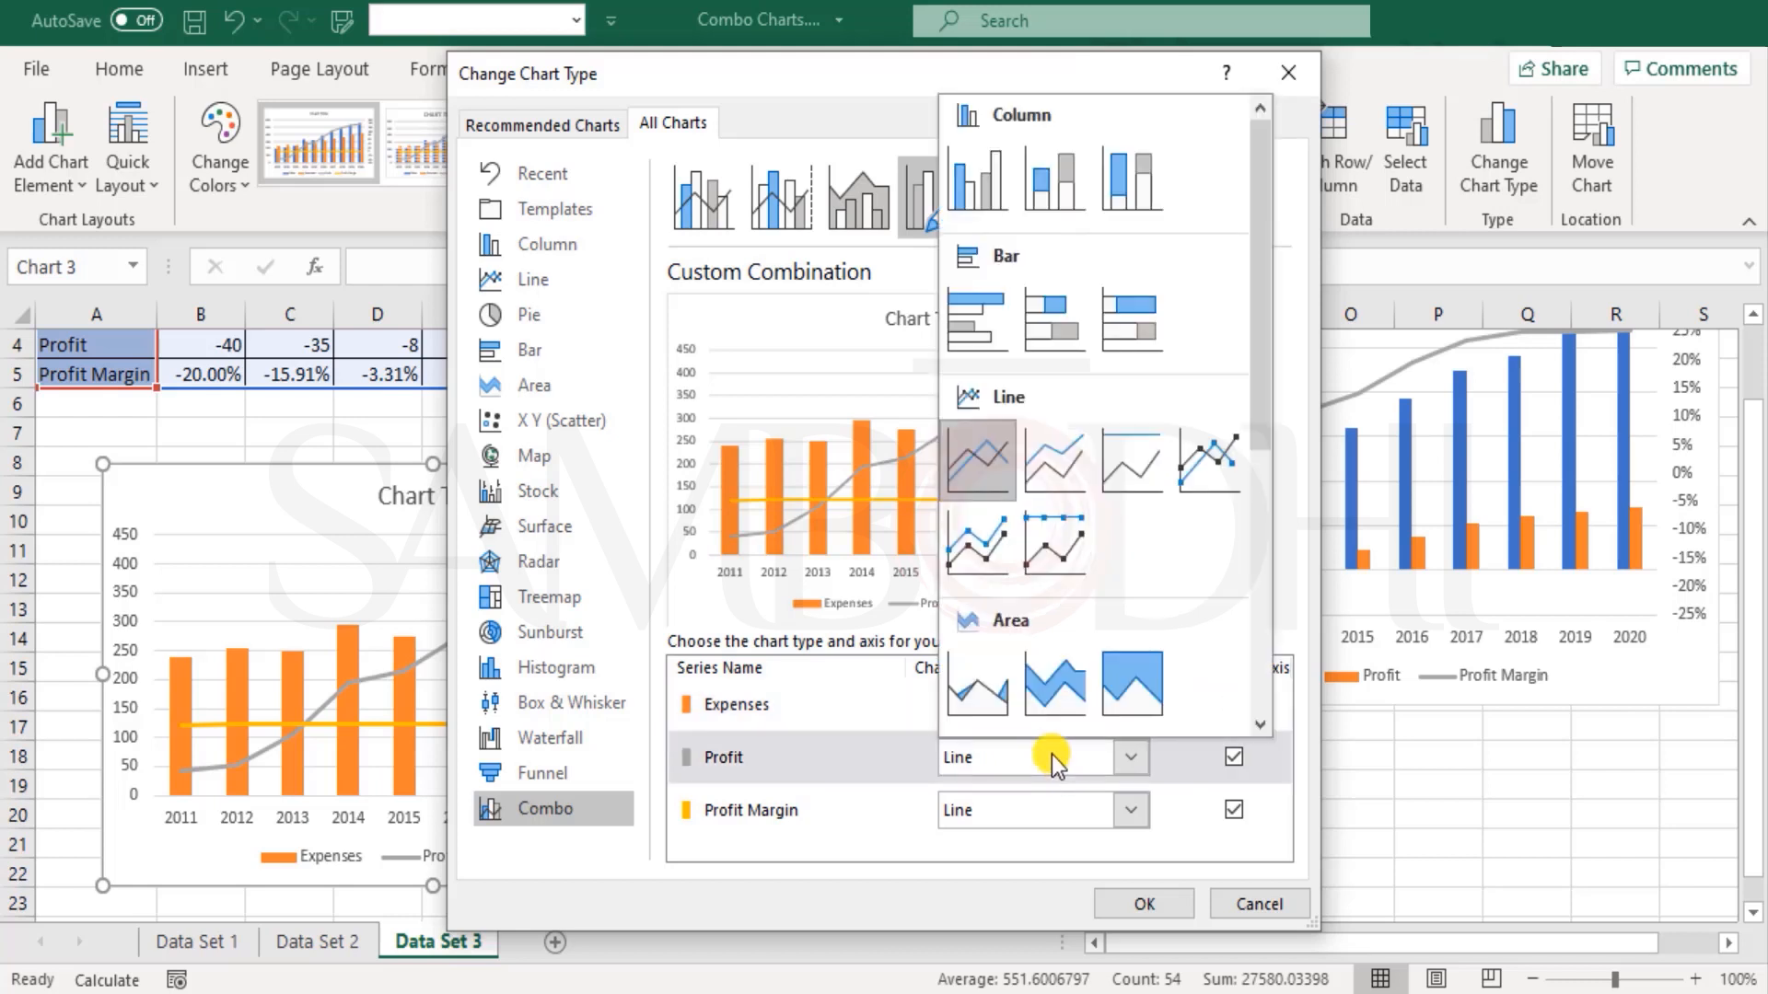
click(1053, 179)
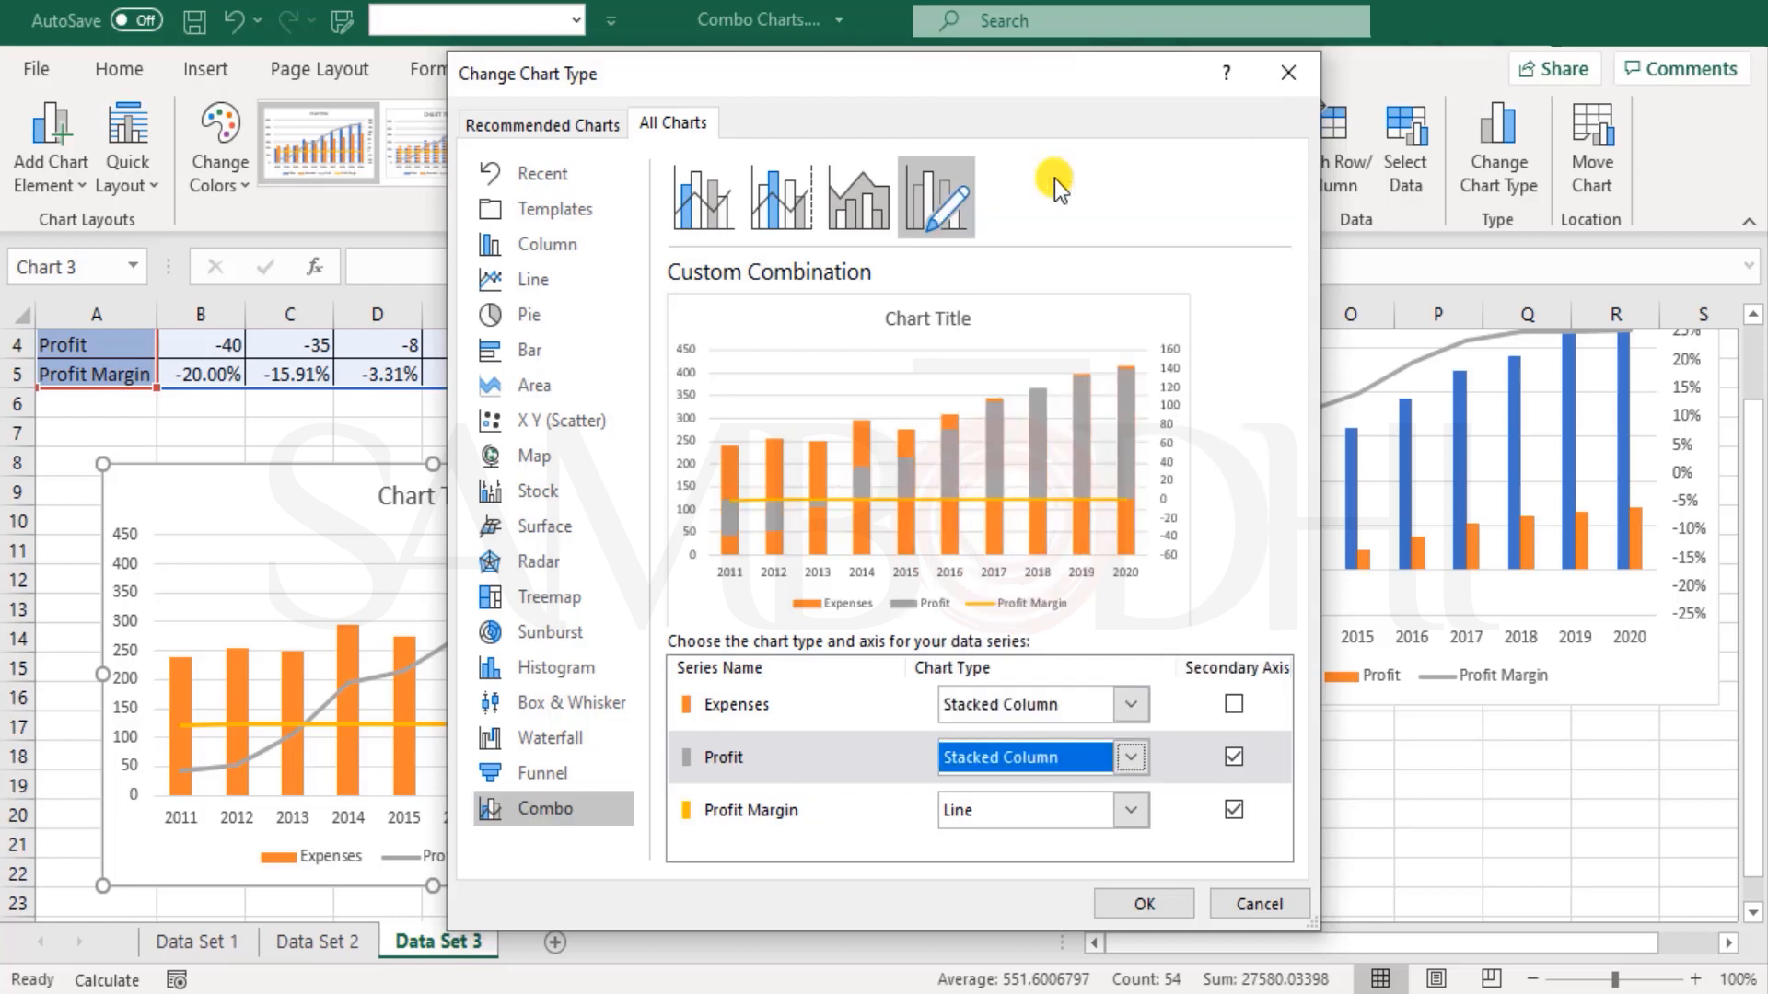
click(1234, 757)
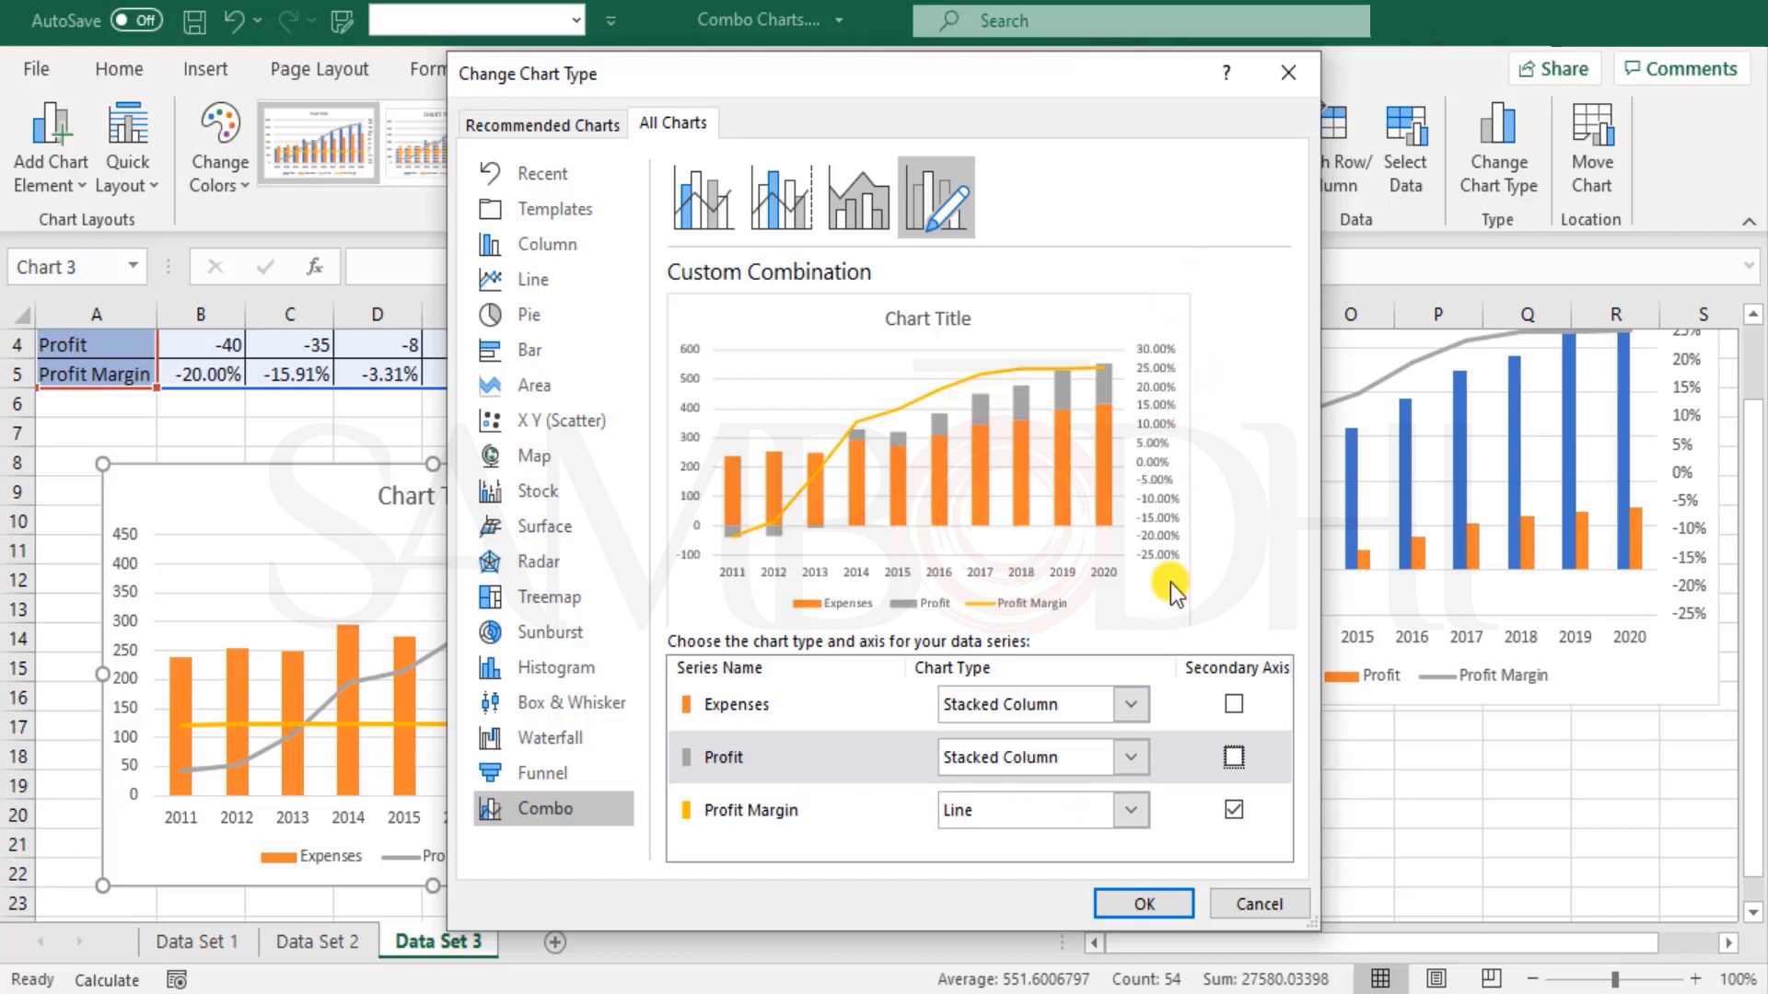
click(1158, 906)
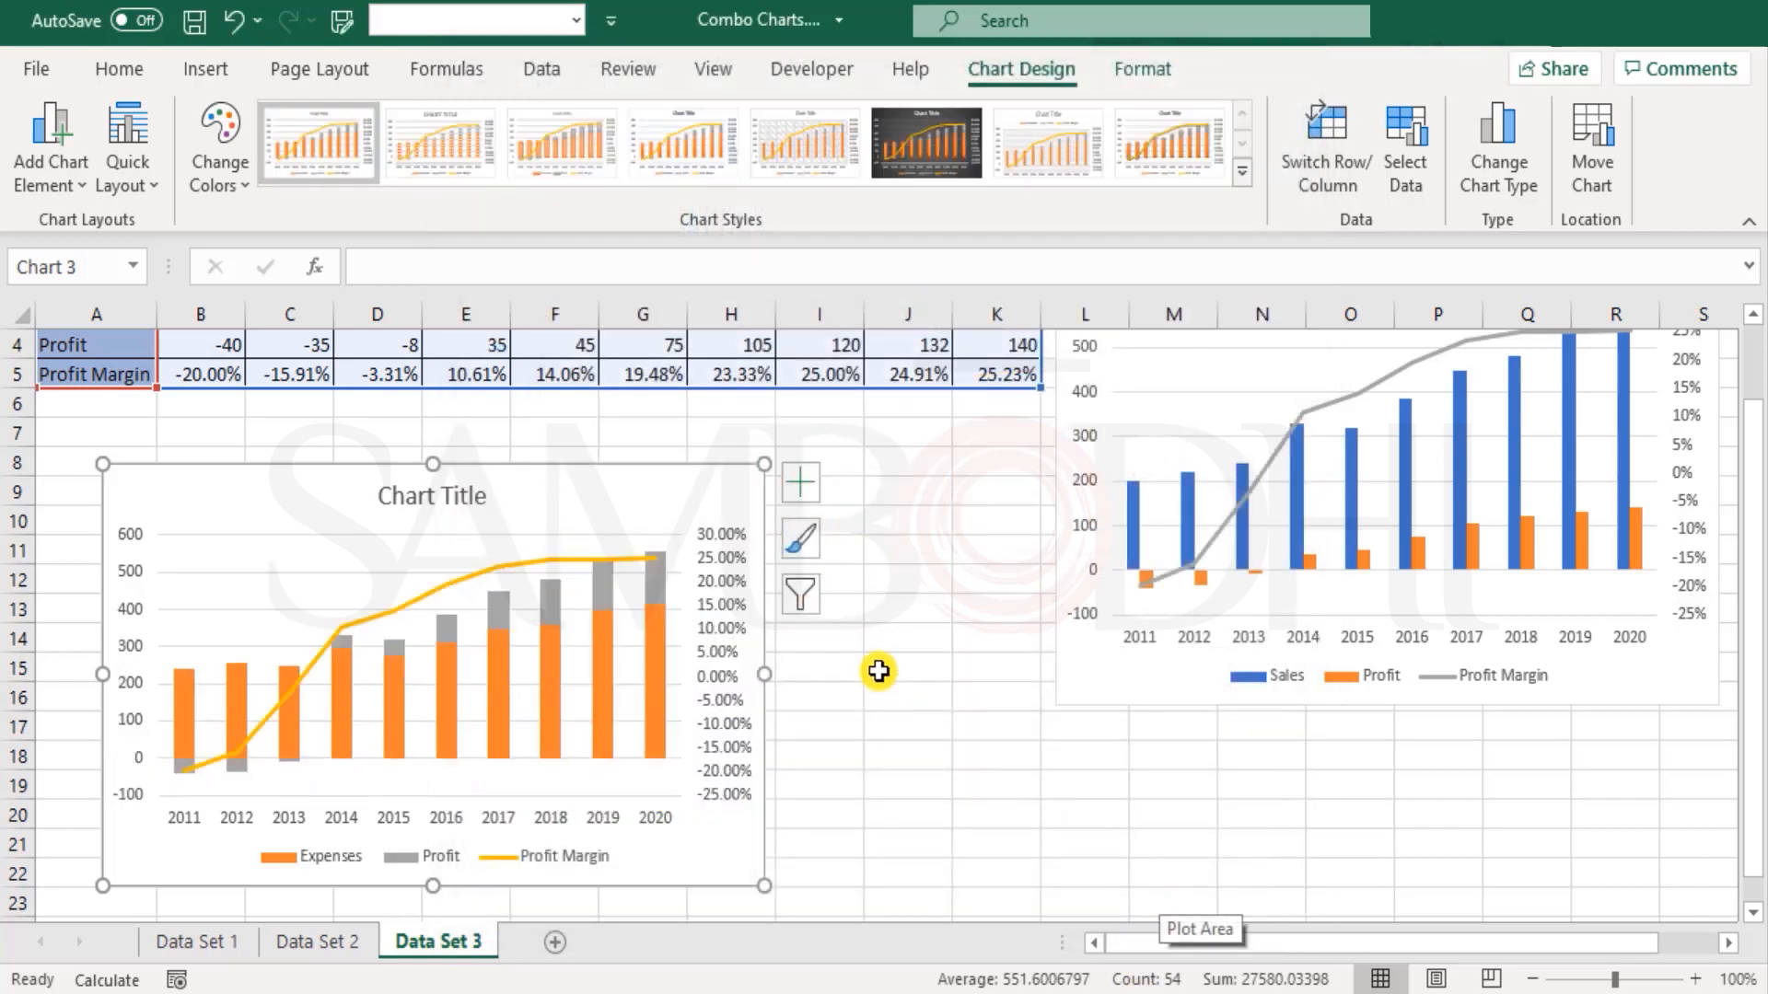
Step: Remove the title from the Expenses, Profit and Profit Margin chart and deselect the chart
scroll(878, 671, down, 1)
scroll(879, 672, down, 1)
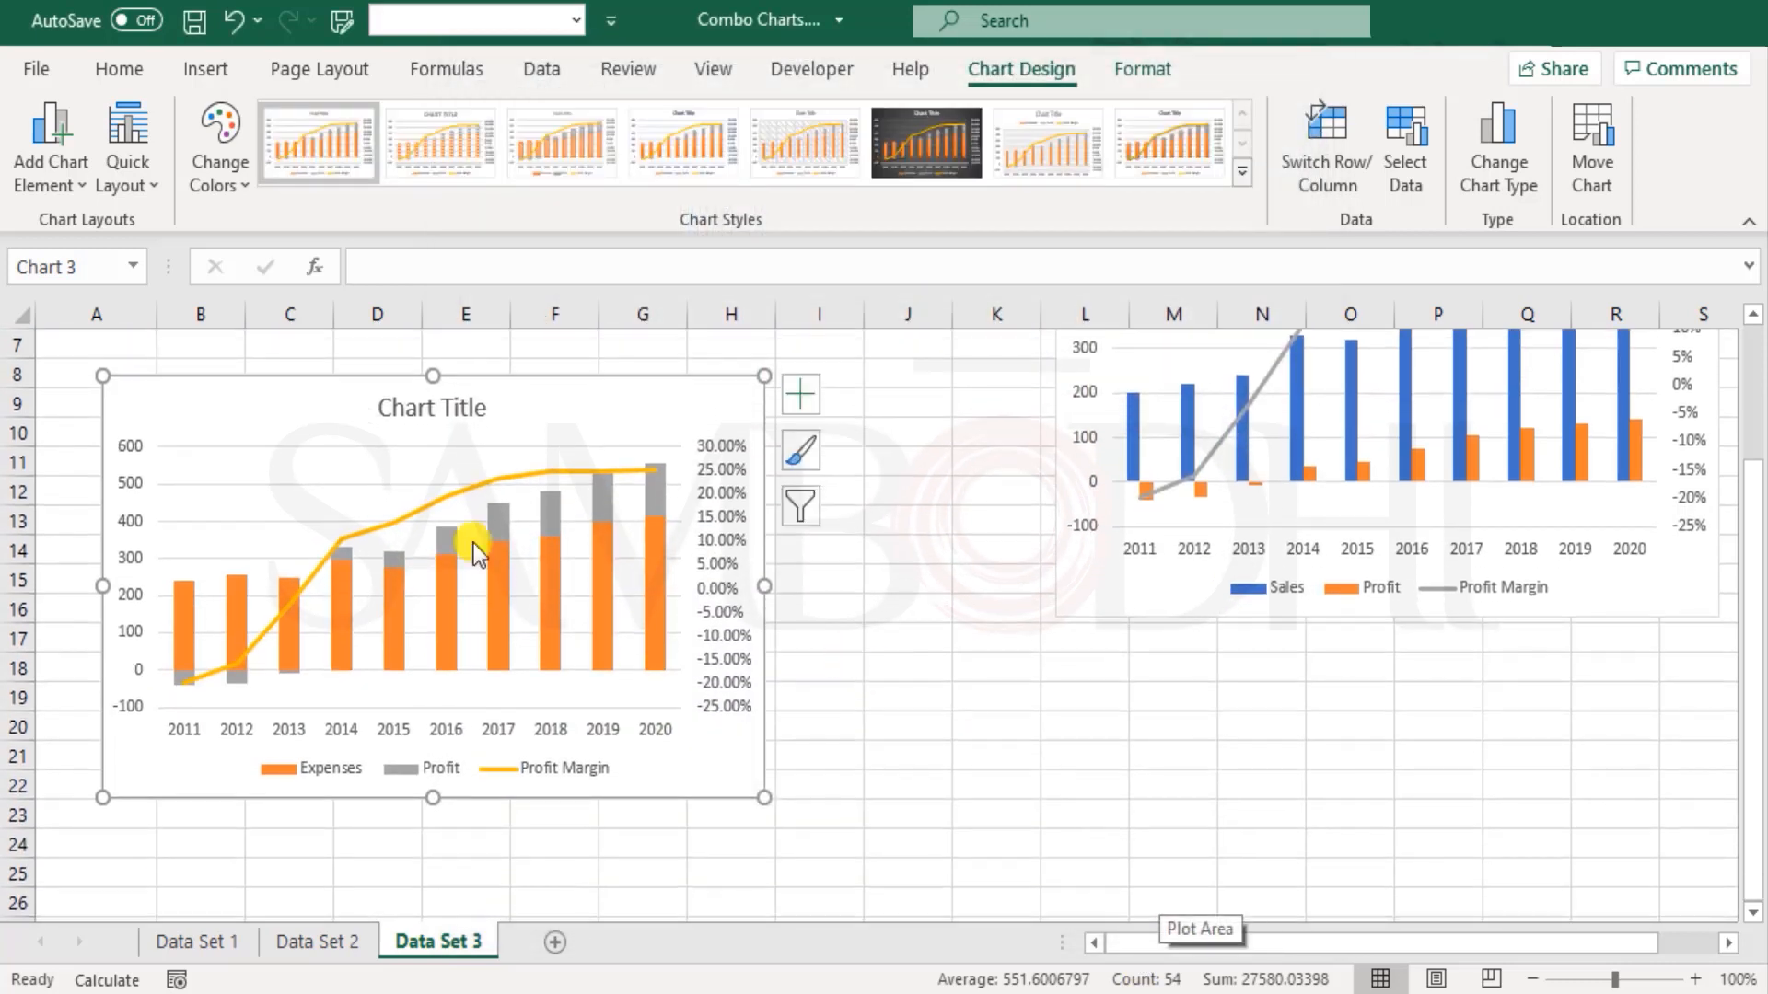
click(803, 399)
click(867, 489)
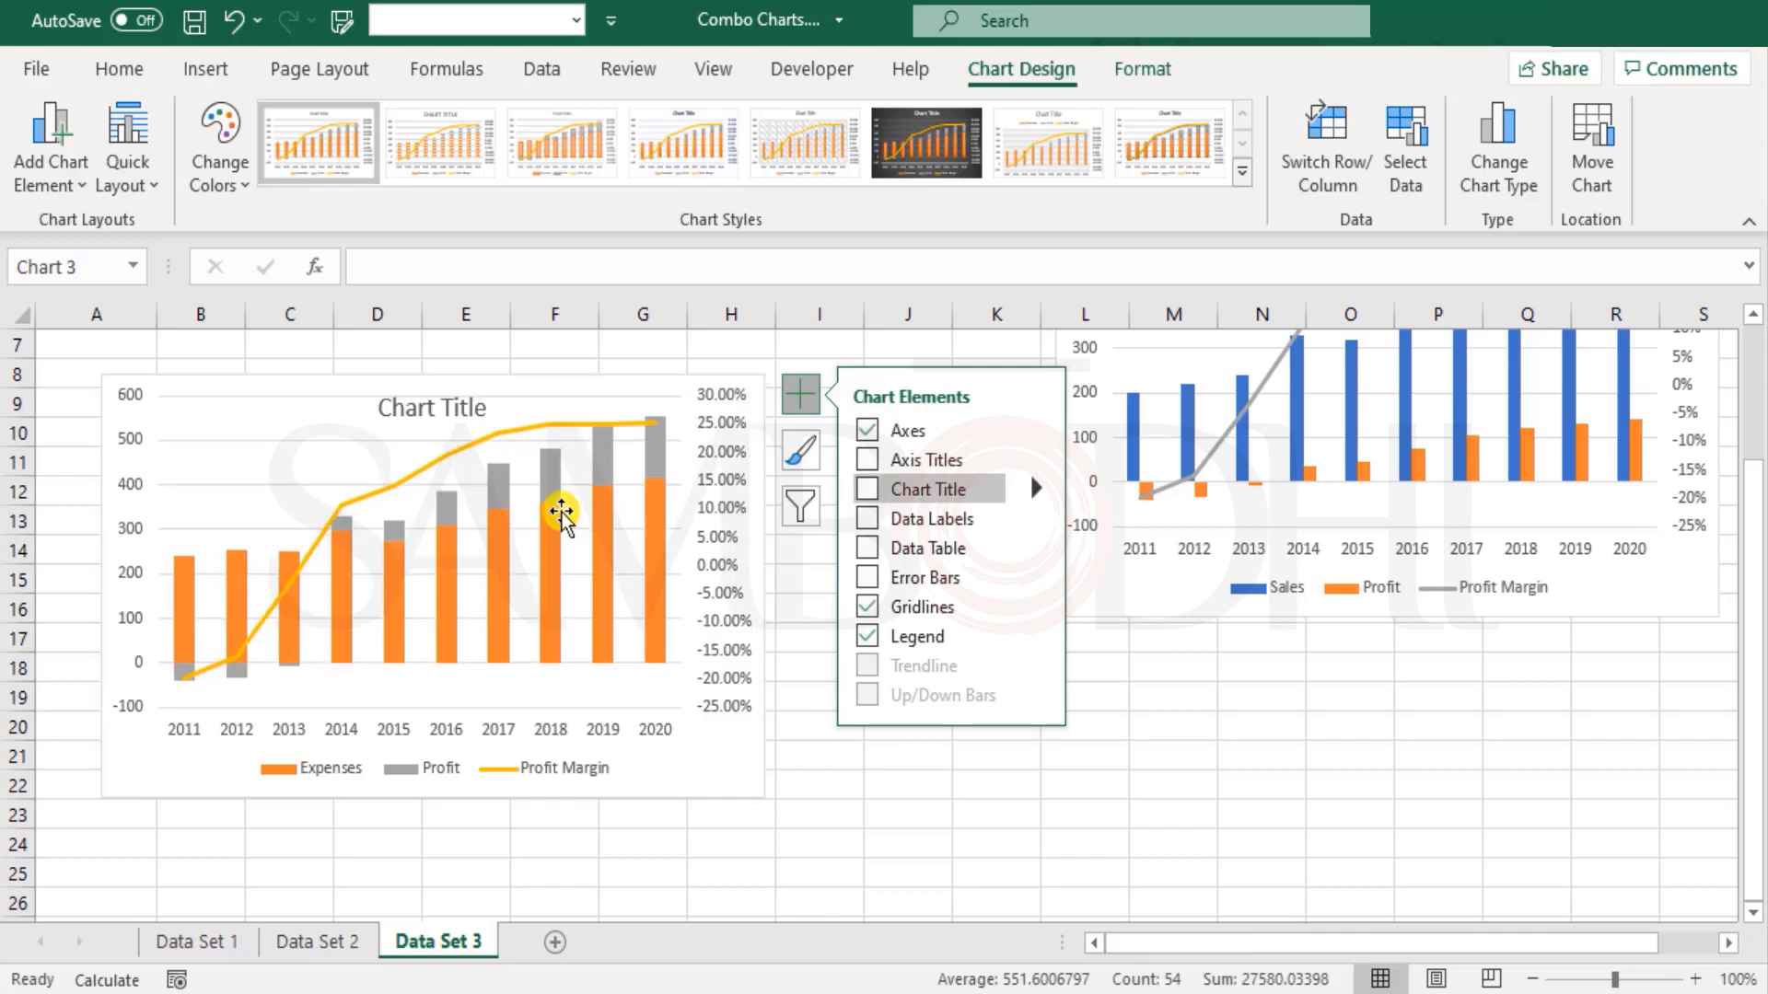
click(518, 400)
click(993, 870)
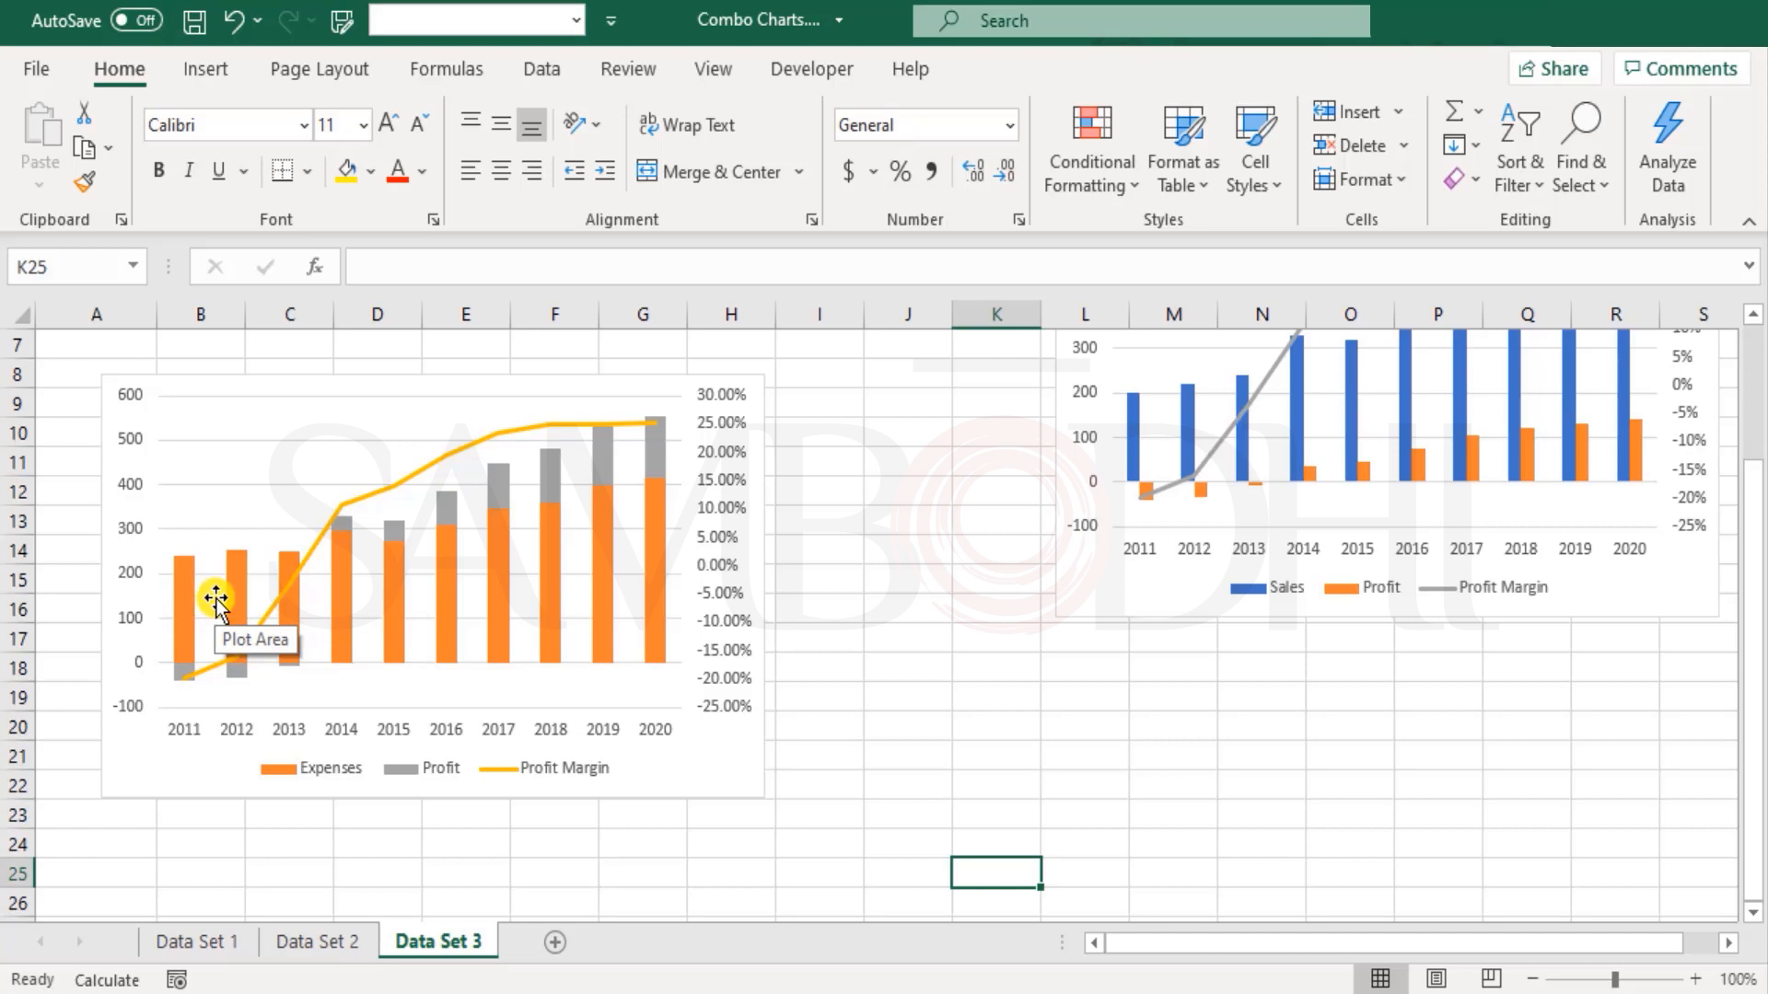
Step: Examine how the Profit segments stack against the Expenses columns for 2011 to 2014 in the chart
click(184, 572)
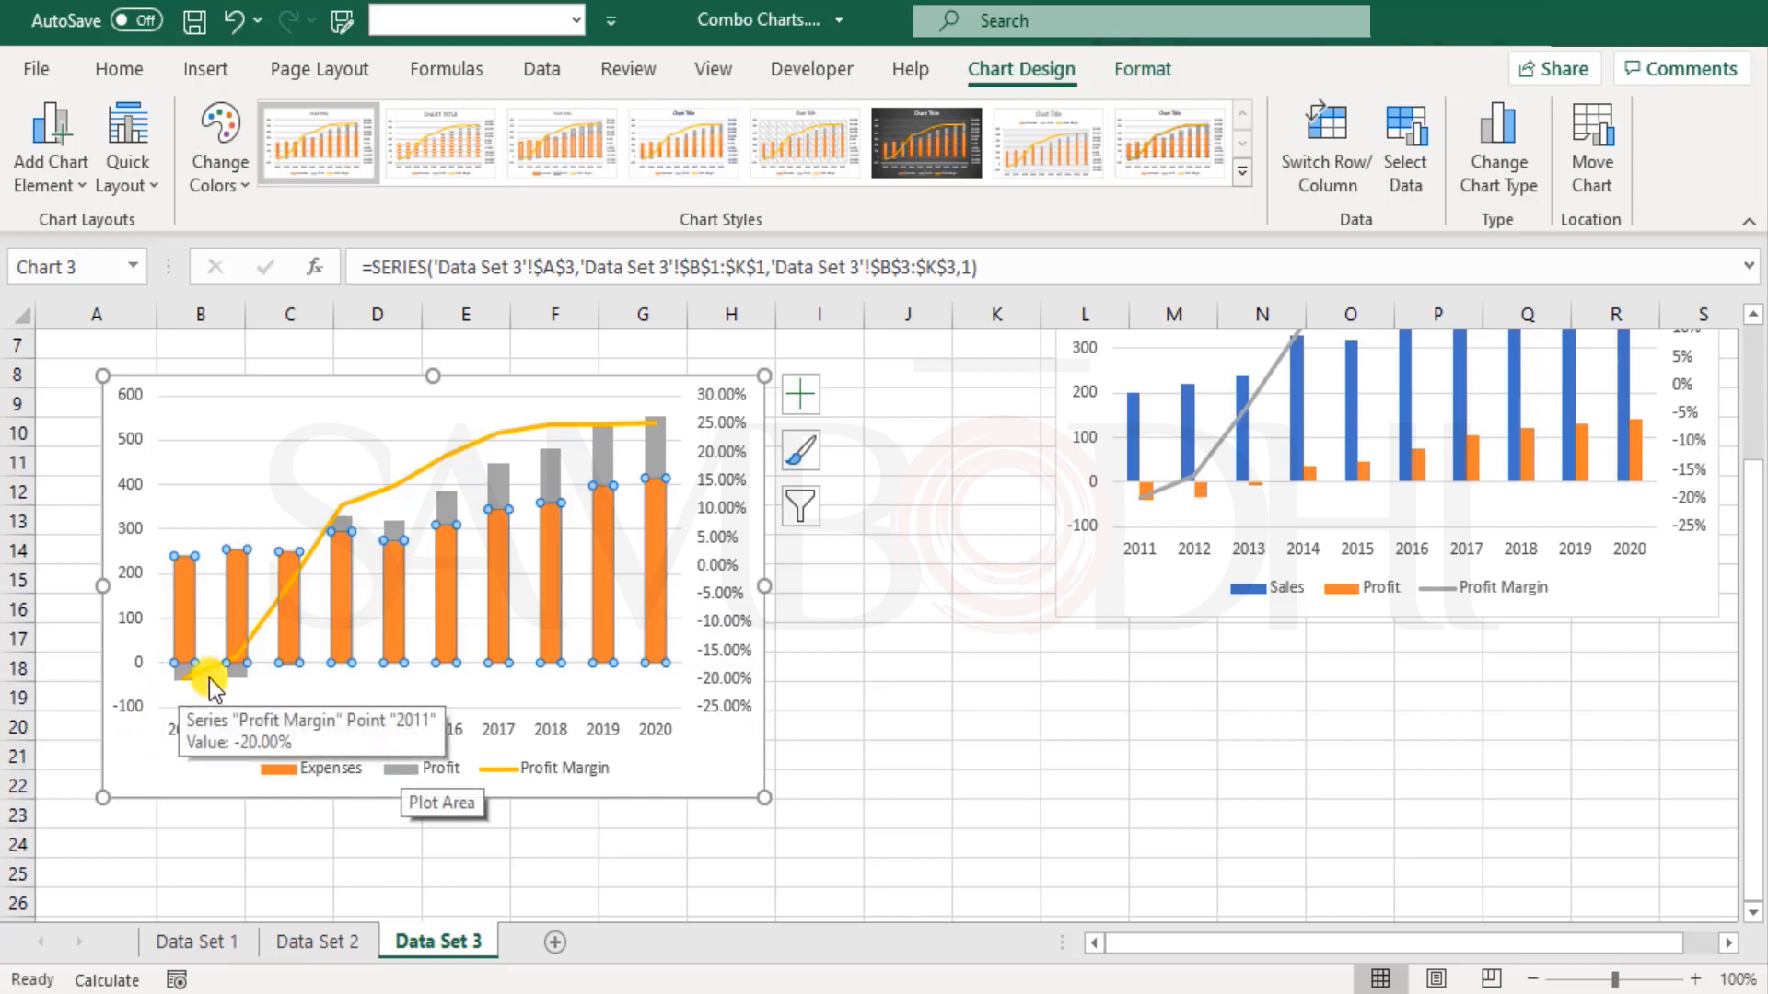
click(304, 672)
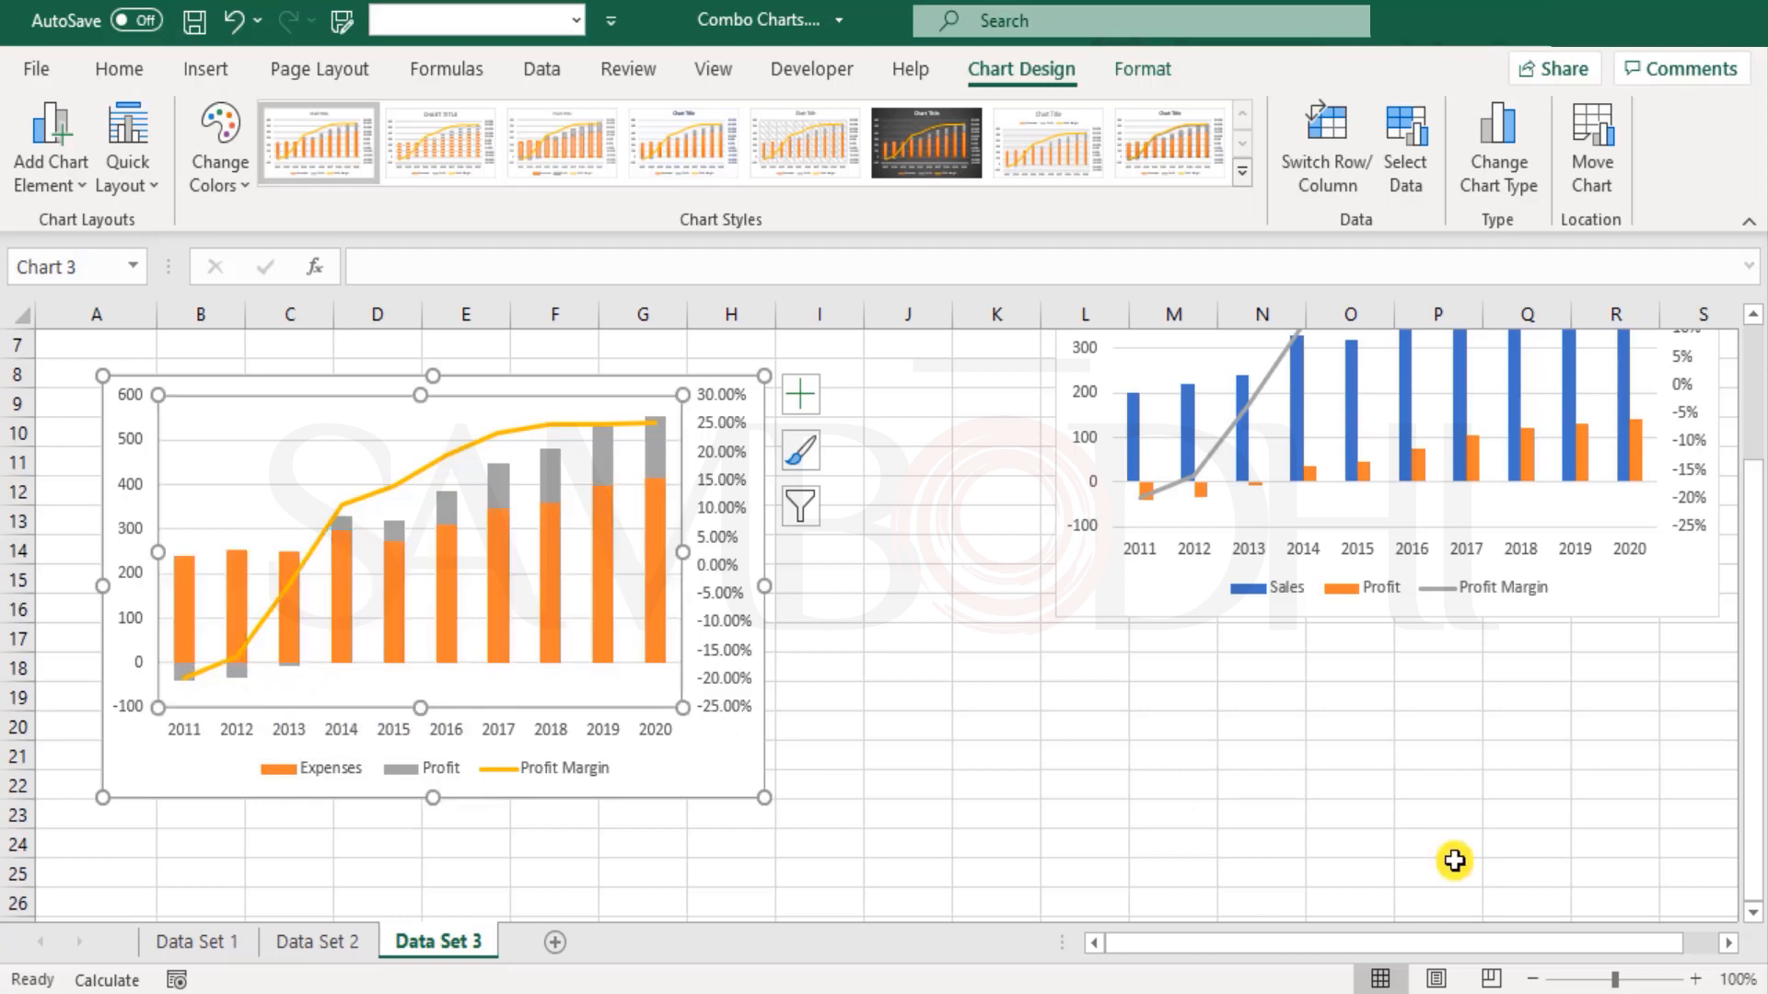
click(1695, 979)
click(1695, 979)
click(1696, 979)
click(1696, 979)
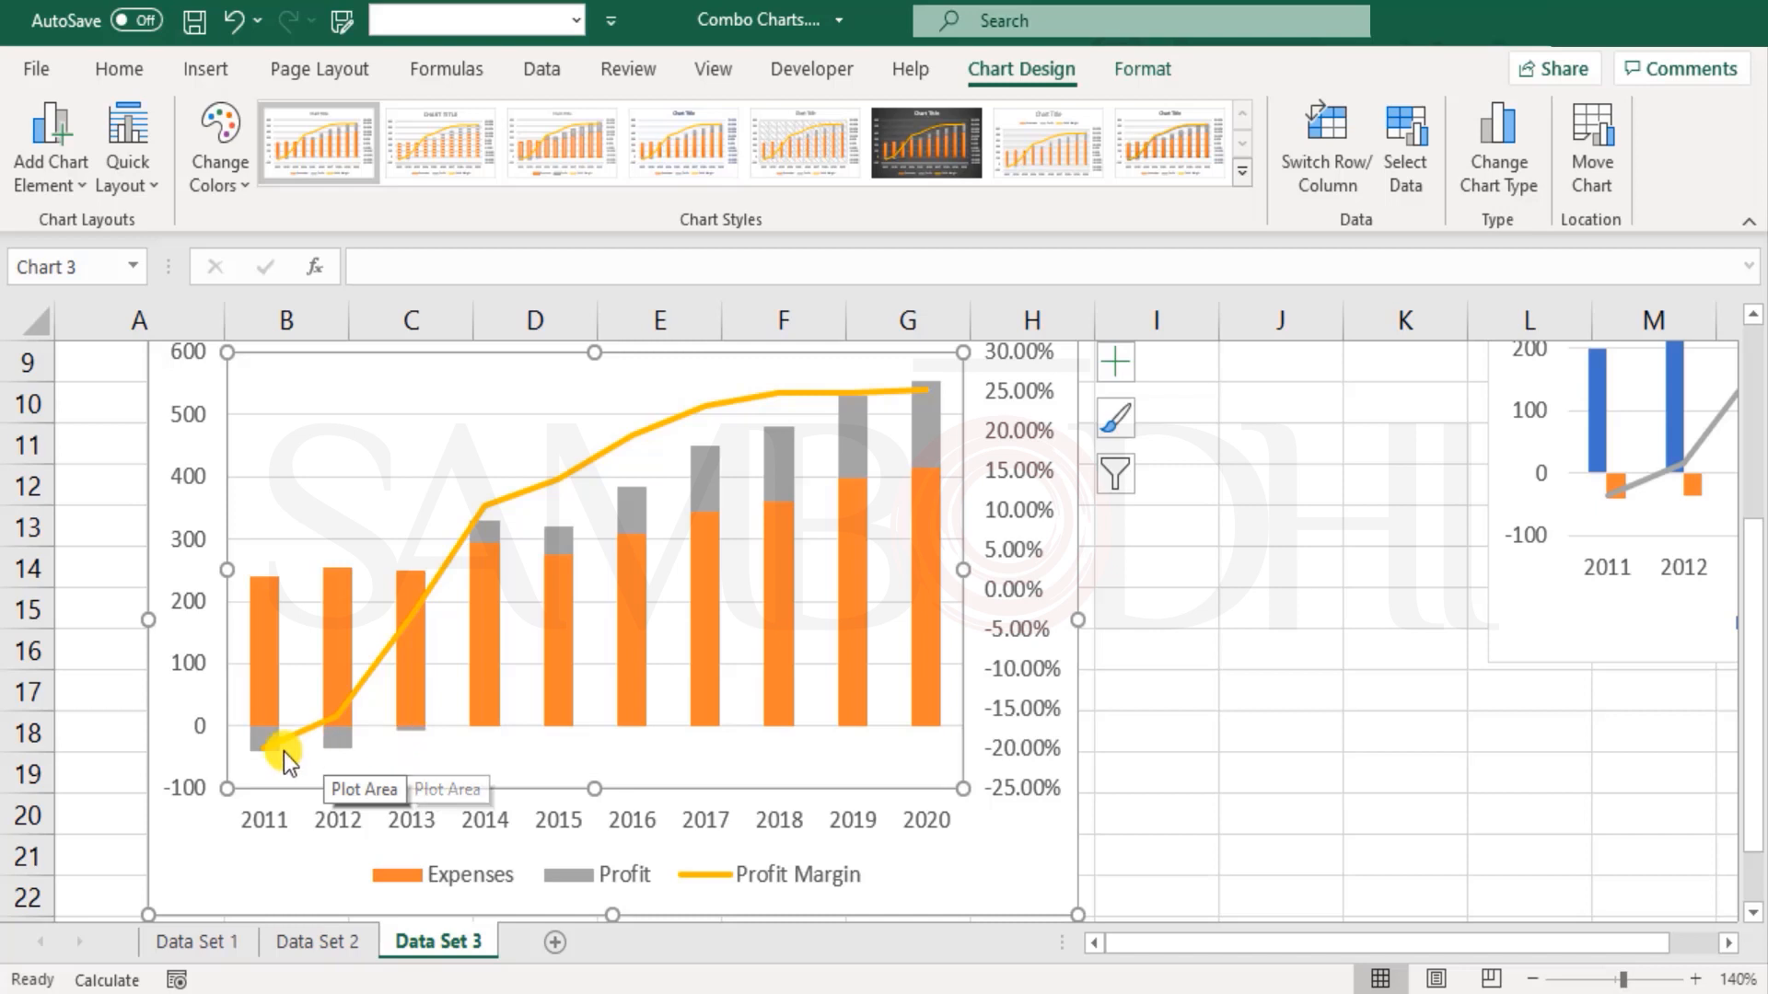
mouse_move(418, 728)
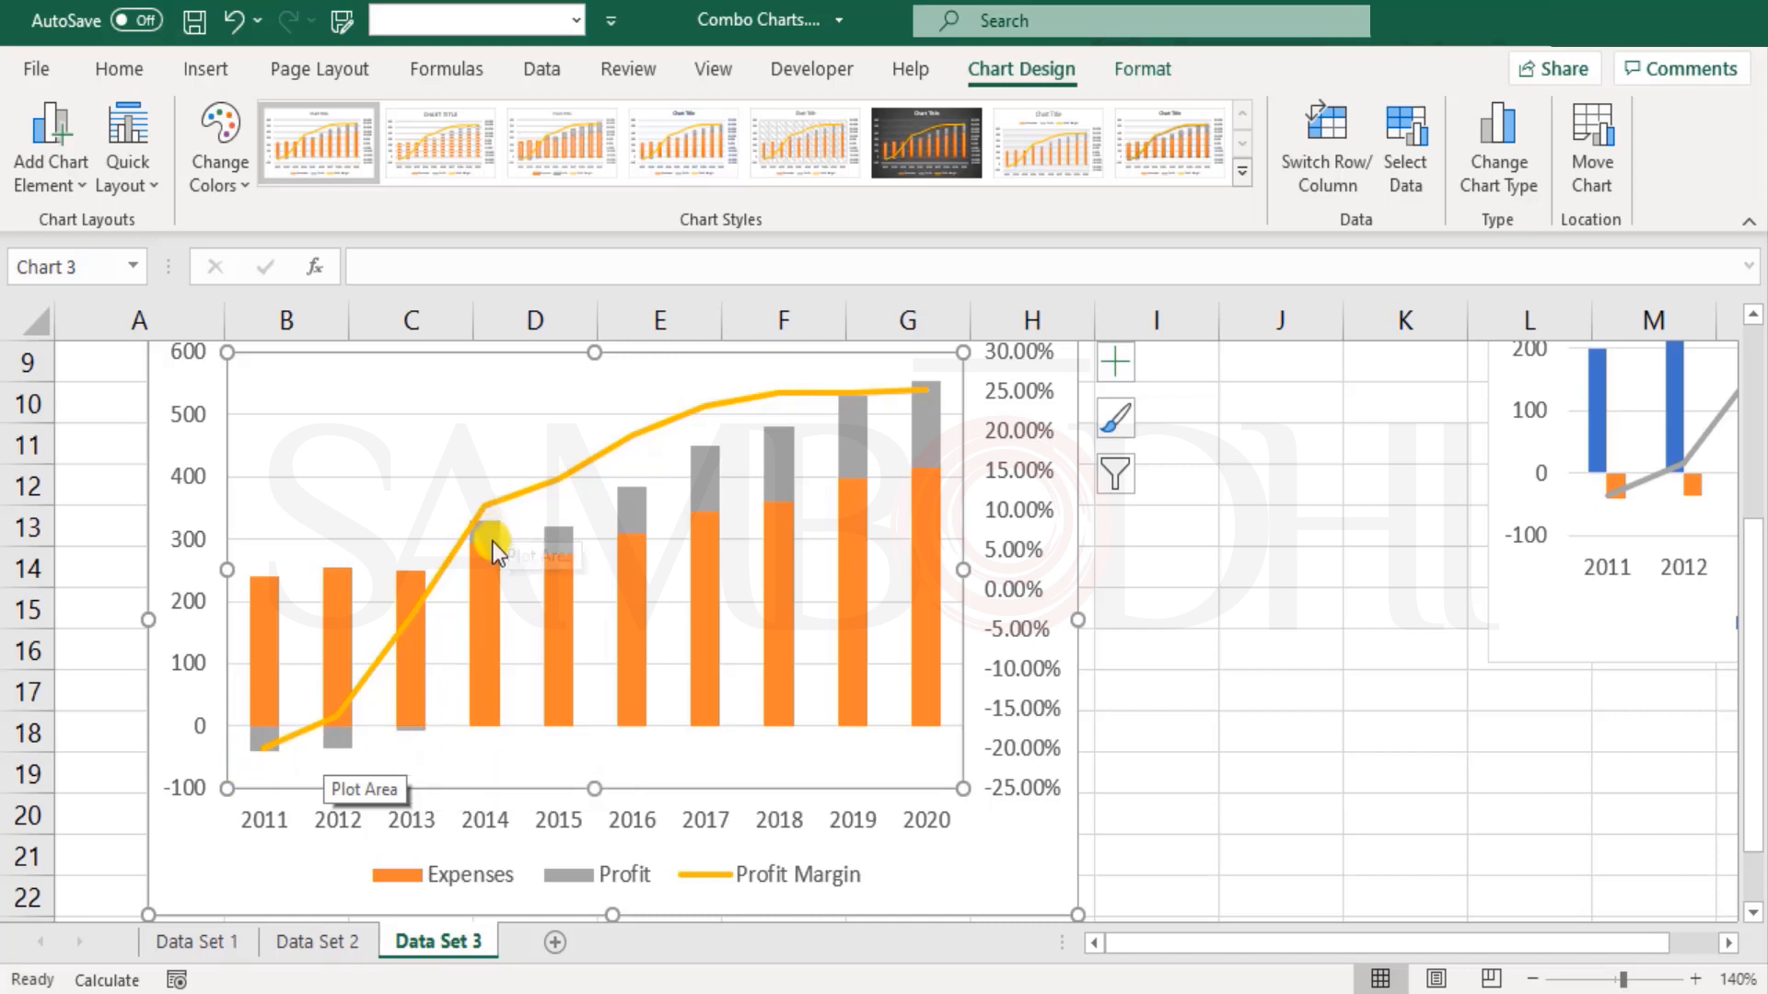
mouse_move(494, 551)
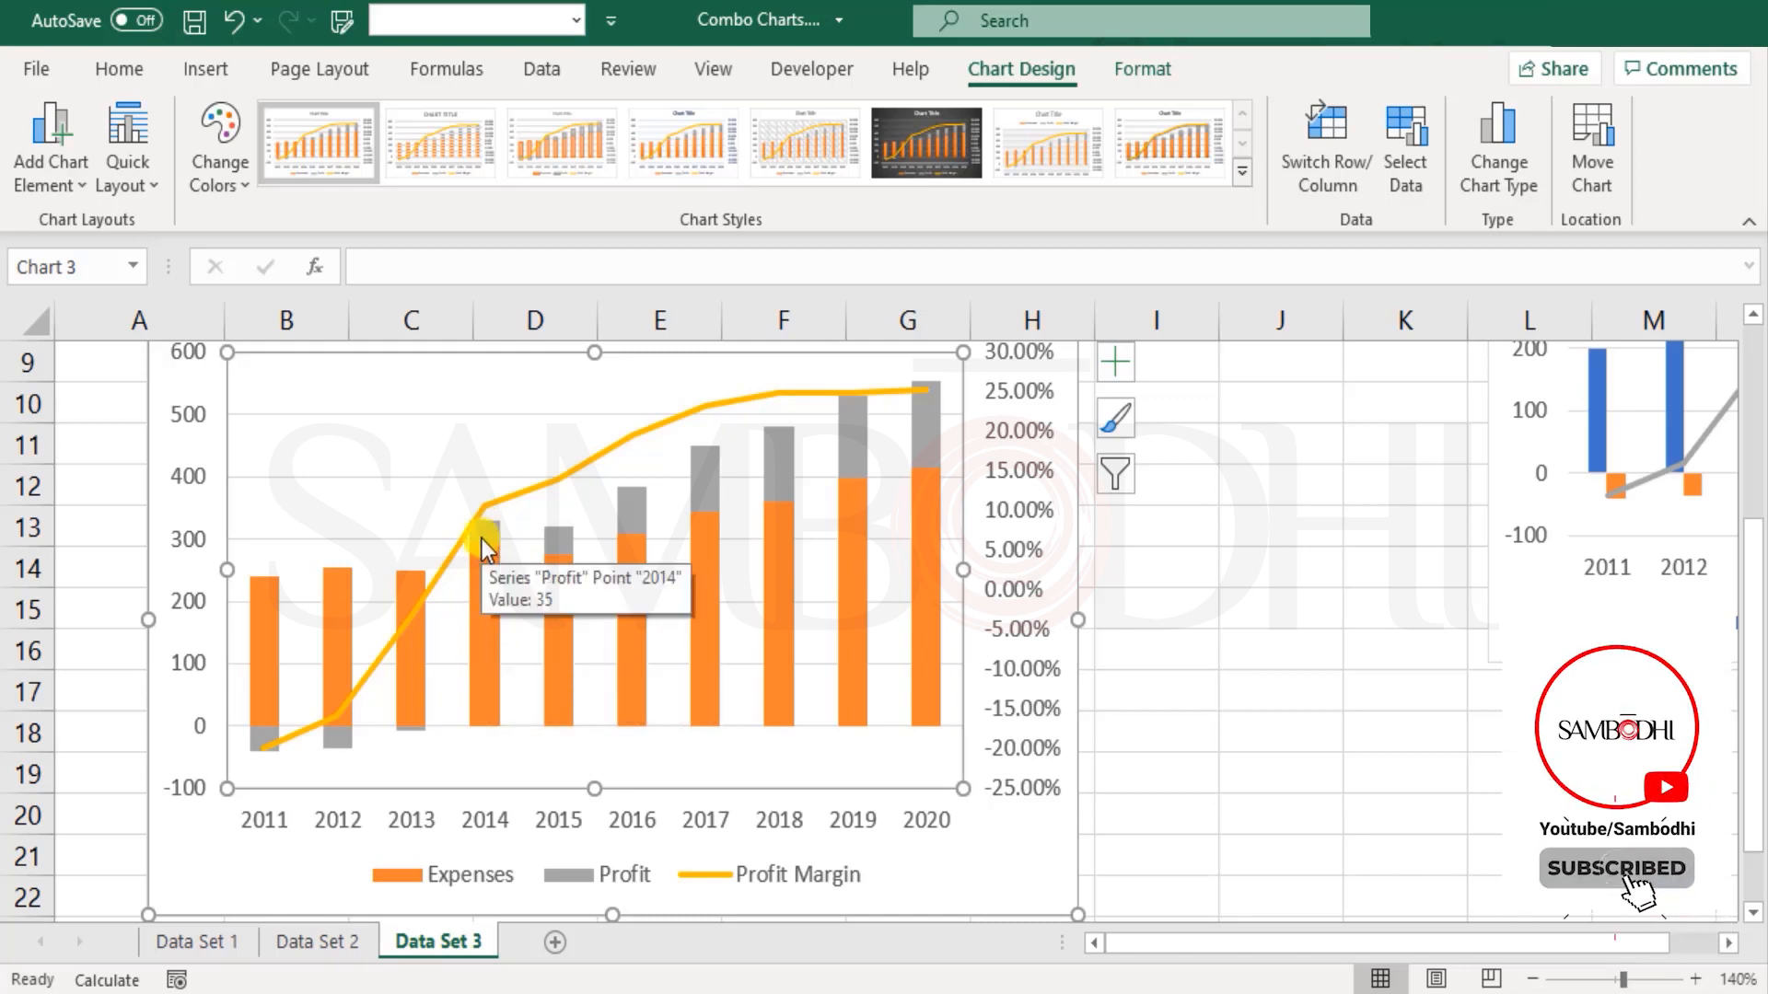
mouse_move(477, 654)
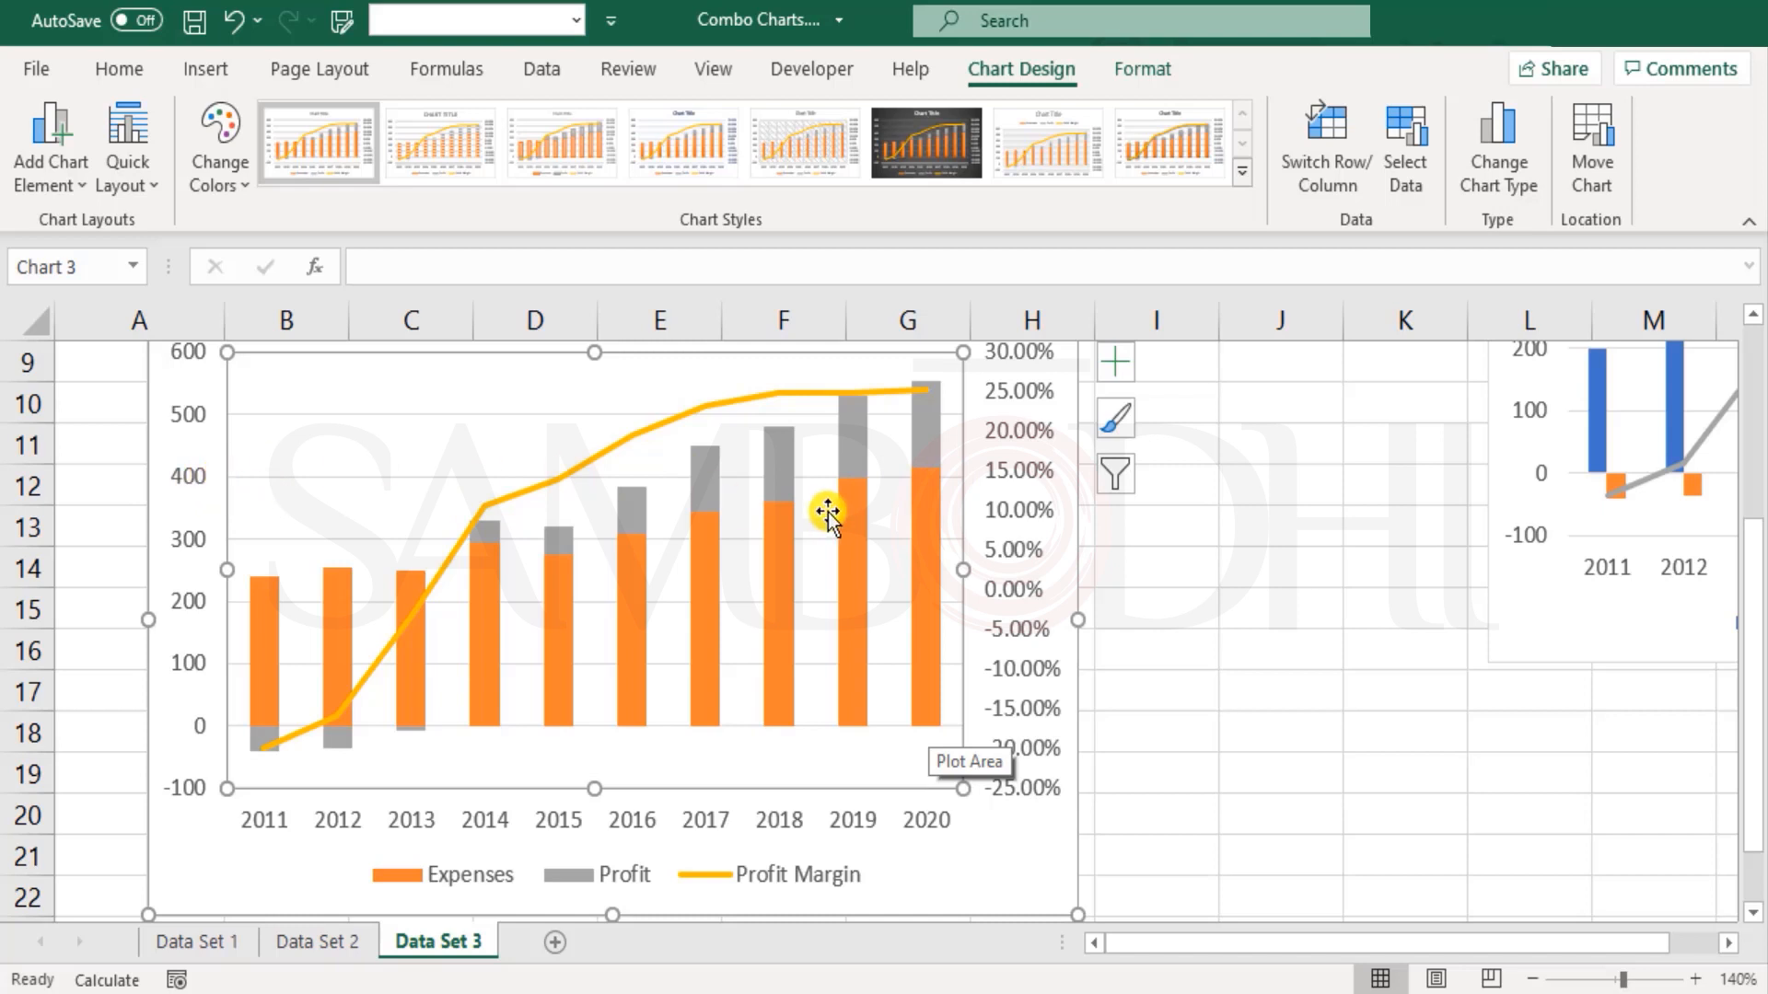
Step: Examine the 2020 Expenses column and the Profit Margin line, and view both charts alongside the data table
click(925, 489)
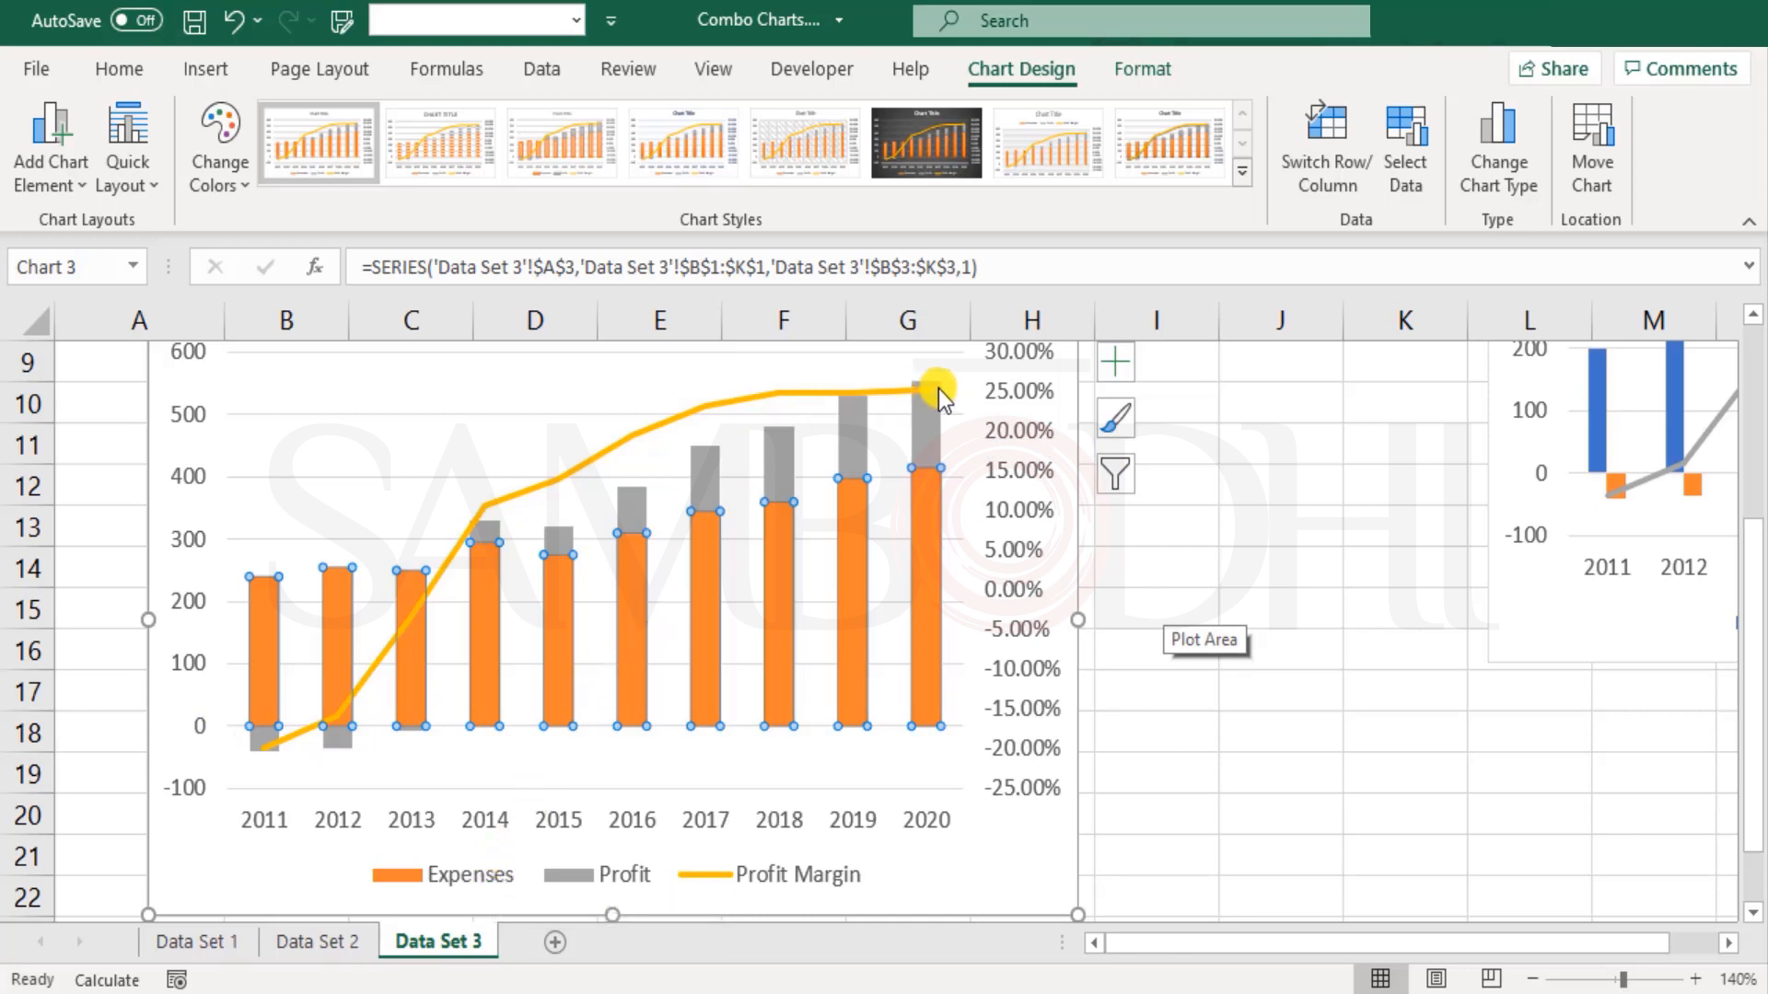
click(914, 393)
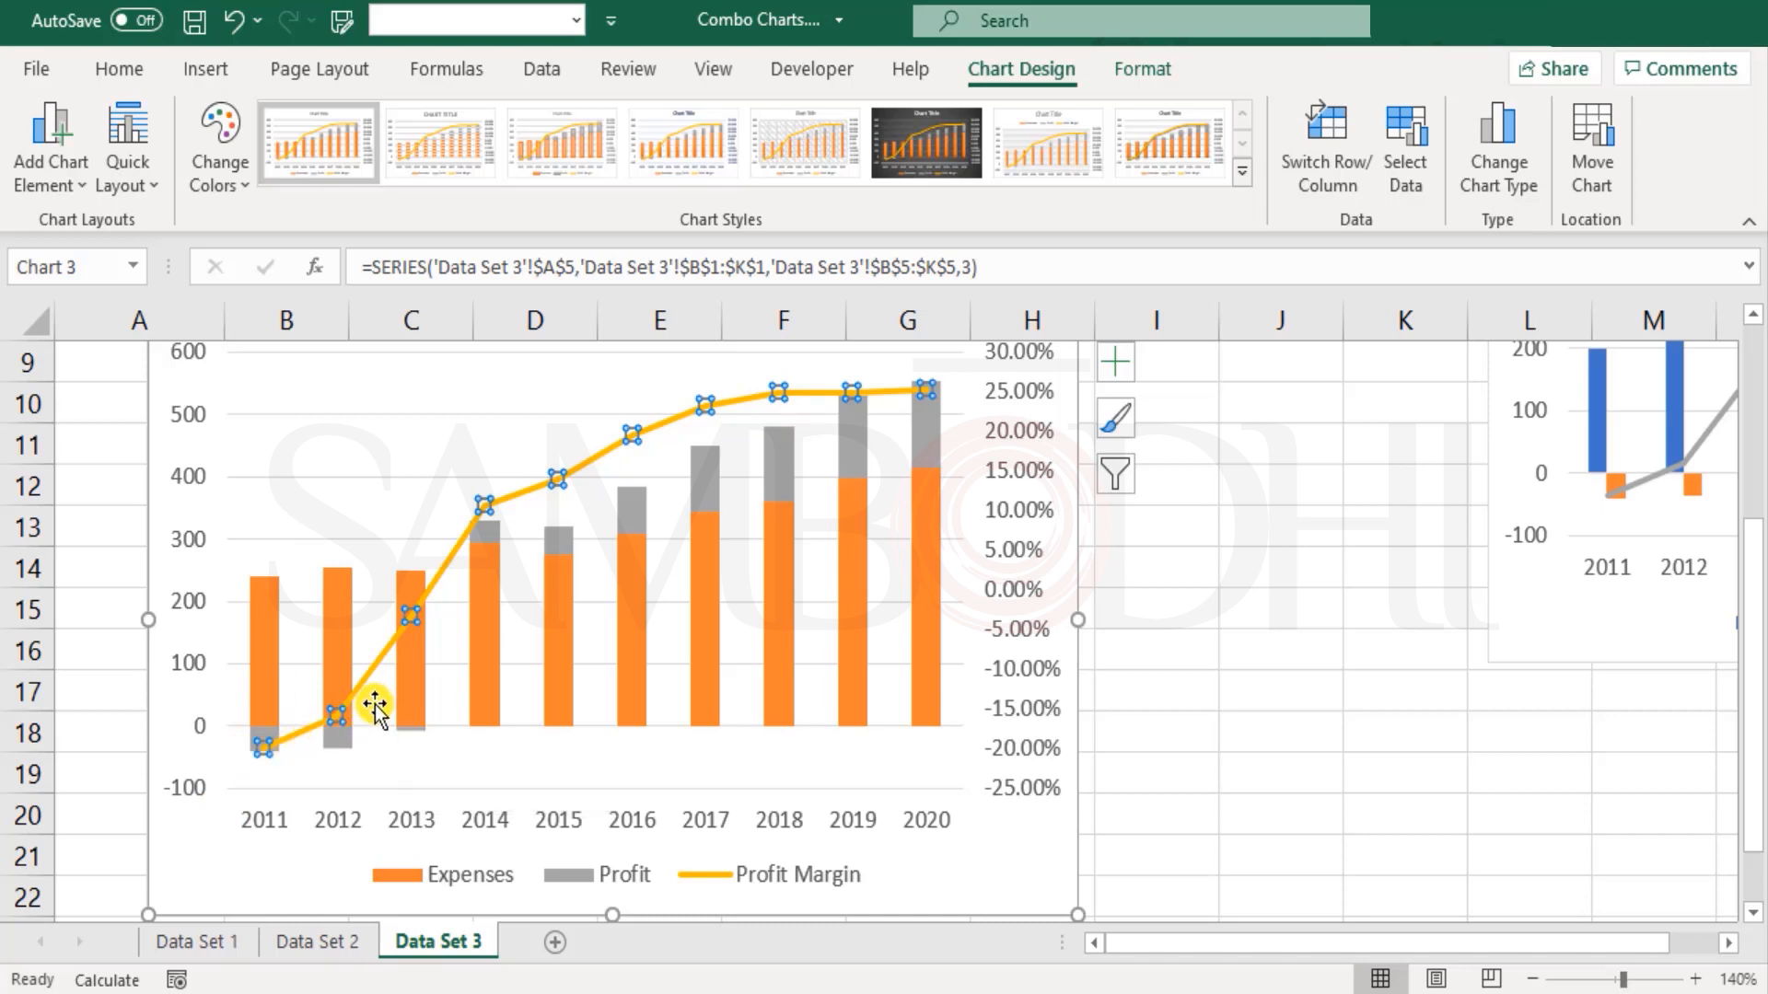
click(1297, 659)
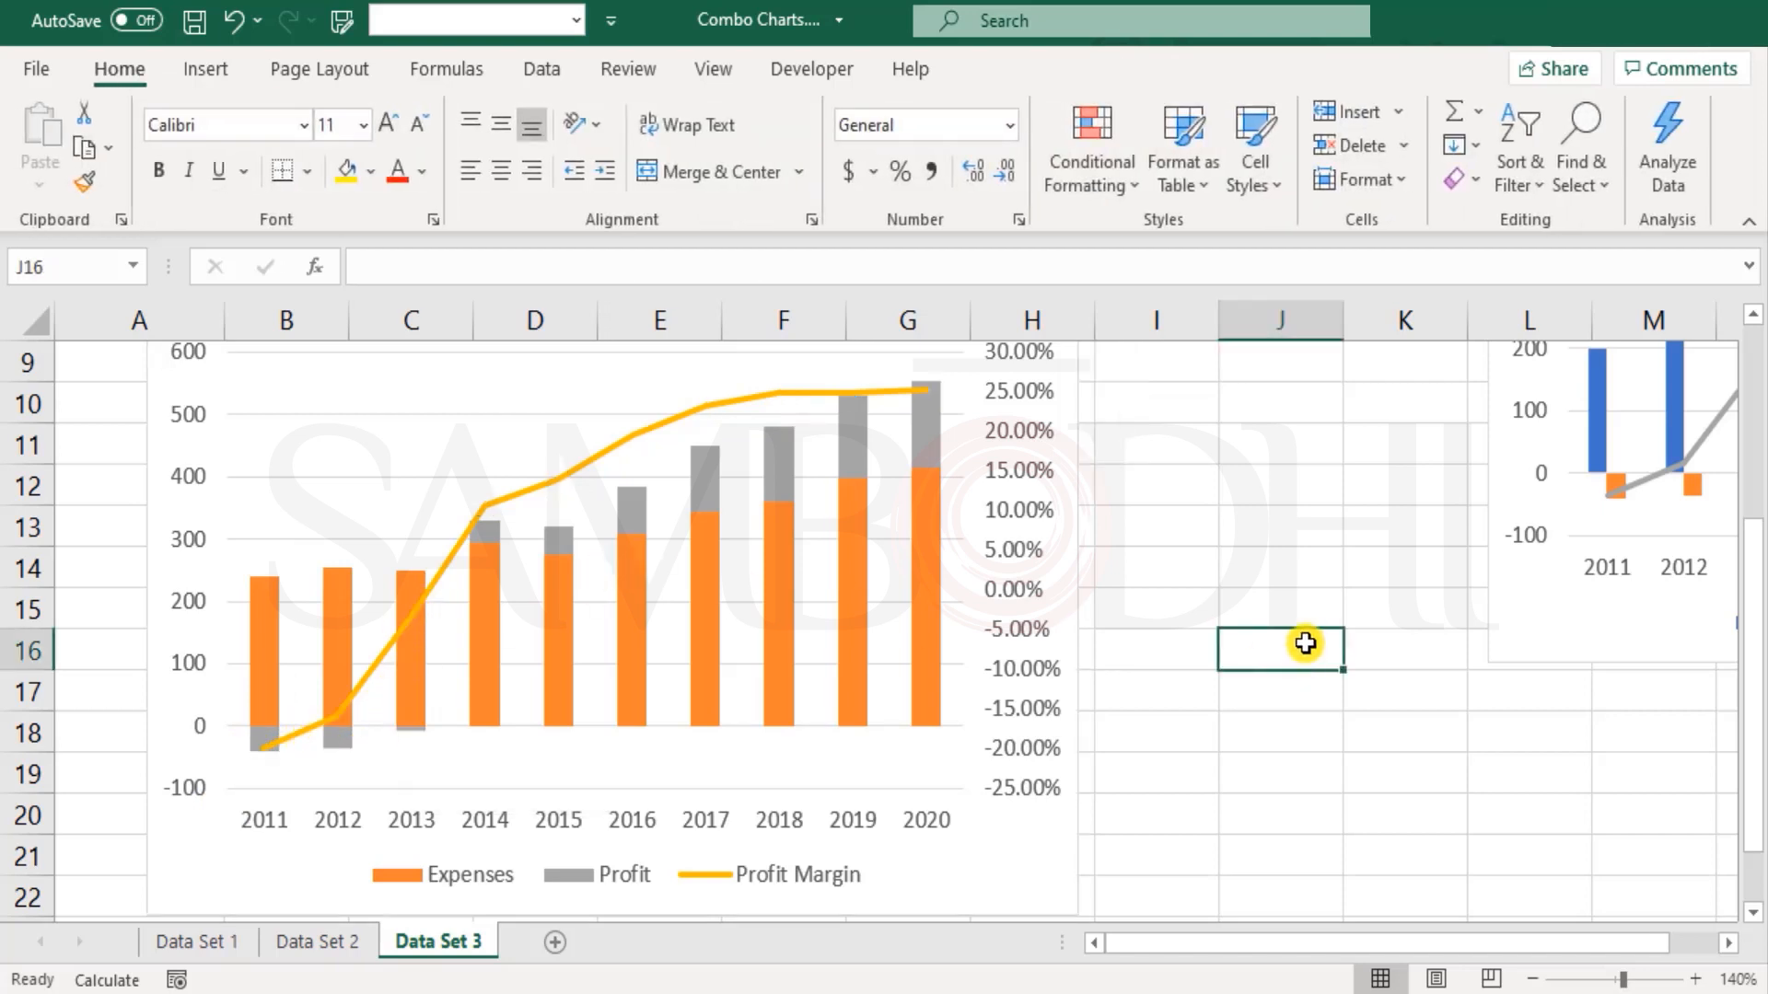
click(1530, 980)
click(1530, 980)
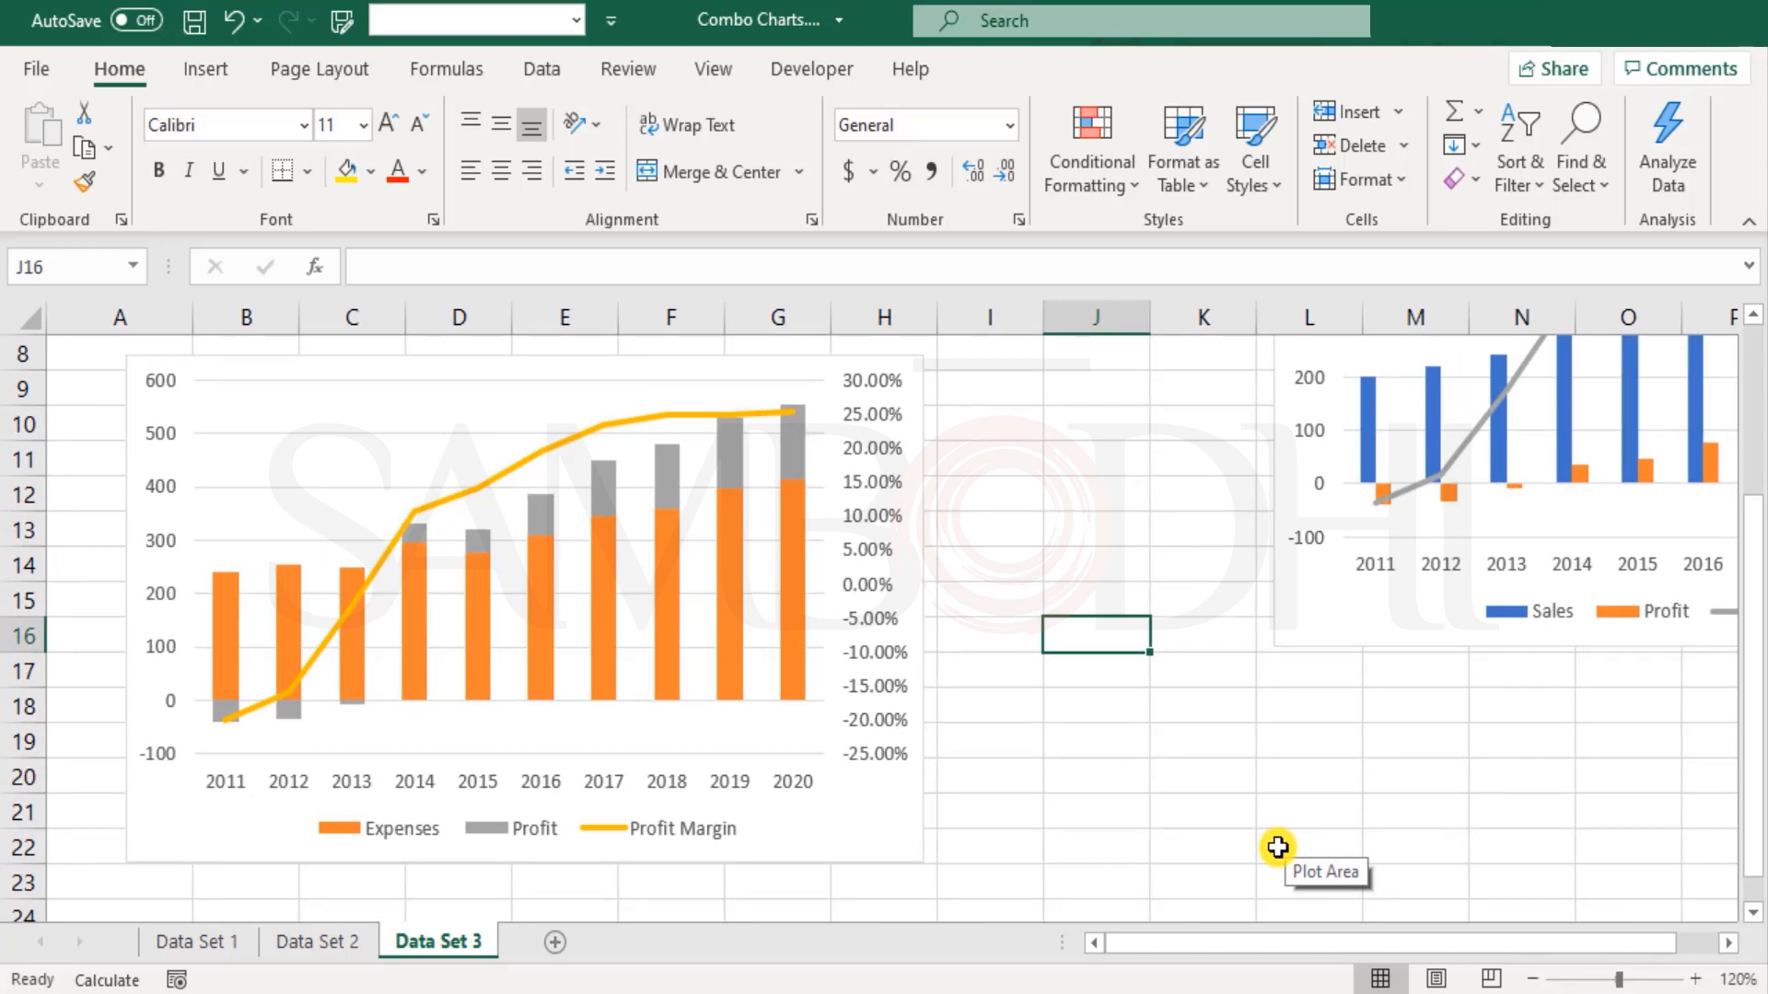
click(1532, 980)
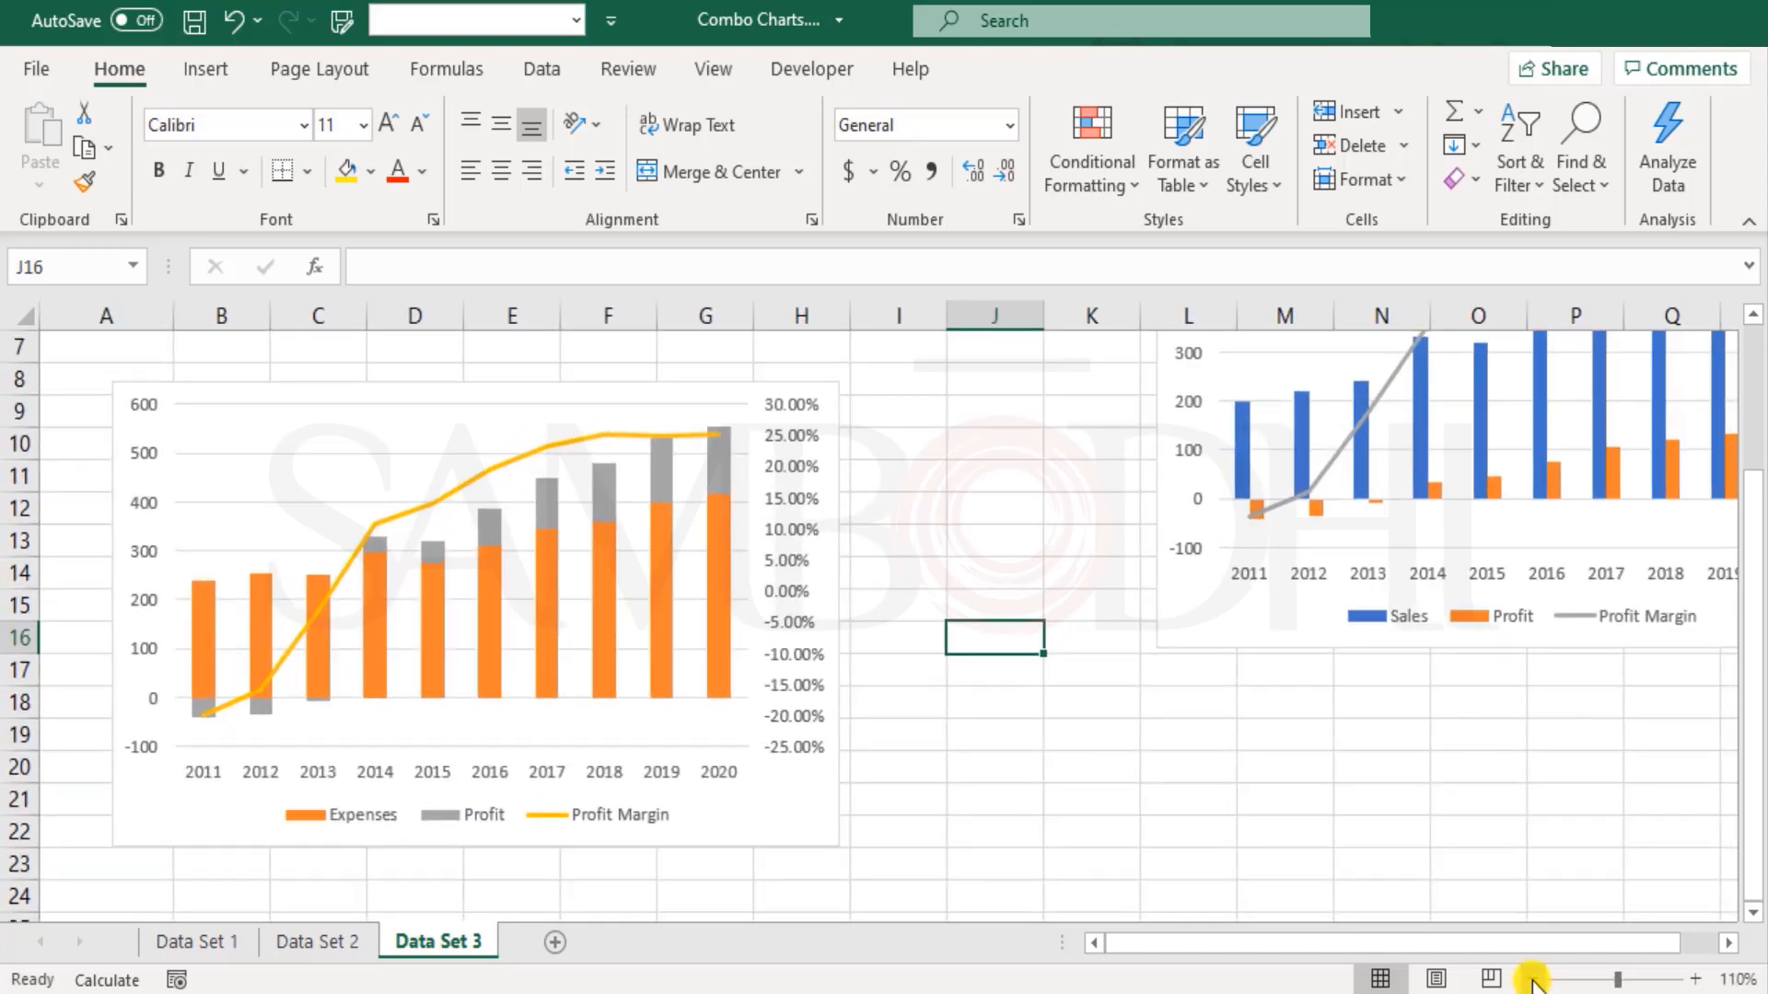
click(1532, 979)
click(1536, 981)
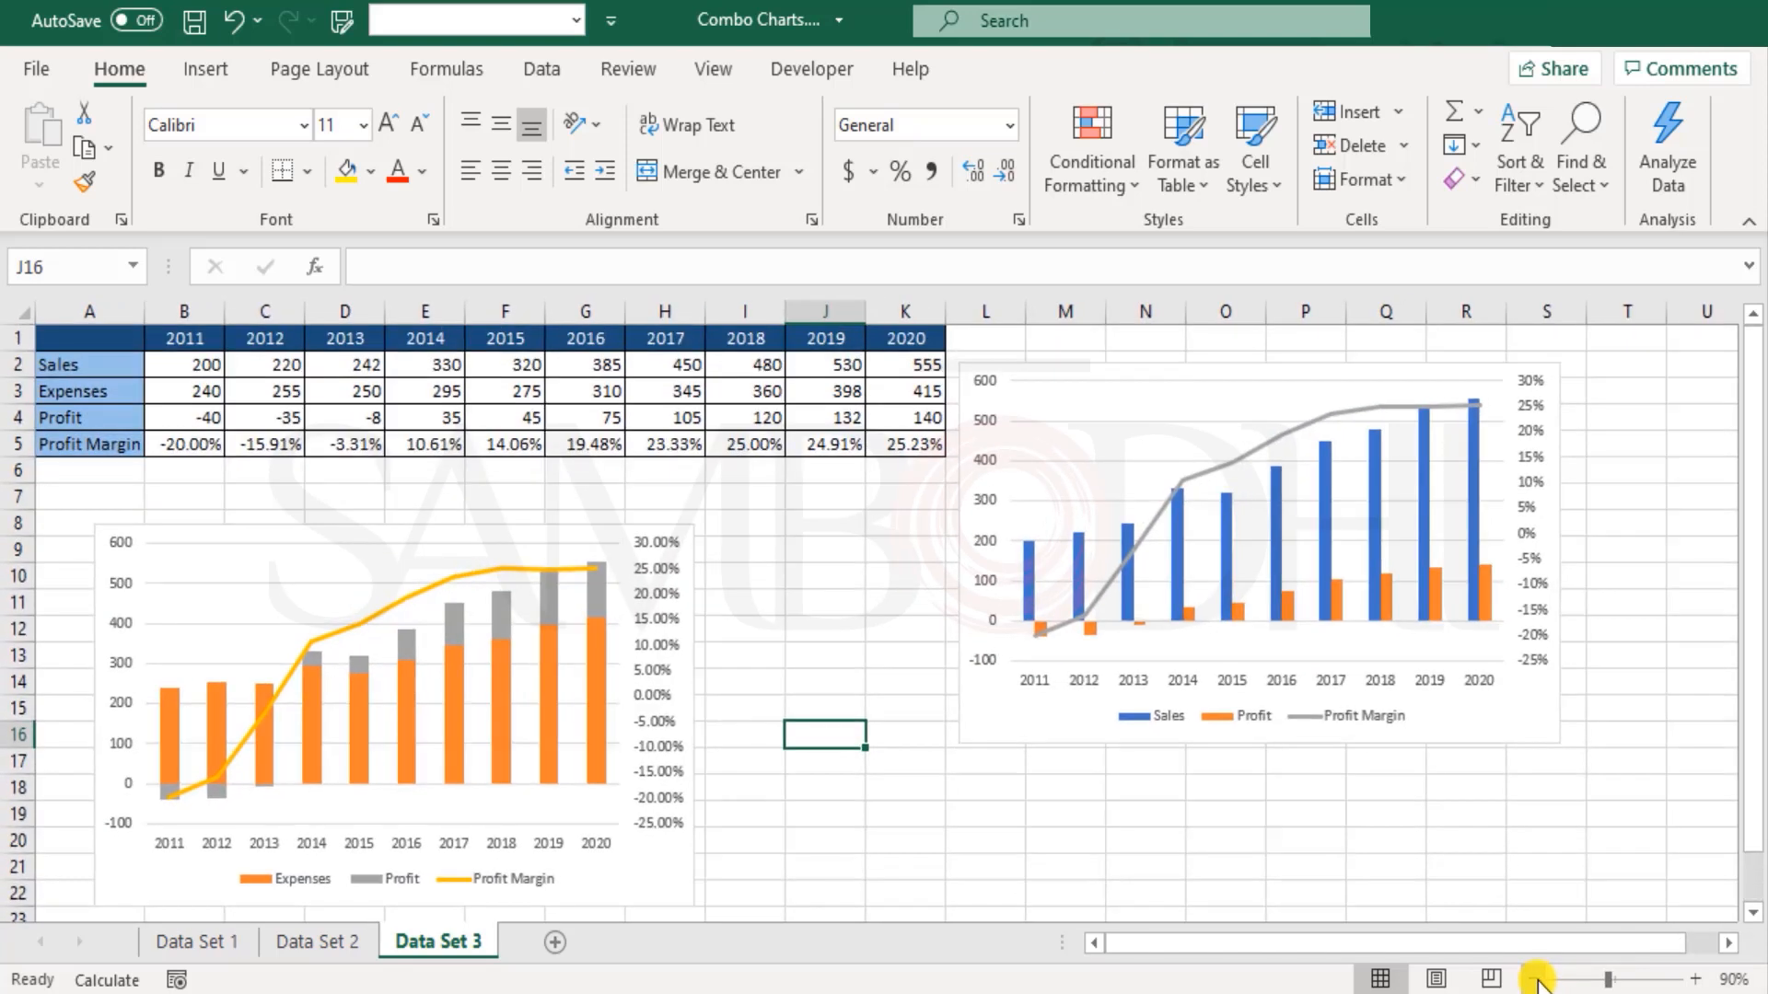
click(1695, 980)
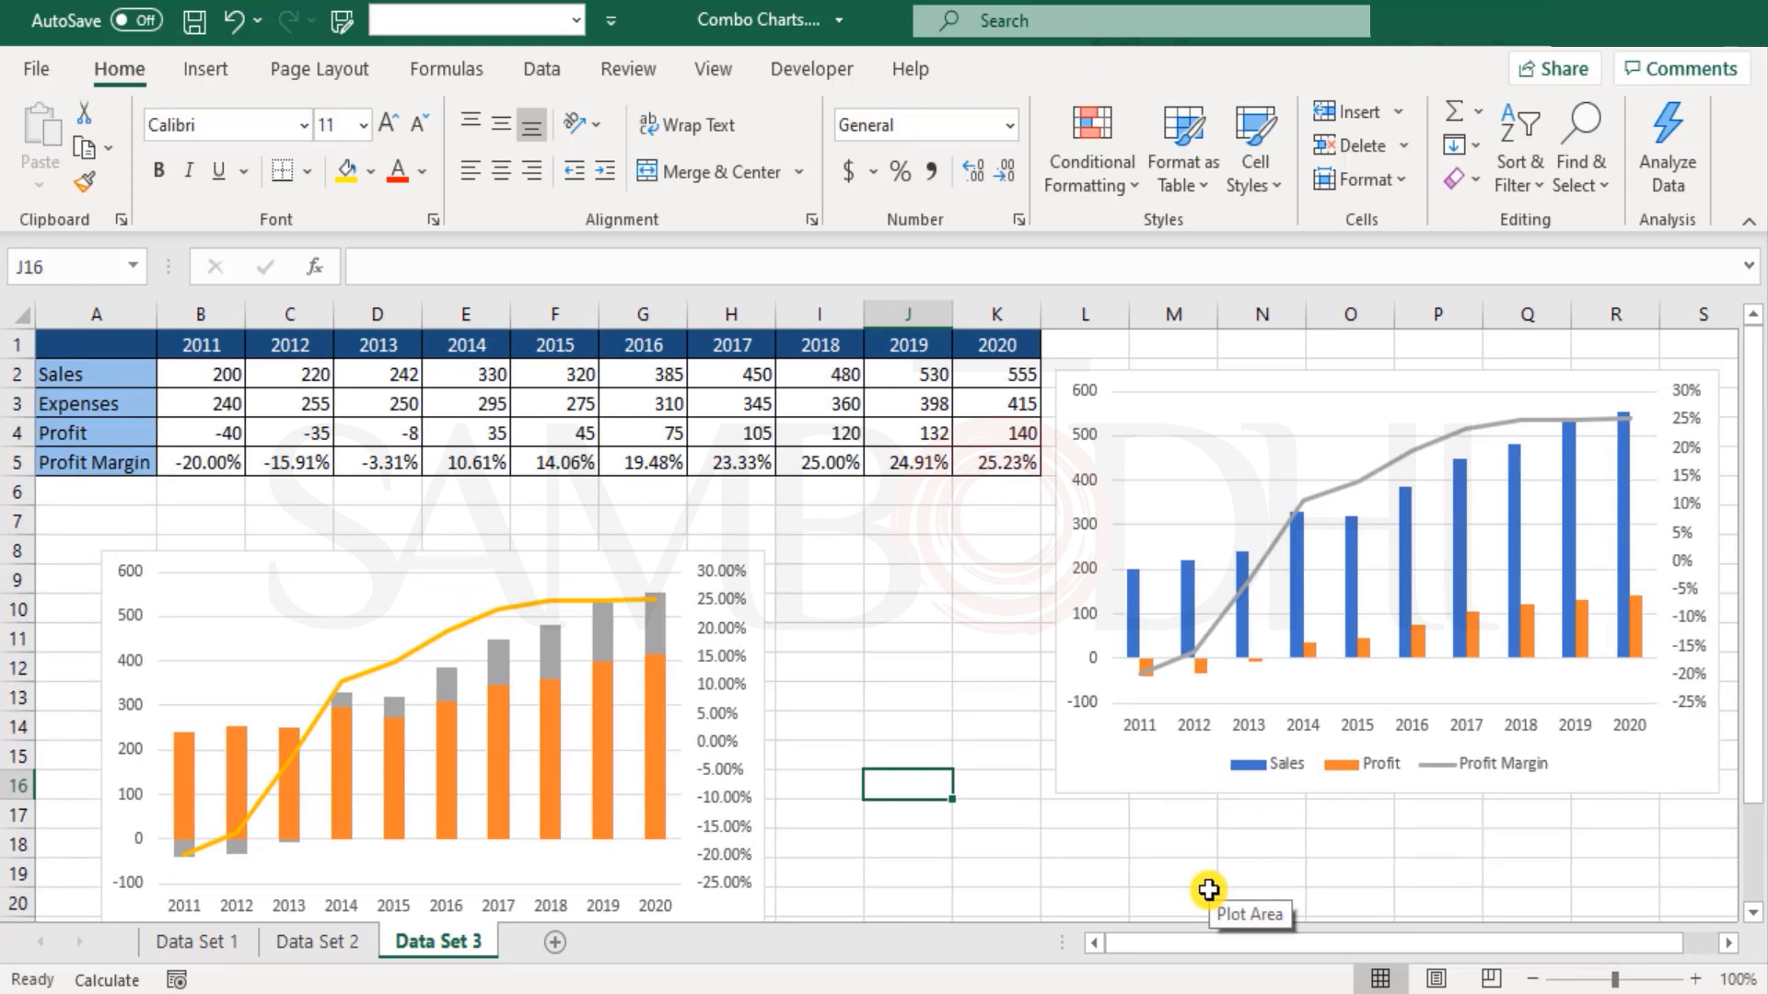
Step: Browse the chart types available for the stacked chart's Expenses series and try Area
click(430, 553)
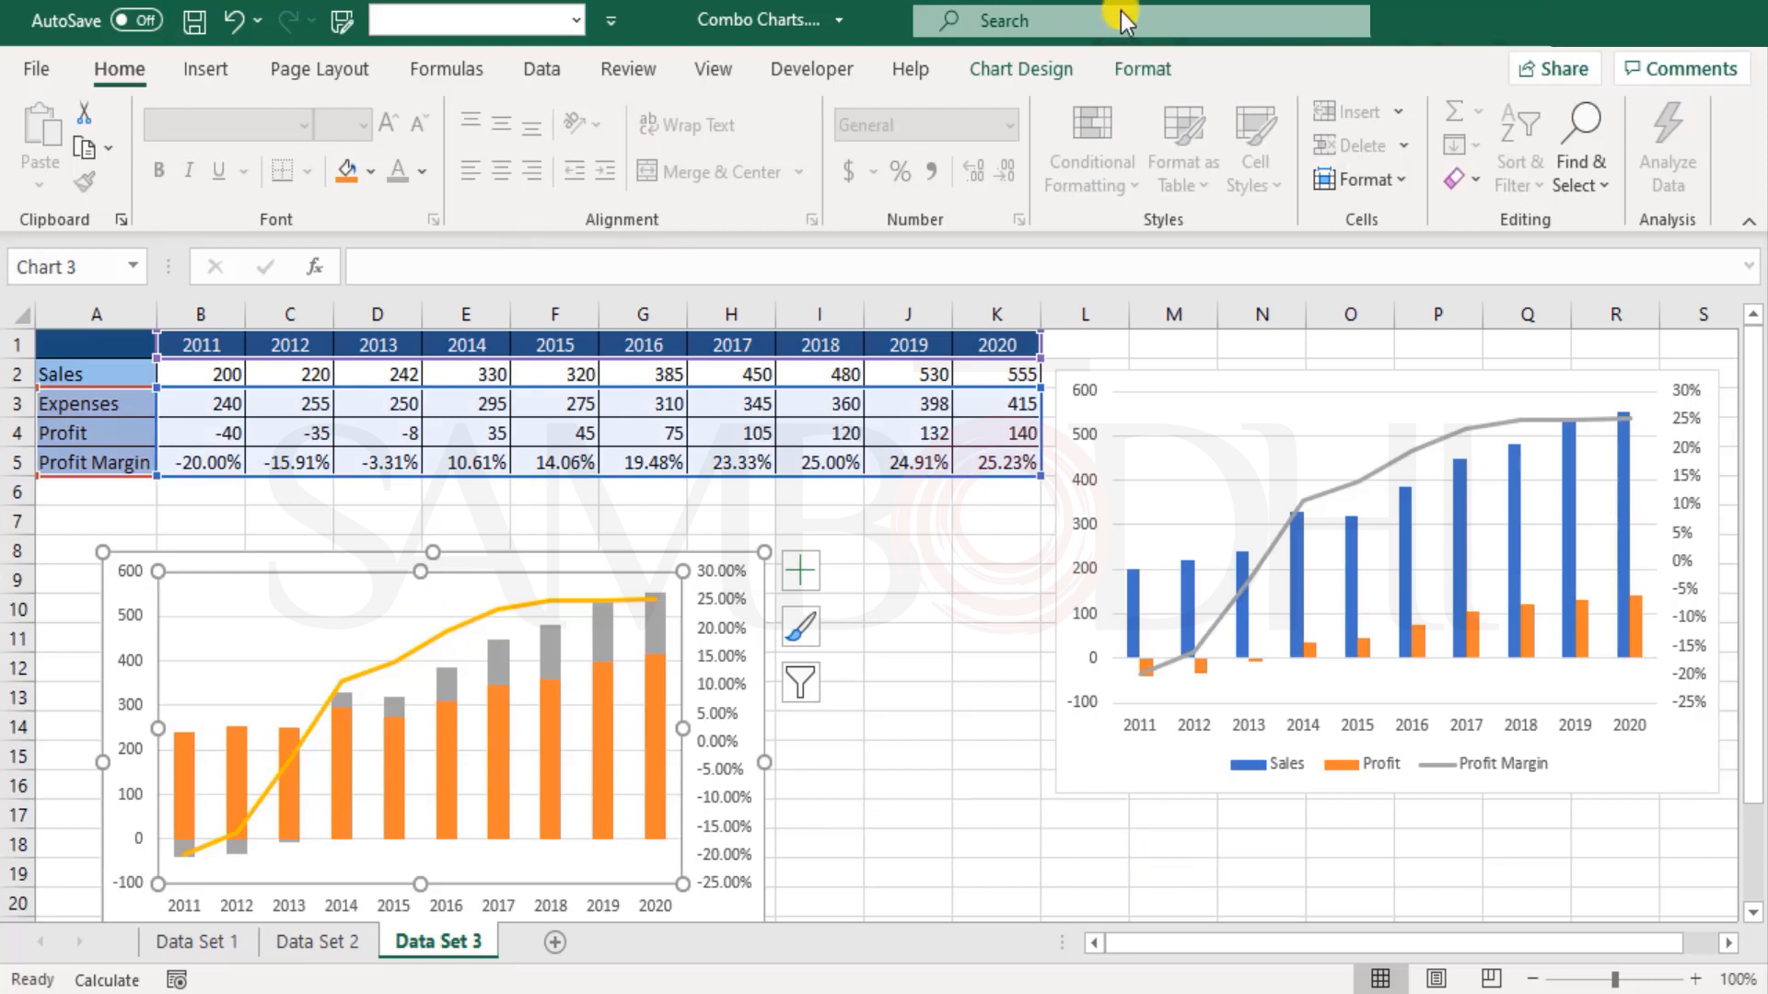
click(1068, 71)
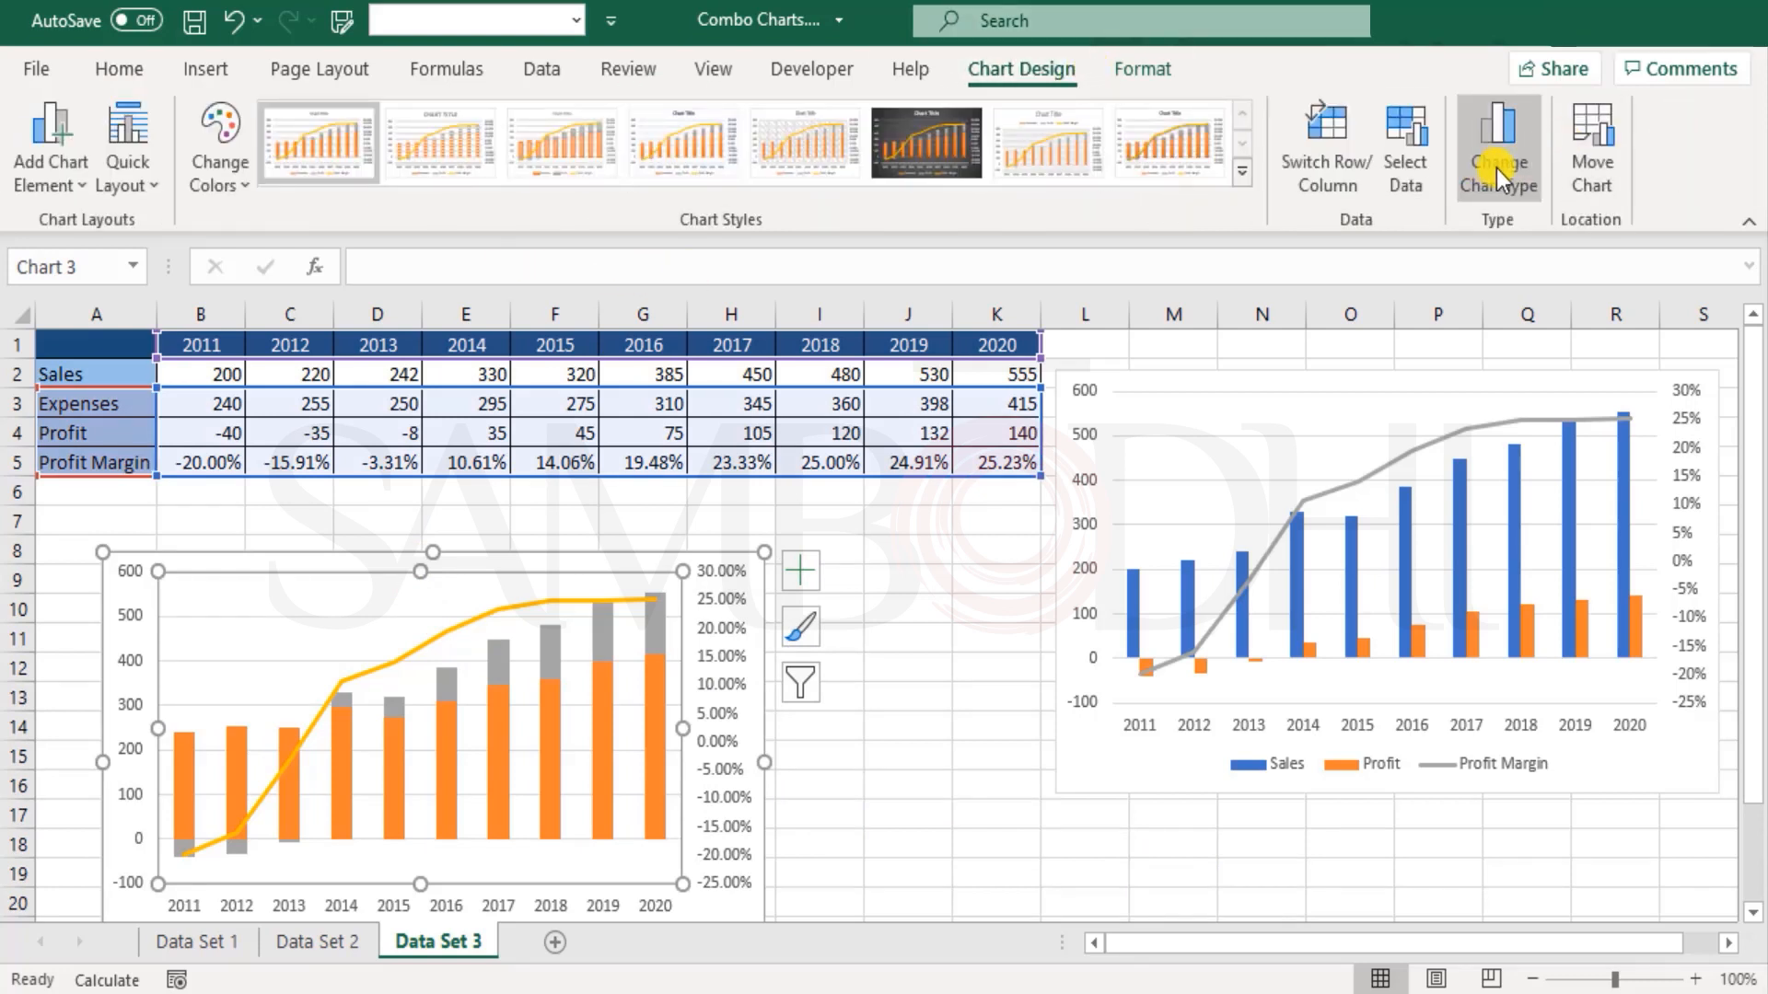
click(1495, 169)
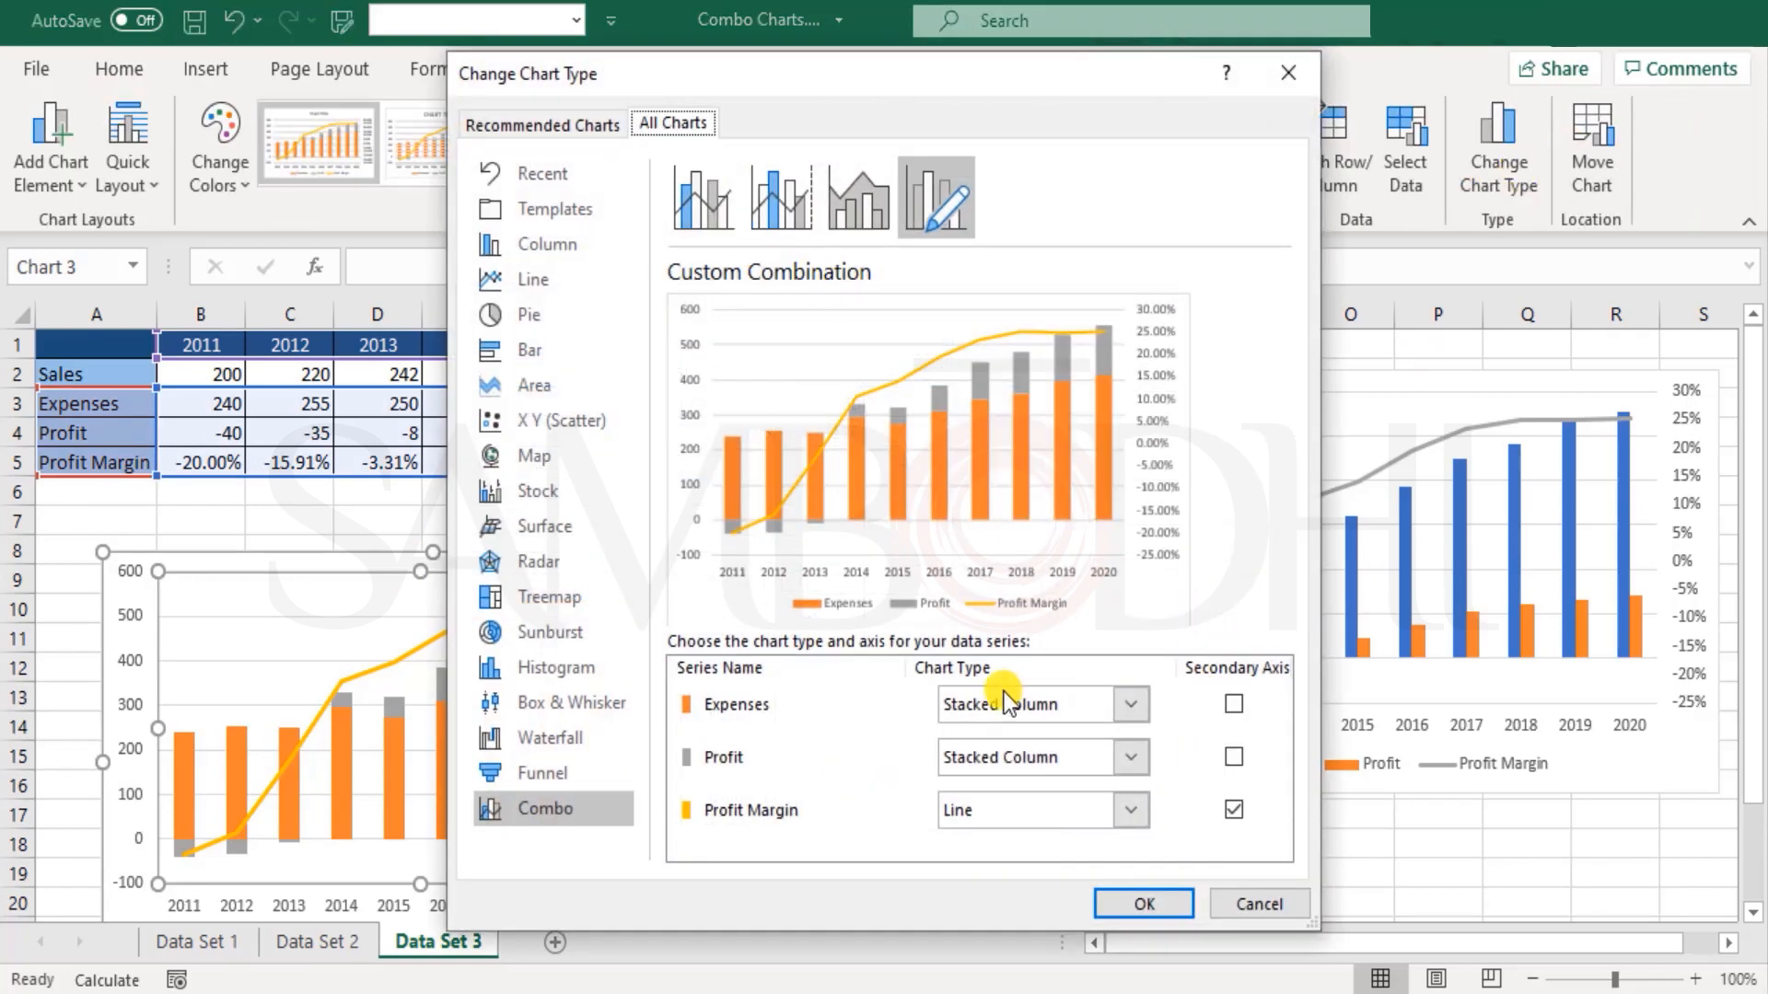
click(1057, 702)
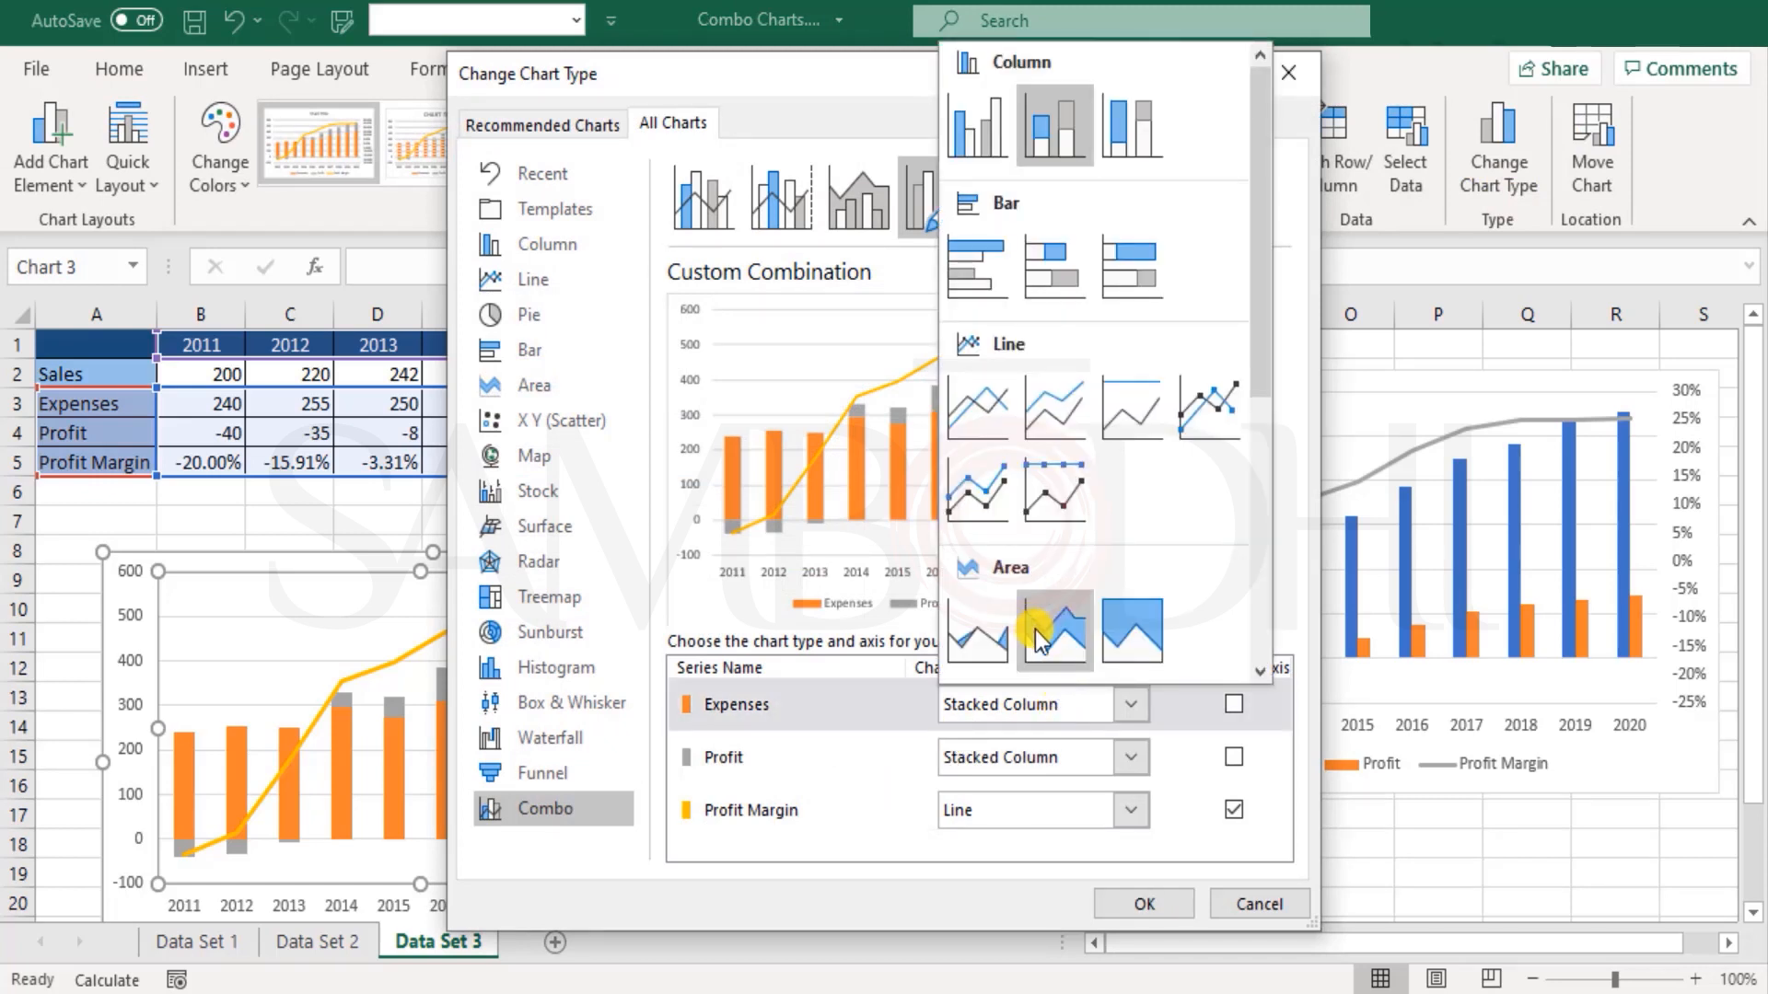
scroll(1079, 589, down, 3)
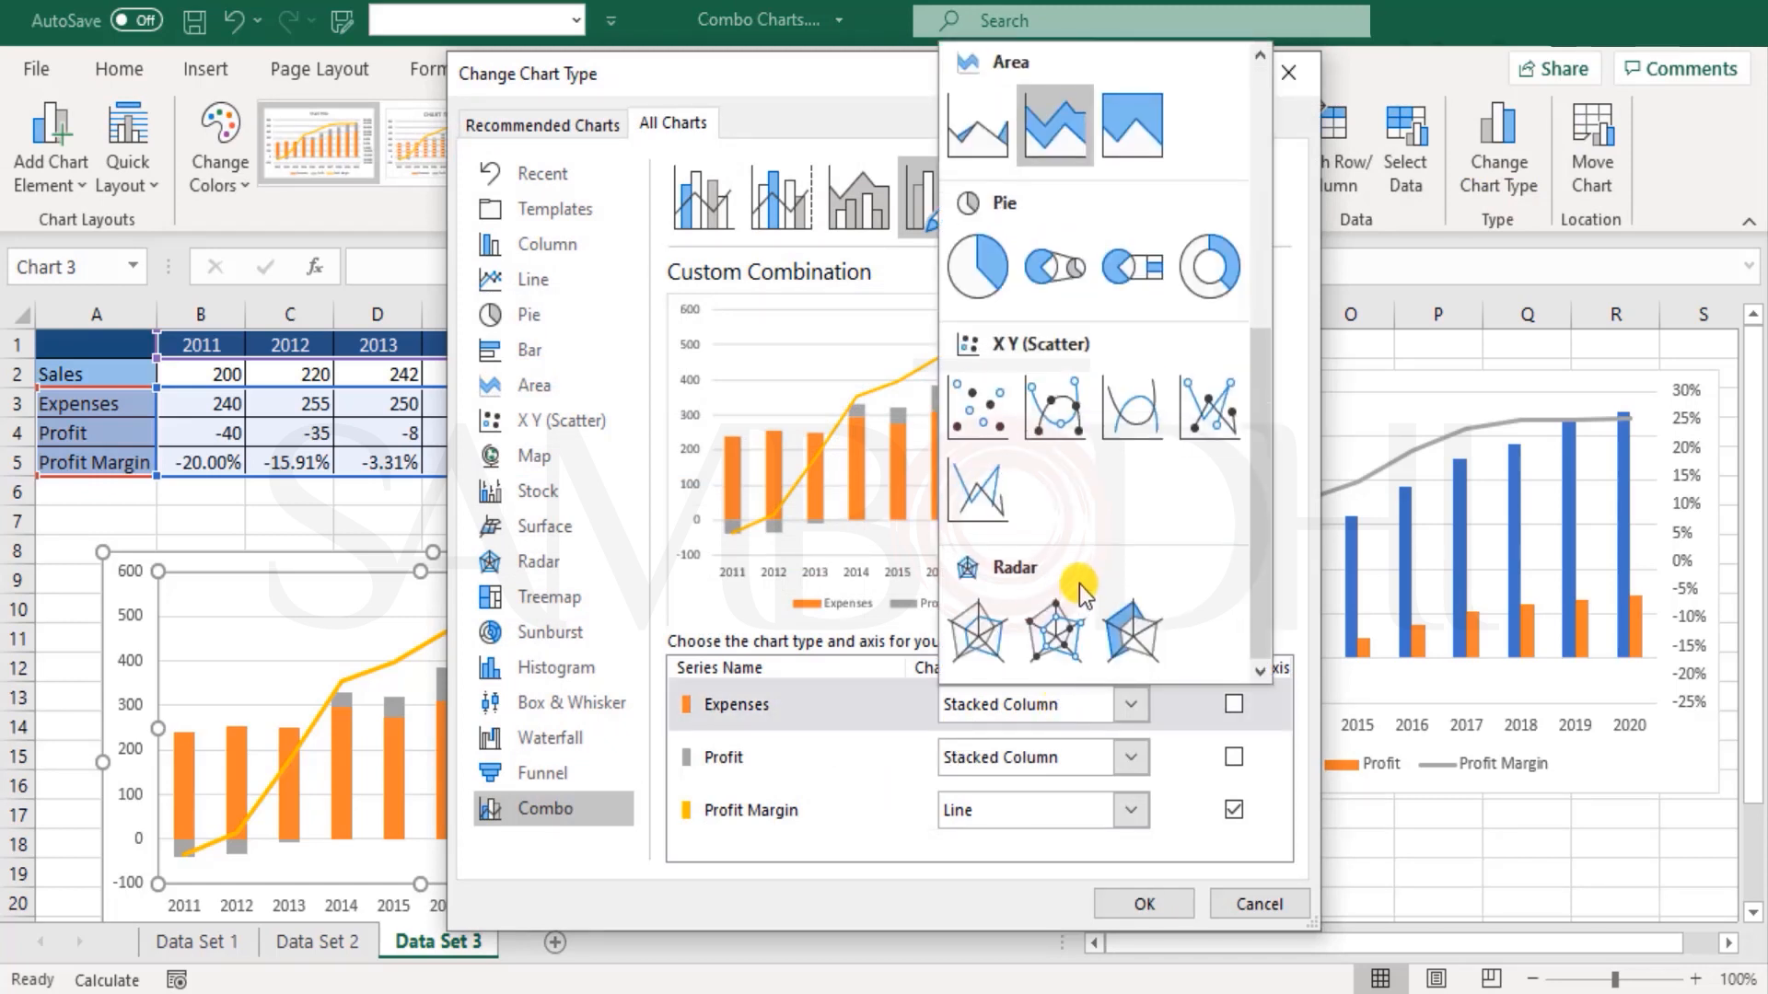
scroll(1079, 584, up, 3)
scroll(1079, 583, down, 3)
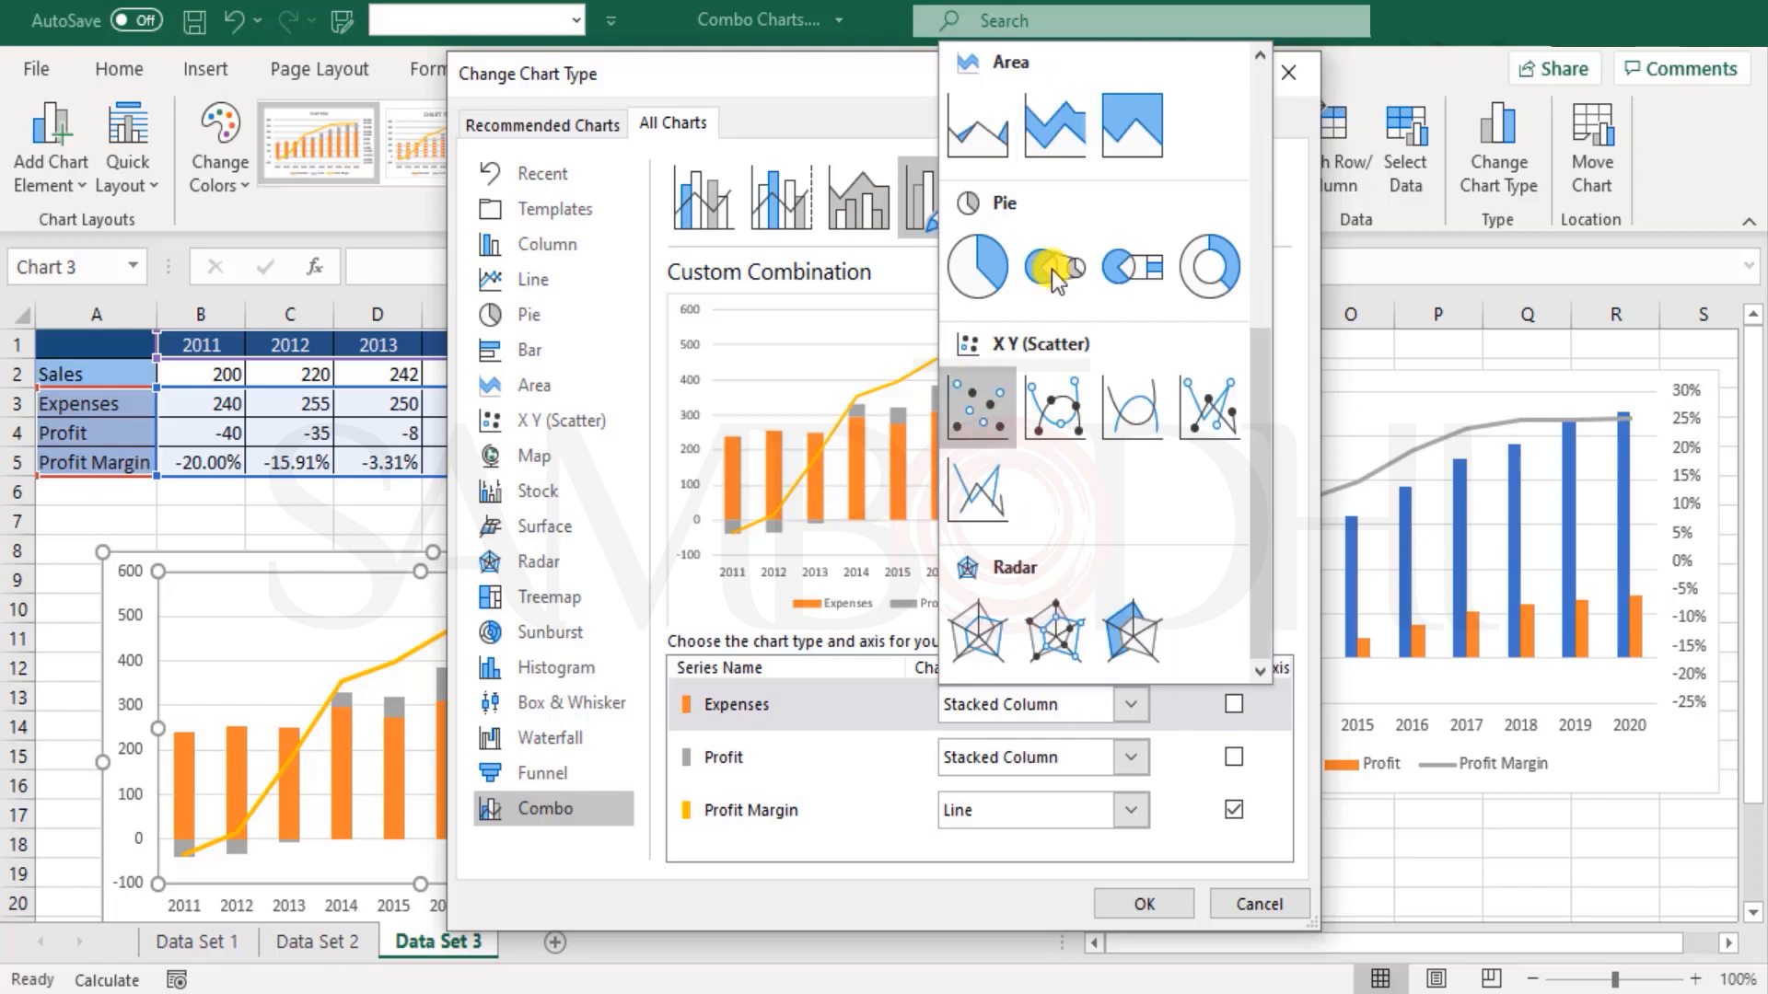
scroll(1140, 666, up, 3)
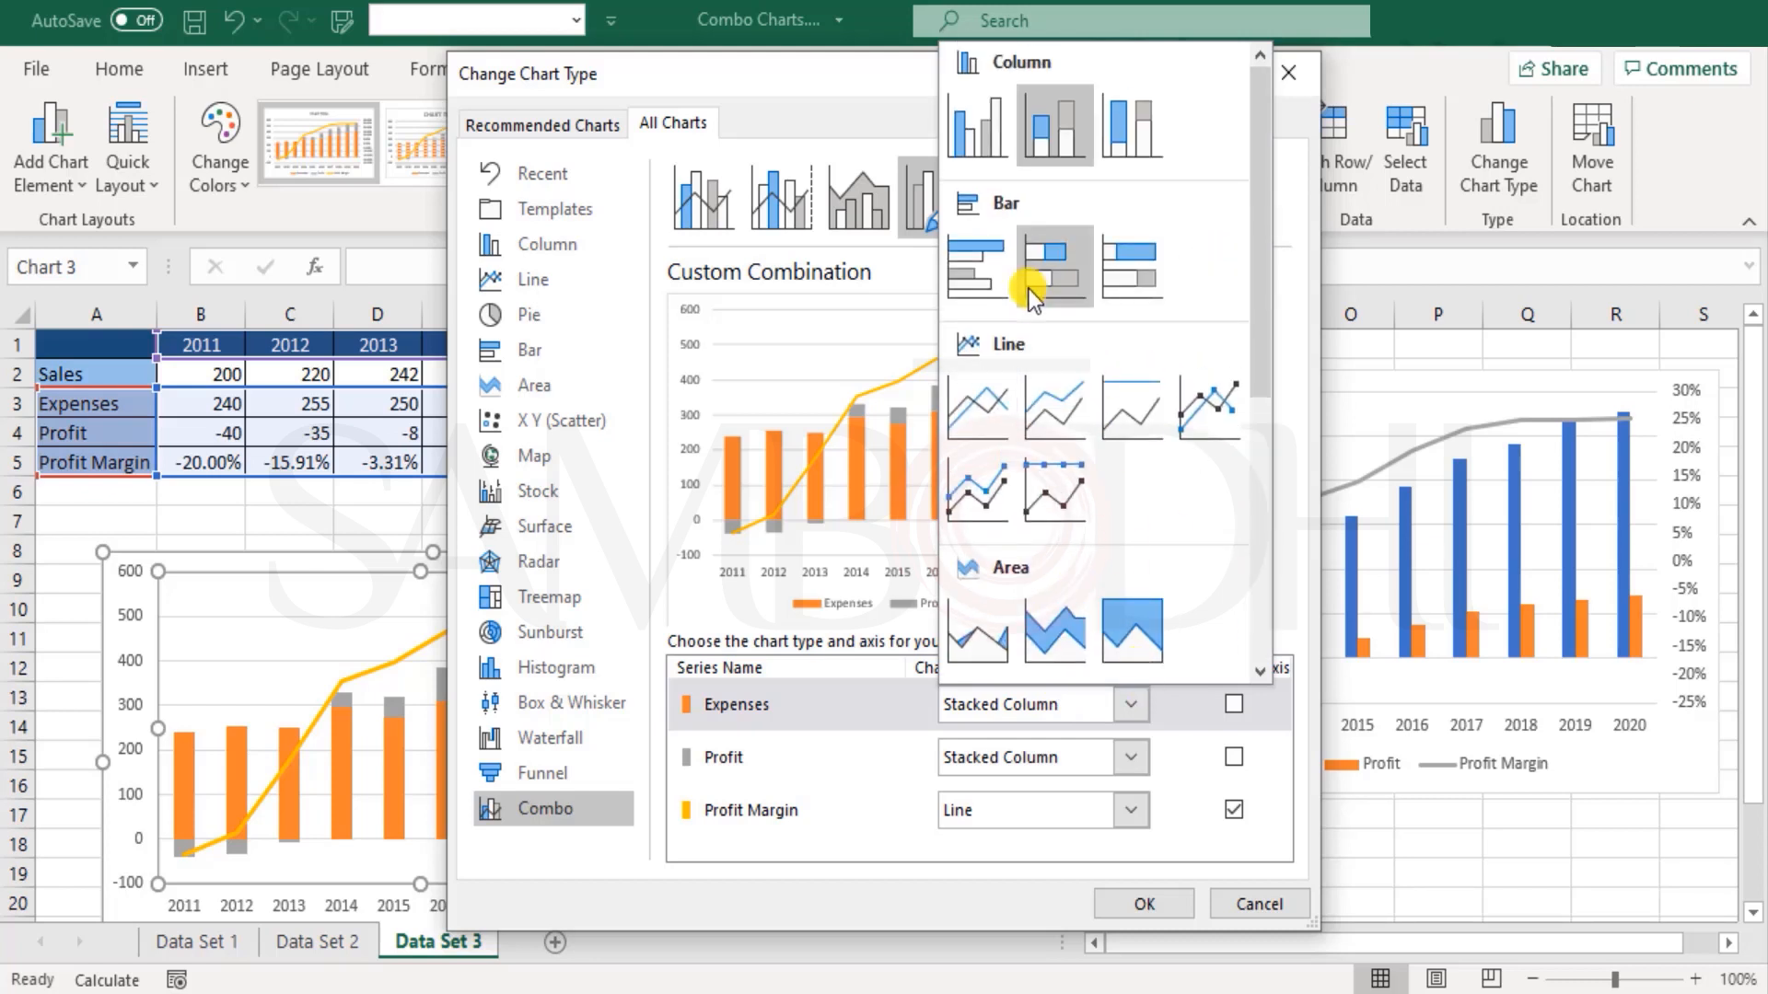
click(962, 635)
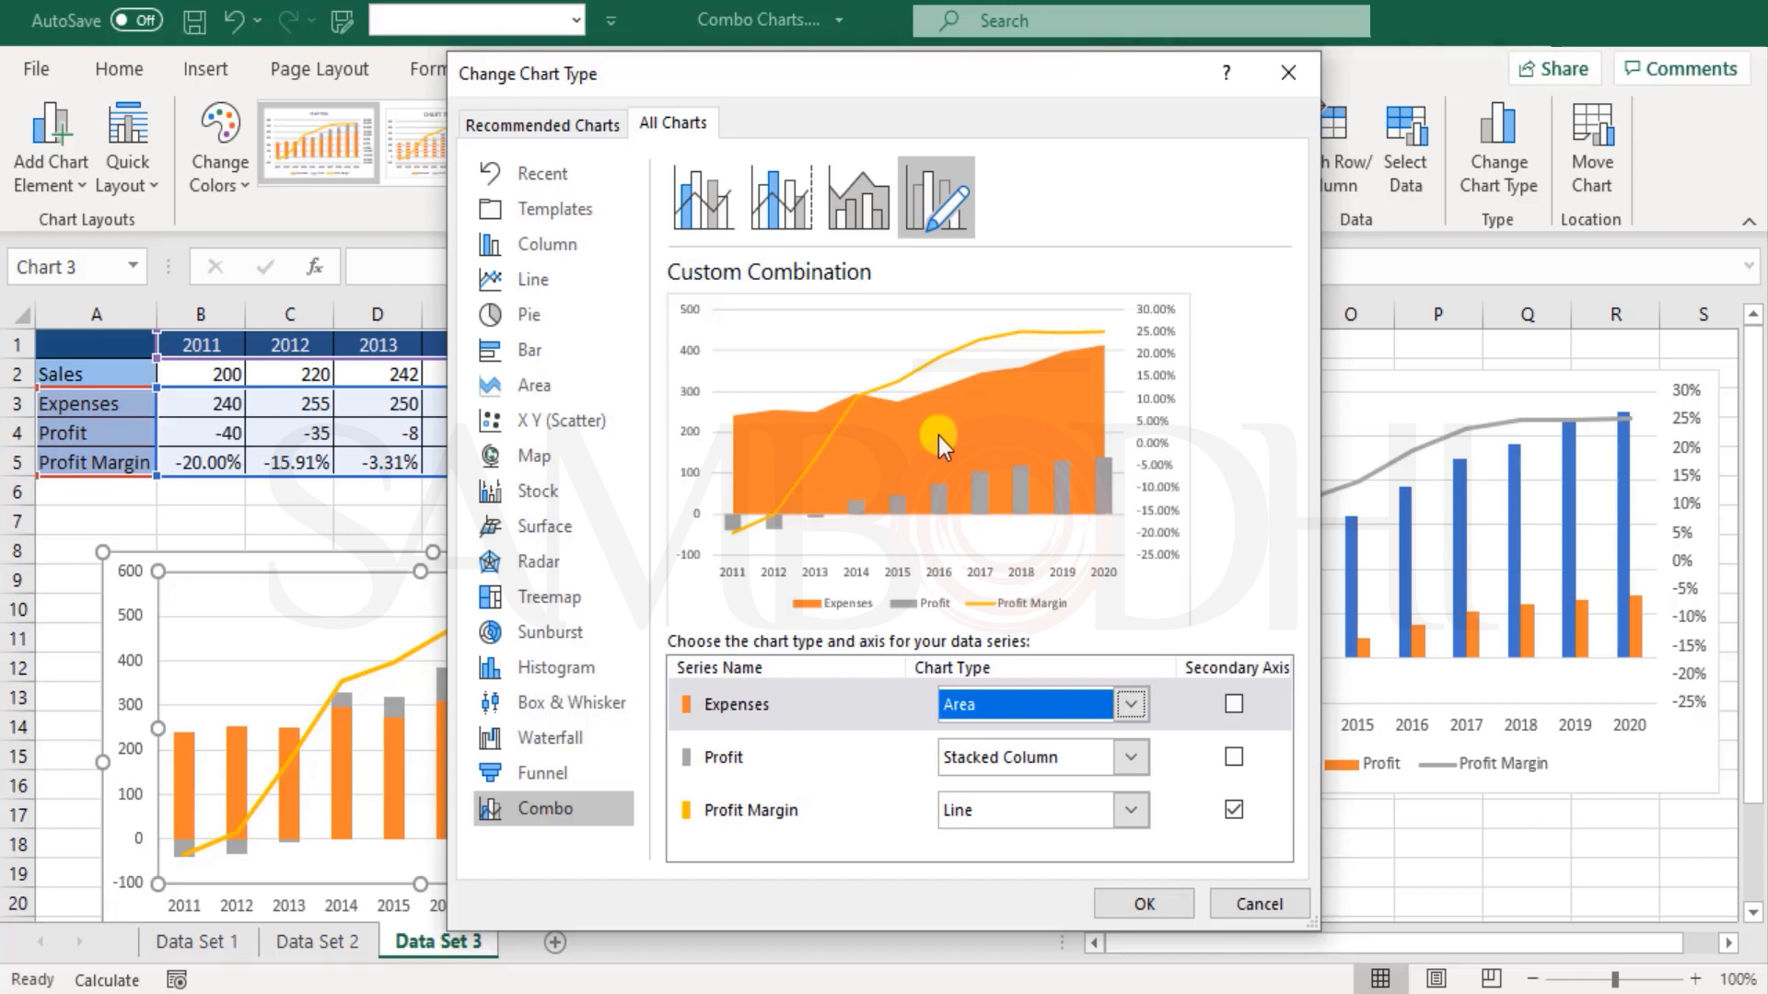
Step: Try Clustered Column for the Expenses series, and set it back to Stacked Column
click(1113, 701)
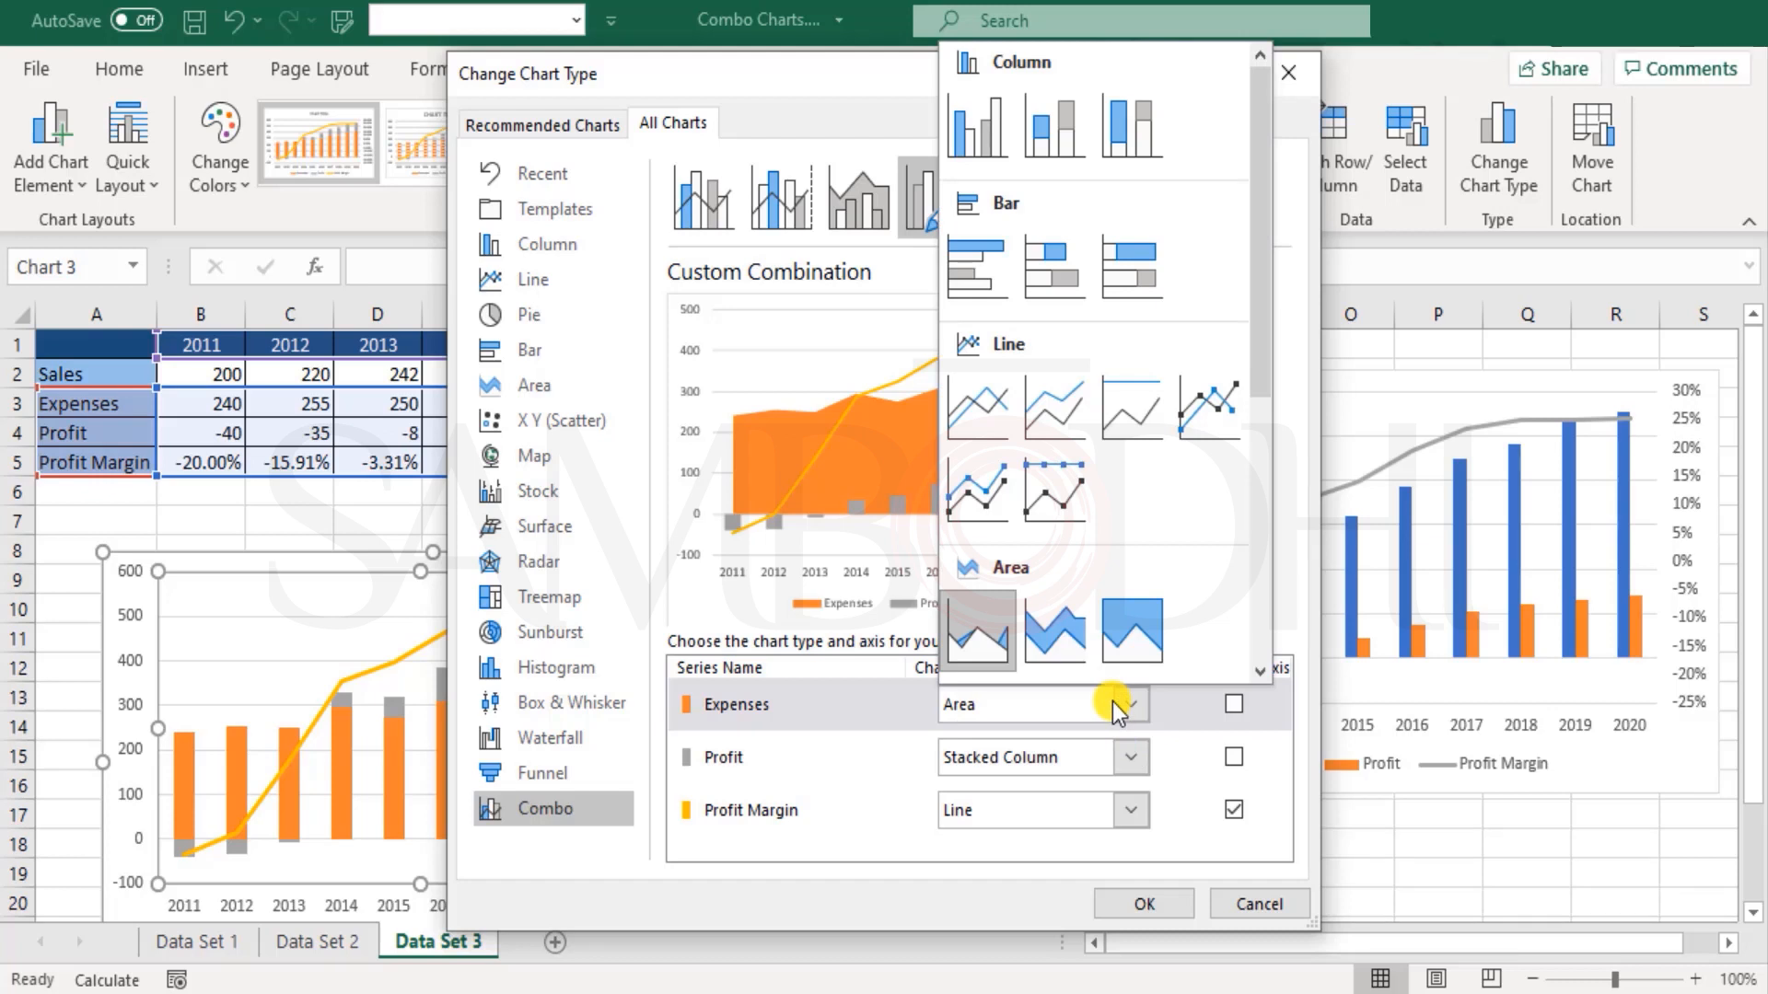
click(976, 136)
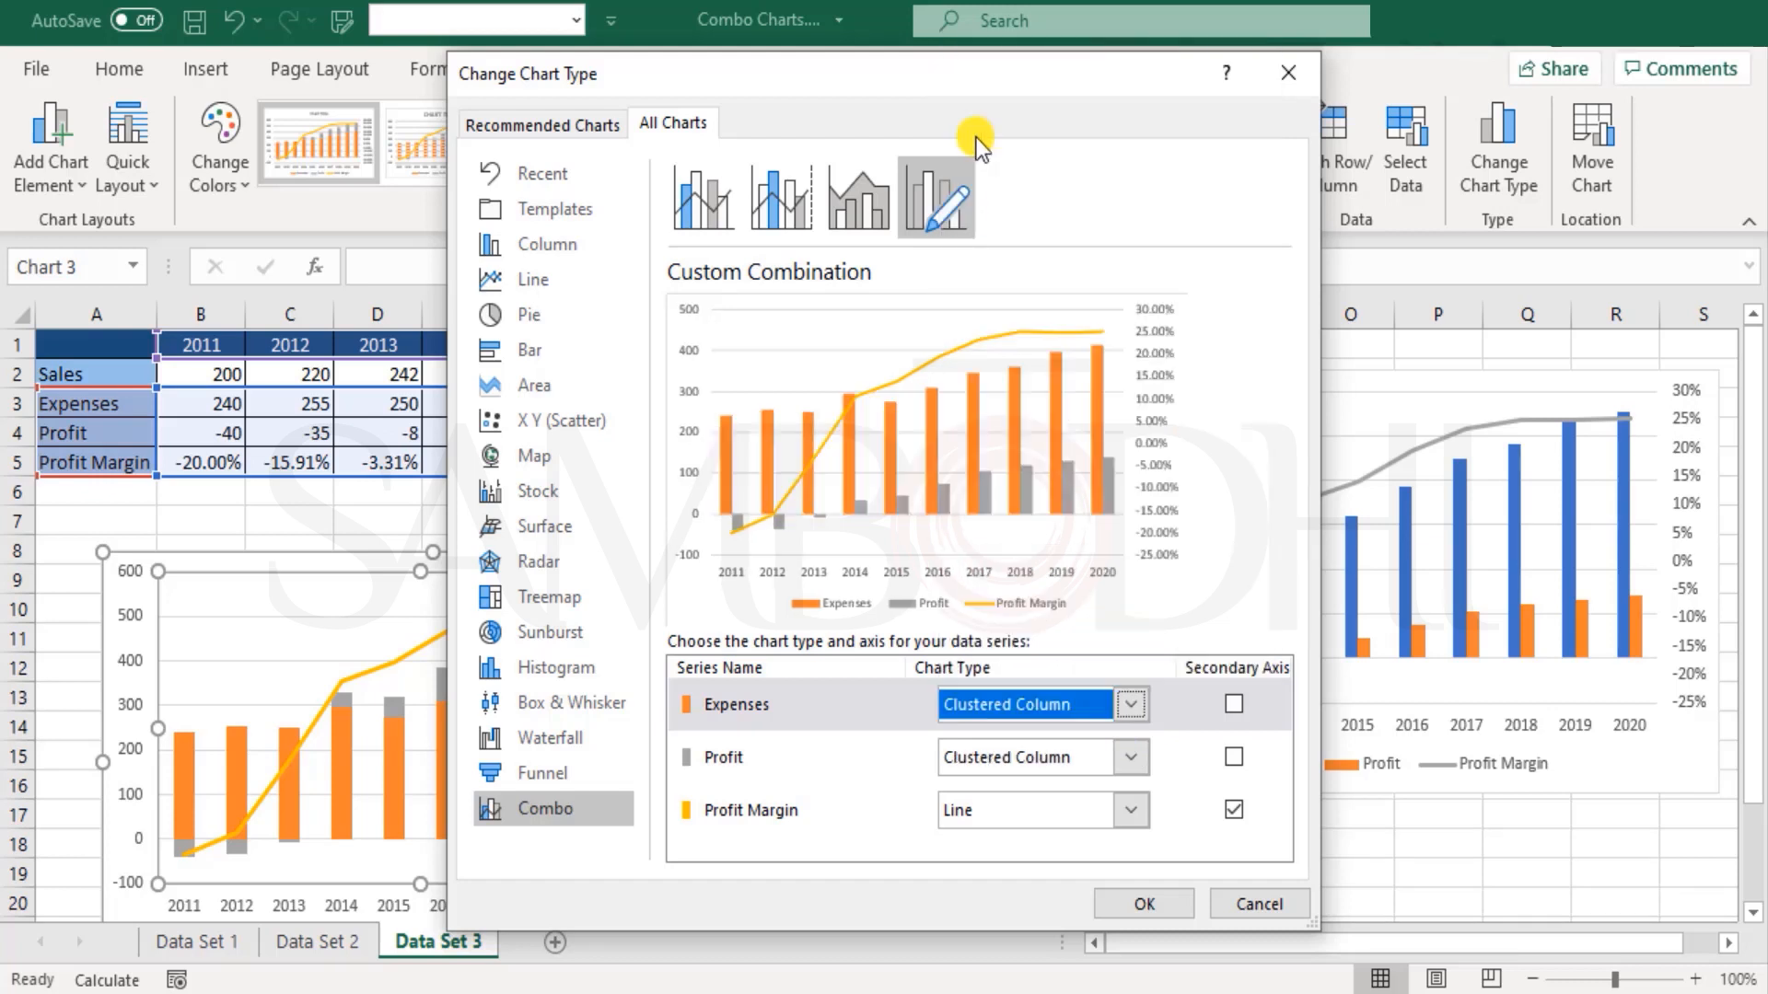
click(1081, 715)
click(1071, 140)
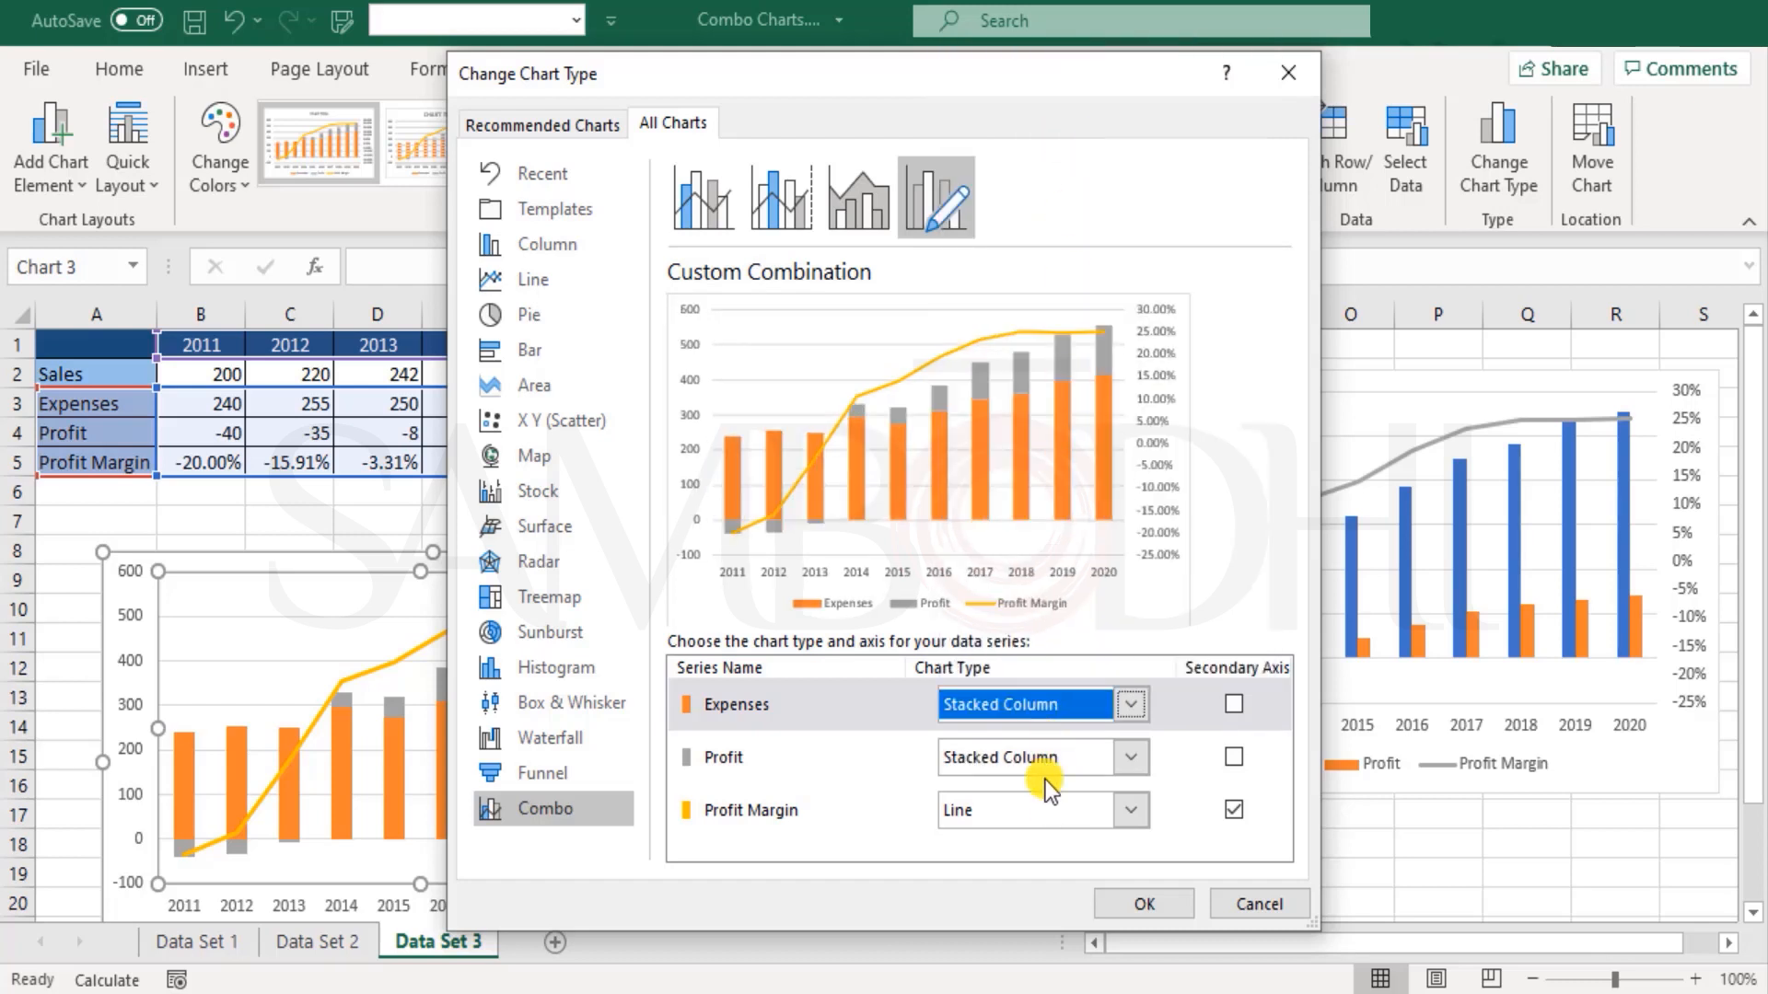